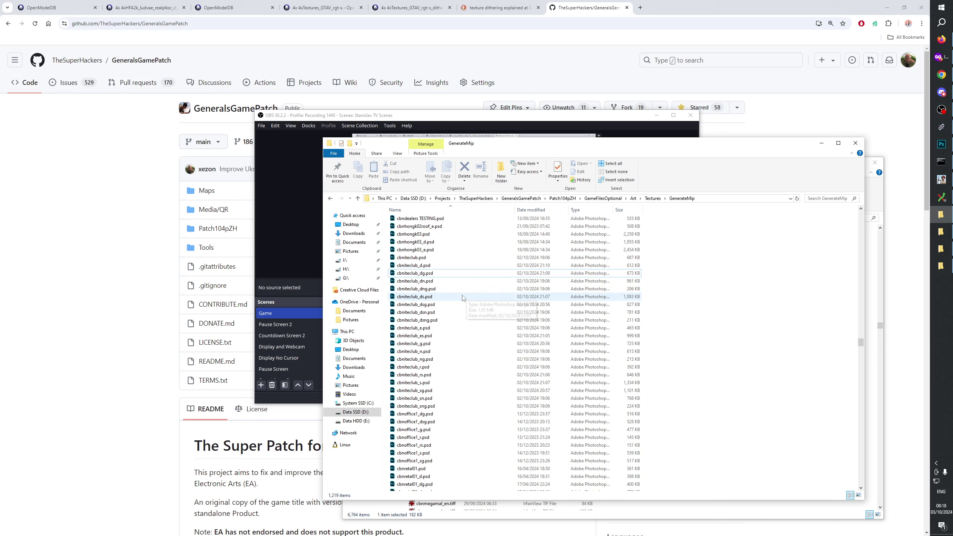
Open cbniteclub_sg.psd and cbniteclub_dsg.psd from the GenerateMip folder in Photoshop
{"action": "left_click", "coordinate": [425, 344]}
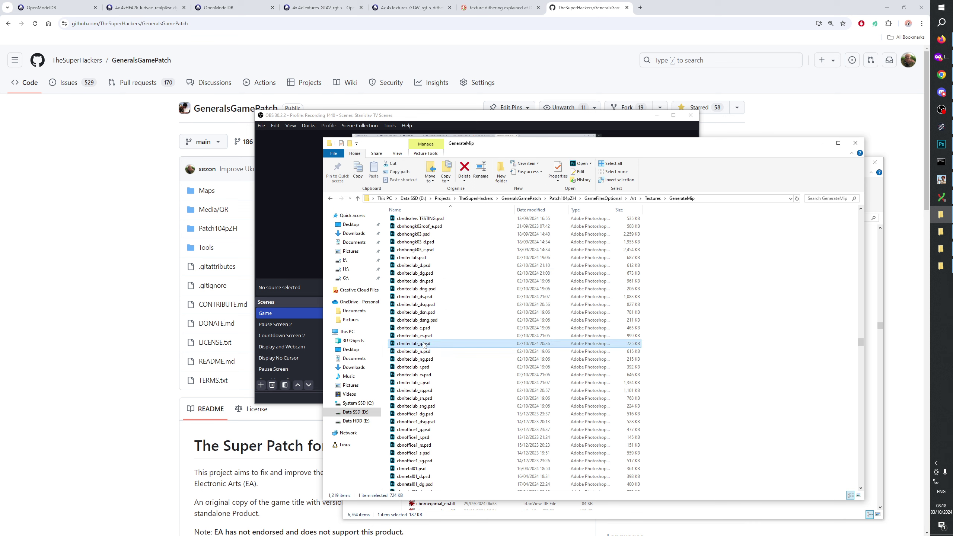
{"action": "left_click", "coordinate": [418, 392]}
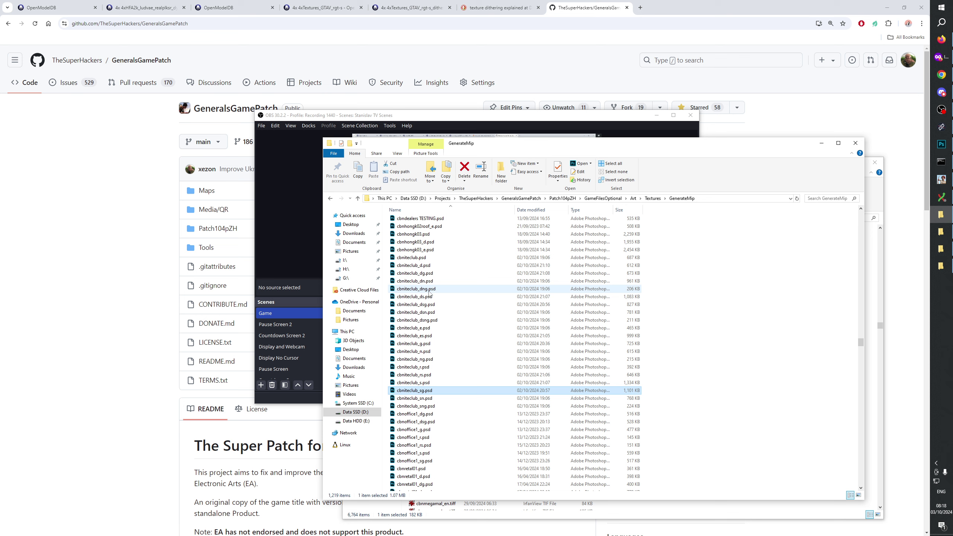
{"action": "left_click", "coordinate": [426, 305], "text": "ctrl"}
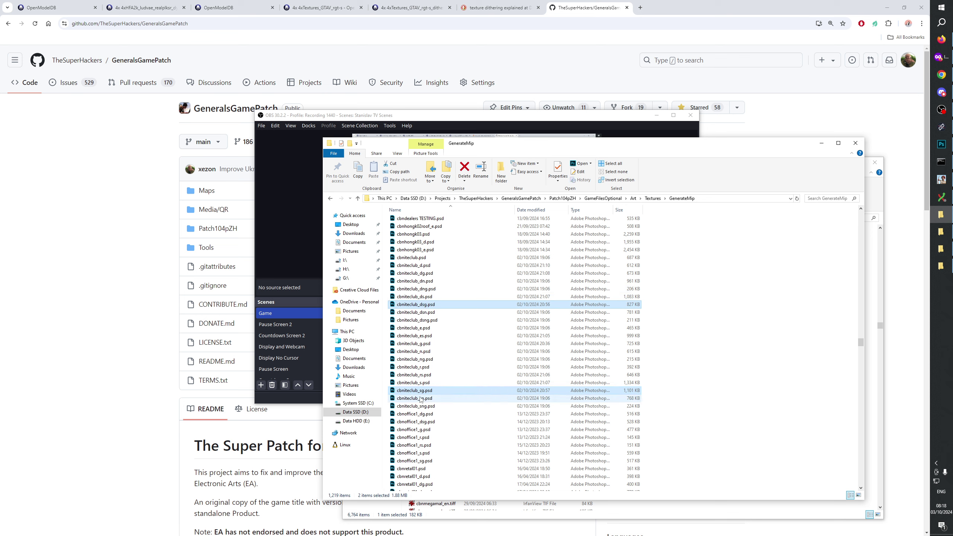
{"action": "left_click_drag", "start_coordinate": [417, 391], "coordinate": [411, 174]}
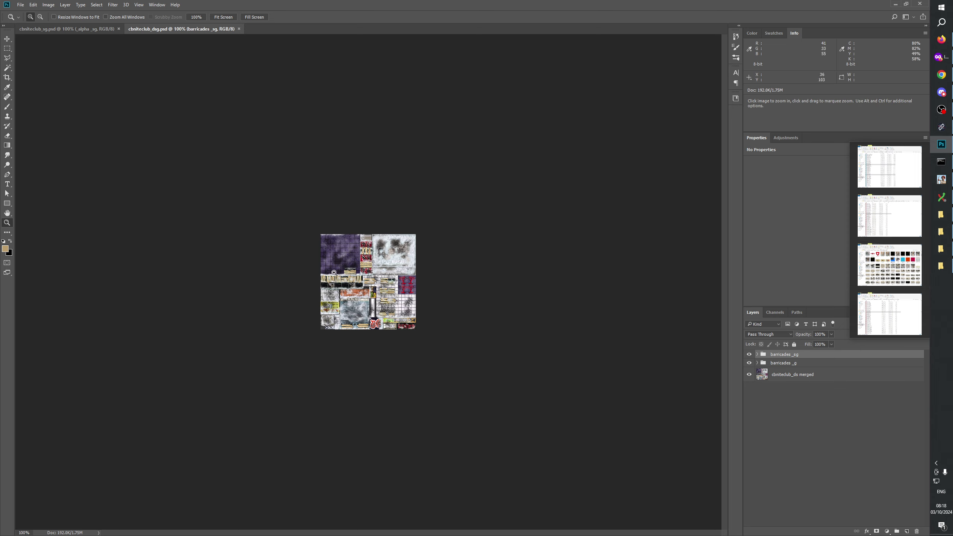
Expand both barricades groups in cbniteclub_dsg.psd and load the cbniteclub_sg.dds layer's outline as a selection
{"action": "left_click", "coordinate": [757, 363]}
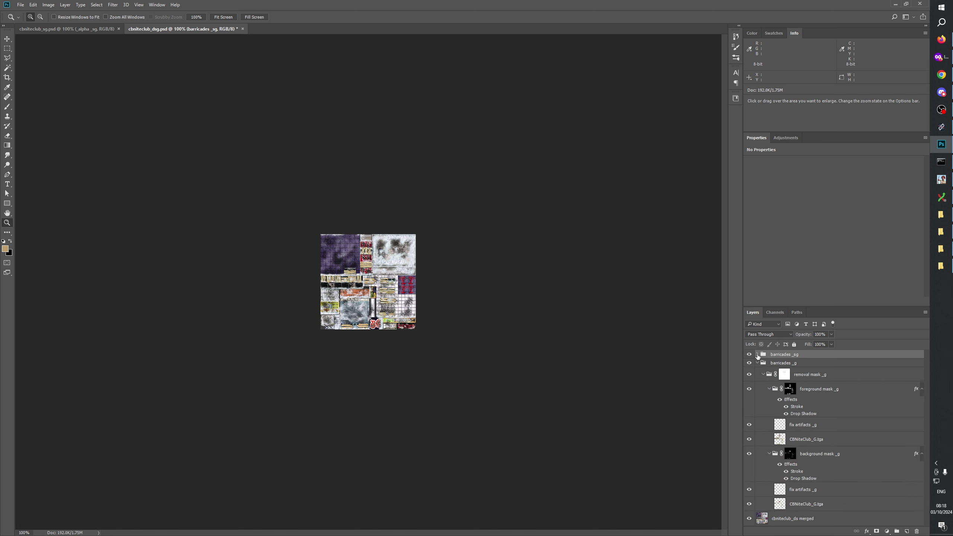
{"action": "left_click", "coordinate": [757, 354]}
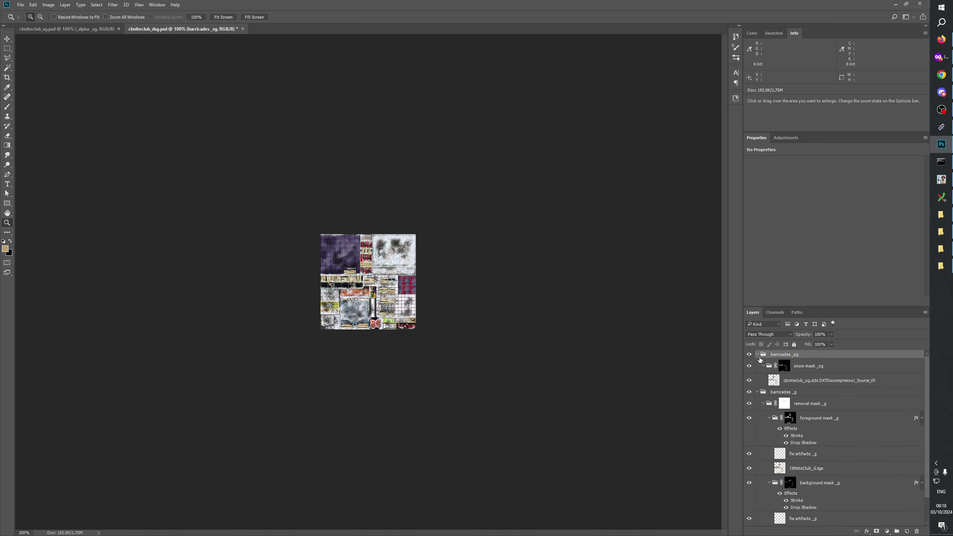
{"action": "left_click", "coordinate": [774, 384], "text": "ctrl"}
{"action": "left_click", "coordinate": [358, 287]}
{"action": "left_click", "coordinate": [359, 286]}
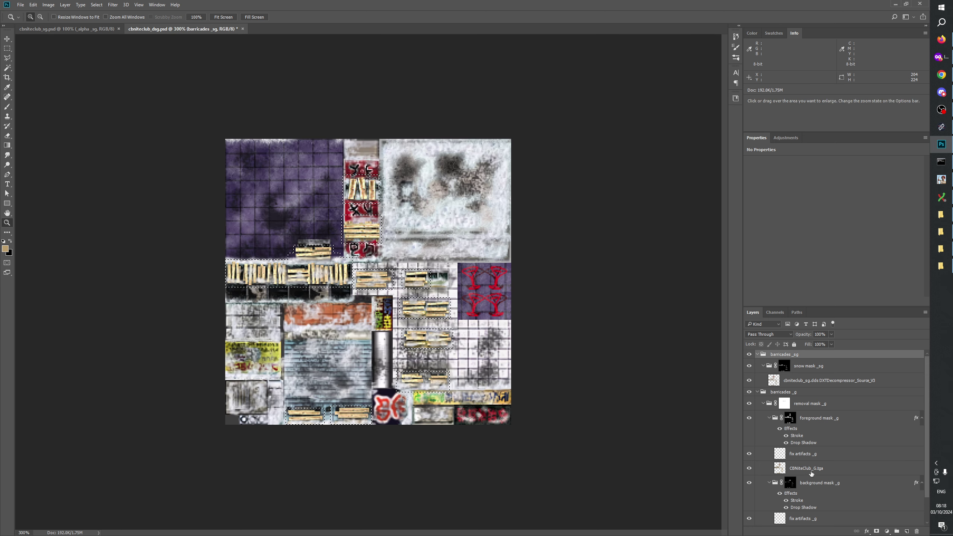
Open cbniteclub_sg.tiff from the DXTDecompressor Textures folder in Photoshop and select its entire image
{"action": "left_click", "coordinate": [946, 251]}
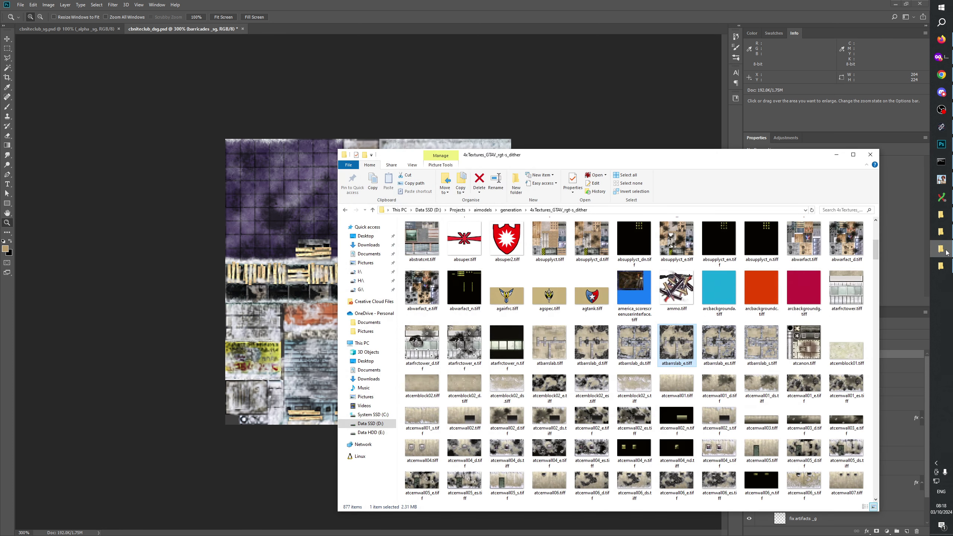
{"action": "left_click", "coordinate": [946, 244]}
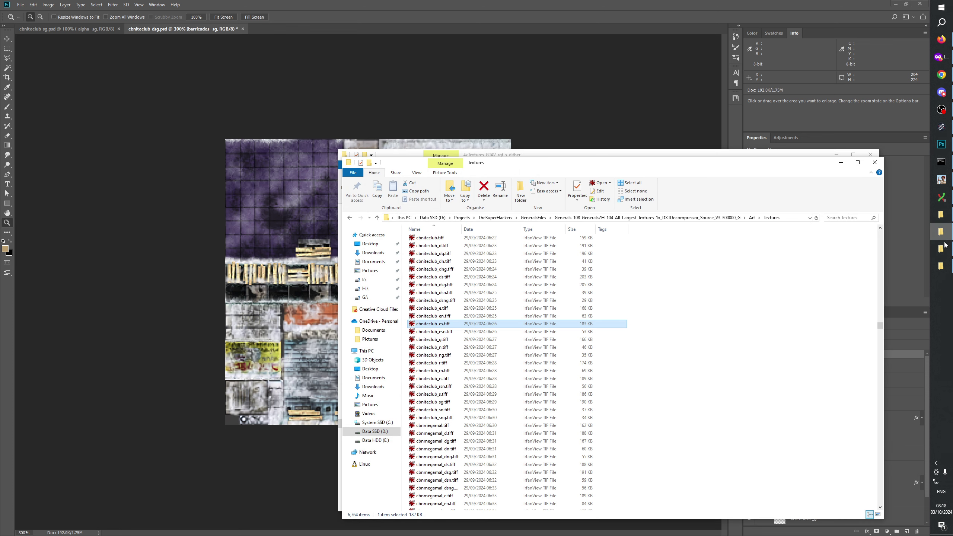
{"action": "left_click", "coordinate": [438, 355]}
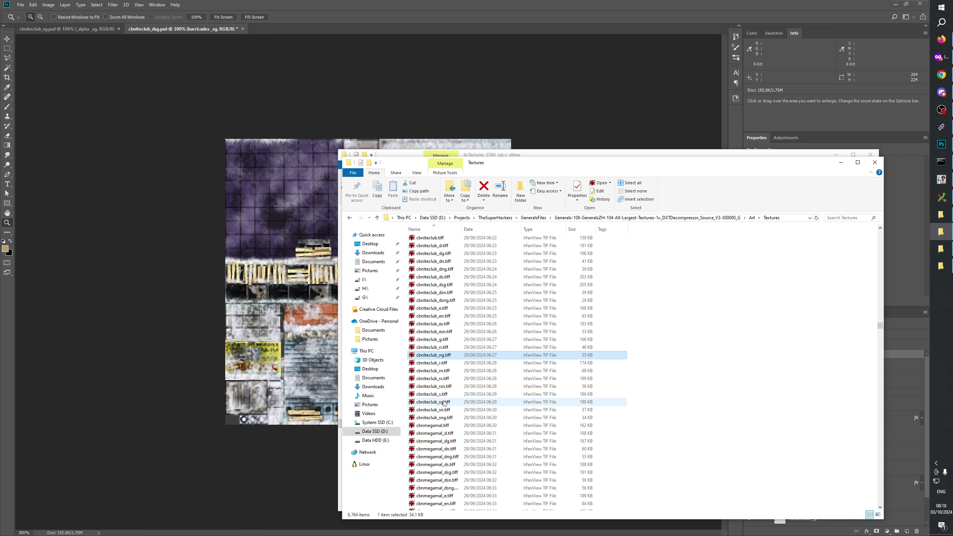
{"action": "left_click_drag", "start_coordinate": [432, 402], "coordinate": [336, 30]}
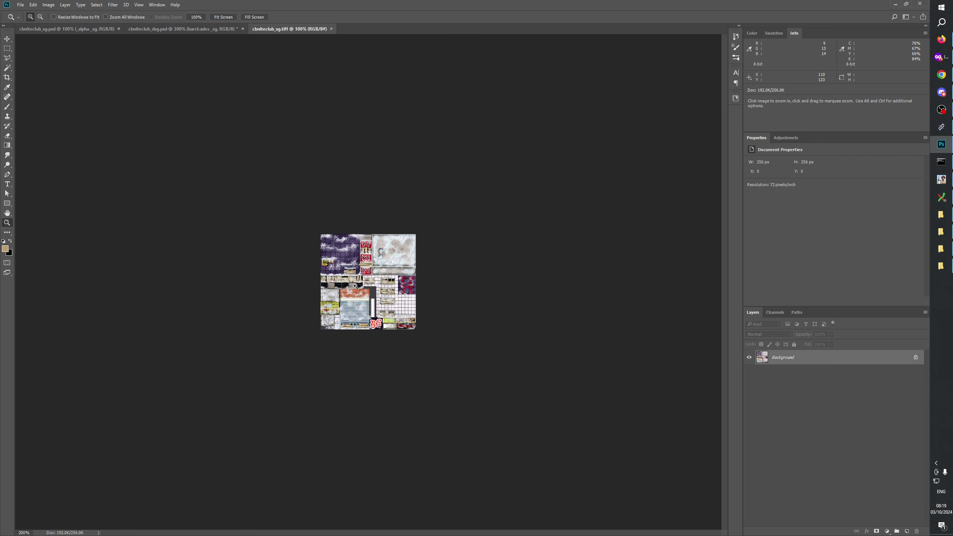
{"action": "left_click", "coordinate": [354, 285]}
{"action": "left_click", "coordinate": [354, 285]}
{"action": "key", "text": "ctrl+a"}
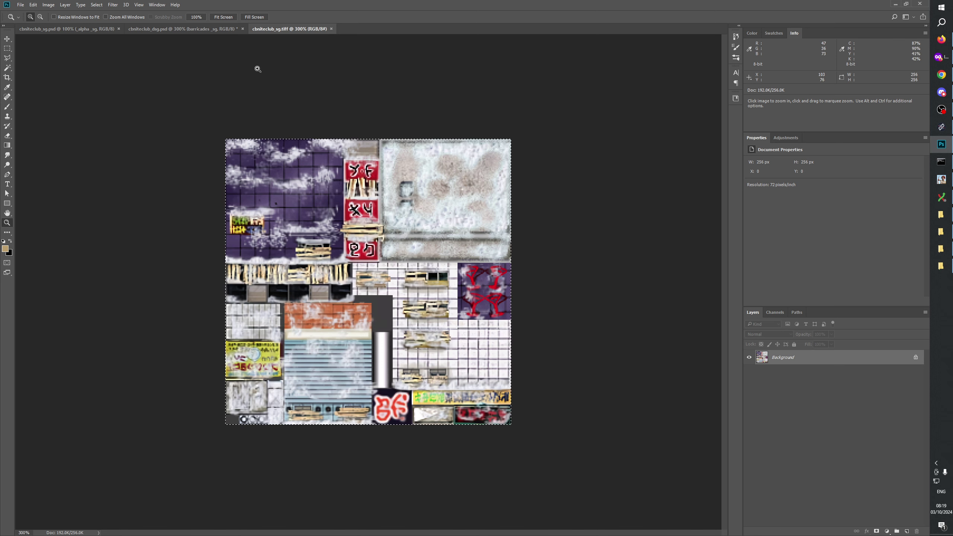
Duplicate the barricades _g group in cbniteclub_sg.psd and hide the original group
{"action": "left_click", "coordinate": [65, 30]}
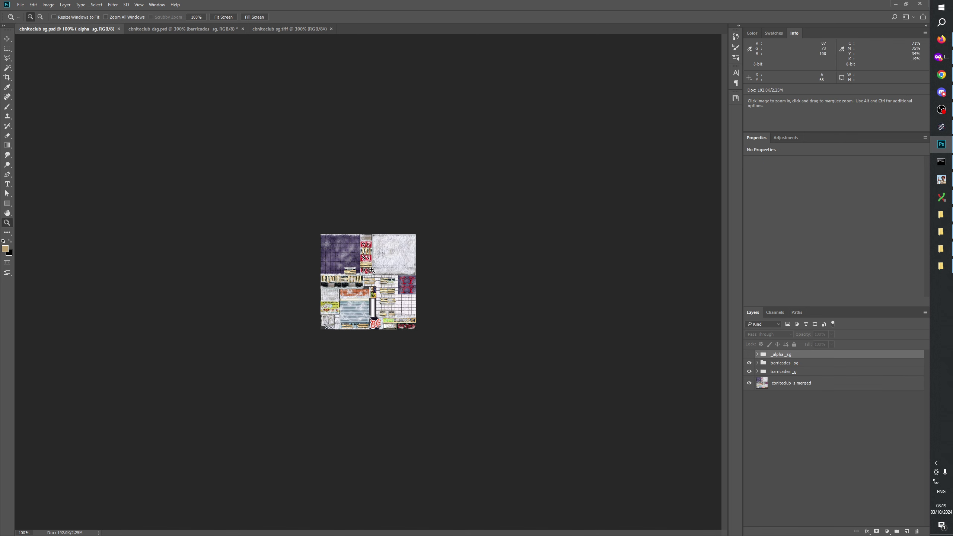
{"action": "left_click", "coordinate": [477, 306]}
{"action": "left_click", "coordinate": [478, 306]}
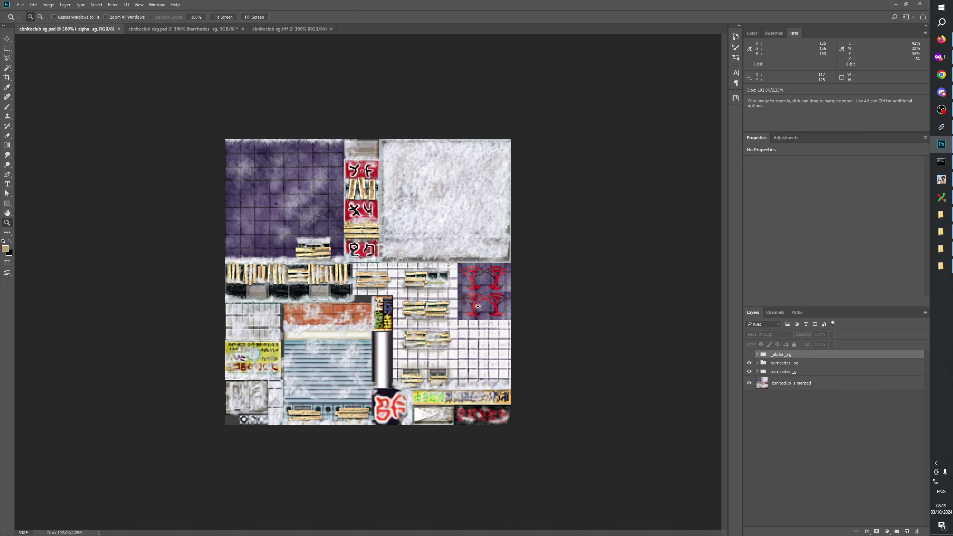
{"action": "left_click", "coordinate": [782, 371]}
{"action": "left_click", "coordinate": [756, 372]}
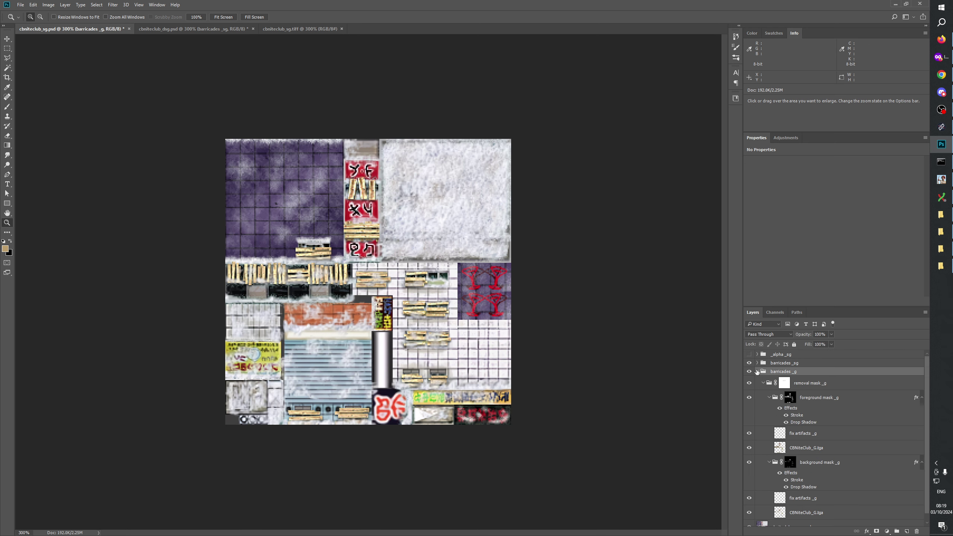
{"action": "left_click", "coordinate": [757, 371]}
{"action": "key", "text": "ctrl+j"}
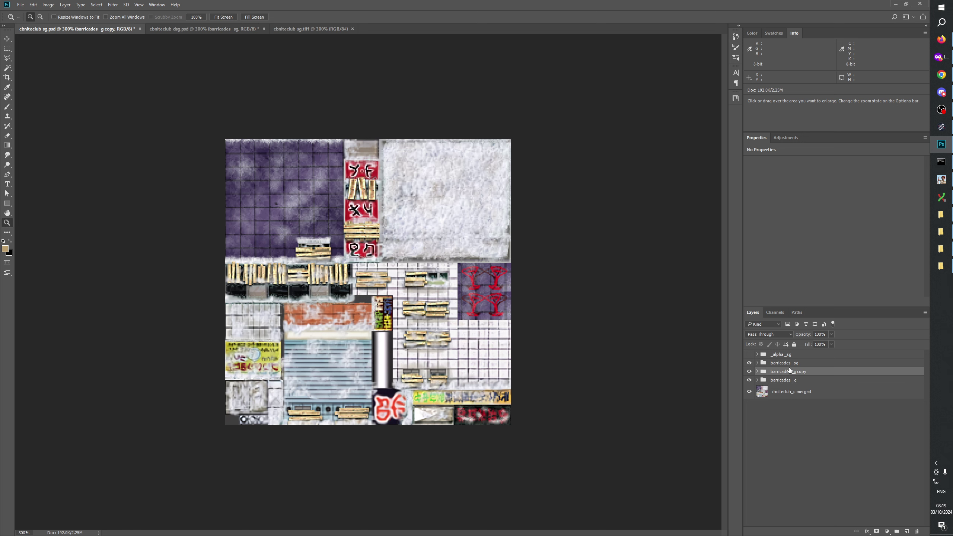
{"action": "left_click", "coordinate": [749, 380]}
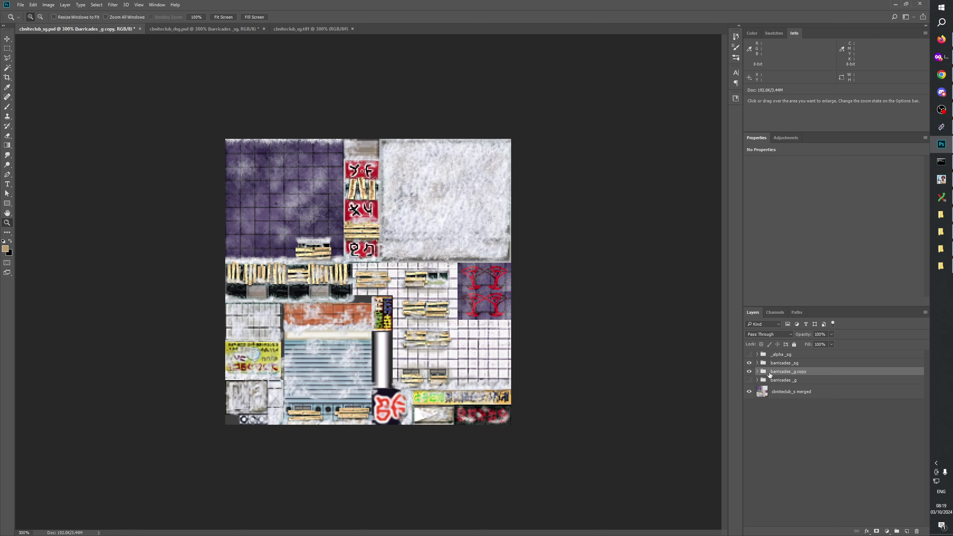
Paste the cbniteclub_sg.tiff image as a new layer above CBNiteClub_G.tga in the copied group's foreground mask _g
{"action": "left_click", "coordinate": [757, 372]}
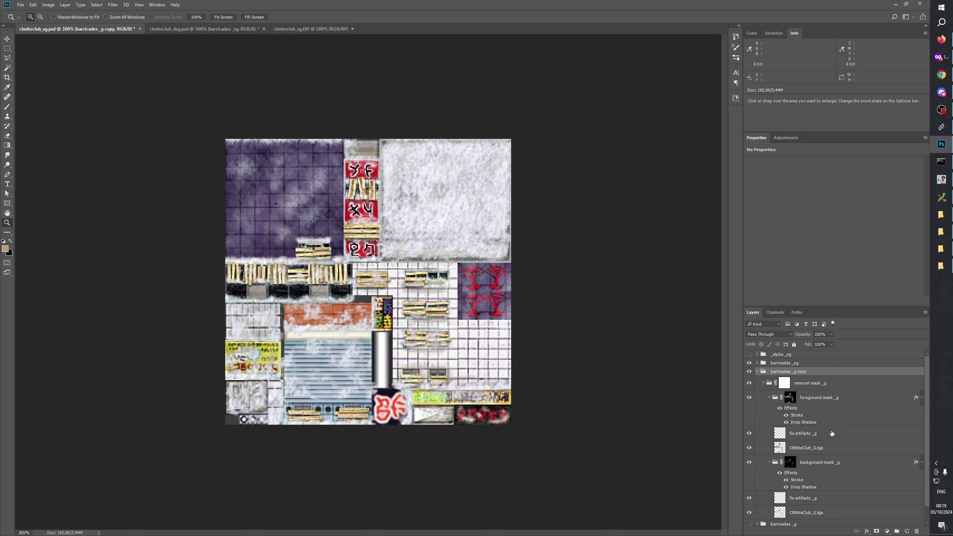
{"action": "left_click", "coordinate": [812, 453]}
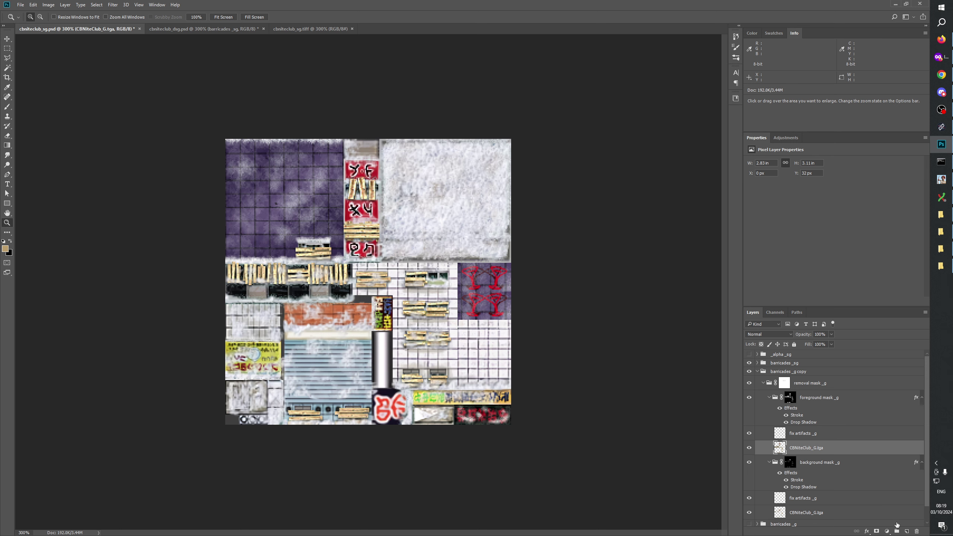
{"action": "left_click", "coordinate": [906, 530]}
{"action": "key", "text": "ctrl+shift+alt+e"}
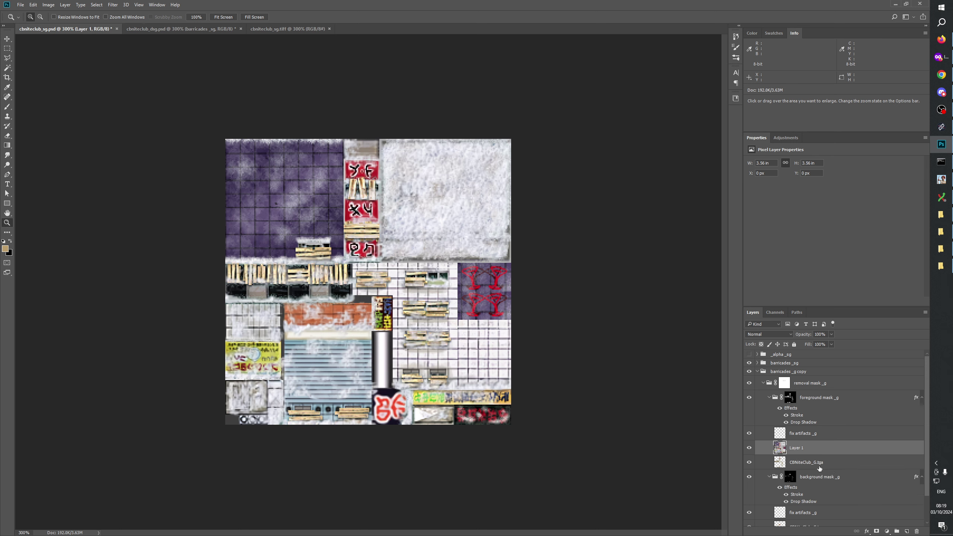
Compare the barricade boards with Layer 1 shown and hidden, at 300% and 400% zoom
{"action": "left_click", "coordinate": [748, 448]}
{"action": "left_click", "coordinate": [749, 448]}
{"action": "left_click", "coordinate": [747, 448]}
{"action": "left_click", "coordinate": [748, 448]}
{"action": "left_click", "coordinate": [748, 448]}
{"action": "left_click", "coordinate": [748, 447]}
{"action": "left_click", "coordinate": [747, 448]}
{"action": "left_click", "coordinate": [748, 448]}
{"action": "left_click", "coordinate": [747, 448]}
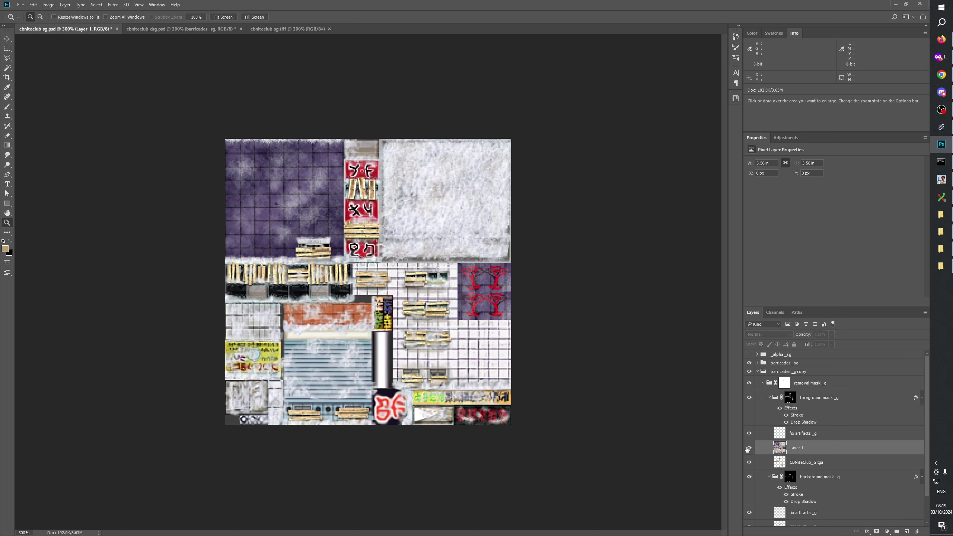
{"action": "left_click", "coordinate": [748, 448]}
{"action": "left_click", "coordinate": [748, 448]}
{"action": "left_click", "coordinate": [748, 448]}
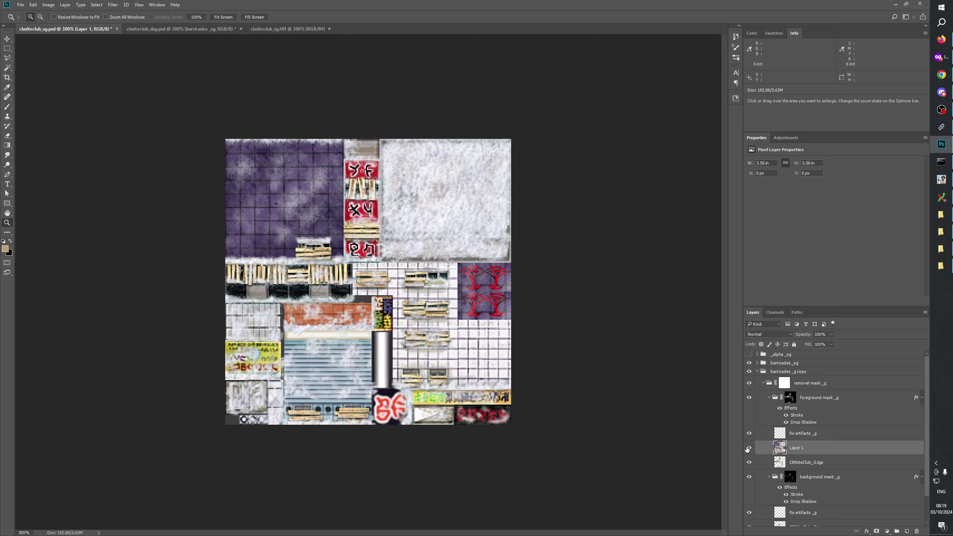
{"action": "left_click", "coordinate": [747, 448]}
{"action": "left_click", "coordinate": [747, 448]}
{"action": "left_click", "coordinate": [747, 448]}
{"action": "left_click", "coordinate": [748, 448]}
{"action": "left_click", "coordinate": [748, 448]}
{"action": "left_click", "coordinate": [748, 448]}
{"action": "left_click", "coordinate": [748, 448]}
{"action": "left_click", "coordinate": [748, 448]}
{"action": "left_click", "coordinate": [748, 448]}
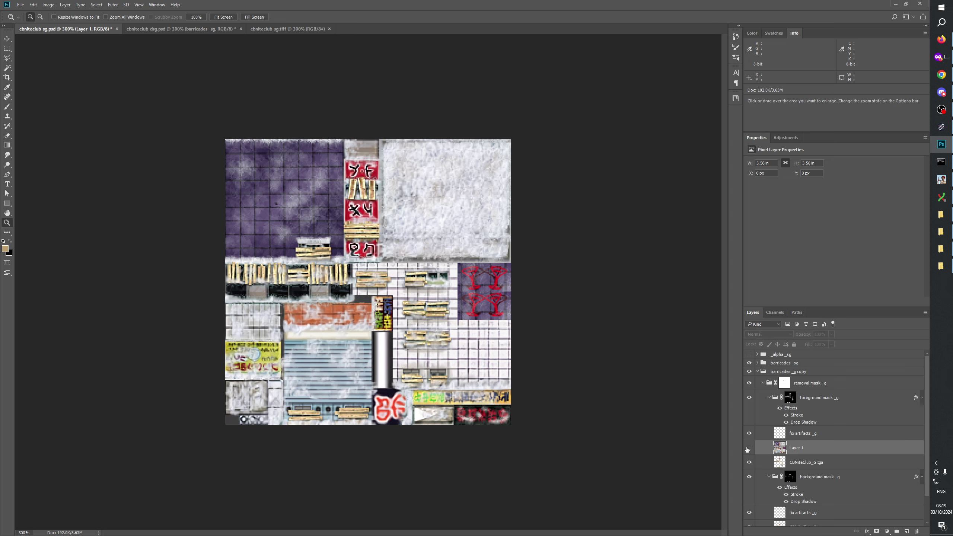
{"action": "left_click", "coordinate": [748, 448]}
{"action": "left_click", "coordinate": [748, 448]}
{"action": "left_click", "coordinate": [748, 448]}
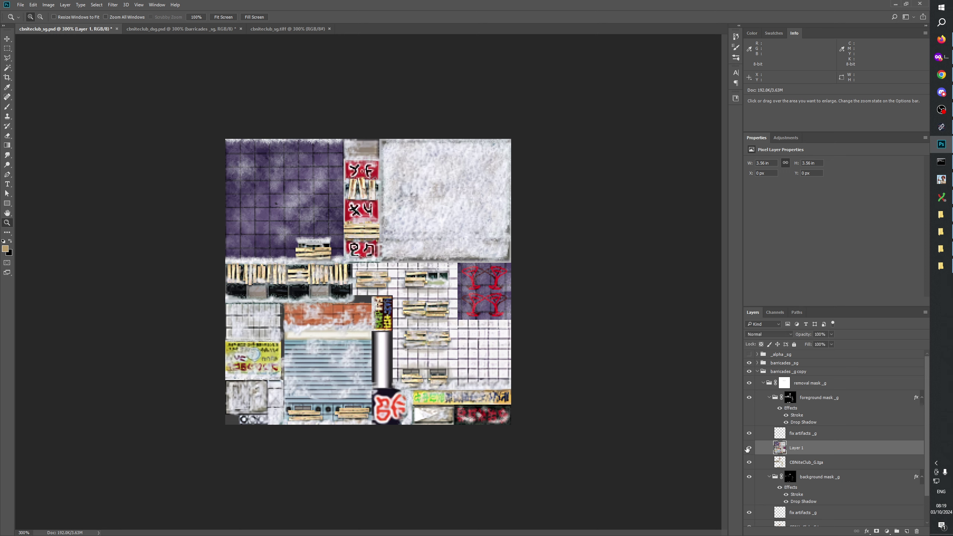
{"action": "left_click", "coordinate": [748, 448]}
{"action": "left_click", "coordinate": [748, 448]}
{"action": "left_click", "coordinate": [748, 448]}
{"action": "left_click", "coordinate": [748, 448]}
{"action": "left_click", "coordinate": [748, 448]}
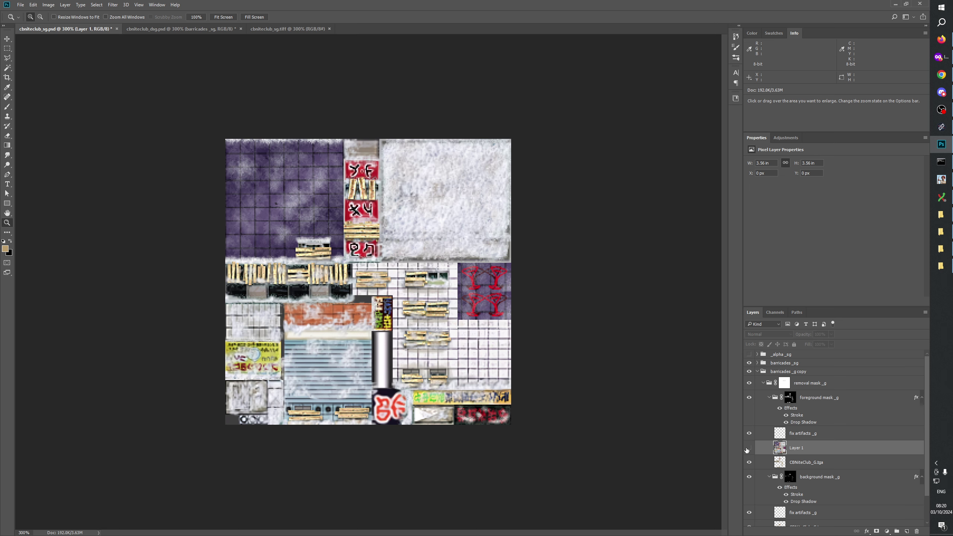
{"action": "left_click", "coordinate": [747, 448]}
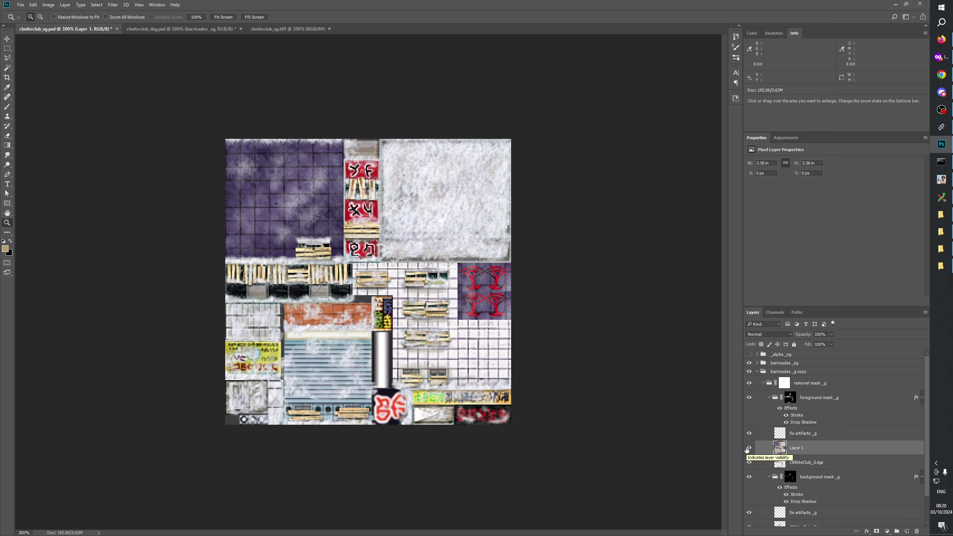
{"action": "left_click", "coordinate": [748, 448]}
{"action": "left_click", "coordinate": [748, 448]}
{"action": "left_click", "coordinate": [748, 448]}
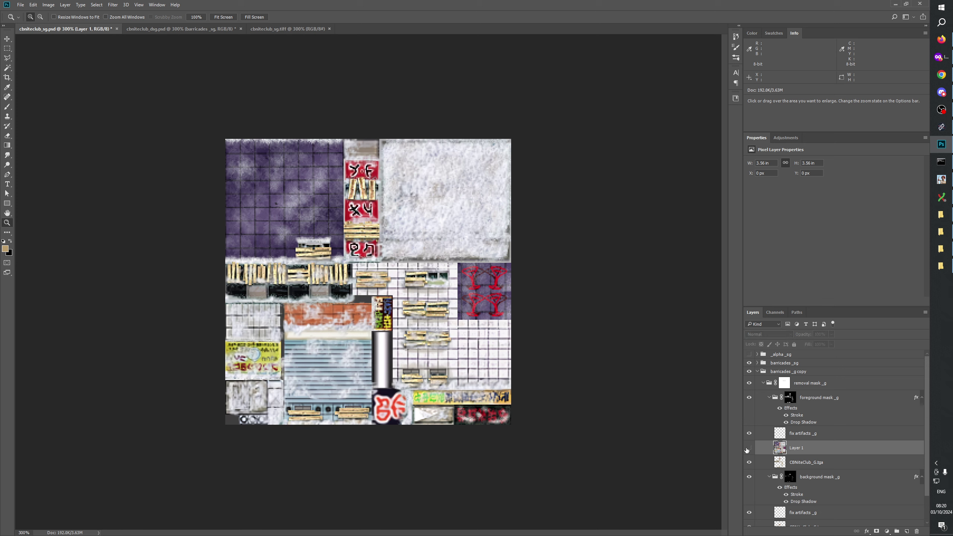
{"action": "left_click", "coordinate": [748, 447]}
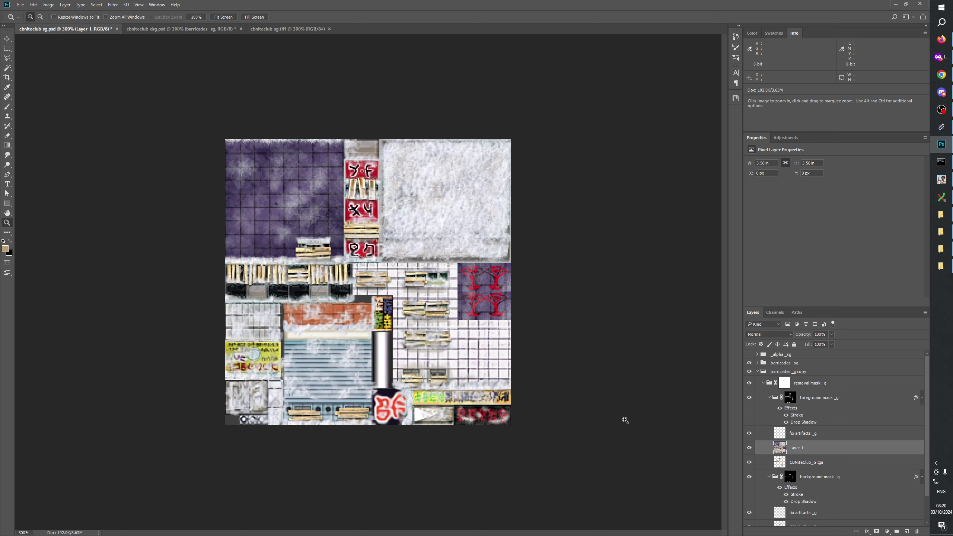
{"action": "key", "text": "ctrl+plus"}
{"action": "left_click", "coordinate": [748, 447]}
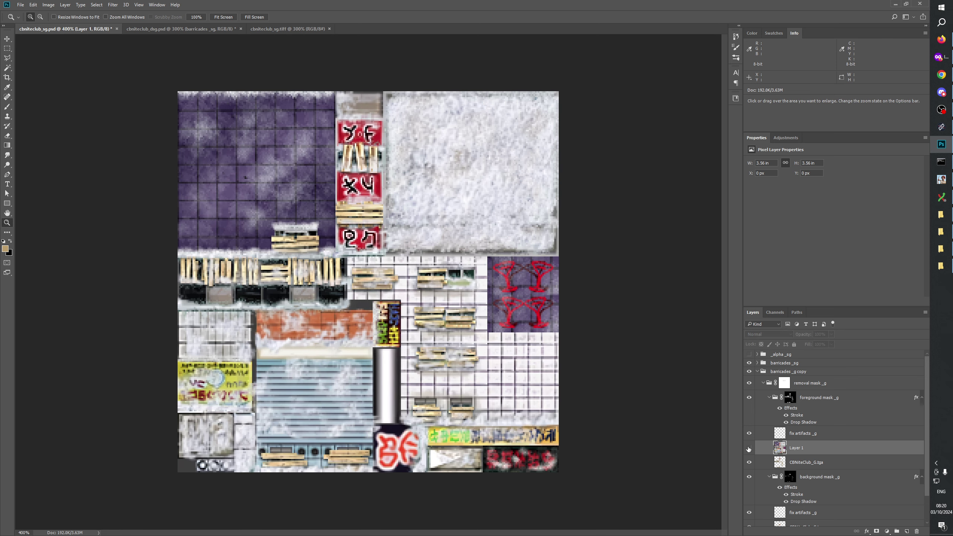
{"action": "left_click", "coordinate": [748, 448]}
{"action": "left_click", "coordinate": [748, 448]}
{"action": "left_click", "coordinate": [748, 448]}
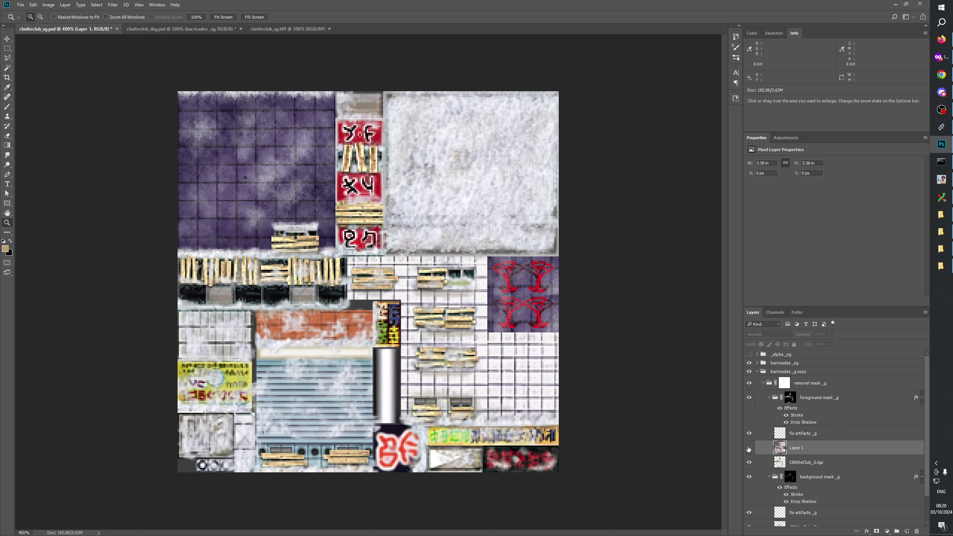
{"action": "left_click", "coordinate": [748, 448]}
{"action": "left_click", "coordinate": [748, 449]}
{"action": "left_click", "coordinate": [748, 448]}
{"action": "left_click", "coordinate": [748, 448]}
{"action": "left_click", "coordinate": [748, 447]}
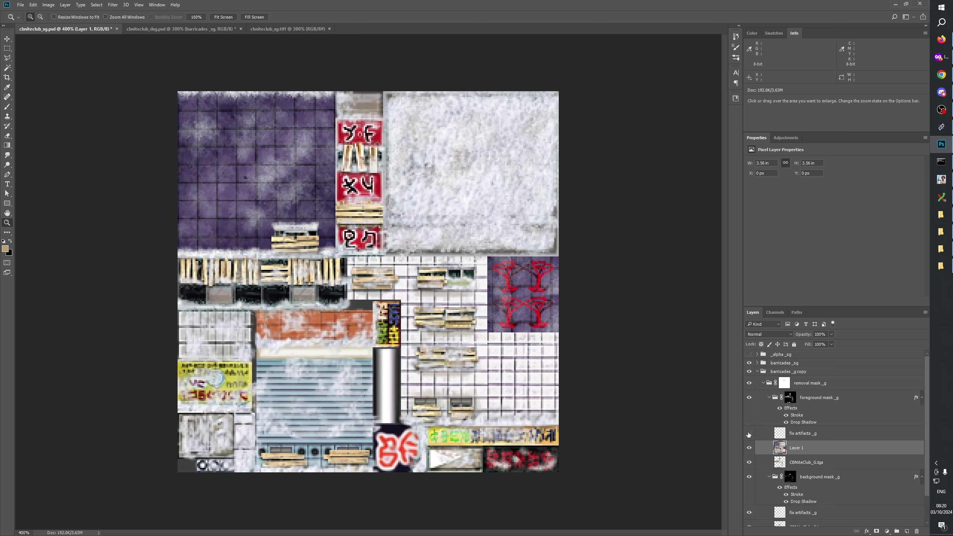
Set the fix artifacts _g layer in the foreground mask _g group to Lighten and compare the image with and without it
{"action": "left_click", "coordinate": [748, 435]}
{"action": "left_click", "coordinate": [797, 436]}
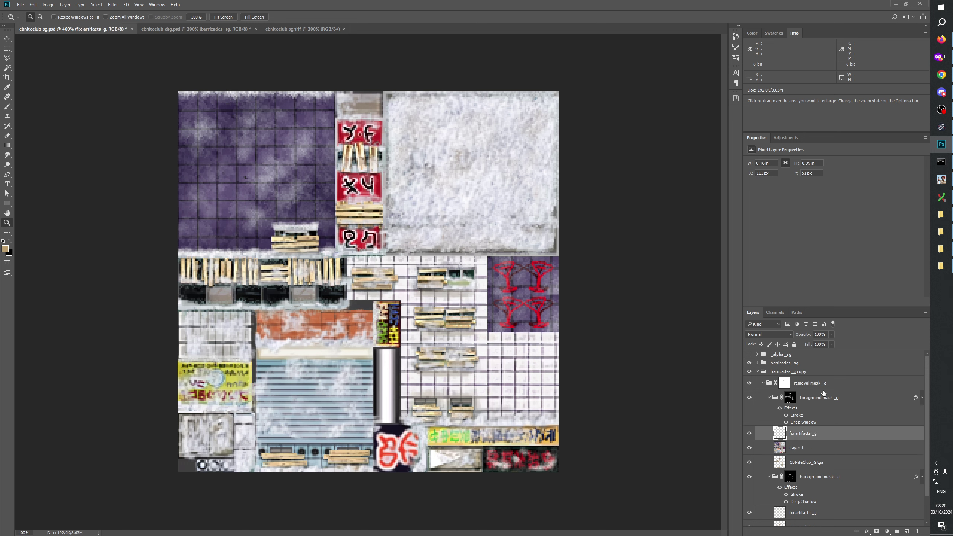
{"action": "scroll", "coordinate": [823, 393], "scroll_direction": "down", "scroll_amount": 1}
{"action": "left_click", "coordinate": [769, 334]}
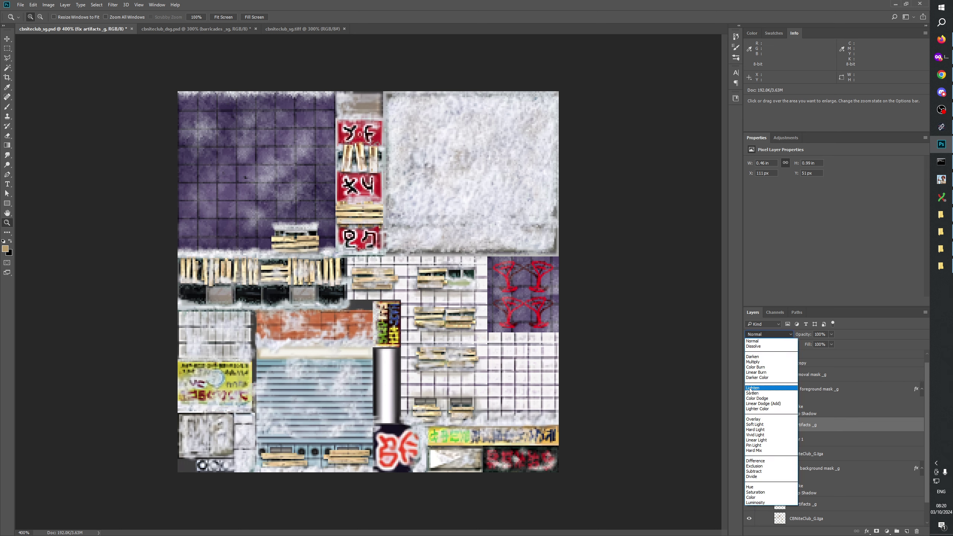
{"action": "left_click", "coordinate": [752, 388]}
{"action": "left_click", "coordinate": [749, 425]}
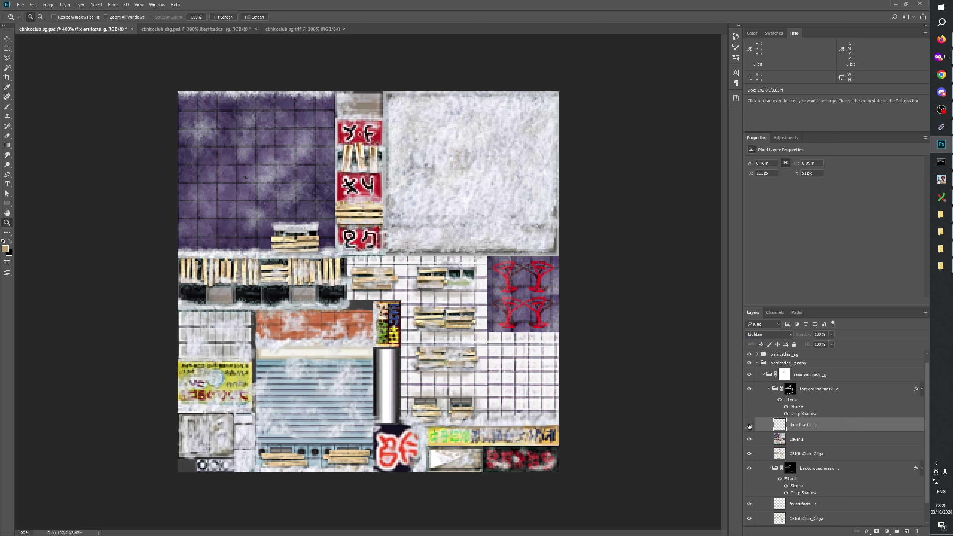
{"action": "left_click", "coordinate": [749, 425]}
{"action": "left_click", "coordinate": [749, 425]}
Try the Lighten blend mode on the background mask _g group's fix artifacts _g layer and return it to Normal
{"action": "left_click", "coordinate": [813, 505]}
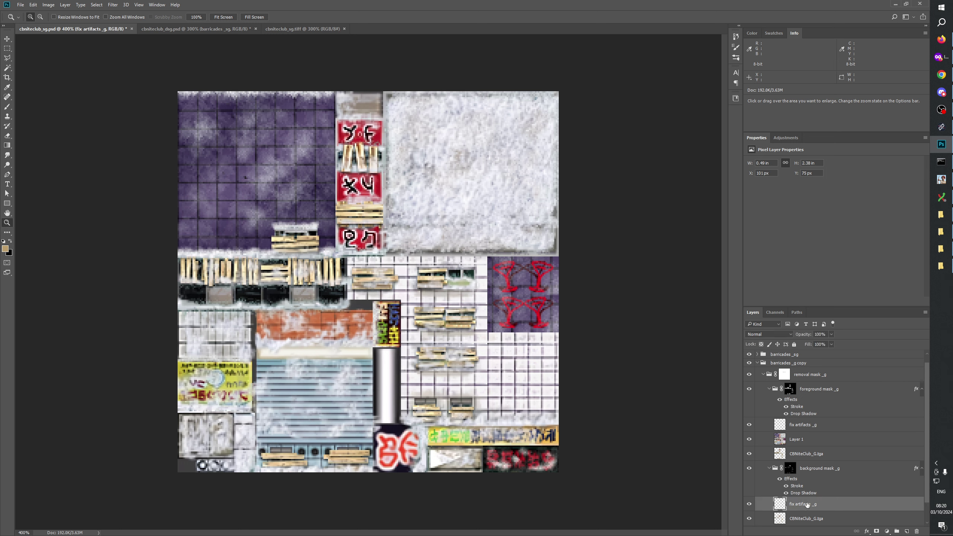
{"action": "left_click", "coordinate": [768, 334]}
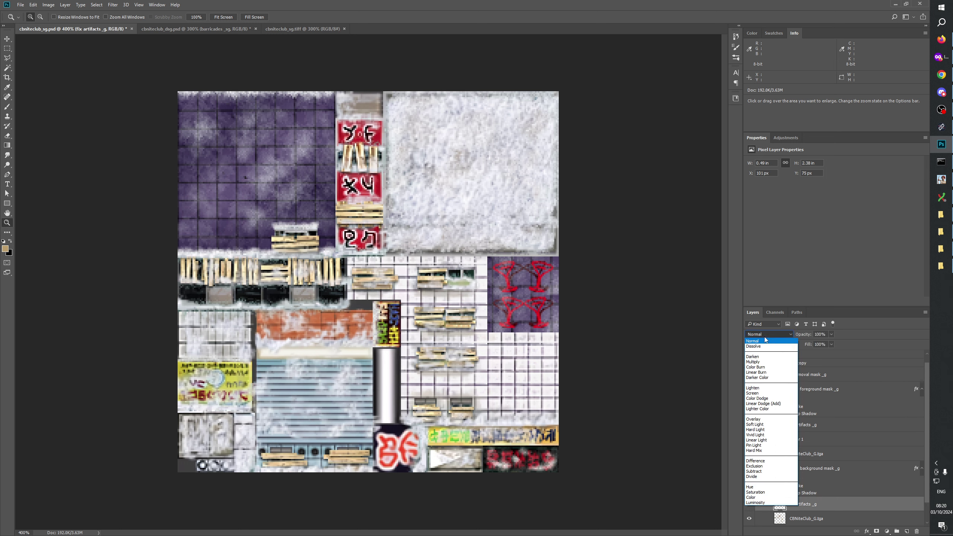
{"action": "left_click", "coordinate": [756, 388]}
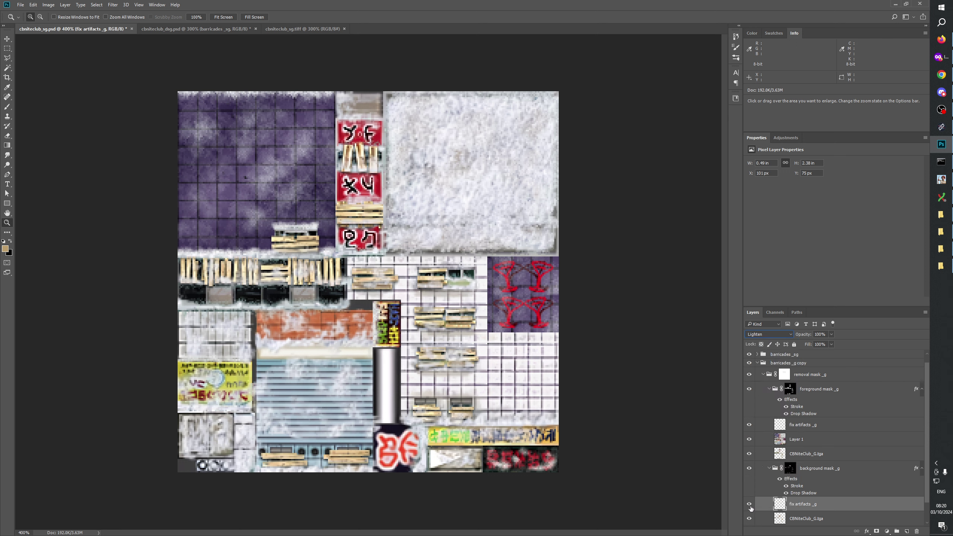
{"action": "left_click", "coordinate": [768, 334]}
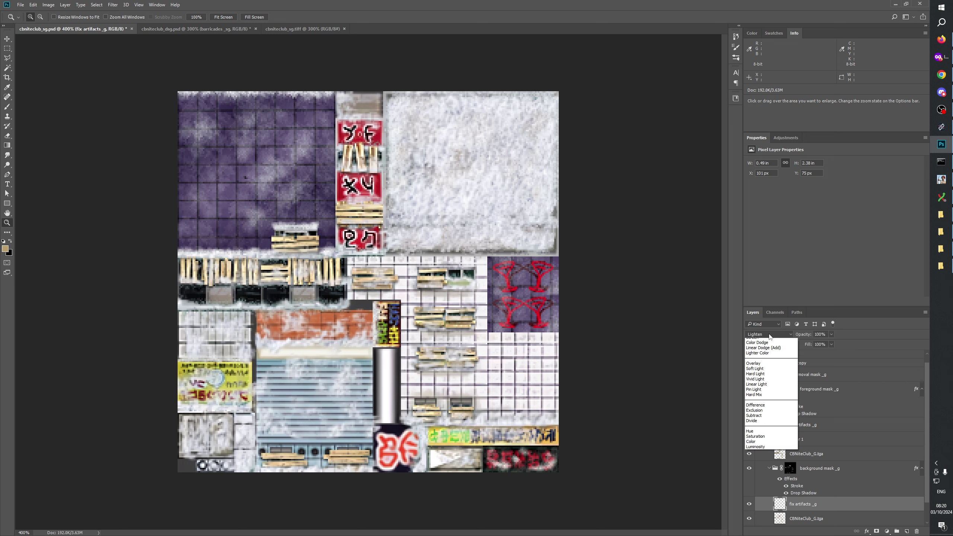
{"action": "left_click", "coordinate": [766, 341]}
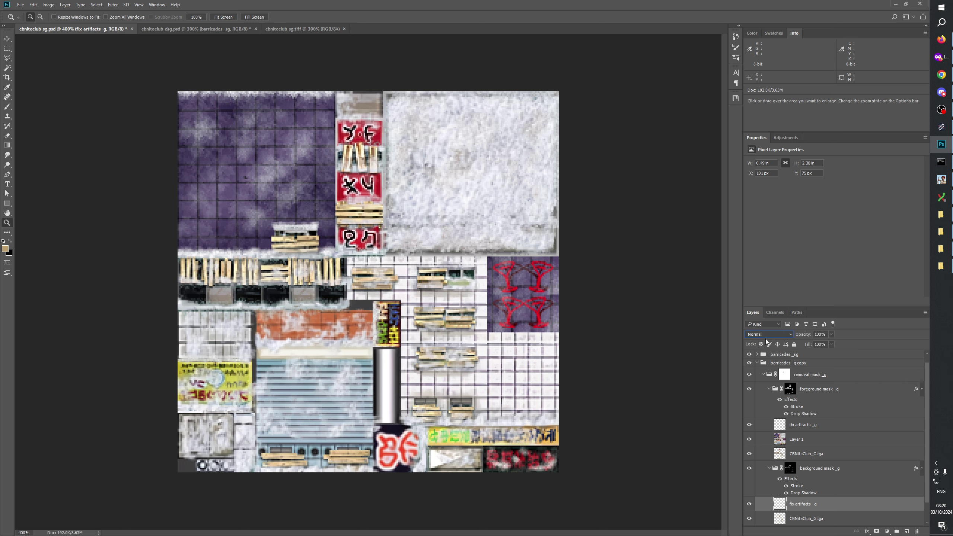
Compare the image with the background mask's fix artifacts _g layer shown and hidden, and check both fix artifacts _g layers' blend modes
{"action": "left_click", "coordinate": [779, 504], "text": "ctrl"}
{"action": "key", "text": "m"}
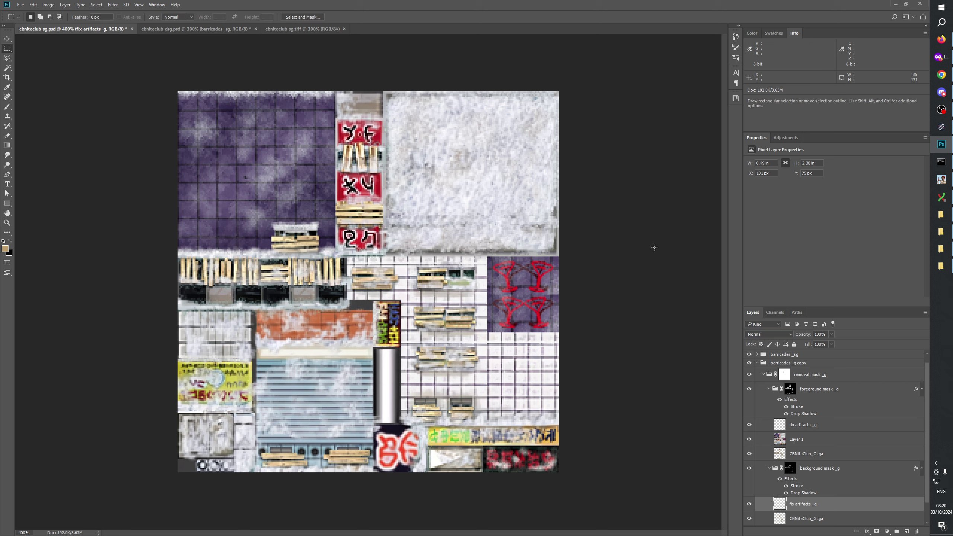
{"action": "left_click", "coordinate": [748, 503]}
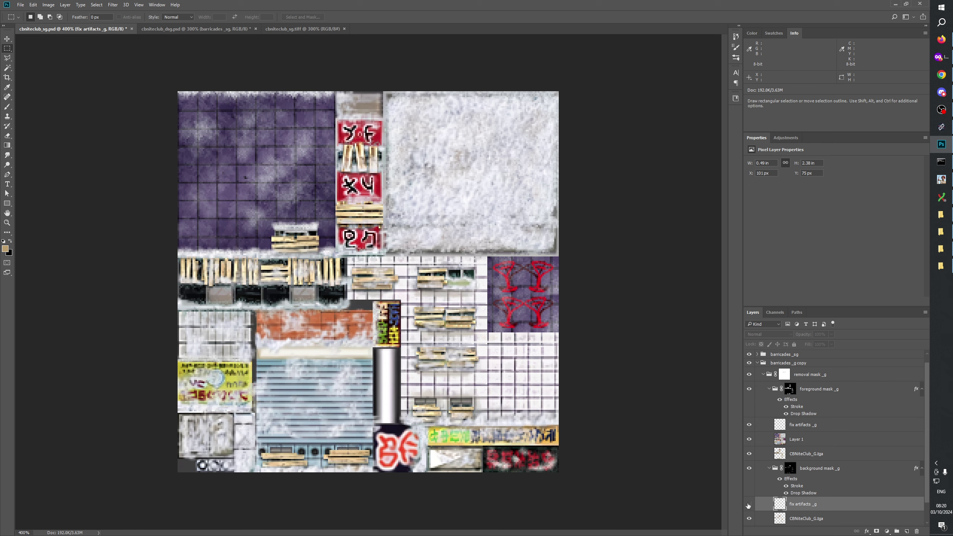
{"action": "left_click", "coordinate": [748, 505]}
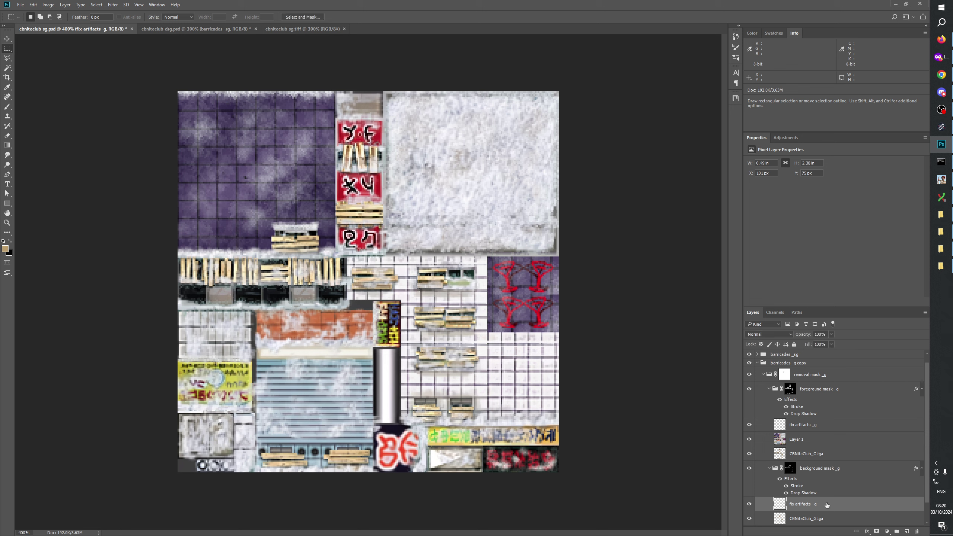
{"action": "left_click", "coordinate": [812, 429]}
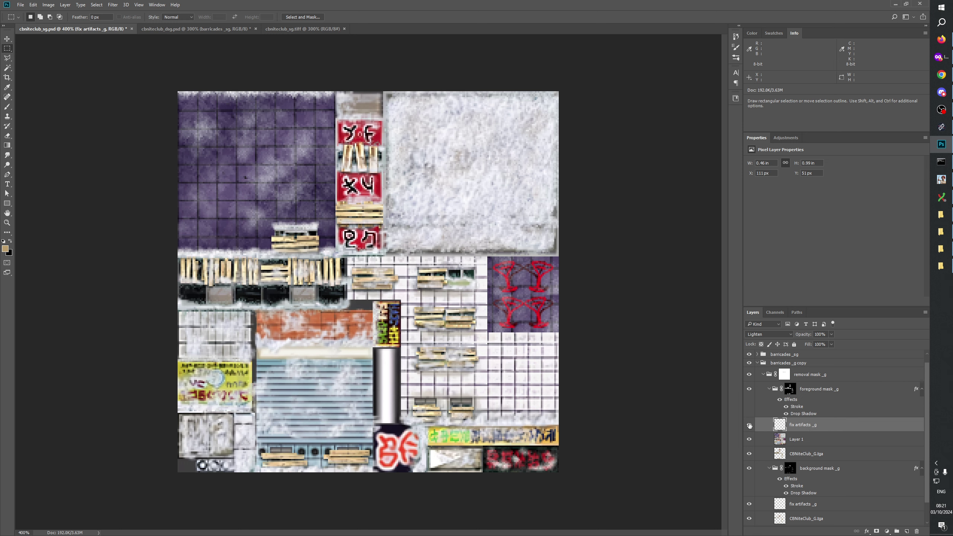
{"action": "left_click", "coordinate": [795, 506]}
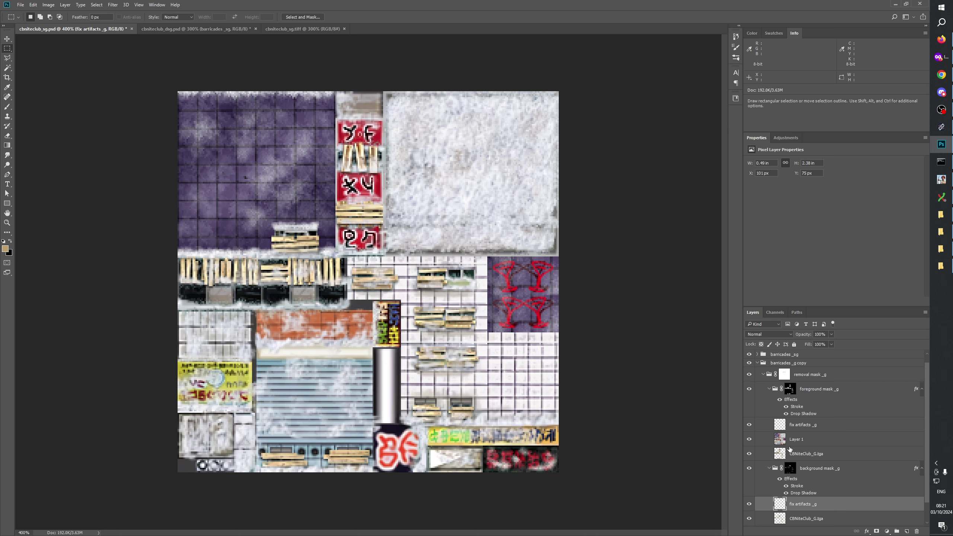
{"action": "left_click", "coordinate": [800, 427]}
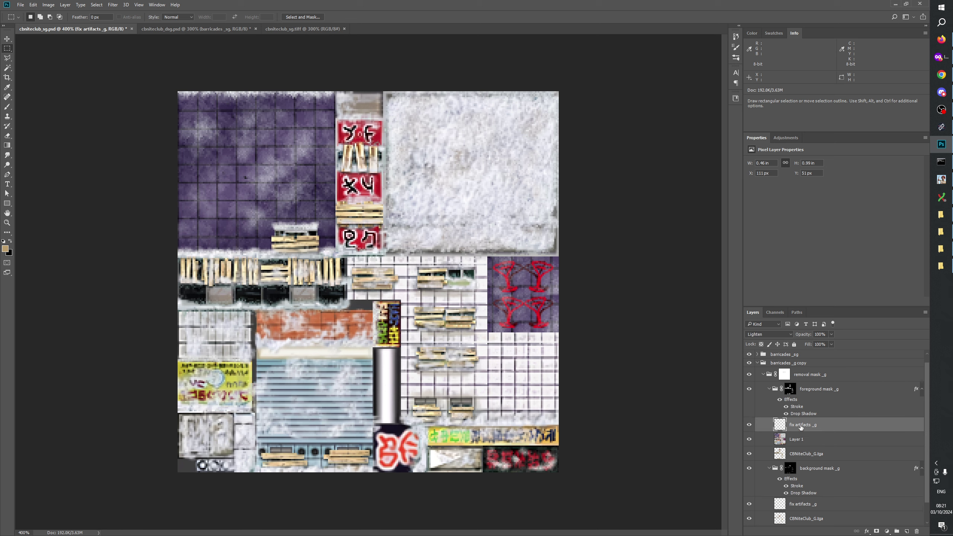
Compare the barricade boards across the texture with Layer 1 of the foreground mask _g group shown and hidden
{"action": "left_click", "coordinate": [788, 442]}
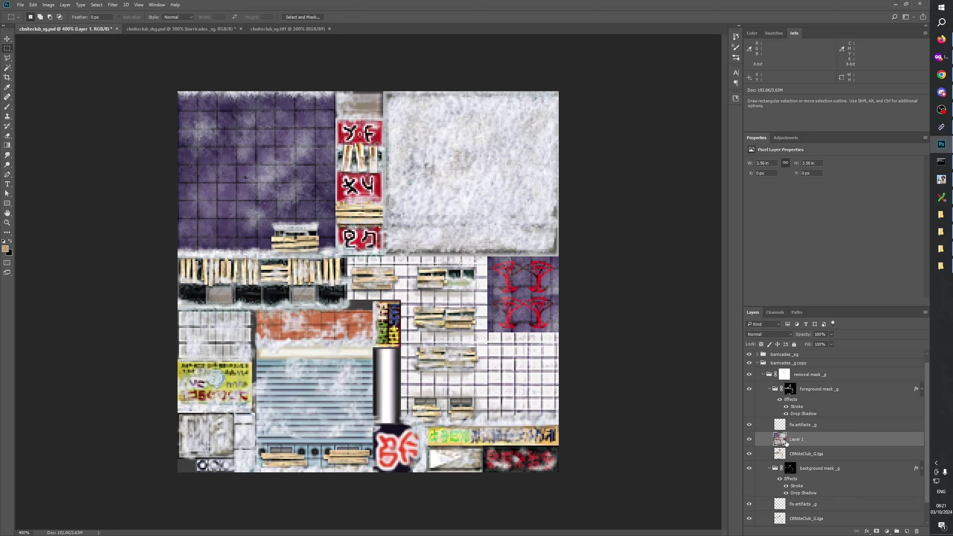
{"action": "left_click", "coordinate": [750, 440]}
{"action": "left_click", "coordinate": [750, 440]}
{"action": "left_click", "coordinate": [749, 440]}
{"action": "left_click", "coordinate": [749, 440]}
{"action": "left_click", "coordinate": [749, 440]}
{"action": "left_click", "coordinate": [749, 440]}
{"action": "left_click", "coordinate": [749, 440]}
{"action": "left_click", "coordinate": [749, 440]}
{"action": "left_click", "coordinate": [749, 440]}
{"action": "left_click", "coordinate": [749, 440]}
{"action": "left_click", "coordinate": [749, 440]}
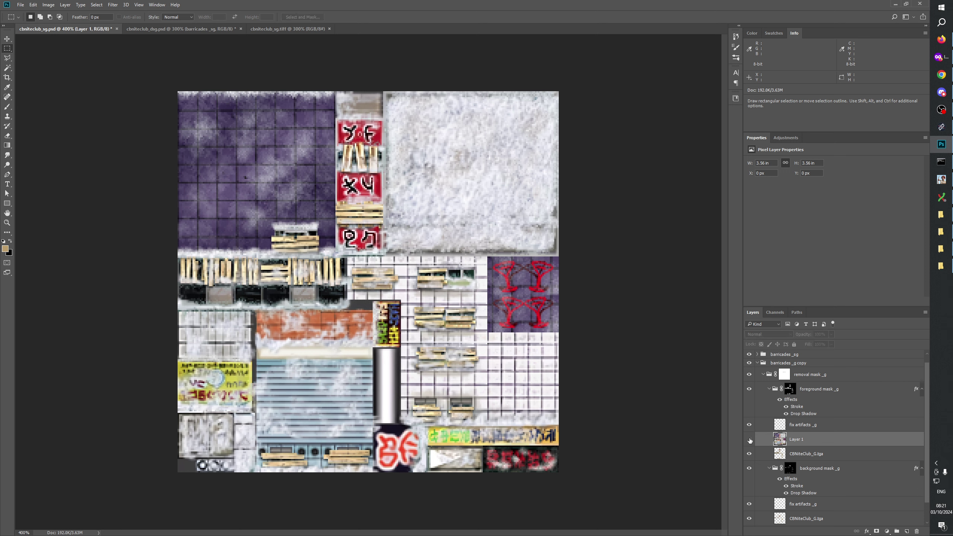
{"action": "left_click", "coordinate": [749, 439]}
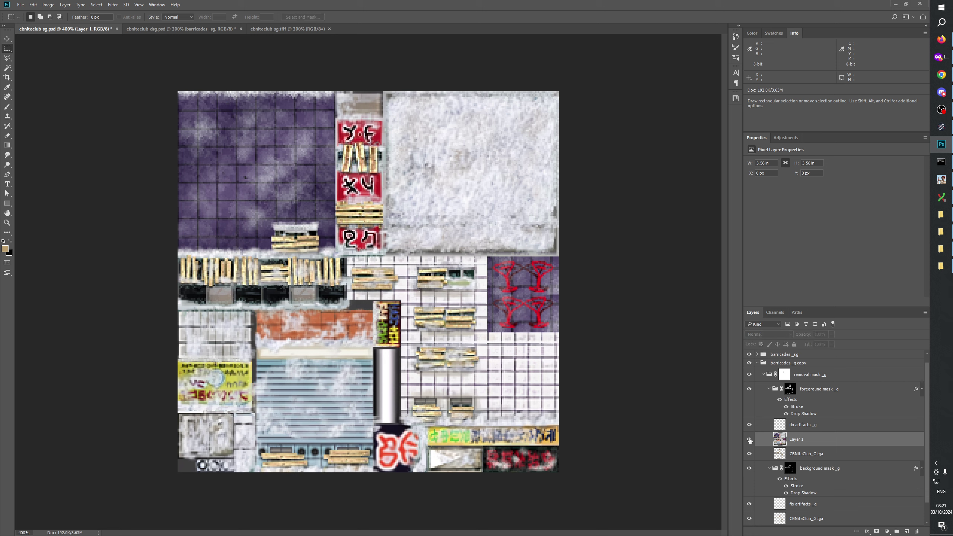
{"action": "left_click", "coordinate": [749, 439]}
{"action": "left_click", "coordinate": [749, 439]}
{"action": "left_click", "coordinate": [749, 439]}
{"action": "left_click", "coordinate": [749, 439]}
{"action": "left_click", "coordinate": [749, 439]}
{"action": "left_click", "coordinate": [749, 439]}
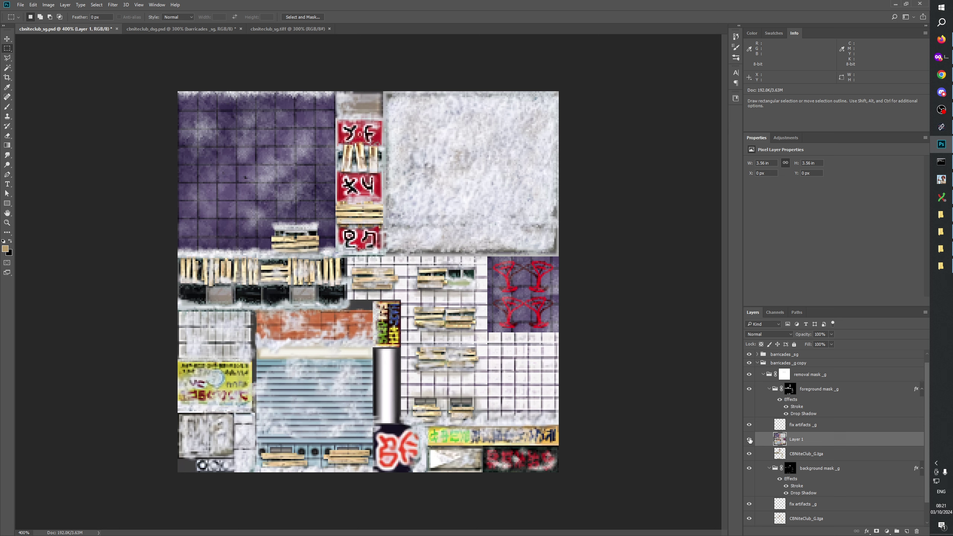
{"action": "left_click", "coordinate": [749, 439]}
{"action": "left_click", "coordinate": [749, 439]}
{"action": "left_click", "coordinate": [749, 439]}
{"action": "left_click", "coordinate": [749, 440]}
{"action": "left_click", "coordinate": [749, 439]}
{"action": "left_click", "coordinate": [749, 439]}
{"action": "left_click", "coordinate": [749, 439]}
{"action": "left_click", "coordinate": [749, 439]}
Lower the system speaker volume slightly
{"action": "left_click", "coordinate": [936, 463]}
{"action": "left_click", "coordinate": [892, 448]}
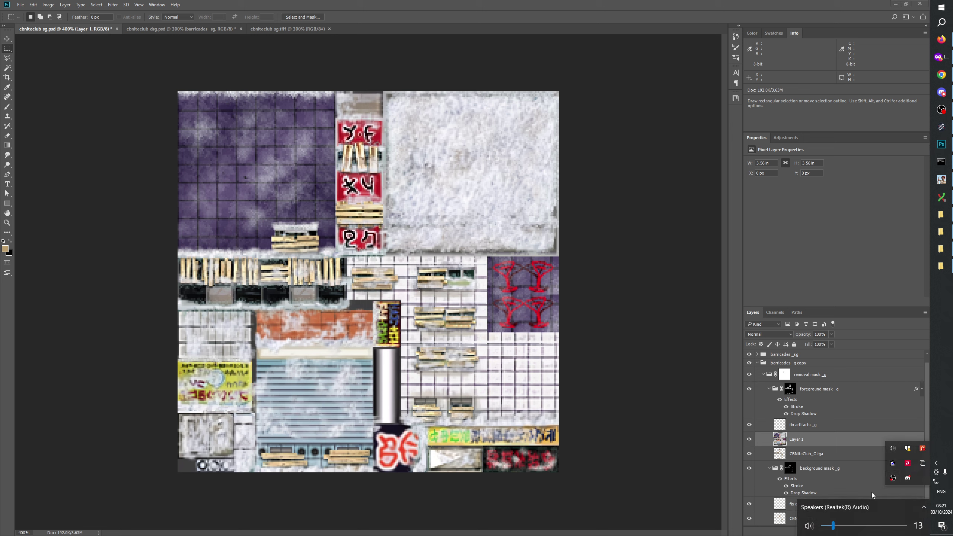
{"action": "left_click_drag", "start_coordinate": [832, 526], "coordinate": [826, 526]}
{"action": "left_click", "coordinate": [784, 443]}
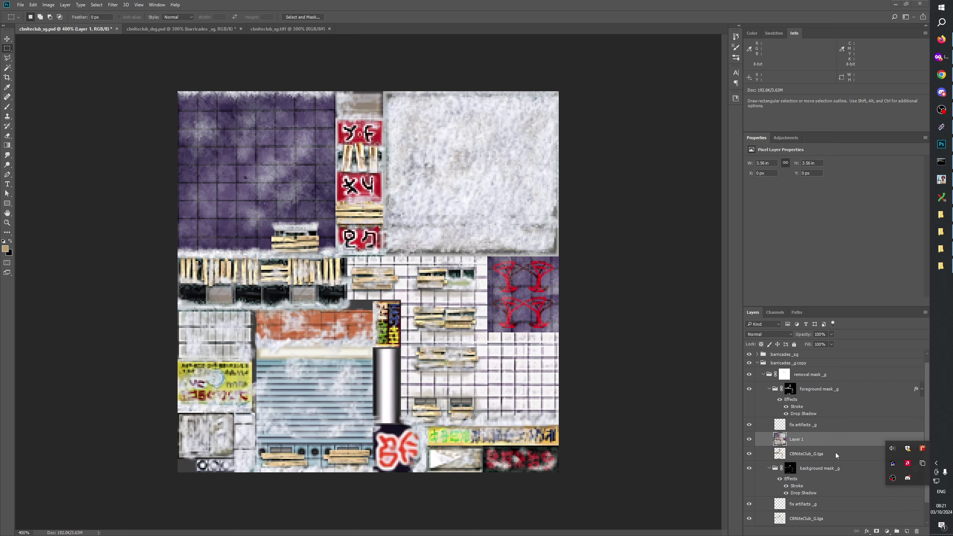
Examine the differences in snow and wood on the barricade boards by repeatedly hiding and showing Layer 1
{"action": "left_click", "coordinate": [749, 439]}
{"action": "left_click", "coordinate": [749, 439]}
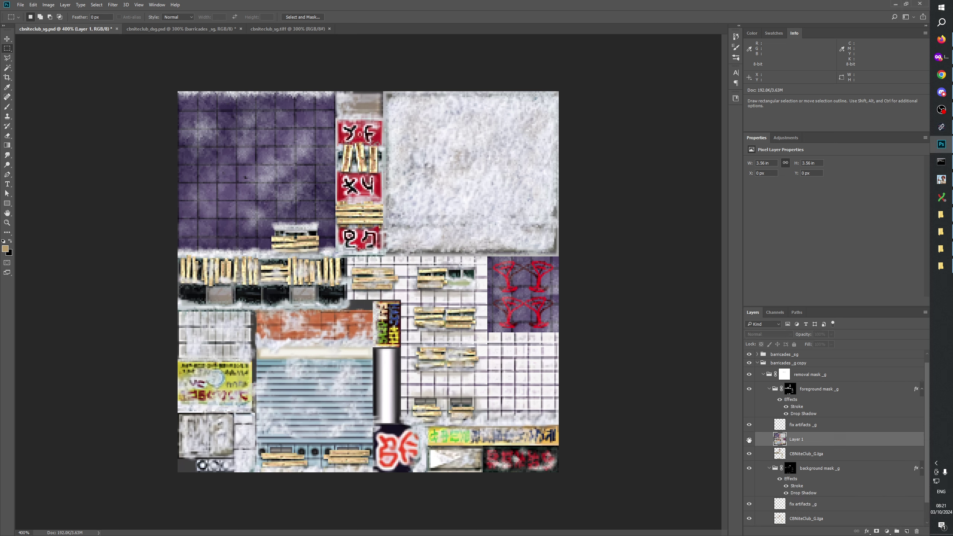
{"action": "left_click", "coordinate": [749, 439]}
{"action": "left_click", "coordinate": [749, 439]}
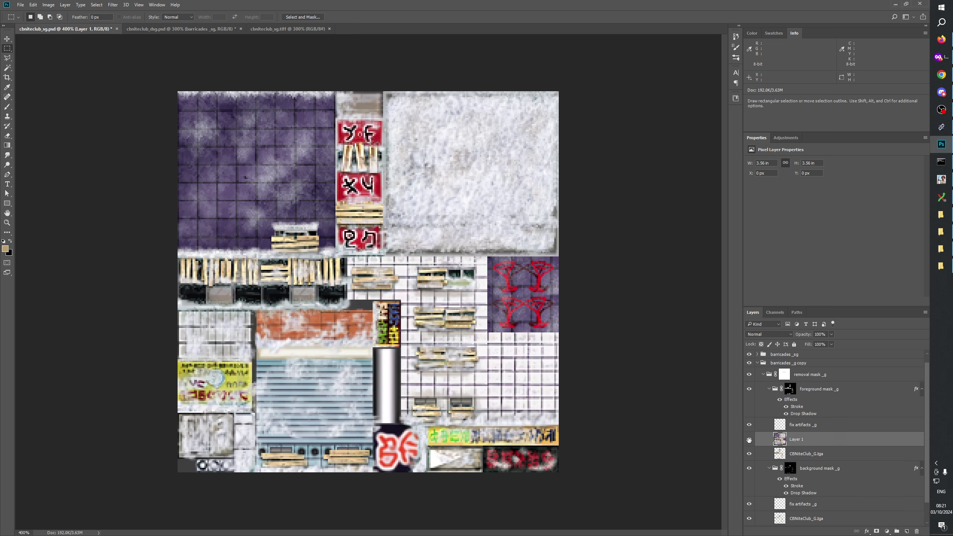
{"action": "left_click", "coordinate": [749, 439]}
{"action": "left_click", "coordinate": [749, 439]}
{"action": "left_click", "coordinate": [749, 439]}
{"action": "left_click", "coordinate": [749, 439]}
{"action": "left_click", "coordinate": [749, 439]}
{"action": "left_click", "coordinate": [749, 439]}
{"action": "left_click", "coordinate": [748, 439]}
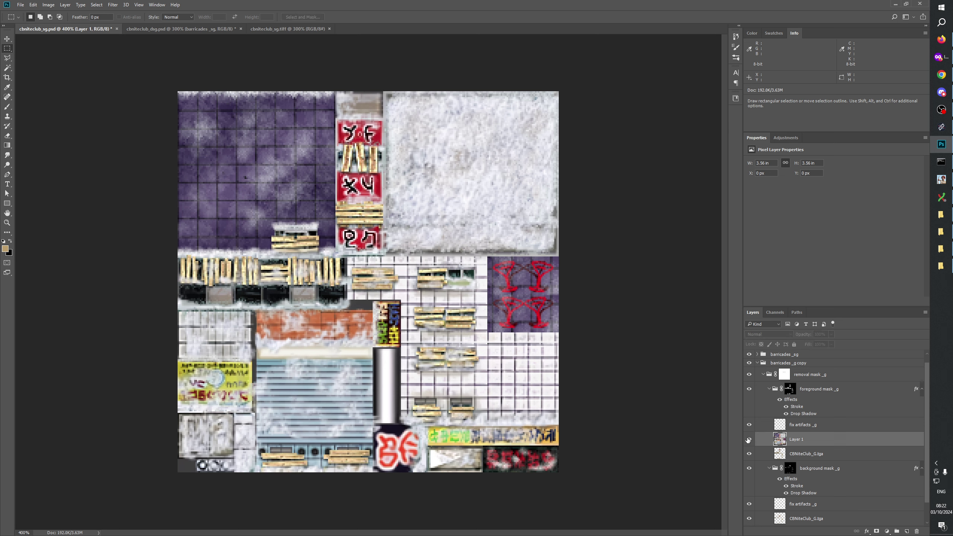
{"action": "left_click", "coordinate": [748, 439]}
{"action": "left_click", "coordinate": [749, 439]}
{"action": "left_click", "coordinate": [749, 439]}
{"action": "left_click", "coordinate": [749, 439]}
{"action": "left_click", "coordinate": [749, 439]}
{"action": "left_click", "coordinate": [749, 440]}
{"action": "left_click", "coordinate": [748, 440]}
{"action": "left_click", "coordinate": [749, 439]}
{"action": "left_click", "coordinate": [749, 439]}
{"action": "left_click", "coordinate": [749, 439]}
{"action": "left_click", "coordinate": [748, 439]}
{"action": "left_click", "coordinate": [749, 439]}
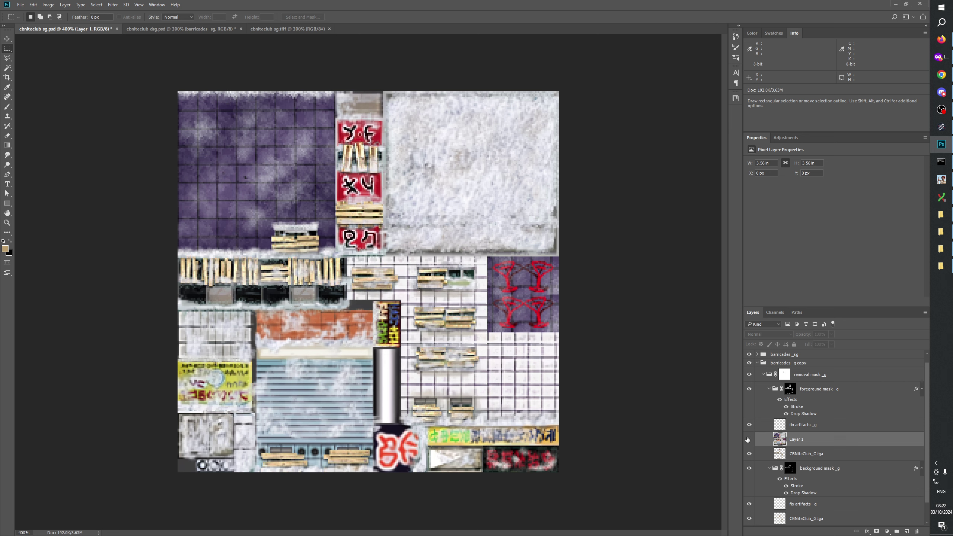
{"action": "left_click", "coordinate": [749, 440]}
{"action": "left_click", "coordinate": [748, 439]}
{"action": "left_click", "coordinate": [748, 440]}
{"action": "left_click", "coordinate": [748, 439]}
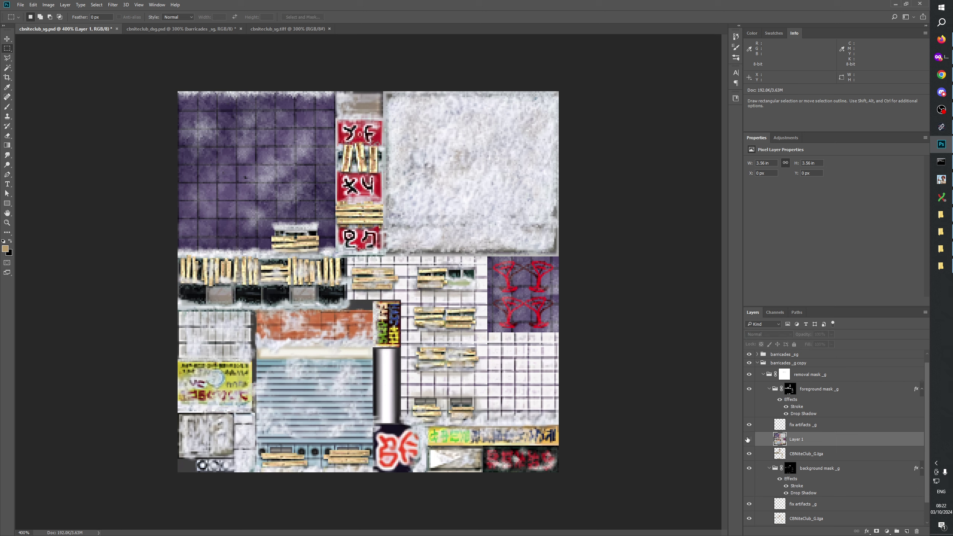
{"action": "left_click", "coordinate": [749, 439]}
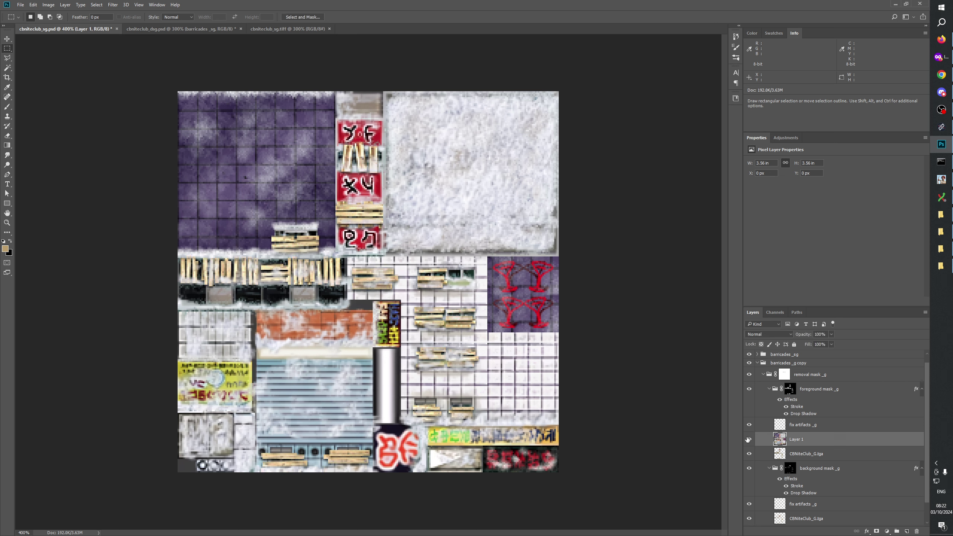
{"action": "left_click", "coordinate": [749, 439]}
{"action": "left_click", "coordinate": [748, 440]}
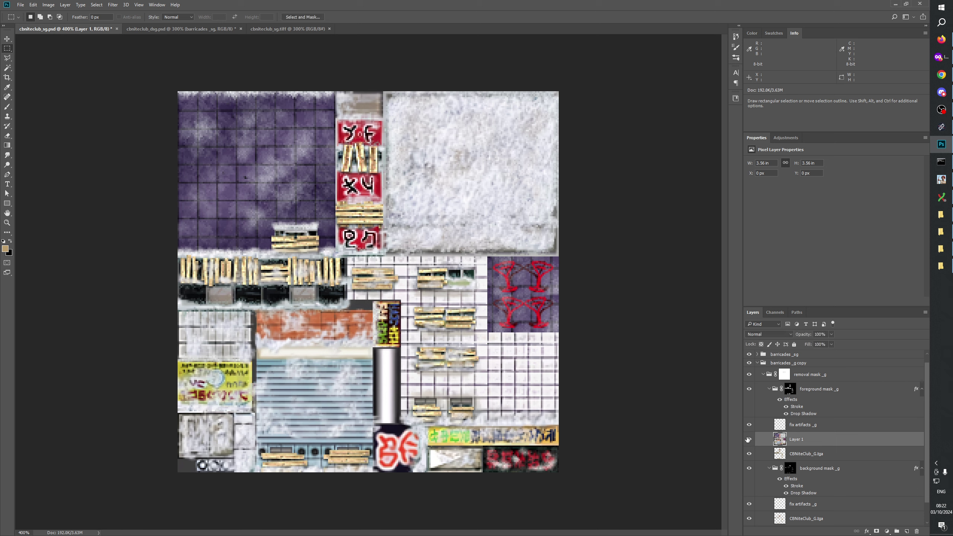
{"action": "left_click", "coordinate": [748, 439]}
{"action": "left_click", "coordinate": [748, 440]}
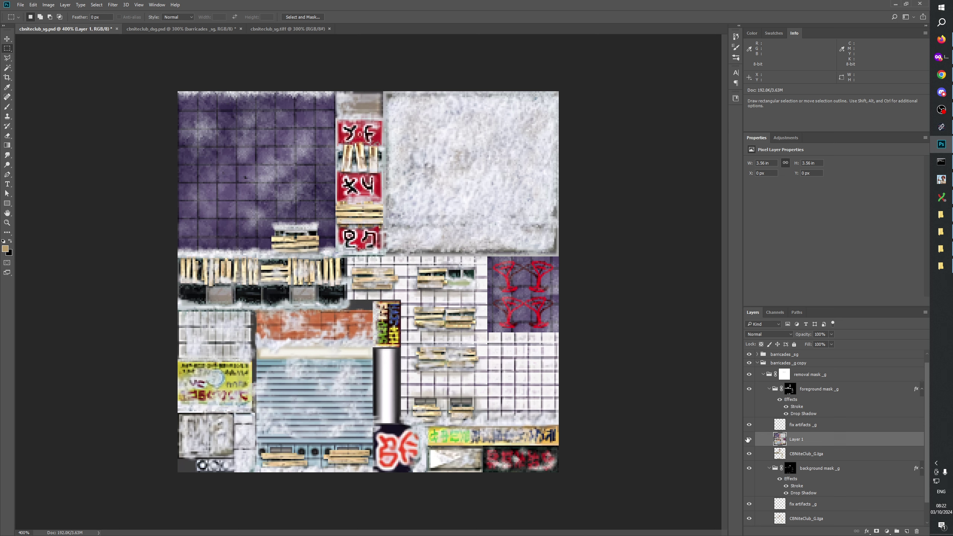
{"action": "left_click", "coordinate": [749, 439]}
{"action": "left_click", "coordinate": [748, 440]}
{"action": "left_click", "coordinate": [748, 439]}
{"action": "left_click", "coordinate": [749, 439]}
{"action": "left_click", "coordinate": [748, 440]}
{"action": "left_click", "coordinate": [748, 440]}
{"action": "left_click", "coordinate": [749, 440]}
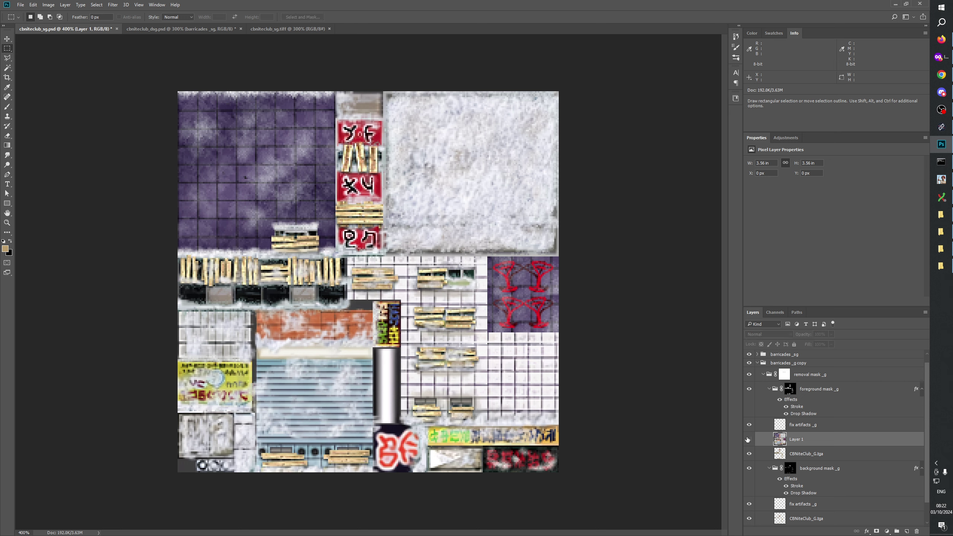
{"action": "left_click", "coordinate": [749, 439]}
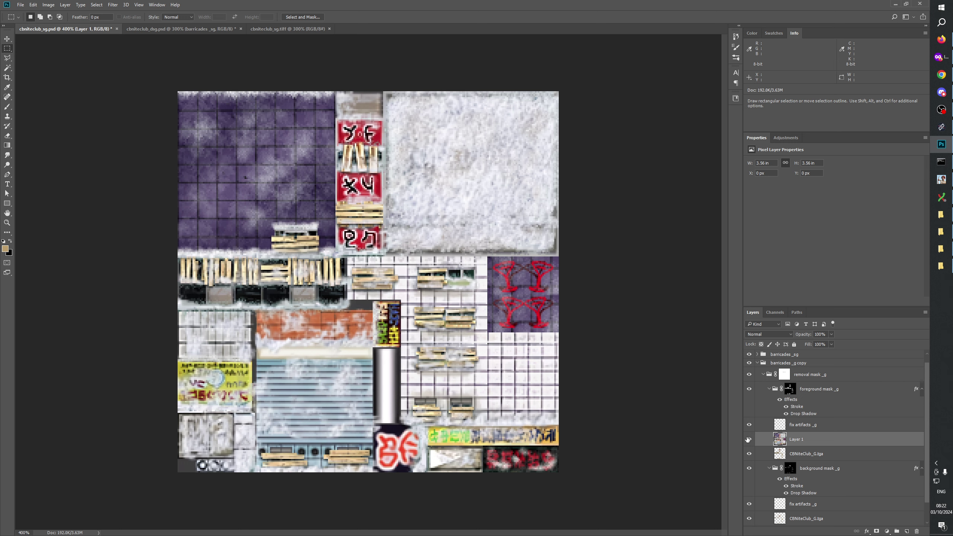
View the texture at 100%, 300% and 400% zoom and compare the boards again with and without Layer 1
{"action": "right_click", "coordinate": [451, 242]}
{"action": "left_click", "coordinate": [7, 224]}
{"action": "left_click", "coordinate": [7, 224]}
{"action": "right_click", "coordinate": [330, 233]}
{"action": "left_click", "coordinate": [350, 252]}
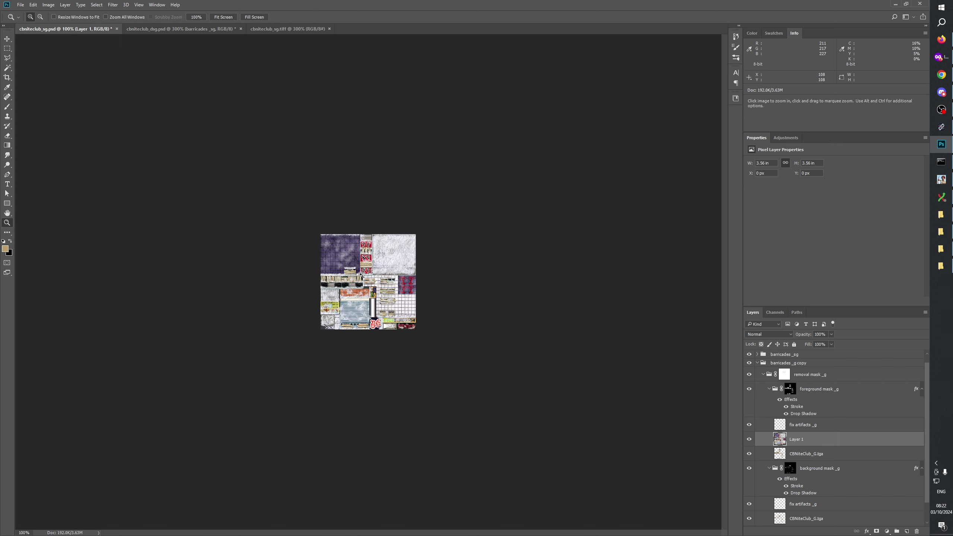
{"action": "left_click", "coordinate": [361, 275]}
{"action": "left_click", "coordinate": [361, 274]}
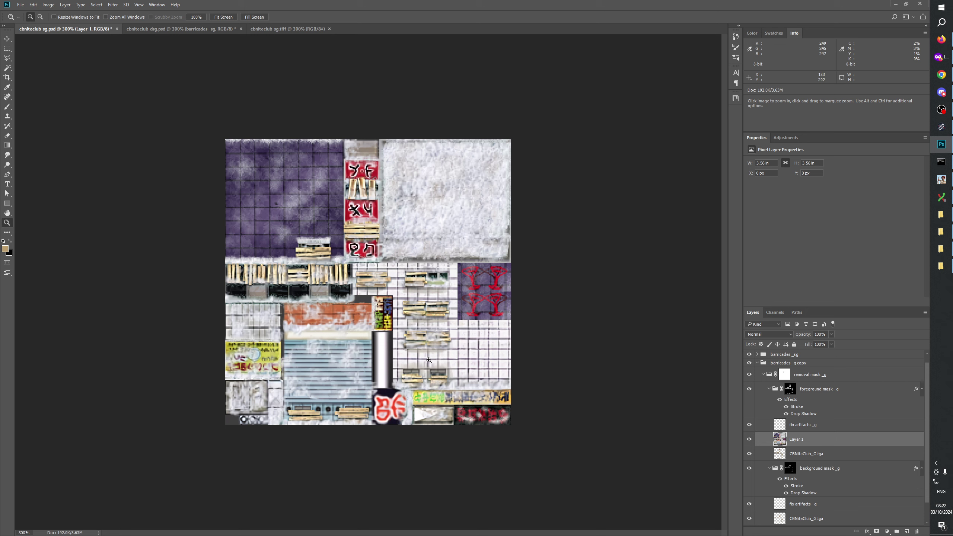
{"action": "left_click", "coordinate": [428, 360]}
{"action": "left_click", "coordinate": [748, 439]}
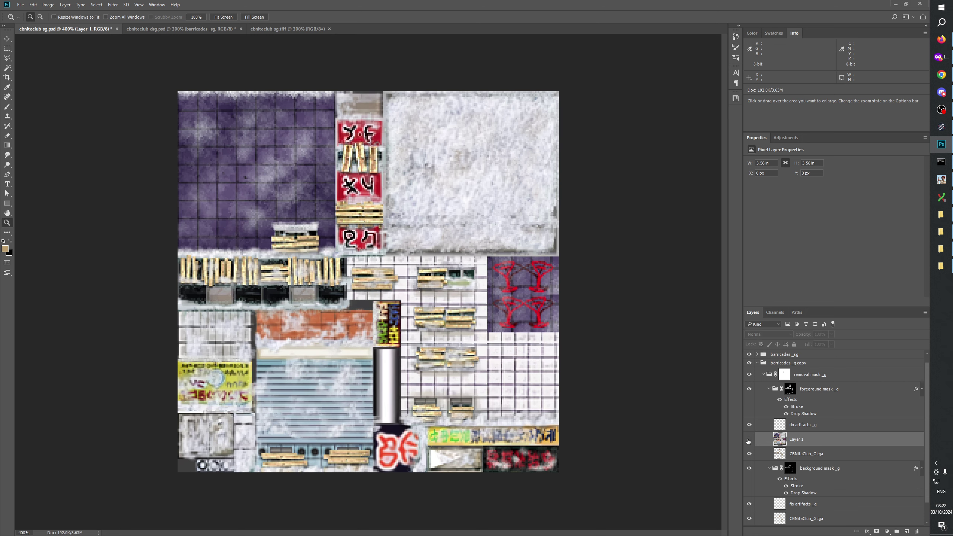
{"action": "left_click", "coordinate": [748, 439]}
{"action": "left_click", "coordinate": [749, 439]}
{"action": "left_click", "coordinate": [748, 439]}
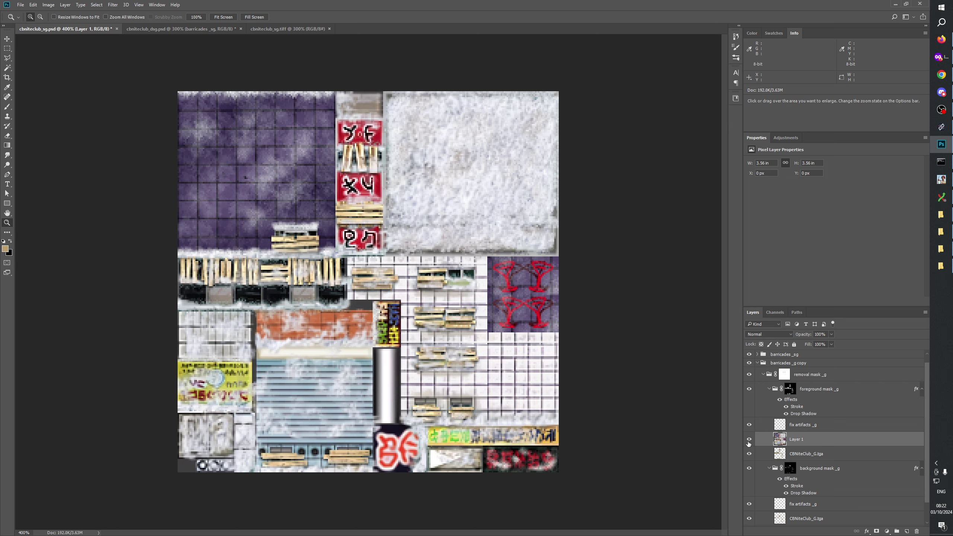
{"action": "left_click", "coordinate": [749, 440]}
{"action": "left_click", "coordinate": [749, 439]}
{"action": "left_click", "coordinate": [749, 440]}
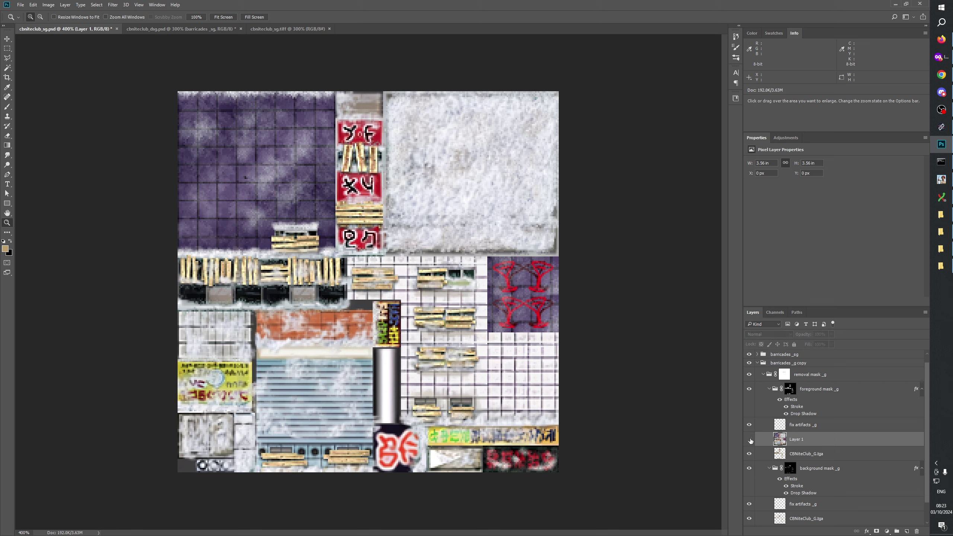
{"action": "left_click", "coordinate": [749, 439]}
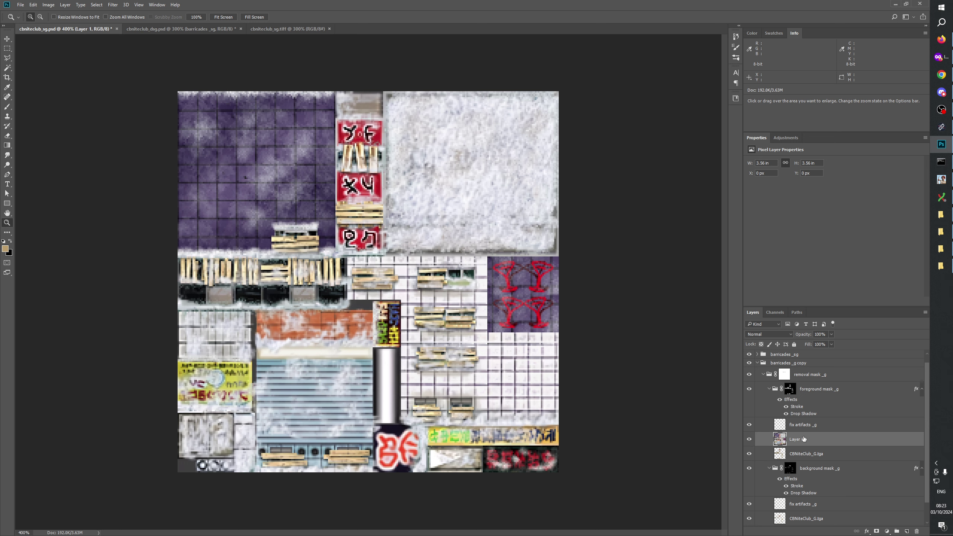
Rename Layer 1 in the foreground mask _g group as cbniteclub_sg.dds, reusing the name of the cbniteclub_s merged layer
{"action": "scroll", "coordinate": [806, 451], "scroll_direction": "down", "scroll_amount": 2}
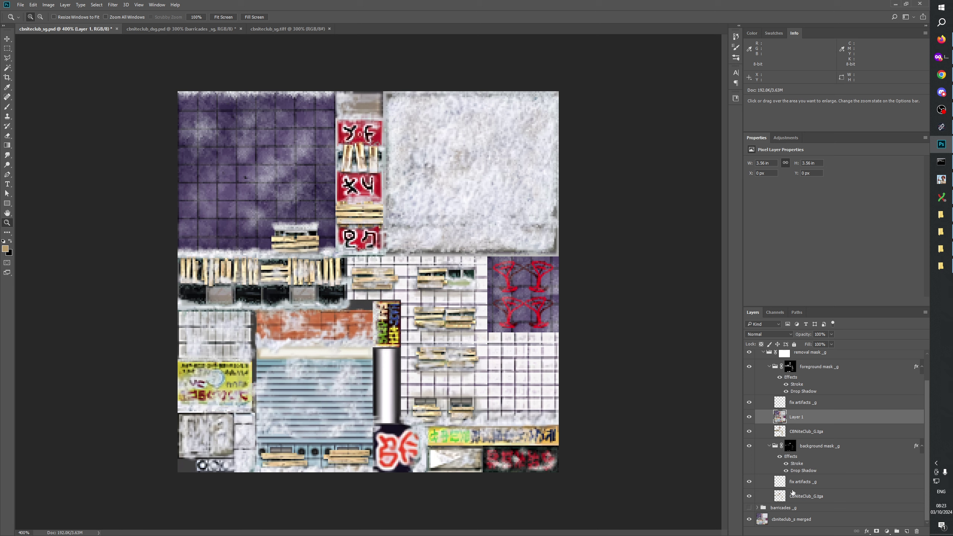
{"action": "double_click", "coordinate": [800, 519]}
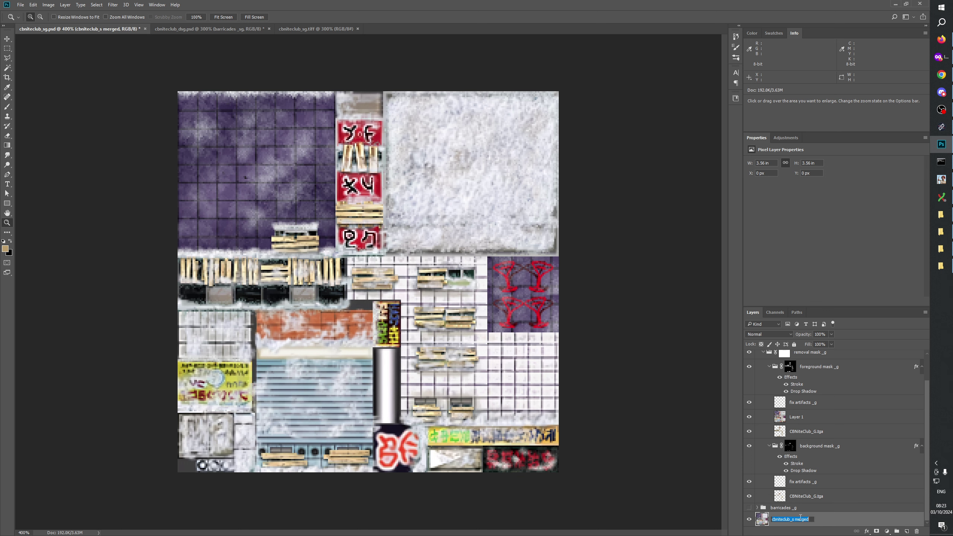
{"action": "key", "text": "ctrl+c"}
{"action": "double_click", "coordinate": [802, 417]}
{"action": "key", "text": "ctrl+v"}
{"action": "left_click_drag", "start_coordinate": [811, 417], "coordinate": [890, 420]}
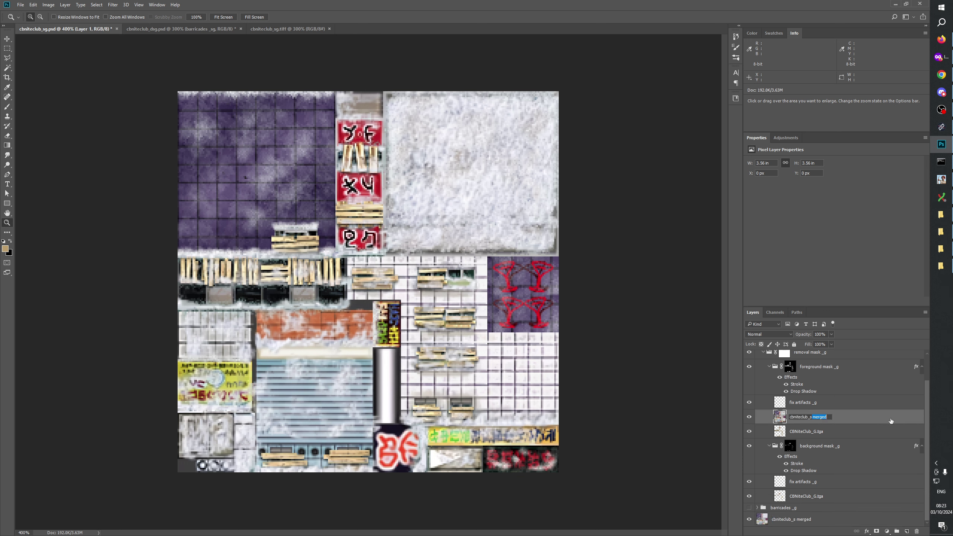
{"action": "type", "text": "g.dds"}
{"action": "key", "text": "Return"}
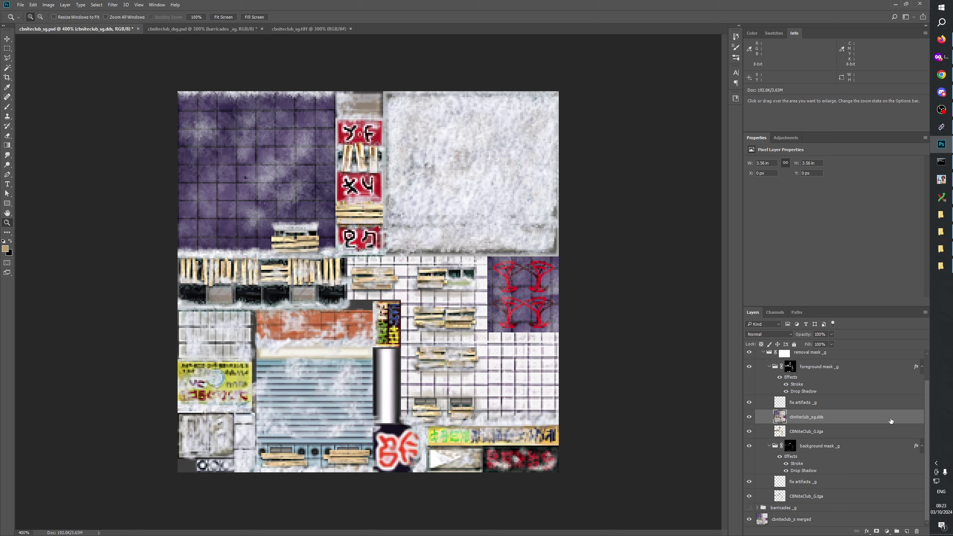
Switch to File Explorer and copy DXTDecompressor_Source_V3 from the path of the folder containing the decompressed TIFF textures
{"action": "left_click", "coordinate": [941, 266]}
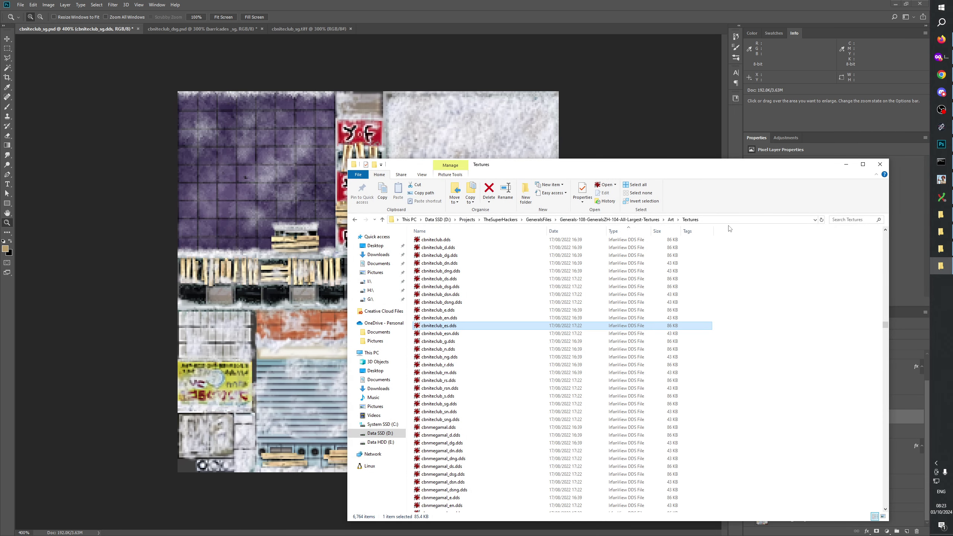
{"action": "left_click", "coordinate": [942, 266]}
{"action": "left_click", "coordinate": [943, 248]}
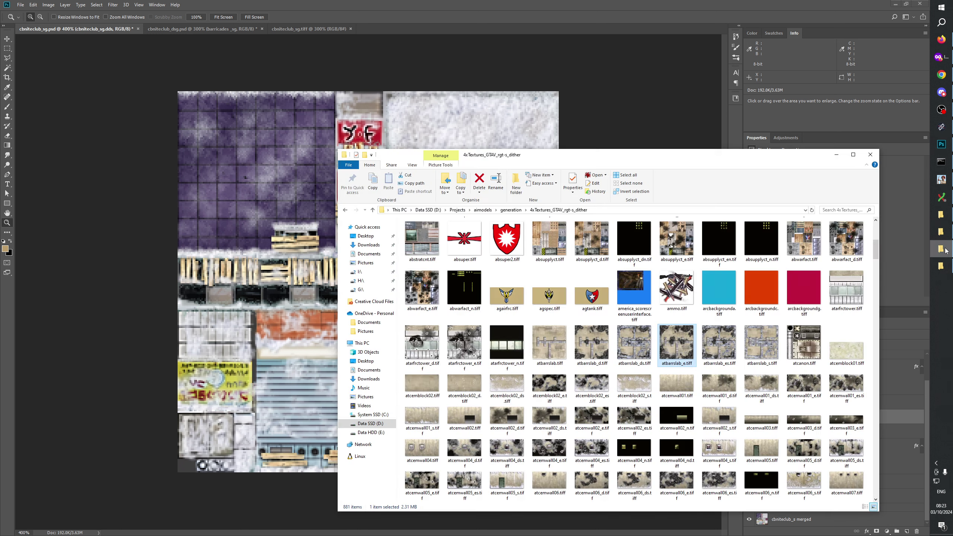
{"action": "left_click", "coordinate": [940, 231]}
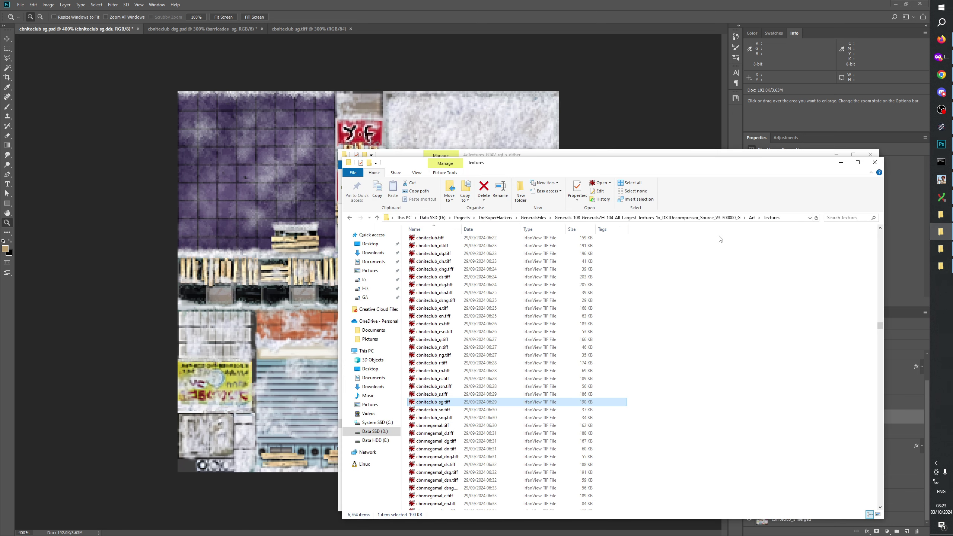
{"action": "left_click", "coordinate": [790, 220]}
{"action": "left_click", "coordinate": [595, 218]}
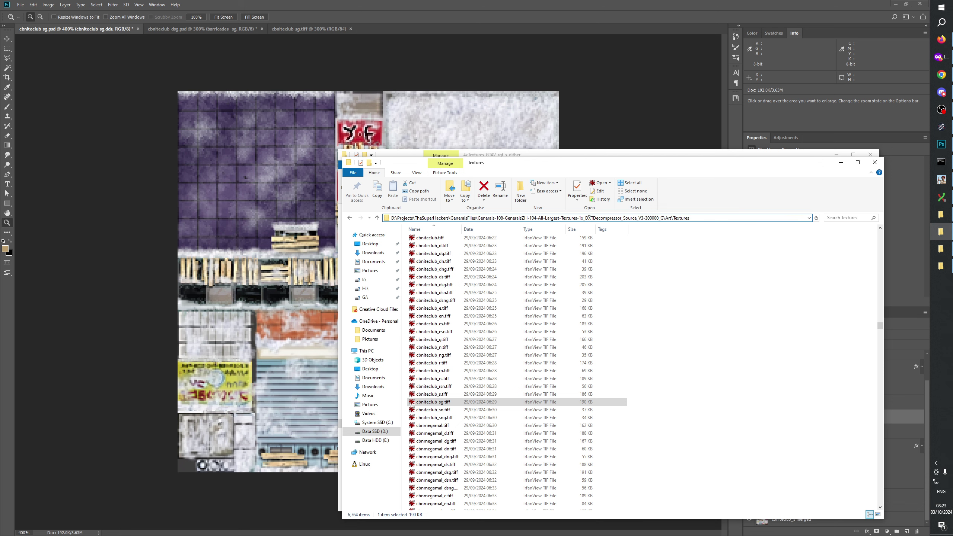
{"action": "left_click_drag", "start_coordinate": [585, 218], "coordinate": [643, 218]}
Back in Photoshop, append the copied text so the layer is named cbniteclub_sg.dds DXTDecompressor_Source_V3
{"action": "left_click", "coordinate": [574, 4]}
{"action": "double_click", "coordinate": [818, 422]}
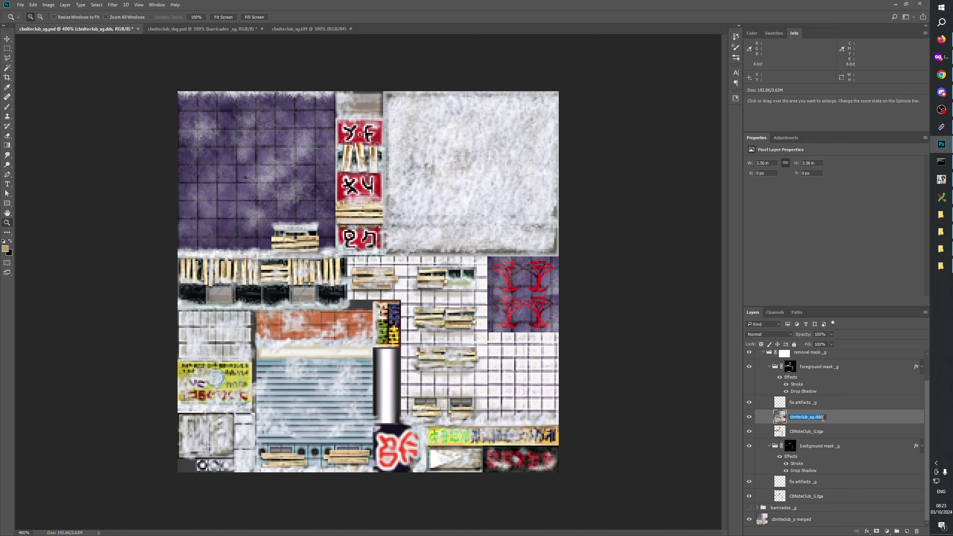
{"action": "key", "text": "End"}
{"action": "key", "text": "ctrl+v"}
{"action": "left_click", "coordinate": [809, 429]}
{"action": "left_click", "coordinate": [806, 418]}
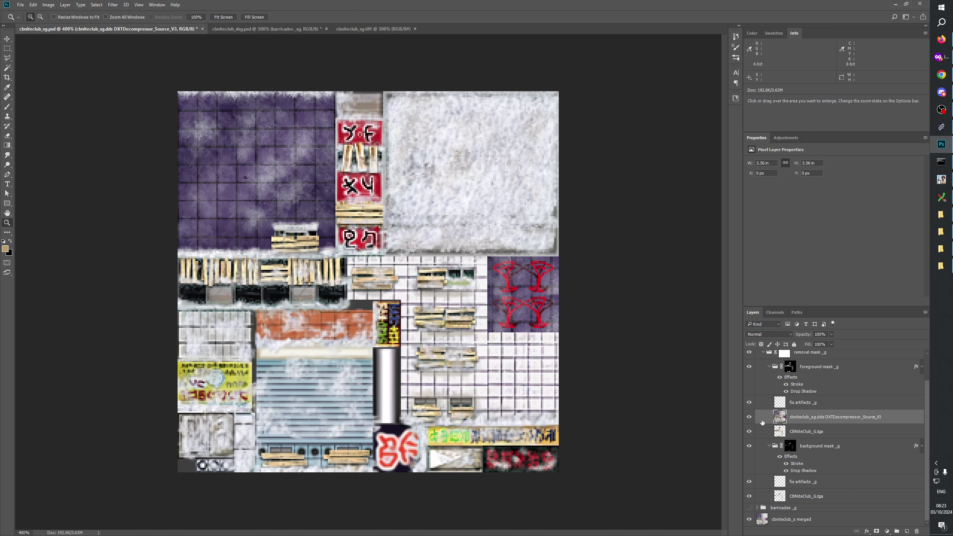
Compare the barricade boards with the foreground group's DXTDecompressor_Source_V3 layer repeatedly hidden and shown
{"action": "left_click", "coordinate": [749, 417]}
{"action": "left_click", "coordinate": [749, 417]}
{"action": "left_click", "coordinate": [748, 417]}
{"action": "left_click", "coordinate": [749, 417]}
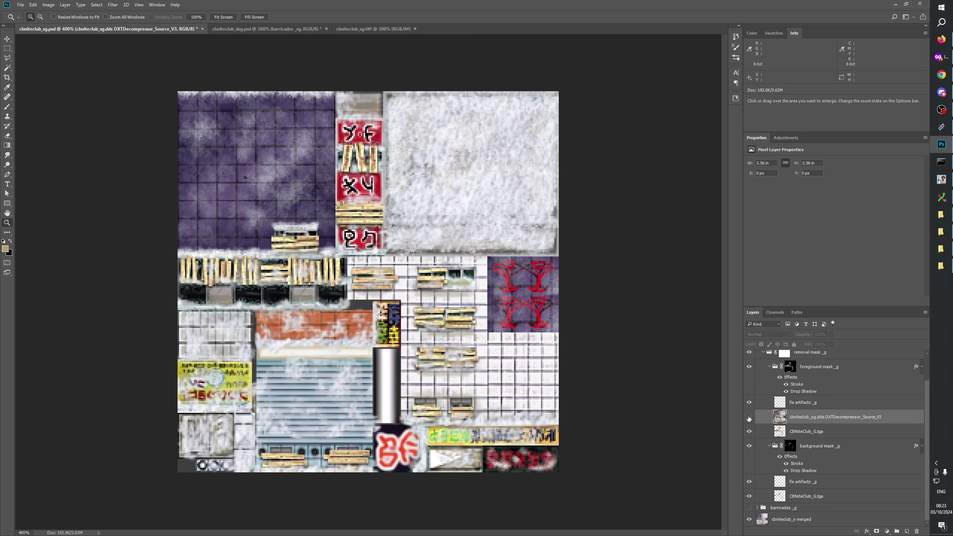
{"action": "left_click", "coordinate": [749, 418]}
{"action": "left_click", "coordinate": [749, 418]}
{"action": "left_click", "coordinate": [748, 418]}
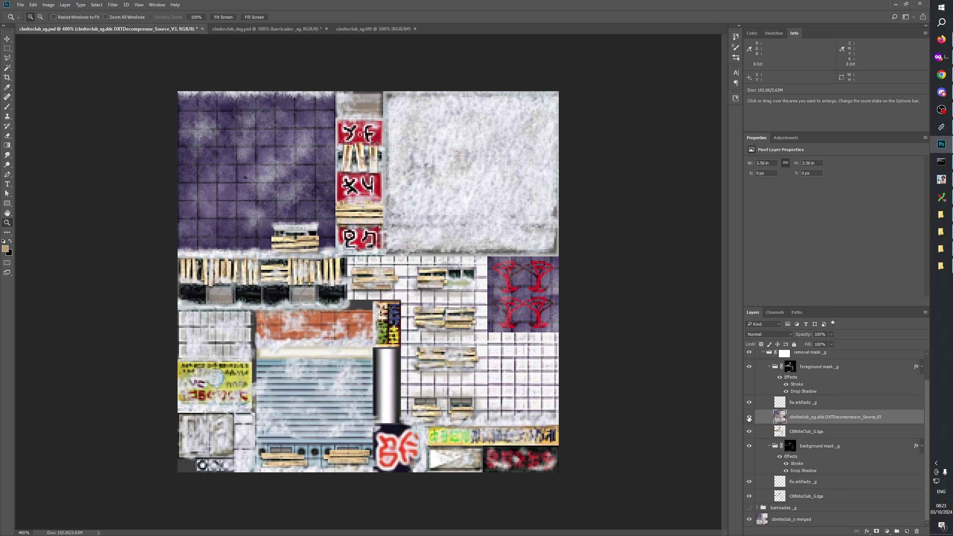
{"action": "left_click", "coordinate": [749, 417]}
{"action": "left_click", "coordinate": [748, 418]}
{"action": "left_click", "coordinate": [749, 417]}
{"action": "left_click", "coordinate": [748, 417]}
{"action": "left_click", "coordinate": [748, 418]}
{"action": "left_click", "coordinate": [748, 418]}
{"action": "left_click", "coordinate": [749, 418]}
{"action": "left_click", "coordinate": [749, 418]}
{"action": "left_click", "coordinate": [748, 418]}
{"action": "left_click", "coordinate": [748, 418]}
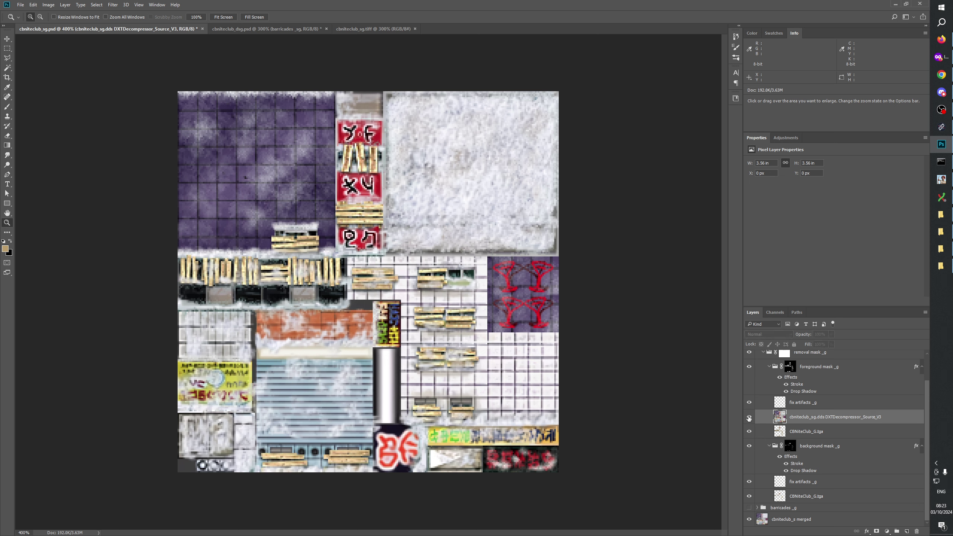
{"action": "left_click", "coordinate": [749, 417]}
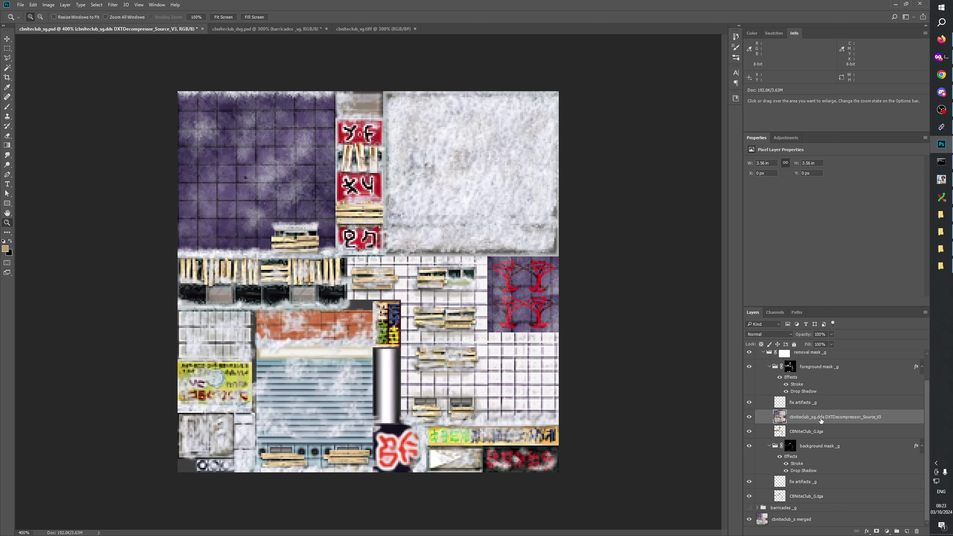
Duplicate the DXTDecompressor_Source_V3 layer and move the copy into the background mask _g group, directly above CBNiteClub_G.tga
{"action": "scroll", "coordinate": [825, 422], "scroll_direction": "up", "scroll_amount": 1}
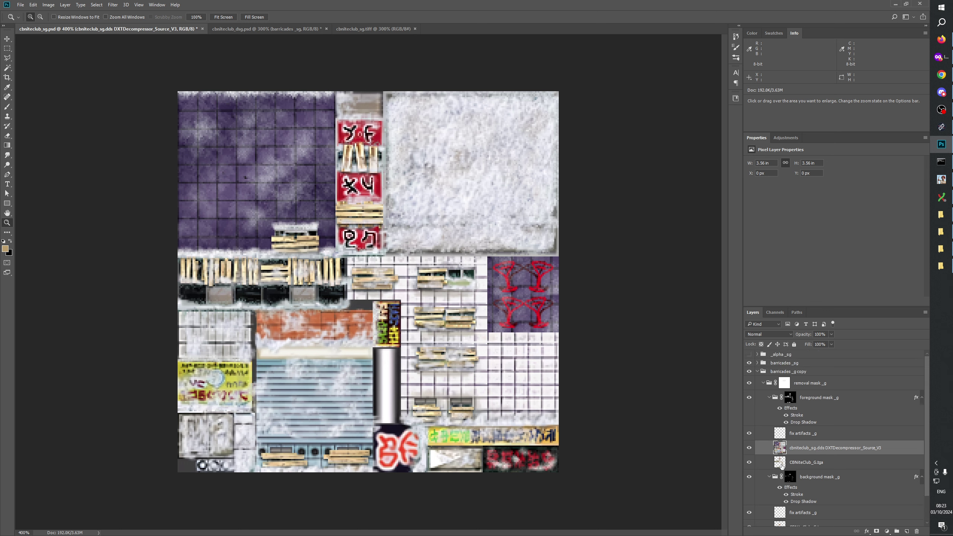
{"action": "scroll", "coordinate": [821, 432], "scroll_direction": "down", "scroll_amount": 1}
{"action": "key", "text": "ctrl+j"}
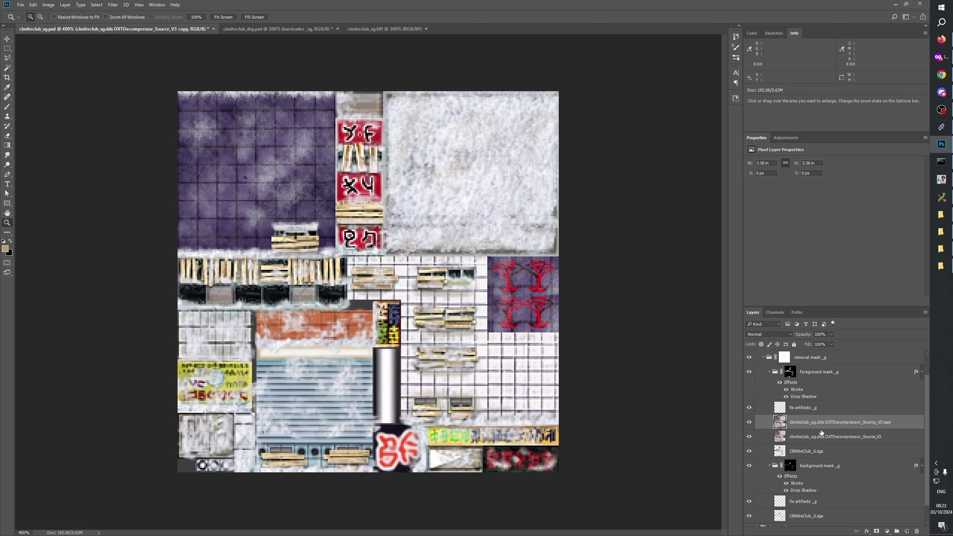
{"action": "scroll", "coordinate": [821, 432], "scroll_direction": "down", "scroll_amount": 1}
{"action": "left_click_drag", "start_coordinate": [823, 409], "coordinate": [813, 491]}
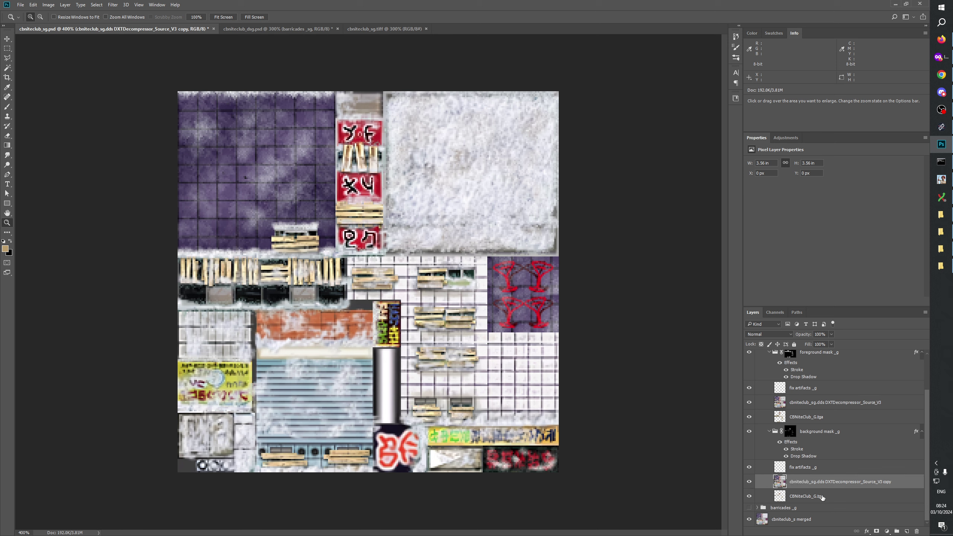
Examine how the background barricade boards change with the DXTDecompressor_Source_V3 copy layer repeatedly hidden and shown
{"action": "left_click", "coordinate": [749, 482]}
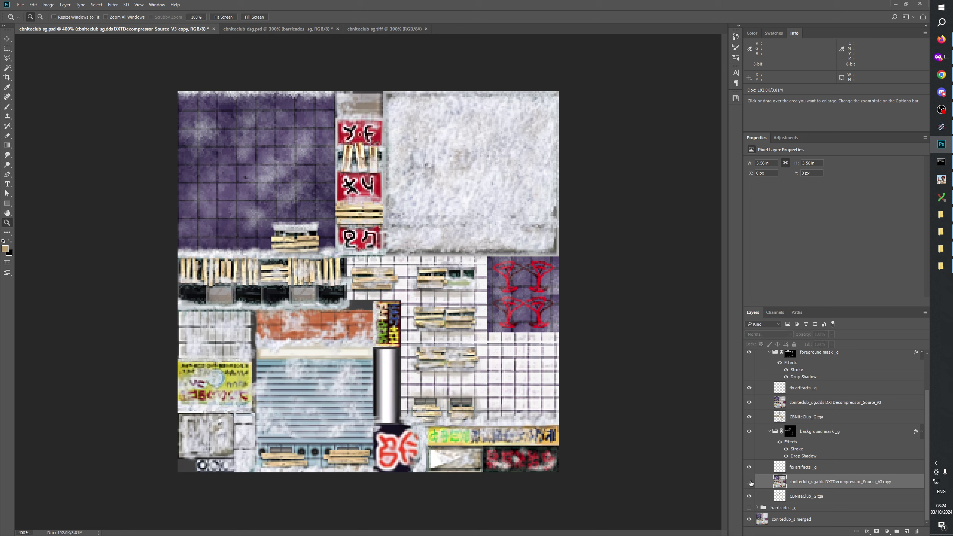
{"action": "left_click", "coordinate": [749, 482]}
{"action": "left_click", "coordinate": [749, 482]}
{"action": "left_click", "coordinate": [749, 482]}
{"action": "left_click", "coordinate": [749, 482]}
{"action": "left_click", "coordinate": [749, 481]}
{"action": "left_click", "coordinate": [749, 482]}
{"action": "left_click", "coordinate": [749, 482]}
{"action": "left_click", "coordinate": [749, 481]}
{"action": "left_click", "coordinate": [749, 482]}
{"action": "left_click", "coordinate": [749, 482]}
{"action": "left_click", "coordinate": [749, 482]}
{"action": "left_click", "coordinate": [749, 482]}
{"action": "left_click", "coordinate": [749, 482]}
{"action": "left_click", "coordinate": [749, 482]}
{"action": "left_click", "coordinate": [749, 482]}
{"action": "left_click", "coordinate": [749, 481]}
{"action": "left_click", "coordinate": [749, 482]}
{"action": "left_click", "coordinate": [749, 481]}
{"action": "left_click", "coordinate": [748, 482]}
{"action": "left_click", "coordinate": [749, 482]}
{"action": "left_click", "coordinate": [749, 481]}
{"action": "left_click", "coordinate": [749, 482]}
{"action": "left_click", "coordinate": [749, 482]}
{"action": "left_click", "coordinate": [749, 482]}
{"action": "left_click", "coordinate": [749, 482]}
{"action": "left_click", "coordinate": [749, 481]}
Check the fix artifacts _g layer of the background mask _g group by toggling it, and try the Lighten blend mode on it
{"action": "left_click", "coordinate": [749, 467]}
{"action": "left_click", "coordinate": [749, 467]}
{"action": "left_click", "coordinate": [749, 467]}
{"action": "left_click", "coordinate": [749, 467]}
{"action": "left_click", "coordinate": [796, 467]}
{"action": "left_click", "coordinate": [769, 332]}
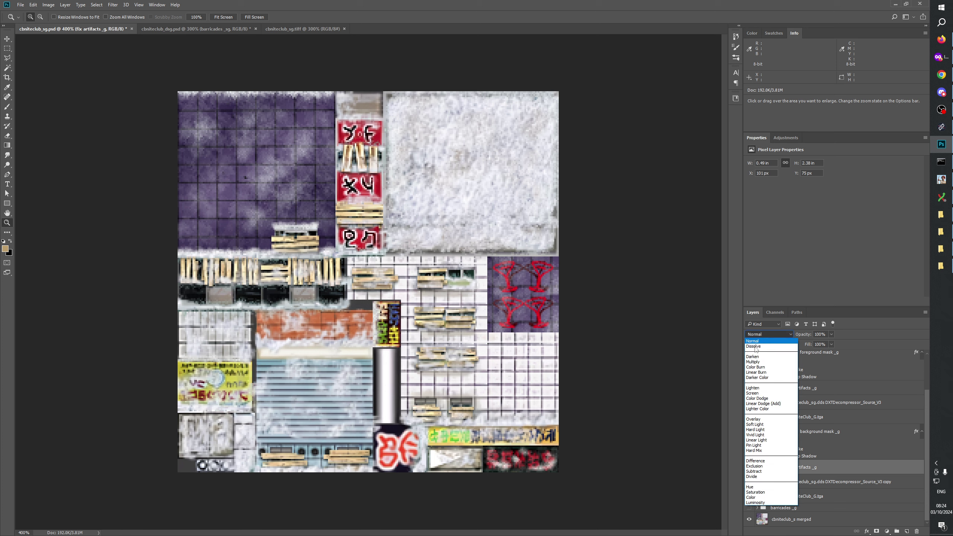
{"action": "left_click", "coordinate": [749, 386]}
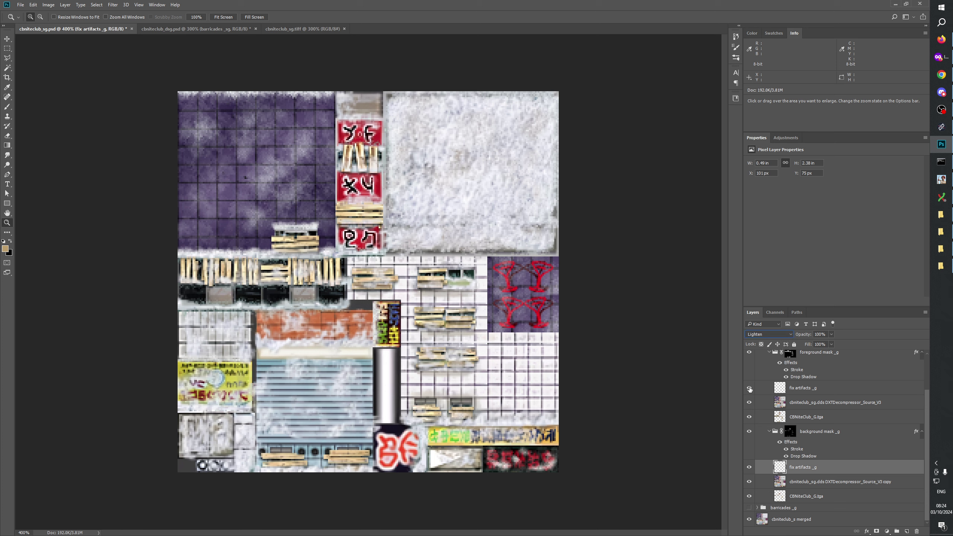
{"action": "left_click", "coordinate": [759, 336]}
{"action": "left_click", "coordinate": [756, 336]}
Compare the background boards with the background group's fix artifacts _g layer hidden and shown
{"action": "left_click", "coordinate": [748, 469]}
{"action": "left_click", "coordinate": [749, 469]}
{"action": "left_click", "coordinate": [749, 468]}
{"action": "left_click", "coordinate": [749, 468]}
{"action": "left_click", "coordinate": [749, 468]}
{"action": "left_click", "coordinate": [748, 468]}
{"action": "left_click", "coordinate": [748, 467]}
{"action": "left_click", "coordinate": [748, 468]}
Switch to File Explorer, open cbniteclub_g.psd from the GenerateMip folder in Photoshop, and close the mistakenly opened cbnoffice1_dg.psd
{"action": "left_click", "coordinate": [941, 249]}
{"action": "left_click", "coordinate": [945, 252]}
{"action": "left_click", "coordinate": [945, 251]}
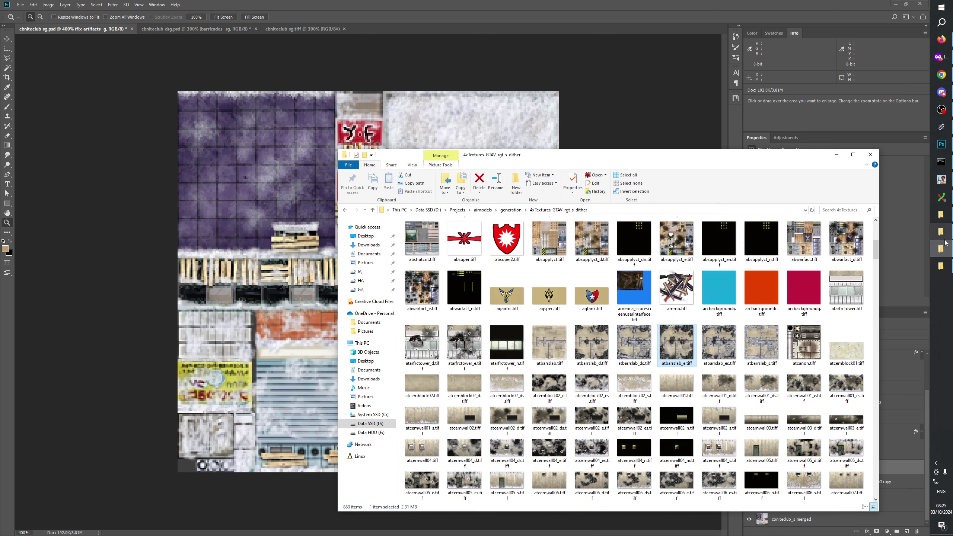
{"action": "left_click", "coordinate": [945, 250]}
{"action": "left_click", "coordinate": [946, 230]}
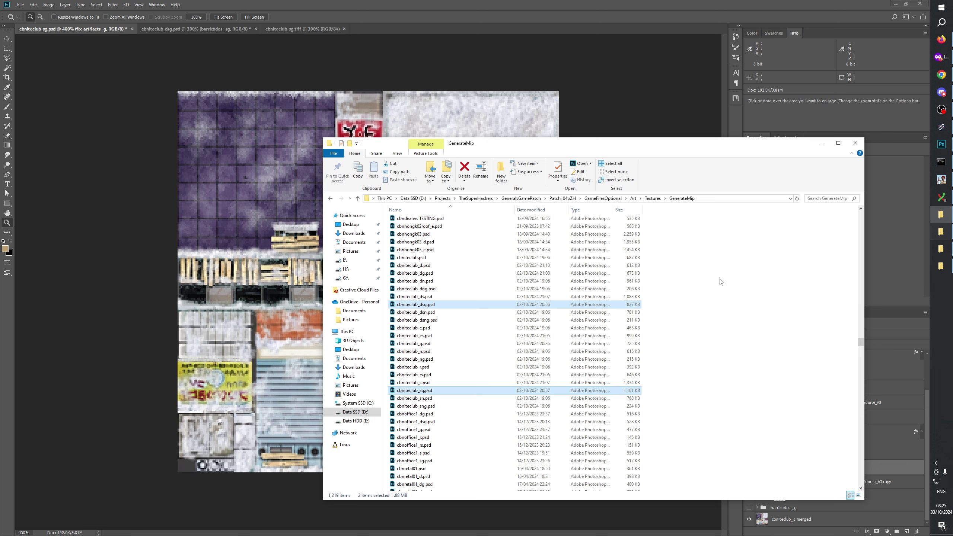
{"action": "left_click", "coordinate": [428, 344]}
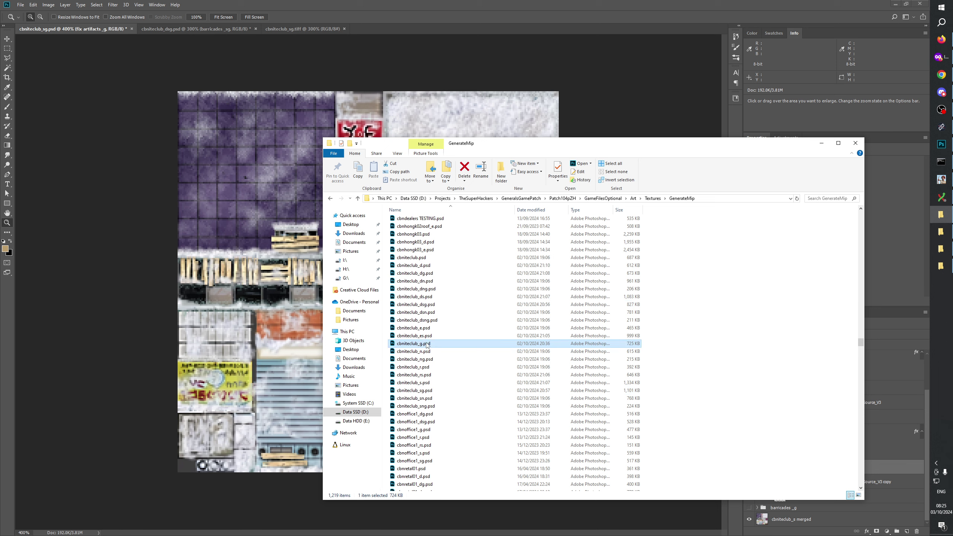
{"action": "left_click", "coordinate": [417, 414], "text": "ctrl"}
{"action": "left_click_drag", "start_coordinate": [425, 348], "coordinate": [386, 29]}
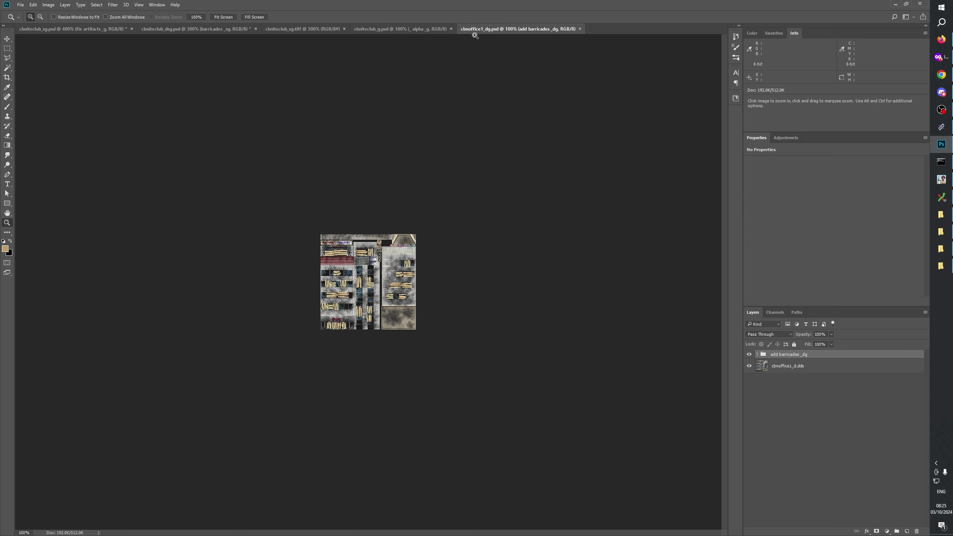
{"action": "left_click", "coordinate": [579, 29]}
Open cbniteclub_dg.psd from the GenerateMip folder in Photoshop as well
{"action": "key", "text": "alt+Tab"}
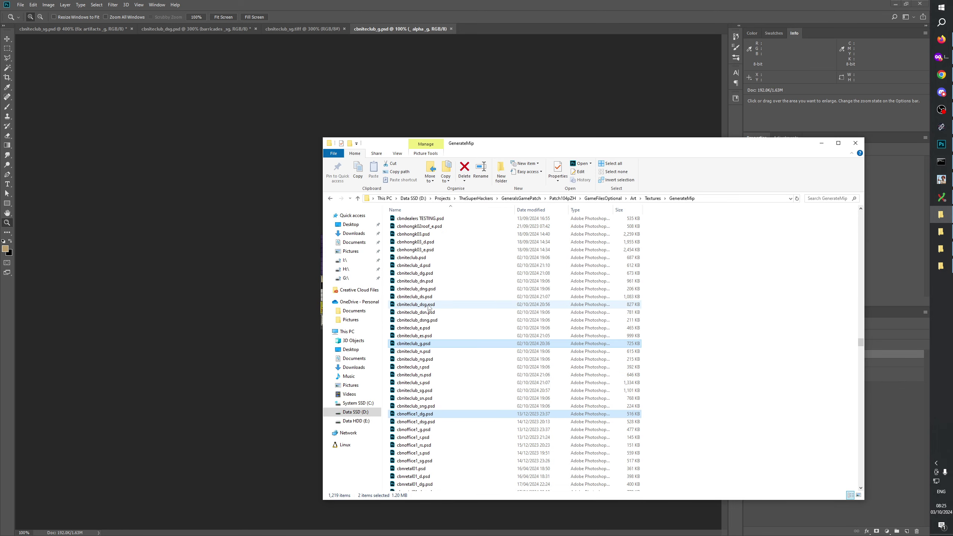
{"action": "left_click", "coordinate": [421, 275]}
{"action": "left_click_drag", "start_coordinate": [457, 28], "coordinate": [480, 32]}
In cbniteclub_g.psd, expand the barricades _g group and try Normal and Lighten blending on the foreground mask's fix artifacts _g layer
{"action": "left_click", "coordinate": [371, 290]}
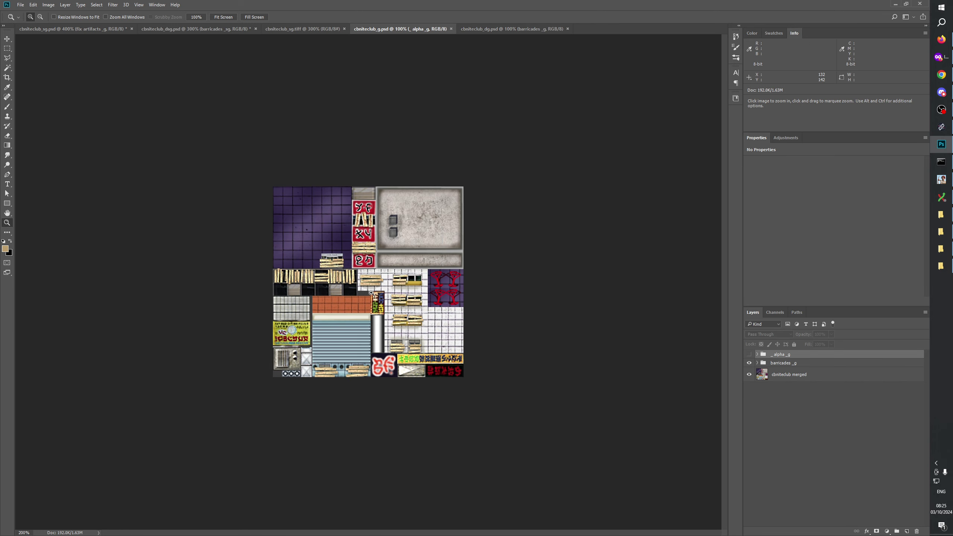
{"action": "left_click", "coordinate": [371, 290]}
{"action": "left_click", "coordinate": [757, 363]}
{"action": "left_click", "coordinate": [806, 425]}
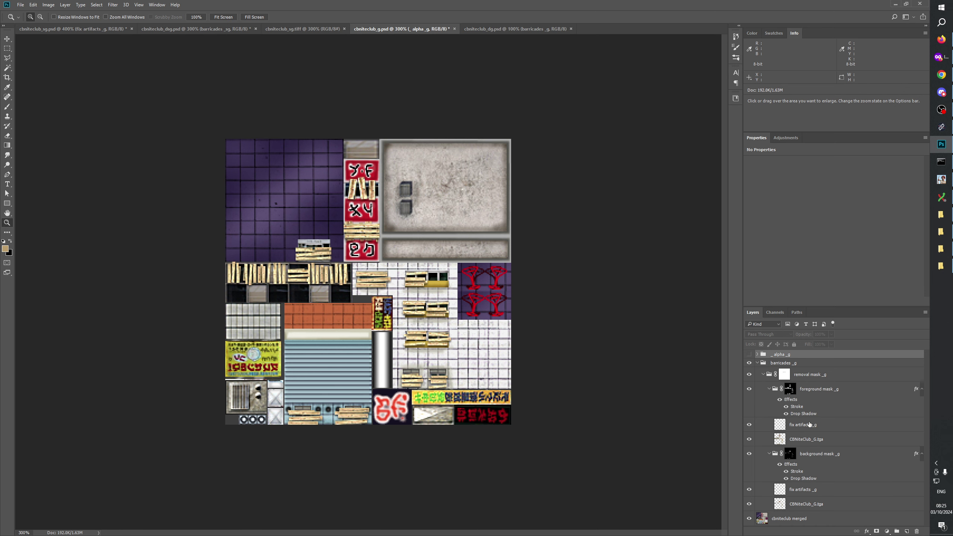
{"action": "left_click", "coordinate": [769, 334]}
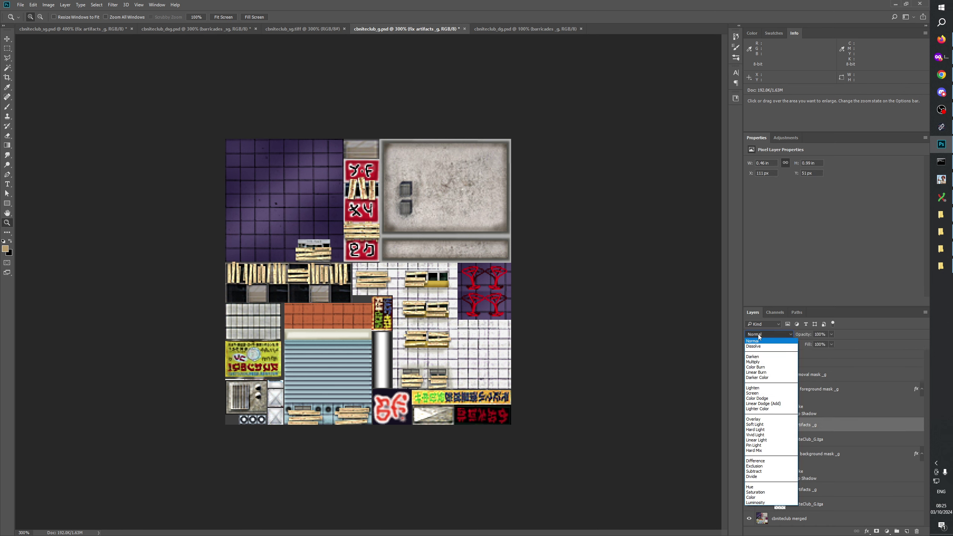
{"action": "left_click", "coordinate": [755, 390]}
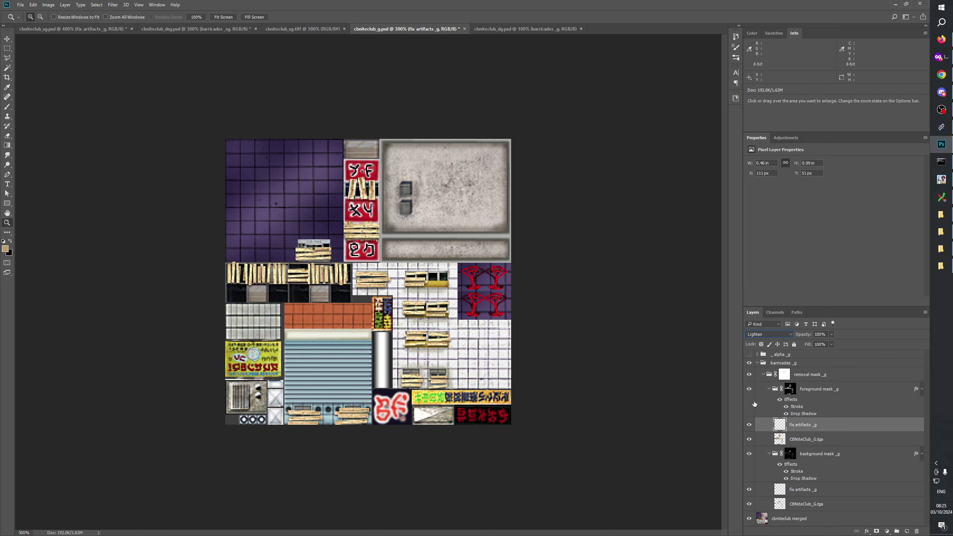
{"action": "left_click", "coordinate": [758, 335]}
{"action": "left_click", "coordinate": [756, 340]}
{"action": "left_click", "coordinate": [758, 334]}
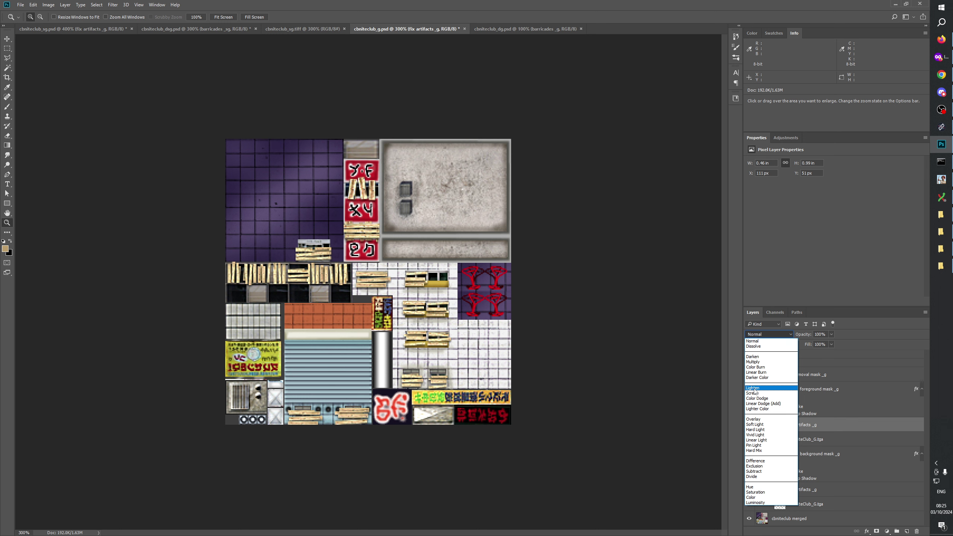
{"action": "left_click", "coordinate": [754, 389]}
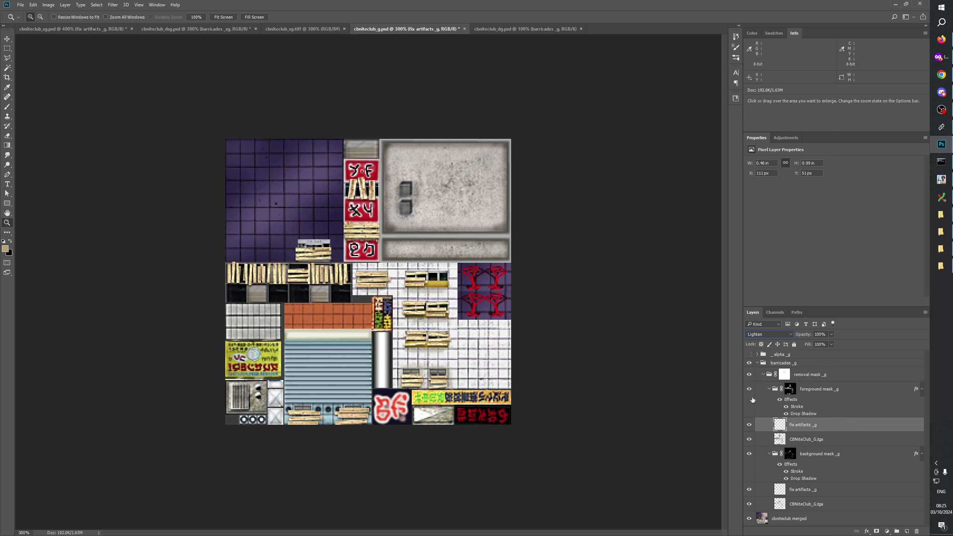
Compare the boards with the foreground fix artifacts _g layer hidden and shown, and reset its blend mode to Normal
{"action": "left_click", "coordinate": [749, 424]}
{"action": "left_click", "coordinate": [749, 424]}
{"action": "left_click", "coordinate": [749, 425]}
{"action": "left_click", "coordinate": [749, 425]}
{"action": "left_click", "coordinate": [749, 424]}
{"action": "left_click", "coordinate": [764, 334]}
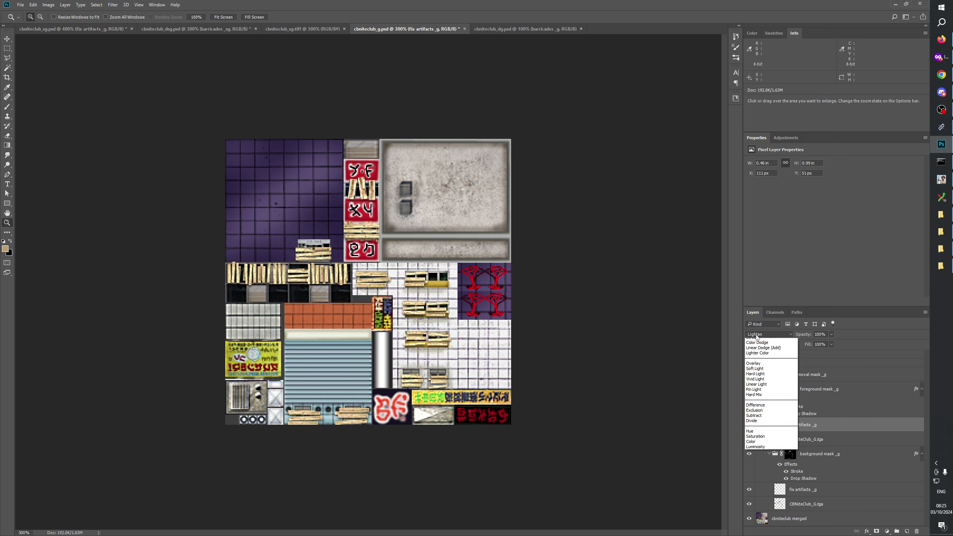
{"action": "left_click", "coordinate": [757, 342]}
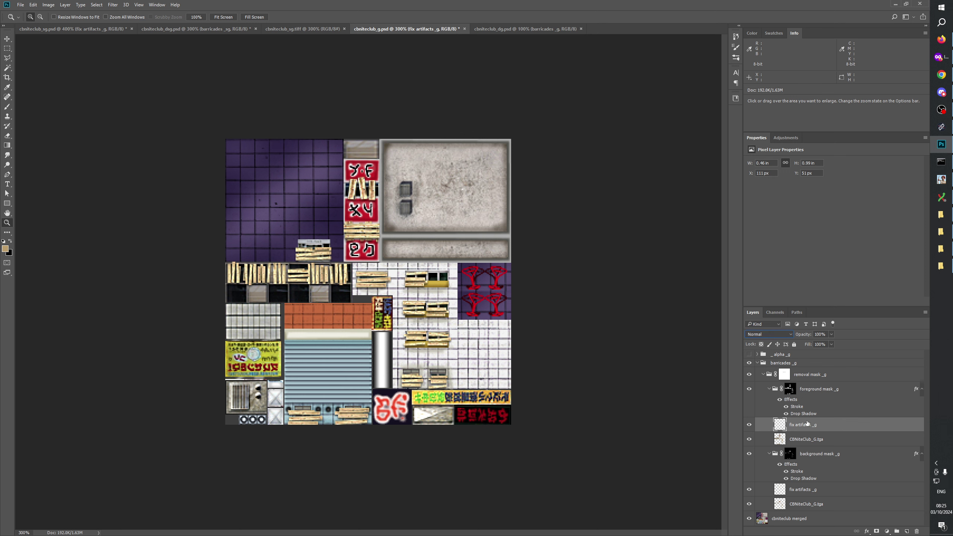
Collapse the barricades _g group and close cbniteclub_g.psd, discarding its changes
{"action": "left_click", "coordinate": [783, 362]}
{"action": "left_click", "coordinate": [757, 362]}
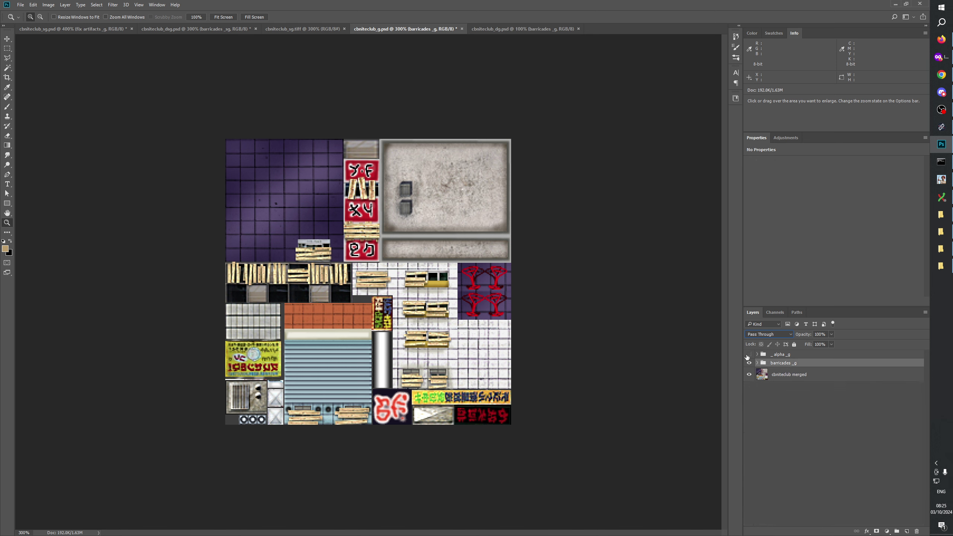
{"action": "left_click", "coordinate": [462, 30]}
{"action": "left_click", "coordinate": [478, 195]}
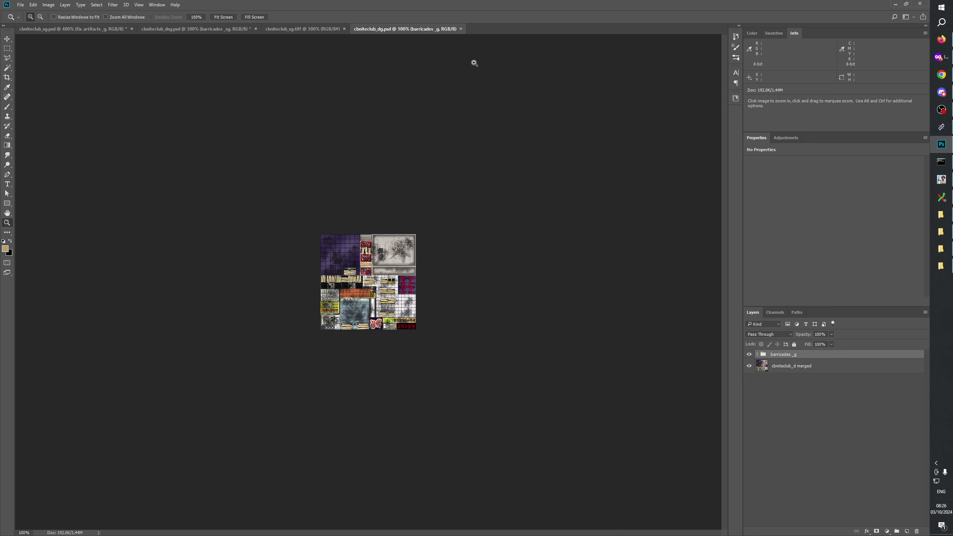
Close cbniteclub_dg.psd and check the blending of the foreground fix artifacts _g layer in cbniteclub_dsg.psd
{"action": "left_click", "coordinate": [461, 29]}
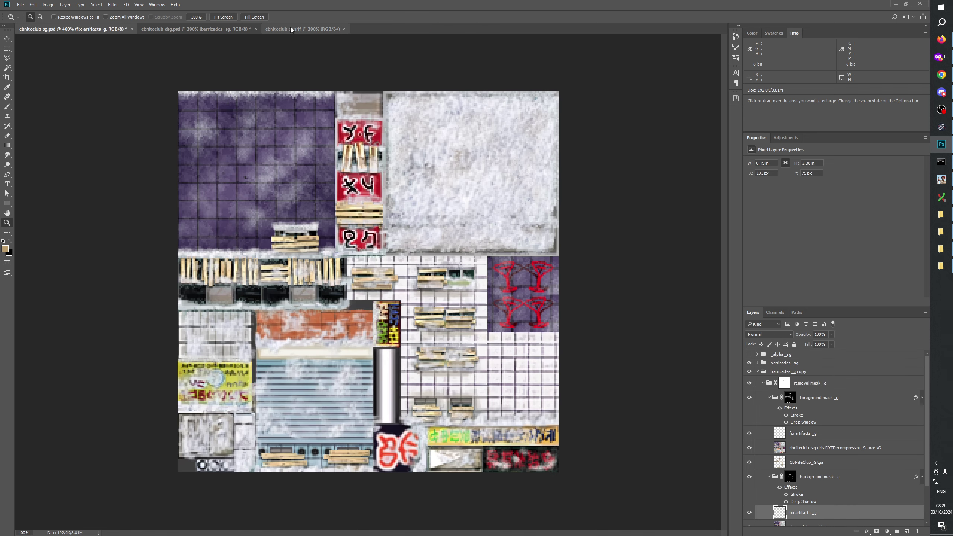
{"action": "left_click", "coordinate": [289, 29]}
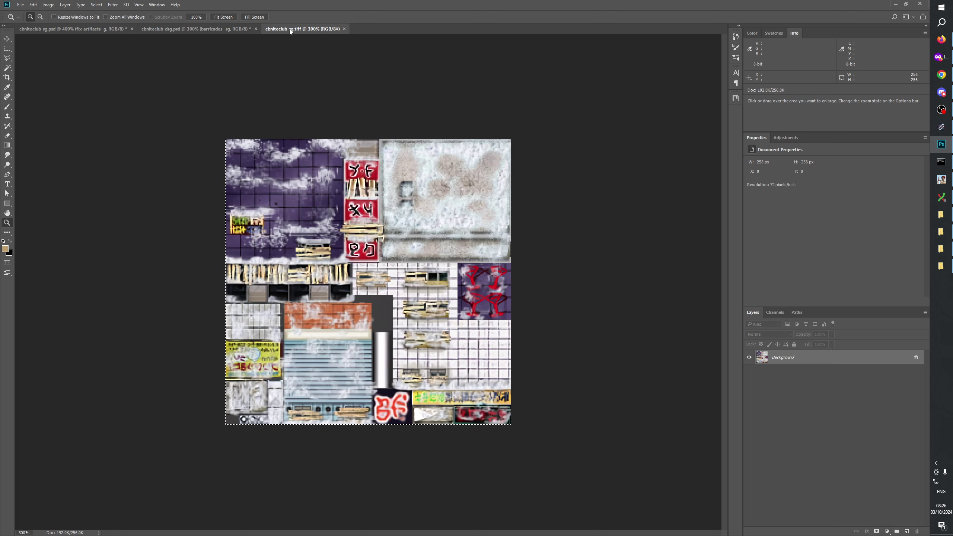
{"action": "left_click", "coordinate": [204, 31]}
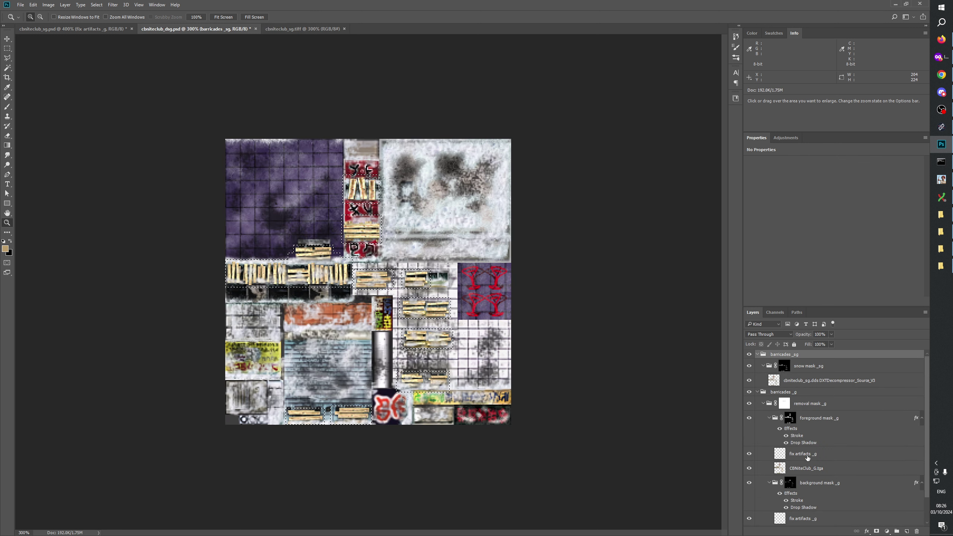
{"action": "left_click", "coordinate": [804, 454]}
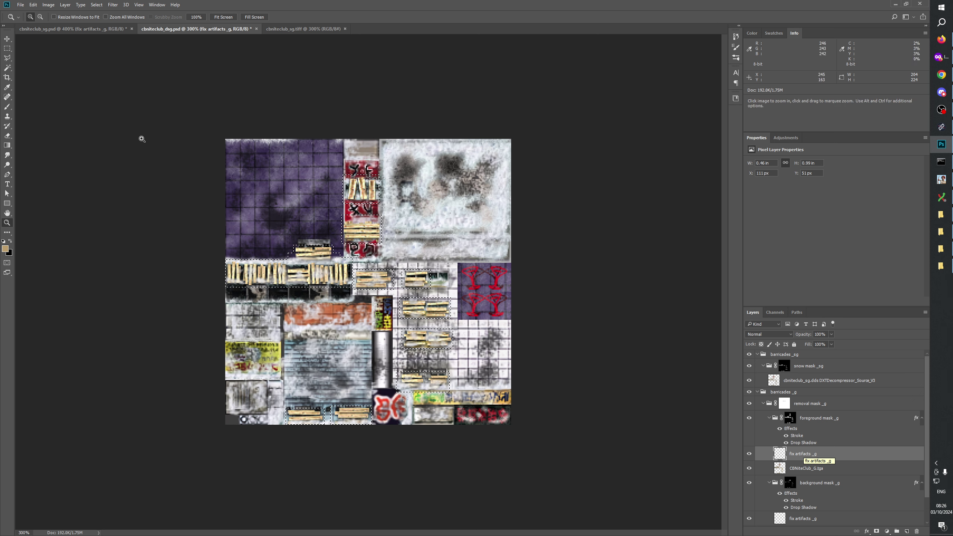
In cbniteclub_sg.psd, create a group named fix artifacts _sg in the foreground mask and move the fix artifacts _g layer into it
{"action": "left_click", "coordinate": [71, 29]}
{"action": "left_click", "coordinate": [802, 436]}
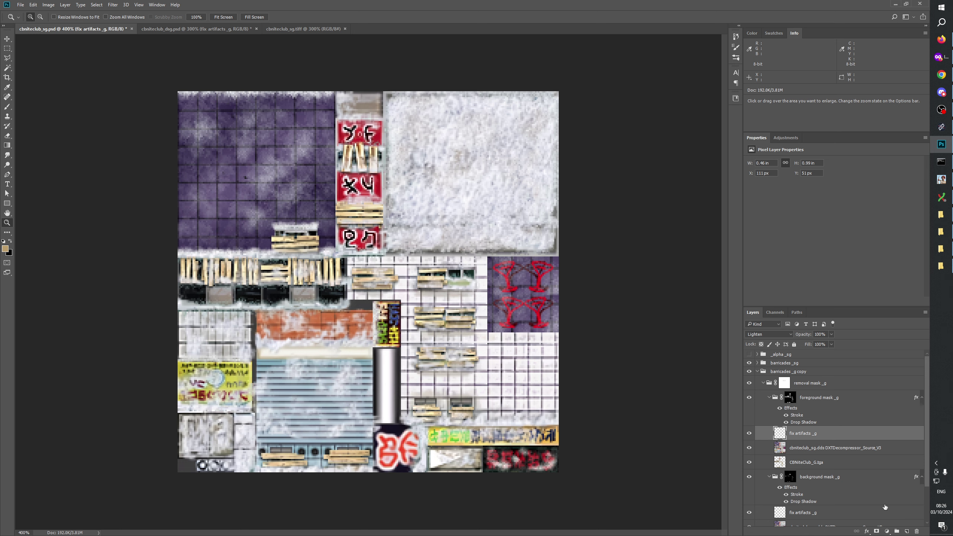
{"action": "left_click", "coordinate": [896, 530]}
{"action": "double_click", "coordinate": [803, 443]}
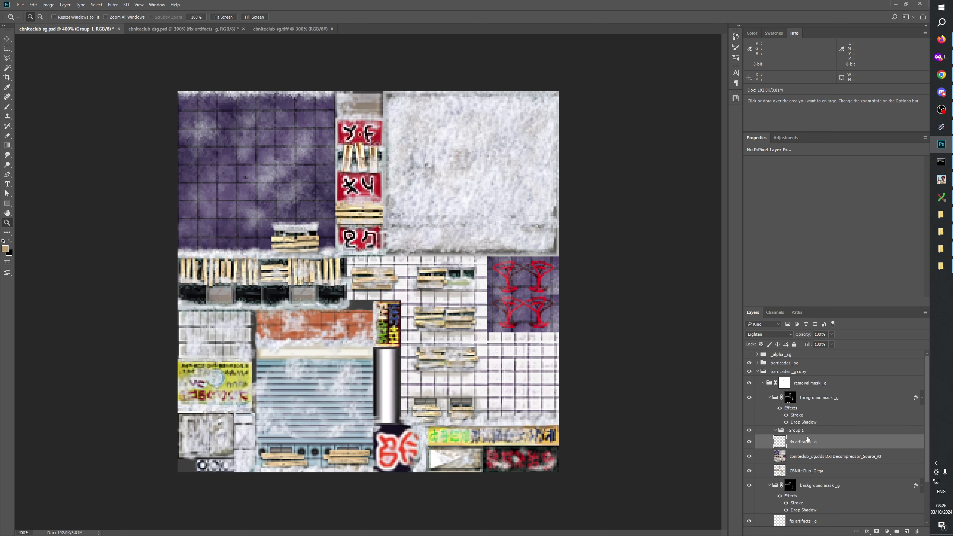
{"action": "key", "text": "ctrl+c"}
{"action": "double_click", "coordinate": [800, 431]}
{"action": "key", "text": "ctrl+v"}
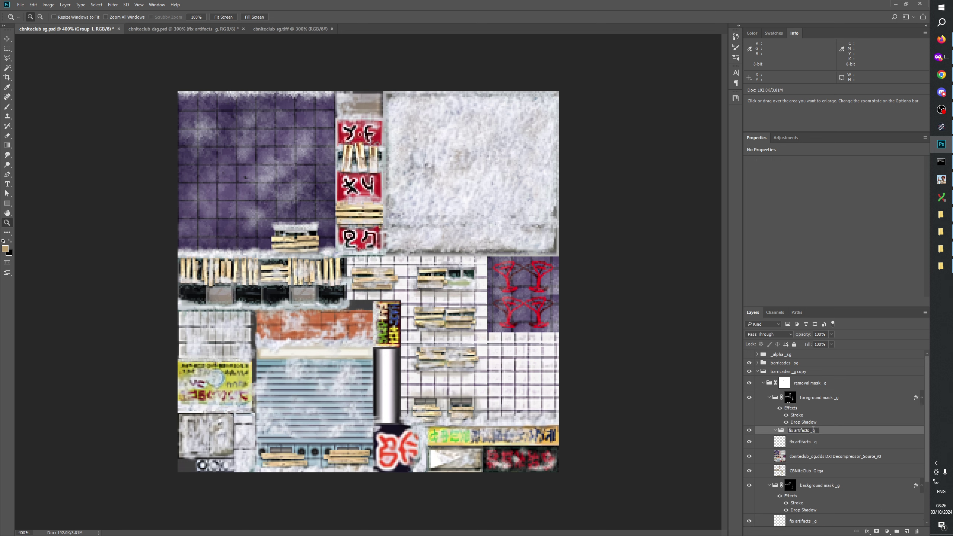
{"action": "left_click", "coordinate": [813, 431]}
{"action": "type", "text": "s"}
{"action": "left_click", "coordinate": [810, 442]}
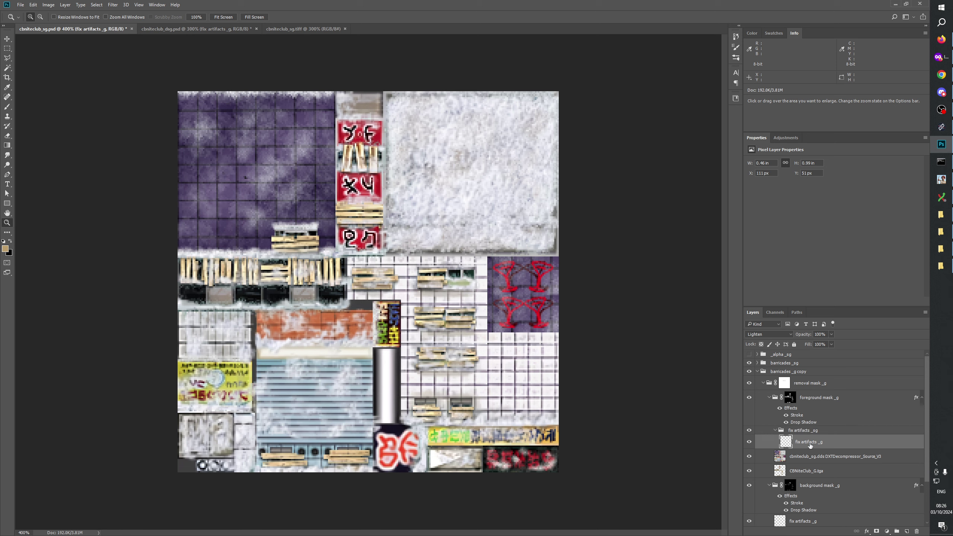
Set the fix artifacts _sg group to Lighten blending and the fix artifacts _g layer inside it to Normal
{"action": "left_click", "coordinate": [803, 430]}
{"action": "left_click", "coordinate": [768, 333]}
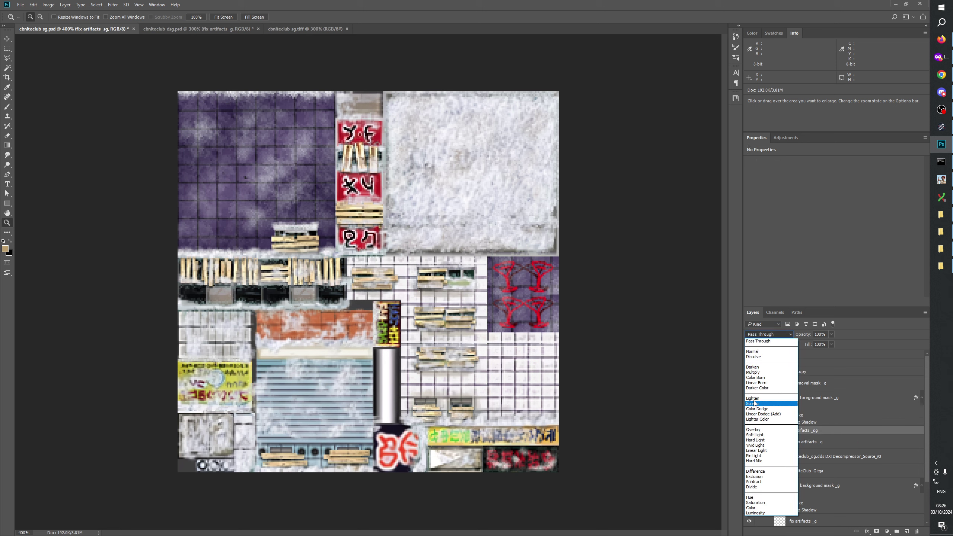
{"action": "left_click", "coordinate": [752, 397]}
{"action": "left_click", "coordinate": [808, 442]}
{"action": "left_click", "coordinate": [768, 334]}
{"action": "left_click", "coordinate": [753, 387]}
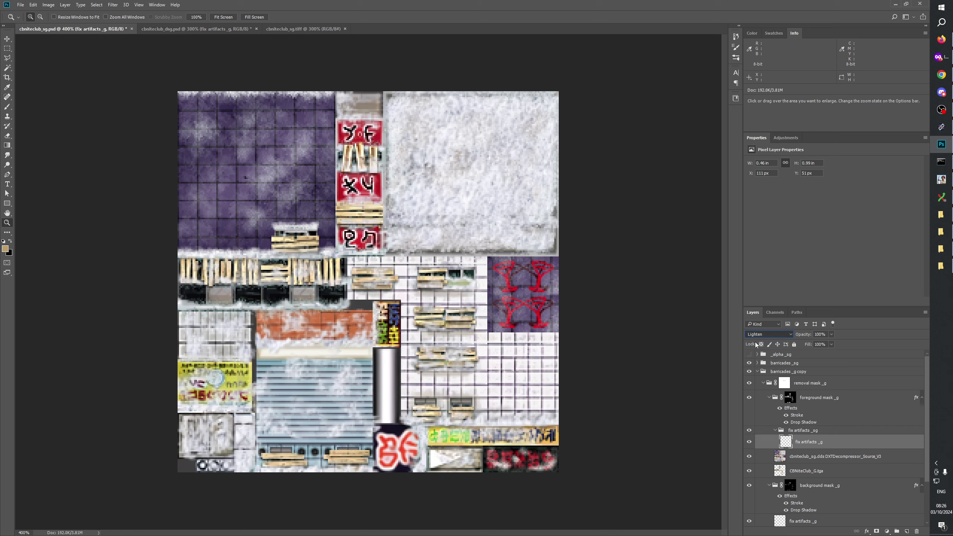
Try Pass Through blending on the fix artifacts _sg group and set it back to Lighten
{"action": "left_click", "coordinate": [800, 430]}
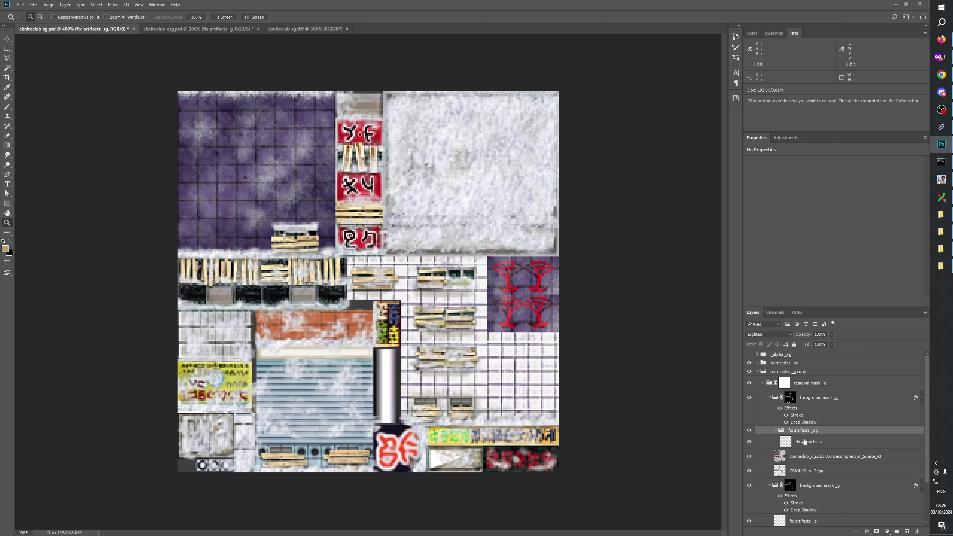
{"action": "left_click", "coordinate": [768, 336]}
{"action": "left_click", "coordinate": [757, 342]}
{"action": "left_click", "coordinate": [757, 335]}
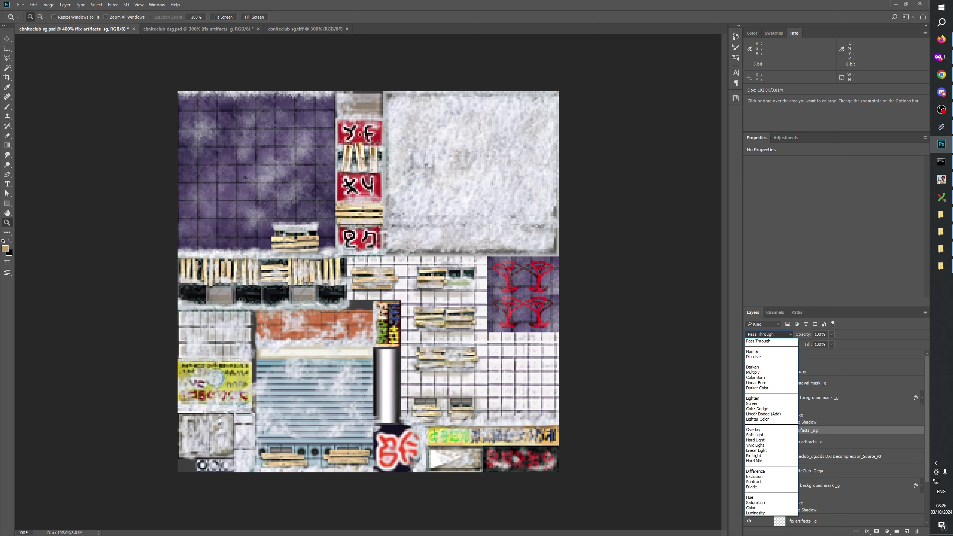
{"action": "left_click", "coordinate": [753, 398]}
{"action": "left_click", "coordinate": [813, 443]}
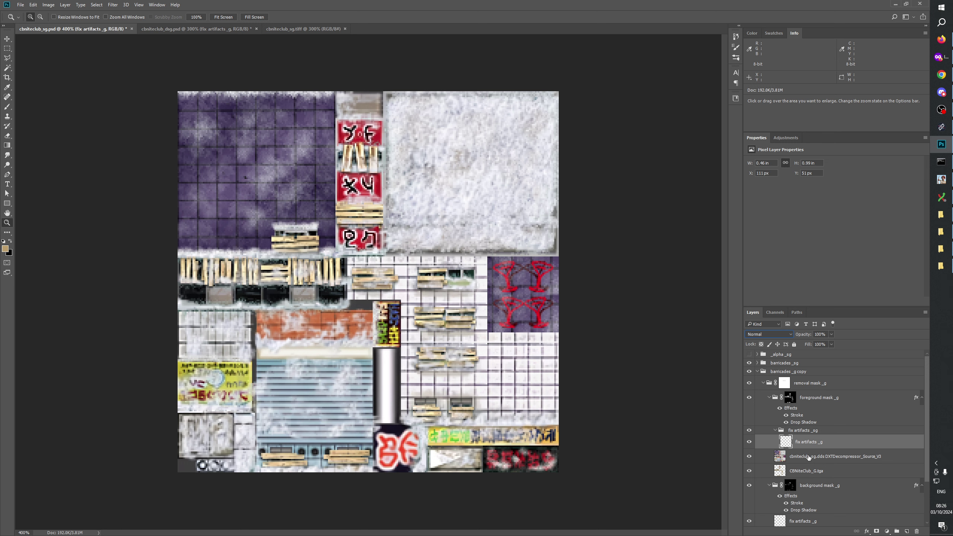
{"action": "left_click", "coordinate": [802, 431]}
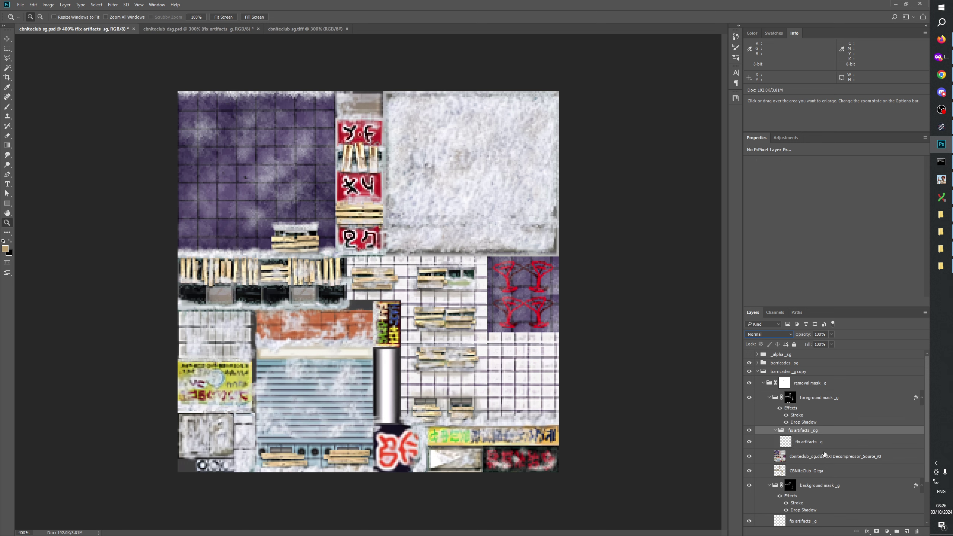
Compare the boards with the foreground mask's decompressed cbniteclub_sg.dds layer hidden and shown
{"action": "left_click", "coordinate": [806, 457]}
{"action": "left_click", "coordinate": [751, 459]}
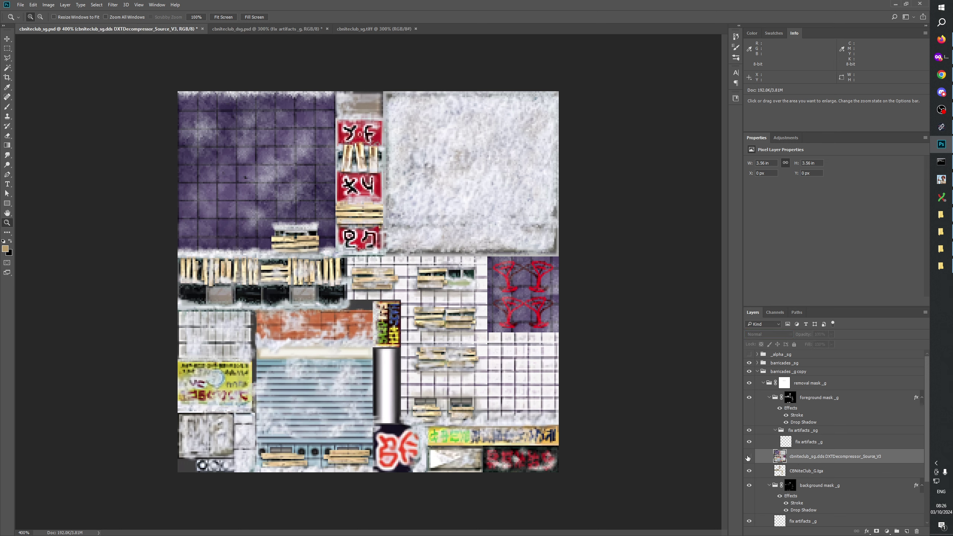
{"action": "left_click", "coordinate": [749, 458]}
{"action": "left_click", "coordinate": [748, 457]}
{"action": "left_click", "coordinate": [748, 457]}
{"action": "left_click", "coordinate": [749, 457]}
{"action": "left_click", "coordinate": [748, 458]}
{"action": "left_click", "coordinate": [749, 457]}
{"action": "left_click", "coordinate": [748, 458]}
{"action": "left_click", "coordinate": [748, 458]}
{"action": "left_click", "coordinate": [748, 457]}
{"action": "left_click", "coordinate": [749, 457]}
{"action": "left_click", "coordinate": [749, 457]}
{"action": "left_click", "coordinate": [748, 457]}
{"action": "left_click", "coordinate": [748, 457]}
{"action": "left_click", "coordinate": [748, 457]}
{"action": "left_click", "coordinate": [748, 458]}
{"action": "left_click", "coordinate": [748, 457]}
{"action": "left_click", "coordinate": [748, 457]}
{"action": "right_click", "coordinate": [748, 457]}
{"action": "key", "text": "Escape"}
Mask the foreground cbniteclub_sg.dds layer to the outline of the CBNiteClub_G.tga boards and apply the mask
{"action": "right_click", "coordinate": [326, 242]}
{"action": "left_click", "coordinate": [339, 258]}
{"action": "left_click", "coordinate": [364, 295]}
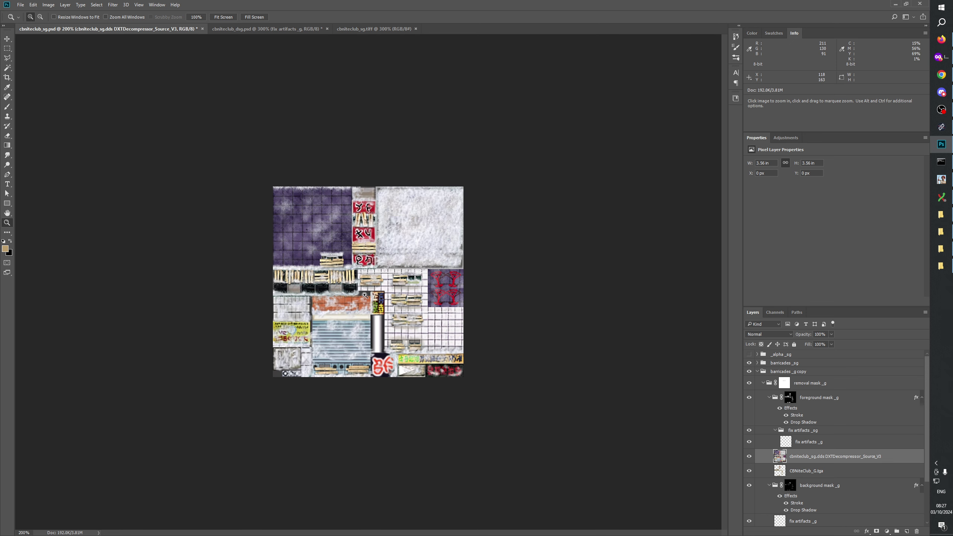
{"action": "left_click", "coordinate": [364, 295]}
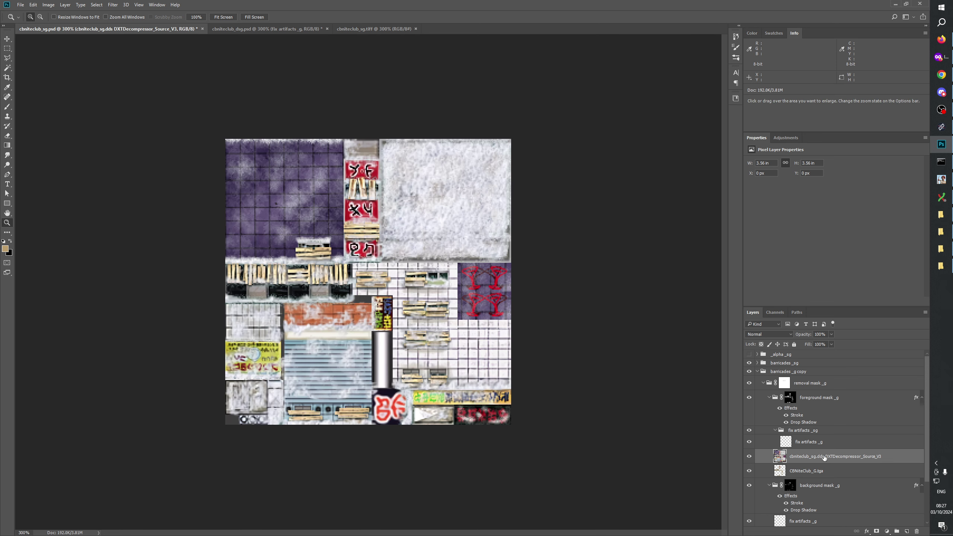
{"action": "left_click", "coordinate": [780, 456], "text": "ctrl"}
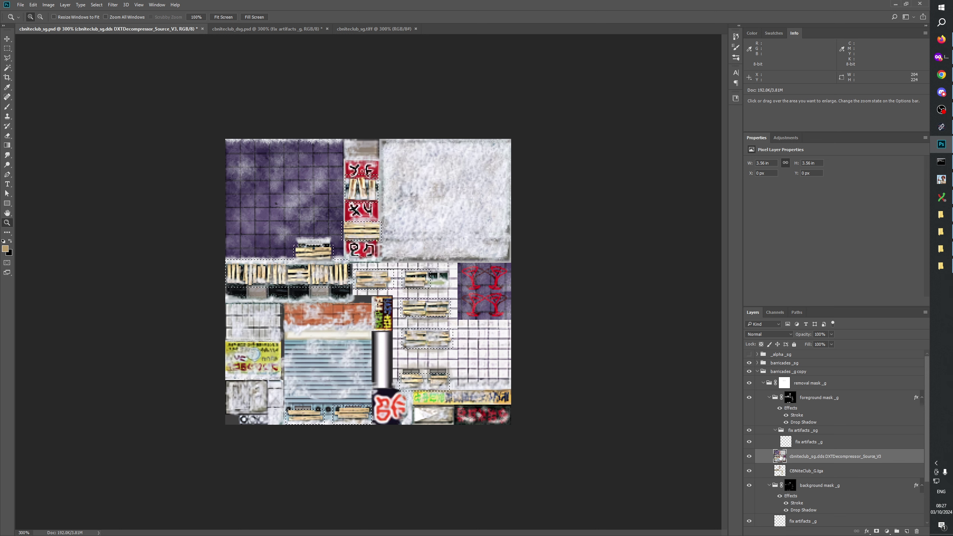
{"action": "left_click", "coordinate": [875, 531]}
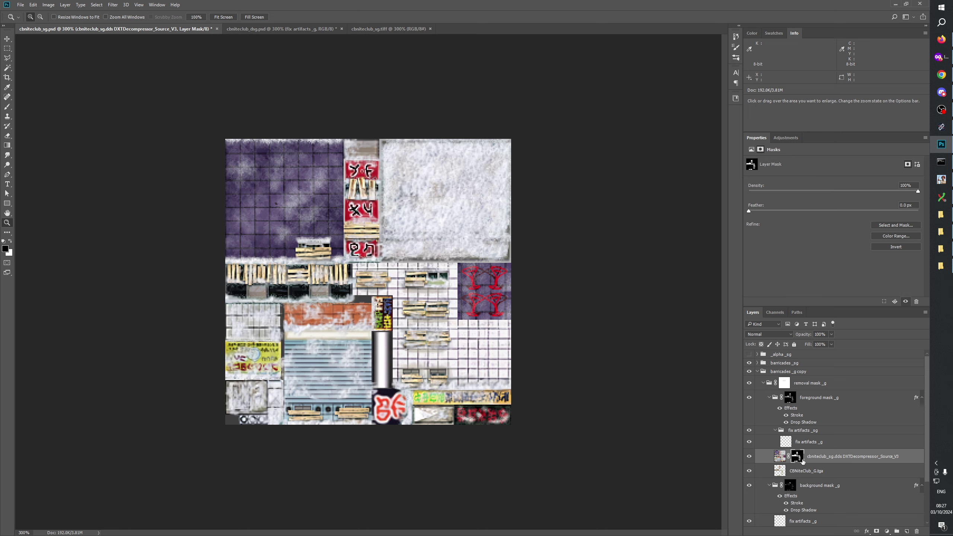
{"action": "right_click", "coordinate": [802, 461]}
{"action": "left_click", "coordinate": [820, 483]}
Add a layer mask to the background mask's cbniteclub_sg.dds copy layer from the outline of the CBNiteClub_G.tga layer below it
{"action": "scroll", "coordinate": [821, 485], "scroll_direction": "down", "scroll_amount": 3}
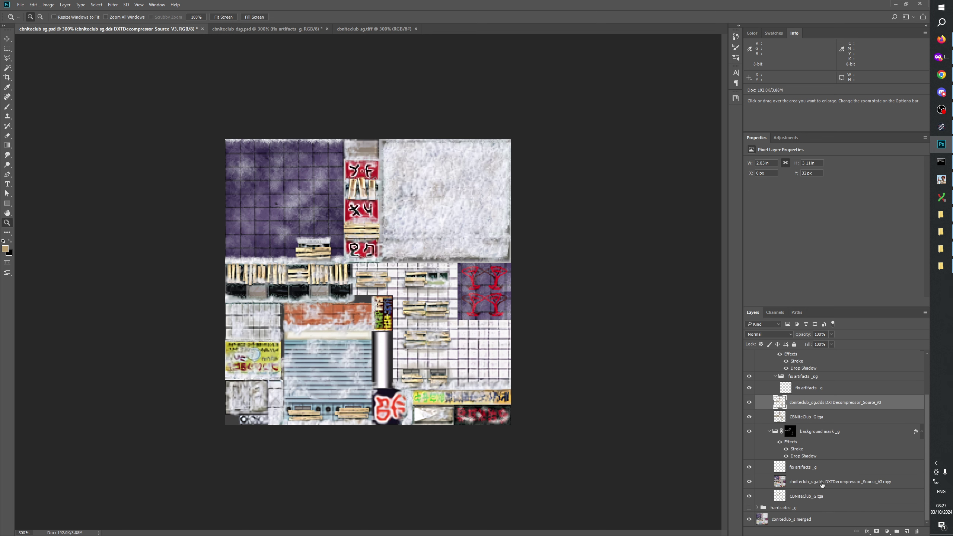
{"action": "left_click", "coordinate": [787, 484], "text": "ctrl"}
{"action": "left_click", "coordinate": [810, 482]}
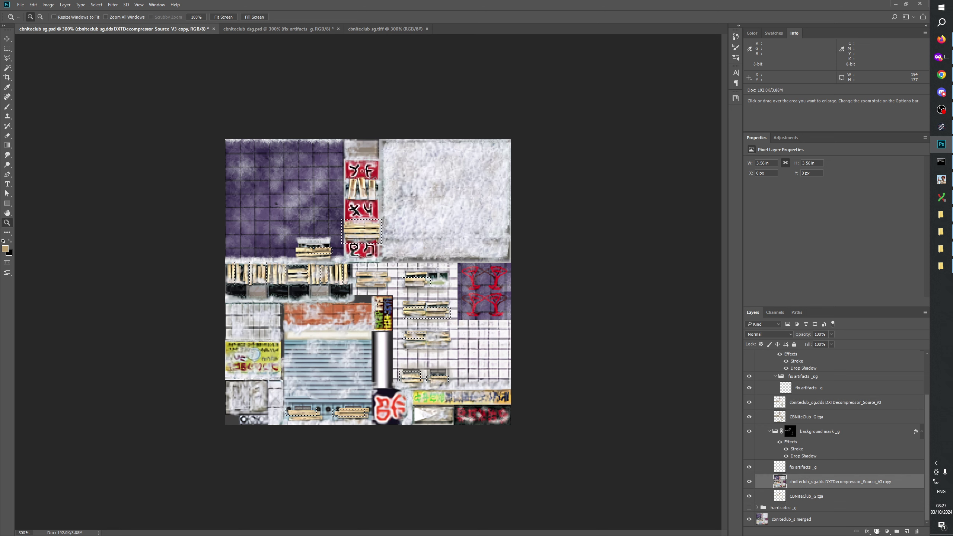
{"action": "left_click", "coordinate": [876, 531]}
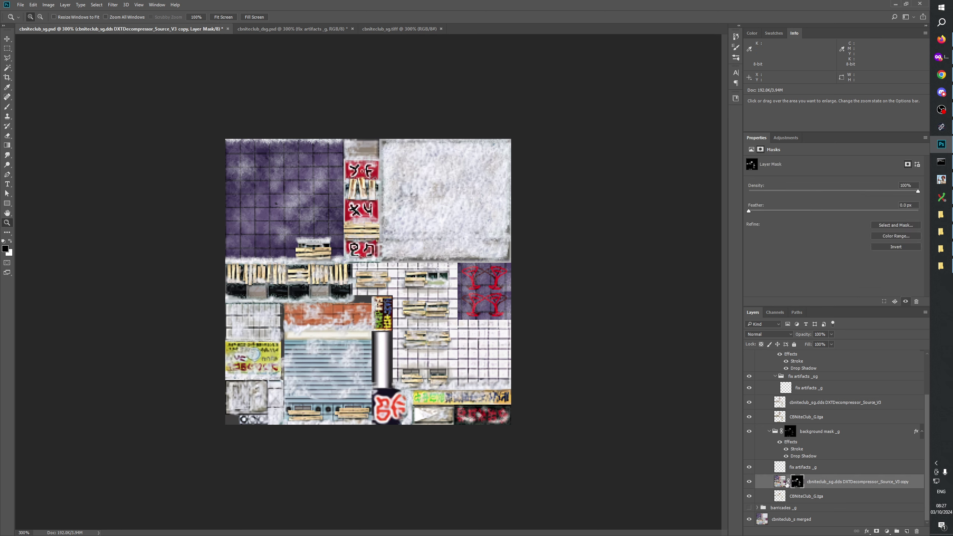
Compare the background boards with the masked cbniteclub_sg.dds copy layer hidden and shown
{"action": "left_click", "coordinate": [748, 482]}
{"action": "left_click", "coordinate": [749, 482]}
{"action": "left_click", "coordinate": [749, 482]}
{"action": "left_click", "coordinate": [749, 483]}
{"action": "left_click", "coordinate": [748, 482]}
{"action": "left_click", "coordinate": [749, 482]}
{"action": "left_click", "coordinate": [749, 482]}
{"action": "left_click", "coordinate": [749, 482]}
{"action": "left_click", "coordinate": [749, 482]}
{"action": "left_click", "coordinate": [749, 483]}
{"action": "left_click", "coordinate": [748, 482]}
{"action": "left_click", "coordinate": [748, 482]}
{"action": "left_click", "coordinate": [749, 482]}
{"action": "left_click", "coordinate": [749, 482]}
{"action": "left_click", "coordinate": [749, 482]}
{"action": "left_click", "coordinate": [748, 483]}
{"action": "left_click", "coordinate": [749, 482]}
{"action": "left_click", "coordinate": [749, 481]}
{"action": "left_click", "coordinate": [749, 482]}
{"action": "left_click", "coordinate": [750, 482]}
{"action": "left_click", "coordinate": [749, 482]}
Apply the copy layer's mask and delete the CBNiteClub_G.tga layers from the background and foreground mask groups
{"action": "right_click", "coordinate": [795, 484]}
{"action": "left_click", "coordinate": [817, 428]}
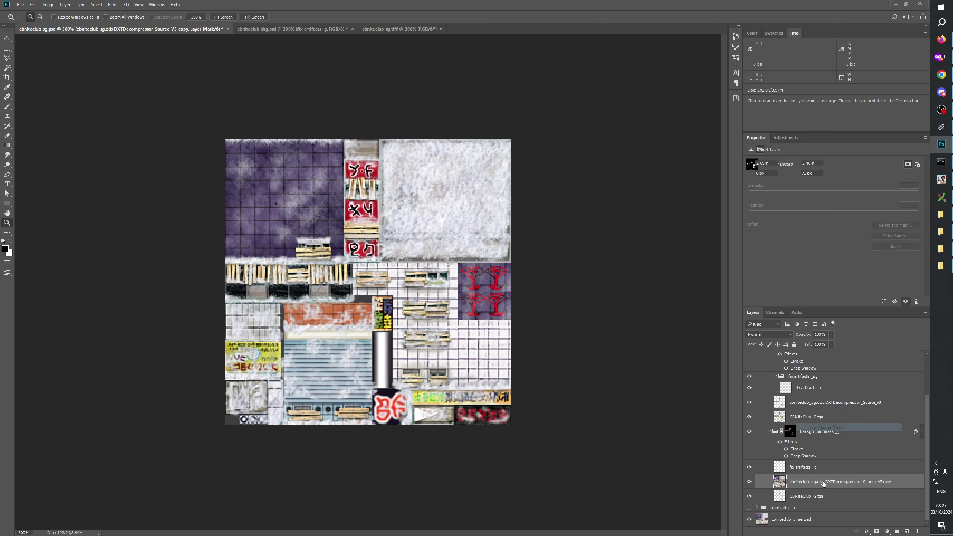
{"action": "left_click", "coordinate": [807, 496]}
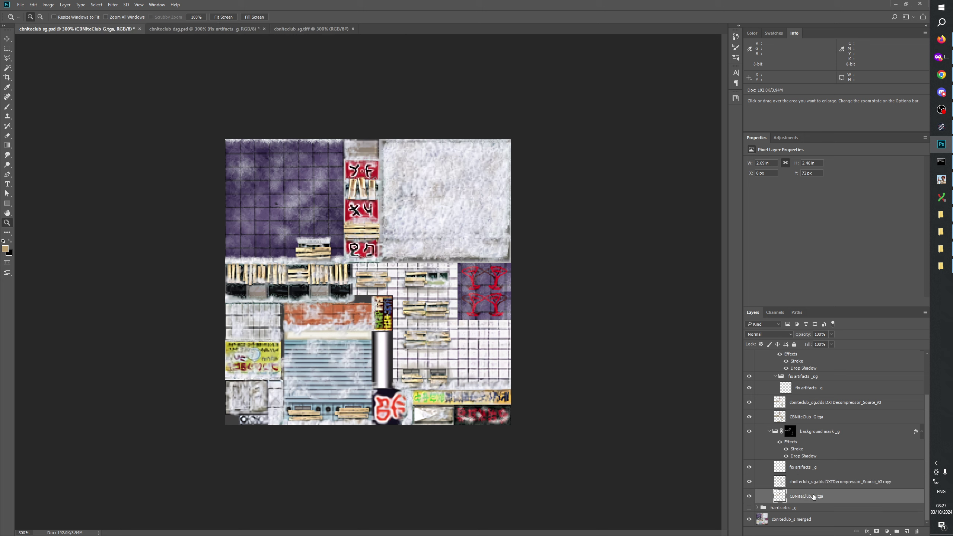
{"action": "key", "text": "Delete"}
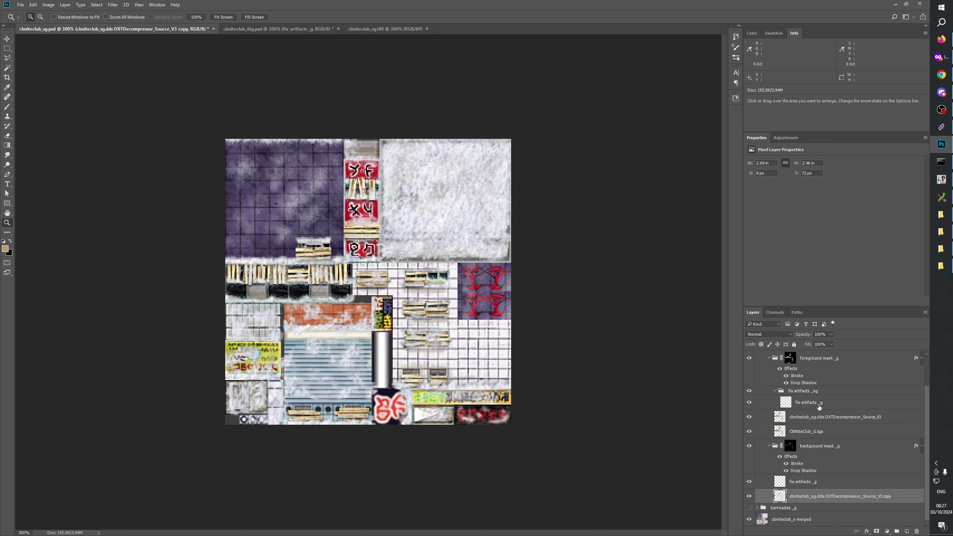
{"action": "left_click", "coordinate": [917, 531]}
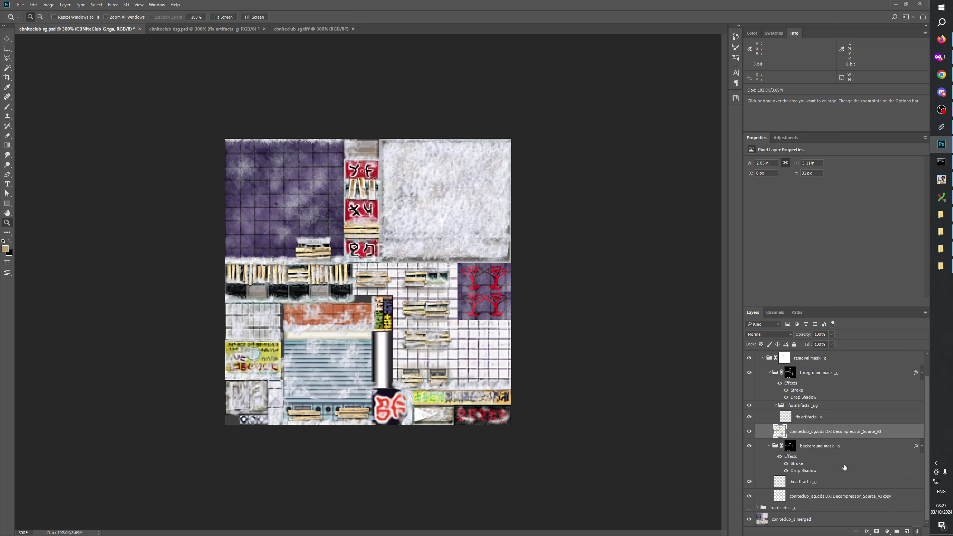
Rename the barricades _g copy group to barricades _sg
{"action": "scroll", "coordinate": [828, 449], "scroll_direction": "up", "scroll_amount": 2}
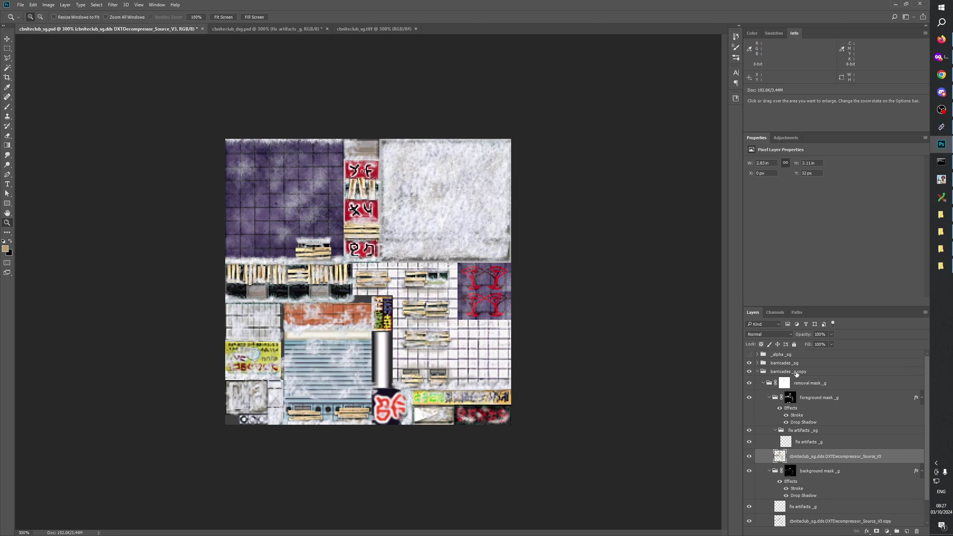
{"action": "left_click", "coordinate": [796, 374]}
{"action": "double_click", "coordinate": [796, 371]}
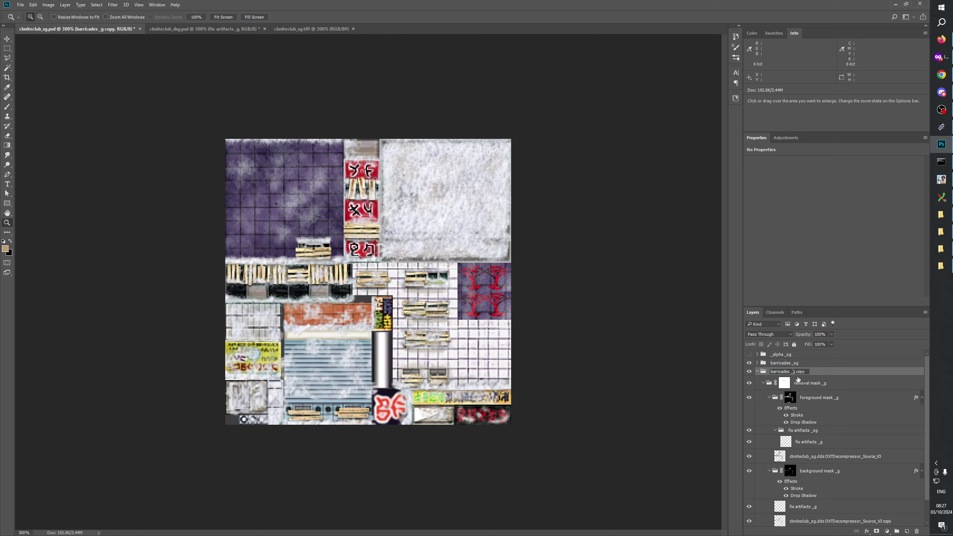
{"action": "type", "text": "s"}
{"action": "key", "text": "Delete"}
{"action": "key", "text": "Delete"}
{"action": "key", "text": "Delete"}
{"action": "key", "text": "Delete"}
{"action": "key", "text": "Delete"}
{"action": "key", "text": "Return"}
Remove the "copy" suffix from the name of the background mask's cbniteclub_sg.dds DXTDecompressor_Source_V3 layer
{"action": "scroll", "coordinate": [798, 405], "scroll_direction": "down", "scroll_amount": 2}
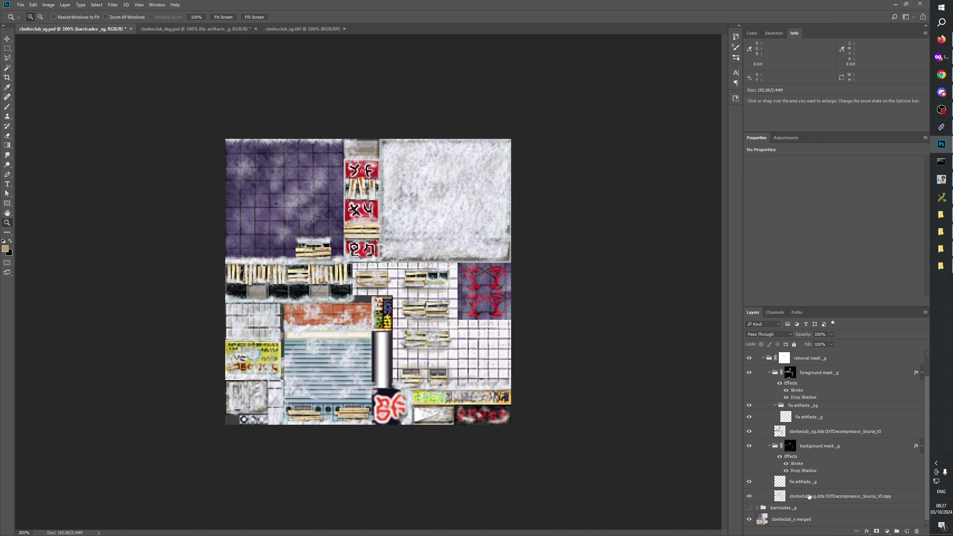
{"action": "double_click", "coordinate": [889, 501]}
{"action": "key", "text": "Right"}
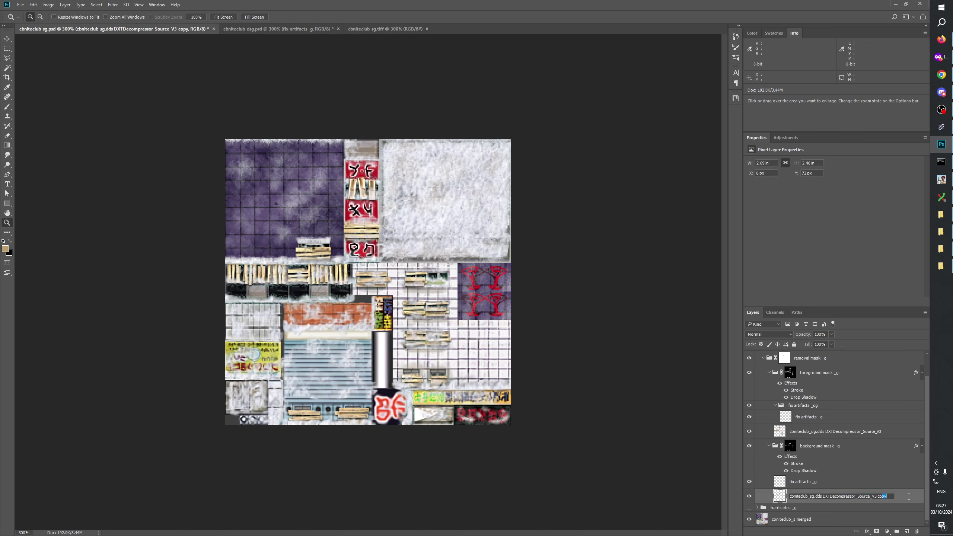
{"action": "key", "text": "BackSpace"}
{"action": "key", "text": "BackSpace"}
{"action": "key", "text": "BackSpace"}
{"action": "key", "text": "Return"}
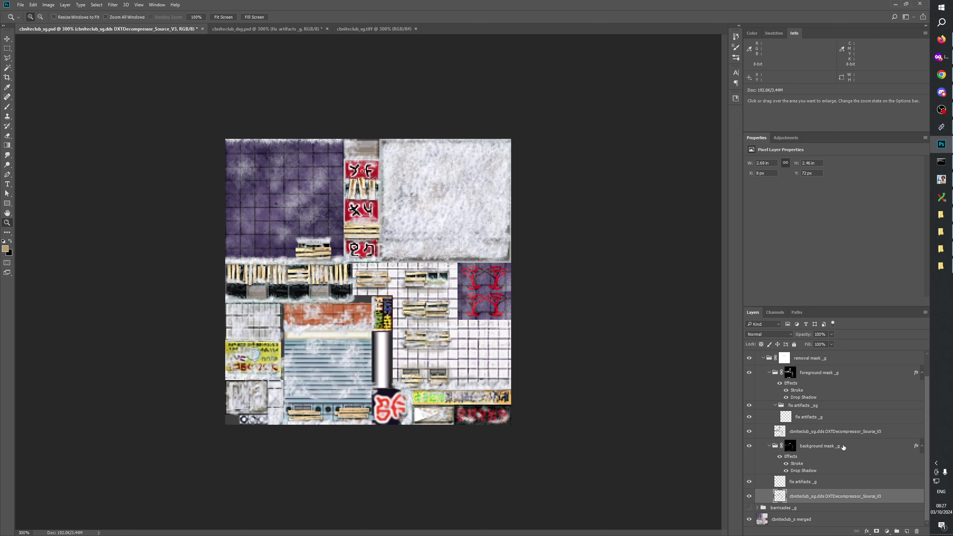
Compare the texture with the renamed barricades _sg group hidden and shown
{"action": "scroll", "coordinate": [840, 449], "scroll_direction": "up", "scroll_amount": 2}
{"action": "left_click", "coordinate": [791, 372]}
{"action": "scroll", "coordinate": [787, 375], "scroll_direction": "down", "scroll_amount": 1}
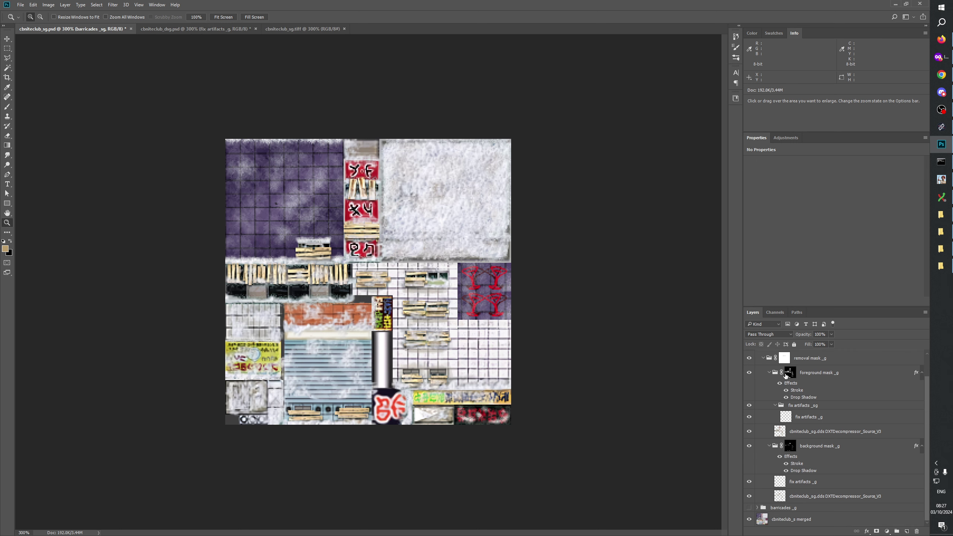
{"action": "scroll", "coordinate": [787, 379], "scroll_direction": "up", "scroll_amount": 1}
{"action": "left_click", "coordinate": [750, 371]}
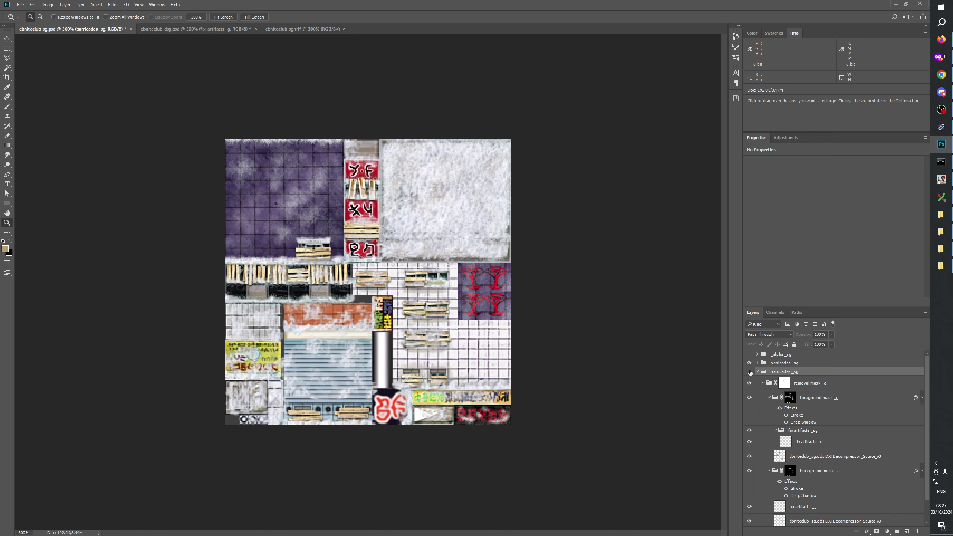
{"action": "left_click", "coordinate": [750, 371]}
{"action": "left_click", "coordinate": [749, 372]}
{"action": "left_click", "coordinate": [749, 371]}
{"action": "left_click", "coordinate": [750, 372]}
{"action": "left_click", "coordinate": [750, 371]}
{"action": "left_click", "coordinate": [749, 363]}
Move the snow mask _sg group and its texture layer from the upper barricades _sg group into the lower barricades _sg group
{"action": "left_click", "coordinate": [756, 362]}
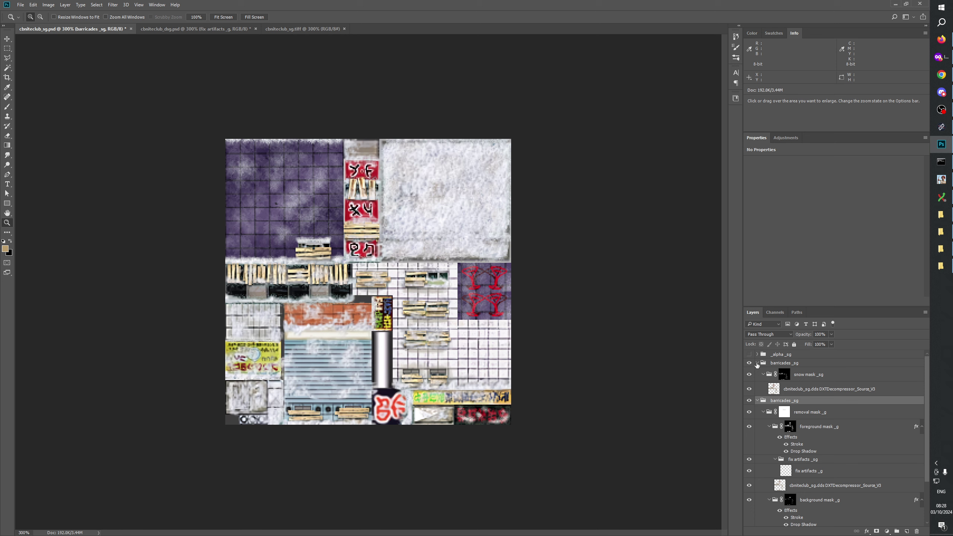
{"action": "left_click", "coordinate": [825, 376]}
{"action": "left_click", "coordinate": [810, 391], "text": "shift"}
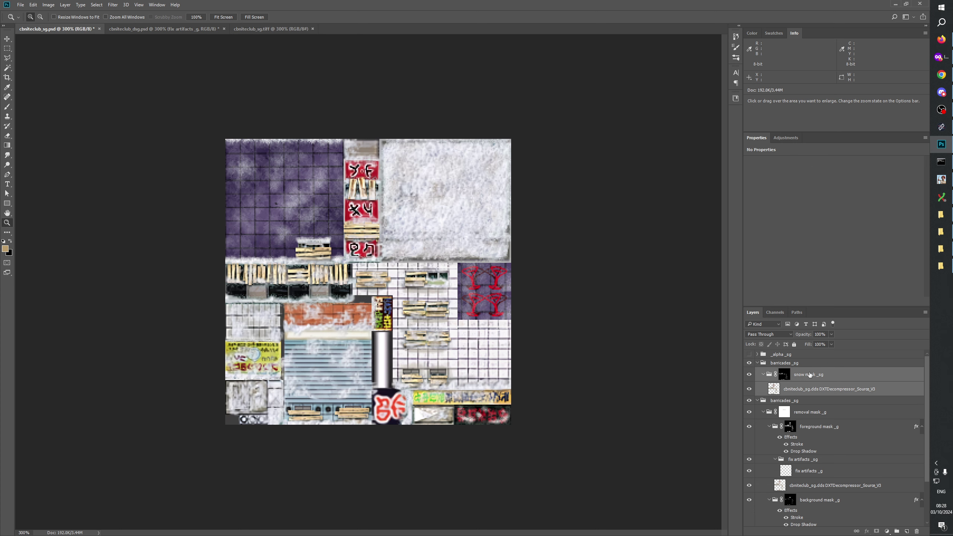
{"action": "left_click_drag", "start_coordinate": [809, 375], "coordinate": [813, 406]}
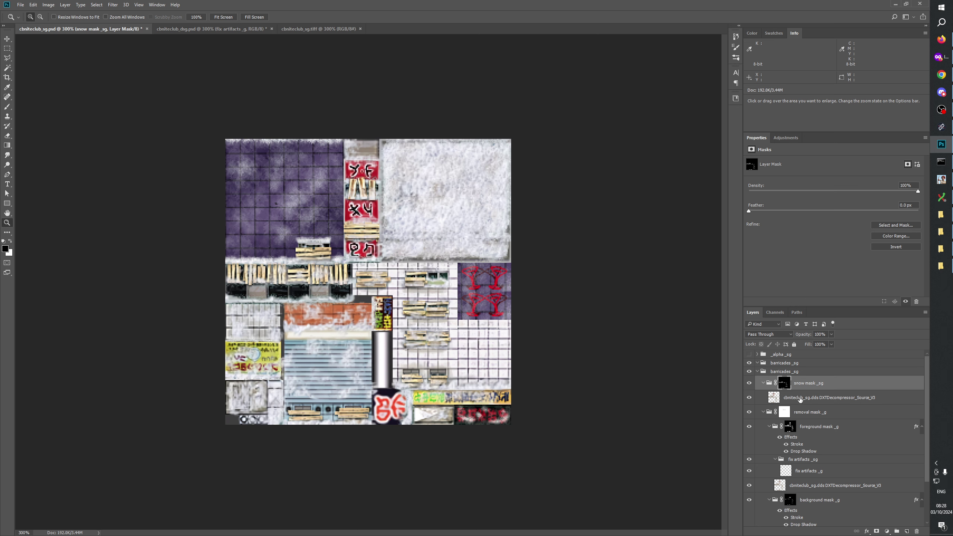
Delete the emptied upper barricades _sg group
{"action": "left_click", "coordinate": [791, 374]}
{"action": "left_click", "coordinate": [789, 364]}
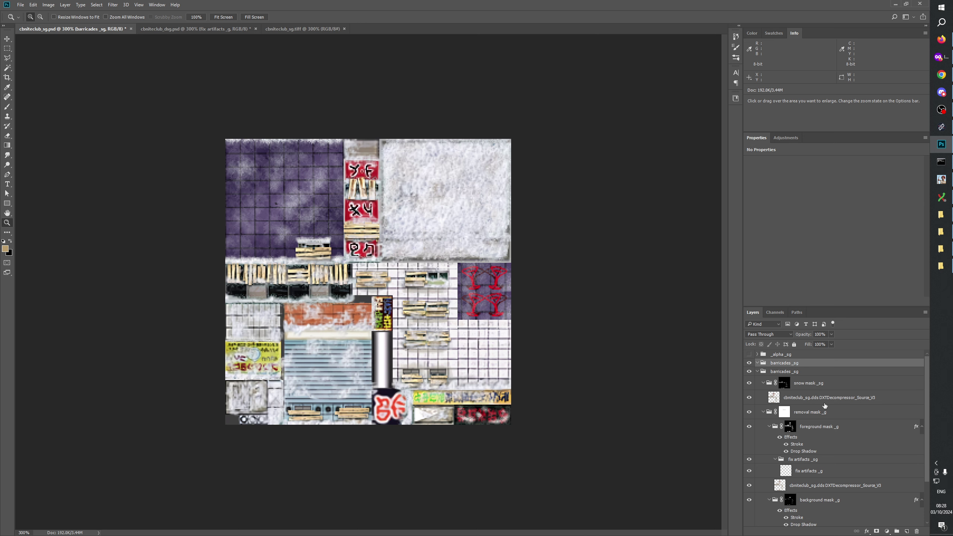
{"action": "left_click", "coordinate": [917, 532]}
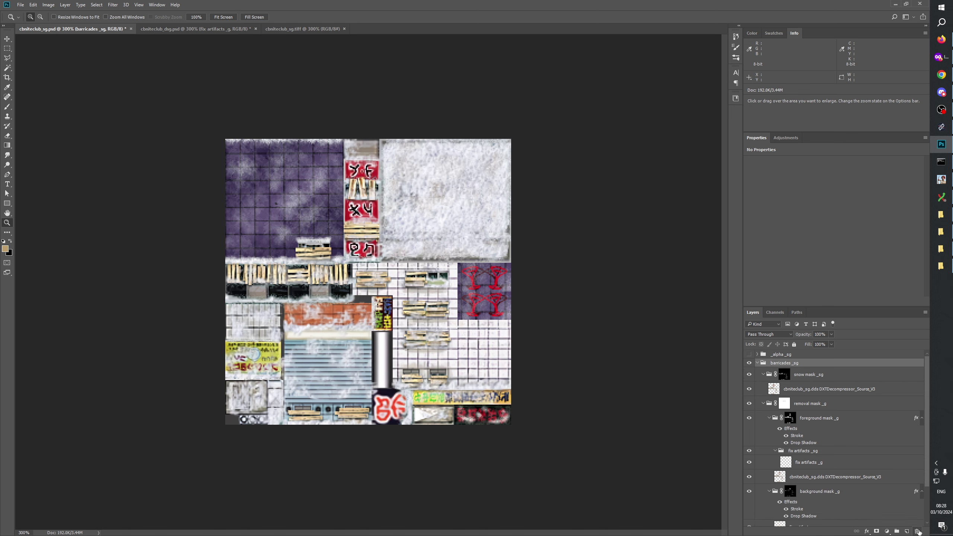
Review the snow, removal, foreground and background mask layers inside the consolidated barricades _sg group
{"action": "left_click", "coordinate": [804, 375]}
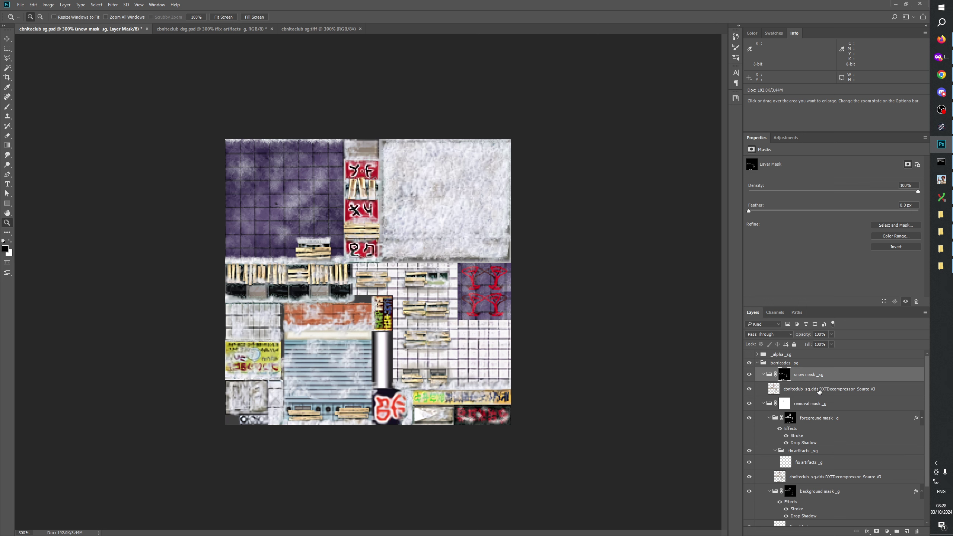
{"action": "left_click", "coordinate": [800, 391]}
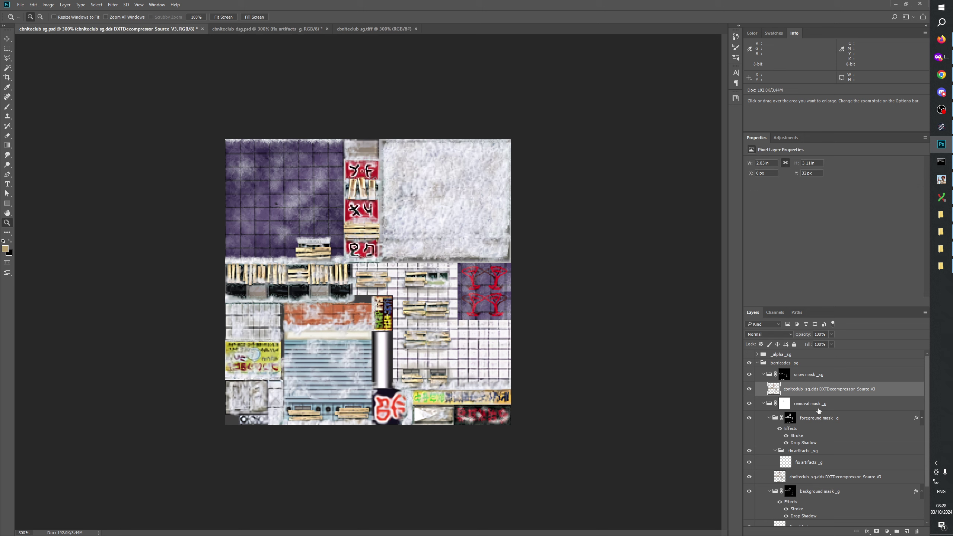
{"action": "left_click", "coordinate": [806, 374]}
{"action": "left_click", "coordinate": [767, 364]}
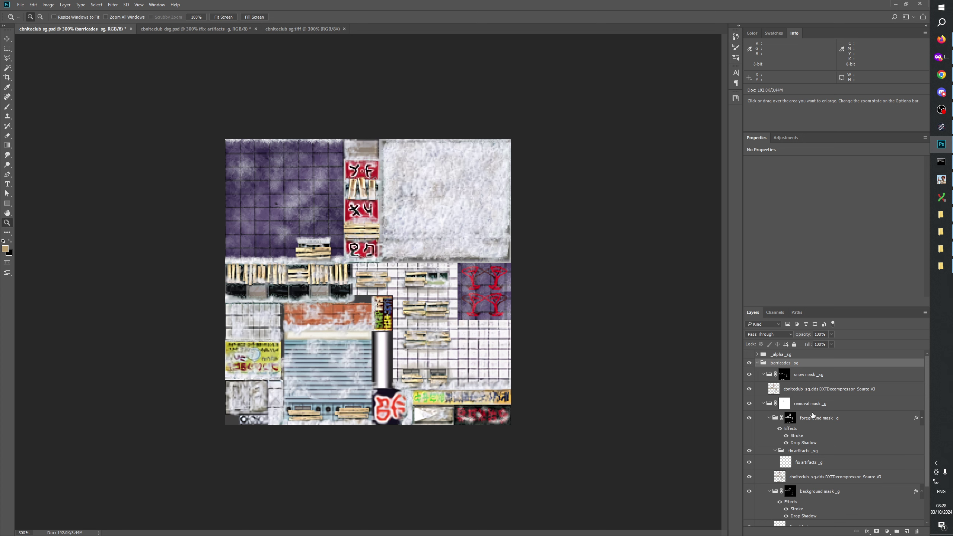
{"action": "scroll", "coordinate": [837, 423], "scroll_direction": "down", "scroll_amount": 2}
{"action": "scroll", "coordinate": [837, 423], "scroll_direction": "up", "scroll_amount": 2}
{"action": "scroll", "coordinate": [765, 375], "scroll_direction": "down", "scroll_amount": 3}
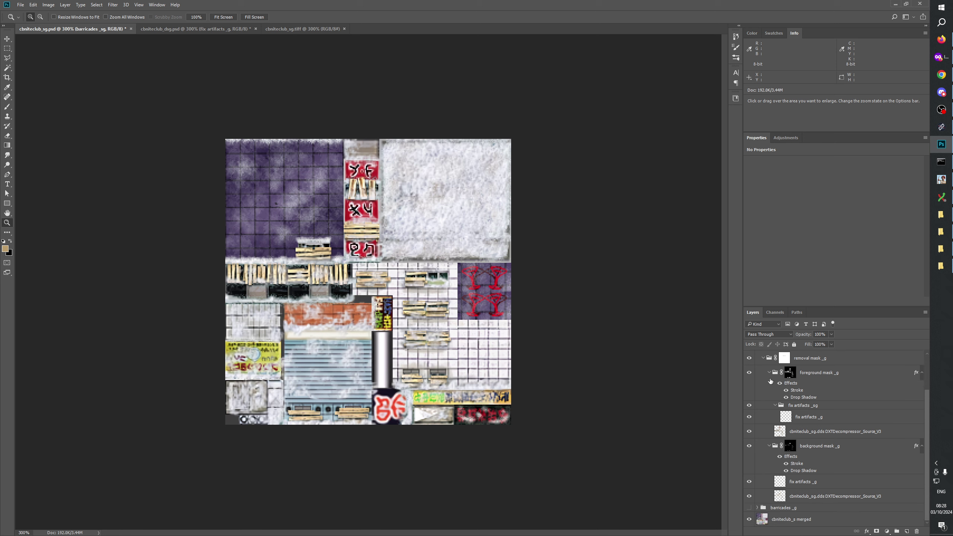
{"action": "scroll", "coordinate": [771, 389], "scroll_direction": "up", "scroll_amount": 3}
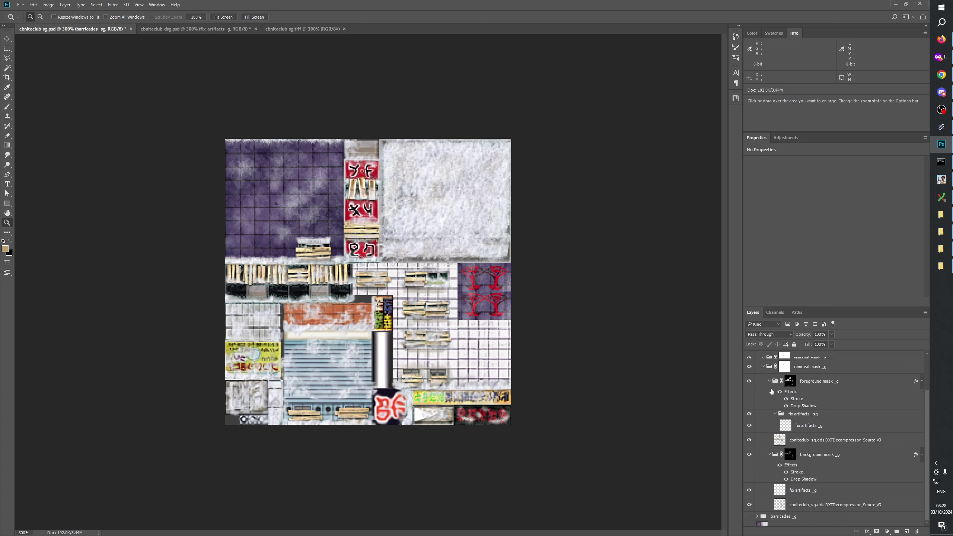
Delete the hidden barricades _g group below barricades _sg and save cbniteclub_sg.psd
{"action": "left_click", "coordinate": [757, 363]}
{"action": "left_click", "coordinate": [773, 371]}
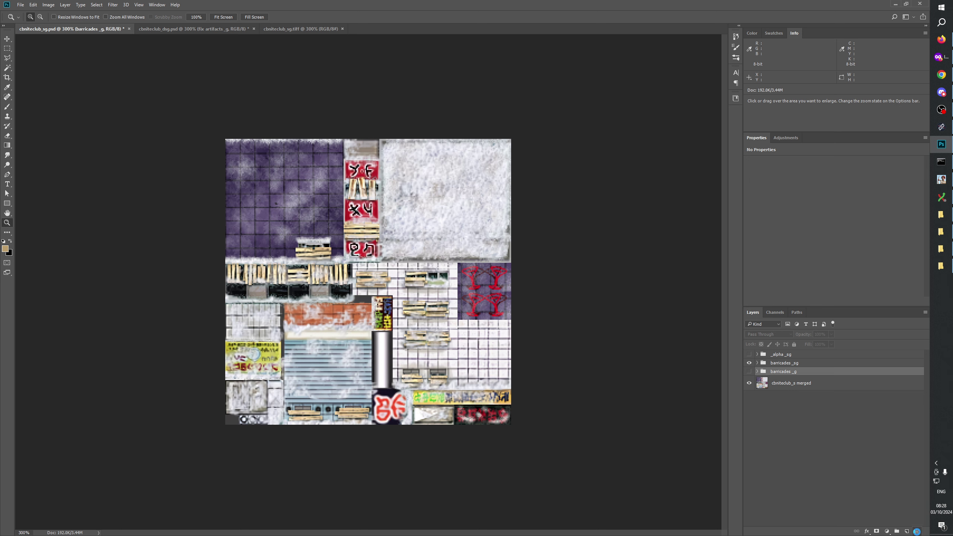
{"action": "left_click", "coordinate": [916, 532]}
{"action": "left_click", "coordinate": [448, 199]}
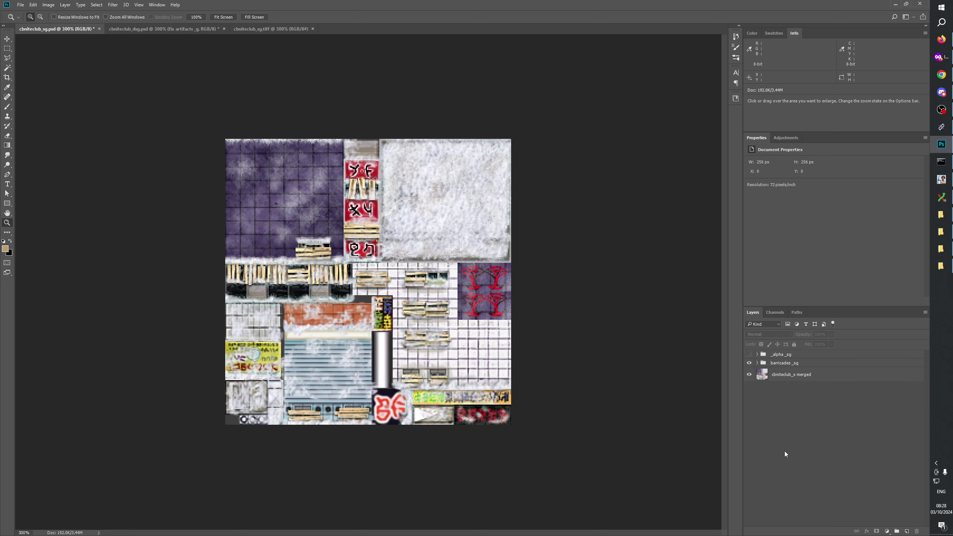
{"action": "key", "text": "ctrl+s"}
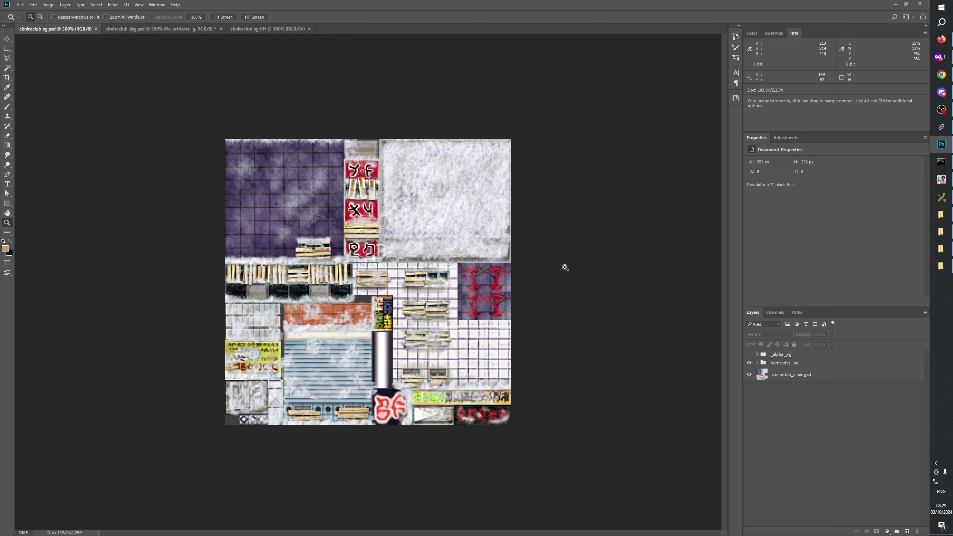
Duplicate the barricades _sg group into cbniteclub_dsg.psd under the name barricades _sg and switch to that document
{"action": "right_click", "coordinate": [792, 361]}
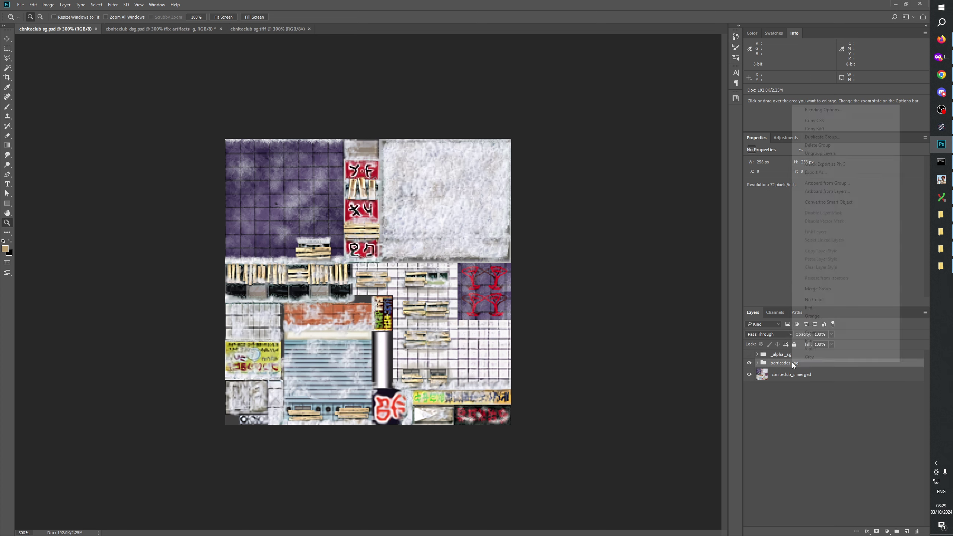
{"action": "left_click", "coordinate": [821, 137]}
{"action": "left_click", "coordinate": [463, 189]}
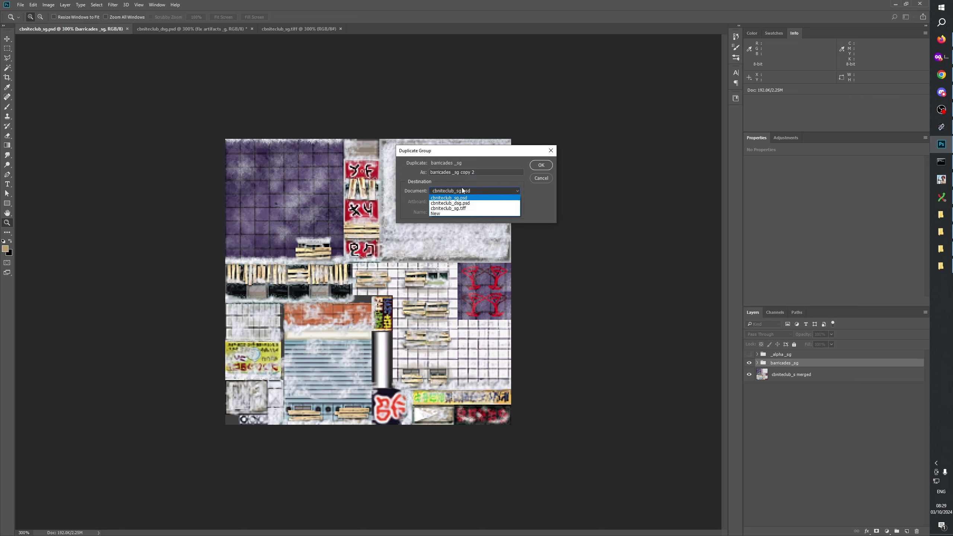
{"action": "left_click", "coordinate": [464, 202]}
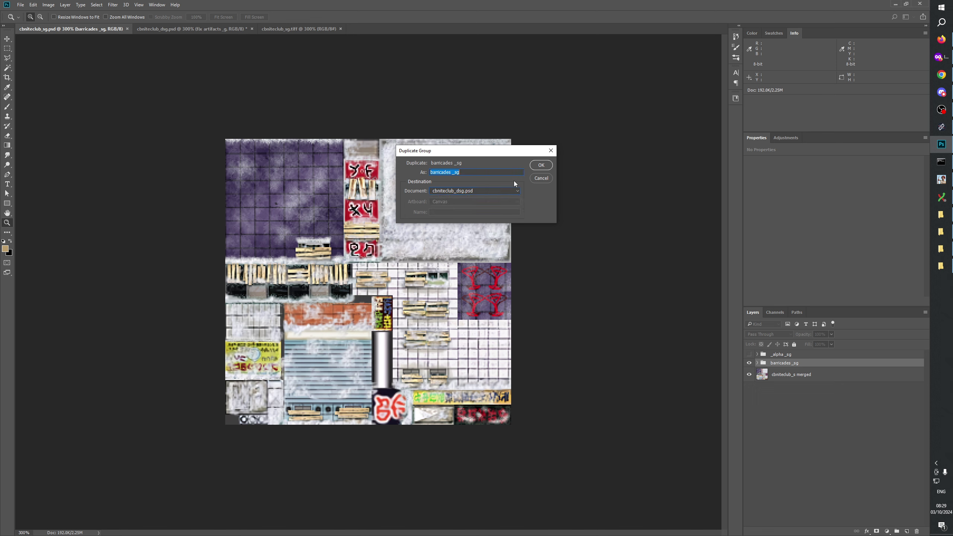
{"action": "left_click", "coordinate": [541, 165]}
{"action": "left_click", "coordinate": [163, 27]}
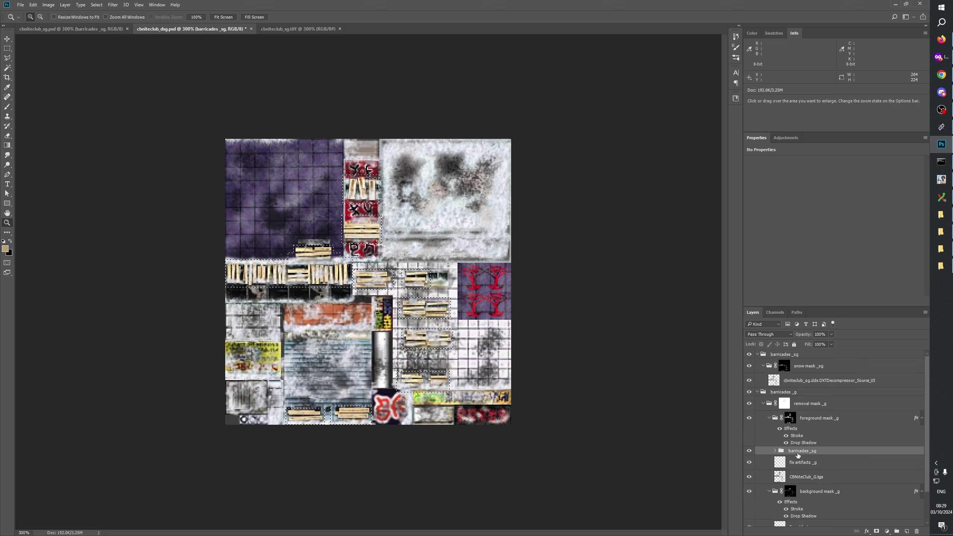
Move the duplicated barricades _sg group above all other layers, hide the older barricades _sg and barricades _g groups, and clear the selection
{"action": "left_click_drag", "start_coordinate": [797, 450], "coordinate": [795, 351]}
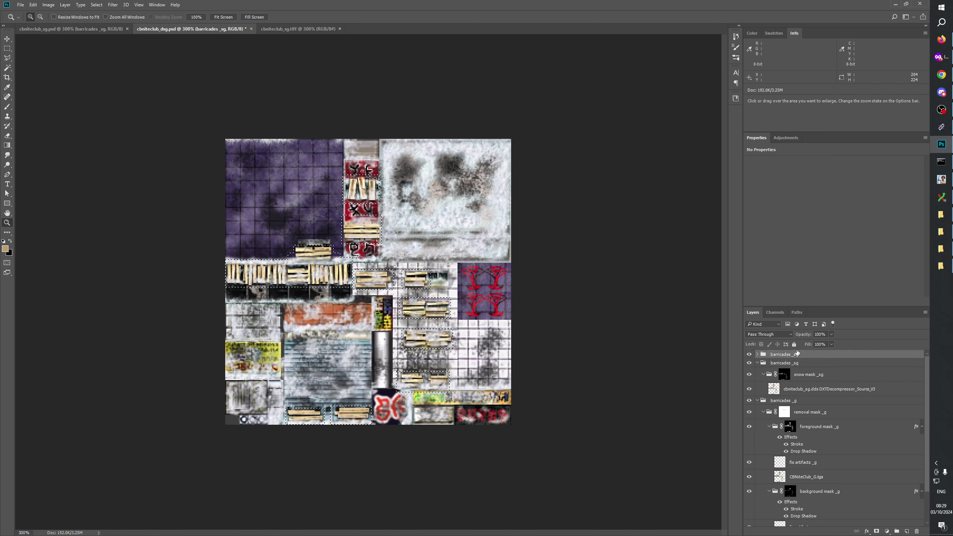
{"action": "left_click", "coordinate": [756, 362]}
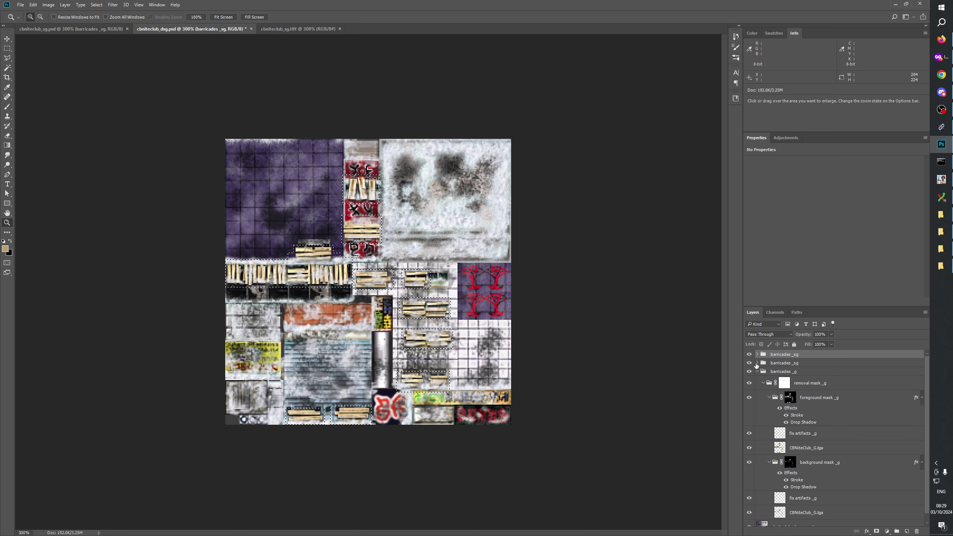
{"action": "left_click", "coordinate": [757, 371]}
{"action": "left_click", "coordinate": [749, 371]}
{"action": "left_click", "coordinate": [749, 362]}
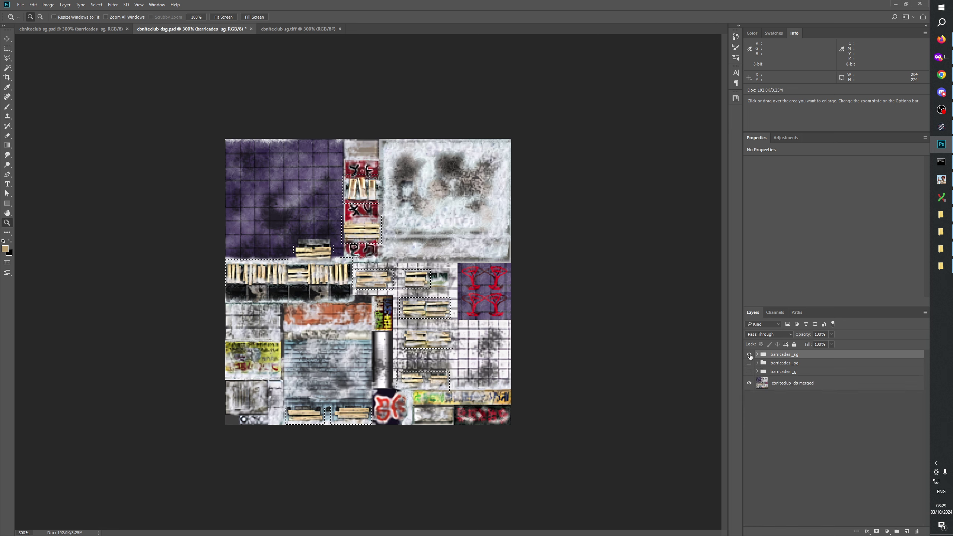
{"action": "key", "text": "m"}
{"action": "left_click", "coordinate": [157, 61]}
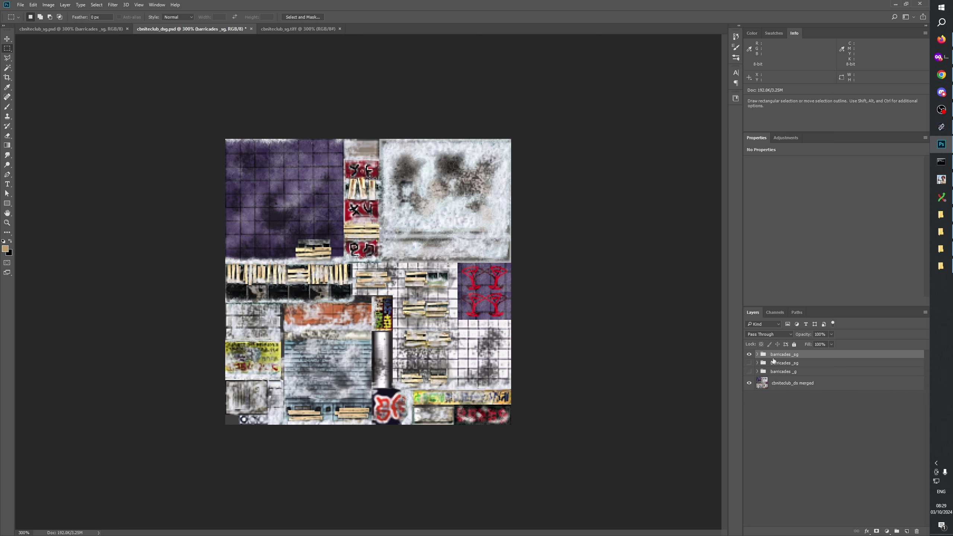
Compare the barricades in cbniteclub_dsg.psd with those in cbniteclub_sg.psd
{"action": "left_click", "coordinate": [749, 354]}
{"action": "left_click", "coordinate": [96, 27]}
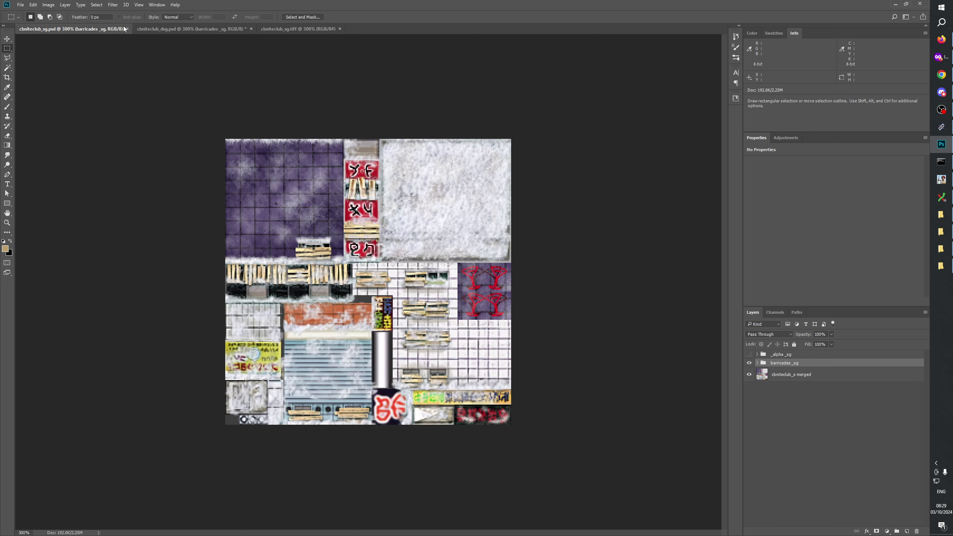
{"action": "left_click", "coordinate": [200, 27]}
{"action": "left_click", "coordinate": [71, 32]}
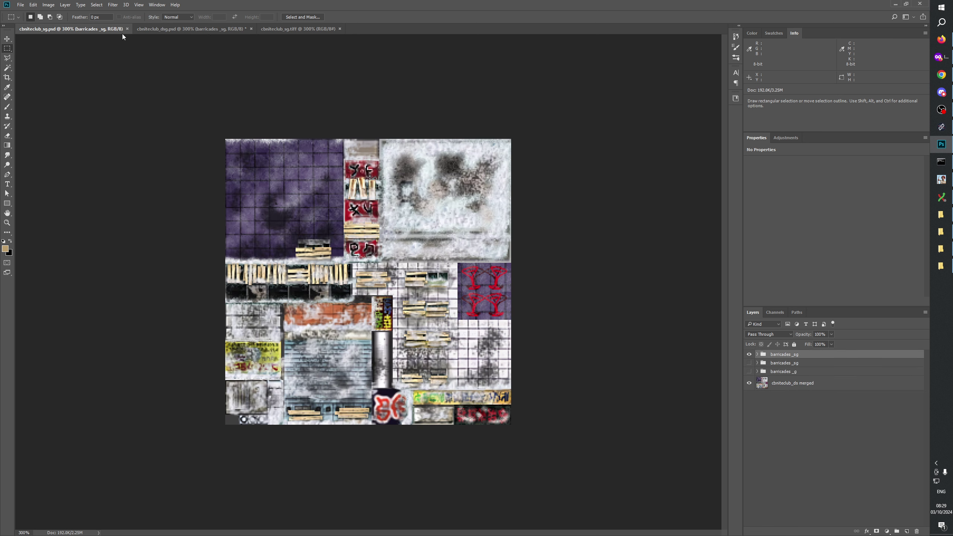
{"action": "left_click", "coordinate": [204, 29]}
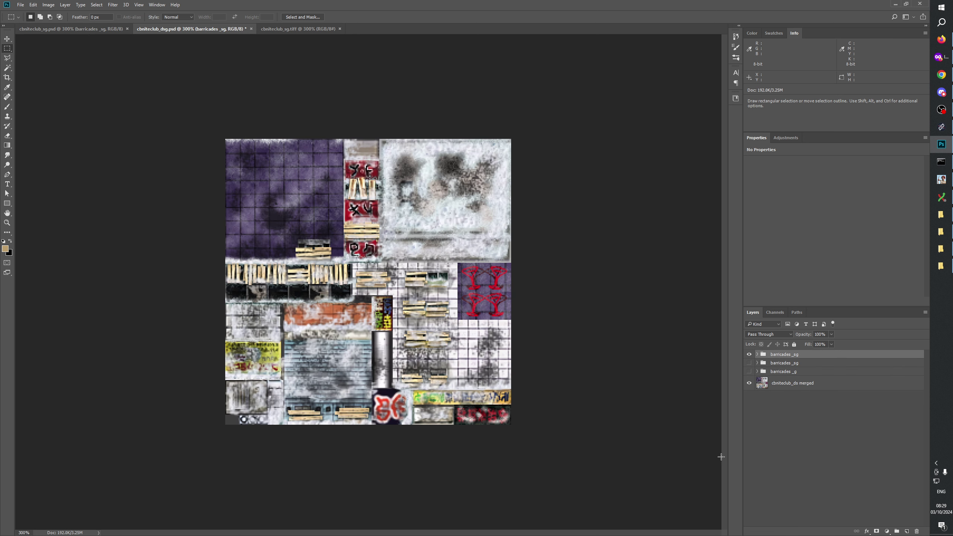
Delete the hidden older barricades _sg and barricades _g groups from cbniteclub_dsg.psd and save the file
{"action": "left_click", "coordinate": [818, 422]}
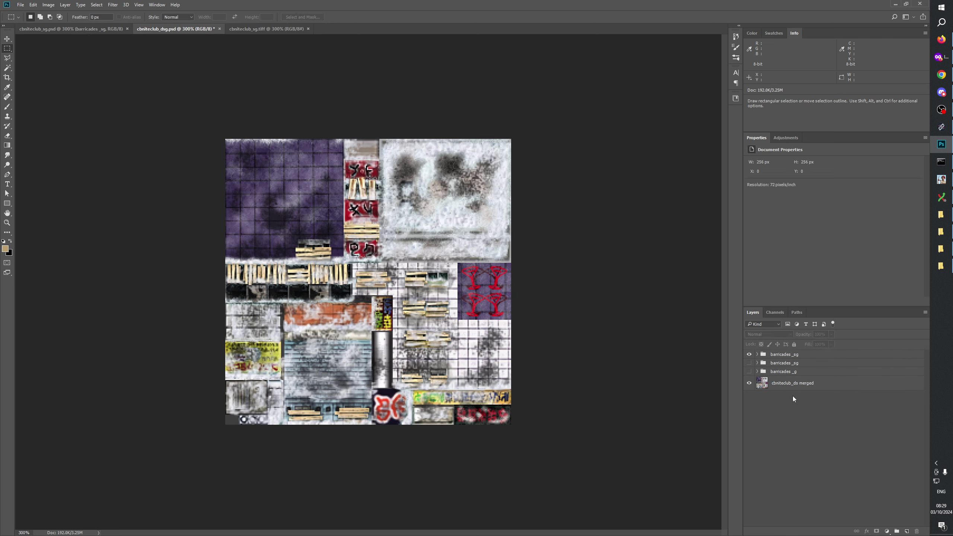
{"action": "left_click", "coordinate": [781, 363]}
{"action": "left_click", "coordinate": [783, 372], "text": "shift"}
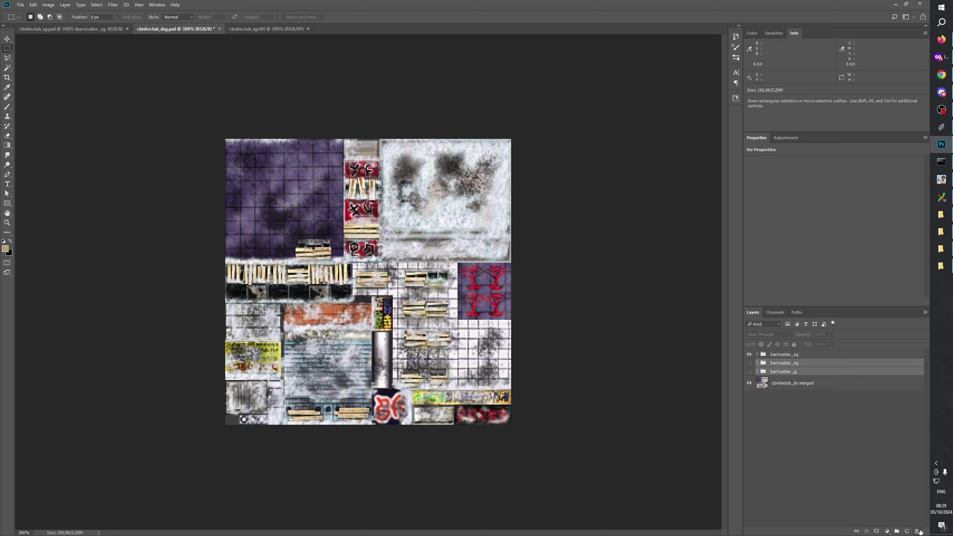
{"action": "left_click", "coordinate": [917, 531]}
{"action": "left_click", "coordinate": [811, 417]}
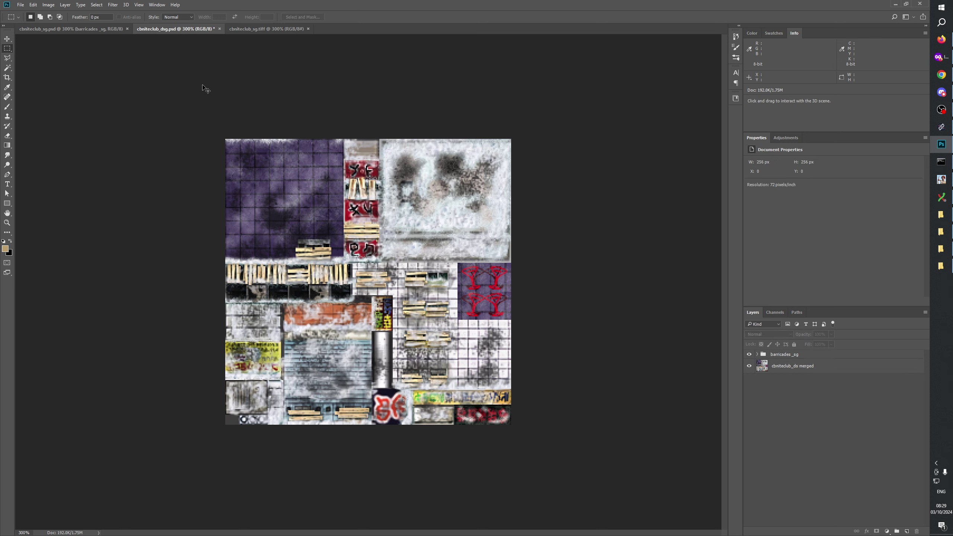
{"action": "key", "text": "ctrl+s"}
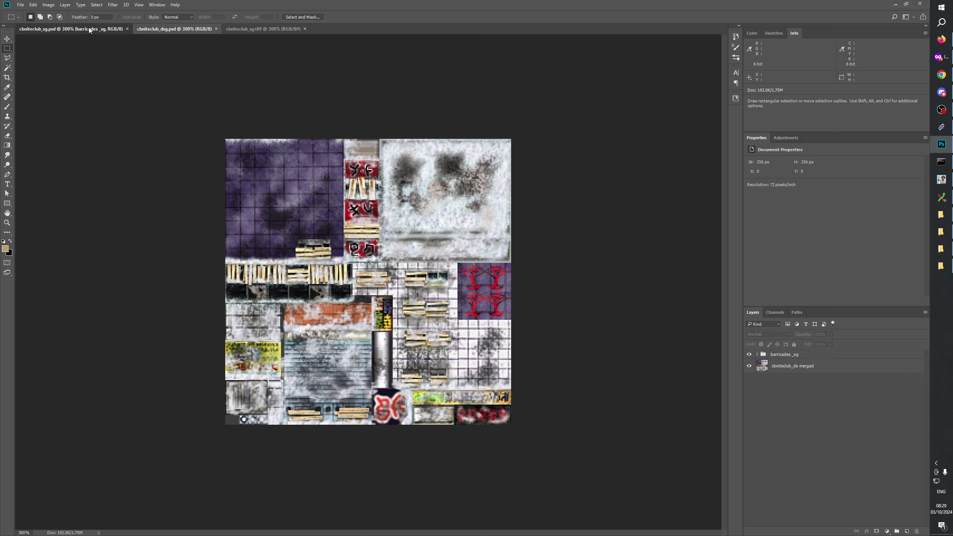
Check both saved textures once more and close cbniteclub_sg.tiff, cbniteclub_dsg.psd and cbniteclub_sg.psd
{"action": "left_click", "coordinate": [90, 30]}
{"action": "left_click", "coordinate": [163, 29]}
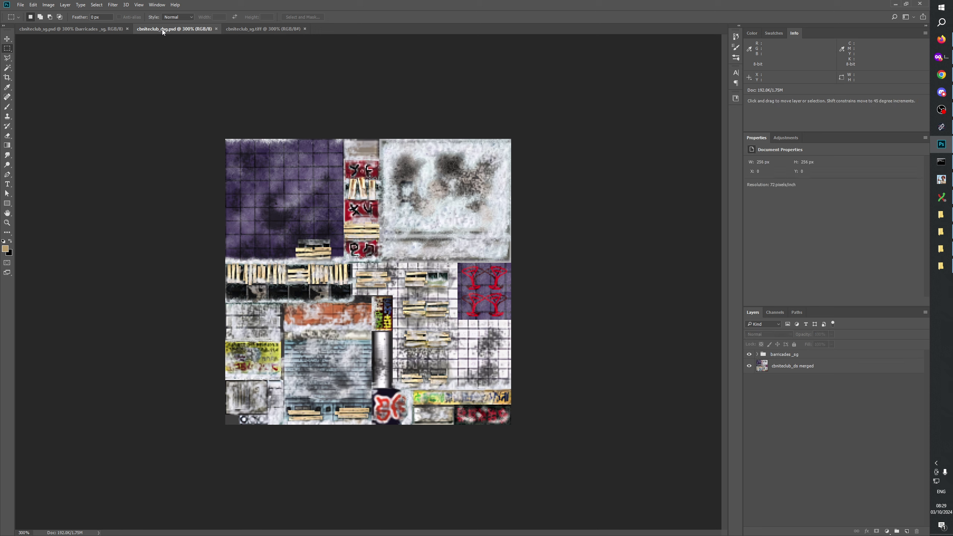
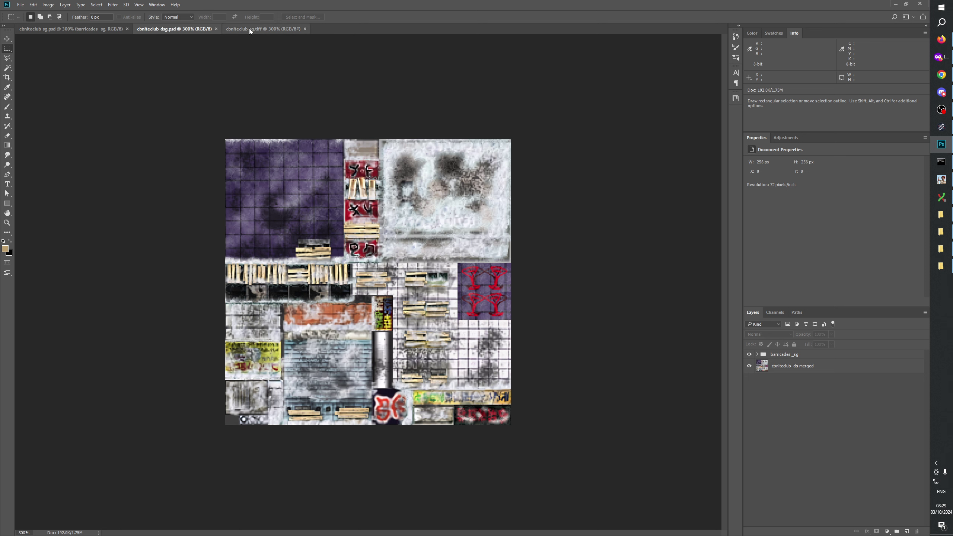
{"action": "left_click", "coordinate": [304, 29]}
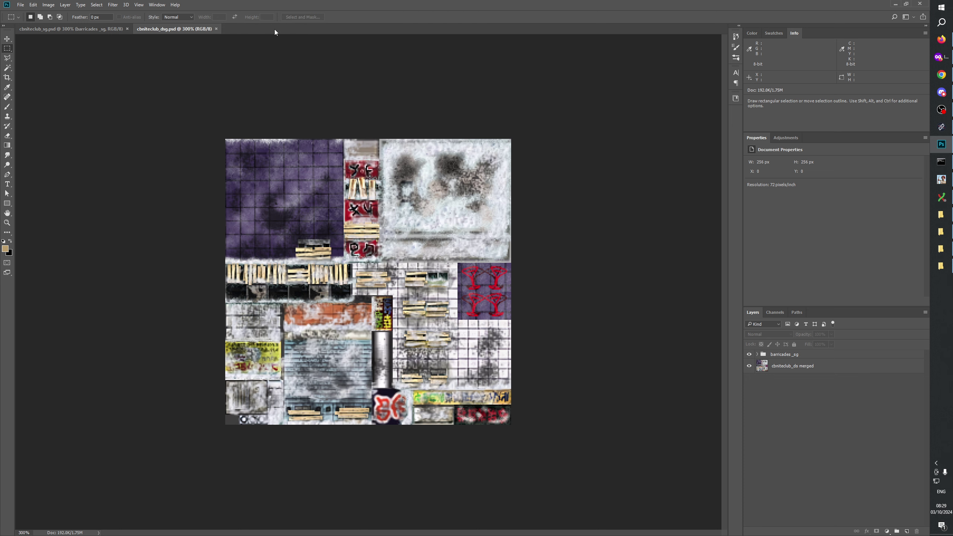
{"action": "left_click", "coordinate": [216, 29]}
{"action": "left_click", "coordinate": [127, 29]}
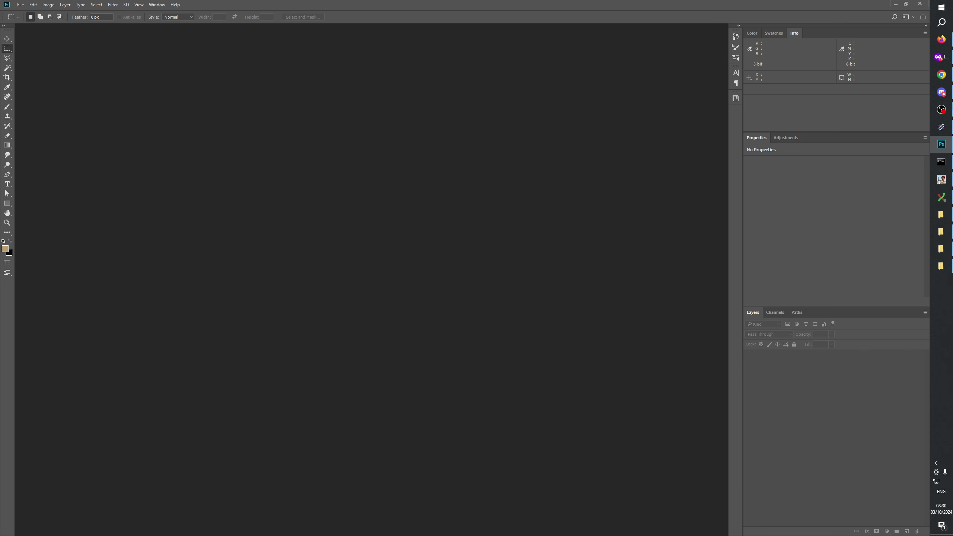
Open cbniteclub_ng, cbniteclub_sn, cbniteclub_sng, cbniteclub_dng, cbniteclub_dsn and cbniteclub_dsng.psd together from the GenerateMip folder
{"action": "left_click", "coordinate": [940, 232]}
{"action": "left_click", "coordinate": [941, 232]}
{"action": "left_click", "coordinate": [941, 214]}
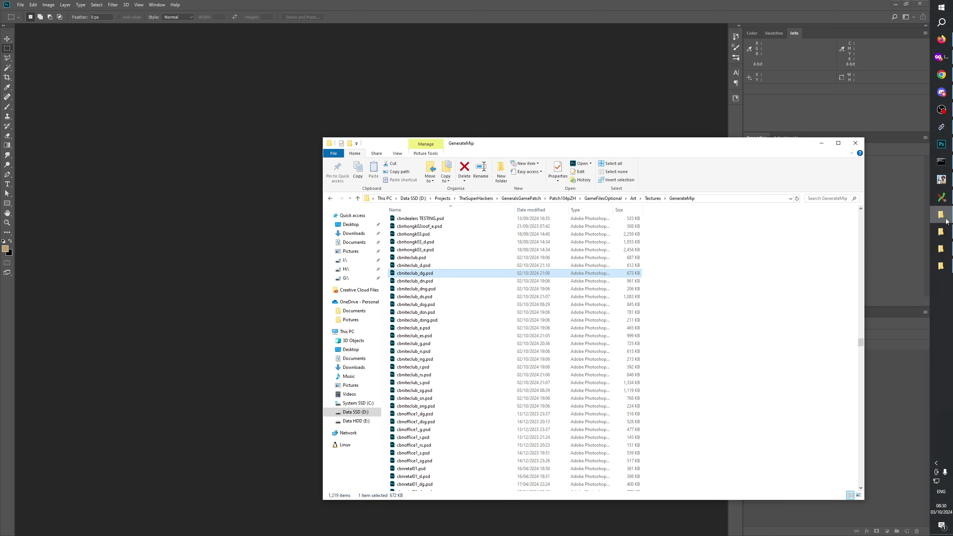
{"action": "left_click", "coordinate": [422, 344]}
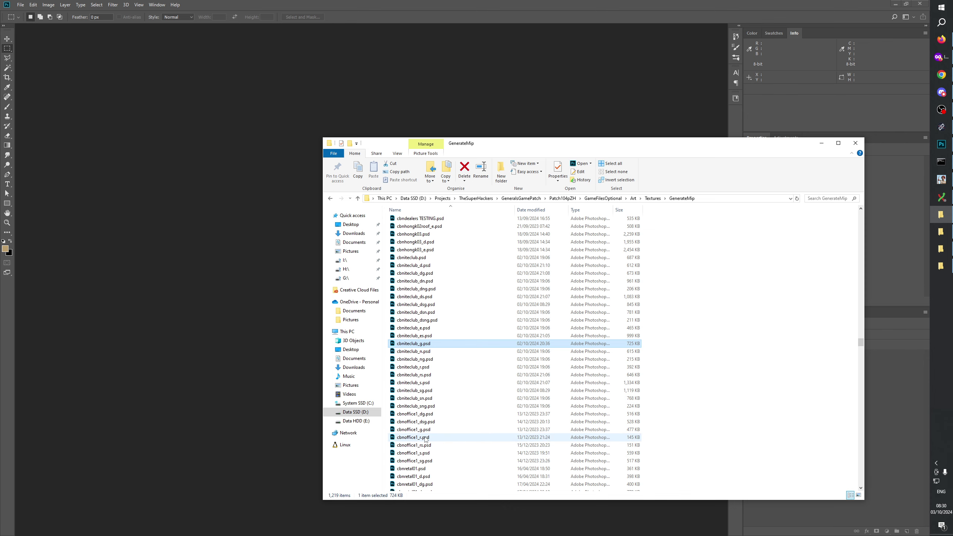
{"action": "scroll", "coordinate": [426, 437], "scroll_direction": "down", "scroll_amount": 2}
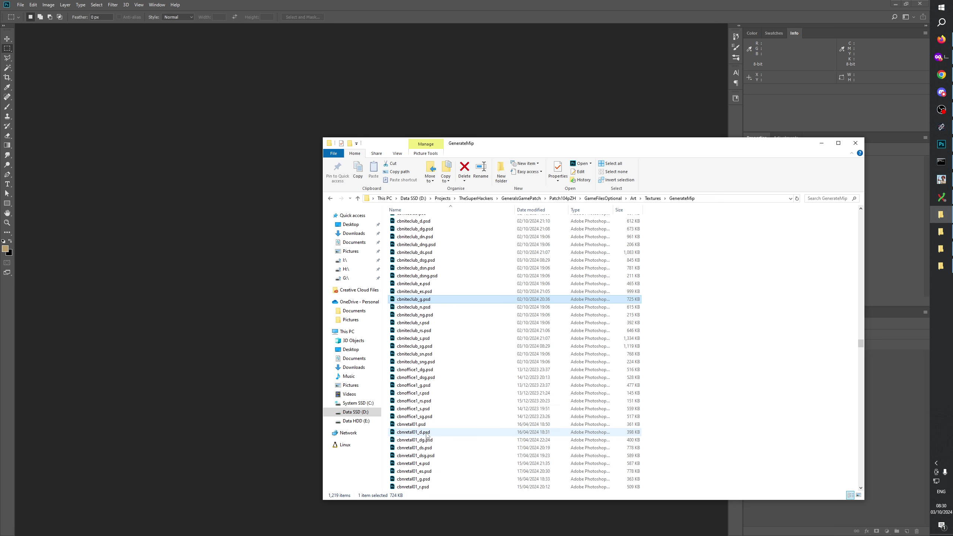
{"action": "scroll", "coordinate": [426, 435], "scroll_direction": "up", "scroll_amount": 1}
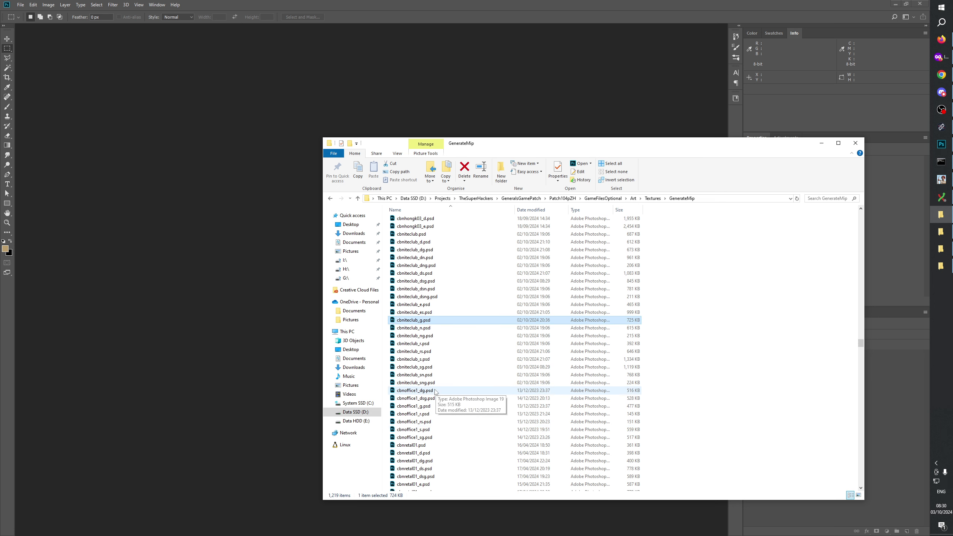
{"action": "left_click", "coordinate": [418, 267]}
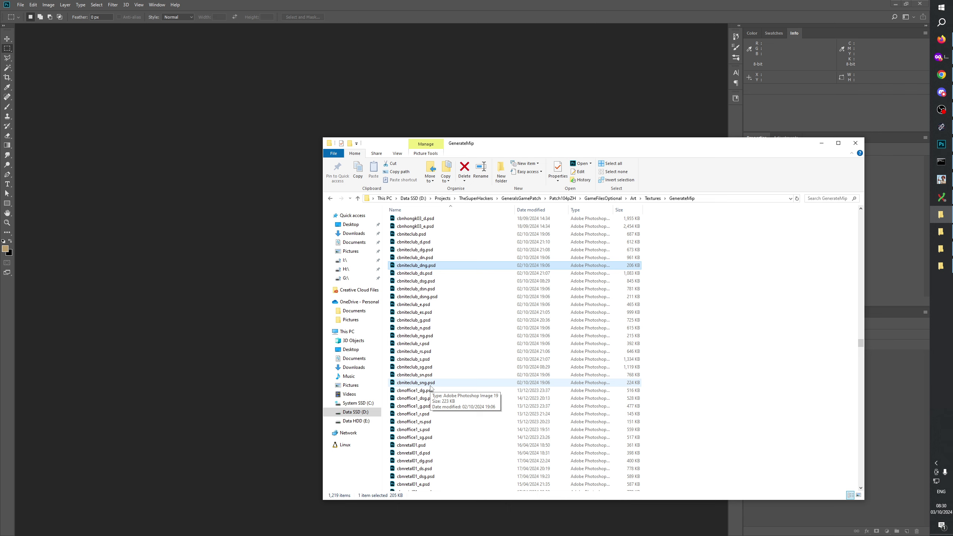
{"action": "left_click", "coordinate": [426, 374]}
{"action": "left_click", "coordinate": [426, 383], "text": "shift"}
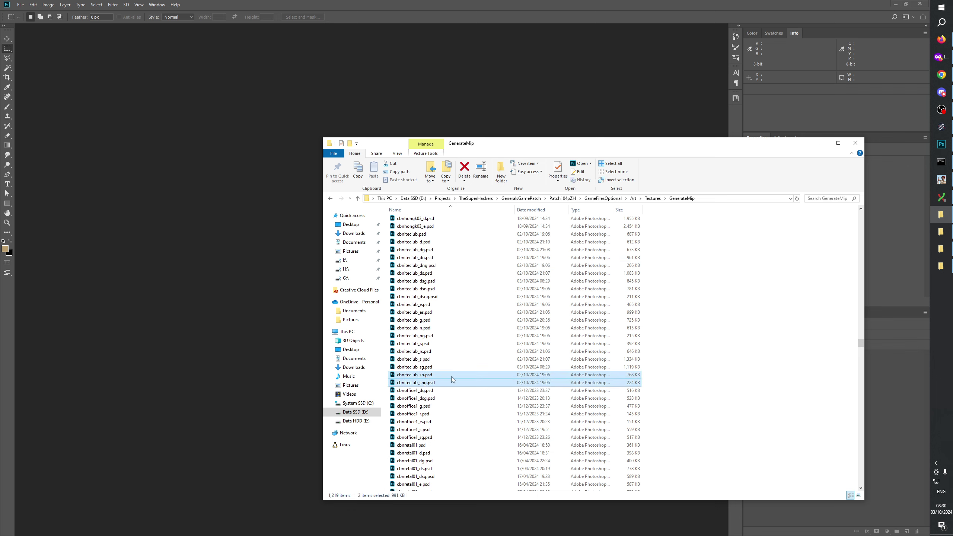
{"action": "left_click", "coordinate": [435, 288], "text": "ctrl"}
{"action": "left_click", "coordinate": [435, 296], "text": "ctrl"}
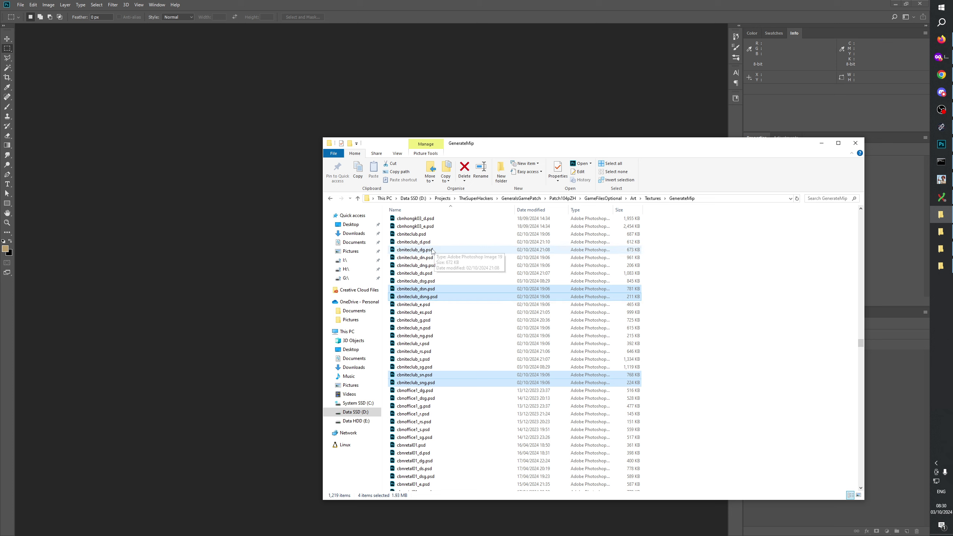
{"action": "left_click", "coordinate": [433, 265], "text": "ctrl"}
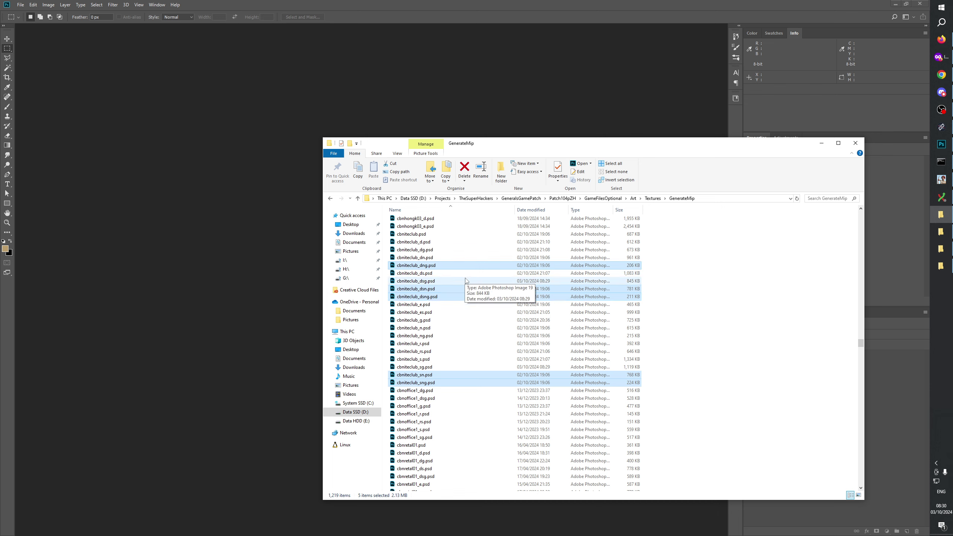
{"action": "double_click", "coordinate": [415, 335]}
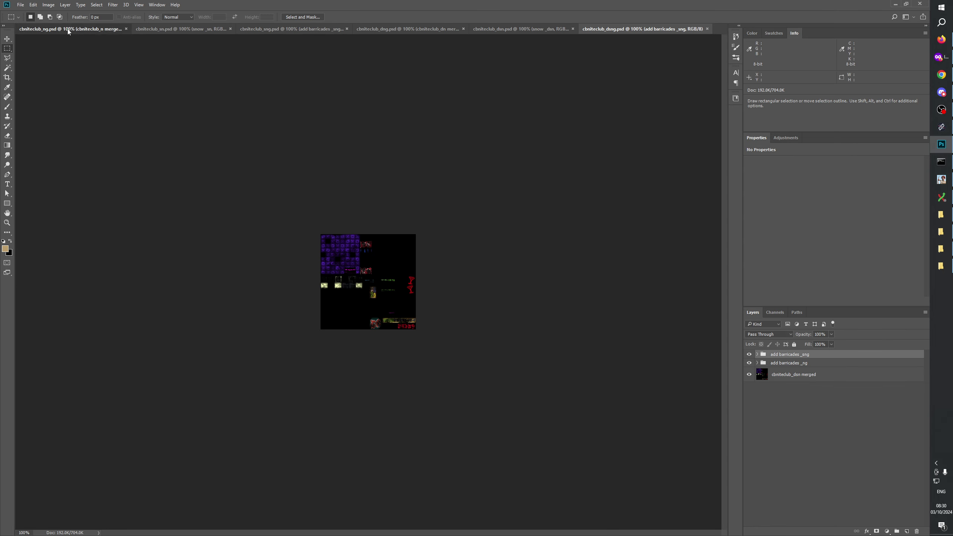
View the cbniteclub_ng, cbniteclub_sn and cbniteclub_sng.psd textures one after another at 300% magnification
{"action": "left_click", "coordinate": [67, 28]}
{"action": "left_click", "coordinate": [7, 223]}
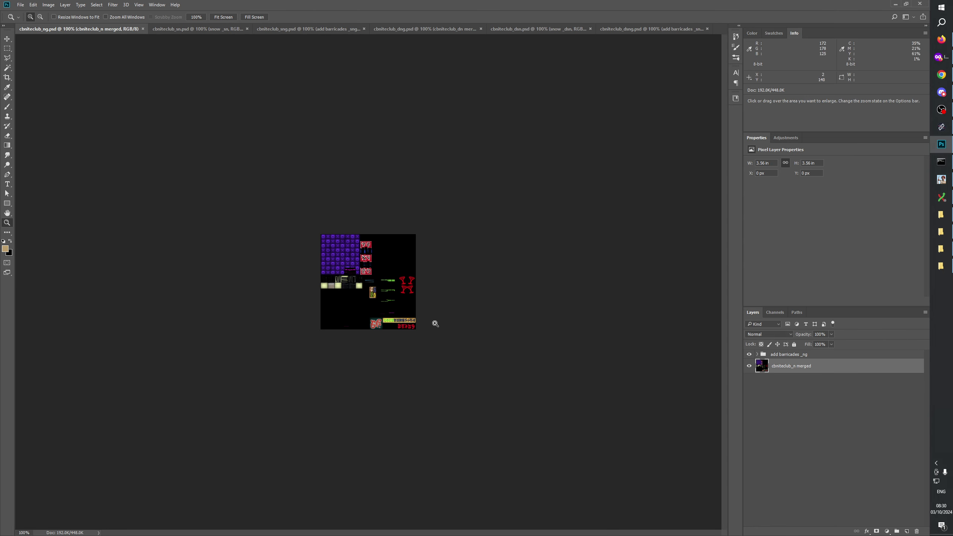
{"action": "left_click", "coordinate": [388, 302]}
{"action": "left_click", "coordinate": [388, 303]}
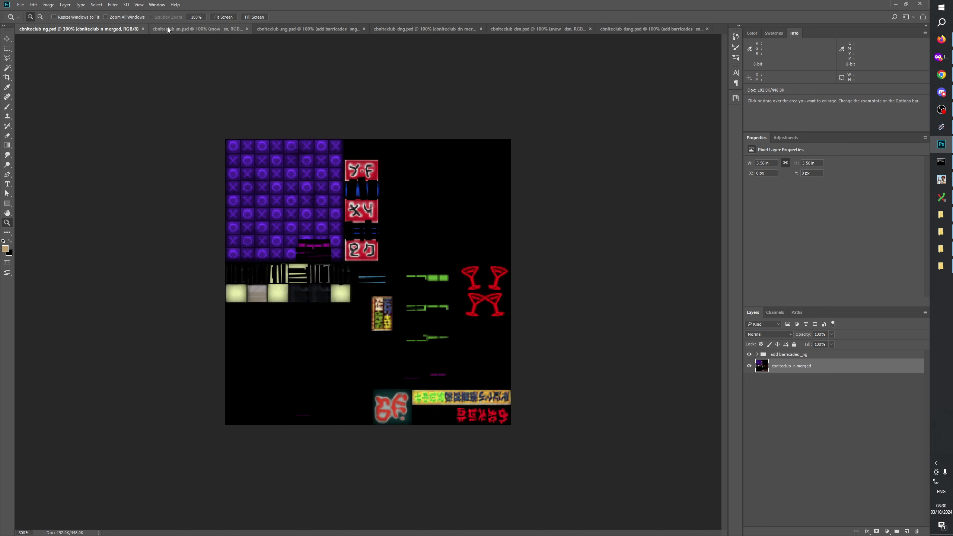
{"action": "left_click", "coordinate": [166, 27]}
{"action": "left_click", "coordinate": [367, 286]}
{"action": "left_click", "coordinate": [366, 286]}
{"action": "left_click", "coordinate": [283, 28]}
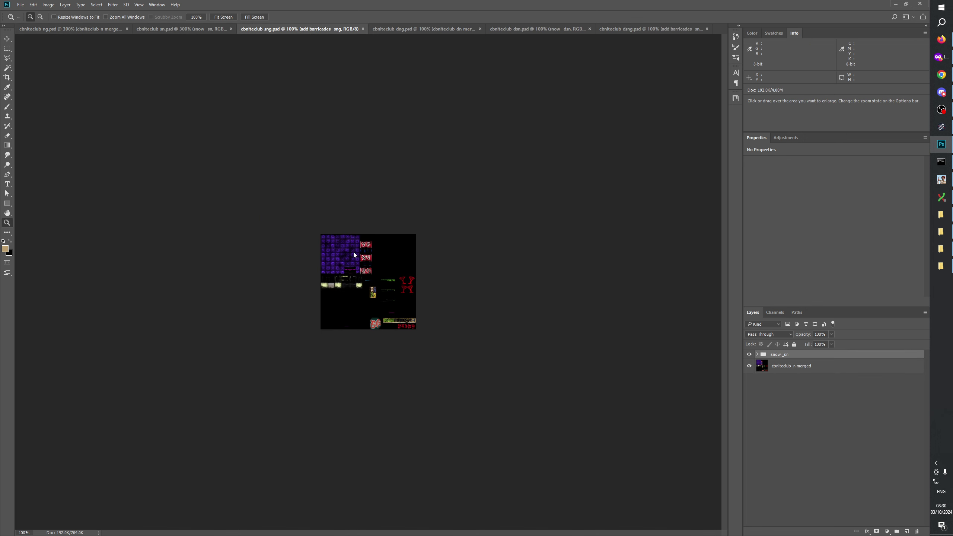
{"action": "left_click", "coordinate": [341, 273]}
{"action": "left_click", "coordinate": [341, 274]}
View the cbniteclub_dng, cbniteclub_dsn and cbniteclub_dsng.psd textures one after another at 300% magnification
{"action": "left_click", "coordinate": [423, 29]}
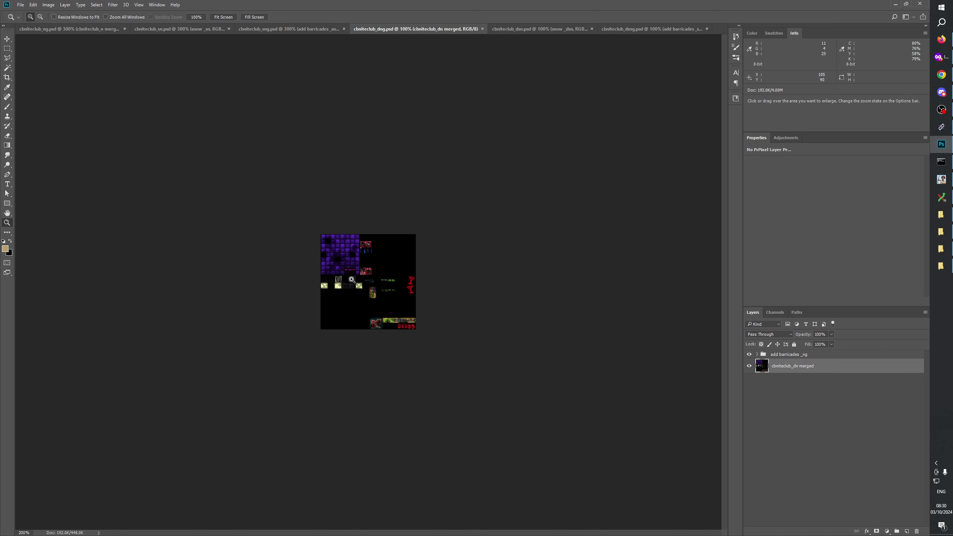
{"action": "left_click", "coordinate": [367, 282]}
{"action": "left_click", "coordinate": [367, 282]}
{"action": "left_click", "coordinate": [521, 27]}
{"action": "left_click", "coordinate": [376, 263]}
{"action": "left_click", "coordinate": [375, 263]}
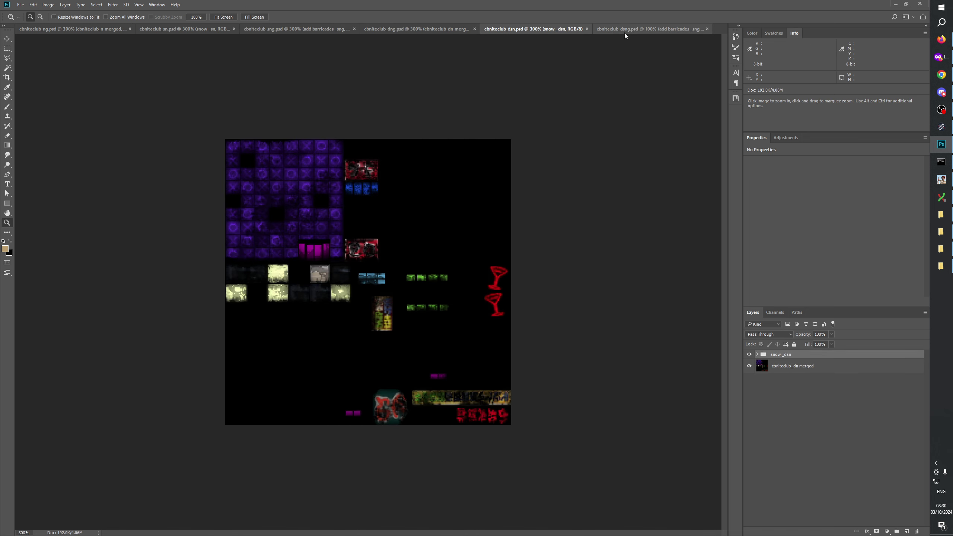
{"action": "left_click", "coordinate": [634, 29]}
{"action": "left_click", "coordinate": [383, 250]}
{"action": "left_click", "coordinate": [384, 250]}
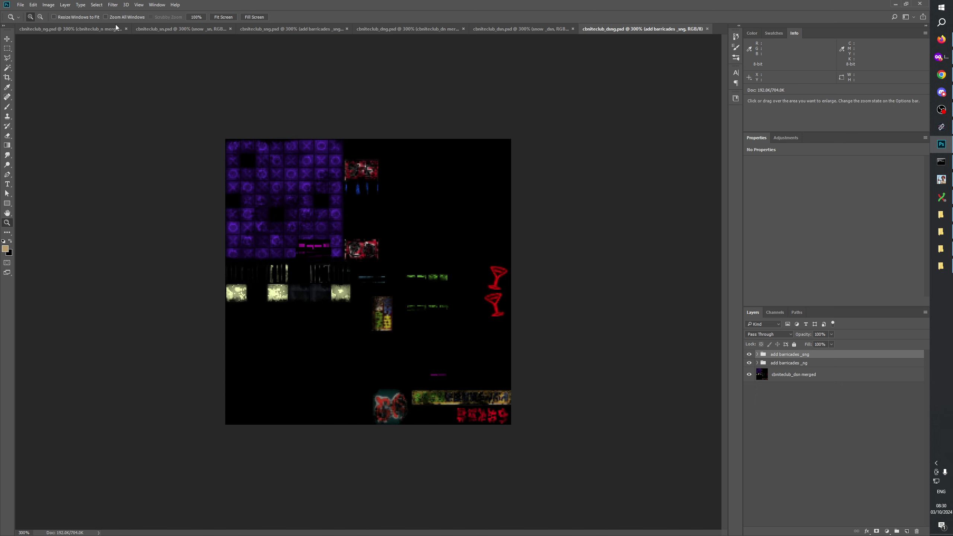
Expand the add barricades _ng group in cbniteclub_ng.psd and select its barricade shapes layer
{"action": "left_click", "coordinate": [68, 29]}
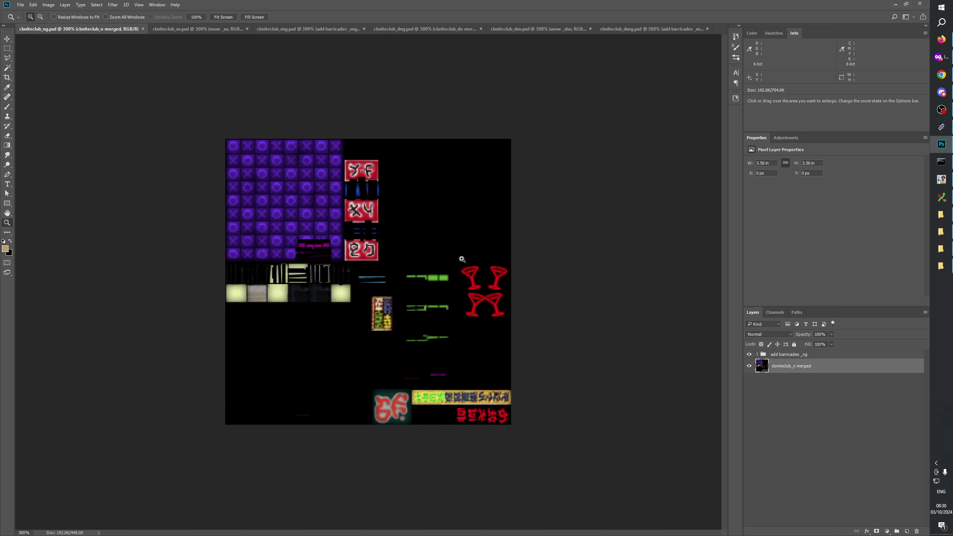
{"action": "left_click", "coordinate": [757, 354]}
{"action": "left_click", "coordinate": [795, 463]}
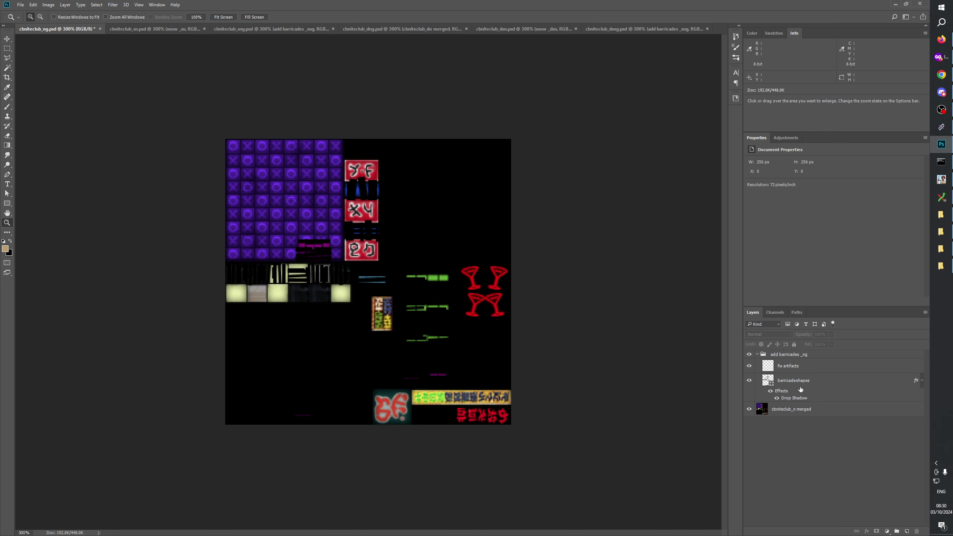
{"action": "left_click", "coordinate": [808, 378]}
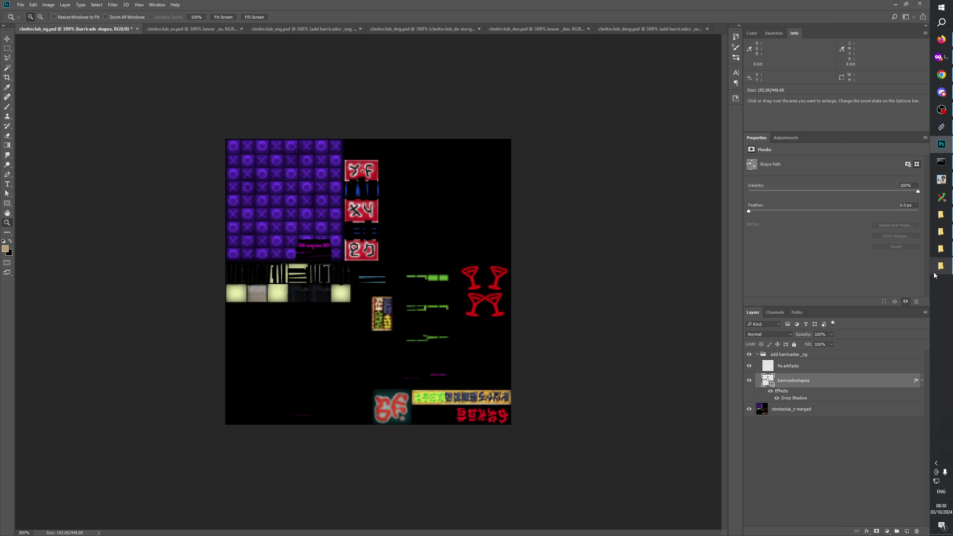
Open cbniteclub_g.psd from the GenerateMip folder as a further document alongside the night textures
{"action": "mouse_move", "coordinate": [944, 271]}
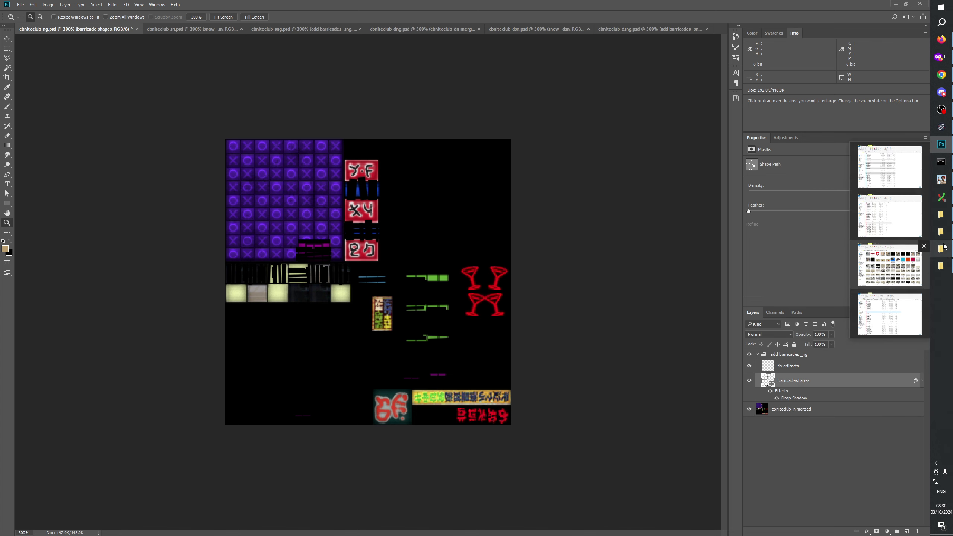
{"action": "left_click", "coordinate": [889, 216]}
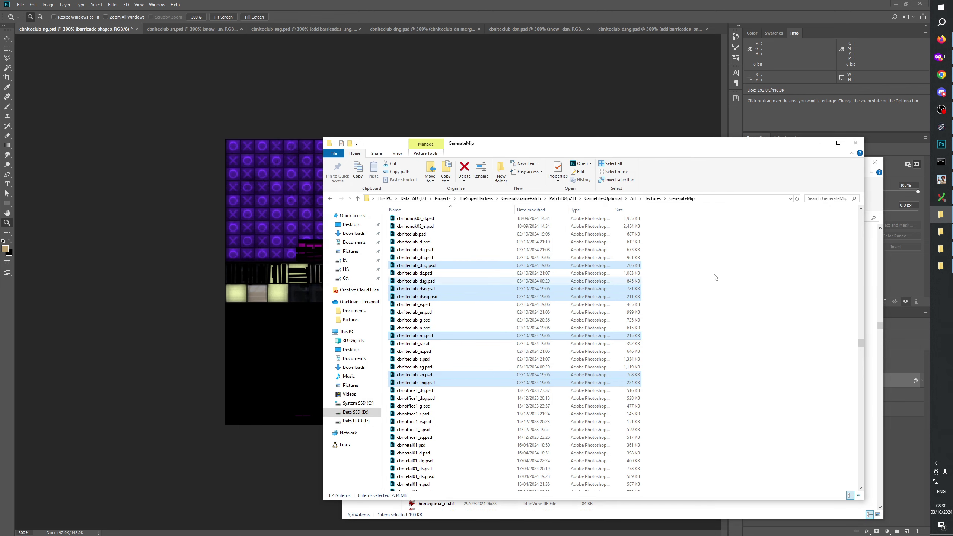
{"action": "left_click", "coordinate": [421, 321]}
{"action": "left_click_drag", "start_coordinate": [421, 322], "coordinate": [718, 29]}
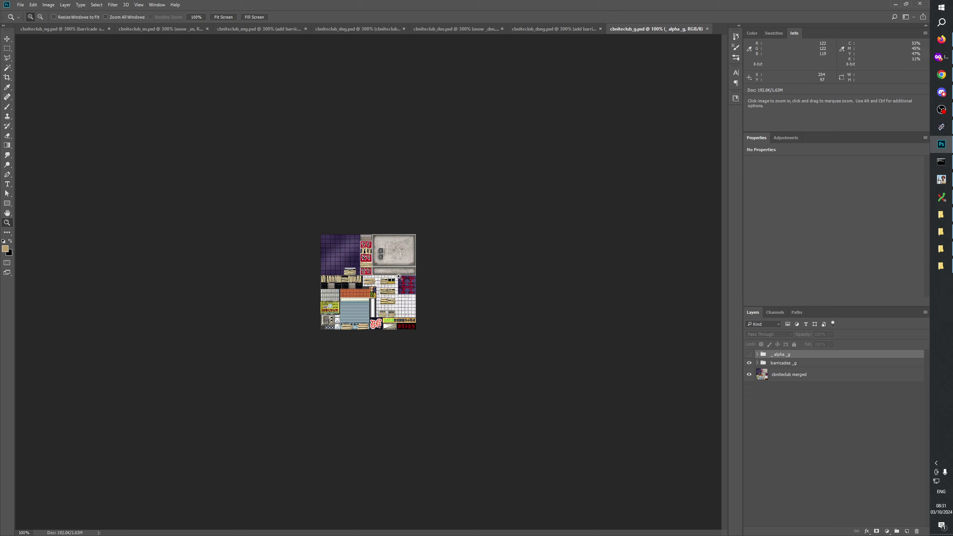
Duplicate the barricades alpha _g group from cbniteclub_g.psd into cbniteclub_ng.psd and place it above the add barricades _ng group
{"action": "left_click", "coordinate": [756, 355]}
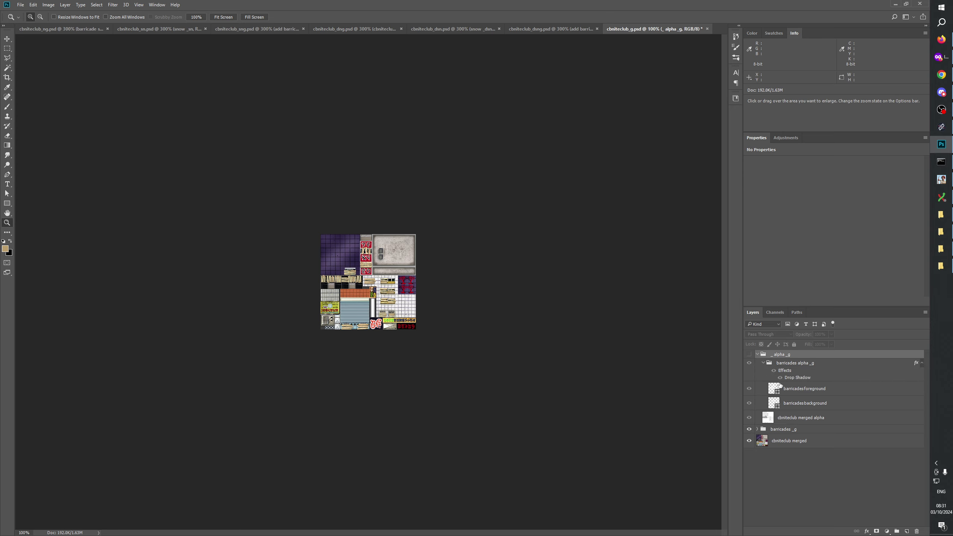
{"action": "left_click", "coordinate": [792, 363]}
{"action": "right_click", "coordinate": [791, 363]}
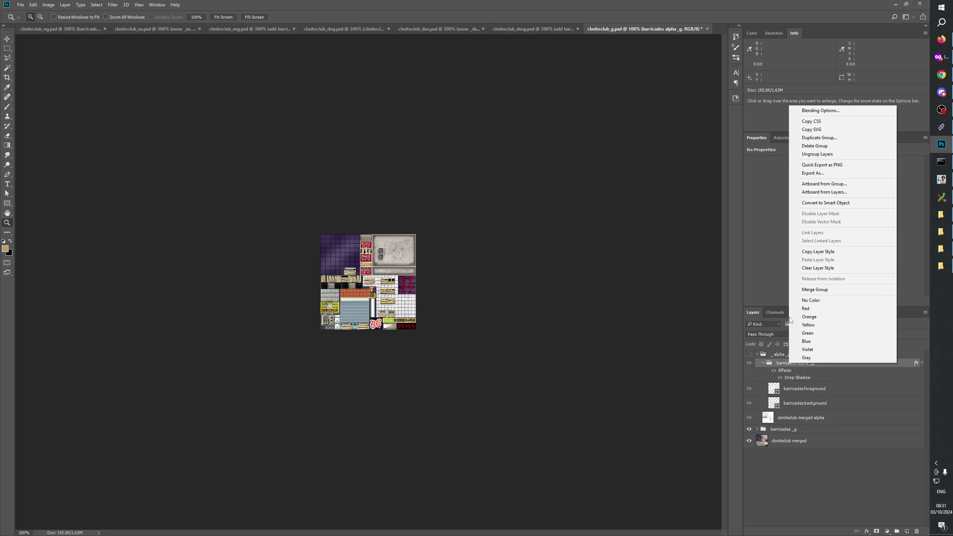
{"action": "left_click", "coordinate": [811, 138]}
{"action": "left_click", "coordinate": [458, 191]}
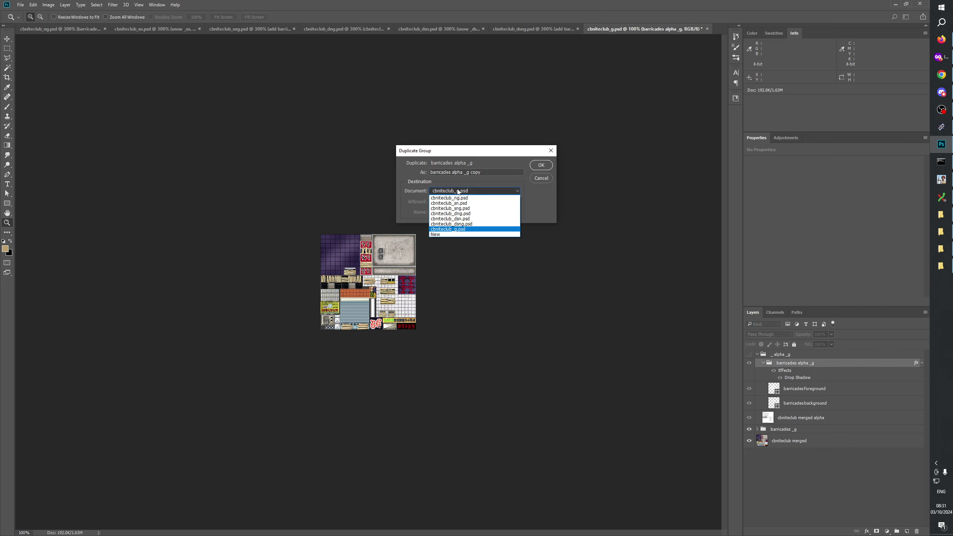
{"action": "left_click", "coordinate": [449, 198]}
{"action": "left_click", "coordinate": [540, 165]}
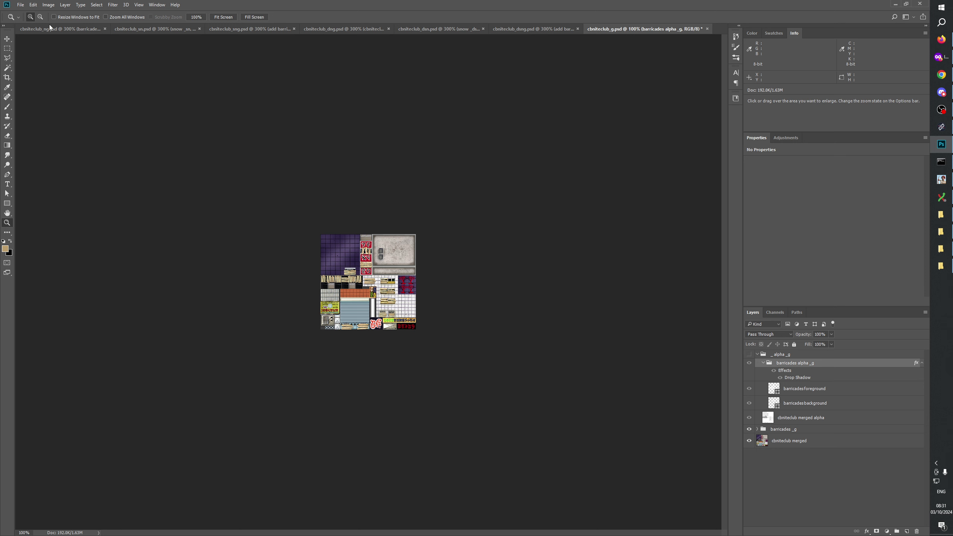
{"action": "left_click", "coordinate": [48, 27]}
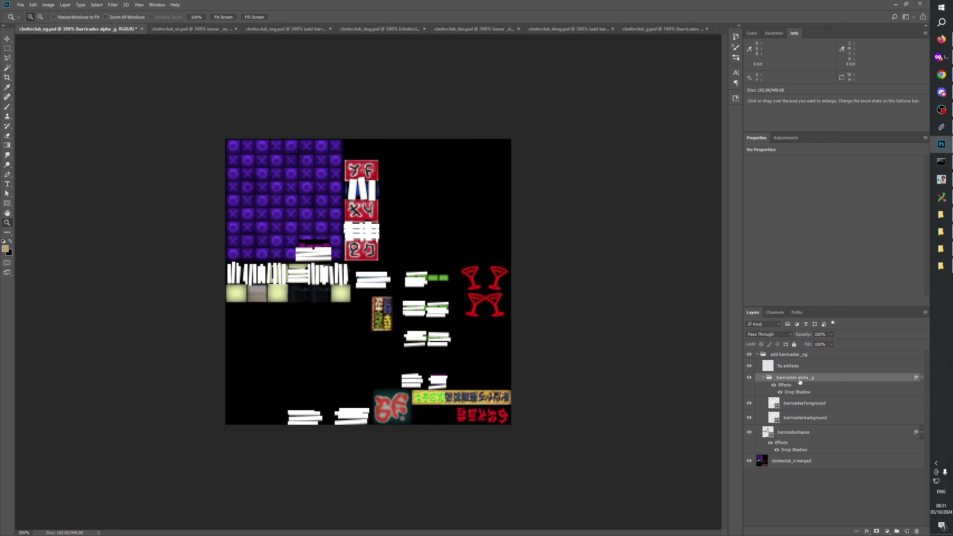
{"action": "left_click_drag", "start_coordinate": [799, 381], "coordinate": [794, 352]}
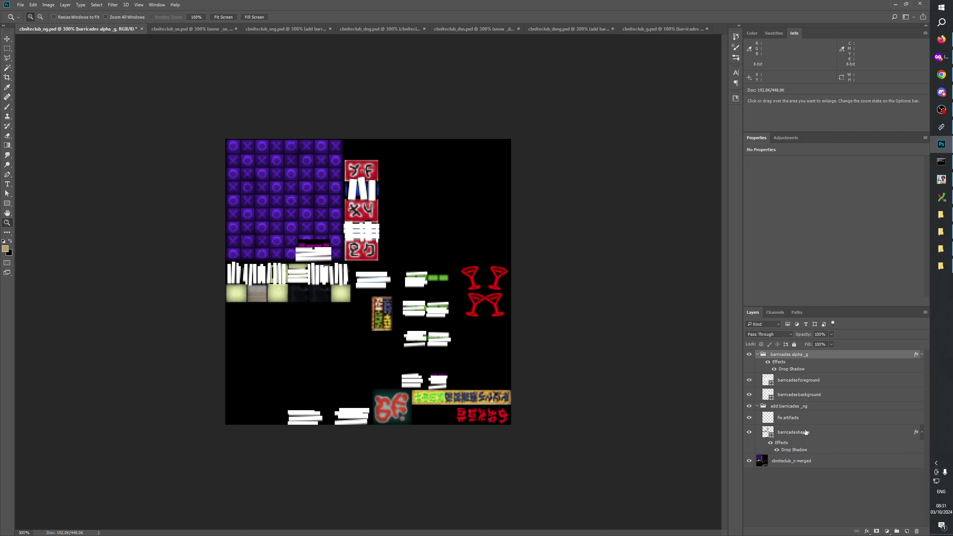
Check the Drop Shadow settings of the barricade shapes layer in cbniteclub_ng.psd without changing them
{"action": "left_click", "coordinate": [790, 450]}
{"action": "double_click", "coordinate": [789, 450]}
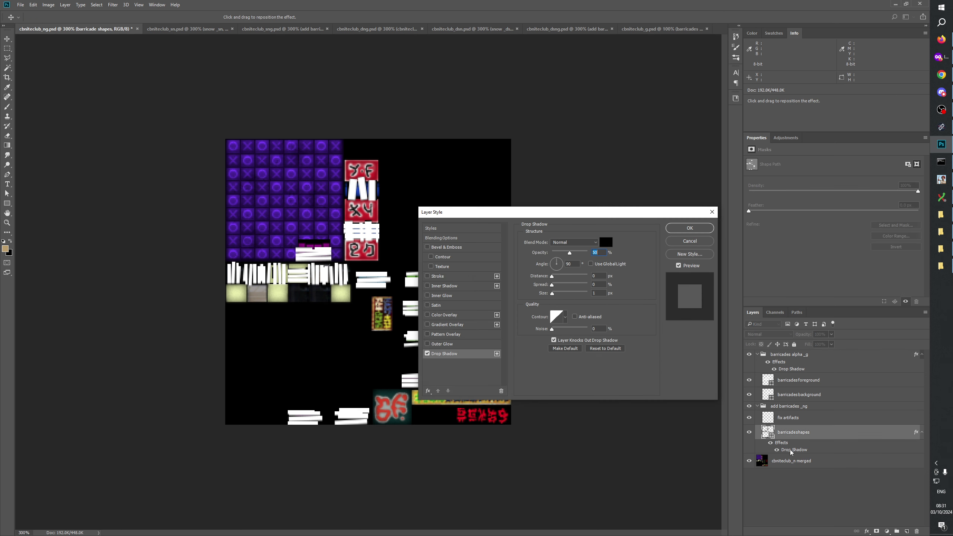
{"action": "left_click", "coordinate": [690, 241]}
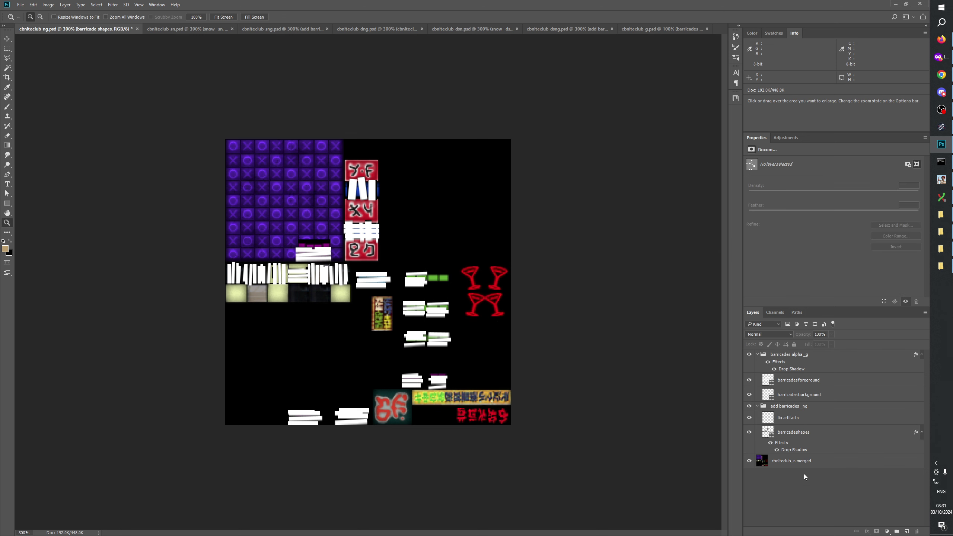
{"action": "key", "text": "z"}
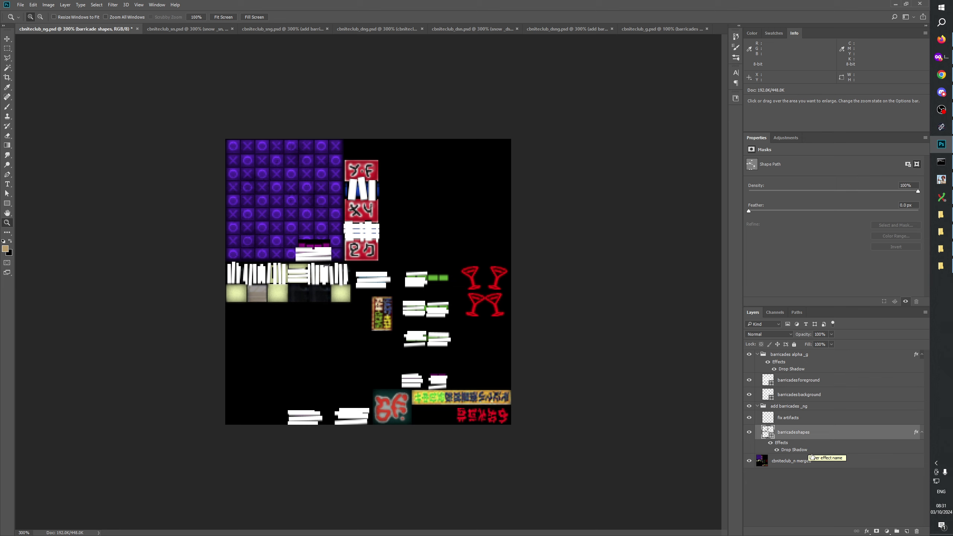
Create a layer group named "barricades _ng" directly above the barricade shapes layer, inside the add barricades _ng group
{"action": "left_click", "coordinate": [896, 531]}
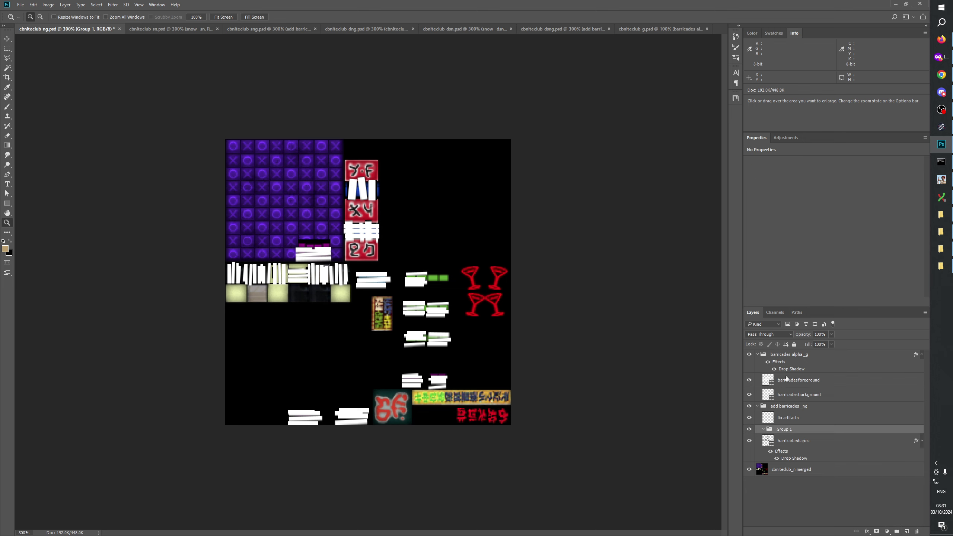
{"action": "double_click", "coordinate": [790, 354]}
{"action": "key", "text": "ctrl+c"}
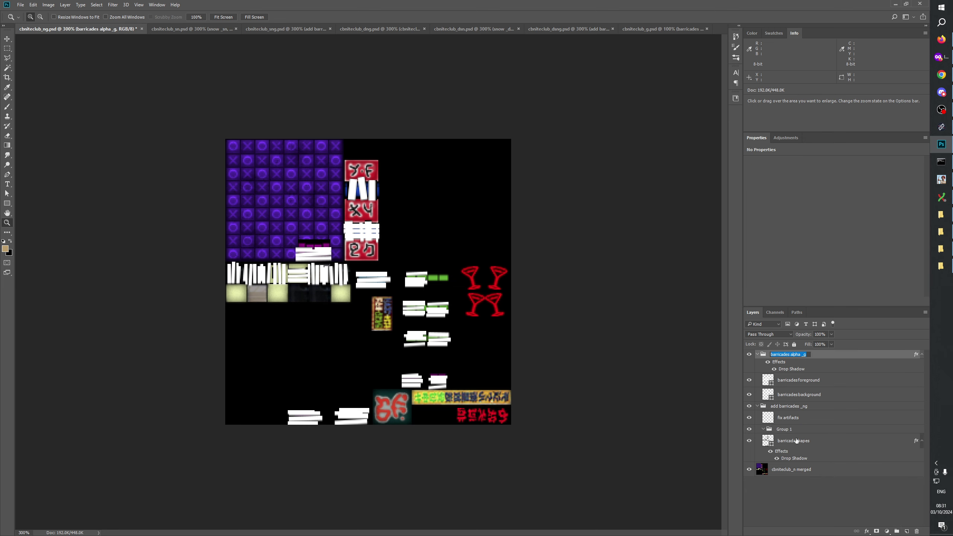
{"action": "double_click", "coordinate": [783, 429]}
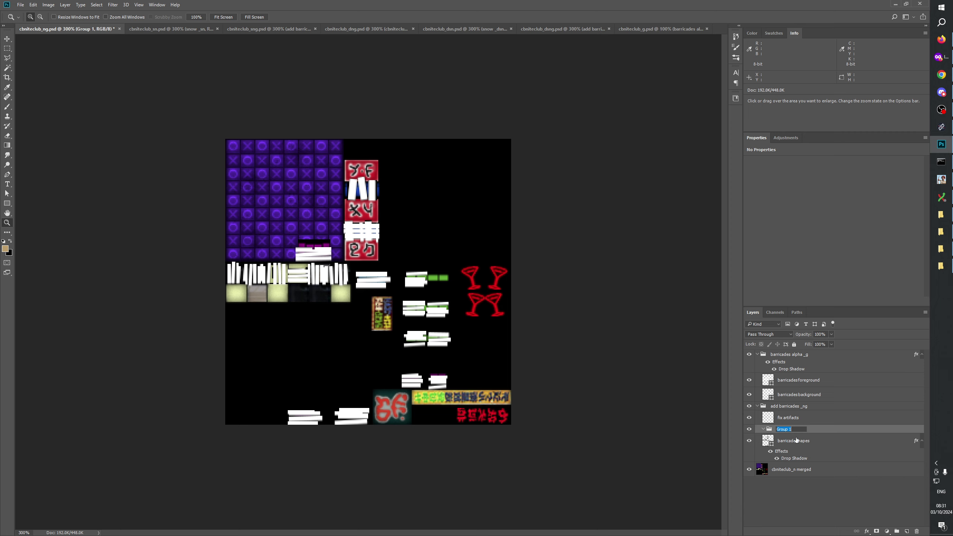
{"action": "key", "text": "ctrl+v"}
{"action": "double_click", "coordinate": [797, 429]}
{"action": "key", "text": "BackSpace"}
{"action": "key", "text": "Return"}
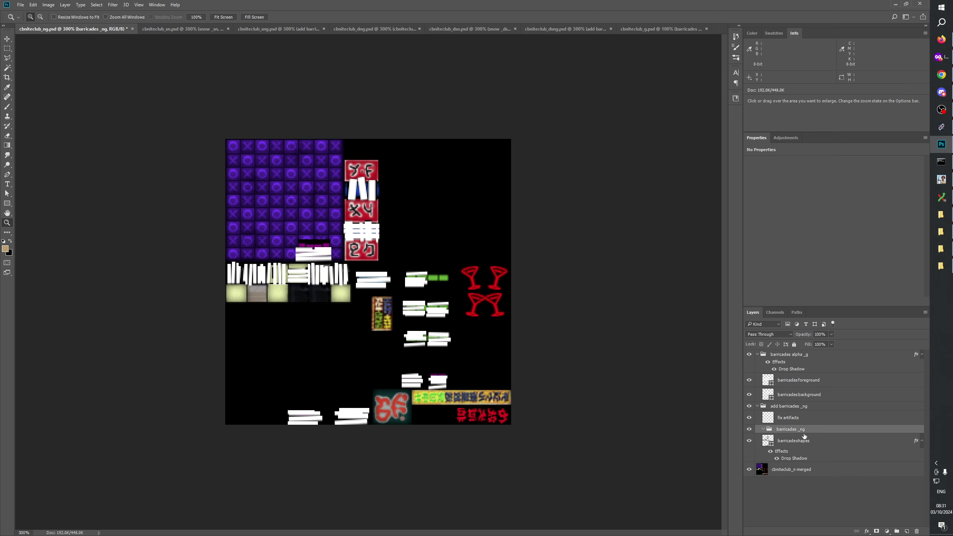
Move the barricades foreground and barricades background layers from the barricades alpha _g group into the barricades _ng group
{"action": "left_click", "coordinate": [809, 382]}
{"action": "left_click", "coordinate": [797, 394], "text": "shift"}
{"action": "left_click_drag", "start_coordinate": [797, 393], "coordinate": [788, 430]}
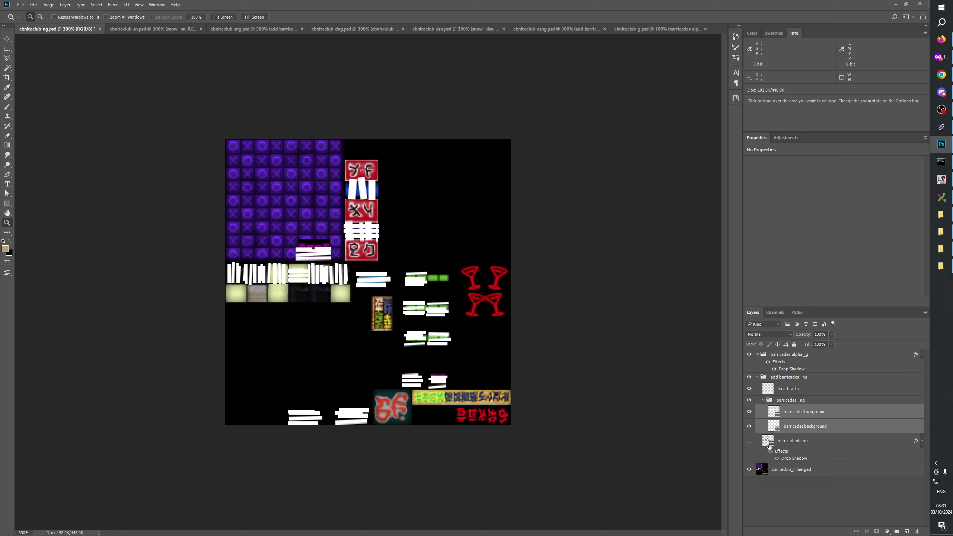
Move the Drop Shadow effect from the barricade shapes layer to the barricades _ng group and hide the barricades alpha _g group
{"action": "left_click_drag", "start_coordinate": [789, 370], "coordinate": [787, 402]}
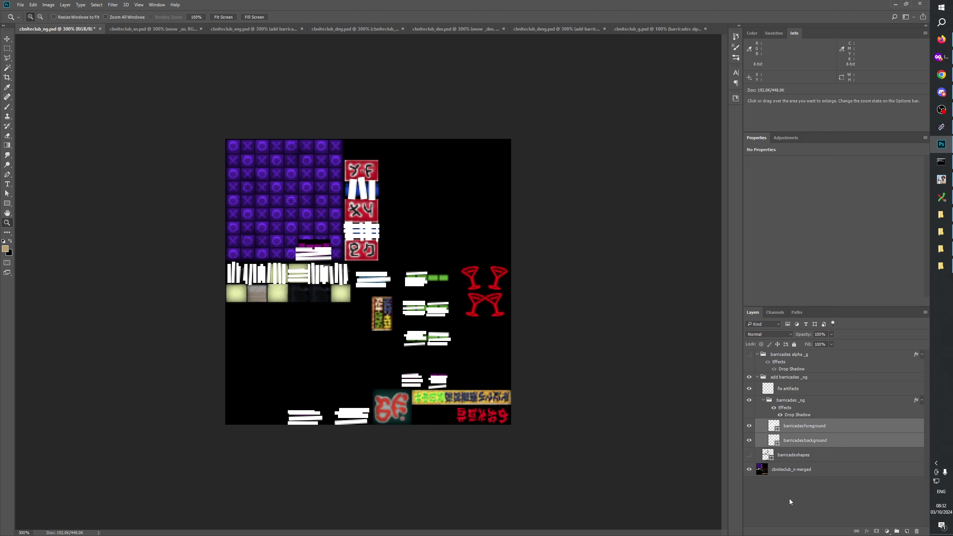
{"action": "left_click", "coordinate": [794, 456]}
Change the shape fill of the barricades foreground layer to black
{"action": "left_click", "coordinate": [801, 427]}
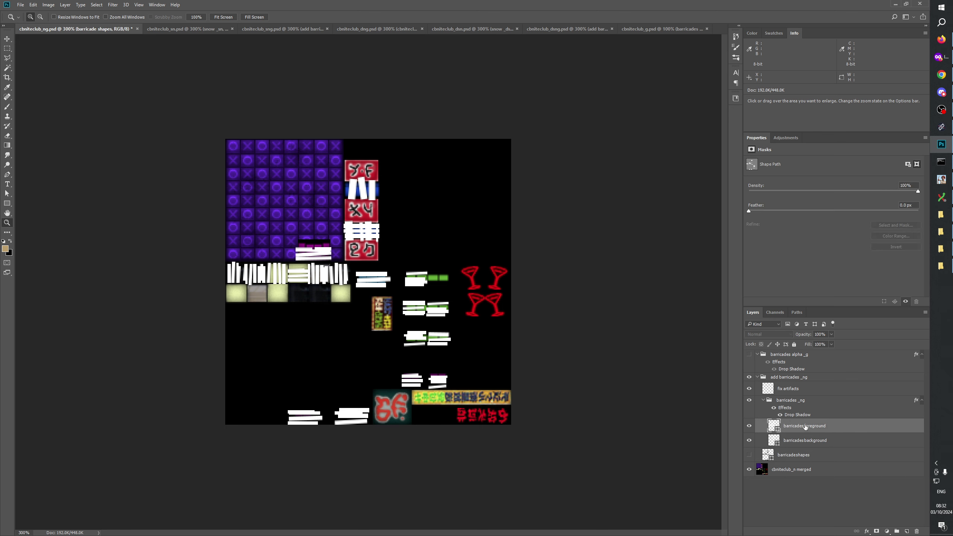
{"action": "left_click", "coordinate": [6, 203]}
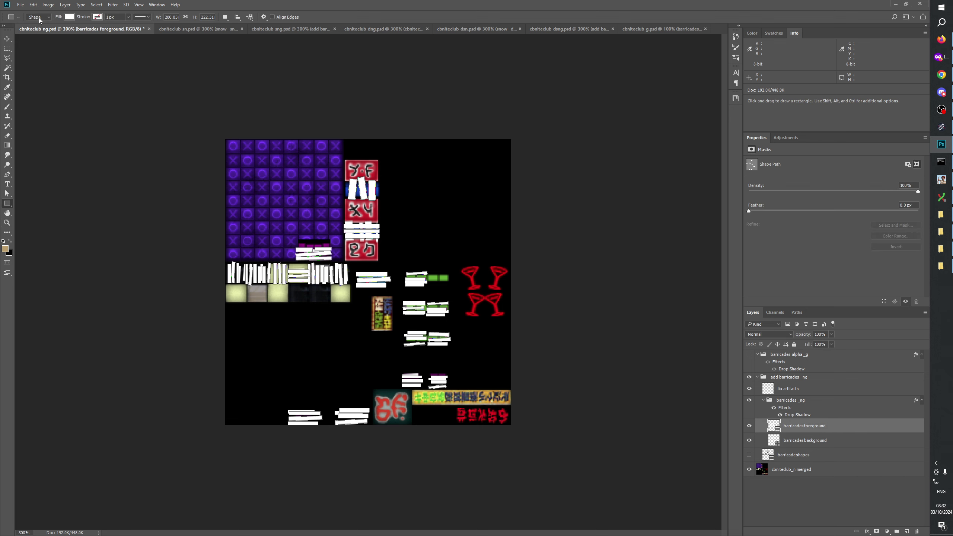
{"action": "left_click", "coordinate": [69, 16]}
{"action": "left_click", "coordinate": [105, 30]}
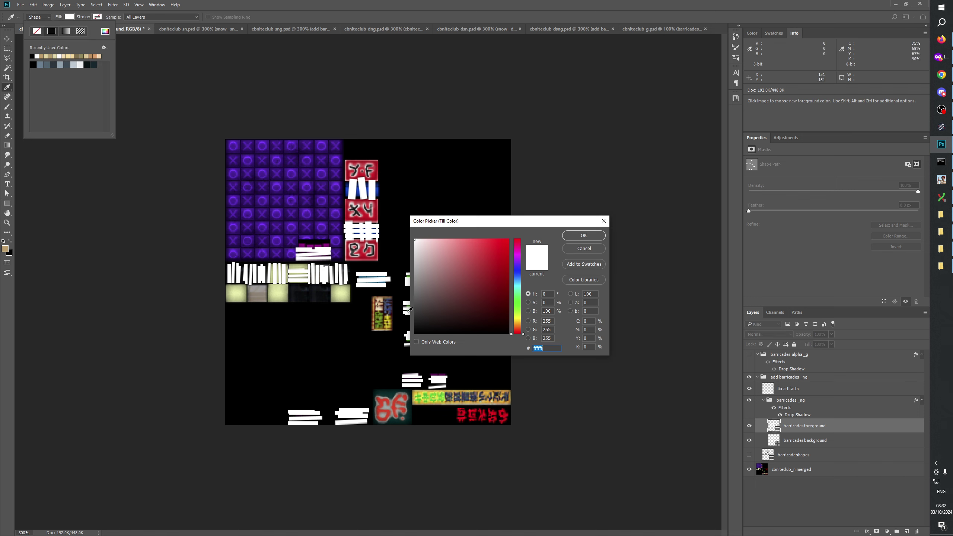
{"action": "left_click", "coordinate": [419, 331]}
{"action": "left_click", "coordinate": [581, 236]}
Change the shape fill of the barricades background layer to black and deselect all layers
{"action": "left_click", "coordinate": [820, 441]}
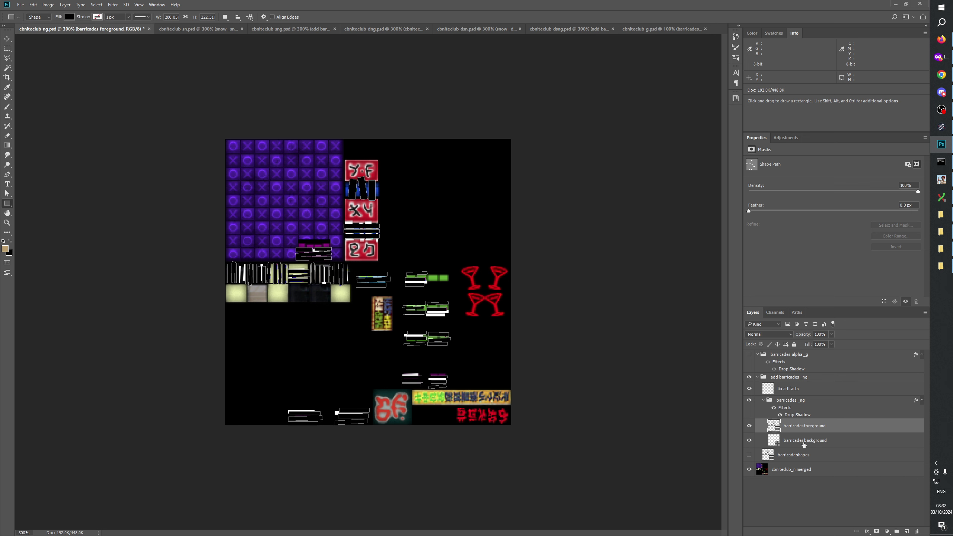
{"action": "left_click", "coordinate": [819, 441]}
{"action": "left_click", "coordinate": [69, 17]}
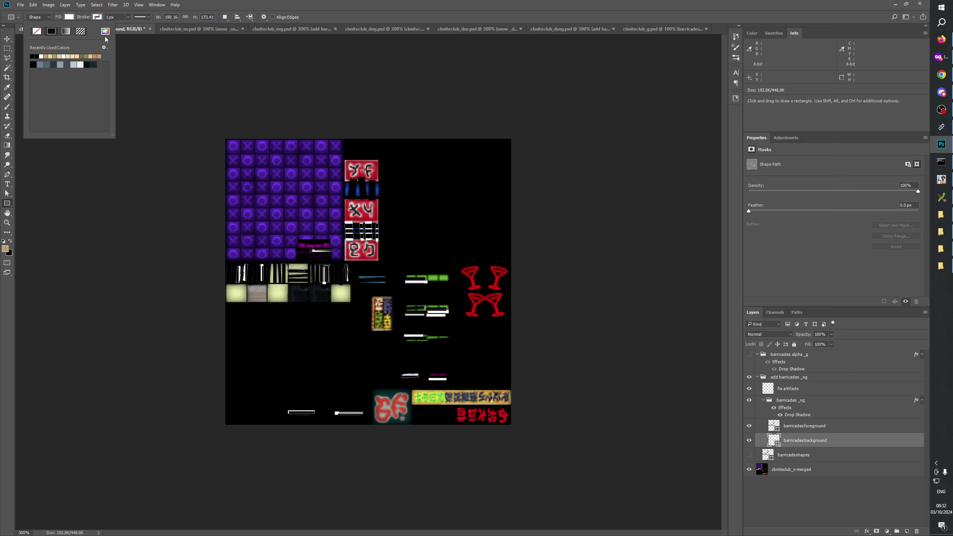
{"action": "left_click", "coordinate": [105, 30]}
{"action": "left_click_drag", "start_coordinate": [416, 330], "coordinate": [383, 354]}
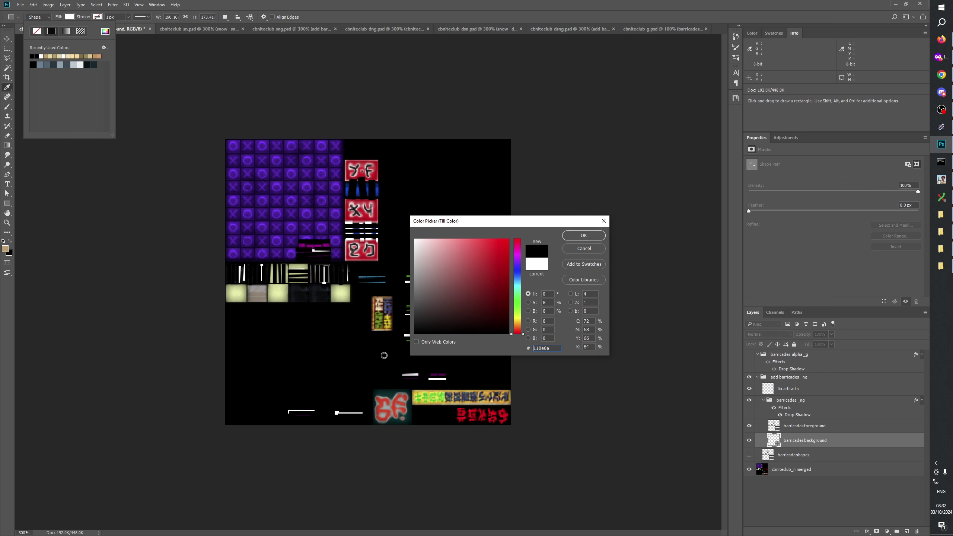
{"action": "left_click", "coordinate": [583, 235]}
{"action": "left_click", "coordinate": [782, 502]}
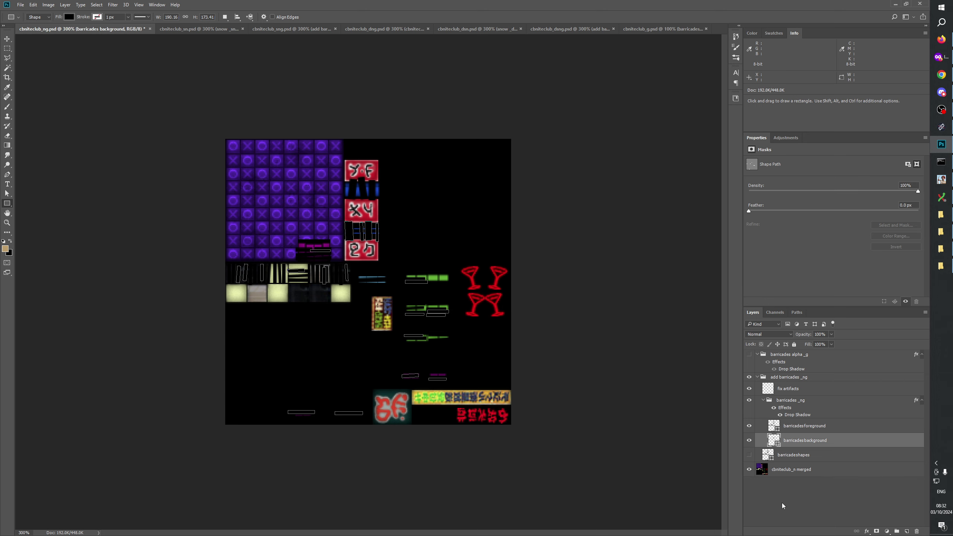
{"action": "left_click", "coordinate": [787, 497]}
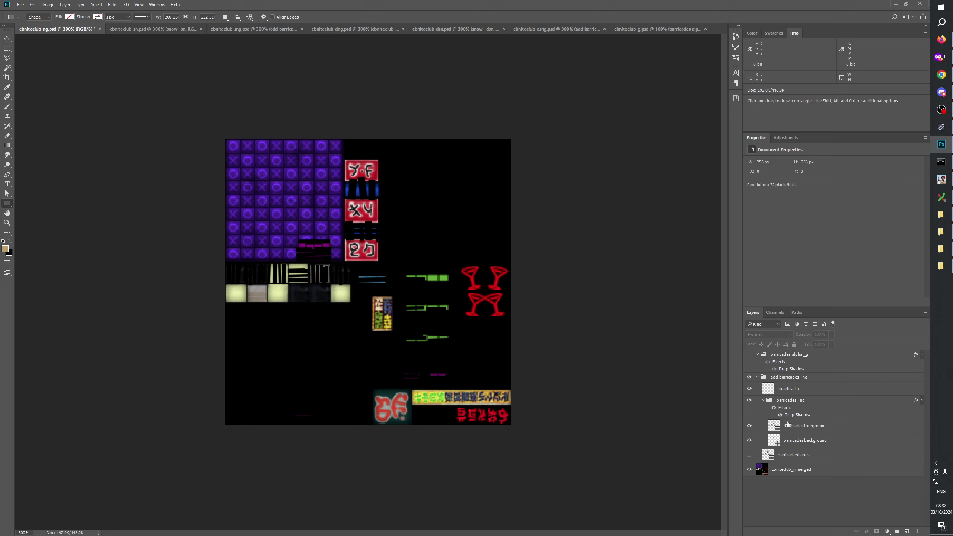
Examine the darkened barricades across the night texture, comparing it with the fix artifacts layer hidden and shown
{"action": "left_click", "coordinate": [749, 390]}
{"action": "left_click", "coordinate": [750, 390]}
{"action": "left_click", "coordinate": [7, 223]}
{"action": "left_click", "coordinate": [397, 338]}
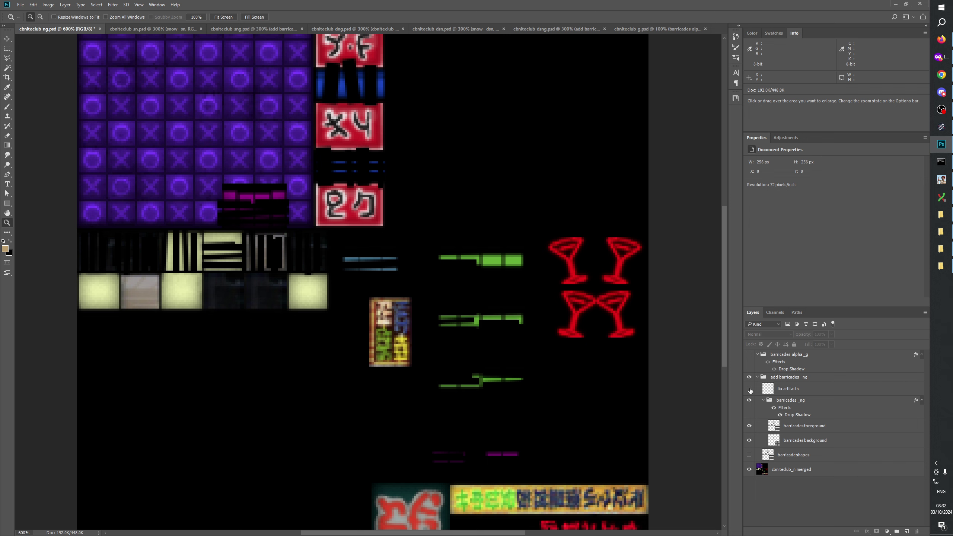
{"action": "scroll", "coordinate": [559, 319], "scroll_direction": "down", "scroll_amount": 2}
{"action": "scroll", "coordinate": [570, 251], "scroll_direction": "down", "scroll_amount": 5}
{"action": "scroll", "coordinate": [570, 251], "scroll_direction": "left", "scroll_amount": 2}
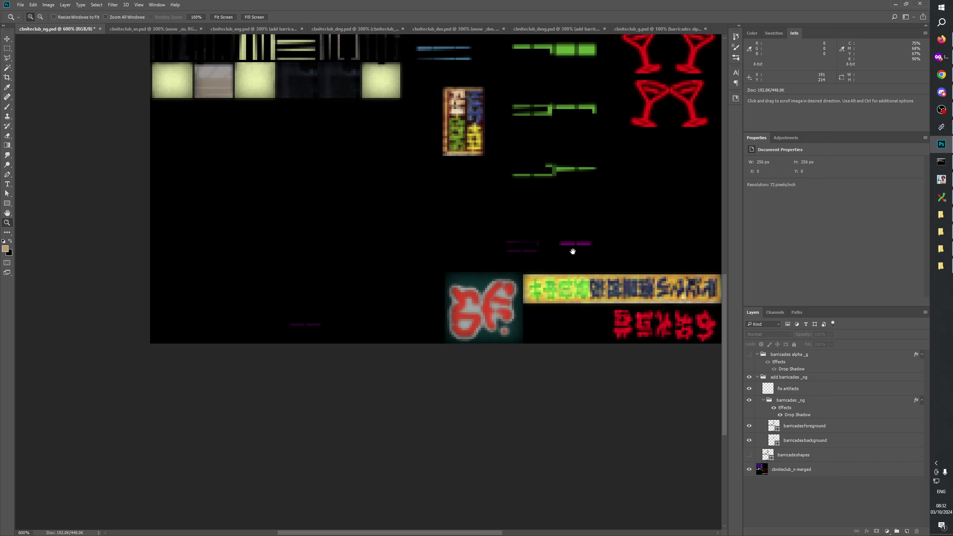
{"action": "scroll", "coordinate": [570, 251], "scroll_direction": "up", "scroll_amount": 5}
Add a Levels adjustment layer and place it at the very top of the layer stack, above the barricades alpha _g group
{"action": "left_click", "coordinate": [798, 354]}
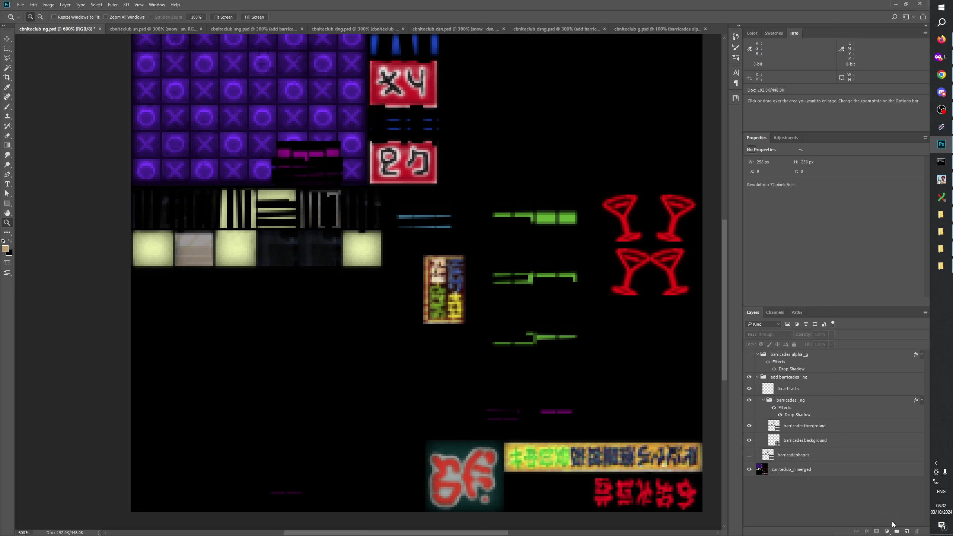
{"action": "left_click", "coordinate": [887, 531]}
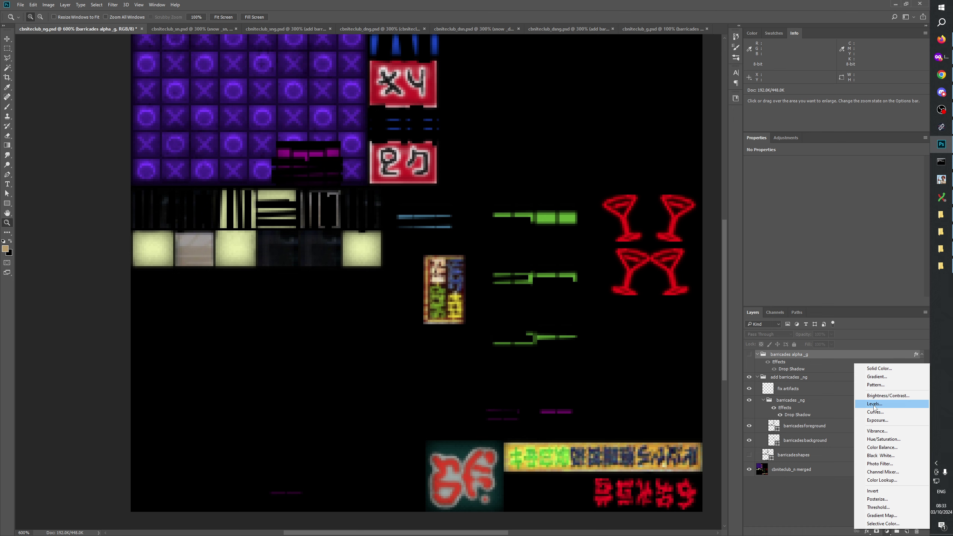
{"action": "left_click", "coordinate": [874, 404]}
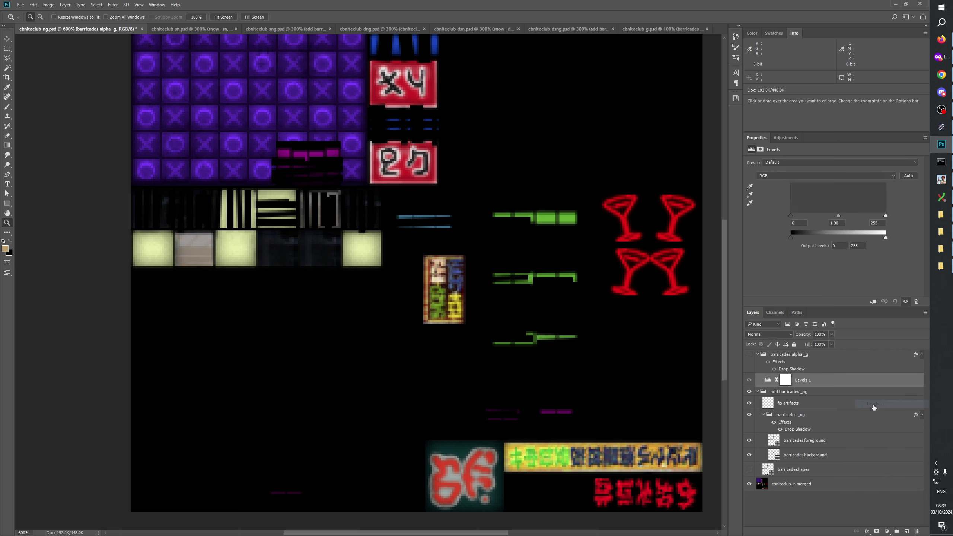
{"action": "left_click_drag", "start_coordinate": [817, 386], "coordinate": [806, 352]}
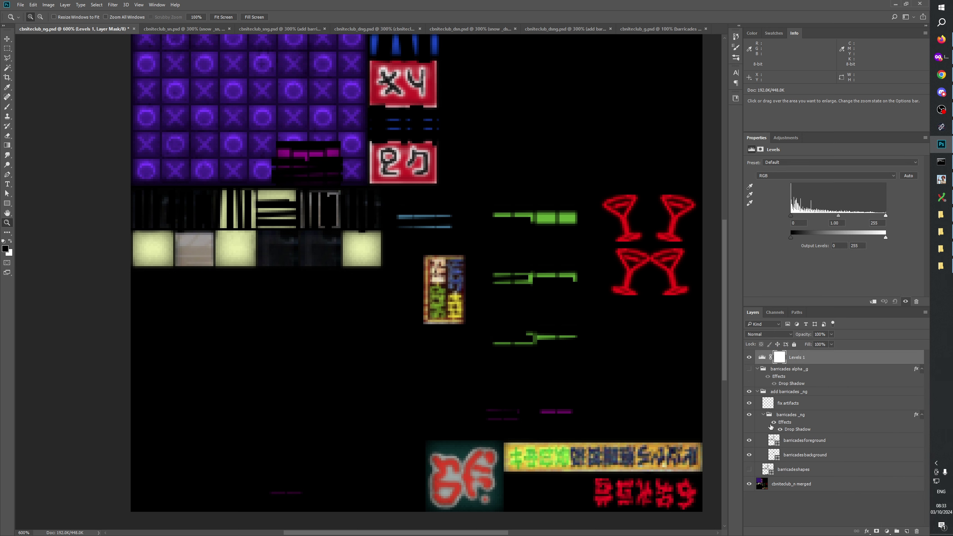
Load the fix artifacts layer's contents as a selection and inspect which areas of the texture it covers
{"action": "left_click_drag", "start_coordinate": [769, 404], "coordinate": [787, 407]}
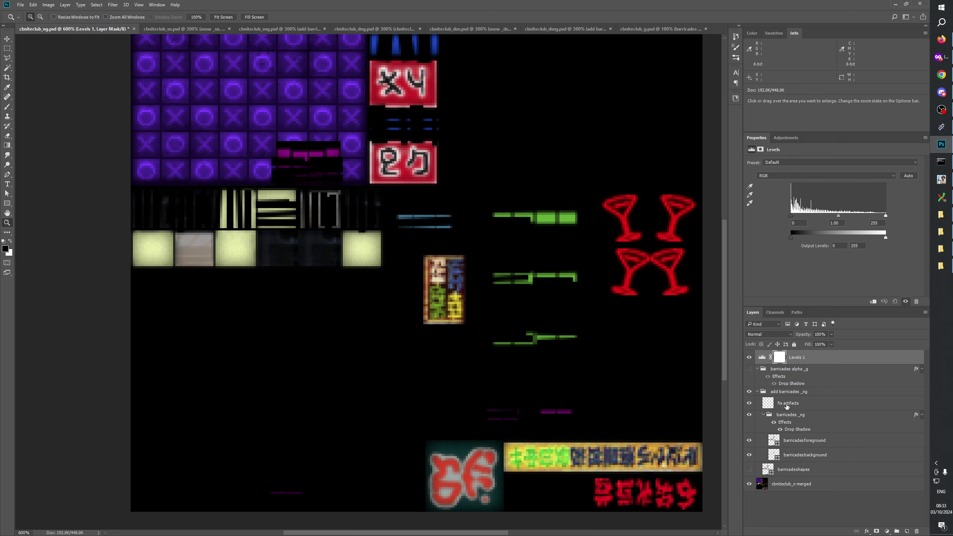
{"action": "left_click", "coordinate": [768, 404], "text": "ctrl"}
{"action": "scroll", "coordinate": [525, 300], "scroll_direction": "up", "scroll_amount": 5}
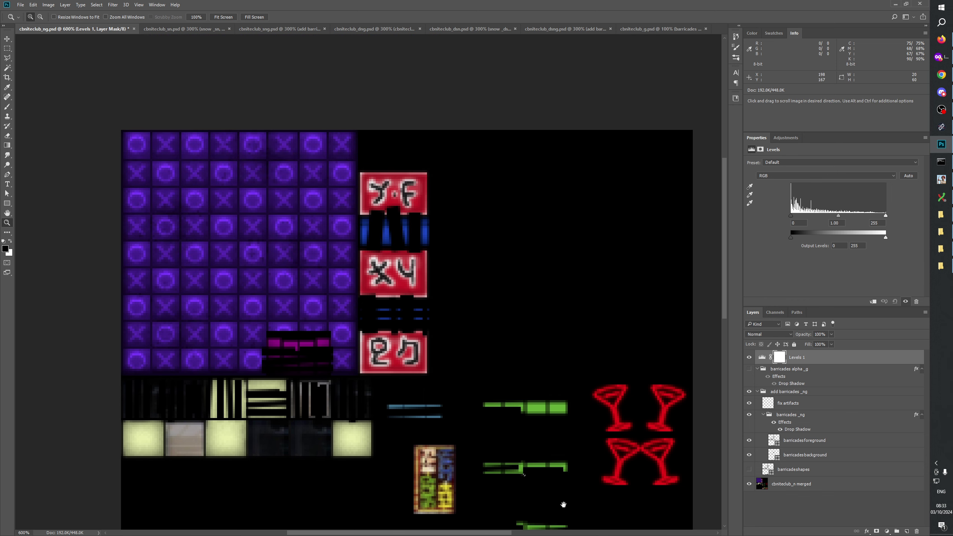
{"action": "scroll", "coordinate": [337, 225], "scroll_direction": "down", "scroll_amount": 6}
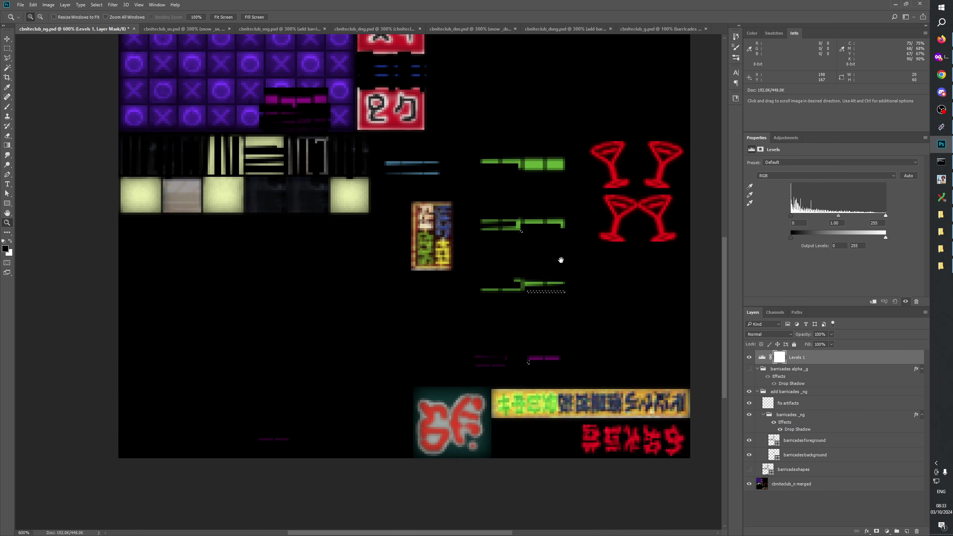
{"action": "left_click", "coordinate": [7, 49]}
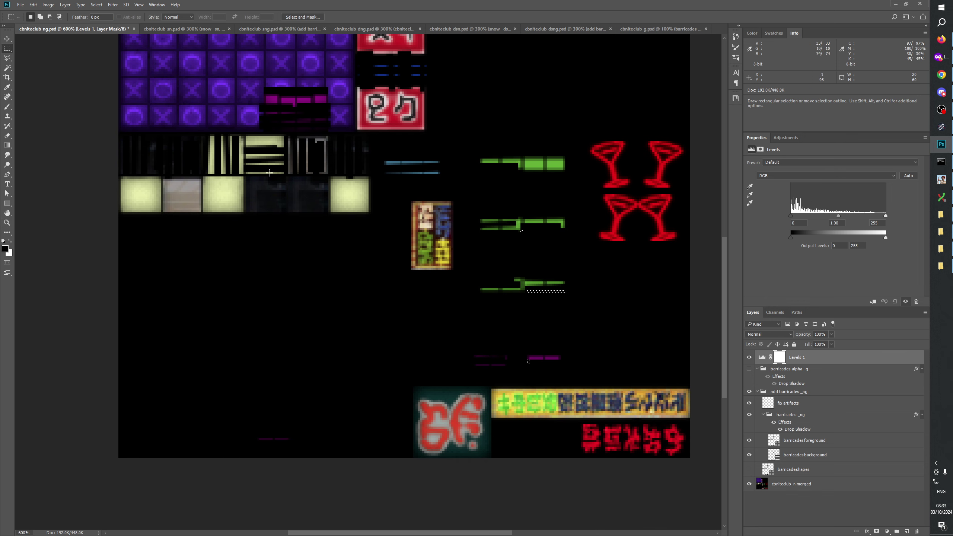
Brighten the midtones of the Levels 1 adjustment to 5.98, toggling the fix artifacts layer beforehand as a check
{"action": "left_click", "coordinate": [760, 357]}
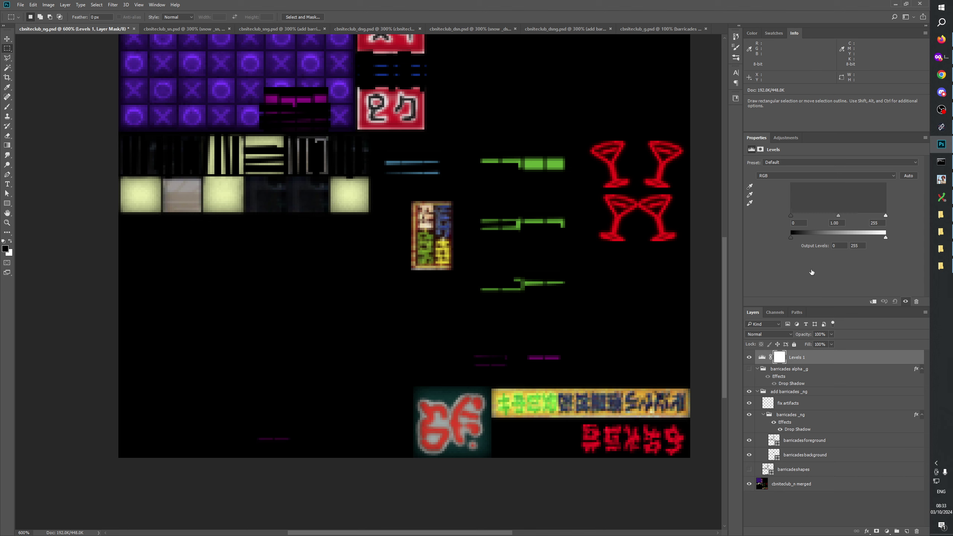
{"action": "left_click", "coordinate": [749, 404]}
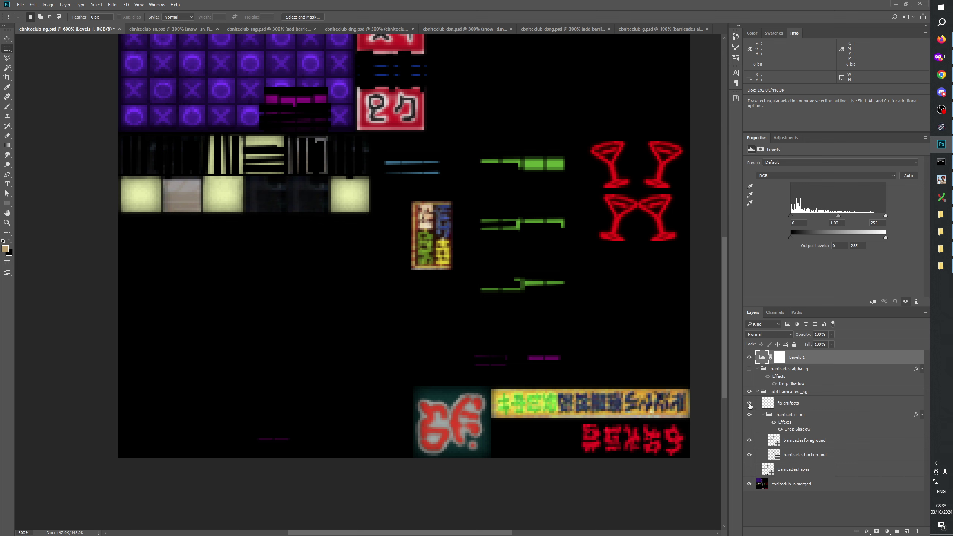
{"action": "left_click", "coordinate": [749, 404]}
{"action": "left_click_drag", "start_coordinate": [838, 216], "coordinate": [791, 216]}
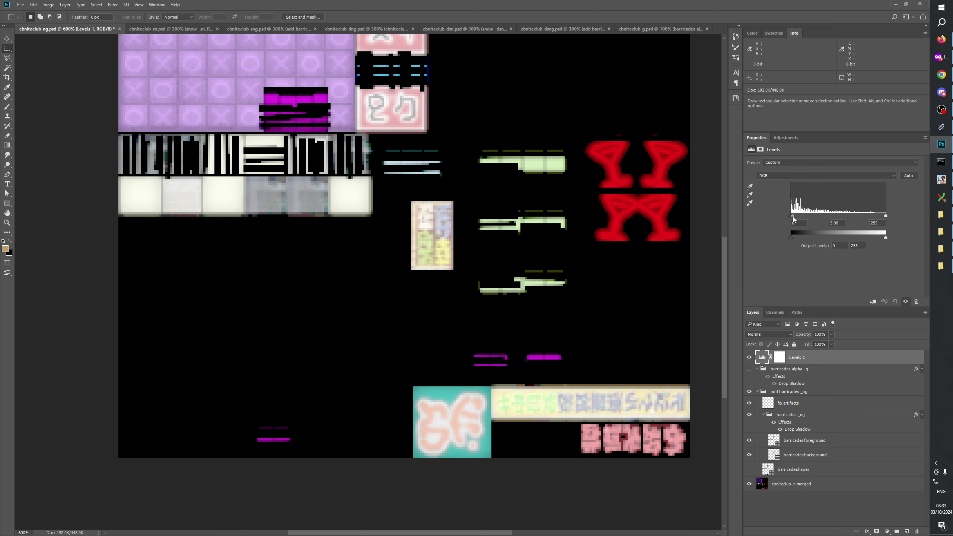
Compare the brightened texture with the add barricades _ng group hidden and shown, checking the windows and signs for leftover artifacts
{"action": "left_click_drag", "start_coordinate": [597, 279], "coordinate": [594, 370]}
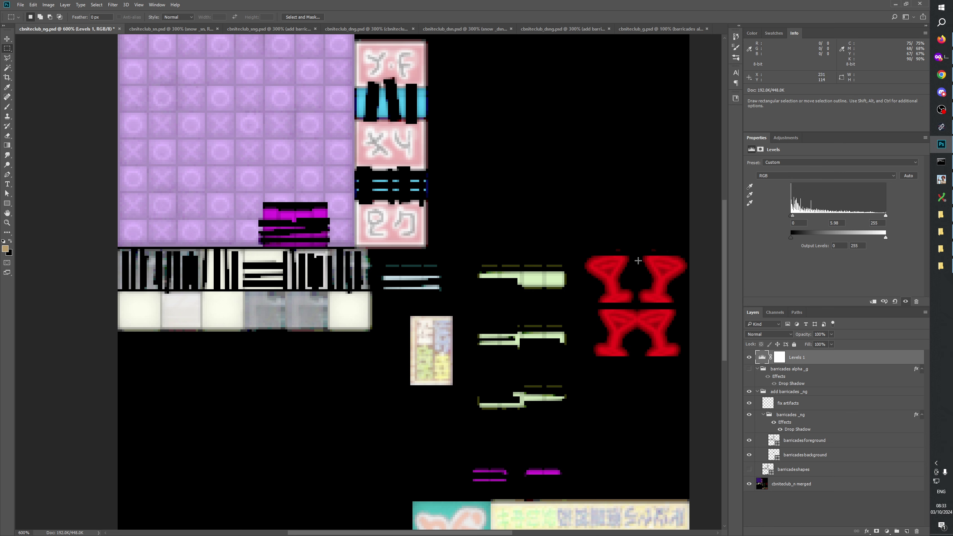
{"action": "left_click", "coordinate": [748, 391]}
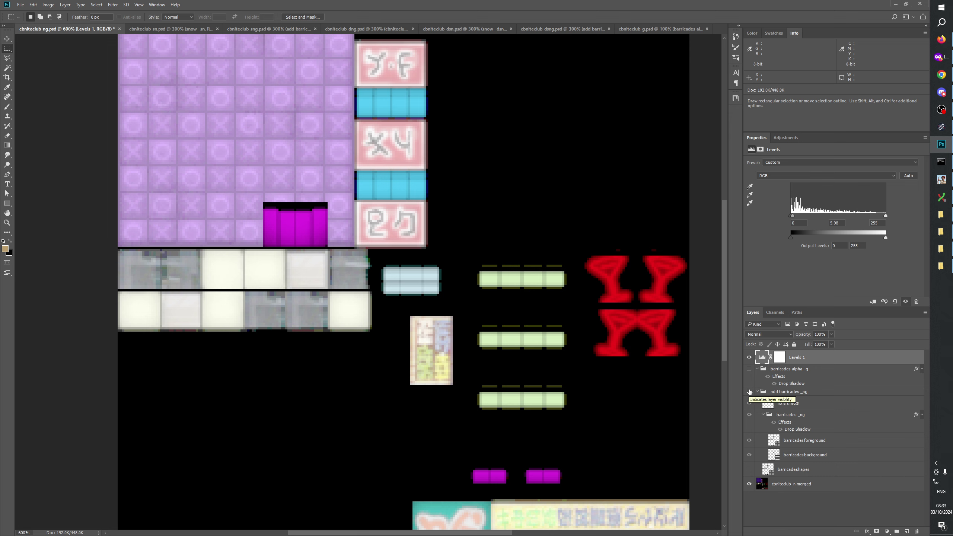
{"action": "left_click", "coordinate": [749, 391]}
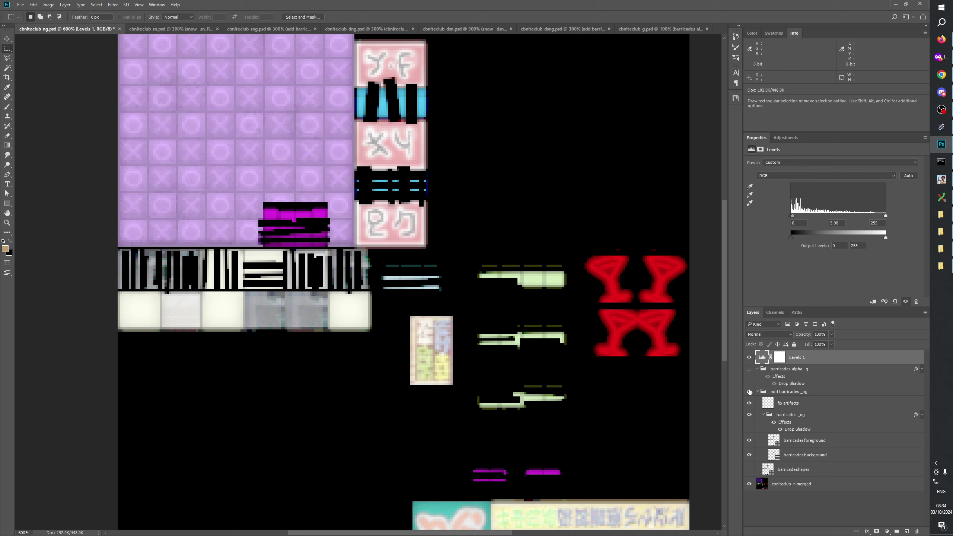
{"action": "left_click", "coordinate": [748, 391]}
{"action": "left_click", "coordinate": [749, 391]}
{"action": "left_click", "coordinate": [749, 391]}
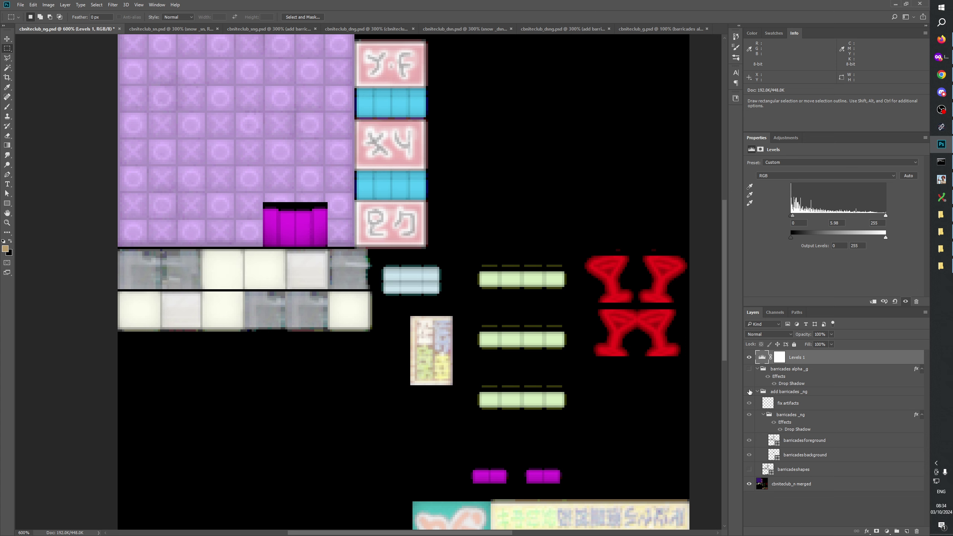
{"action": "left_click", "coordinate": [749, 392]}
{"action": "left_click", "coordinate": [748, 391]}
{"action": "left_click", "coordinate": [749, 392]}
{"action": "left_click", "coordinate": [749, 392]}
{"action": "left_click", "coordinate": [748, 392]}
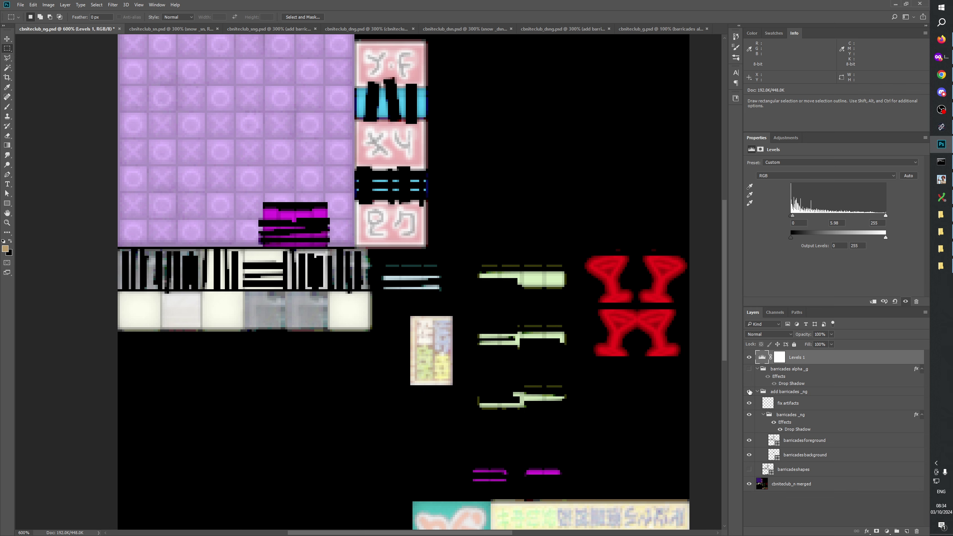
{"action": "left_click", "coordinate": [748, 392]}
{"action": "left_click", "coordinate": [748, 392]}
{"action": "left_click", "coordinate": [749, 391]}
{"action": "left_click", "coordinate": [749, 392]}
{"action": "left_click", "coordinate": [748, 391]}
{"action": "left_click", "coordinate": [749, 391]}
Check the lower part of the texture with the Levels 1 adjustment and the add barricades _ng group each switched off and on
{"action": "left_click_drag", "start_coordinate": [617, 427], "coordinate": [625, 230]}
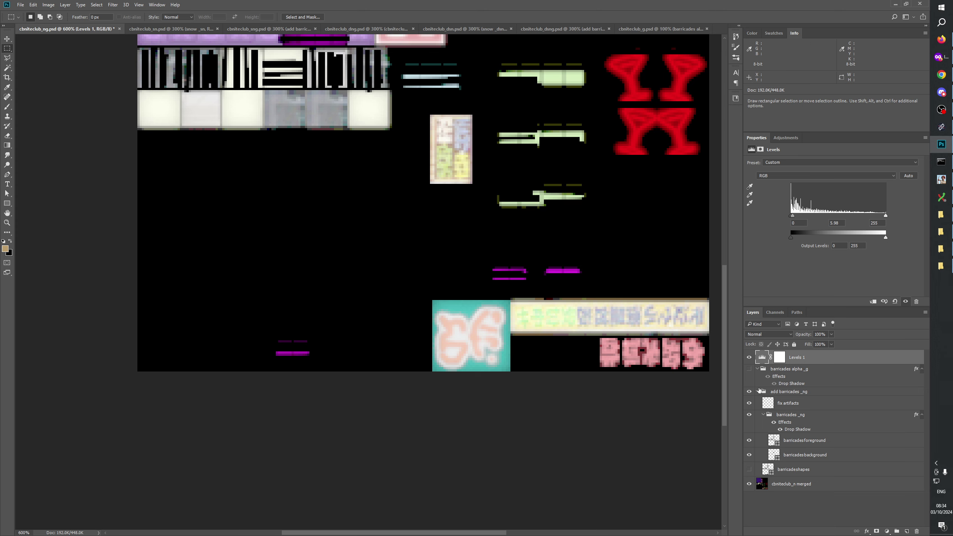
{"action": "left_click", "coordinate": [749, 358]}
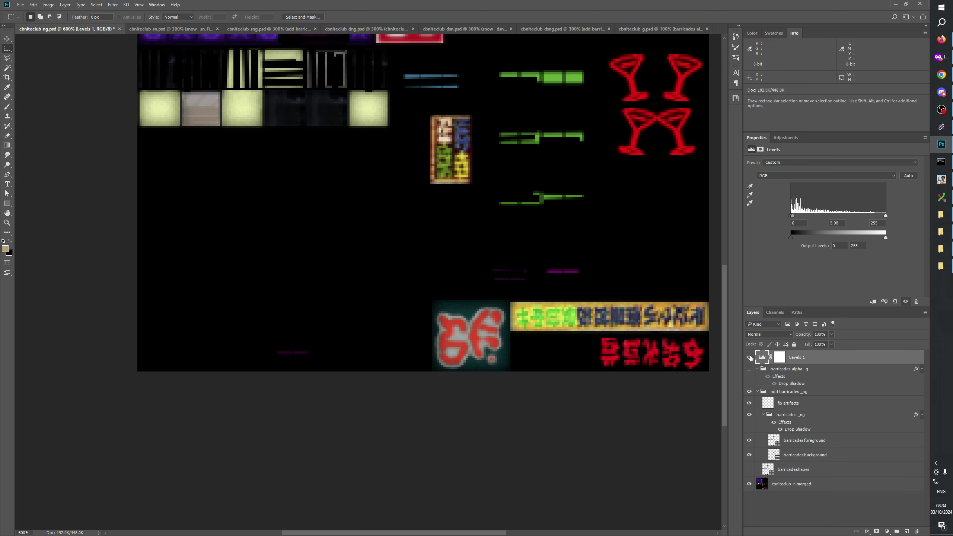
{"action": "left_click", "coordinate": [749, 358]}
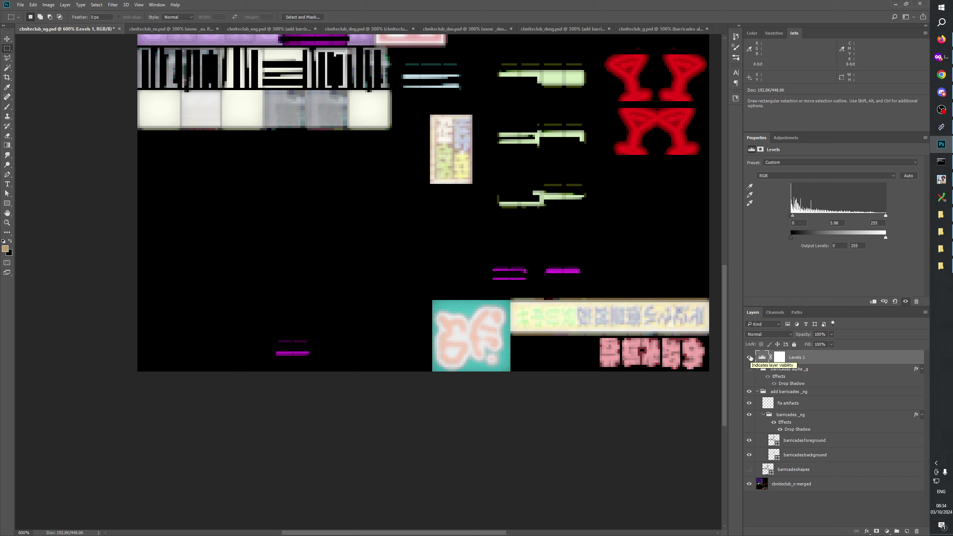
{"action": "left_click", "coordinate": [749, 391]}
{"action": "left_click", "coordinate": [749, 391]}
Switch to cbniteclub_g.psd, inspect its lower windows and signs up close with the _alpha _g group shown and hidden, and collapse that group
{"action": "left_click", "coordinate": [652, 31]}
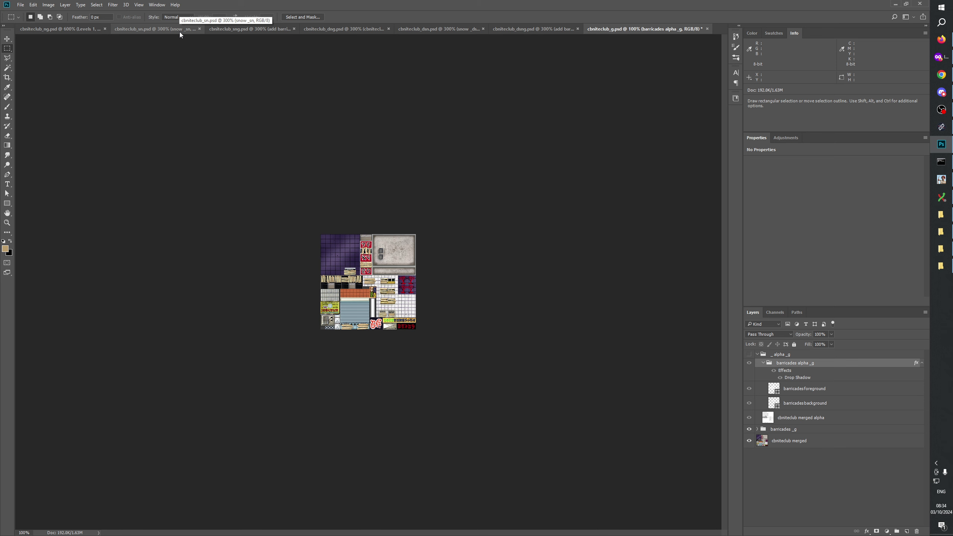
{"action": "left_click", "coordinate": [7, 222]}
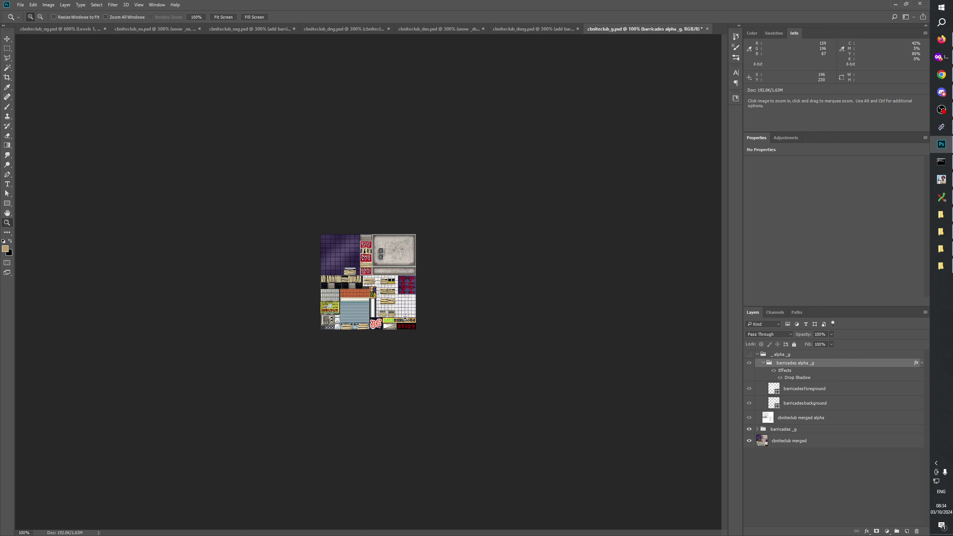
{"action": "left_click_drag", "start_coordinate": [377, 310], "coordinate": [405, 332]}
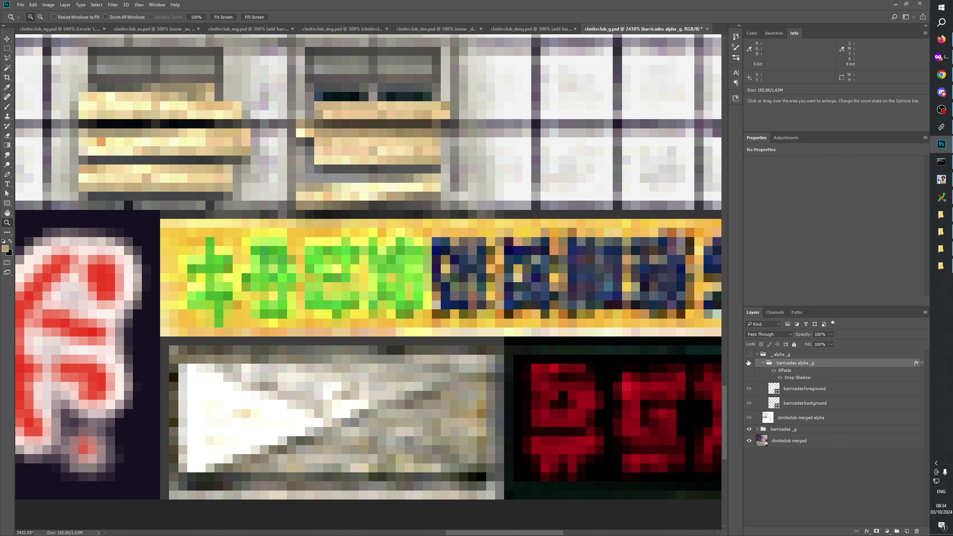
{"action": "left_click", "coordinate": [748, 363]}
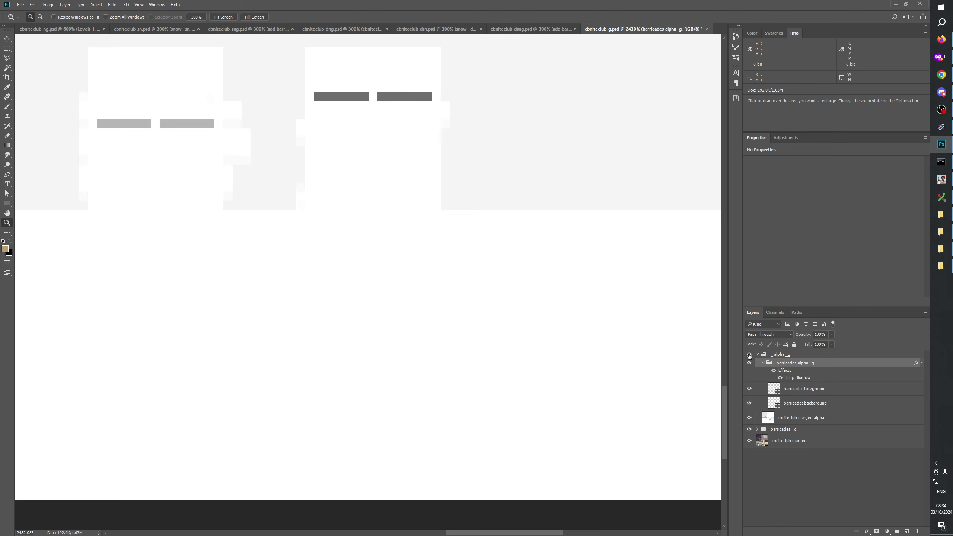
{"action": "left_click", "coordinate": [749, 355]}
{"action": "left_click", "coordinate": [756, 354]}
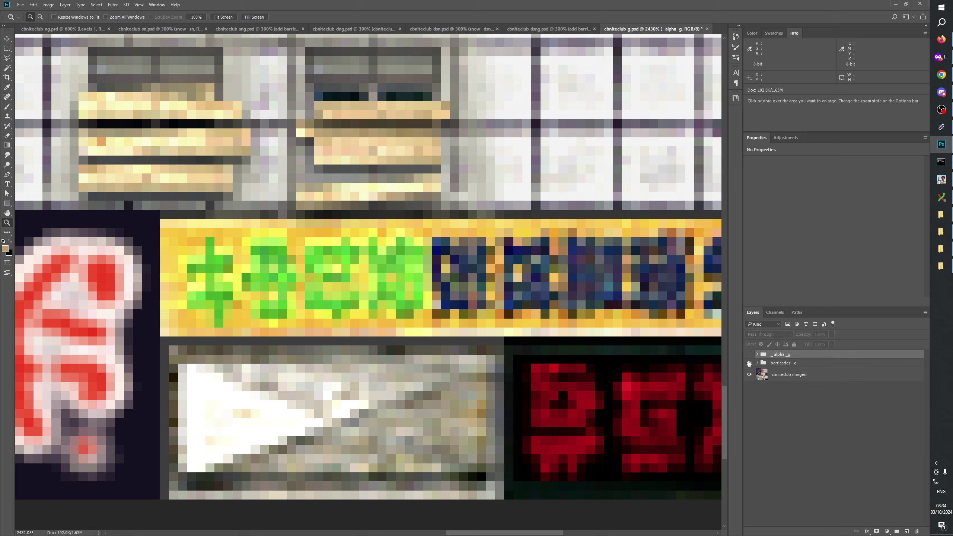
Compare the lower windows and signs with the barricades _g group hidden and shown
{"action": "left_click", "coordinate": [749, 362]}
{"action": "left_click", "coordinate": [749, 363]}
{"action": "left_click", "coordinate": [748, 363]}
{"action": "left_click", "coordinate": [749, 363]}
{"action": "left_click", "coordinate": [748, 362]}
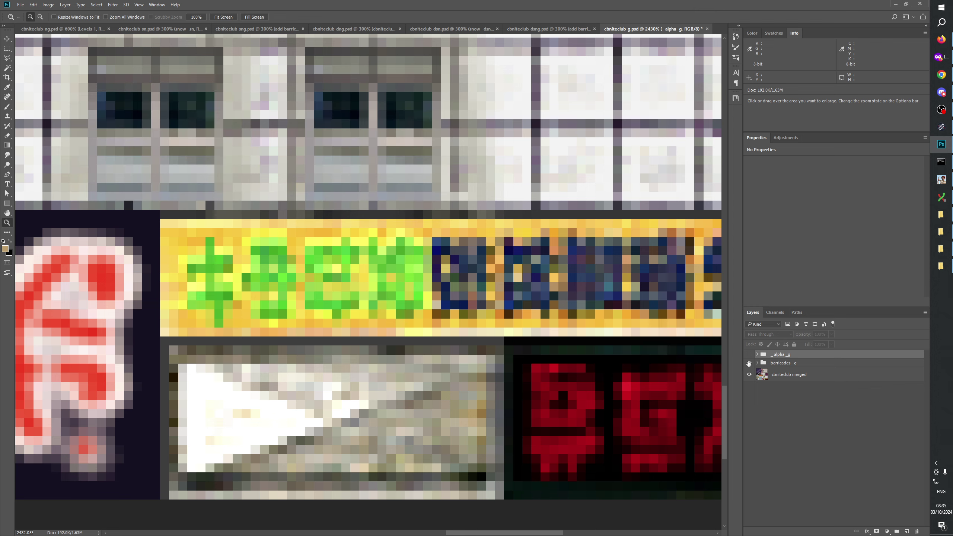
{"action": "left_click", "coordinate": [748, 363]}
Expand the barricades _g group in cbniteclub_g.psd to reveal its removal, foreground and background masks
{"action": "right_click", "coordinate": [521, 281]}
{"action": "left_click", "coordinate": [543, 295]}
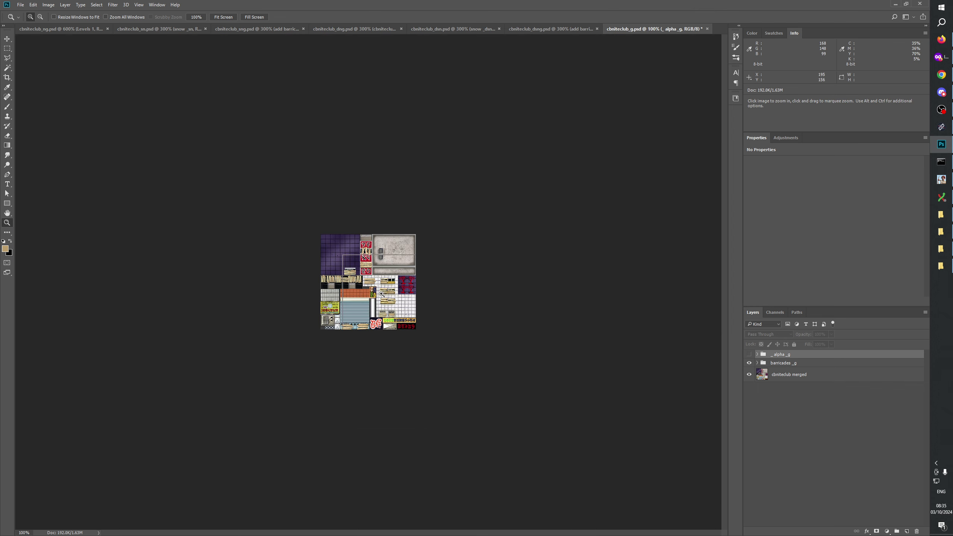
{"action": "left_click", "coordinate": [369, 288]}
{"action": "left_click", "coordinate": [368, 296]}
{"action": "left_click", "coordinate": [369, 302]}
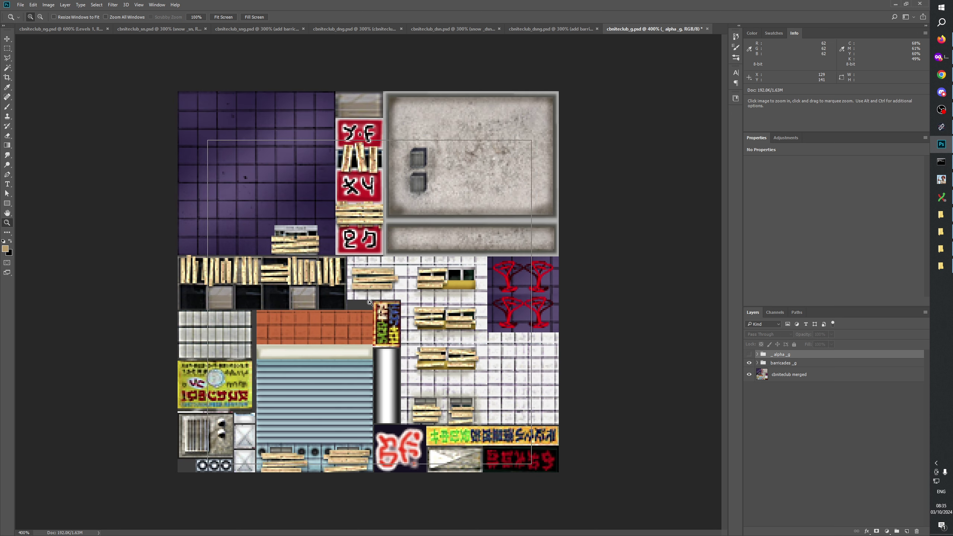
{"action": "left_click", "coordinate": [369, 302]}
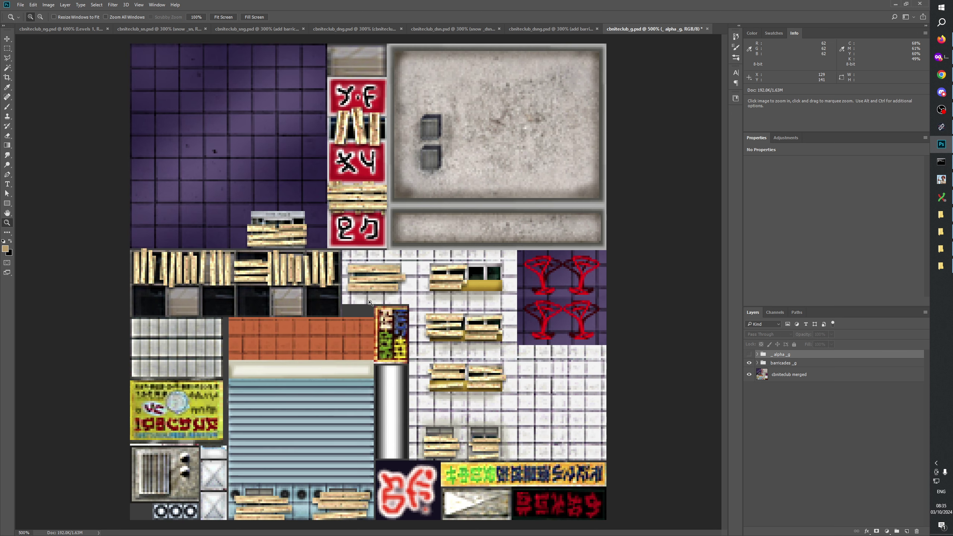
{"action": "left_click", "coordinate": [757, 363]}
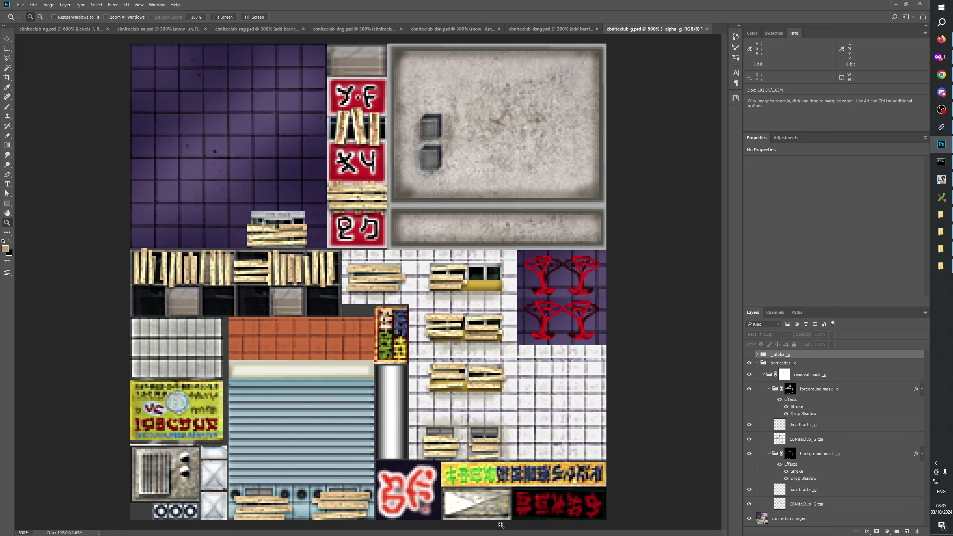
Open cbniteclub_sg.psd, cbniteclub_dg.psd and cbniteclub_dsg.psd together from the GenerateMip folder
{"action": "left_click", "coordinate": [943, 249]}
{"action": "left_click", "coordinate": [942, 250]}
{"action": "left_click", "coordinate": [944, 234]}
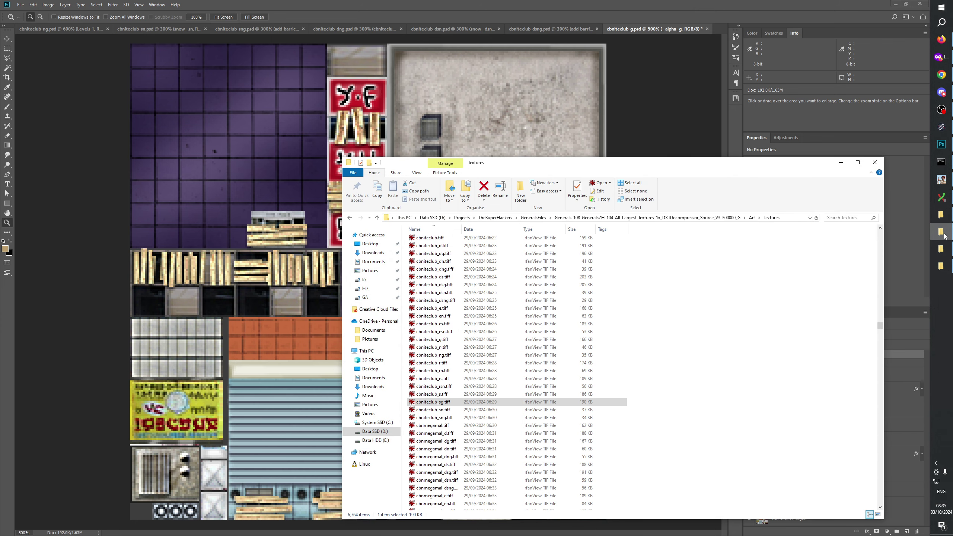
{"action": "left_click", "coordinate": [941, 216]}
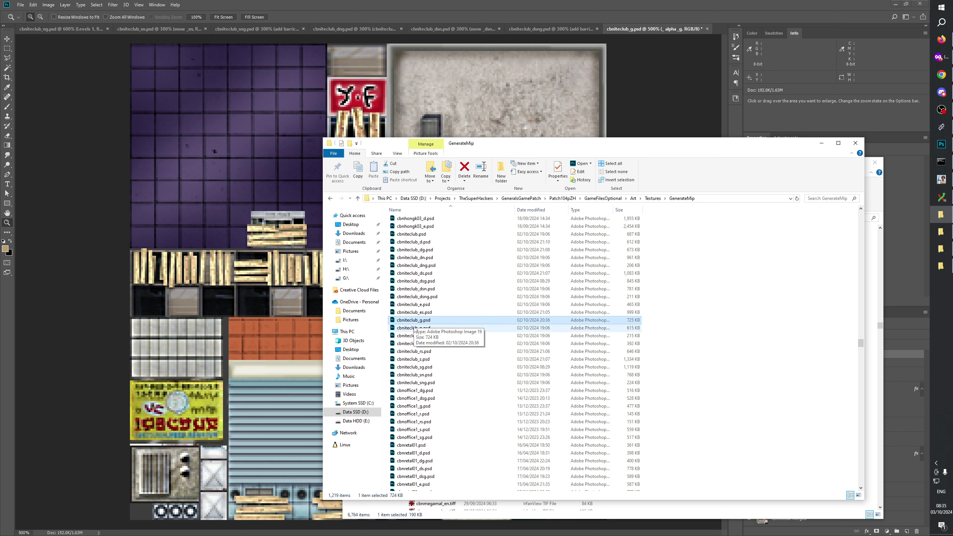
{"action": "left_click", "coordinate": [422, 367]}
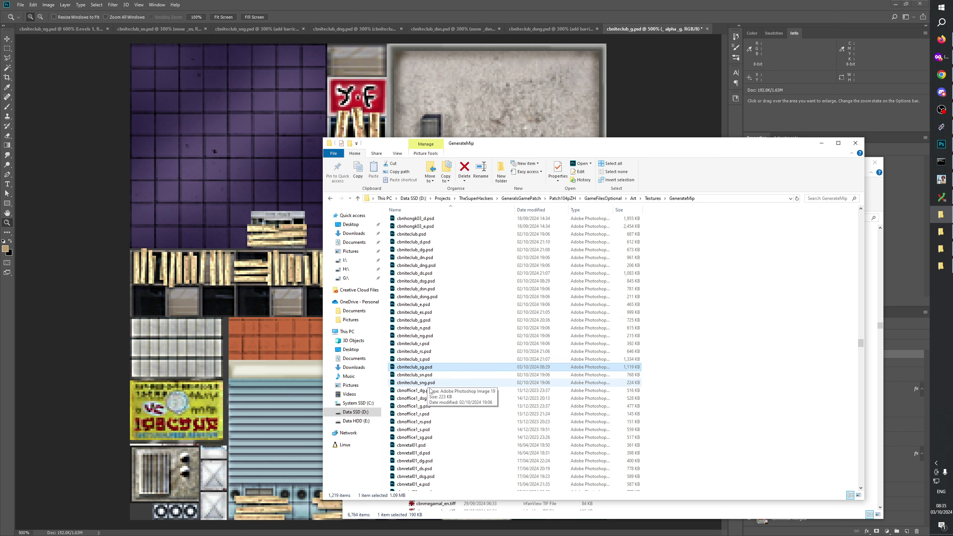
{"action": "left_click", "coordinate": [417, 249], "text": "ctrl"}
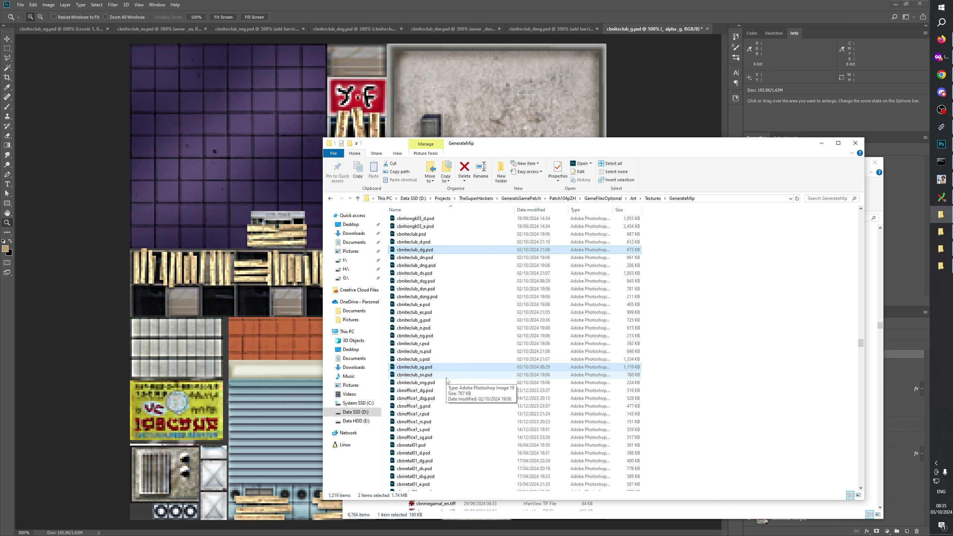
{"action": "left_click", "coordinate": [416, 280], "text": "ctrl"}
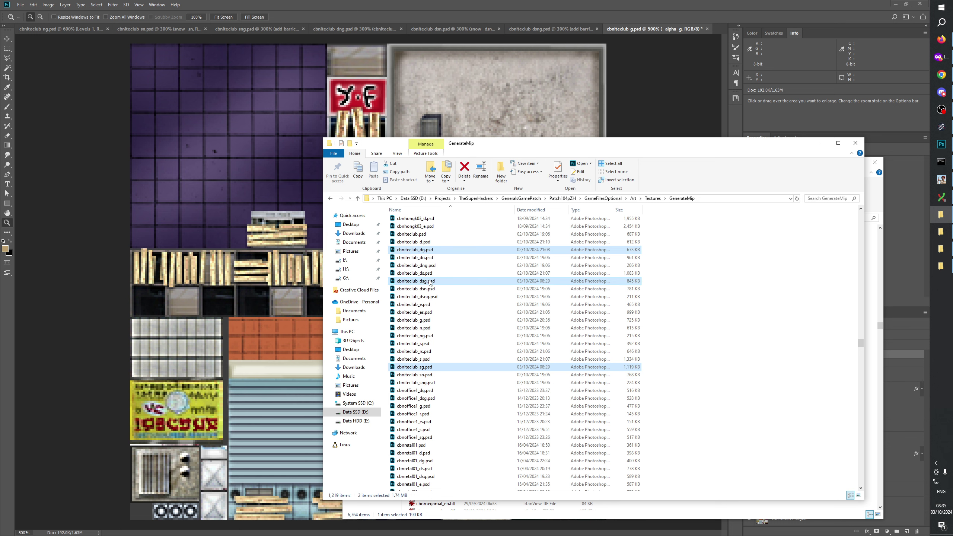
{"action": "key", "text": "Return"}
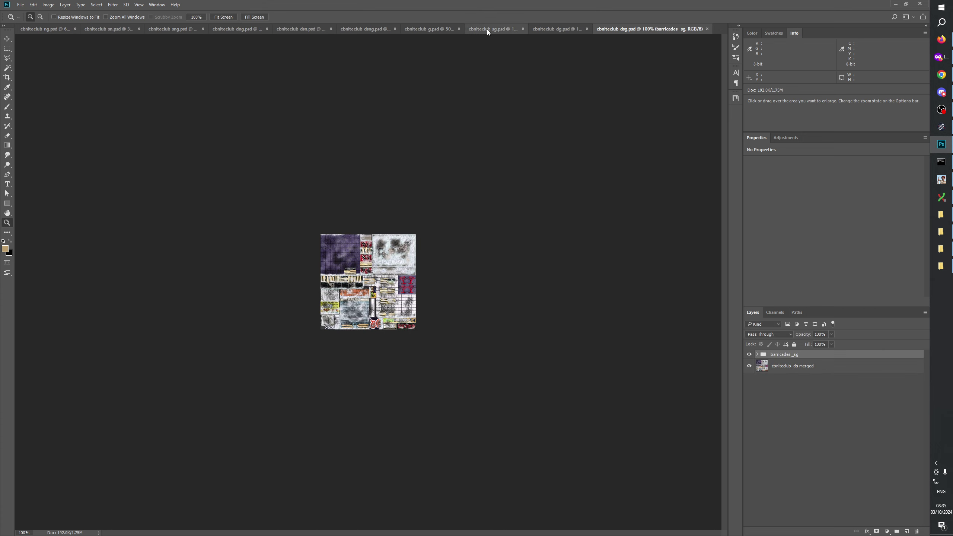
View cbniteclub_sg.psd and reorder the open documents so it comes after cbniteclub_dg.psd
{"action": "left_click", "coordinate": [484, 30]}
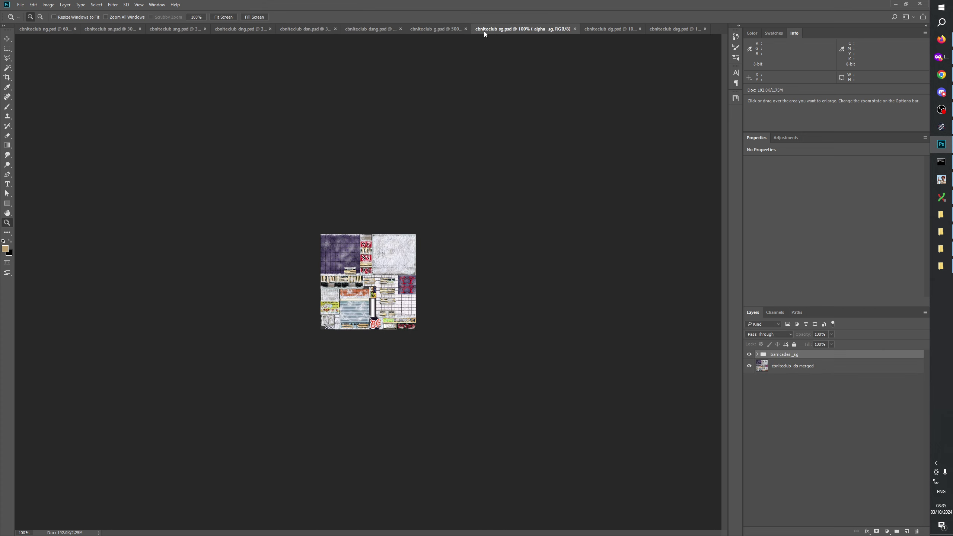
{"action": "left_click", "coordinate": [385, 280]}
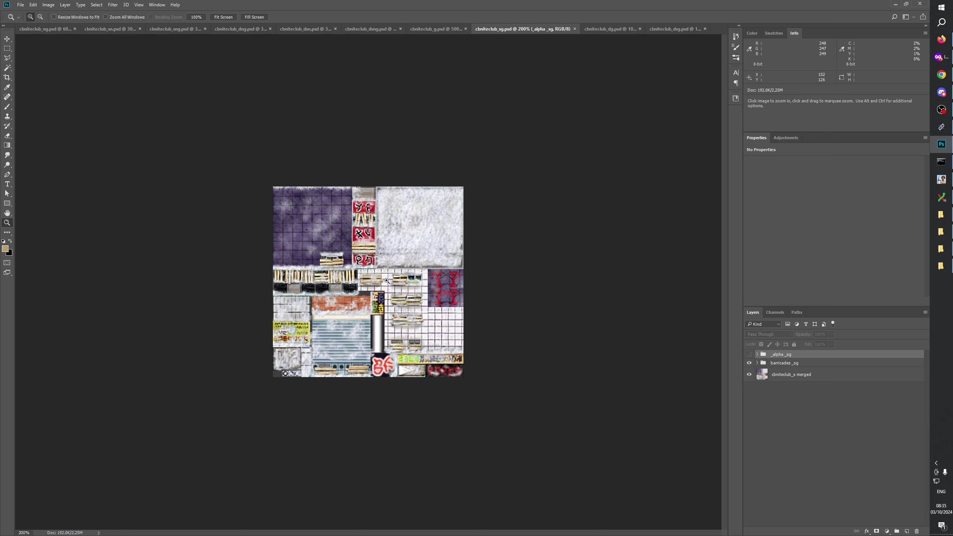
{"action": "key", "text": "ctrl+plus"}
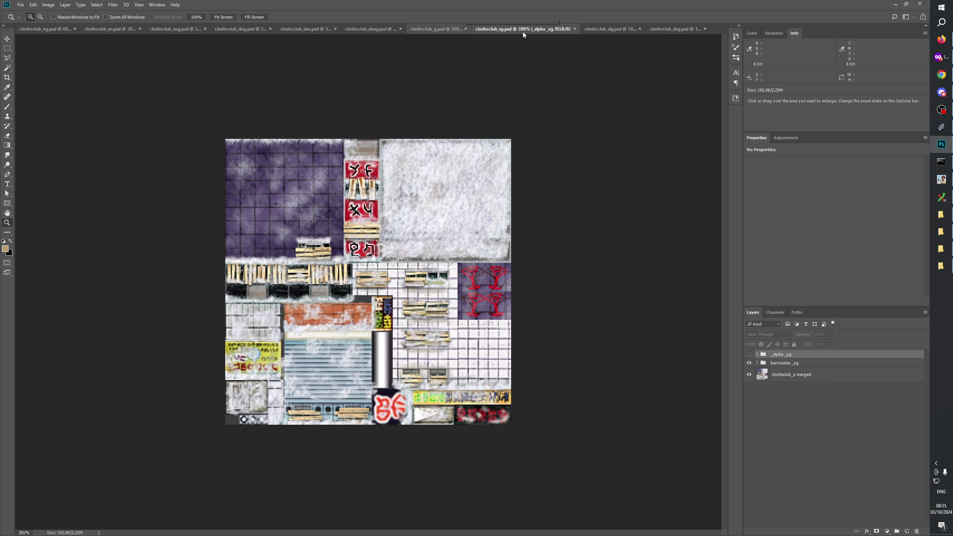
{"action": "left_click_drag", "start_coordinate": [522, 31], "coordinate": [588, 28]}
In cbniteclub_g.psd, fill a 40 × 5 px area over the yellow sign's upper left part with black on the removal mask _g
{"action": "left_click", "coordinate": [444, 29]}
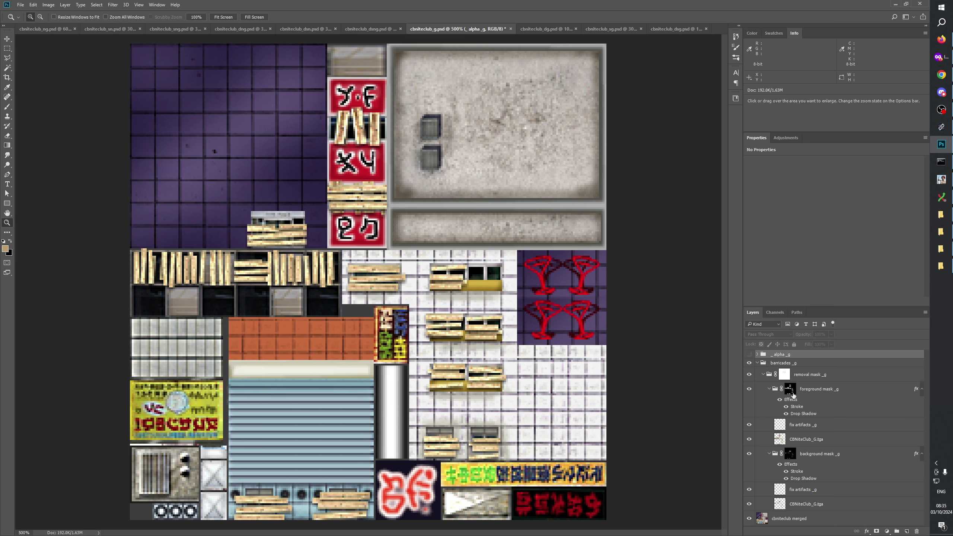
{"action": "left_click", "coordinate": [784, 373]}
{"action": "left_click", "coordinate": [513, 506]}
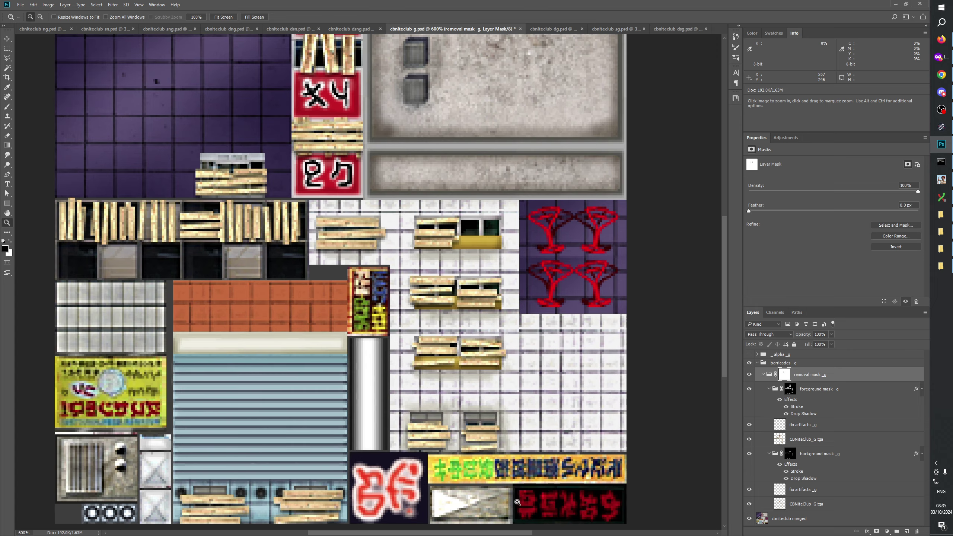
{"action": "key", "text": "m"}
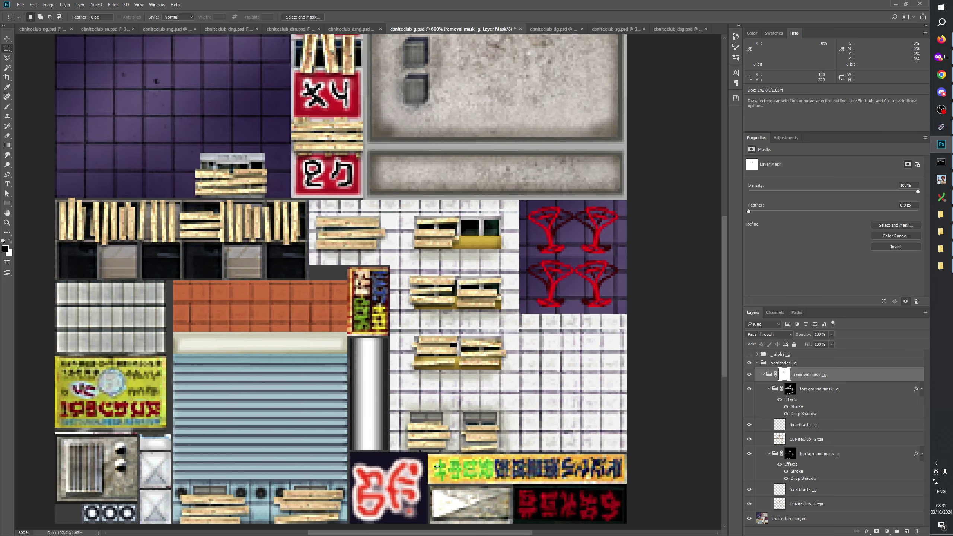
{"action": "left_click_drag", "start_coordinate": [428, 464], "coordinate": [516, 455]}
{"action": "left_click", "coordinate": [535, 456]}
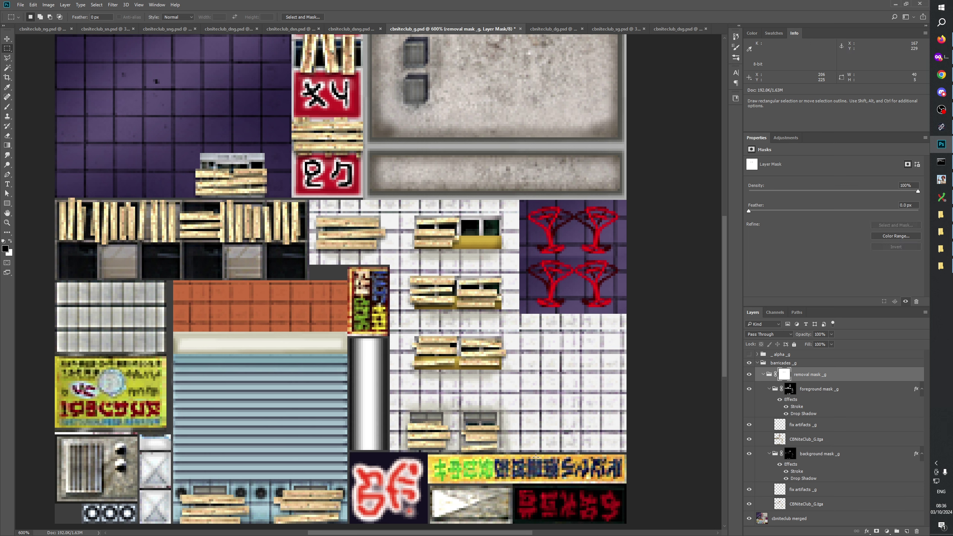
{"action": "left_click", "coordinate": [784, 375], "text": "alt"}
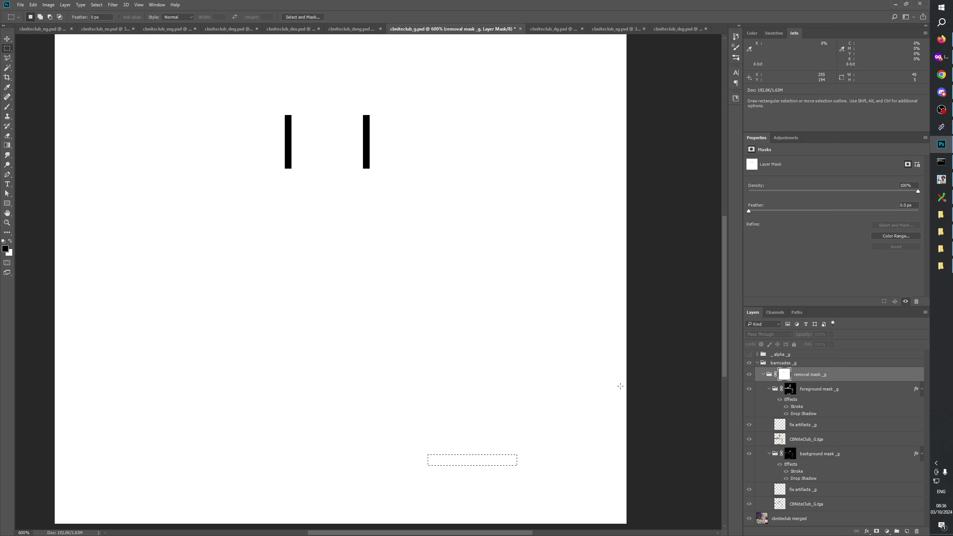
{"action": "key", "text": "alt+BackSpace"}
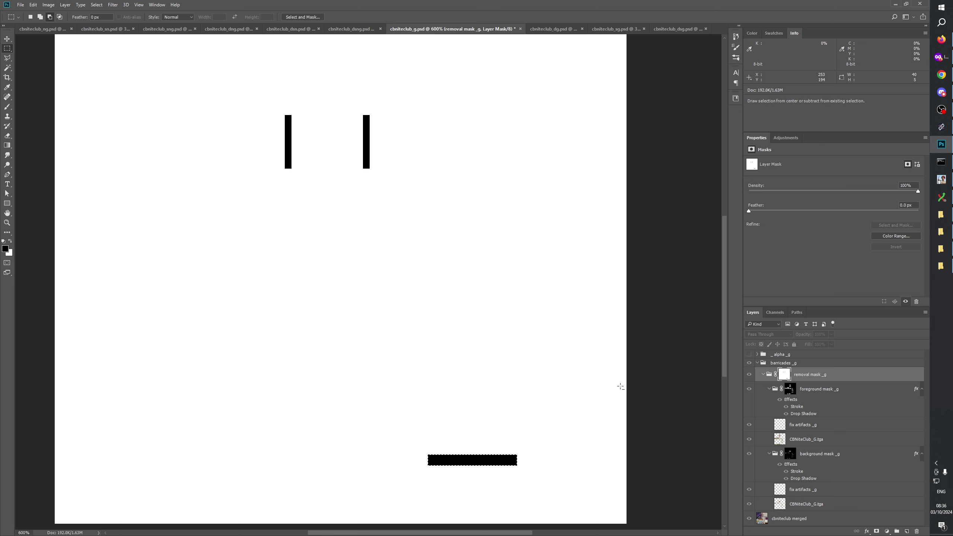
{"action": "left_click", "coordinate": [449, 403]}
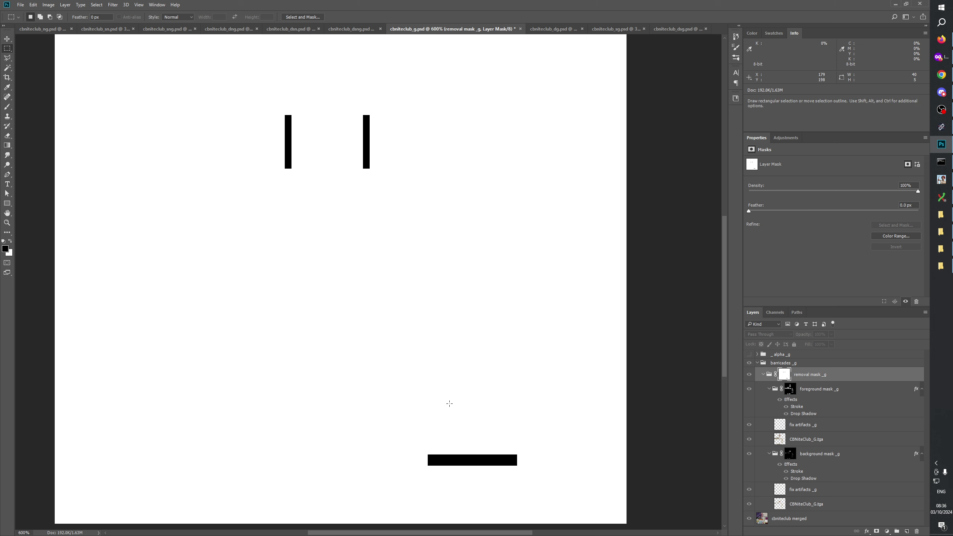
Check the masked texture, copy the entire removal mask _g, and return to the image with the barricades _g group collapsed
{"action": "left_click", "coordinate": [749, 375]}
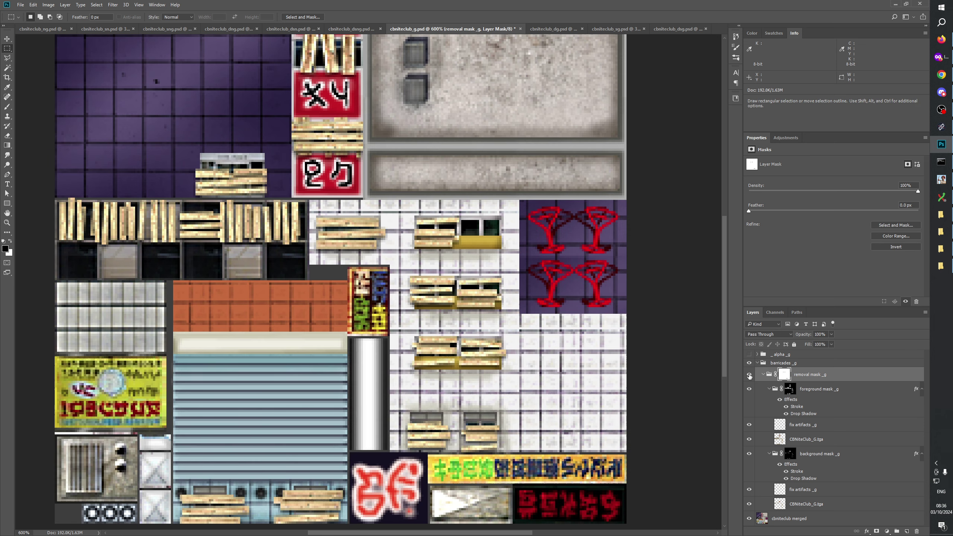
{"action": "right_click", "coordinate": [783, 375]}
{"action": "left_click", "coordinate": [798, 379]}
{"action": "left_click", "coordinate": [783, 375], "text": "alt"}
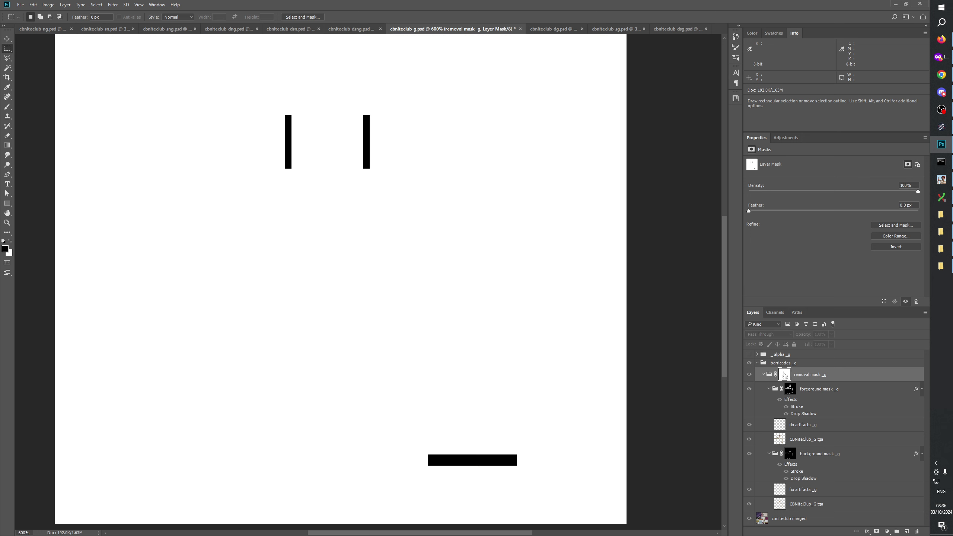
{"action": "left_click", "coordinate": [785, 380], "text": "ctrl"}
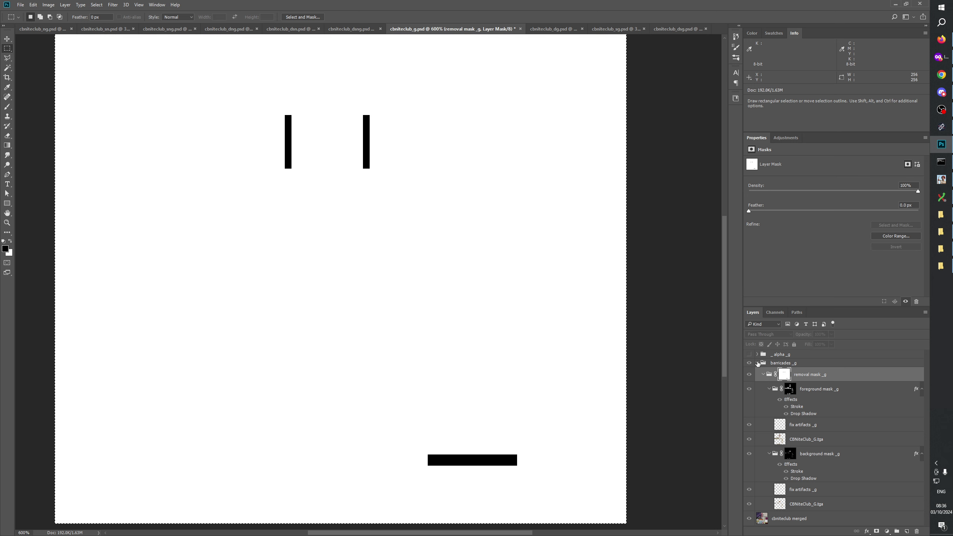
{"action": "left_click", "coordinate": [757, 362]}
{"action": "left_click", "coordinate": [782, 403]}
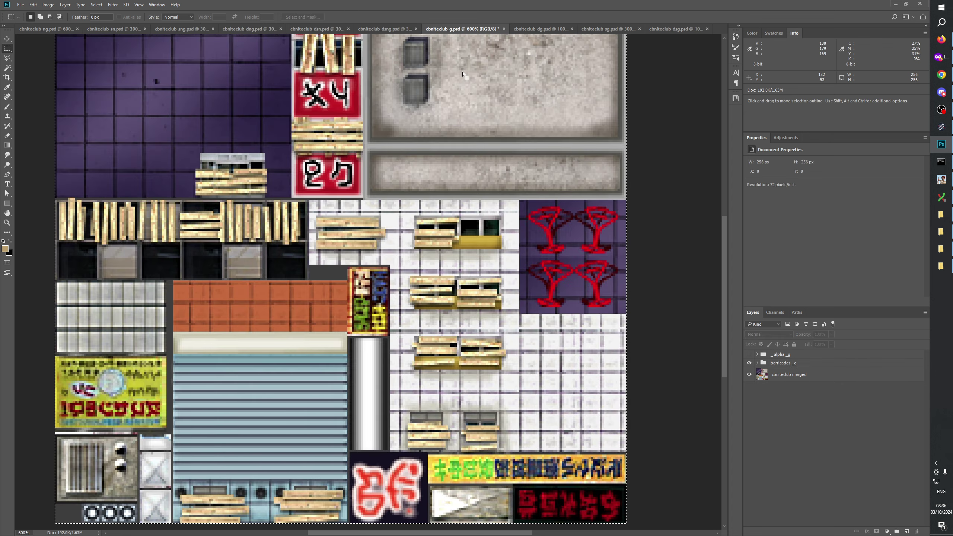
Paste the copied mask into the removal mask _g of cbniteclub_dg.psd and collapse its barricades _g group
{"action": "left_click", "coordinate": [537, 29]}
{"action": "left_click", "coordinate": [757, 354]}
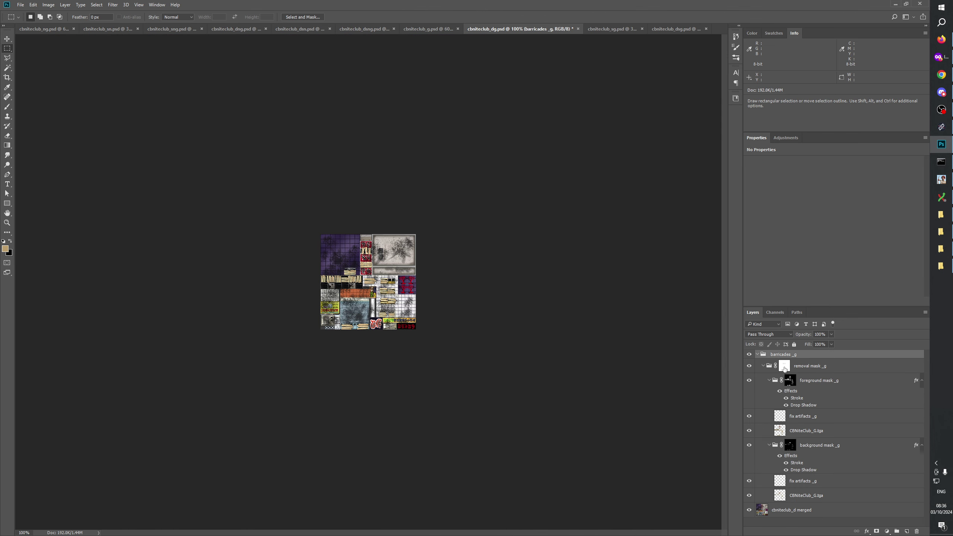
{"action": "left_click", "coordinate": [784, 366], "text": "alt"}
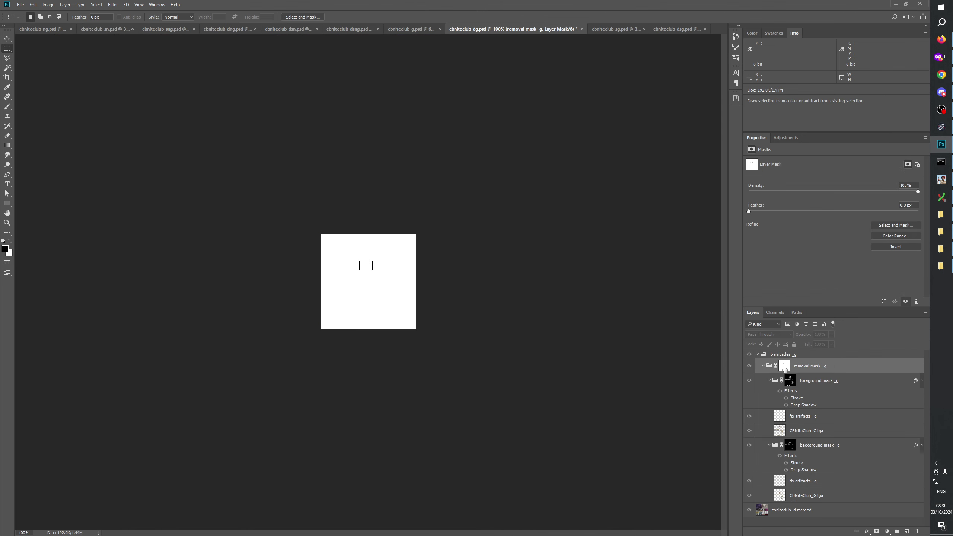
{"action": "left_click", "coordinate": [758, 354]}
Paste the copied mask into the removal mask _g of cbniteclub_sg.psd, collapse the barricades _sg group, and save the file
{"action": "left_click", "coordinate": [610, 26]}
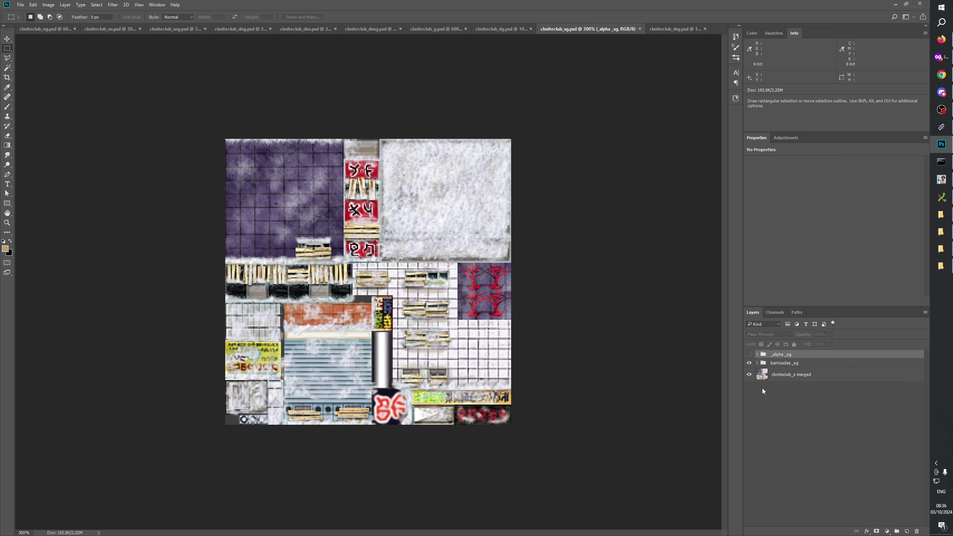
{"action": "left_click", "coordinate": [757, 362]}
{"action": "left_click", "coordinate": [783, 403], "text": "alt"}
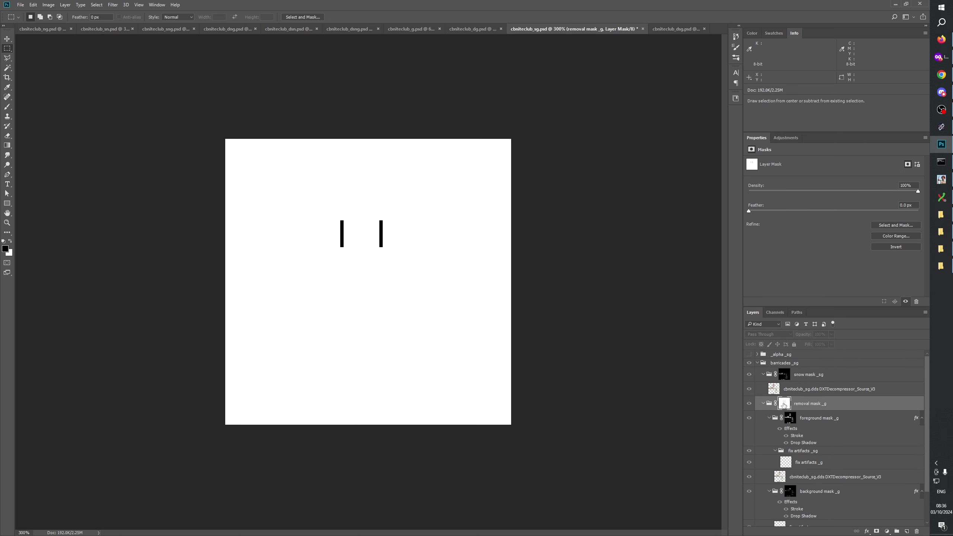
{"action": "left_click", "coordinate": [783, 403], "text": "ctrl"}
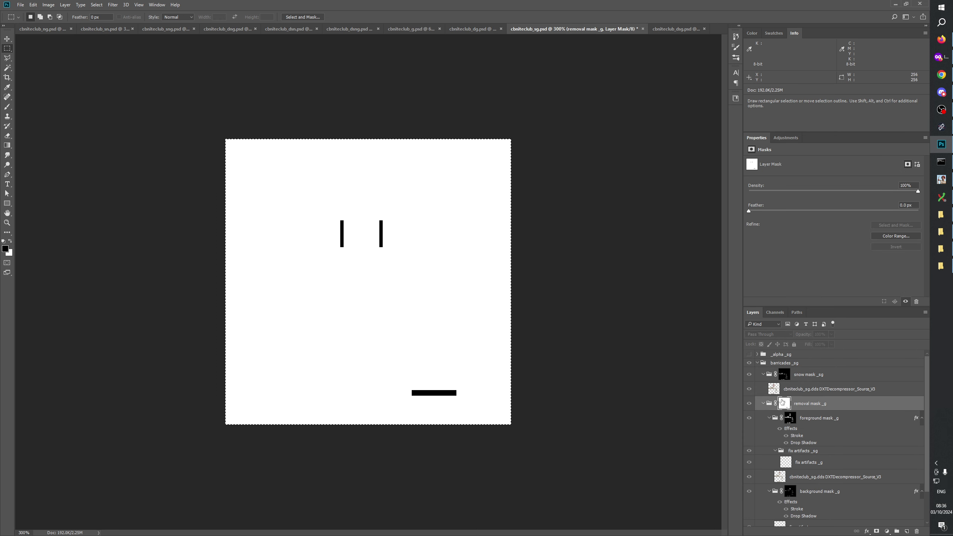
{"action": "left_click", "coordinate": [763, 403]}
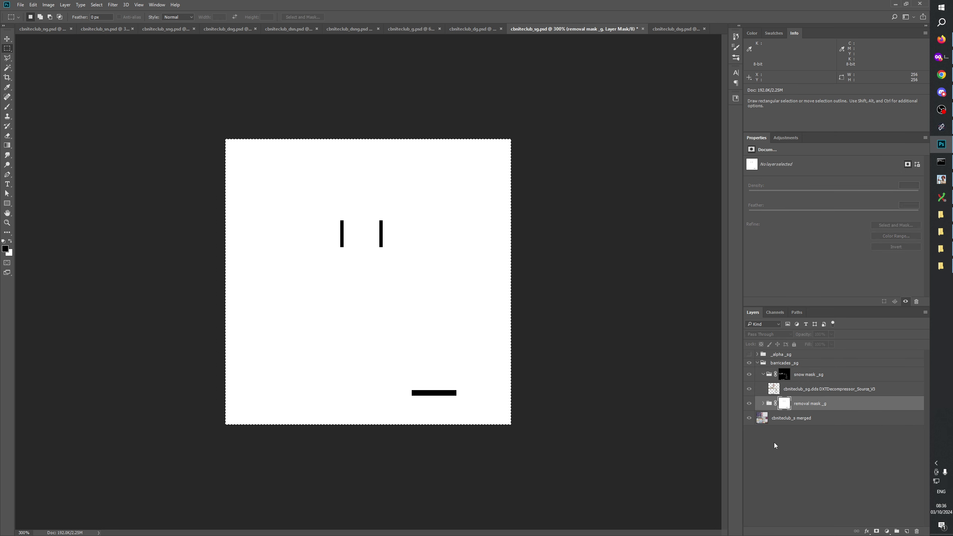
{"action": "left_click", "coordinate": [770, 419]}
{"action": "left_click", "coordinate": [762, 403]}
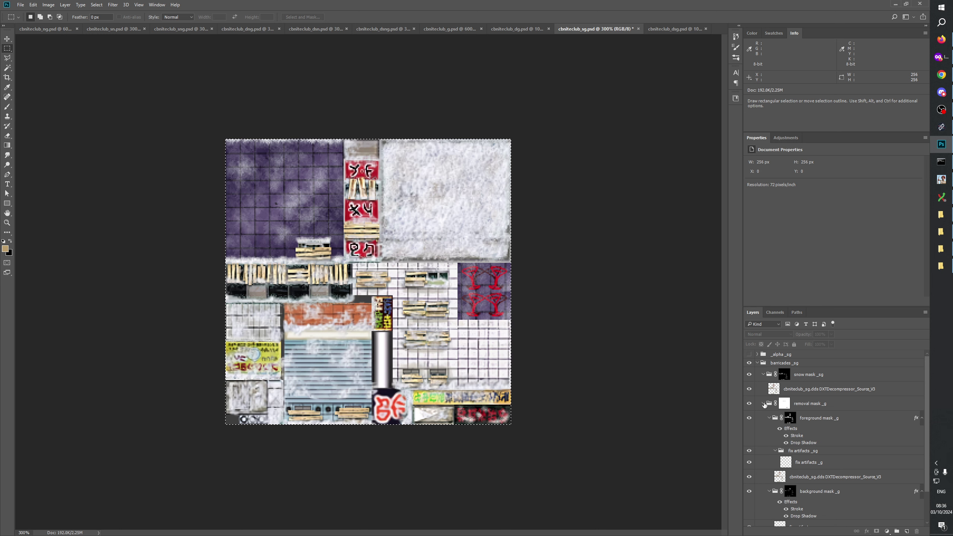
{"action": "left_click", "coordinate": [756, 363]}
{"action": "key", "text": "ctrl+s"}
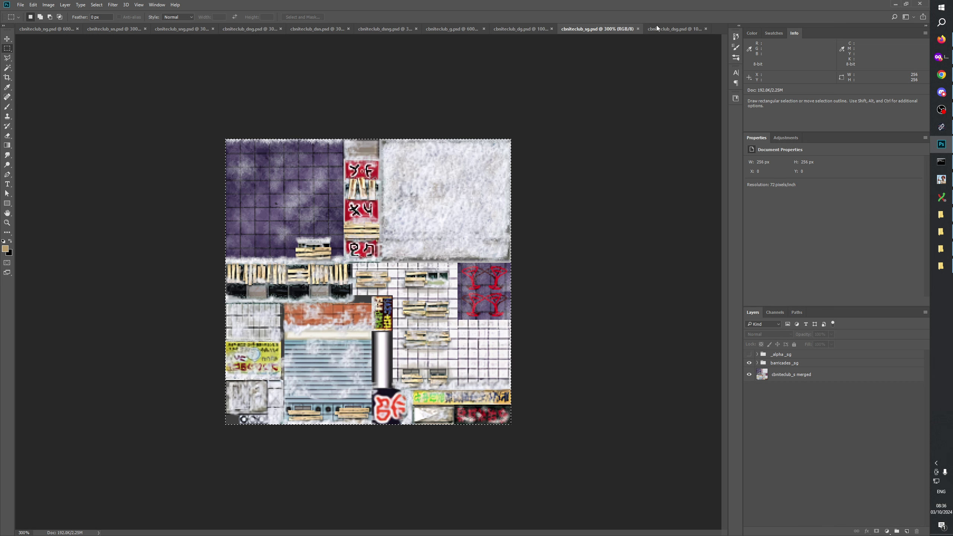
Paste the copied mask into the removal mask _g inside the barricades _sg group of cbniteclub_dsg.psd
{"action": "left_click", "coordinate": [675, 29]}
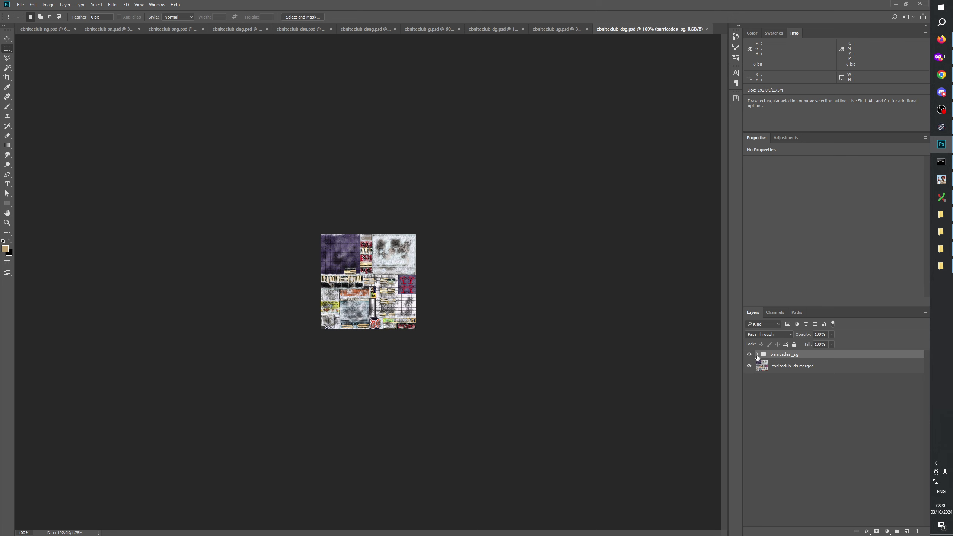
{"action": "left_click", "coordinate": [757, 355]}
{"action": "left_click", "coordinate": [784, 394], "text": "alt"}
{"action": "left_click", "coordinate": [784, 394], "text": "ctrl"}
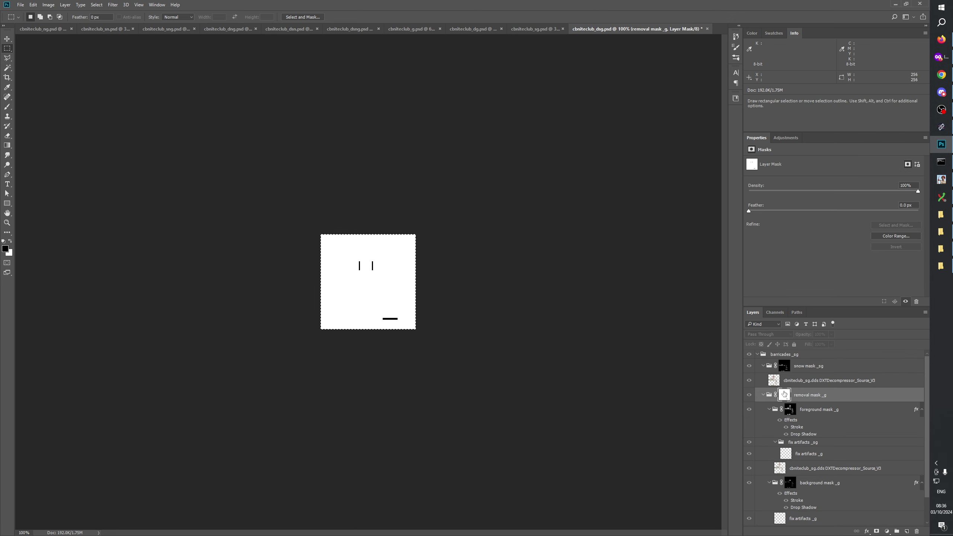
Collapse the barricades _sg group and save cbniteclub_dsg.psd
{"action": "left_click", "coordinate": [757, 354]}
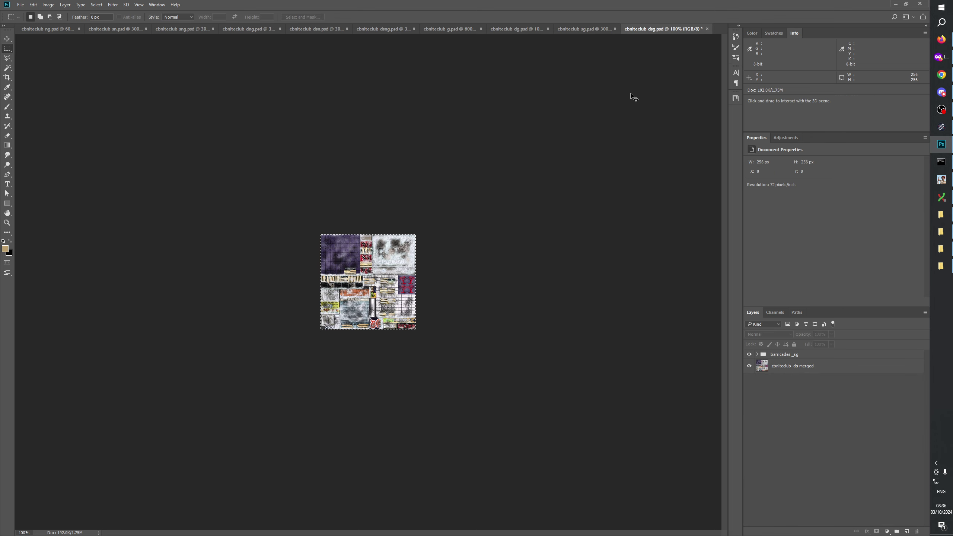
{"action": "key", "text": "ctrl+s"}
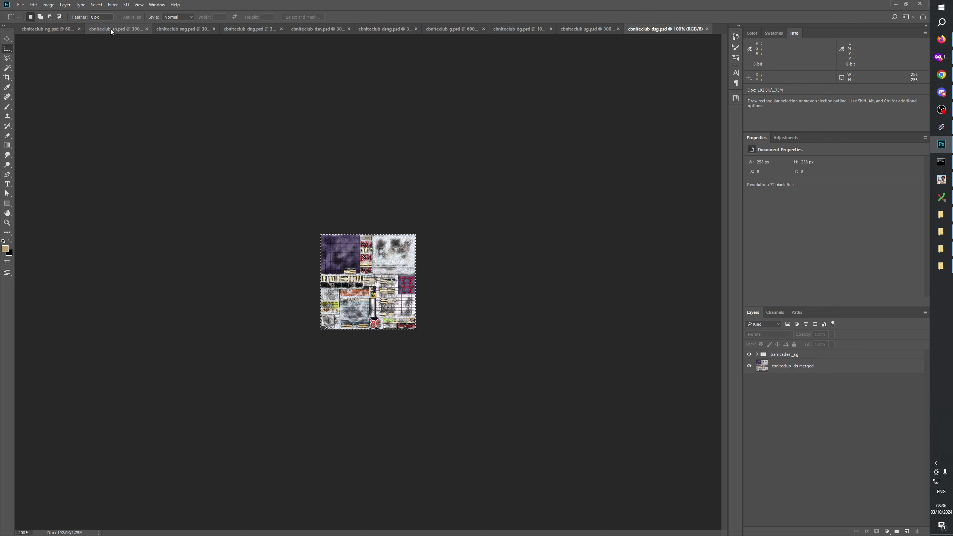
In cbniteclub_ng.psd, toggle the barricades foreground and barricades background layers to check how each affects the night texture
{"action": "left_click", "coordinate": [37, 30]}
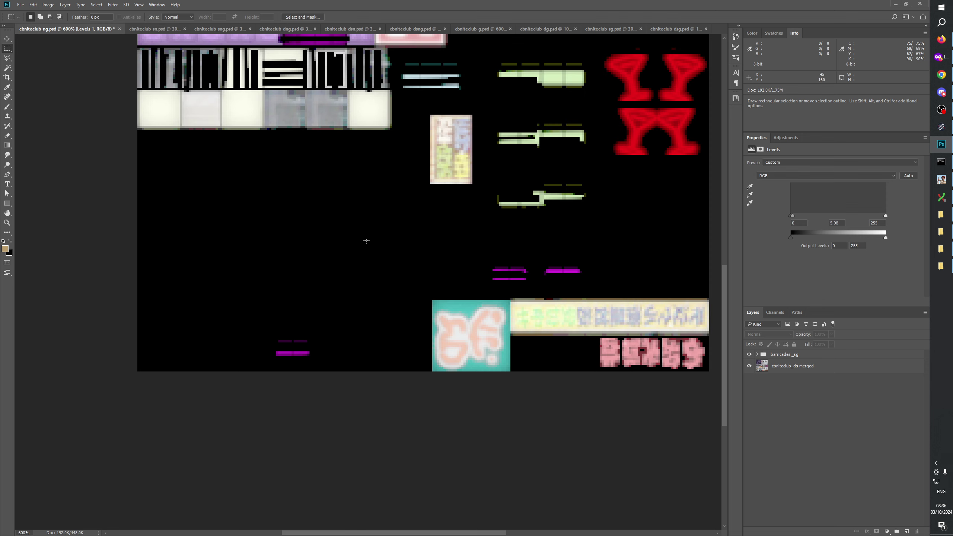
{"action": "left_click_drag", "start_coordinate": [455, 191], "coordinate": [458, 348]}
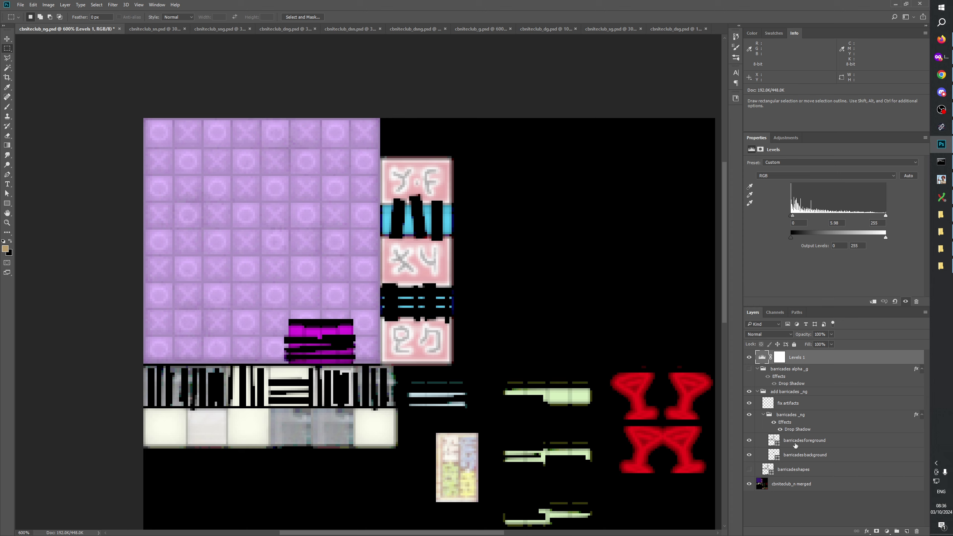
{"action": "left_click", "coordinate": [749, 441]}
{"action": "left_click", "coordinate": [750, 441]}
{"action": "left_click", "coordinate": [748, 455]}
{"action": "left_click", "coordinate": [748, 455]}
{"action": "left_click", "coordinate": [748, 455]}
{"action": "left_click", "coordinate": [748, 455]}
{"action": "left_click_drag", "start_coordinate": [601, 362], "coordinate": [584, 375]}
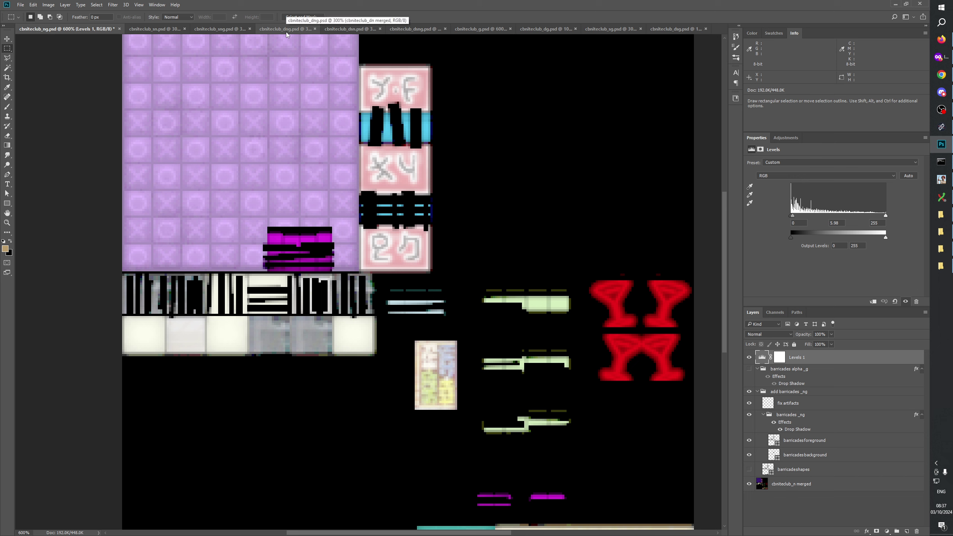
Compare the removal mask _g in cbniteclub_g.psd with the barricades _ng group in cbniteclub_ng.psd, ending in cbniteclub_ng.psd
{"action": "left_click", "coordinate": [484, 30]}
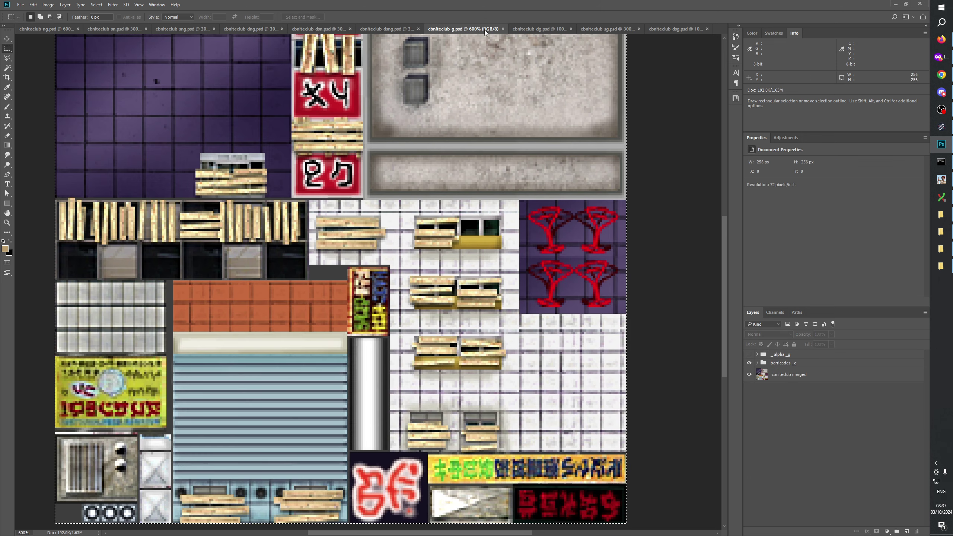
{"action": "left_click", "coordinate": [757, 363], "text": "alt"}
{"action": "left_click", "coordinate": [784, 375], "text": "alt"}
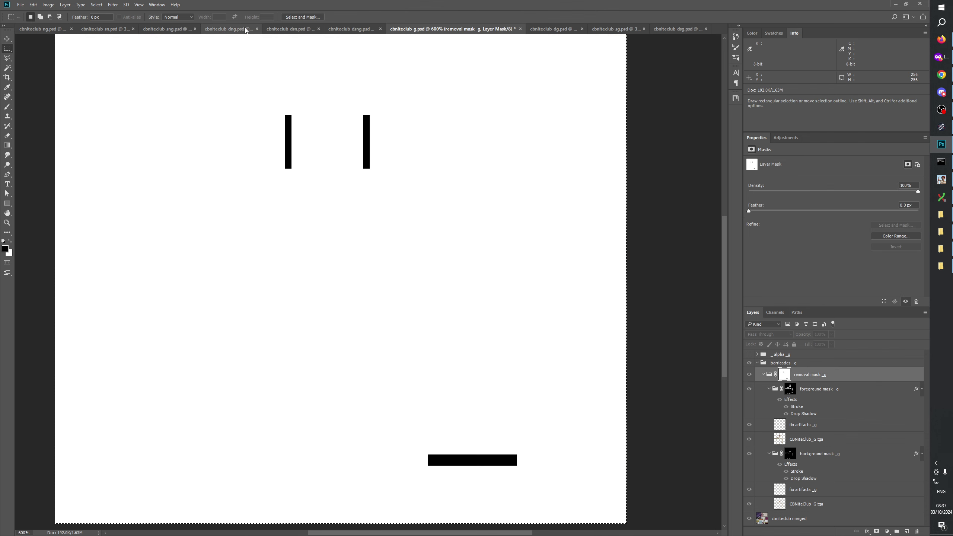
{"action": "left_click", "coordinate": [50, 31]}
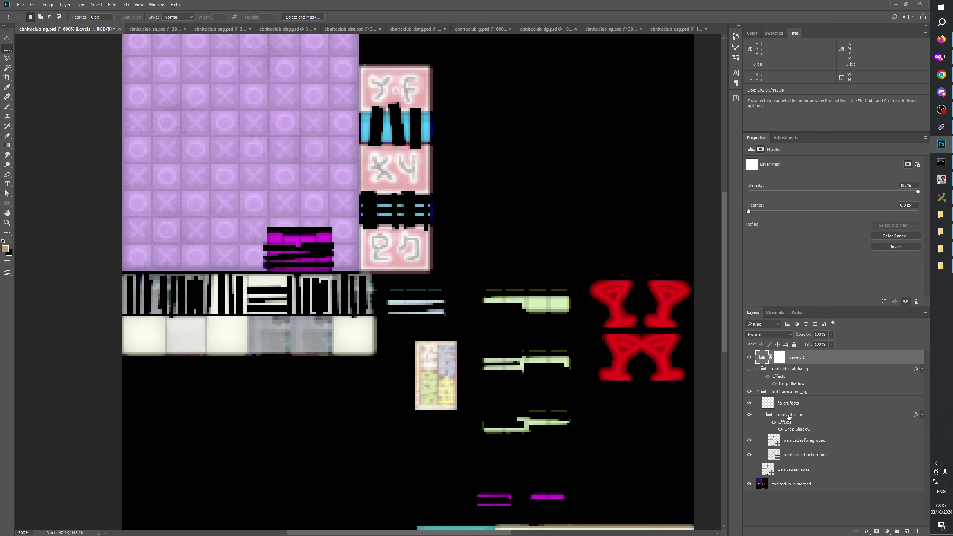
{"action": "left_click", "coordinate": [796, 413]}
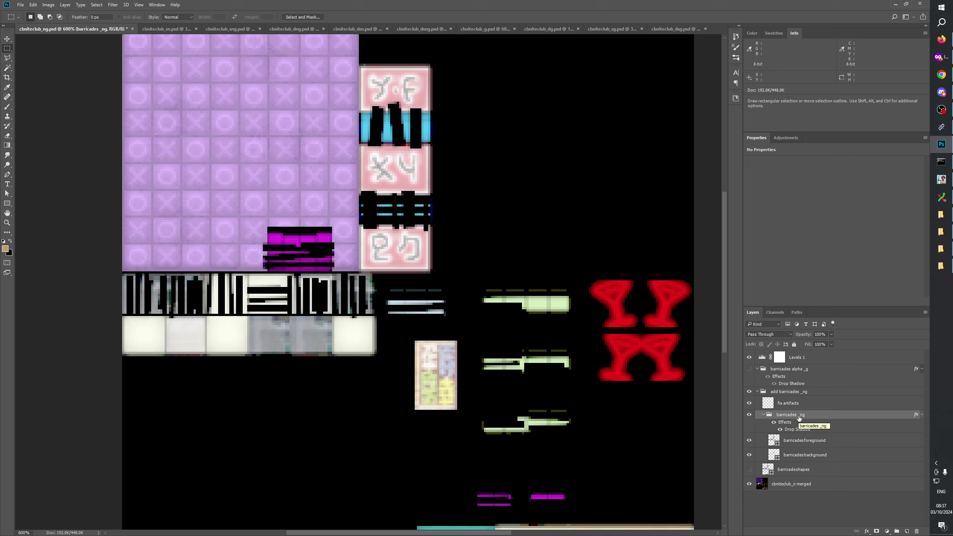
{"action": "left_click", "coordinate": [492, 33]}
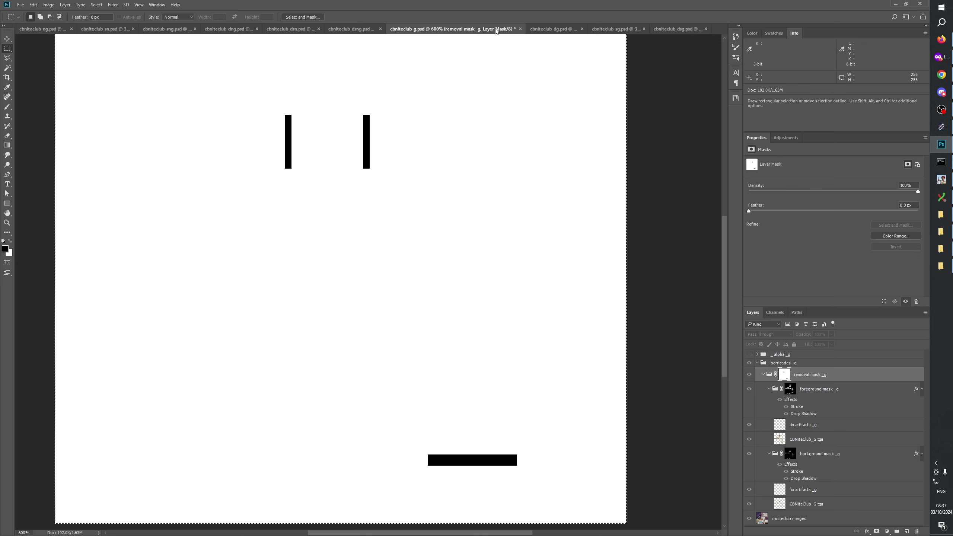
{"action": "left_click", "coordinate": [48, 29]}
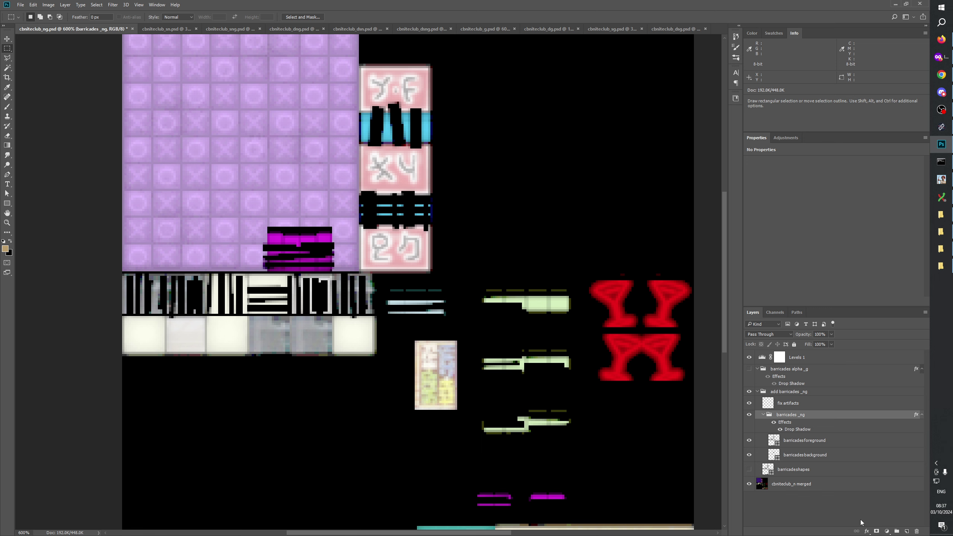
Create a group named "removal mask _g" above the barricades foreground layer and add a layer mask to it
{"action": "left_click", "coordinate": [802, 441]}
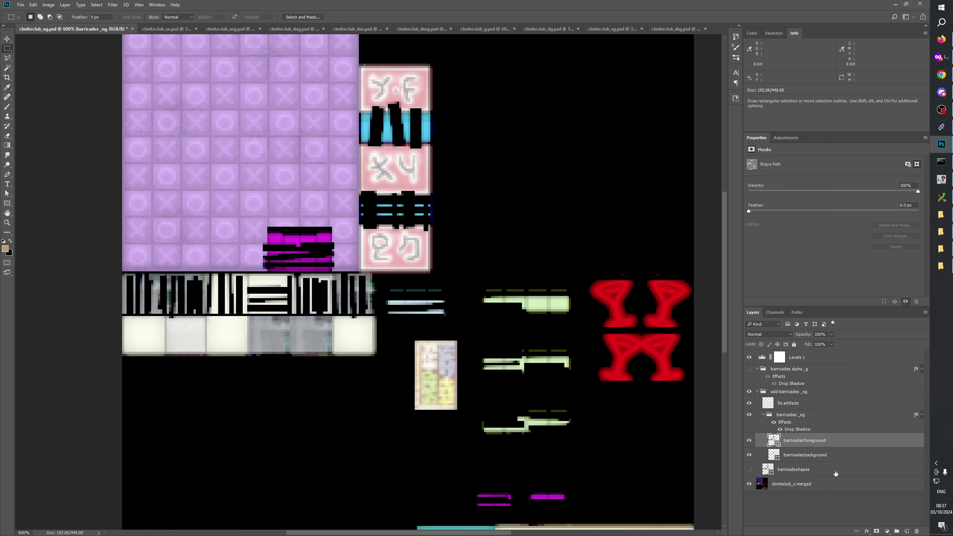
{"action": "left_click", "coordinate": [896, 531]}
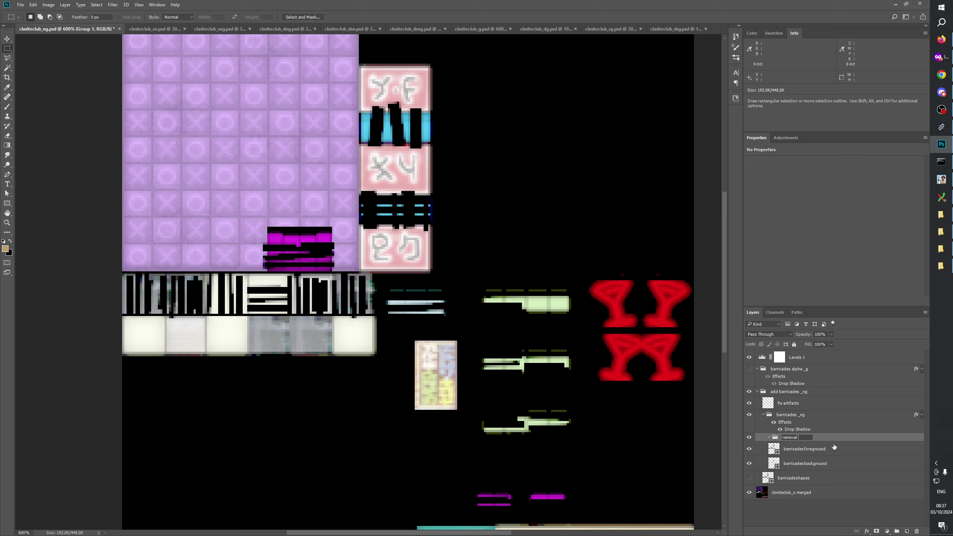
{"action": "type", "text": "_g"}
{"action": "left_click", "coordinate": [876, 531]}
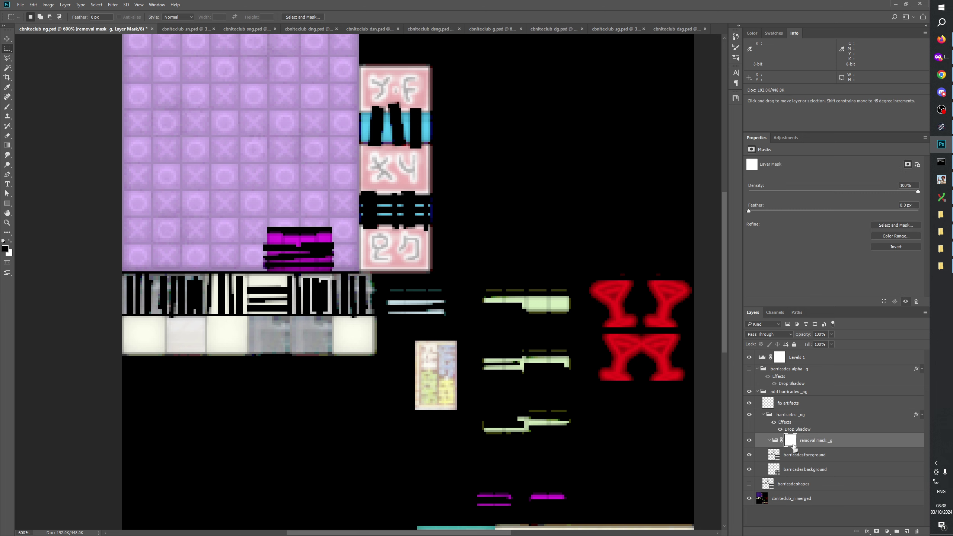
Paste the copied mask into the layer mask of the removal mask _g group and return to the normal image view
{"action": "key", "text": "ctrl+shift+alt+n"}
{"action": "key", "text": "ctrl+z"}
{"action": "left_click", "coordinate": [789, 444], "text": "alt"}
{"action": "left_click", "coordinate": [790, 444], "text": "ctrl"}
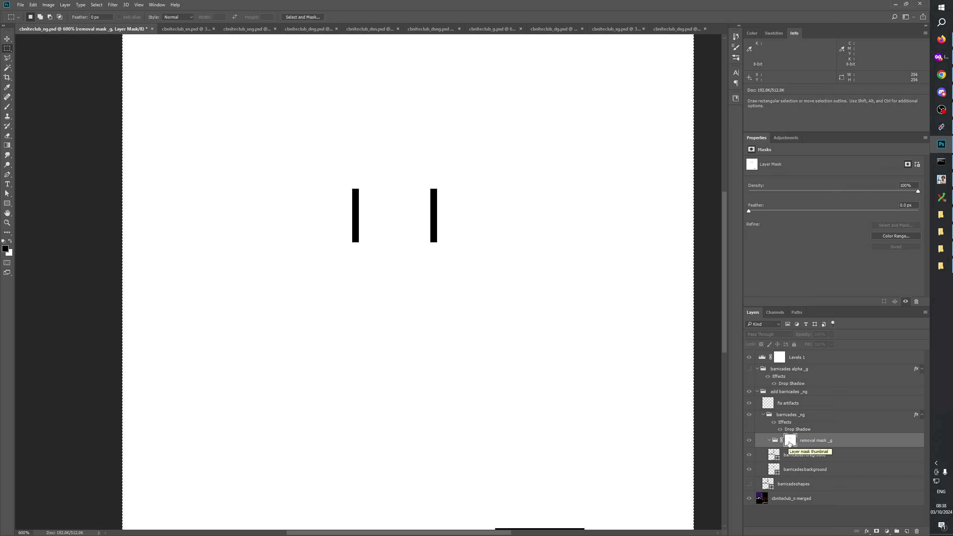
{"action": "left_click", "coordinate": [786, 506]}
Move the barricades foreground and barricades background layers into the removal mask _g group
{"action": "left_click", "coordinate": [806, 454]}
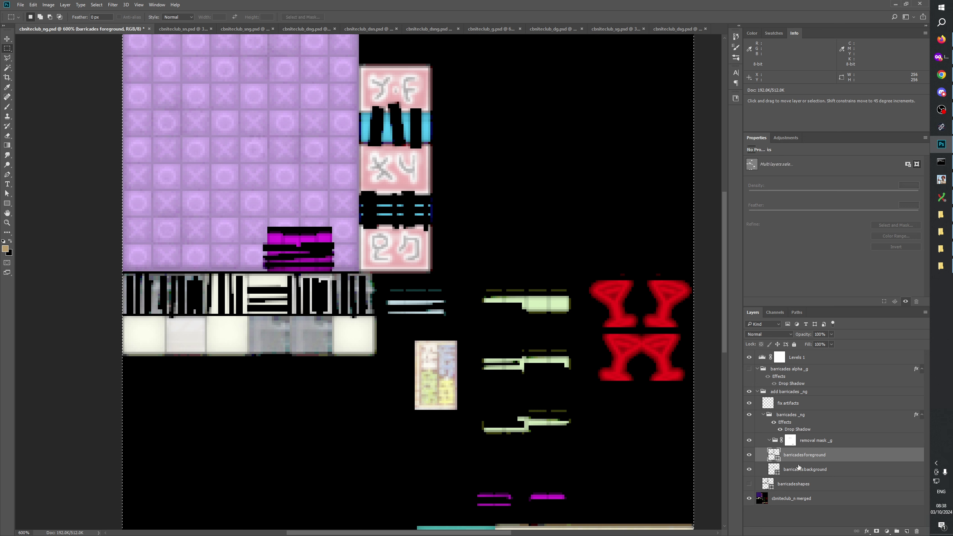
{"action": "left_click", "coordinate": [810, 469], "text": "shift"}
{"action": "left_click_drag", "start_coordinate": [810, 469], "coordinate": [809, 444]}
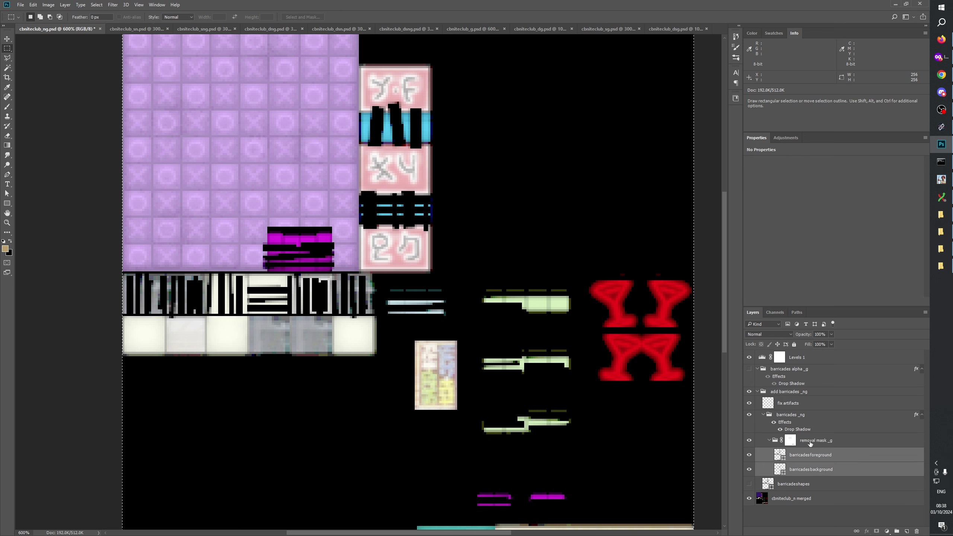
Move removal mask _g above barricades _ng and nest barricades _ng inside it, with the foreground and background layers within barricades _ng
{"action": "scroll", "coordinate": [618, 420], "scroll_direction": "down", "scroll_amount": 5}
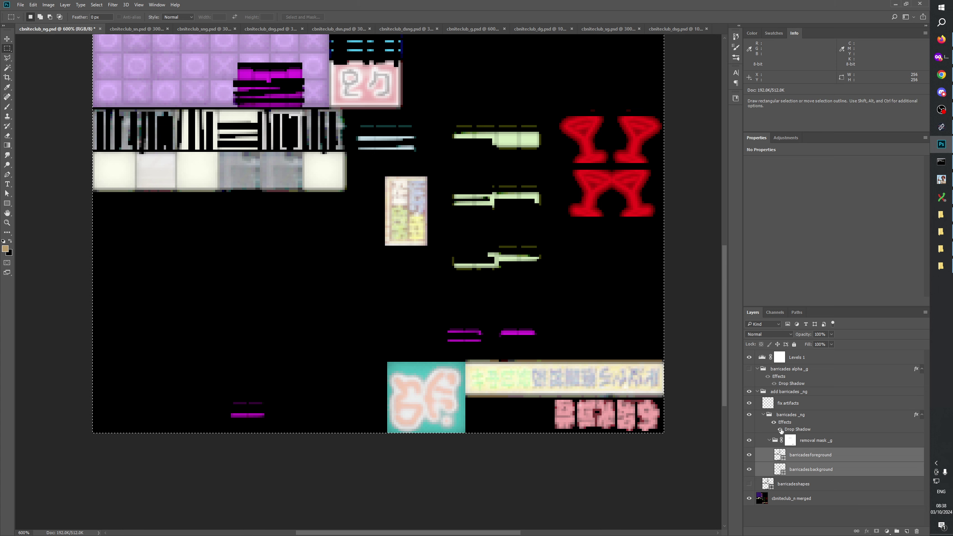
{"action": "left_click", "coordinate": [790, 438]}
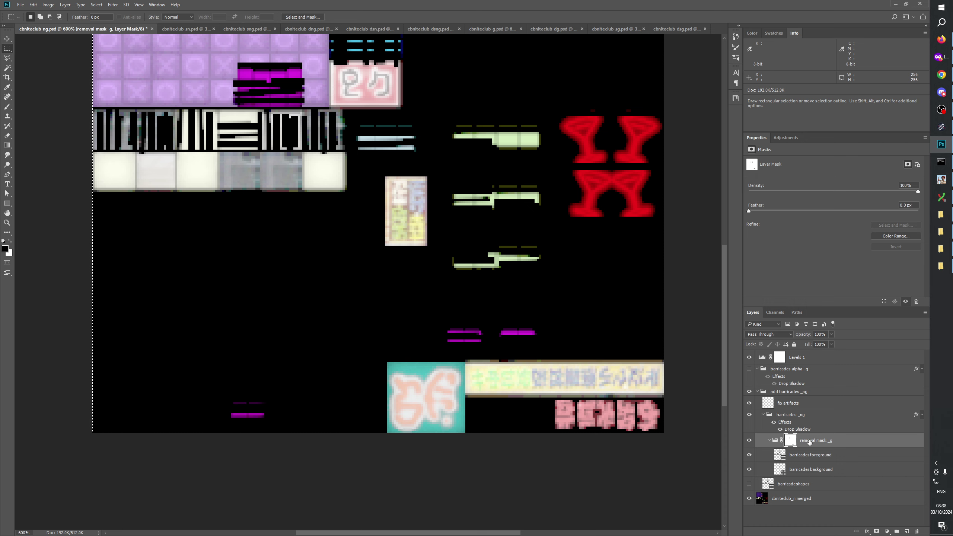
{"action": "left_click_drag", "start_coordinate": [803, 443], "coordinate": [805, 410]}
{"action": "left_click", "coordinate": [801, 432]}
{"action": "left_click", "coordinate": [801, 445], "text": "shift"}
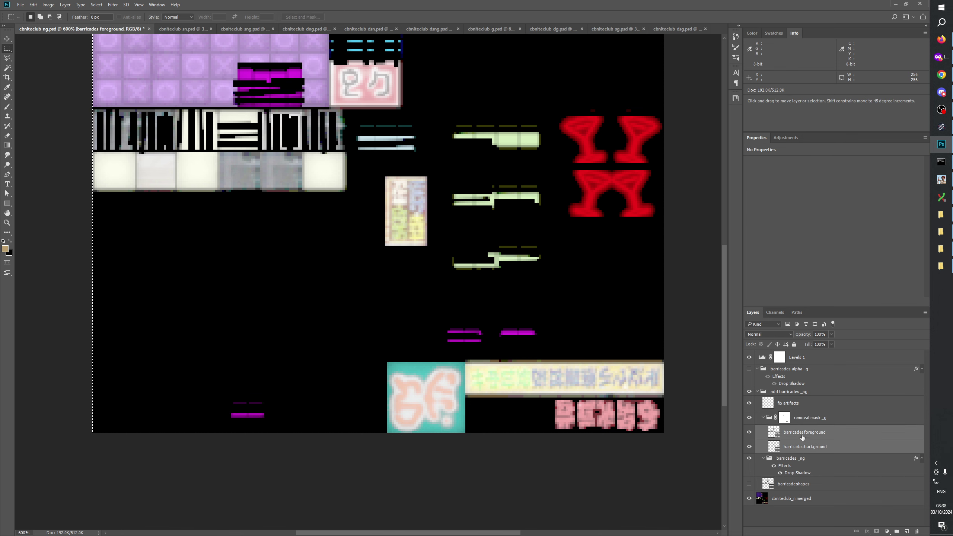
{"action": "left_click_drag", "start_coordinate": [801, 445], "coordinate": [799, 420]}
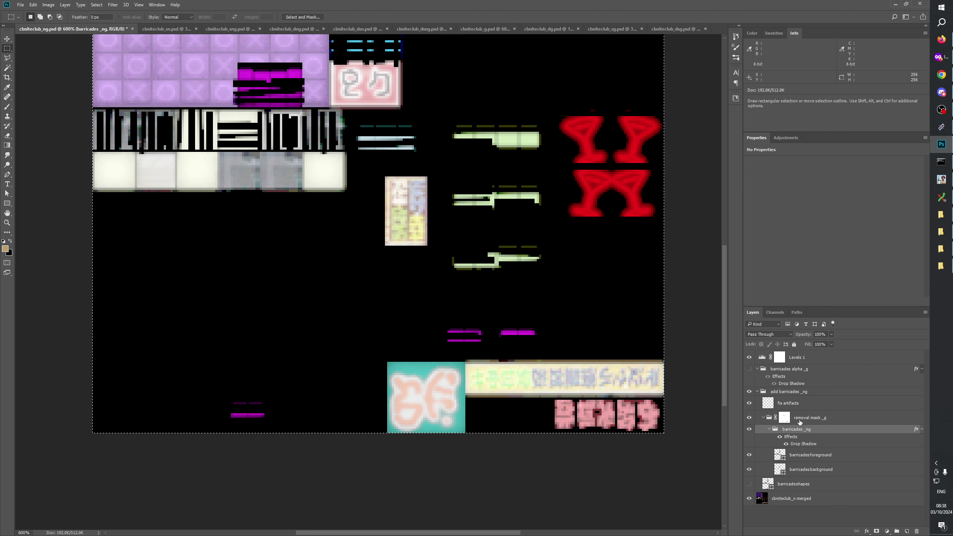
Toggle the removal mask _g on and off to check its effect around the yellow sign, ending with the mask alone displayed
{"action": "left_click", "coordinate": [782, 418], "text": "shift"}
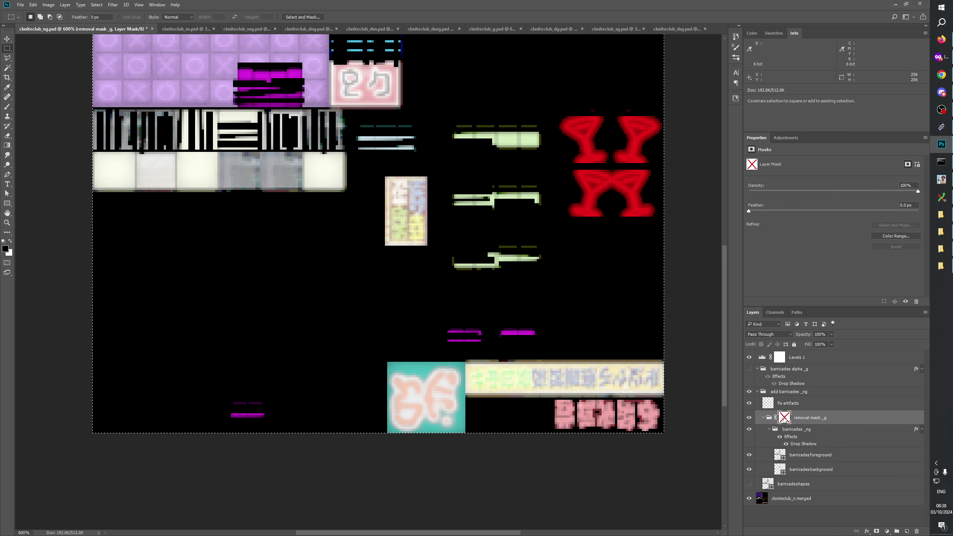
{"action": "left_click", "coordinate": [783, 419], "text": "shift"}
{"action": "left_click", "coordinate": [783, 419], "text": "shift"}
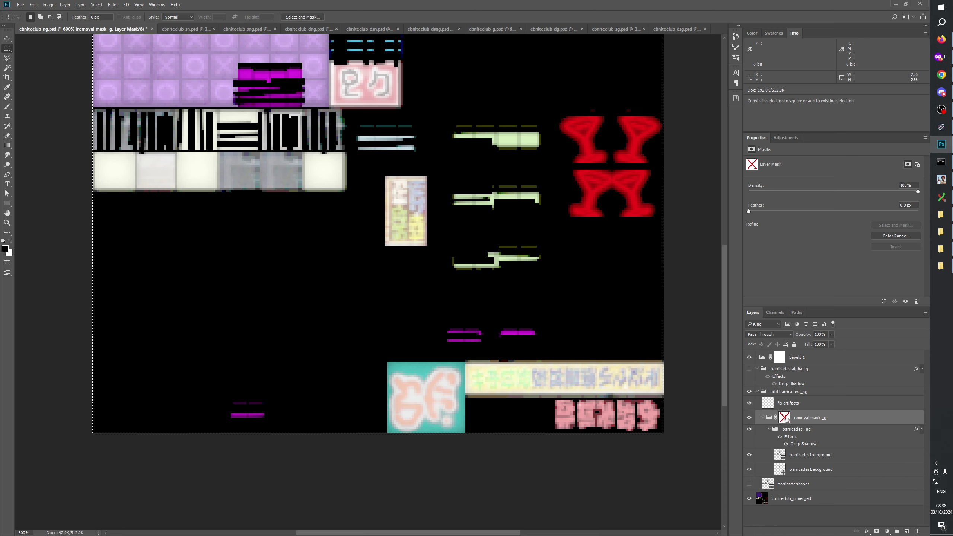
{"action": "left_click", "coordinate": [783, 419], "text": "shift"}
{"action": "left_click", "coordinate": [784, 418], "text": "shift"}
{"action": "left_click_drag", "start_coordinate": [528, 222], "coordinate": [538, 241]}
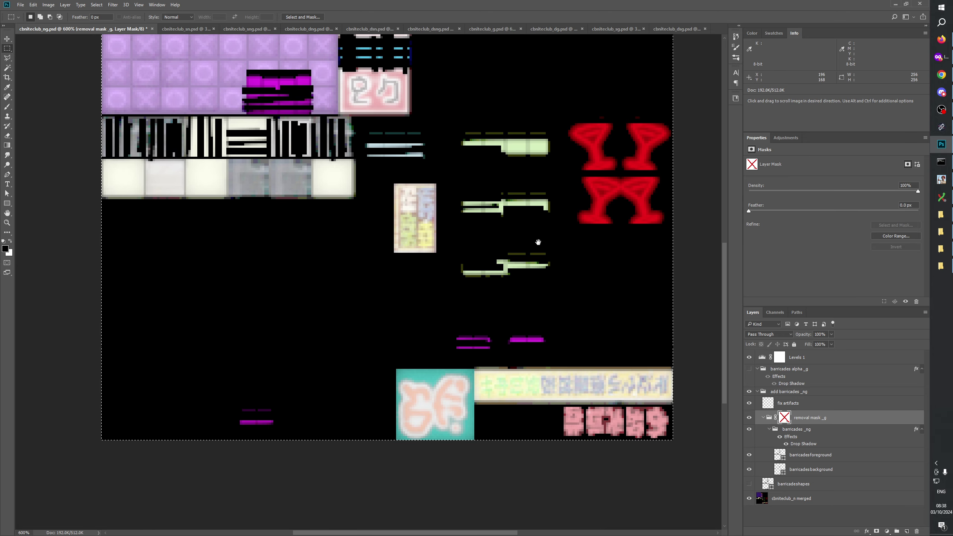
{"action": "left_click", "coordinate": [783, 417], "text": "shift"}
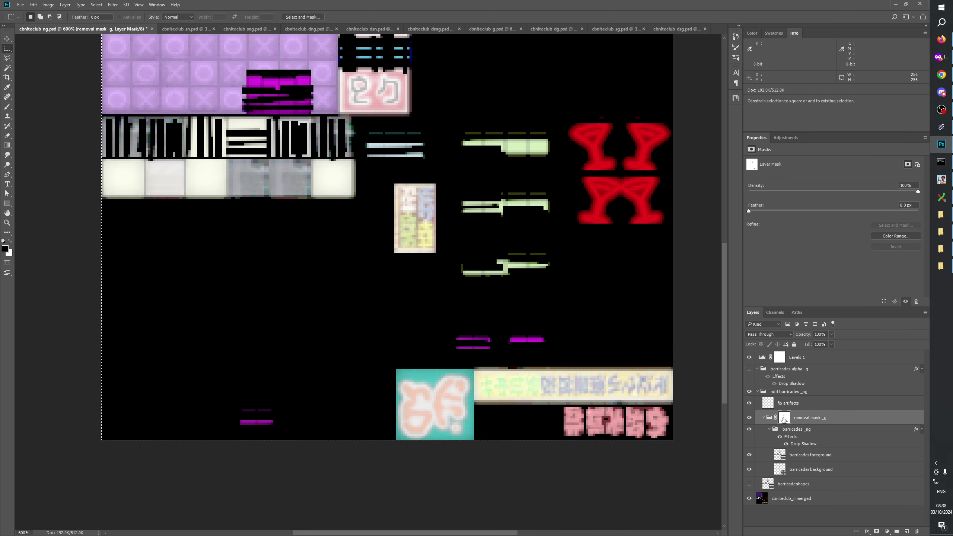
{"action": "left_click", "coordinate": [783, 419], "text": "shift"}
{"action": "left_click", "coordinate": [782, 419], "text": "shift"}
{"action": "left_click", "coordinate": [782, 419], "text": "shift"}
{"action": "left_click", "coordinate": [783, 418], "text": "shift"}
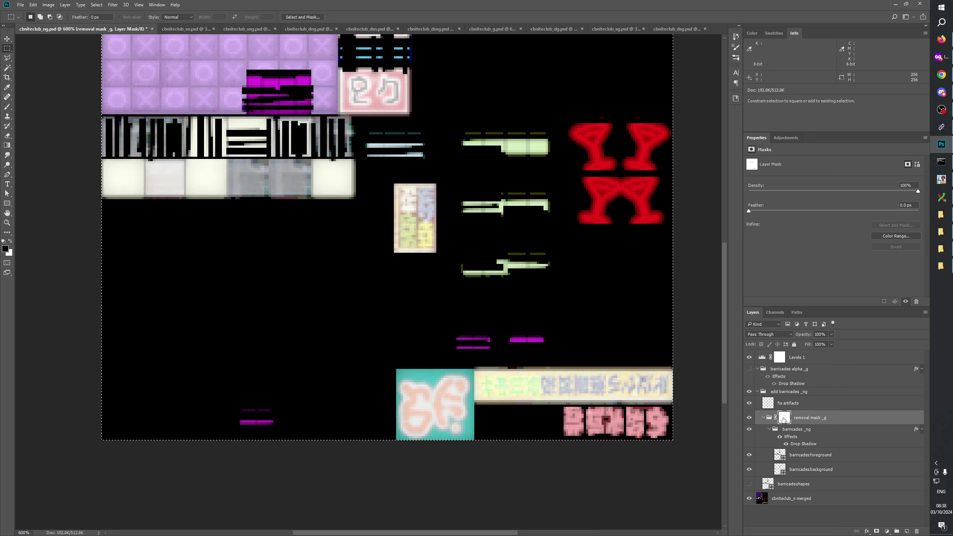
{"action": "left_click", "coordinate": [783, 419], "text": "shift"}
{"action": "left_click", "coordinate": [783, 418], "text": "shift"}
{"action": "left_click", "coordinate": [783, 419], "text": "shift"}
{"action": "left_click", "coordinate": [783, 418], "text": "shift"}
{"action": "left_click", "coordinate": [783, 419], "text": "shift"}
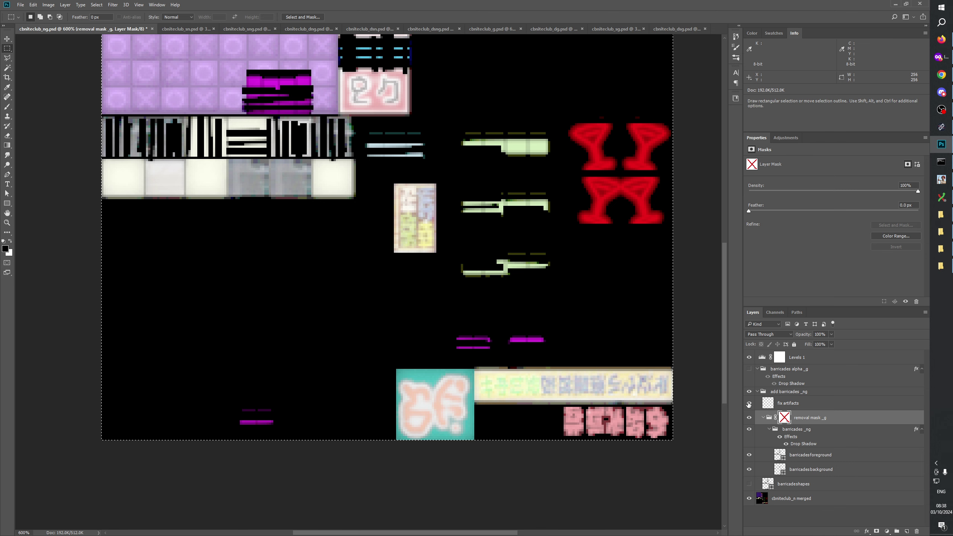
{"action": "left_click", "coordinate": [784, 418], "text": "shift"}
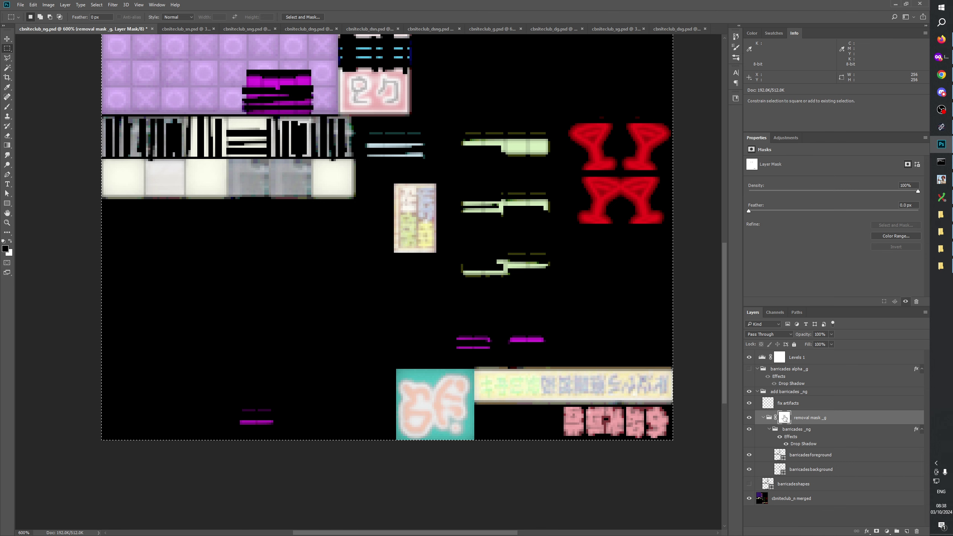
{"action": "left_click", "coordinate": [784, 418], "text": "shift"}
{"action": "left_click", "coordinate": [783, 418], "text": "shift"}
{"action": "left_click", "coordinate": [784, 417], "text": "shift"}
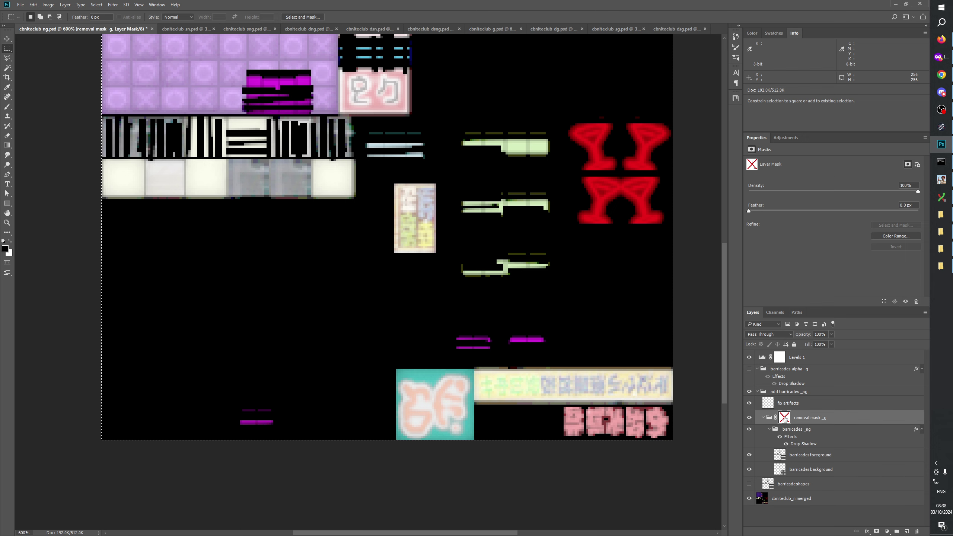
{"action": "left_click", "coordinate": [783, 418], "text": "shift"}
{"action": "left_click", "coordinate": [784, 418], "text": "shift"}
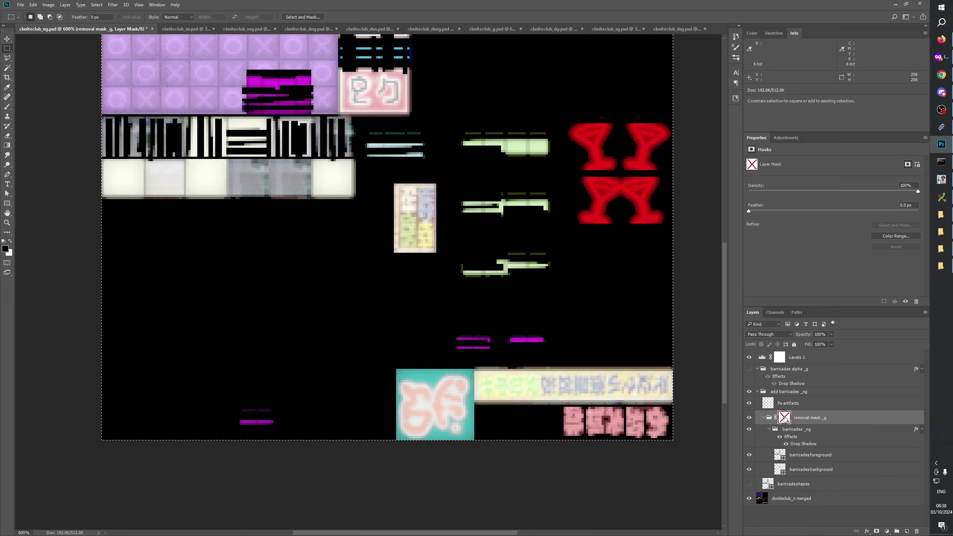
{"action": "left_click", "coordinate": [784, 418], "text": "shift"}
{"action": "left_click", "coordinate": [784, 418], "text": "alt"}
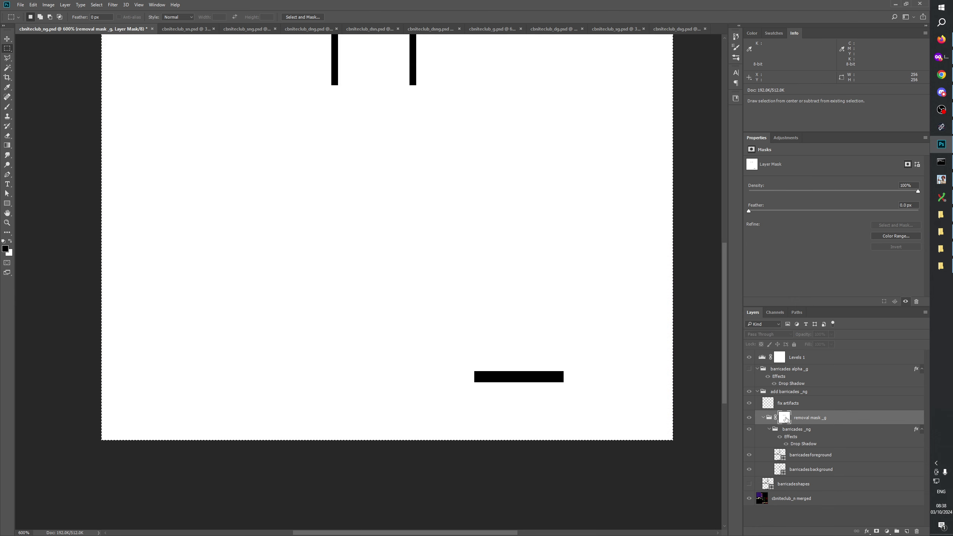
Examine the removal mask _g group's layer mask and compare the artwork with the mask enabled and disabled
{"action": "left_click", "coordinate": [783, 418], "text": "ctrl"}
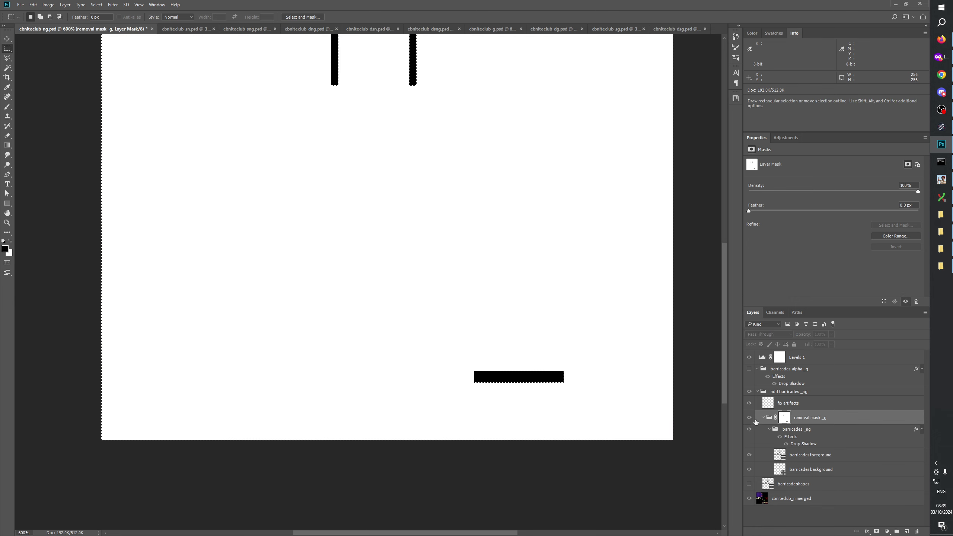
{"action": "key", "text": "ctrl+2"}
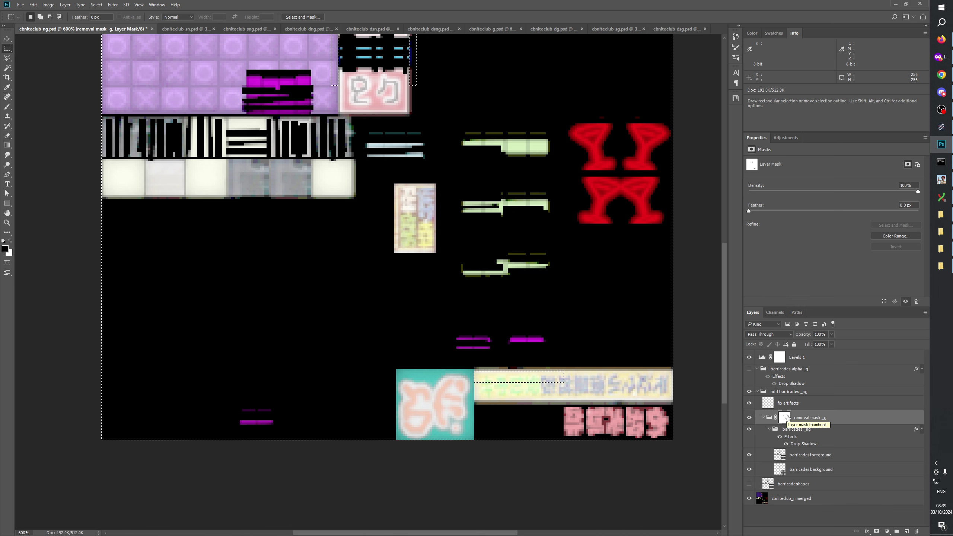
{"action": "right_click", "coordinate": [787, 417]}
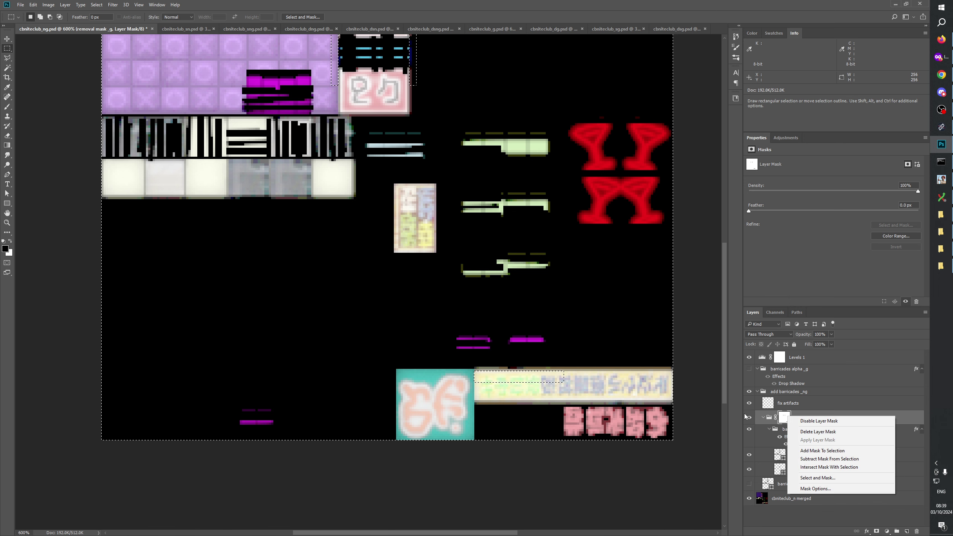
{"action": "key", "text": "Escape"}
{"action": "left_click_drag", "start_coordinate": [617, 287], "coordinate": [636, 406]}
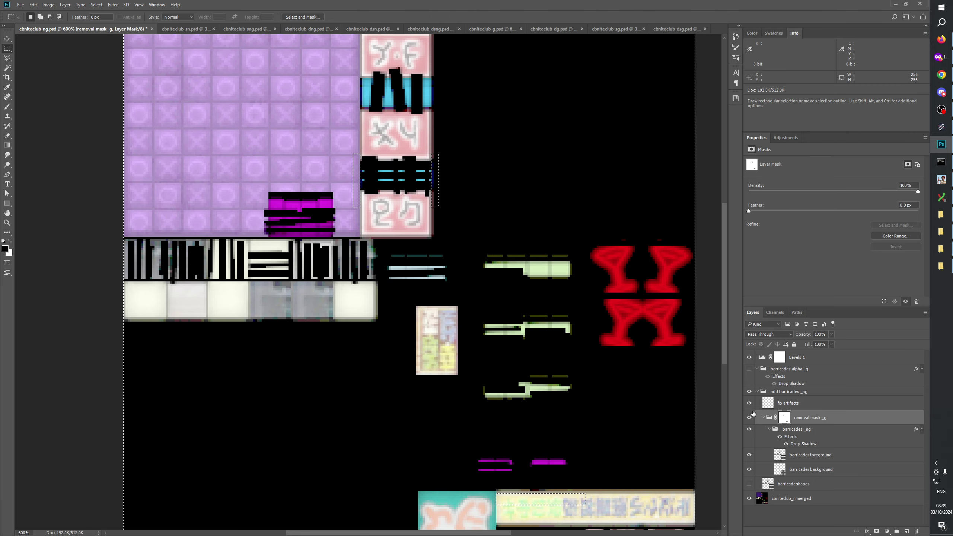
{"action": "left_click", "coordinate": [784, 418], "text": "shift"}
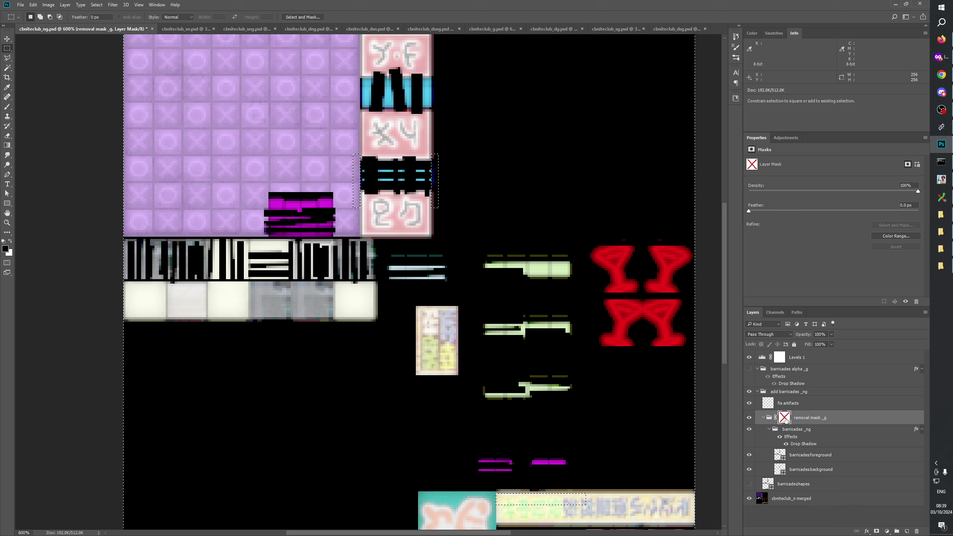
{"action": "left_click", "coordinate": [784, 418], "text": "shift"}
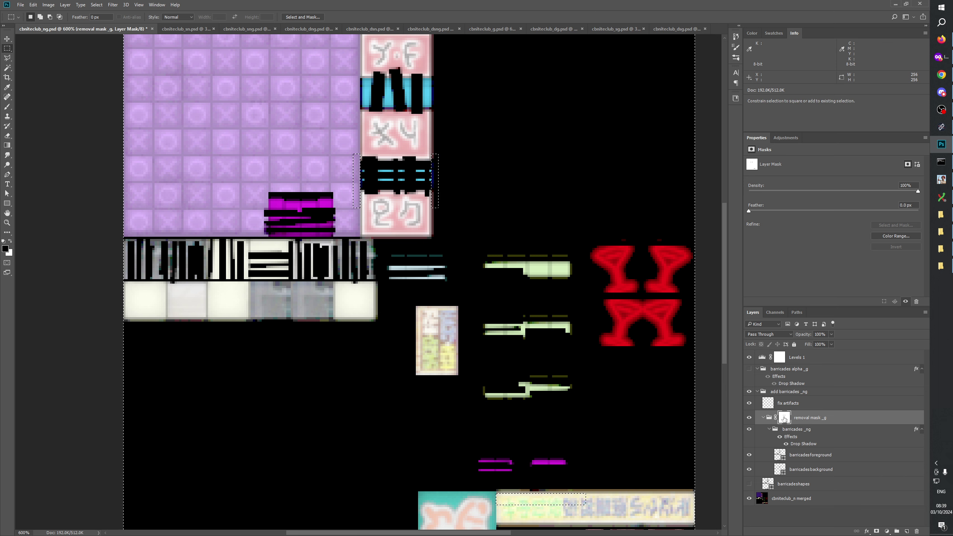
{"action": "left_click", "coordinate": [785, 418], "text": "shift"}
{"action": "left_click", "coordinate": [784, 418], "text": "shift"}
Load the outlines of the barricades foreground and barricades background layers as selections to compare their shapes
{"action": "left_click", "coordinate": [780, 455], "text": "ctrl"}
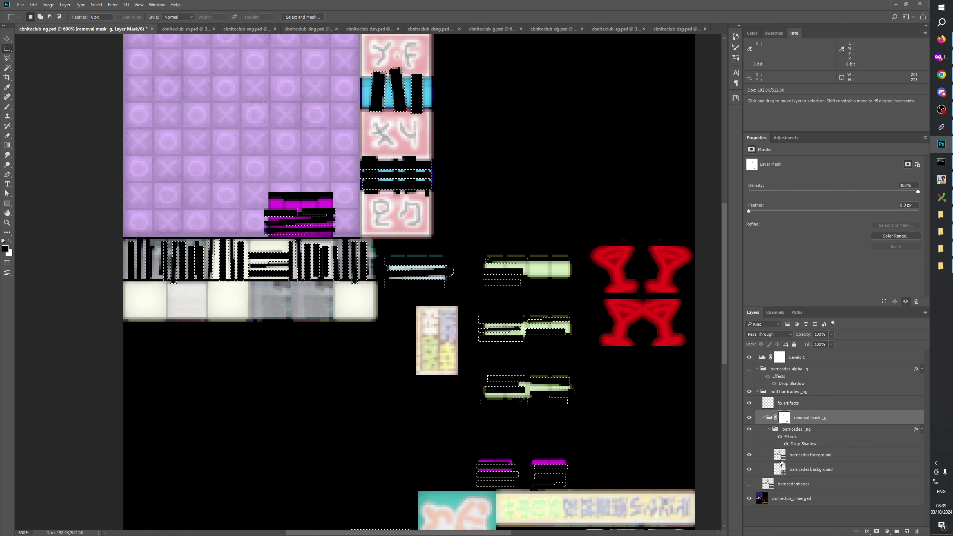
{"action": "left_click", "coordinate": [780, 470], "text": "ctrl"}
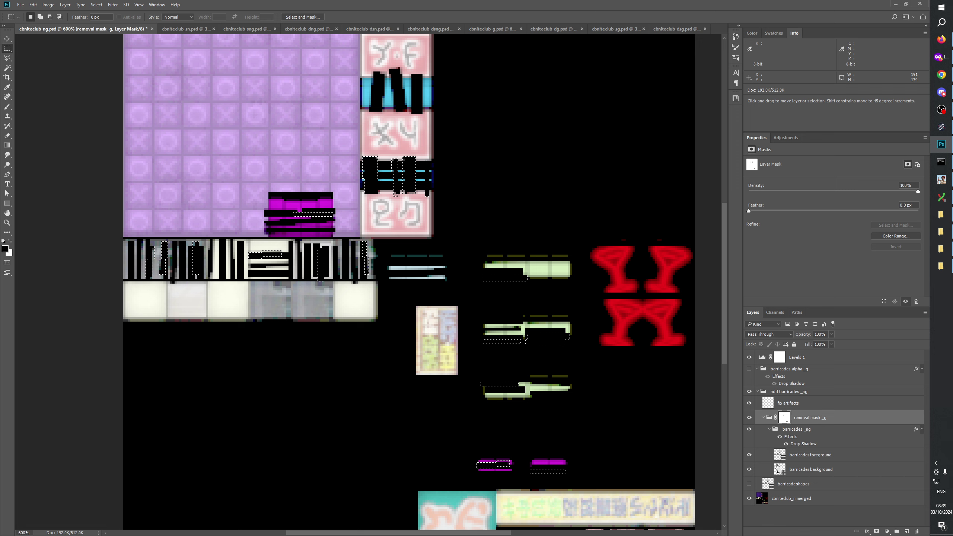
{"action": "left_click", "coordinate": [779, 455], "text": "ctrl"}
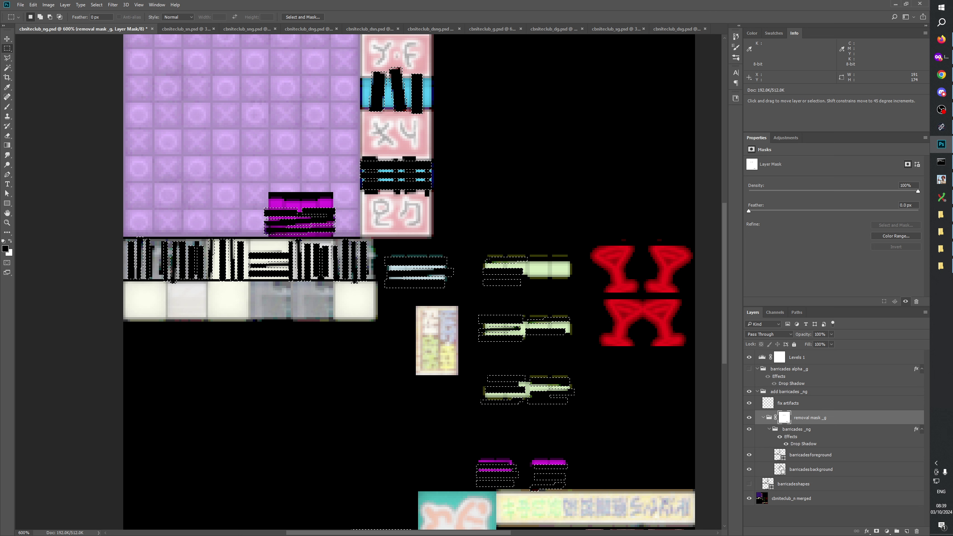
{"action": "left_click", "coordinate": [780, 470], "text": "ctrl"}
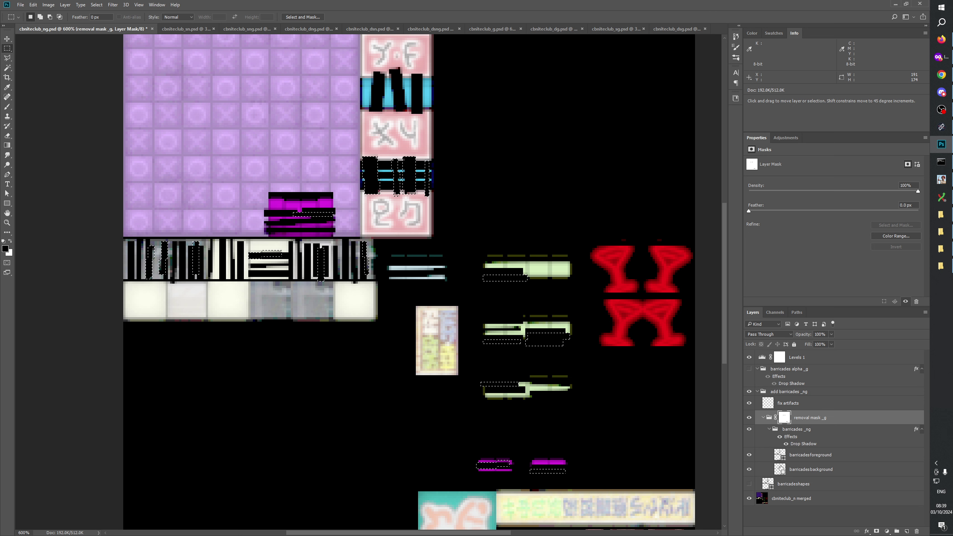
Rename the removal mask _g group as "removal mask _ng"
{"action": "double_click", "coordinate": [810, 417]}
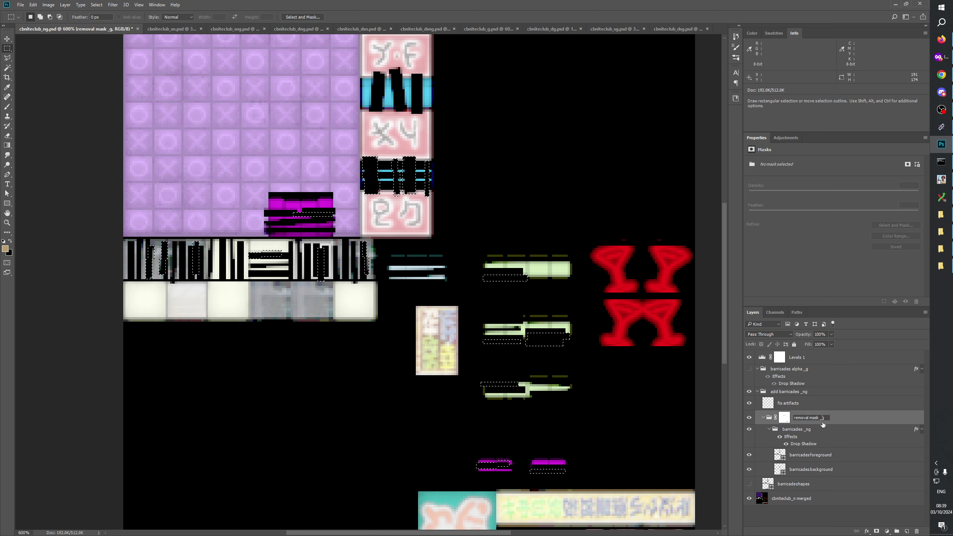
{"action": "type", "text": "n"}
{"action": "key", "text": "Return"}
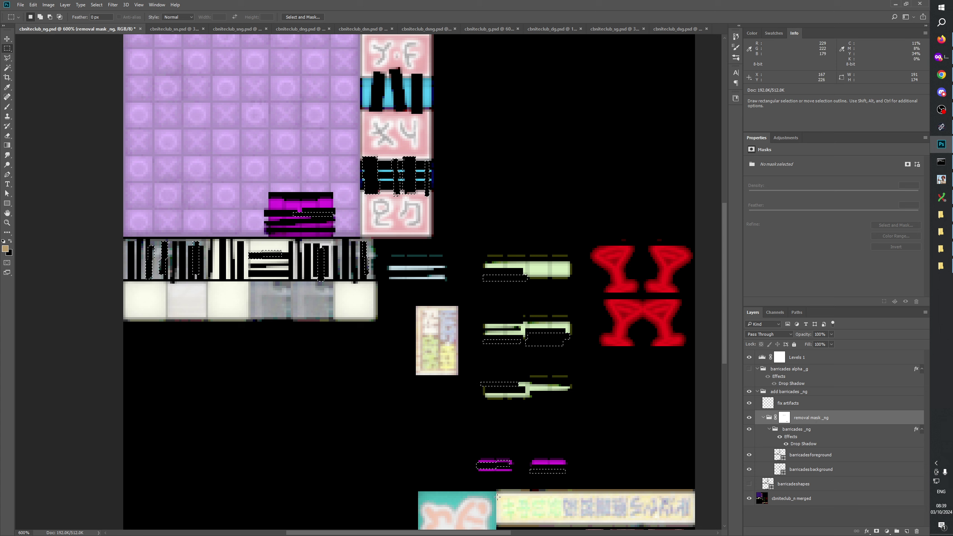
Black out a 40 × 5 px strip of the group's mask along the yellow banner's upper edge, extending the existing black bar upward
{"action": "left_click_drag", "start_coordinate": [496, 499], "coordinate": [575, 490]}
{"action": "key", "text": "ctrl+backslash"}
{"action": "key", "text": "grave"}
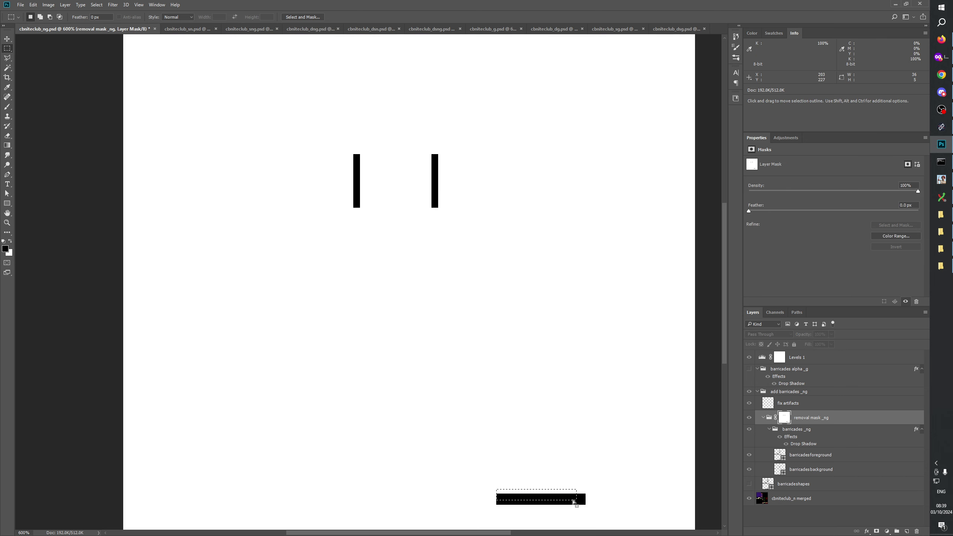
{"action": "key", "text": "shift"}
{"action": "left_click_drag", "start_coordinate": [576, 490], "coordinate": [585, 500]}
{"action": "key", "text": "alt"}
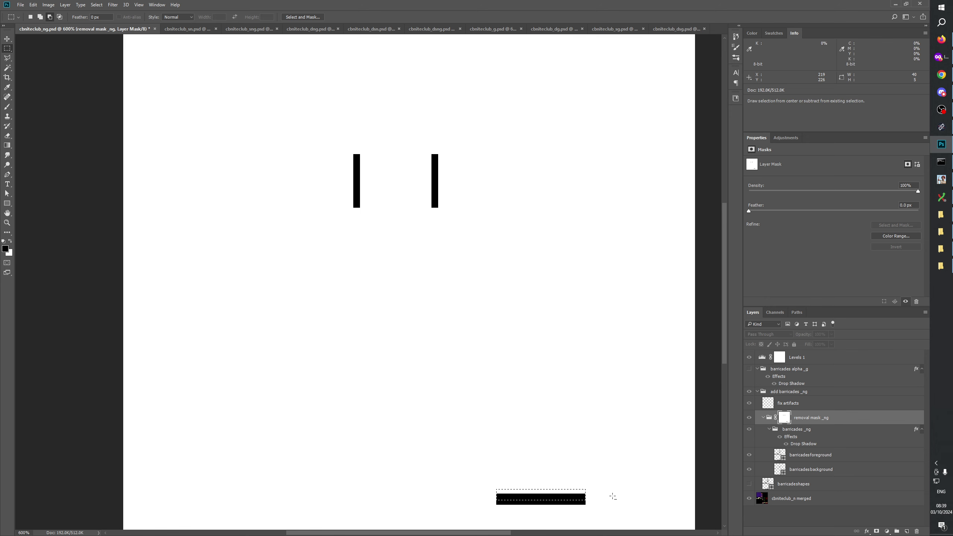
{"action": "key", "text": "alt+BackSpace"}
{"action": "key", "text": "ctrl+d"}
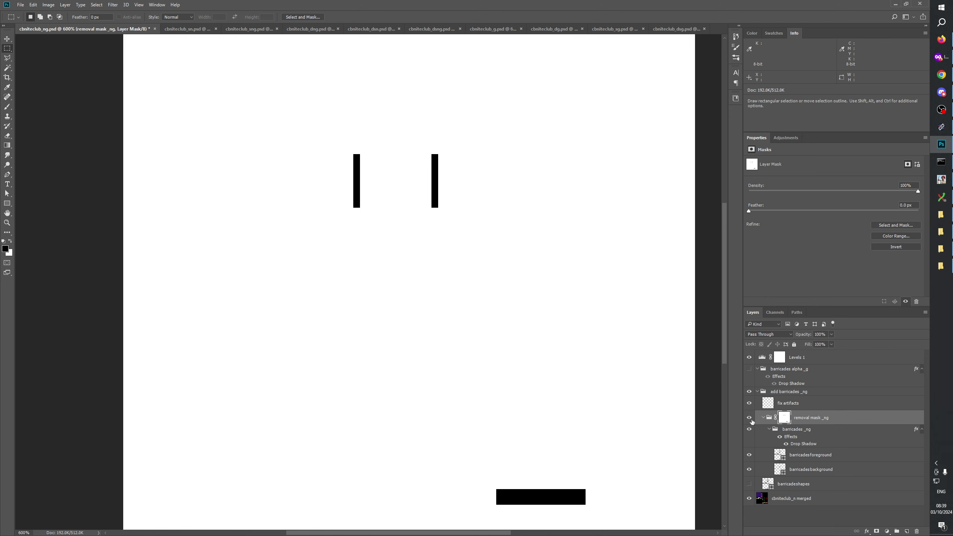
{"action": "left_click", "coordinate": [749, 419]}
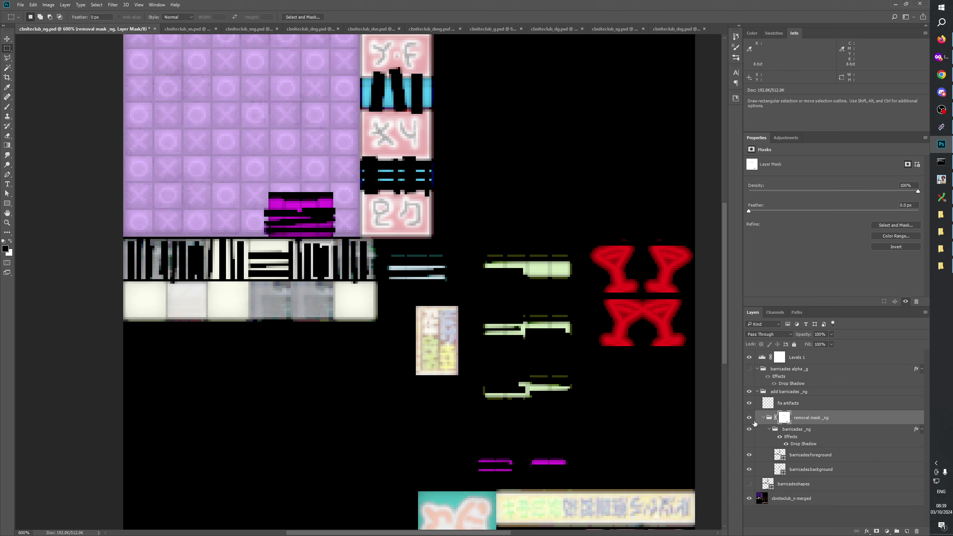
Move the layer mask from the removal mask _ng group onto the nested barricades _ng group
{"action": "left_click", "coordinate": [801, 418]}
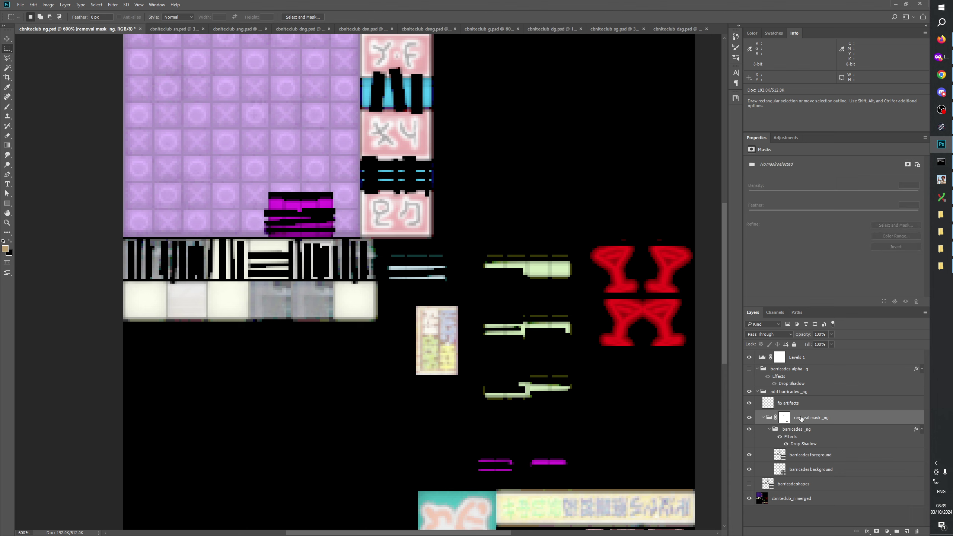
{"action": "left_click", "coordinate": [782, 418]}
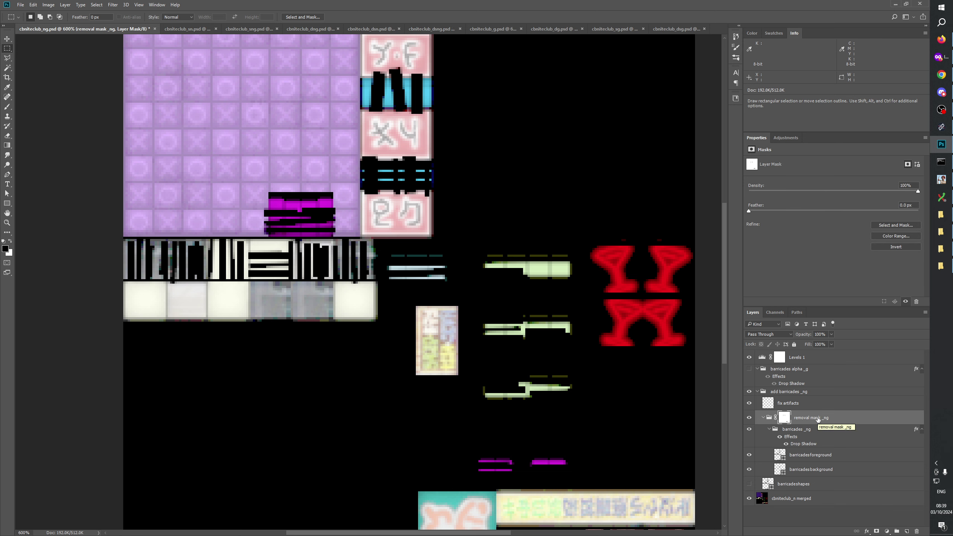
{"action": "left_click", "coordinate": [796, 431]}
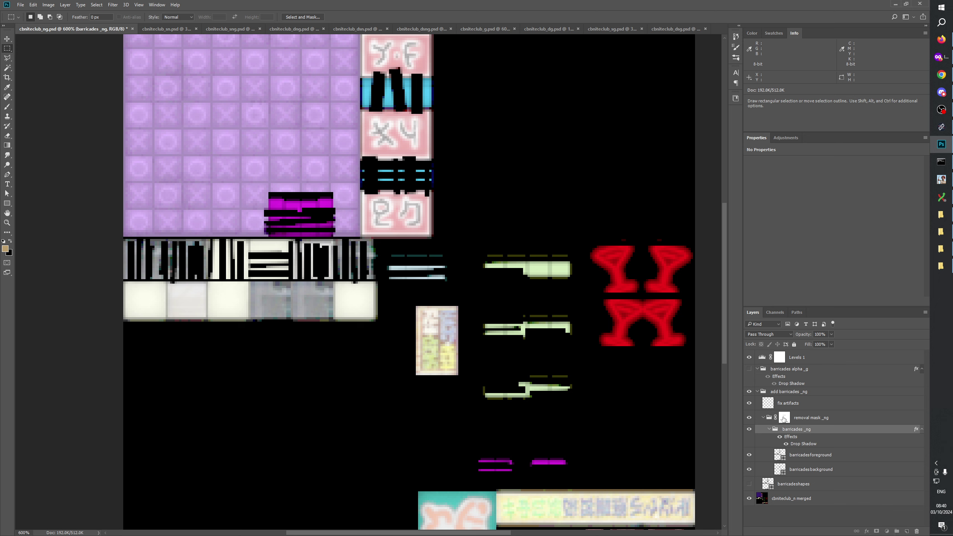
{"action": "left_click_drag", "start_coordinate": [783, 418], "coordinate": [801, 432]}
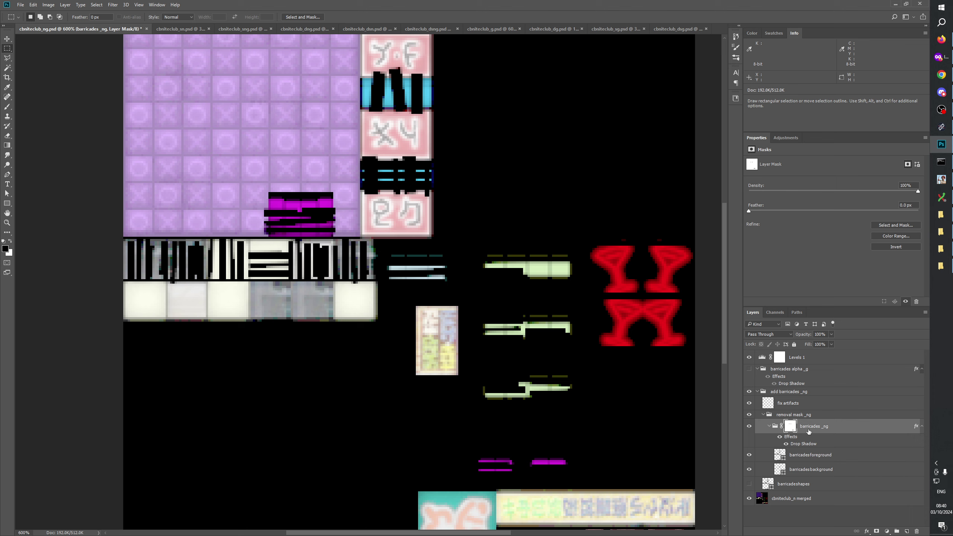
Move the barricades _ng group out of the removal mask _ng group and delete the emptied group
{"action": "left_click_drag", "start_coordinate": [810, 427], "coordinate": [807, 411]}
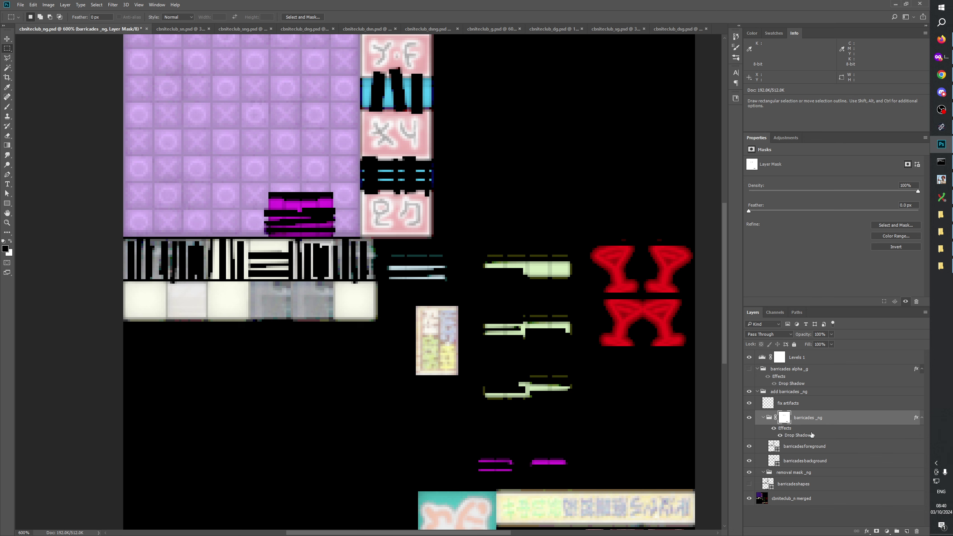
{"action": "left_click", "coordinate": [795, 473]}
{"action": "left_click", "coordinate": [916, 531]}
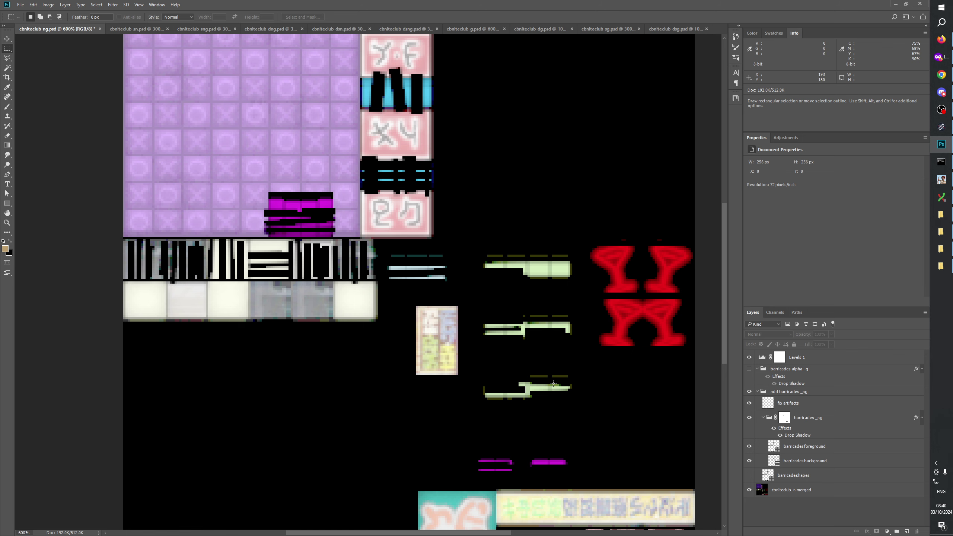
On the fix artifacts layer, paint stray pixels around the lowest green bar black with the Pencil tool at 100% opacity
{"action": "left_click_drag", "start_coordinate": [555, 396], "coordinate": [536, 301]}
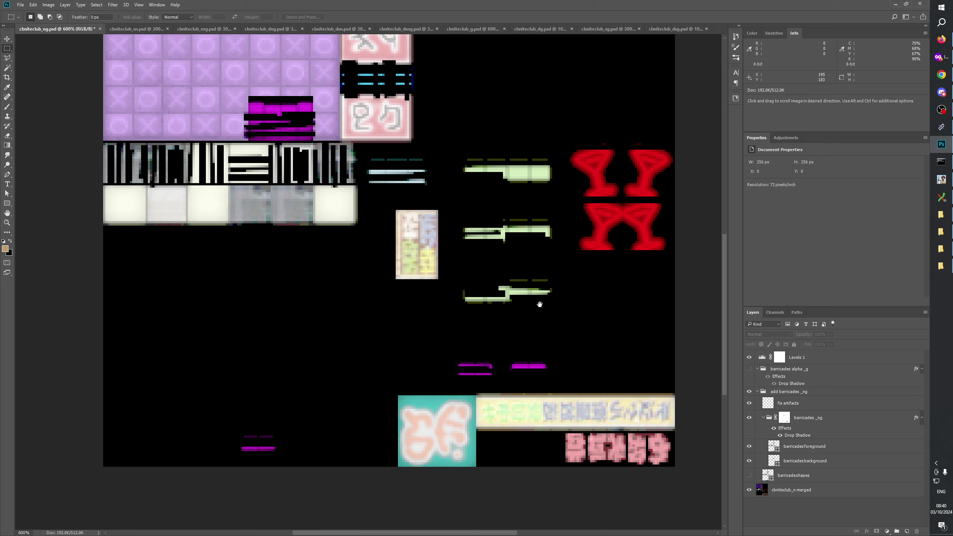
{"action": "left_click", "coordinate": [792, 402]}
{"action": "key", "text": "z"}
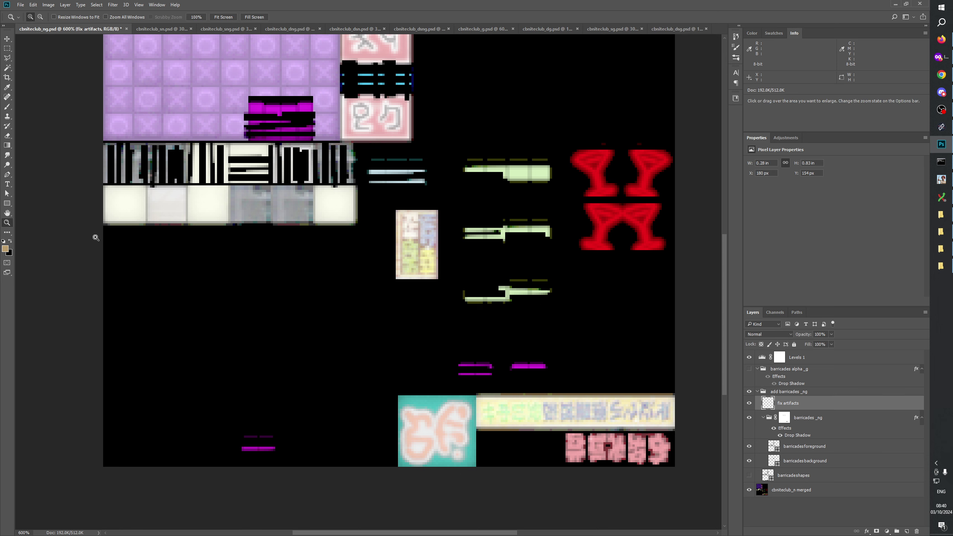
{"action": "left_click", "coordinate": [472, 364]}
{"action": "left_click", "coordinate": [472, 365]}
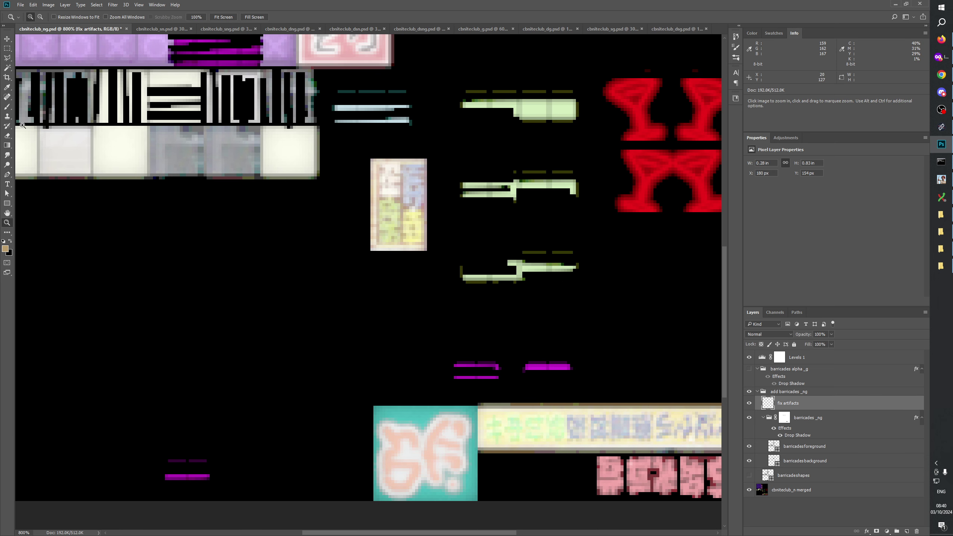
{"action": "left_click", "coordinate": [7, 106]}
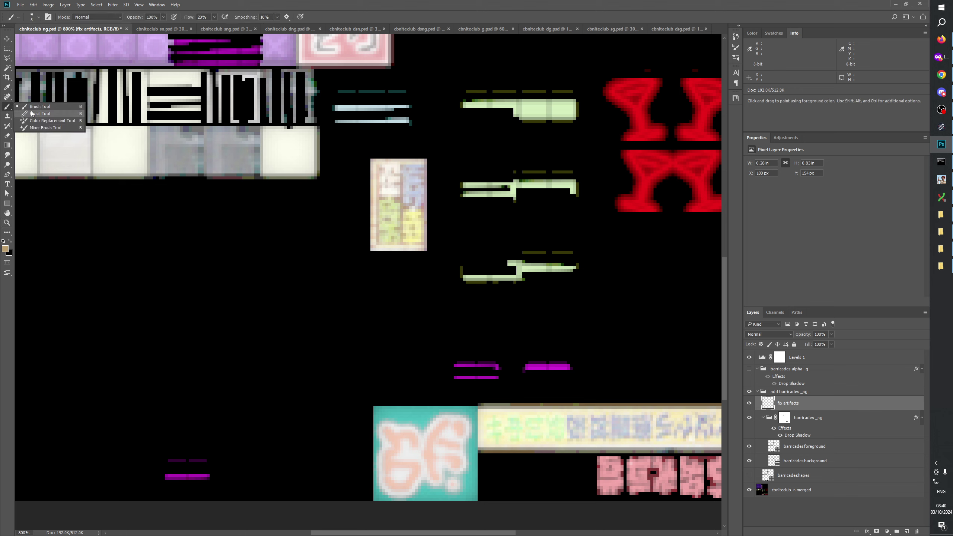
{"action": "left_click", "coordinate": [32, 113]}
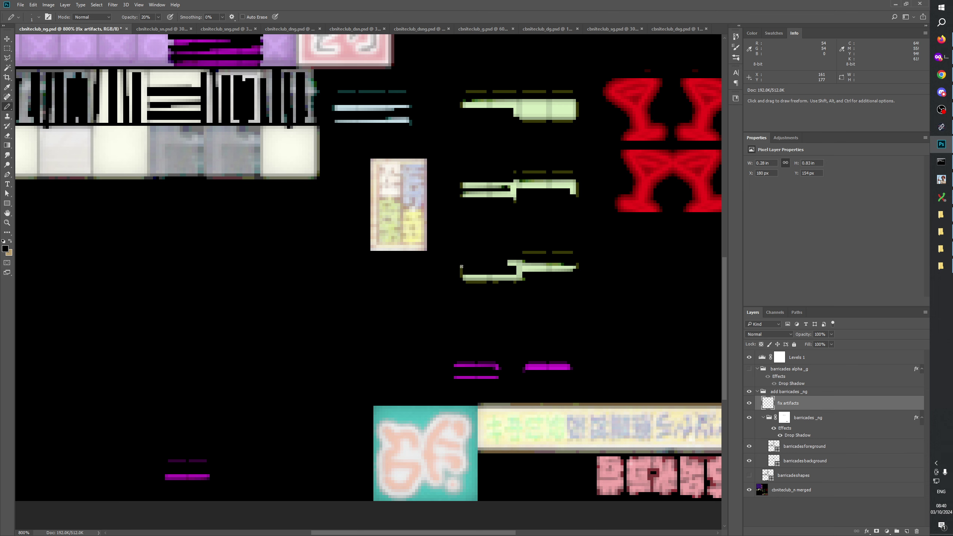
{"action": "left_click", "coordinate": [146, 17]}
{"action": "key", "text": "BackSpace"}
{"action": "type", "text": "10"}
{"action": "left_click_drag", "start_coordinate": [562, 253], "coordinate": [554, 252]}
{"action": "left_click", "coordinate": [749, 391]}
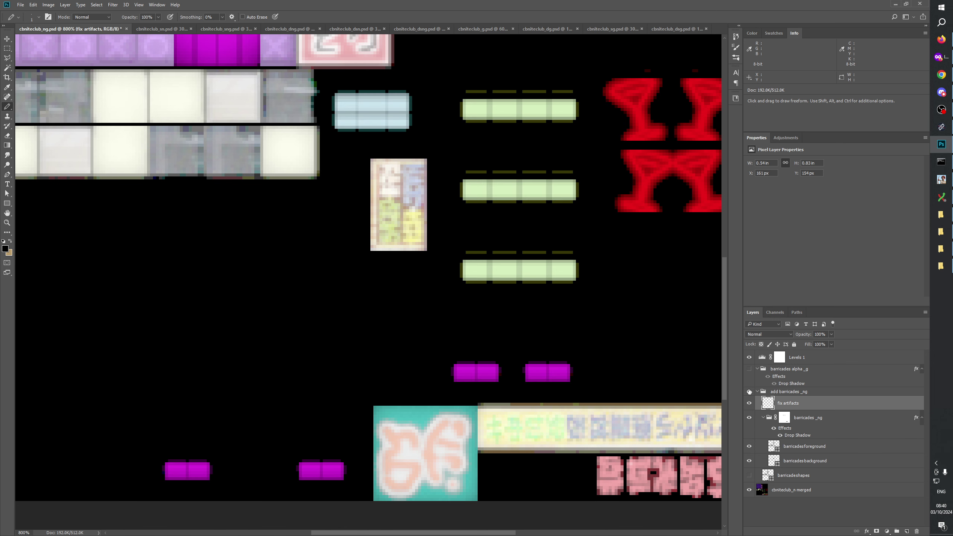
{"action": "left_click", "coordinate": [748, 391]}
{"action": "left_click", "coordinate": [6, 51]}
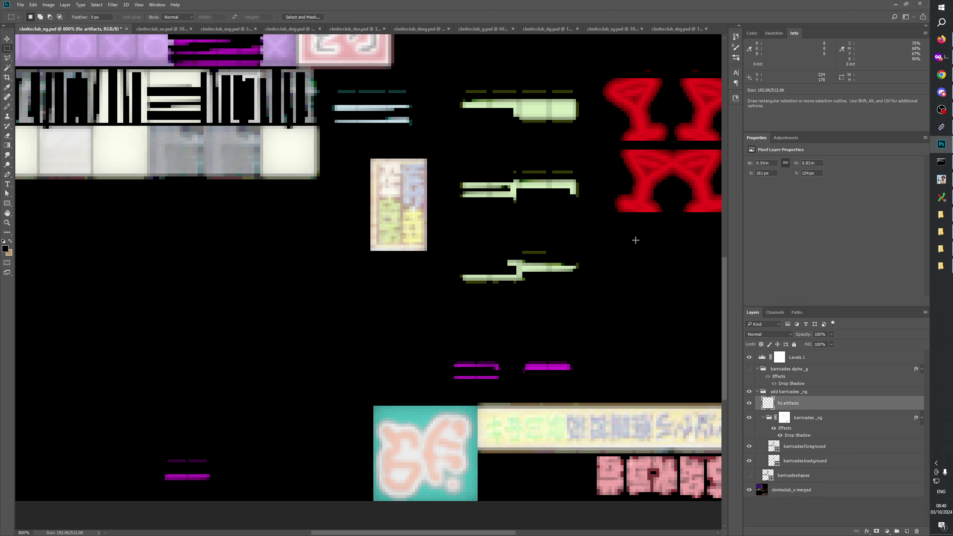
{"action": "left_click_drag", "start_coordinate": [537, 239], "coordinate": [587, 257]}
{"action": "left_click", "coordinate": [622, 251]}
{"action": "left_click", "coordinate": [749, 391]}
{"action": "left_click", "coordinate": [749, 392]}
Select the 25 × 1 px dashed teal line above the pale blue bars and fill it with black on the fix artifacts layer
{"action": "left_click_drag", "start_coordinate": [495, 153], "coordinate": [517, 306]}
{"action": "left_click_drag", "start_coordinate": [413, 274], "coordinate": [464, 309]}
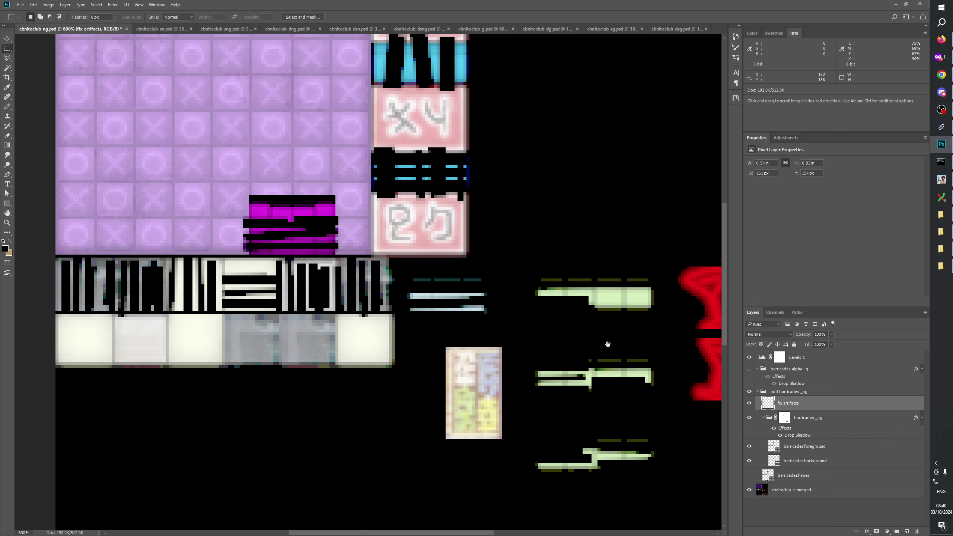
{"action": "left_click", "coordinate": [749, 403]}
{"action": "left_click", "coordinate": [749, 403]}
{"action": "left_click", "coordinate": [749, 392]}
{"action": "left_click_drag", "start_coordinate": [412, 280], "coordinate": [485, 281]}
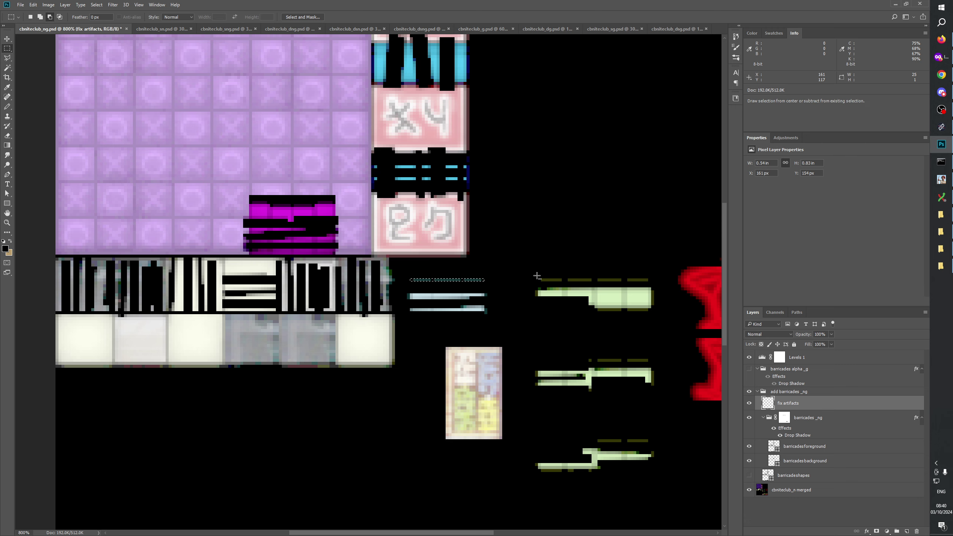
{"action": "key", "text": "alt+BackSpace"}
{"action": "key", "text": "ctrl+d"}
Paint out the faint purple dashes above the lower-left magenta bar in black with the Pencil tool
{"action": "mouse_move", "coordinate": [551, 329]}
{"action": "left_mouse_down"}
{"action": "mouse_move", "coordinate": [521, 315]}
{"action": "mouse_move", "coordinate": [511, 272]}
{"action": "left_mouse_up"}
{"action": "key", "text": "b"}
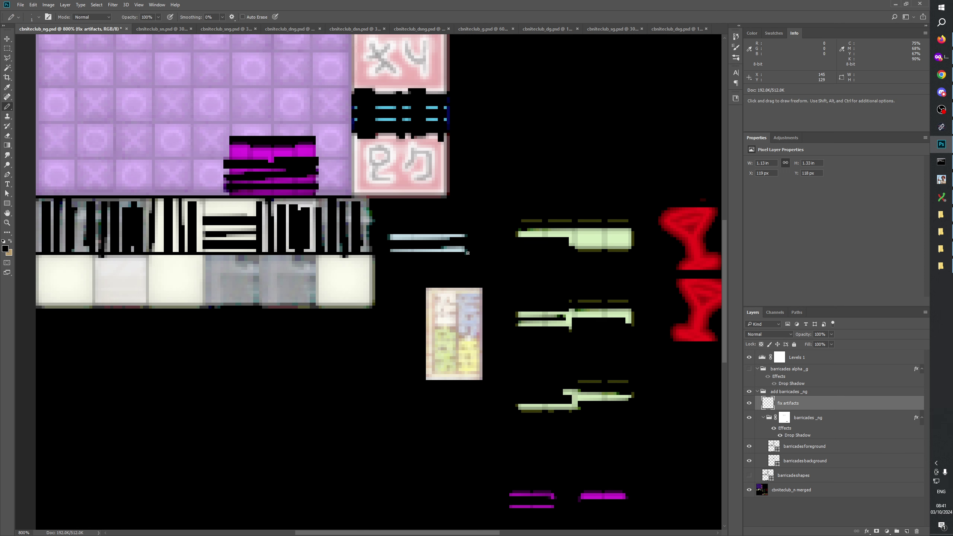
{"action": "left_click_drag", "start_coordinate": [529, 351], "coordinate": [493, 260]}
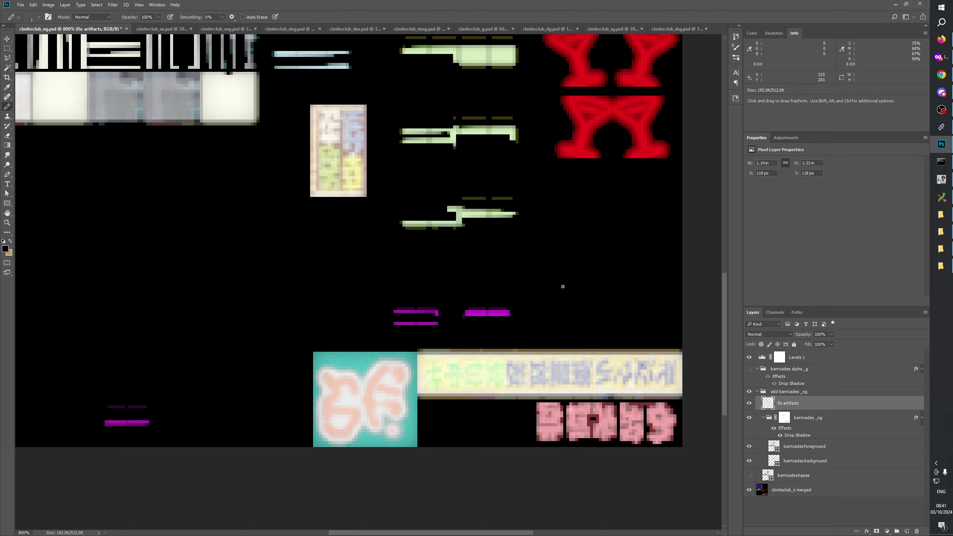
{"action": "left_click_drag", "start_coordinate": [574, 283], "coordinate": [525, 319]}
{"action": "left_click", "coordinate": [748, 392]}
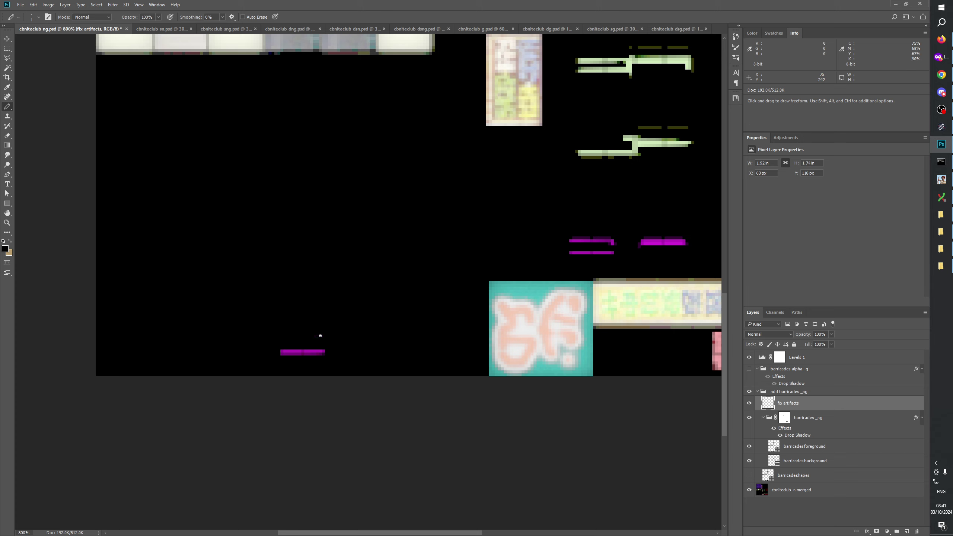
Select the 15 × 1 px strip of faint purple dashes above the lower-left magenta bar and fill it with black on the fix artifacts layer
{"action": "left_click", "coordinate": [750, 404]}
{"action": "left_click", "coordinate": [749, 404]}
{"action": "left_click", "coordinate": [751, 406]}
{"action": "left_click", "coordinate": [7, 49]}
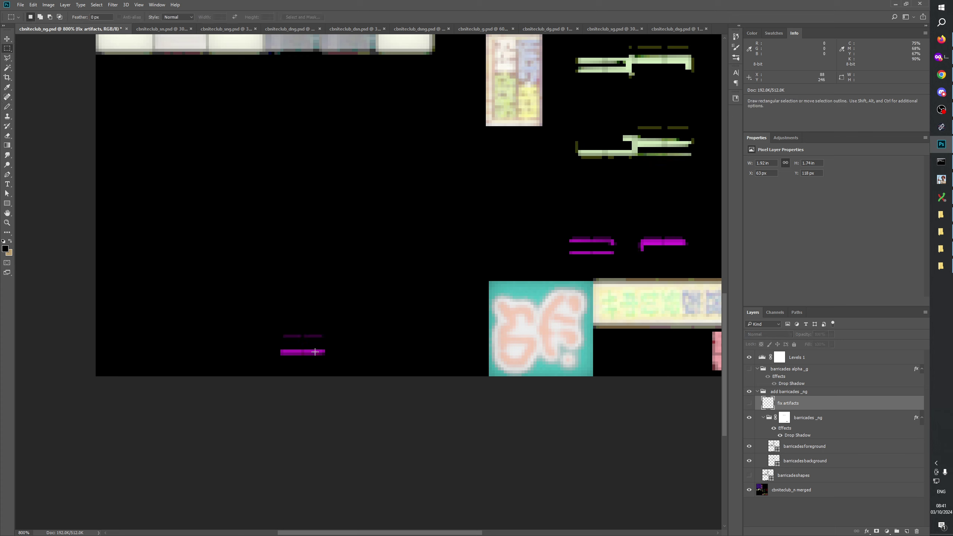
{"action": "left_click_drag", "start_coordinate": [282, 335], "coordinate": [328, 338]}
{"action": "key", "text": "alt+BackSpace"}
{"action": "left_click", "coordinate": [749, 403]}
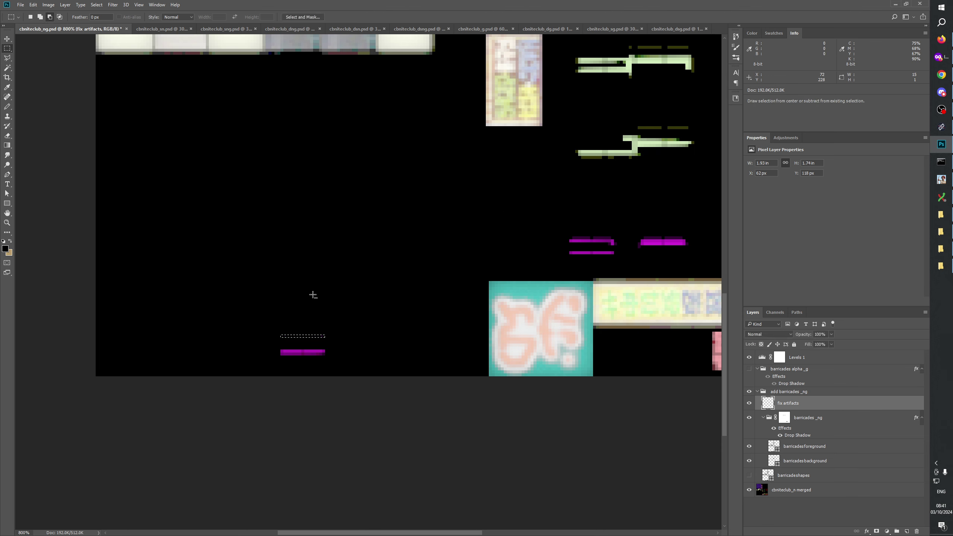
{"action": "key", "text": "alt+Tab"}
{"action": "key", "text": "alt+Tab"}
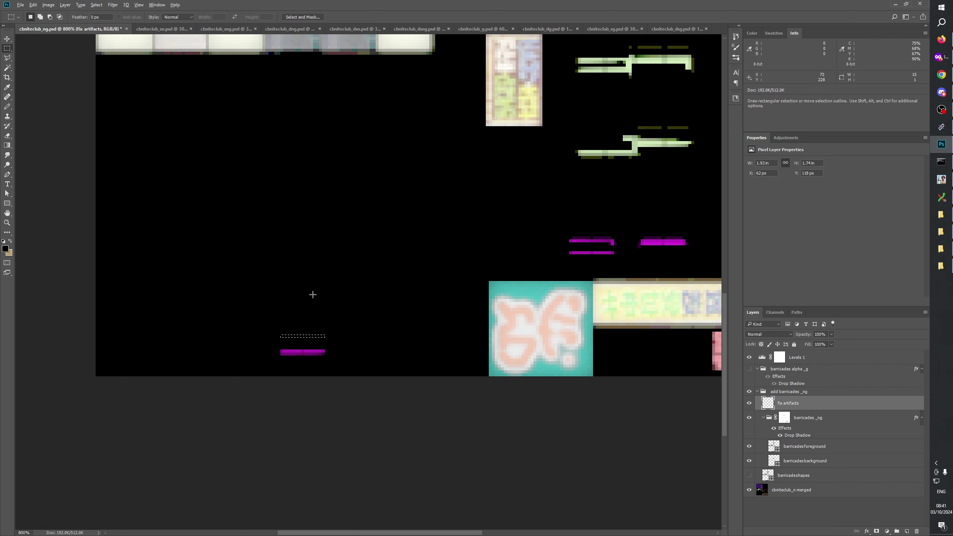
{"action": "key", "text": "alt+Tab"}
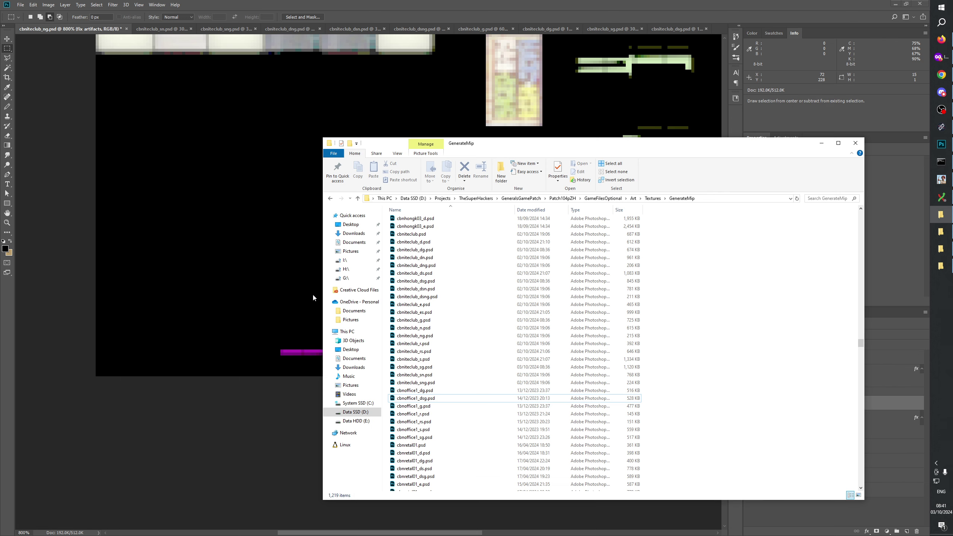
{"action": "key", "text": "alt+Tab"}
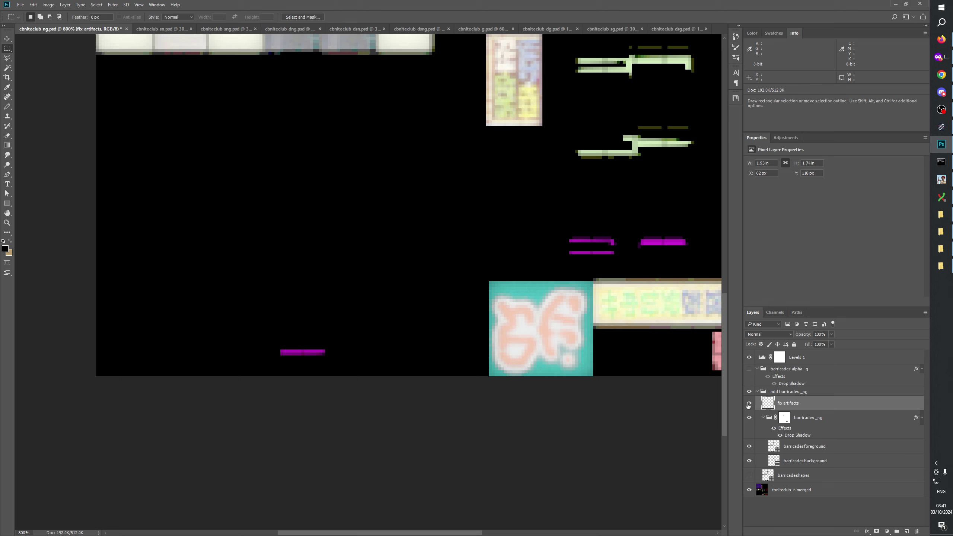
Collapse the add barricades _ng group and hide the Levels 1 adjustment layer
{"action": "key", "text": "space"}
{"action": "left_click_drag", "start_coordinate": [692, 210], "coordinate": [495, 404]}
{"action": "scroll", "coordinate": [622, 341], "scroll_direction": "up", "scroll_amount": 5}
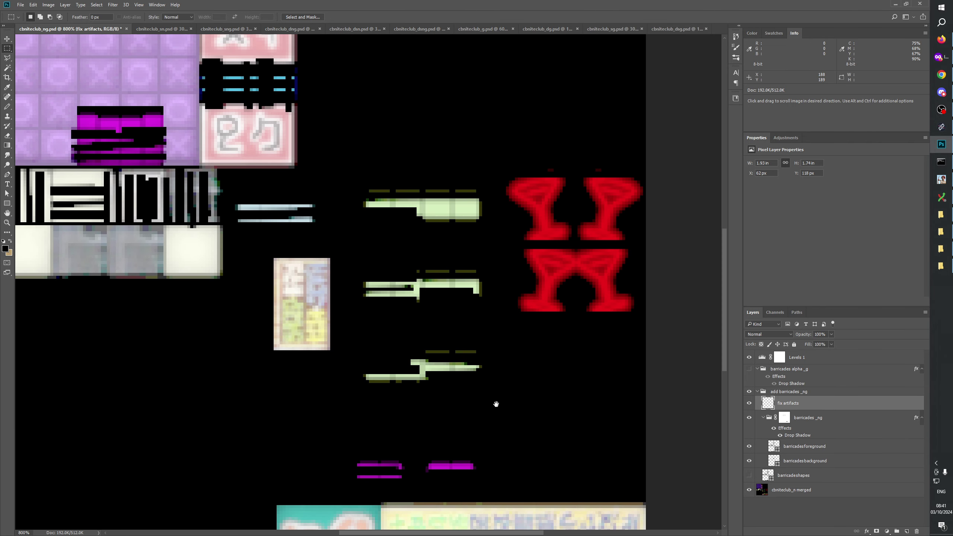
{"action": "left_click", "coordinate": [783, 516]}
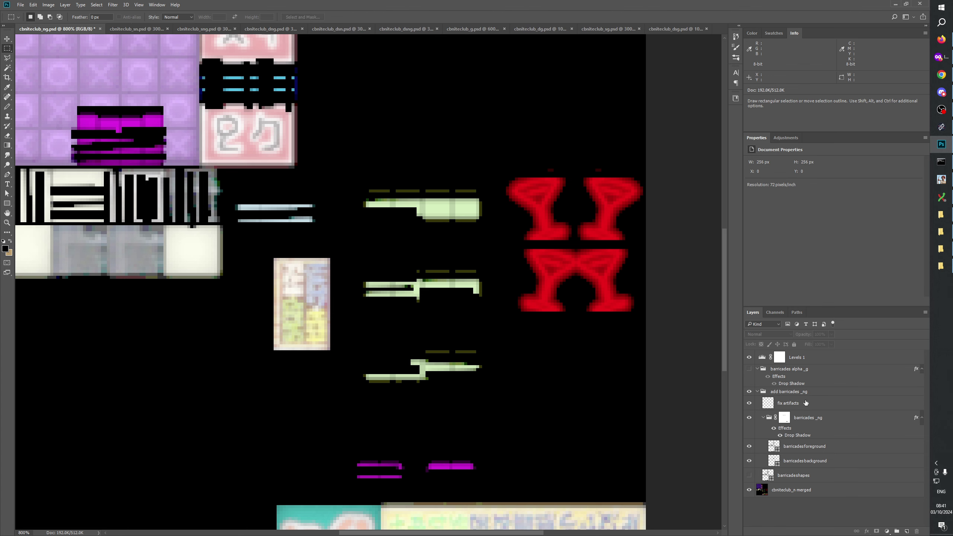
{"action": "left_click", "coordinate": [757, 392]}
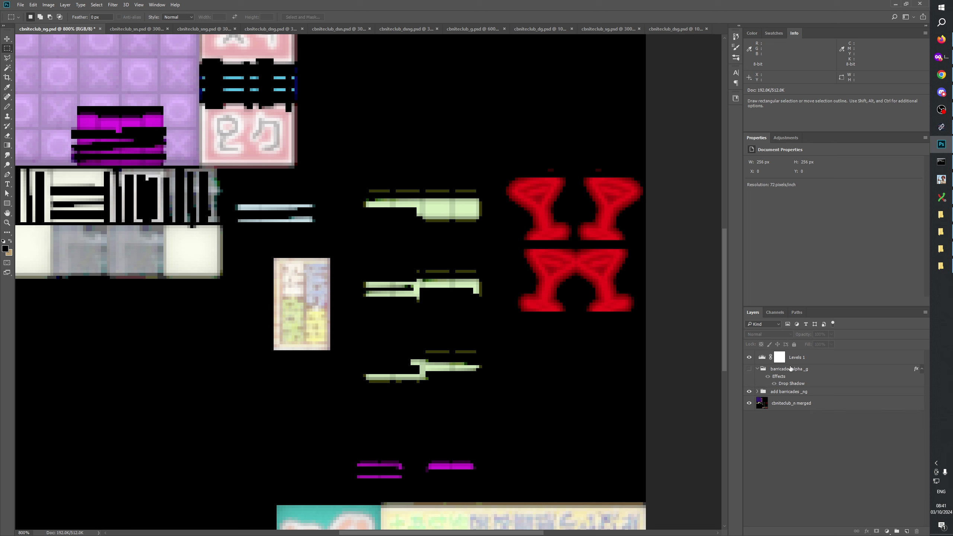
{"action": "left_click", "coordinate": [746, 357]}
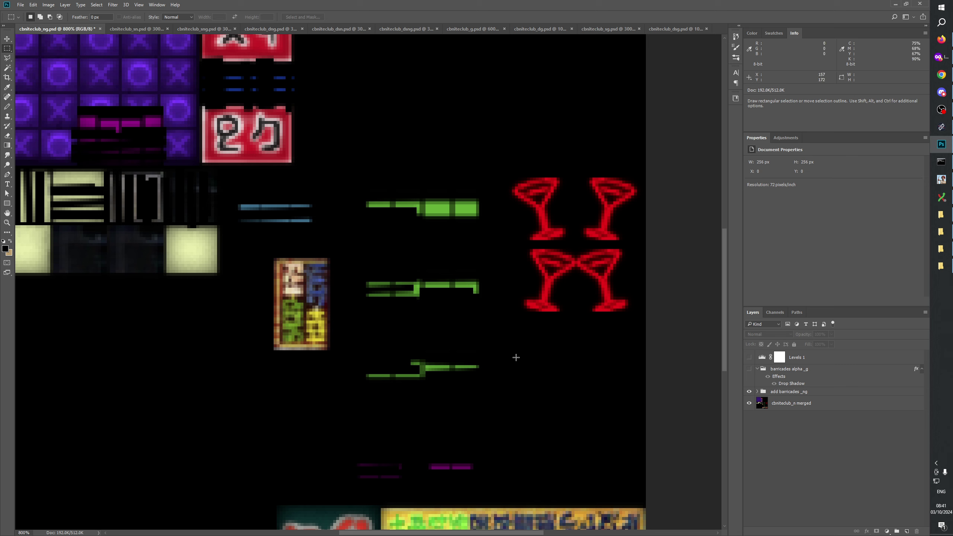
Compare the whole texture at 400% with and without the add barricades _ng group
{"action": "left_click", "coordinate": [7, 223]}
{"action": "right_click", "coordinate": [372, 282]}
{"action": "left_click", "coordinate": [384, 294]}
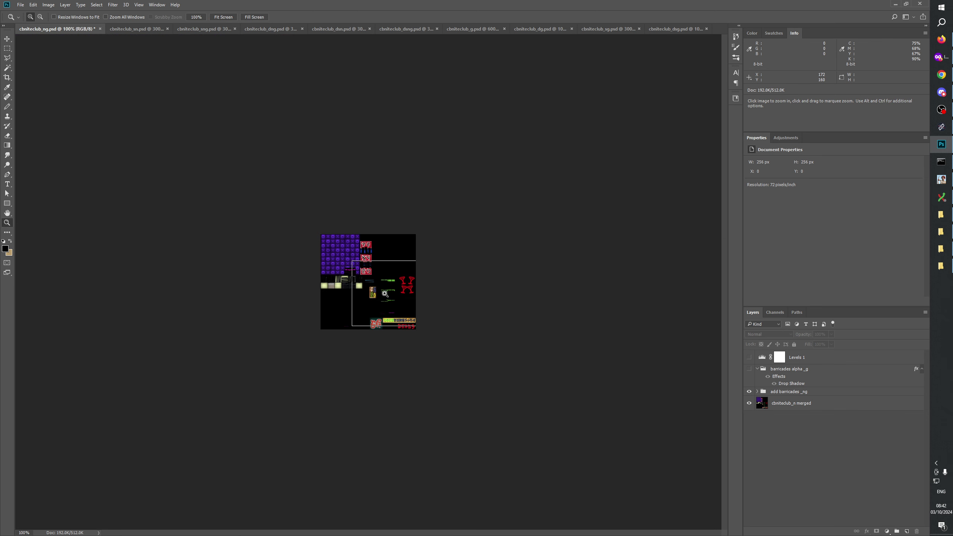
{"action": "left_click", "coordinate": [384, 293]}
{"action": "left_click", "coordinate": [384, 294]}
{"action": "left_click", "coordinate": [385, 293]}
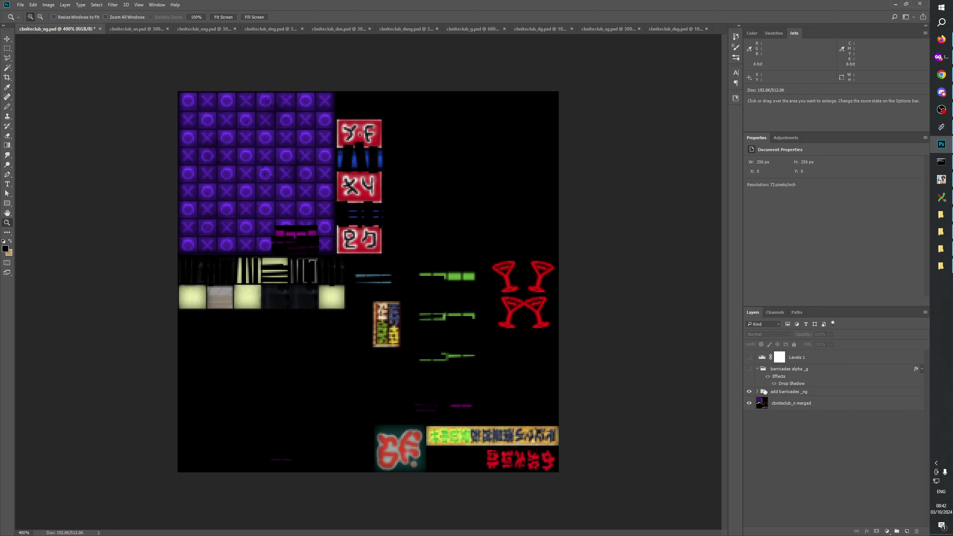
{"action": "left_click", "coordinate": [748, 393]}
{"action": "left_click", "coordinate": [747, 392]}
{"action": "left_click", "coordinate": [748, 392]}
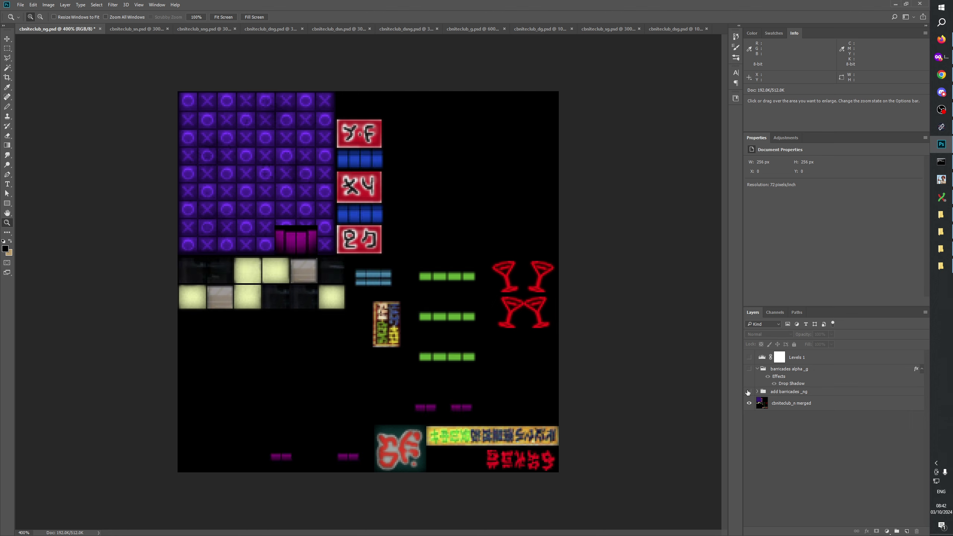
{"action": "left_click", "coordinate": [748, 392]}
{"action": "left_click", "coordinate": [747, 392]}
{"action": "left_click", "coordinate": [747, 392]}
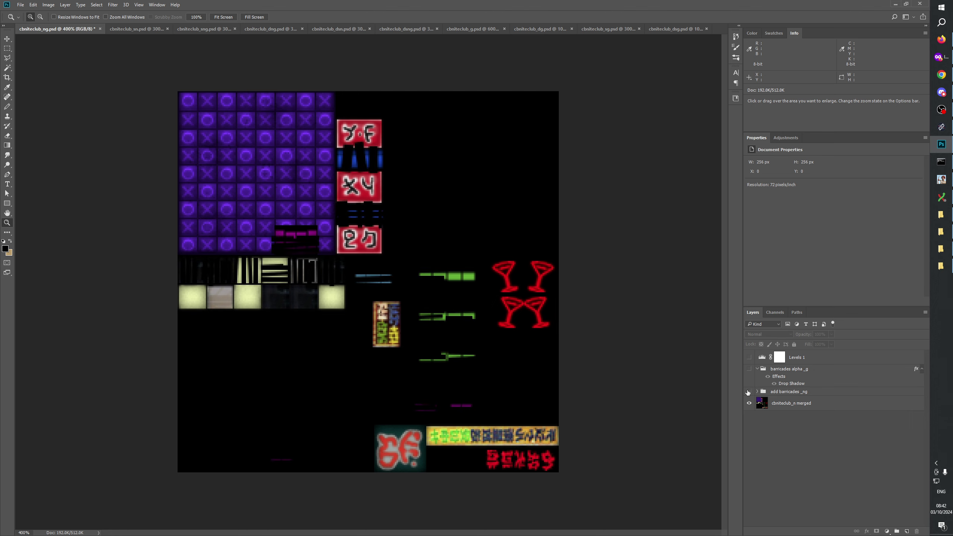
{"action": "left_click", "coordinate": [747, 392]}
{"action": "left_click", "coordinate": [747, 392]}
{"action": "left_click", "coordinate": [748, 392]}
{"action": "left_click", "coordinate": [747, 392]}
{"action": "left_click", "coordinate": [747, 393]}
{"action": "left_click", "coordinate": [748, 392]}
Delete the hidden barricades alpha _g group
{"action": "left_click", "coordinate": [800, 369]}
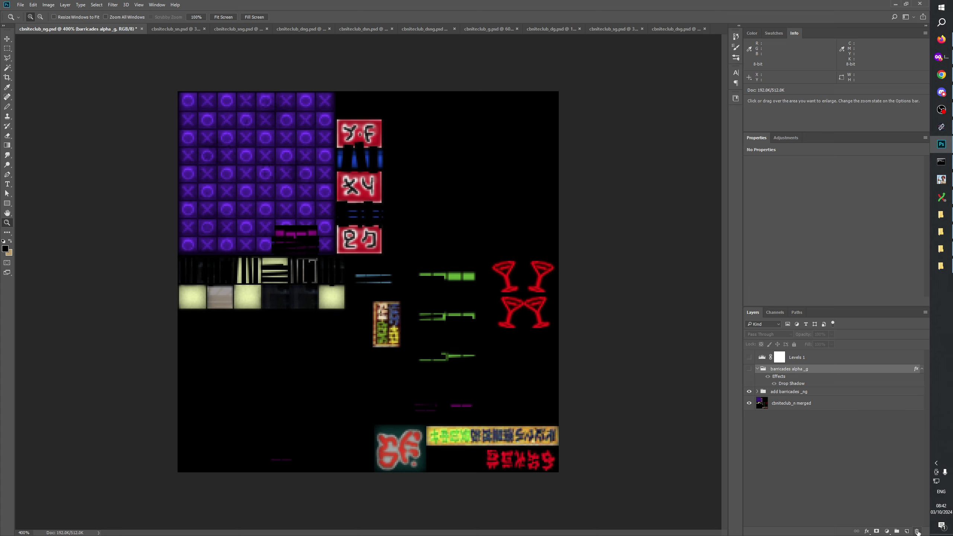
{"action": "left_click", "coordinate": [916, 531]}
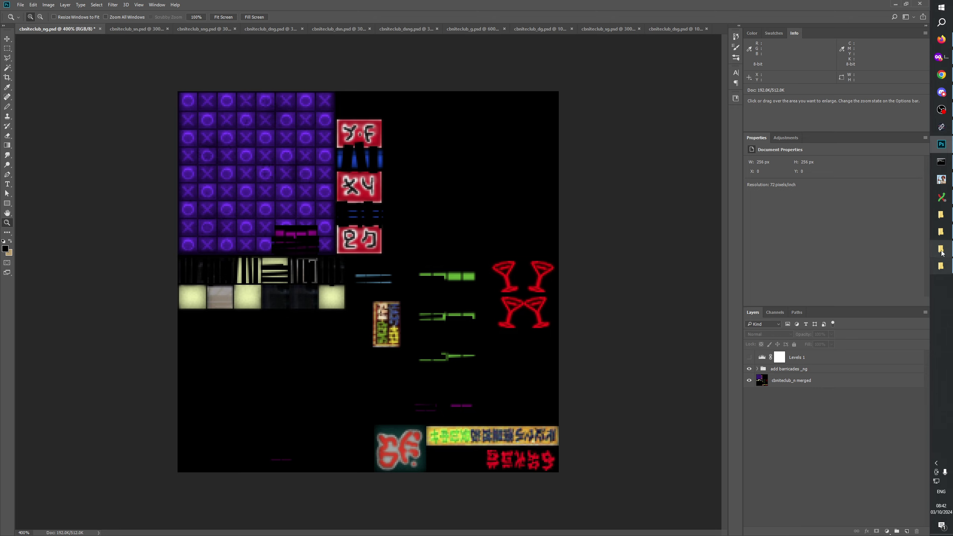
Open cbniteclub_n.psd and cbniteclub_dn.psd from the GenerateMip folder
{"action": "left_click", "coordinate": [941, 232]}
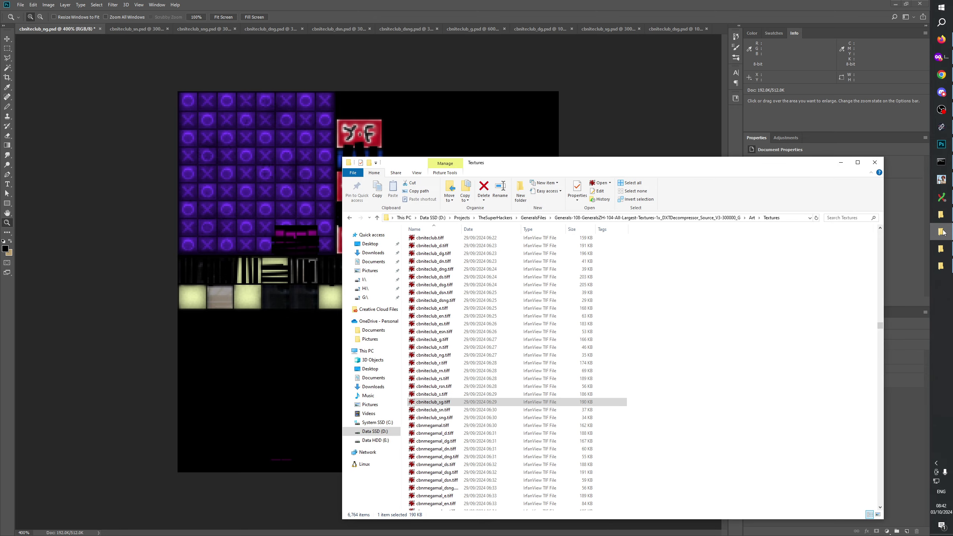
{"action": "left_click", "coordinate": [943, 231]}
{"action": "left_click", "coordinate": [942, 217]}
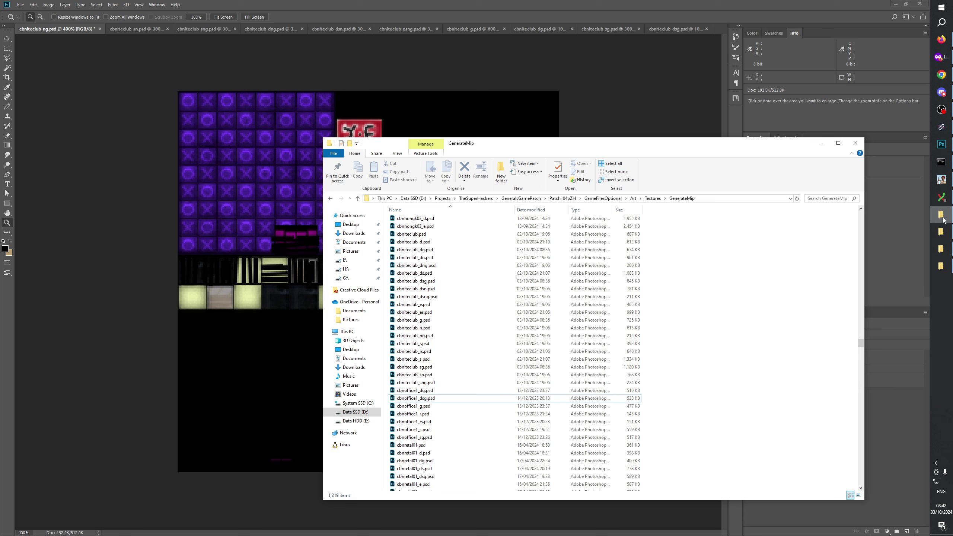
{"action": "left_click", "coordinate": [421, 257]}
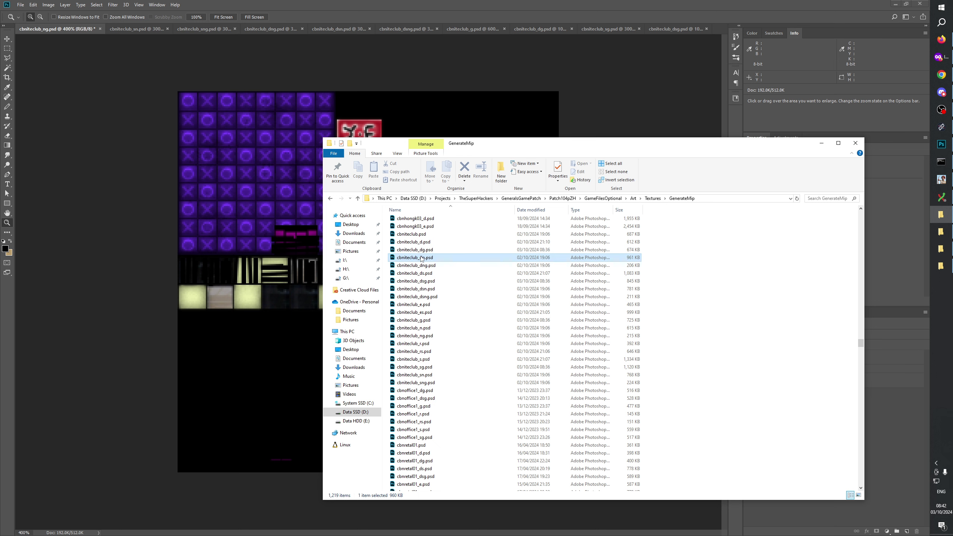
{"action": "double_click", "coordinate": [421, 329]}
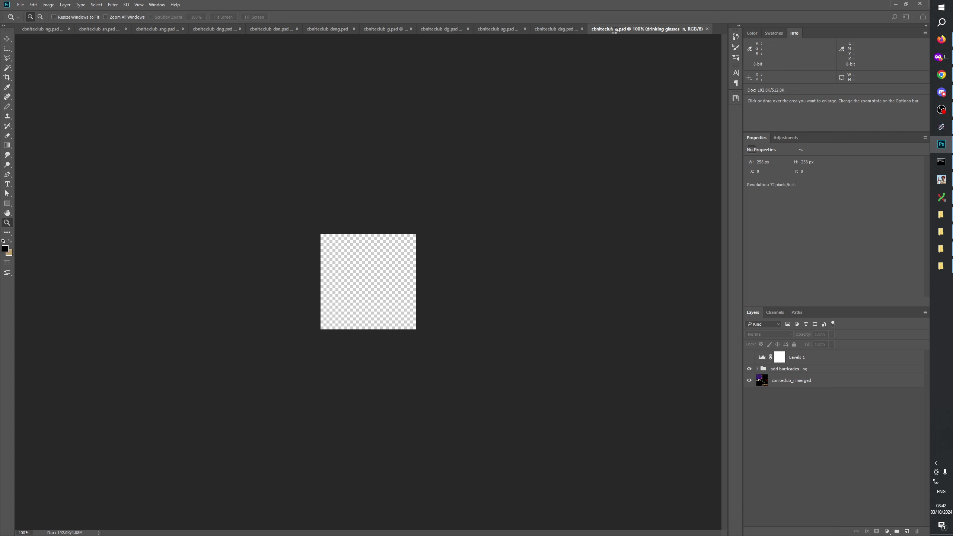
Reorder the open documents so cbniteclub_n.psd comes first and cbniteclub_dn.psd second, ahead of cbniteclub_ng.psd
{"action": "left_click_drag", "start_coordinate": [572, 29], "coordinate": [77, 29]}
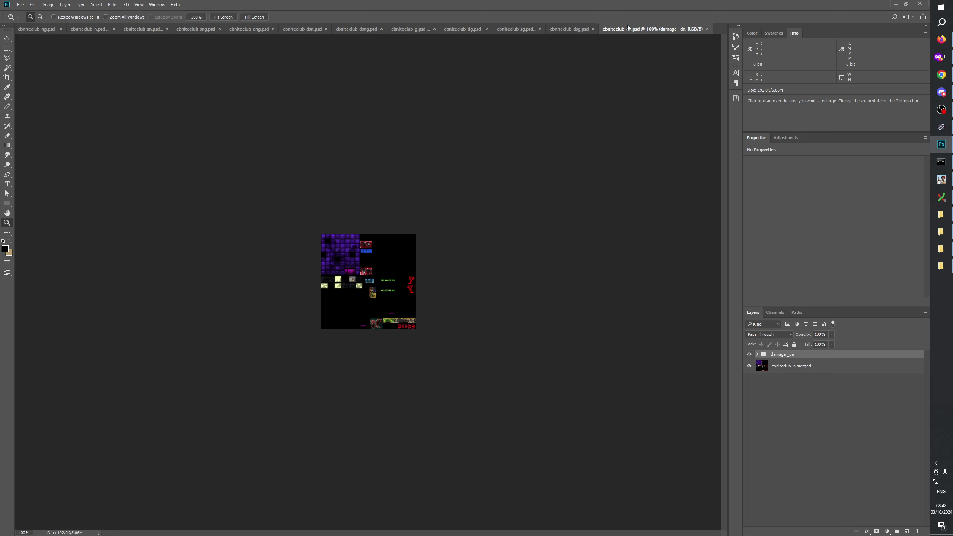
{"action": "left_click_drag", "start_coordinate": [627, 25], "coordinate": [71, 30]}
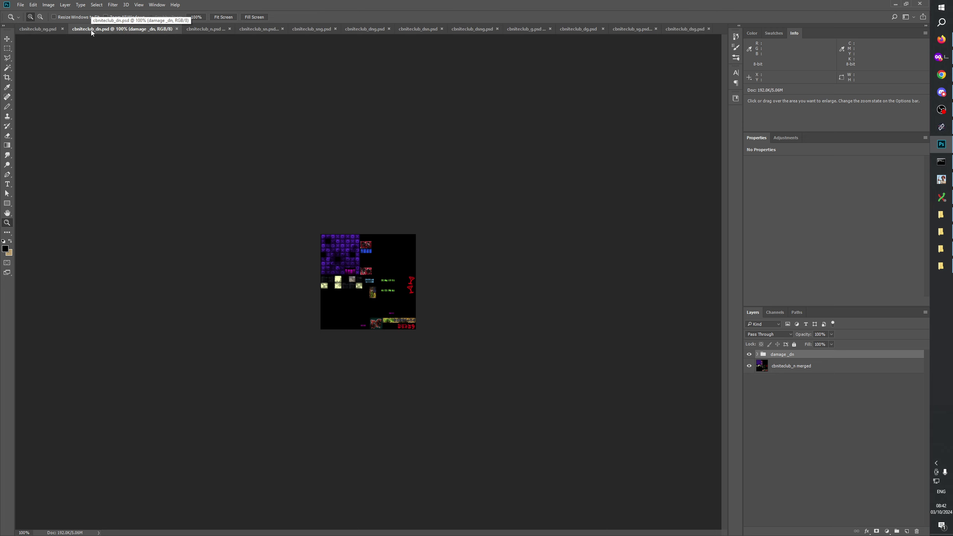
{"action": "left_click_drag", "start_coordinate": [209, 29], "coordinate": [30, 29]}
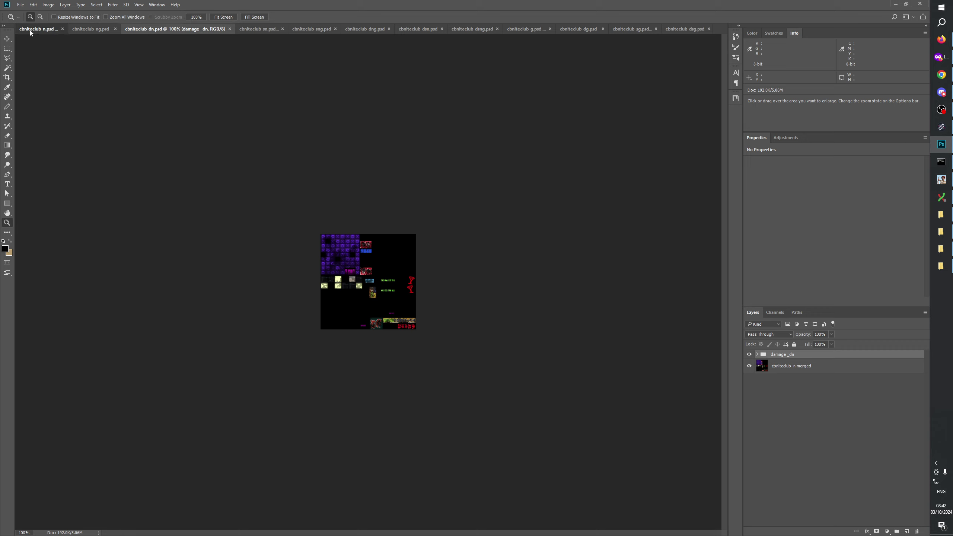
{"action": "left_click_drag", "start_coordinate": [153, 33], "coordinate": [131, 30]}
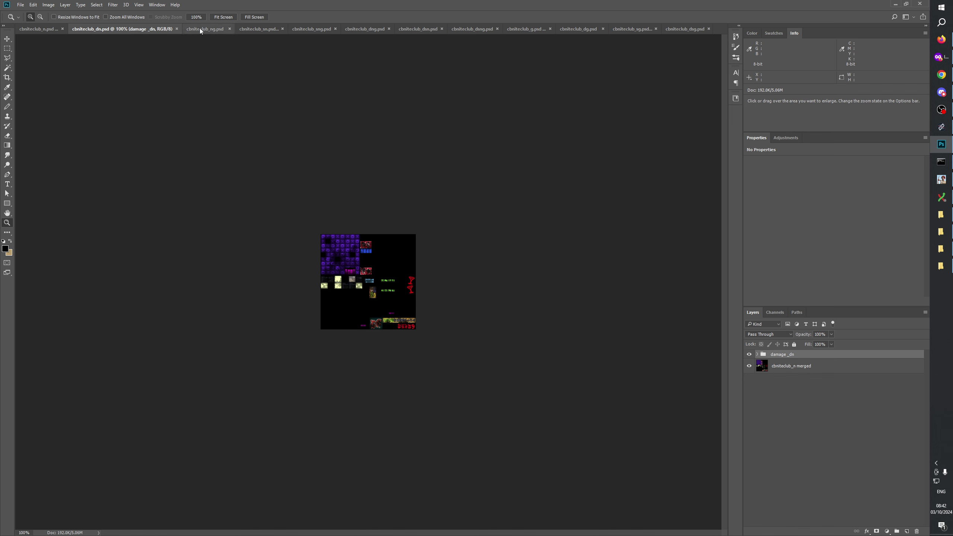
Duplicate the Levels 1 adjustment layer from cbniteclub_ng.psd into cbniteclub_n.psd and make it visible there
{"action": "left_click", "coordinate": [38, 29]}
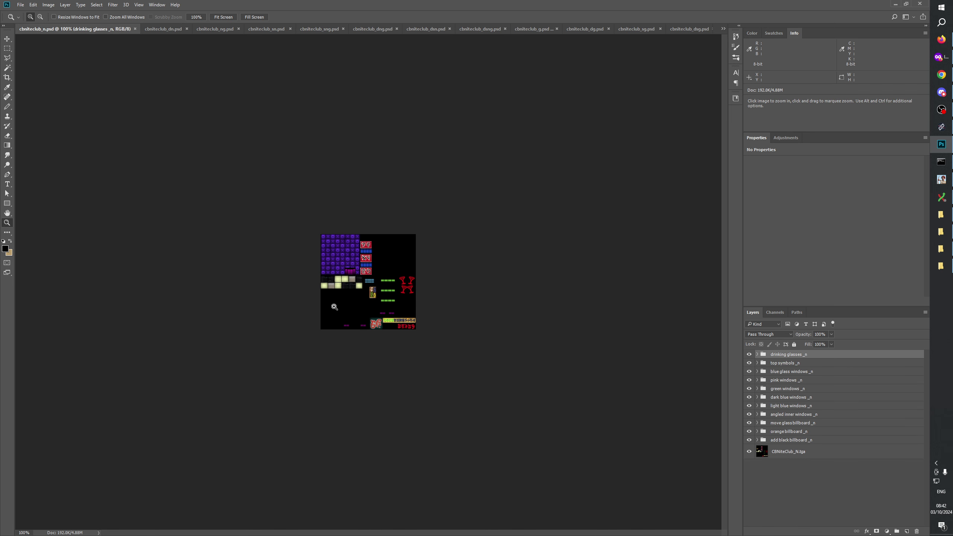
{"action": "left_click", "coordinate": [375, 287]}
{"action": "left_click", "coordinate": [375, 287]}
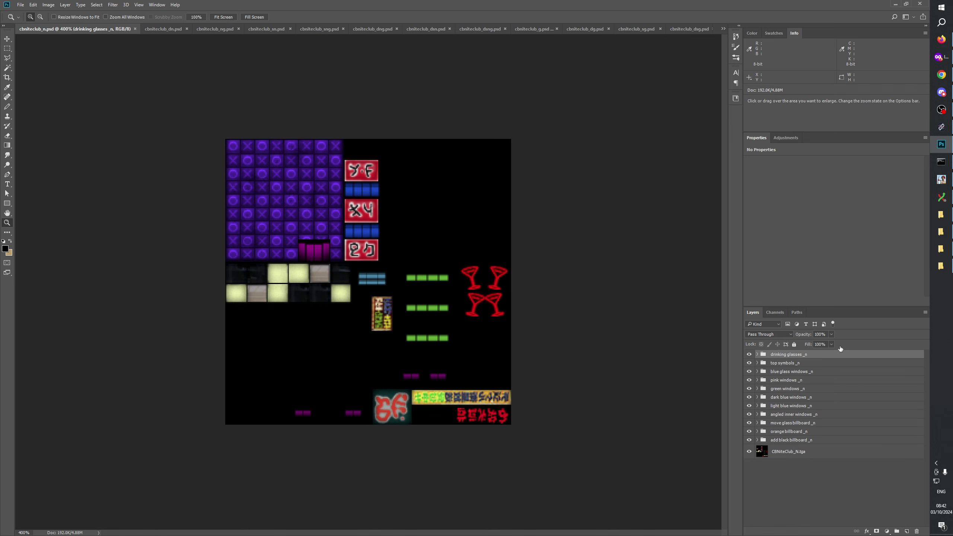
{"action": "key", "text": "ctrl+equal"}
{"action": "left_click", "coordinate": [215, 29]}
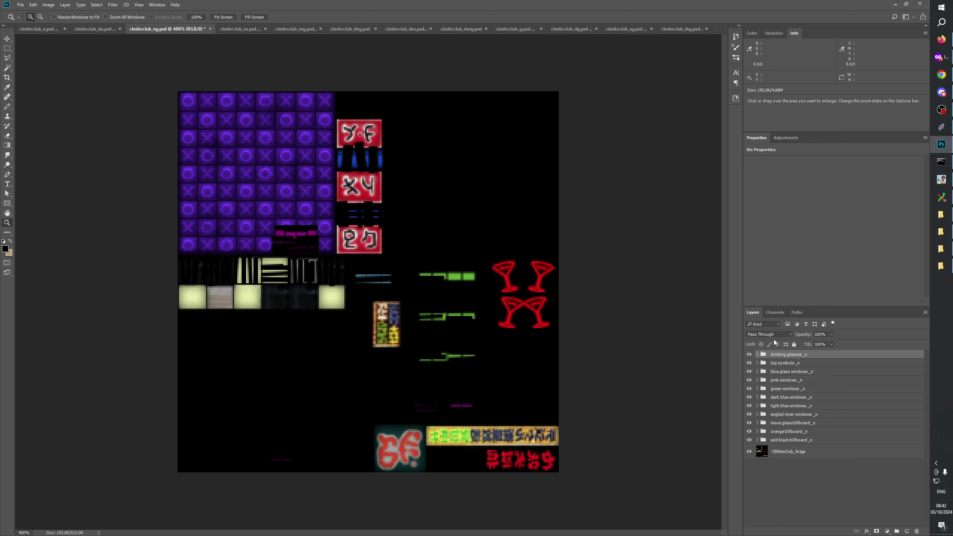
{"action": "right_click", "coordinate": [797, 359]}
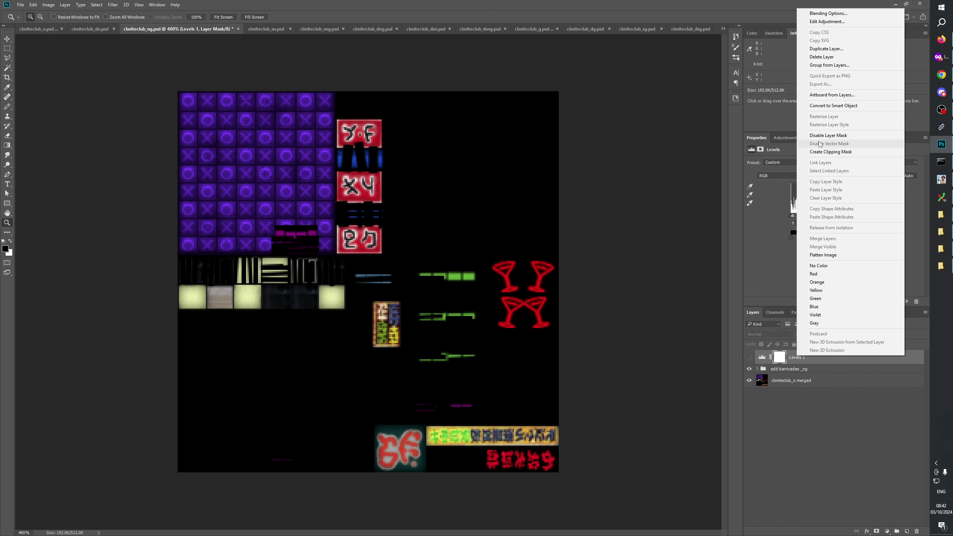
{"action": "left_click", "coordinate": [821, 49]}
{"action": "left_click", "coordinate": [464, 191]}
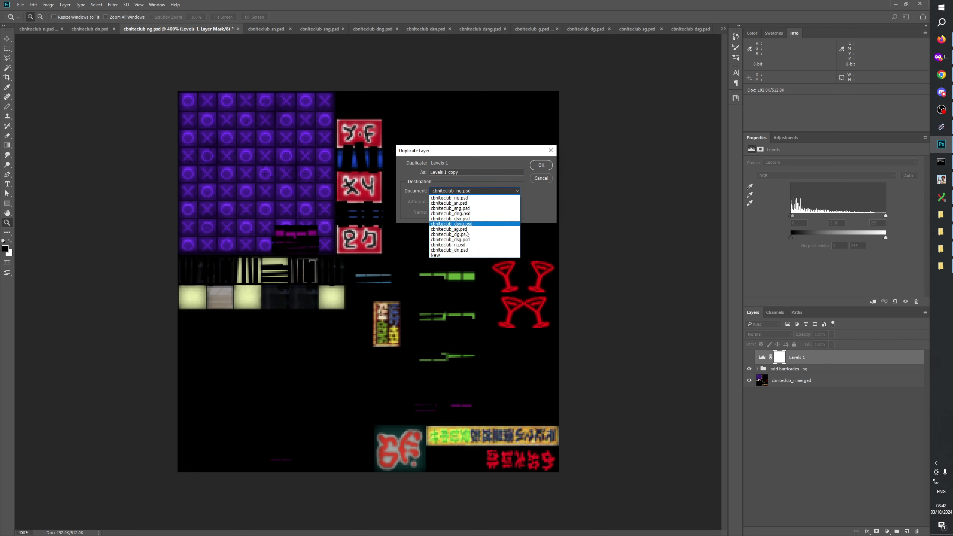
{"action": "left_click", "coordinate": [469, 250]}
{"action": "left_click", "coordinate": [539, 166]}
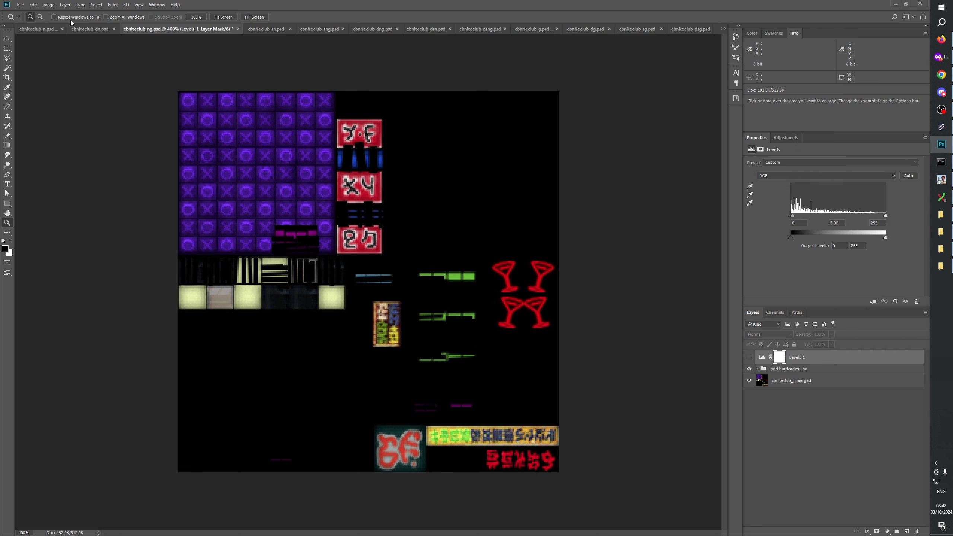
{"action": "left_click", "coordinate": [38, 29]}
{"action": "left_click", "coordinate": [749, 359]}
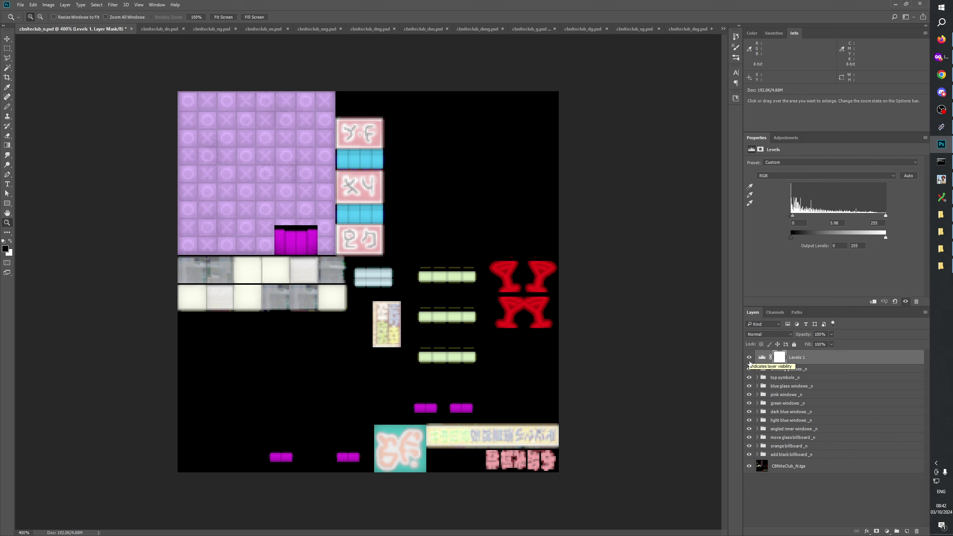
Examine the layer groups of cbniteclub_n.psd one by one, switching pink windows _n and move glass billboard _n off and on
{"action": "left_click", "coordinate": [787, 404]}
{"action": "left_click", "coordinate": [778, 397]}
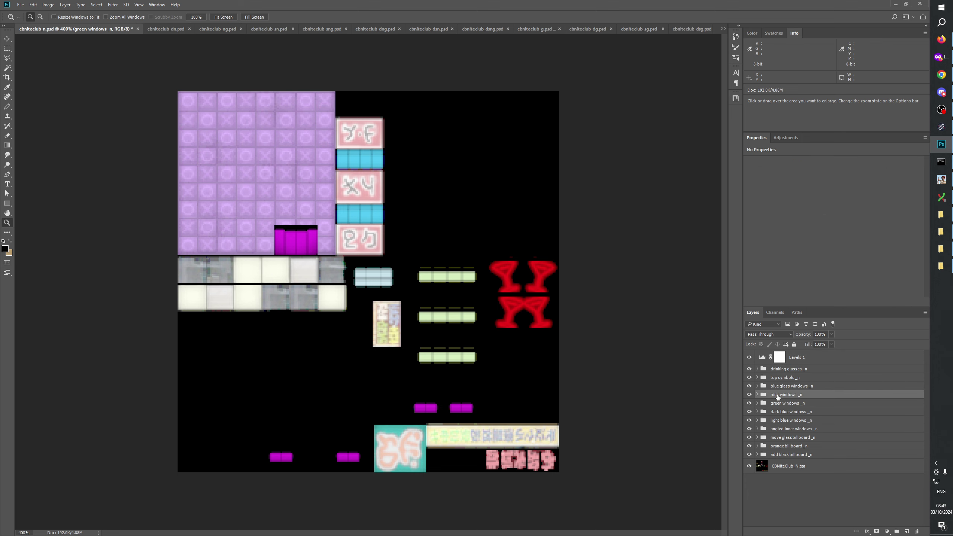
{"action": "left_click", "coordinate": [748, 394]}
{"action": "left_click", "coordinate": [749, 395]}
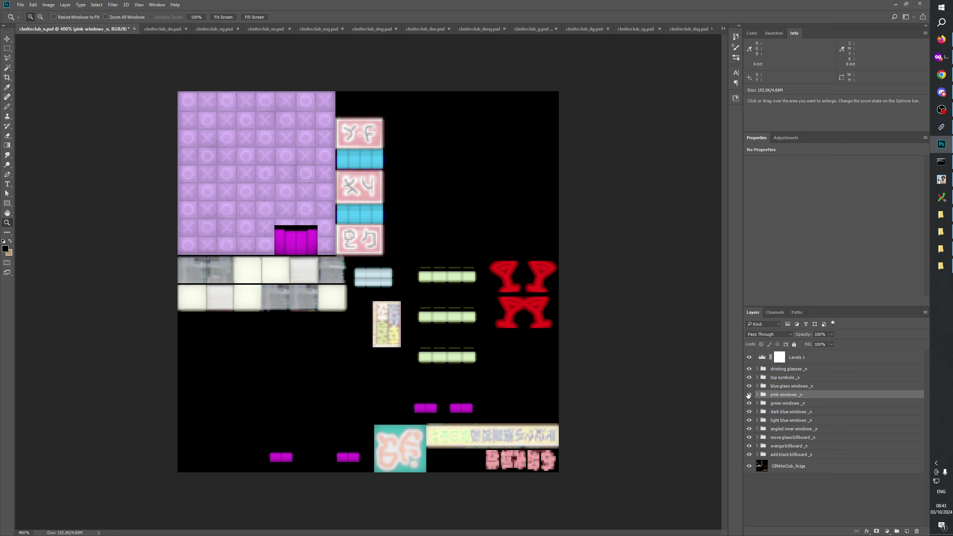
{"action": "left_click", "coordinate": [779, 438]}
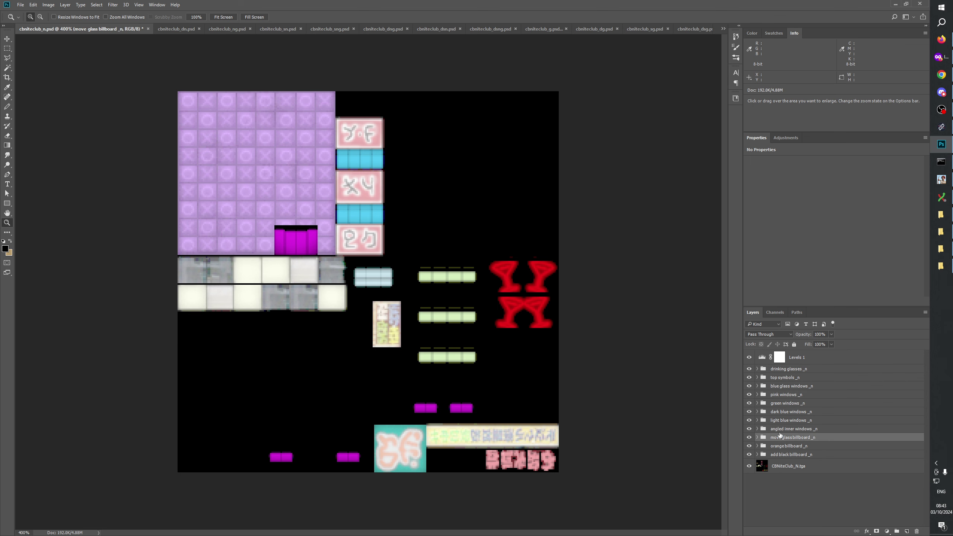
{"action": "left_click", "coordinate": [749, 437]}
{"action": "left_click", "coordinate": [749, 438]}
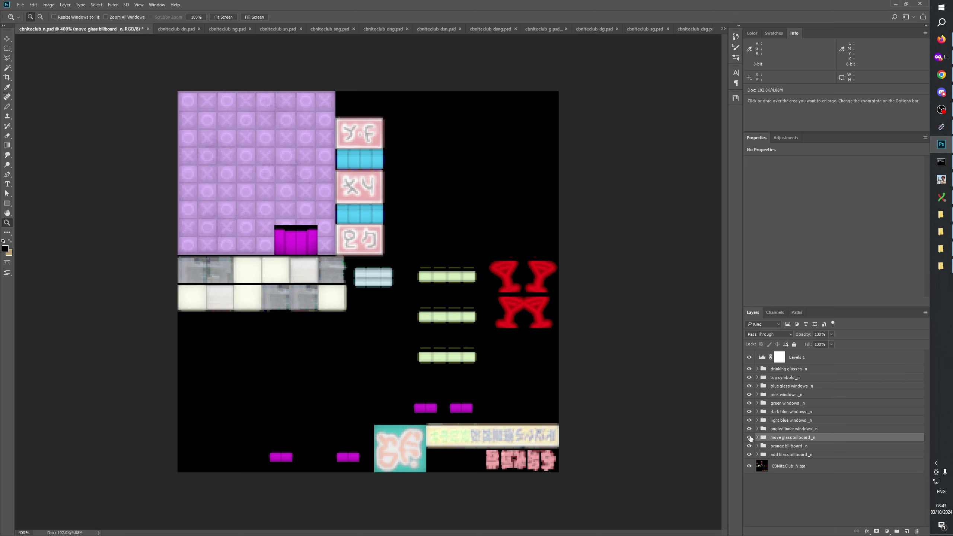
{"action": "left_click", "coordinate": [778, 431]}
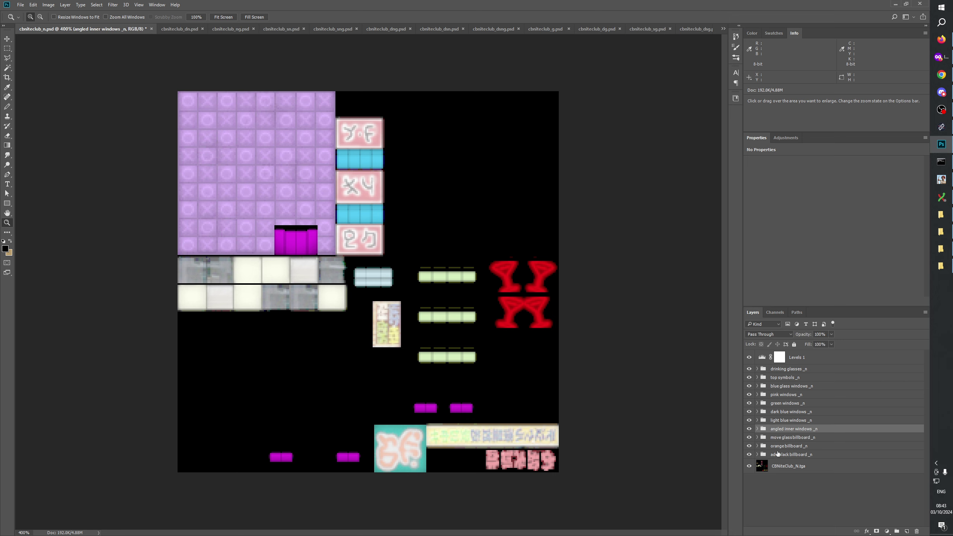
{"action": "left_click", "coordinate": [782, 388]}
{"action": "left_click", "coordinate": [781, 396]}
{"action": "left_click", "coordinate": [781, 404]}
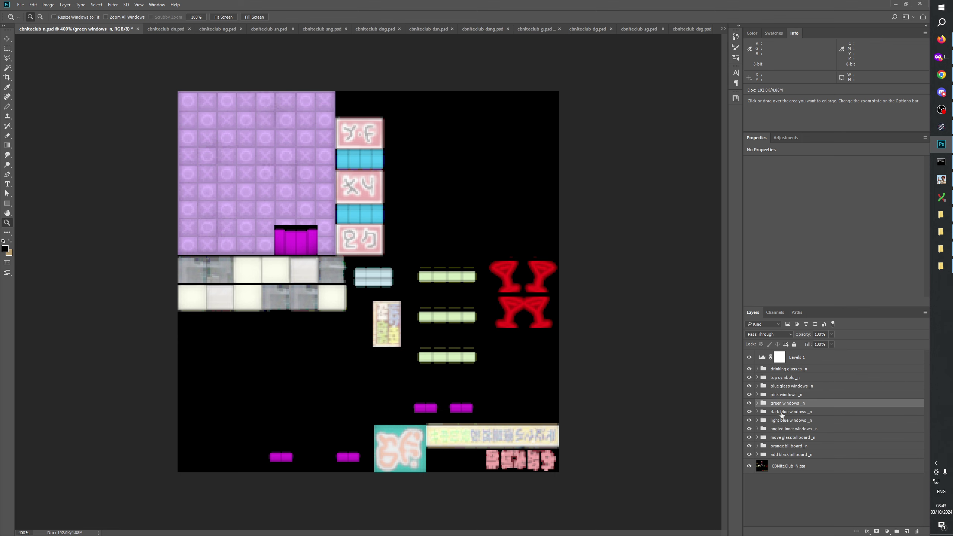
{"action": "left_click", "coordinate": [781, 412]}
{"action": "left_click", "coordinate": [780, 430]}
{"action": "left_click", "coordinate": [781, 438]}
{"action": "left_click", "coordinate": [780, 454]}
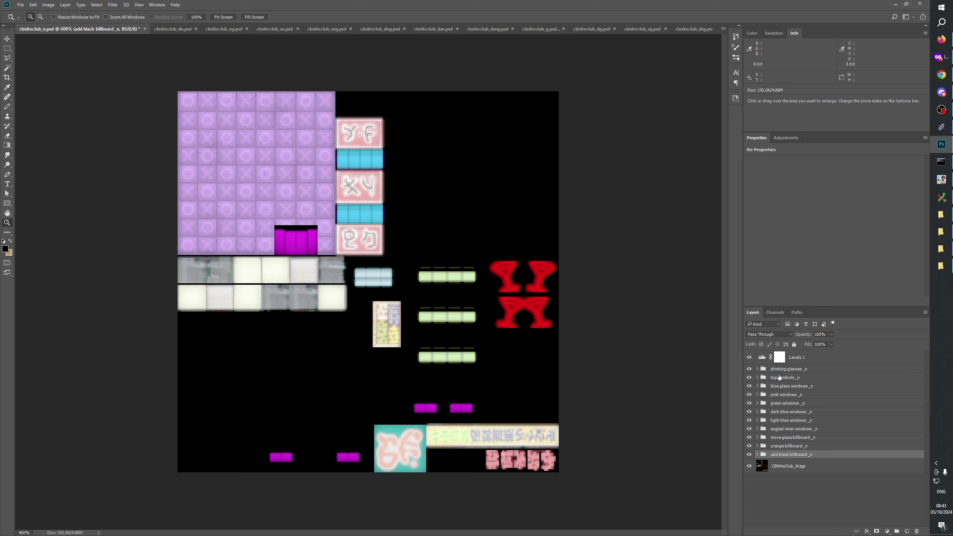
Extend the black optimize edges layer in the drinking glasses _n group by a one-pixel row above the upper glasses
{"action": "left_click", "coordinate": [778, 369]}
{"action": "left_click", "coordinate": [749, 369]}
{"action": "left_click", "coordinate": [749, 370]}
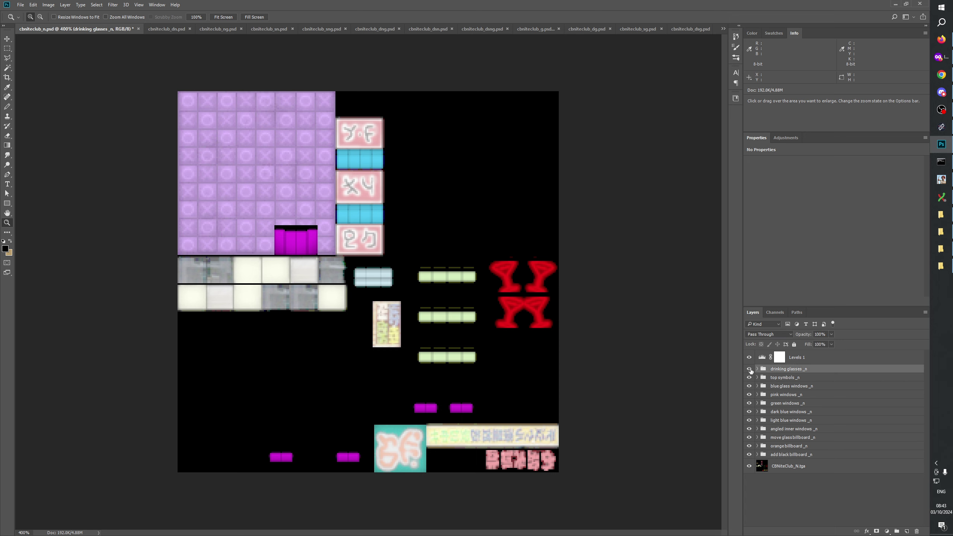
{"action": "left_click", "coordinate": [756, 369]}
{"action": "left_click", "coordinate": [780, 380]}
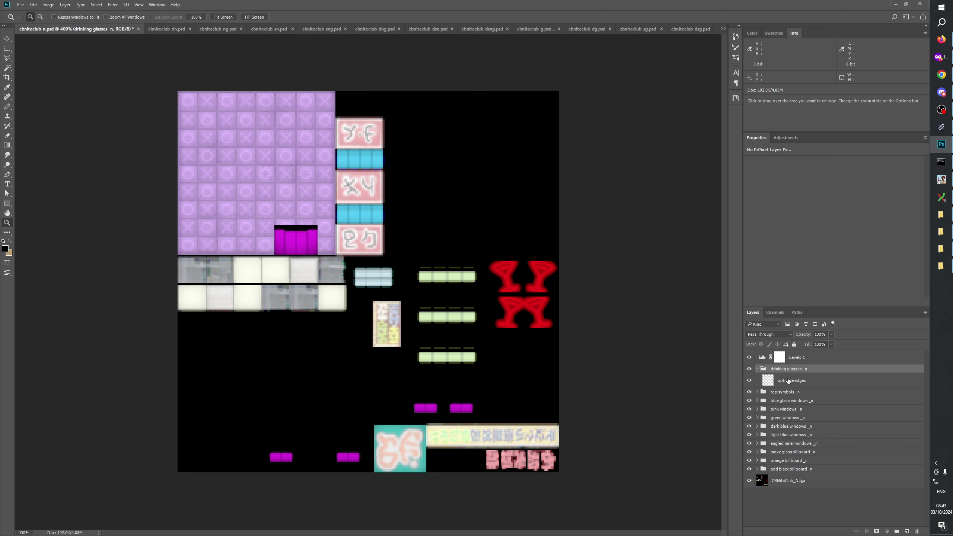
{"action": "left_click", "coordinate": [546, 251]}
{"action": "left_click", "coordinate": [620, 252]}
{"action": "left_click", "coordinate": [600, 246]}
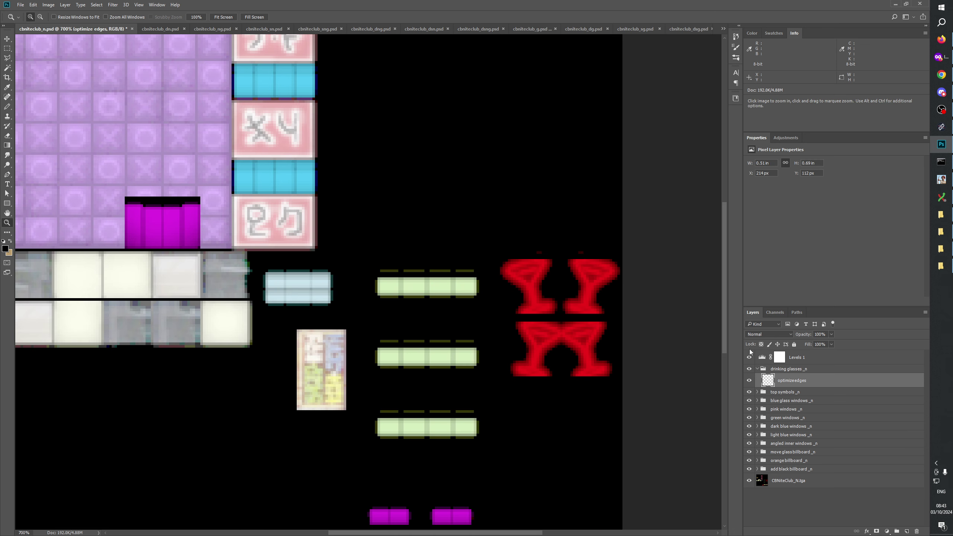
{"action": "left_click", "coordinate": [768, 381], "text": "ctrl"}
{"action": "key", "text": "m"}
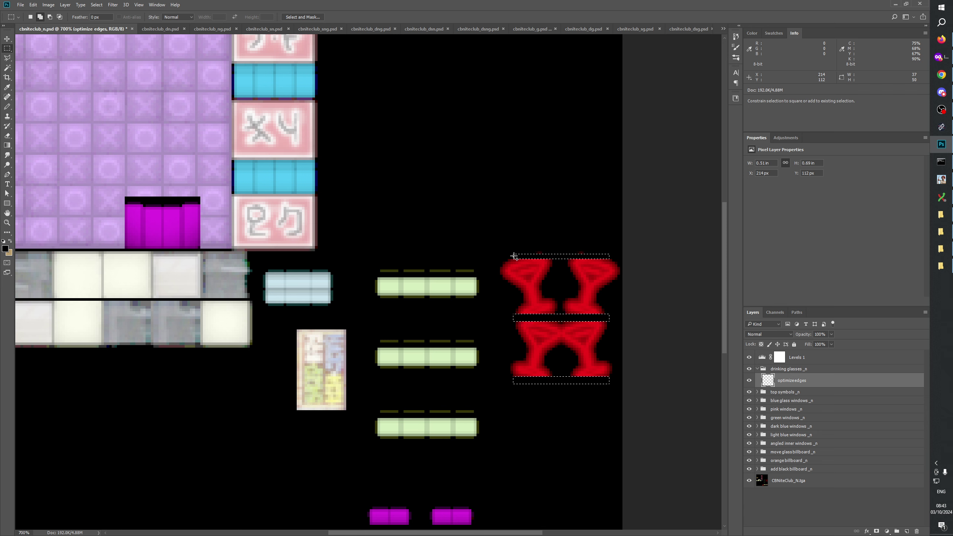
{"action": "left_click_drag", "start_coordinate": [513, 252], "coordinate": [609, 255]}
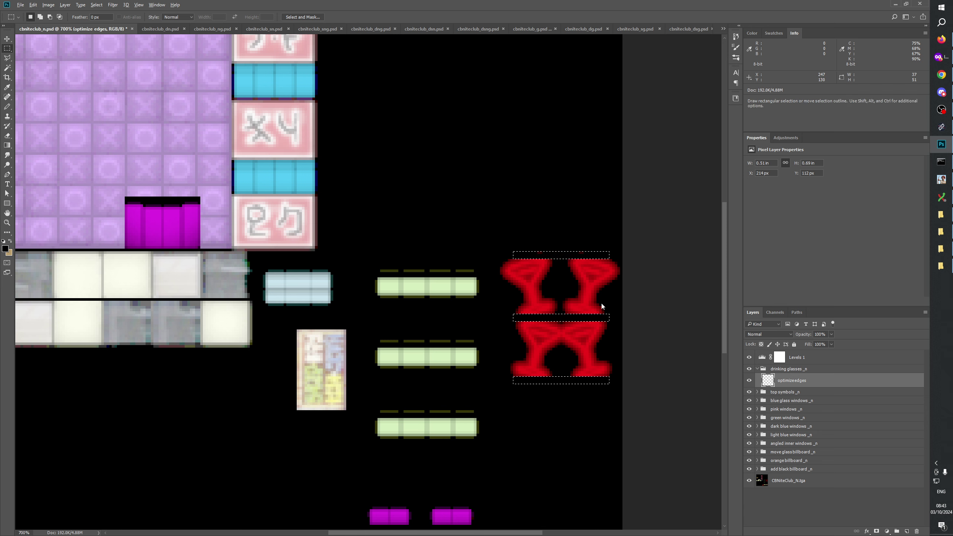
{"action": "left_click", "coordinate": [588, 307]}
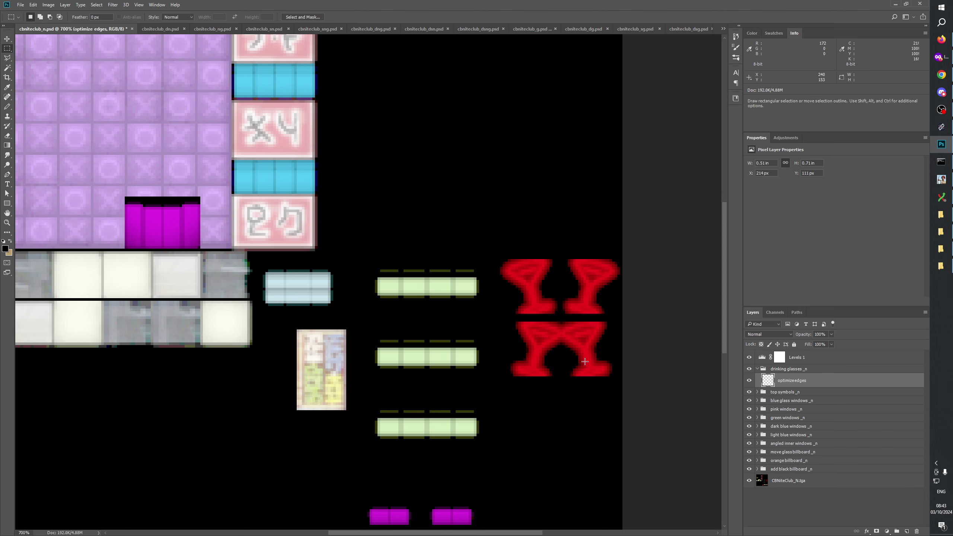
{"action": "left_click", "coordinate": [757, 369]}
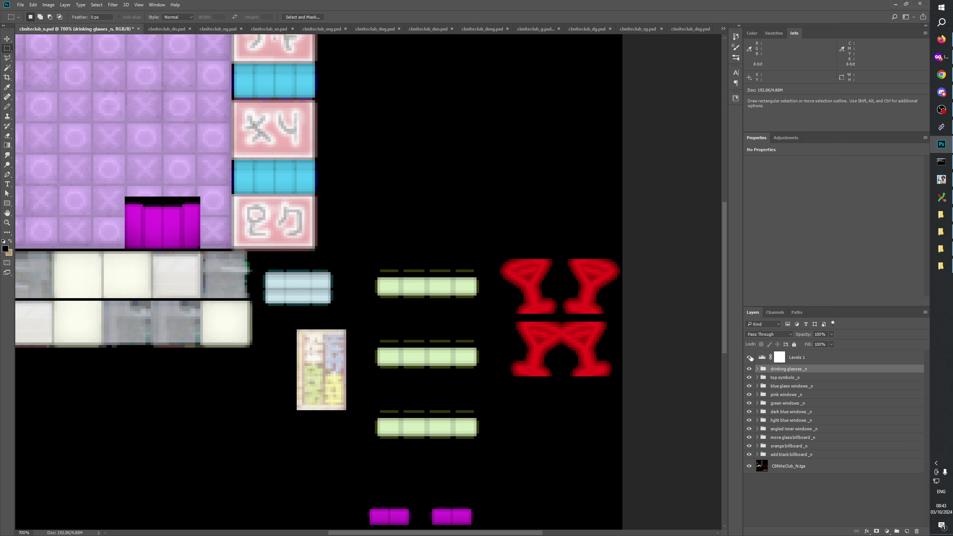
Examine the green windows _n group by toggling it and its add gradient subgroup, and show the Rectangle 1 shape outlines
{"action": "left_click", "coordinate": [749, 357]}
{"action": "left_click", "coordinate": [749, 357]}
{"action": "left_click", "coordinate": [788, 404]}
{"action": "left_click", "coordinate": [749, 403]}
{"action": "left_click", "coordinate": [749, 403]}
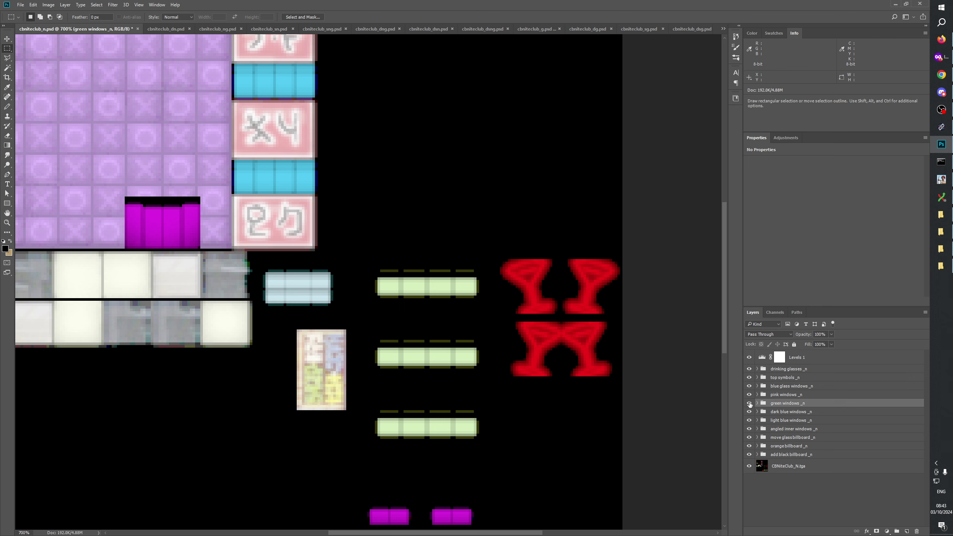
{"action": "left_click", "coordinate": [757, 403]}
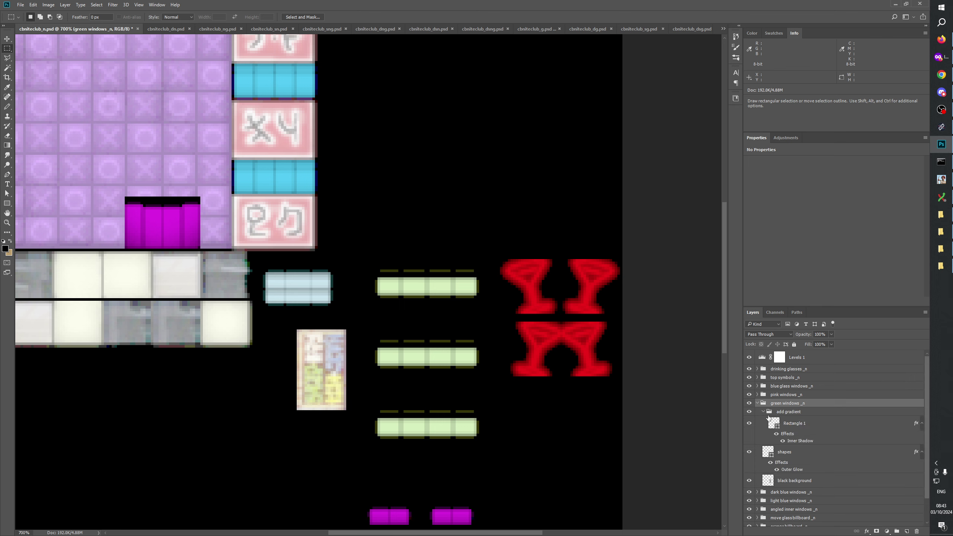
{"action": "left_click", "coordinate": [749, 412]}
{"action": "left_click", "coordinate": [749, 412]}
{"action": "left_click", "coordinate": [790, 425]}
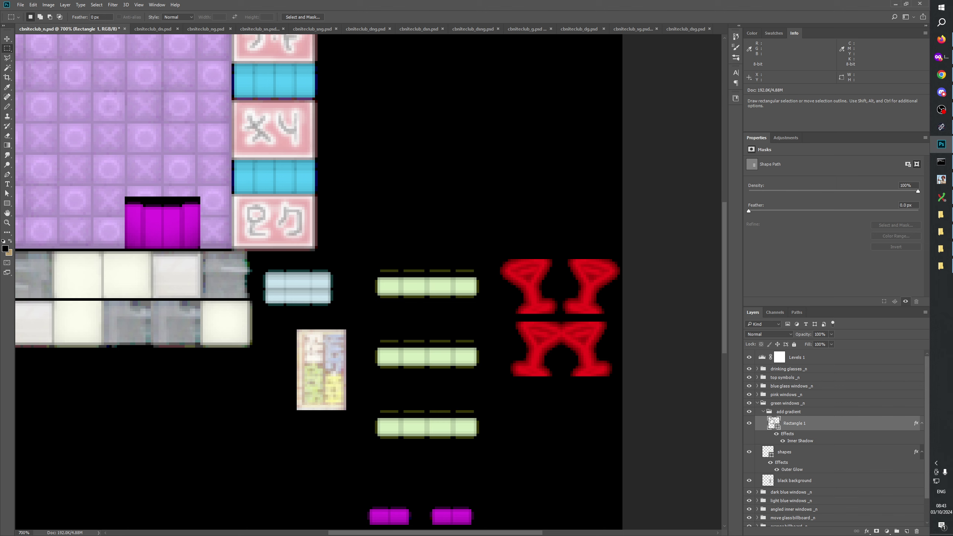
{"action": "left_click", "coordinate": [7, 203]}
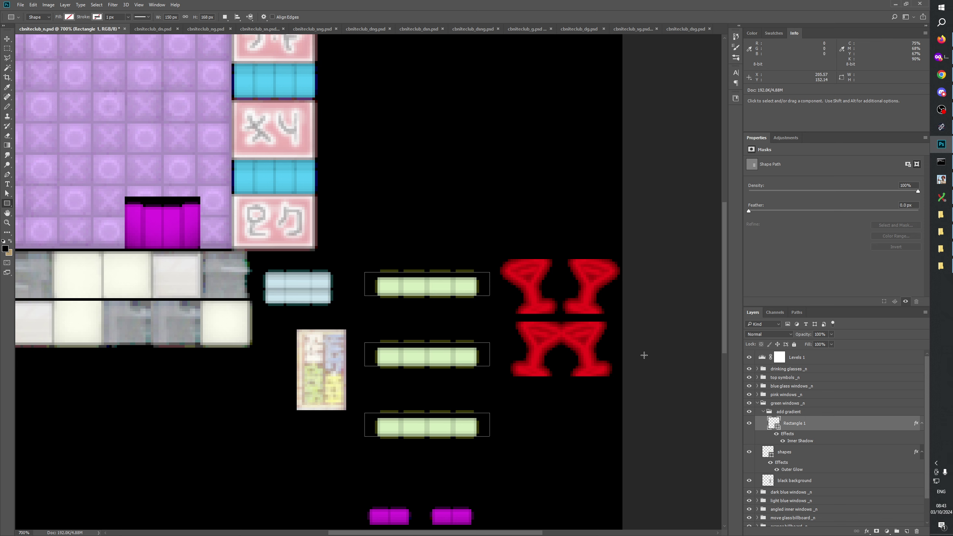
Compare the green windows with and without the Levels 1 adjustment, and leave Levels 1 hidden
{"action": "left_click", "coordinate": [747, 358]}
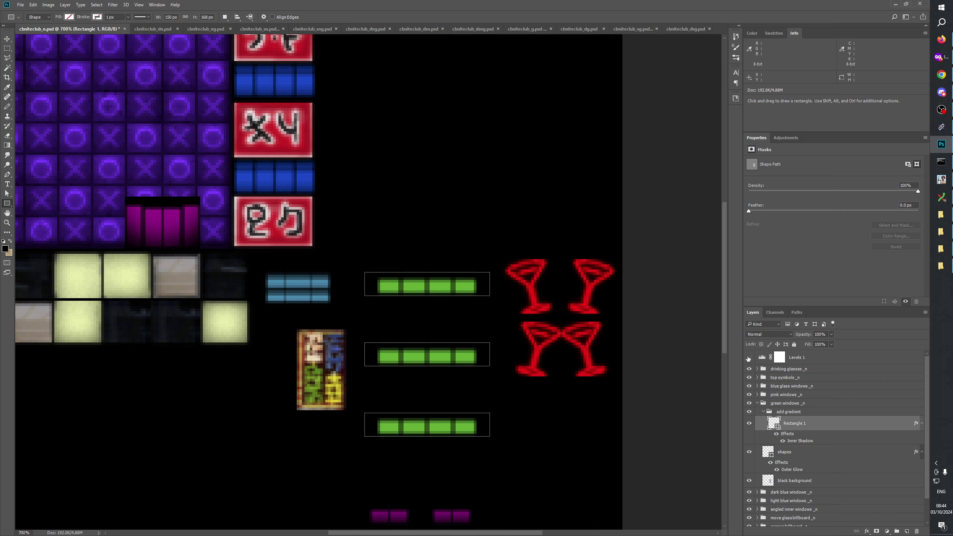
{"action": "left_click", "coordinate": [748, 358]}
{"action": "left_click", "coordinate": [748, 358]}
{"action": "left_click", "coordinate": [748, 358]}
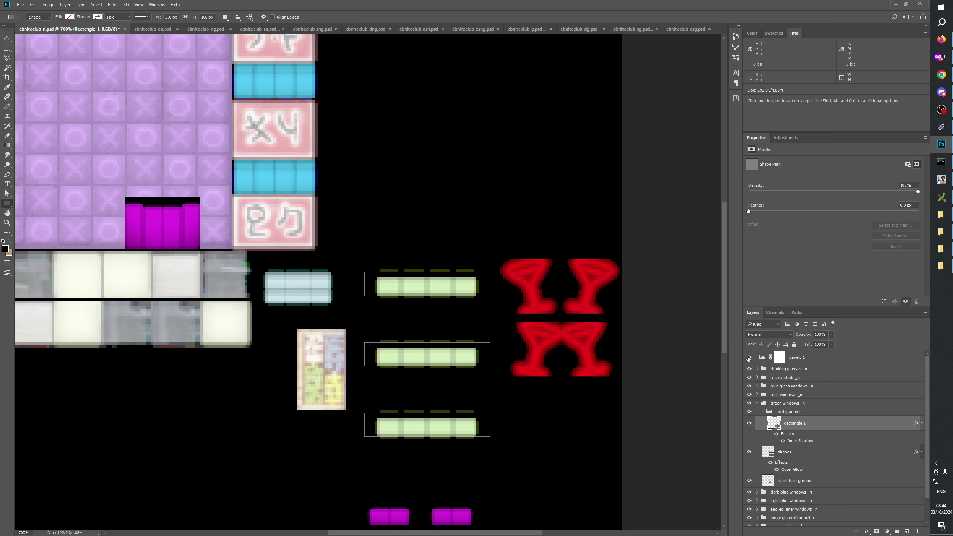
{"action": "left_click", "coordinate": [750, 358]}
{"action": "left_click", "coordinate": [750, 359]}
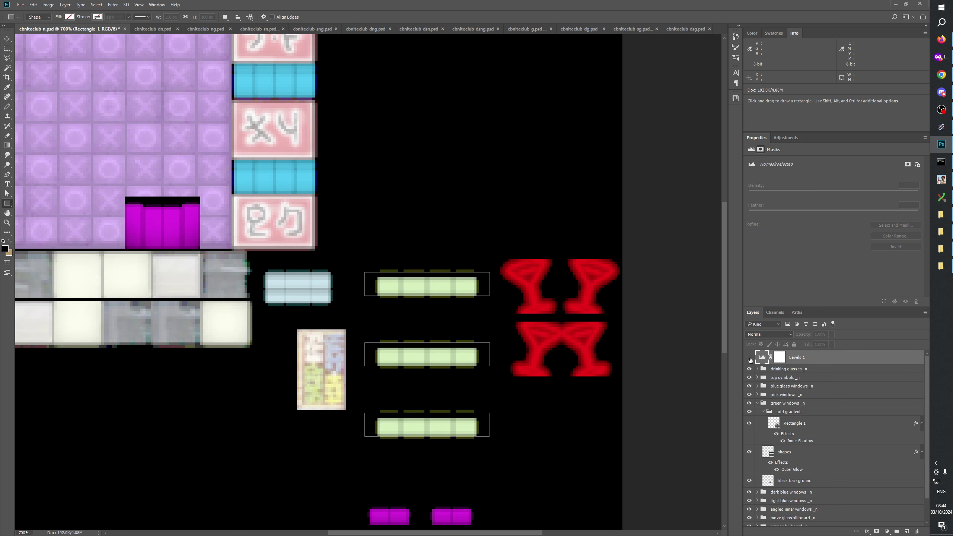
Compare the green windows with the Rectangle 1 gradient shape in add gradient switched off and on
{"action": "left_click", "coordinate": [790, 412]}
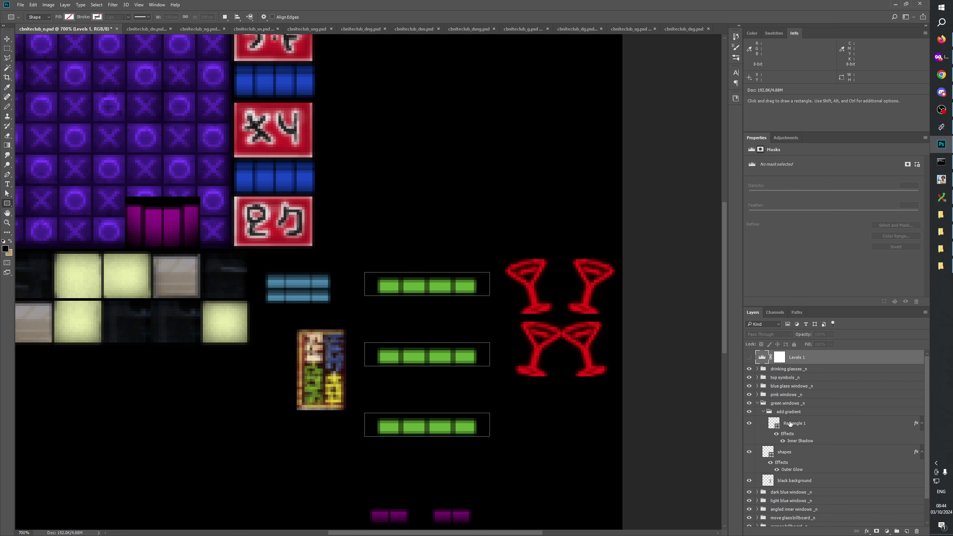
{"action": "left_click", "coordinate": [749, 424]}
{"action": "left_click", "coordinate": [750, 424]}
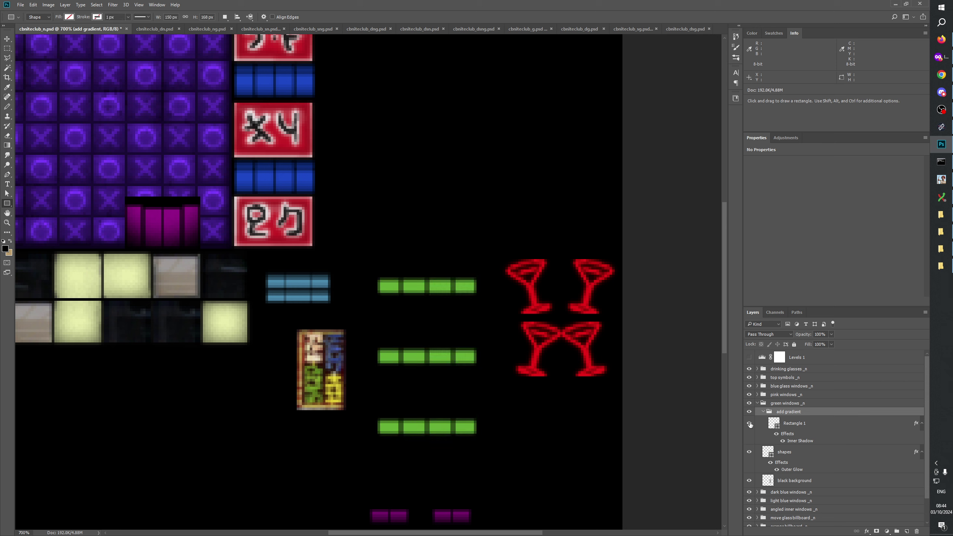
{"action": "left_click", "coordinate": [750, 424]}
{"action": "left_click", "coordinate": [750, 424]}
{"action": "left_click", "coordinate": [750, 424]}
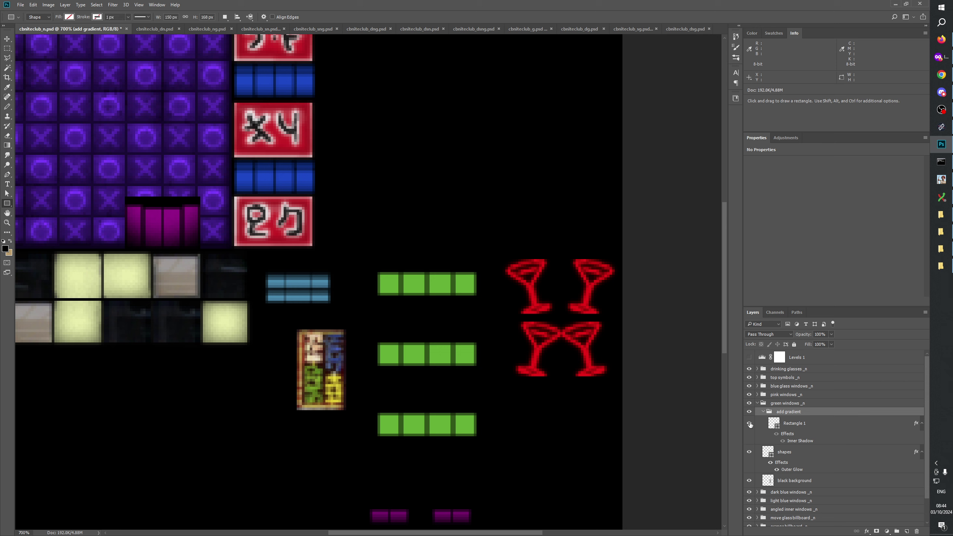
{"action": "left_click", "coordinate": [750, 423]}
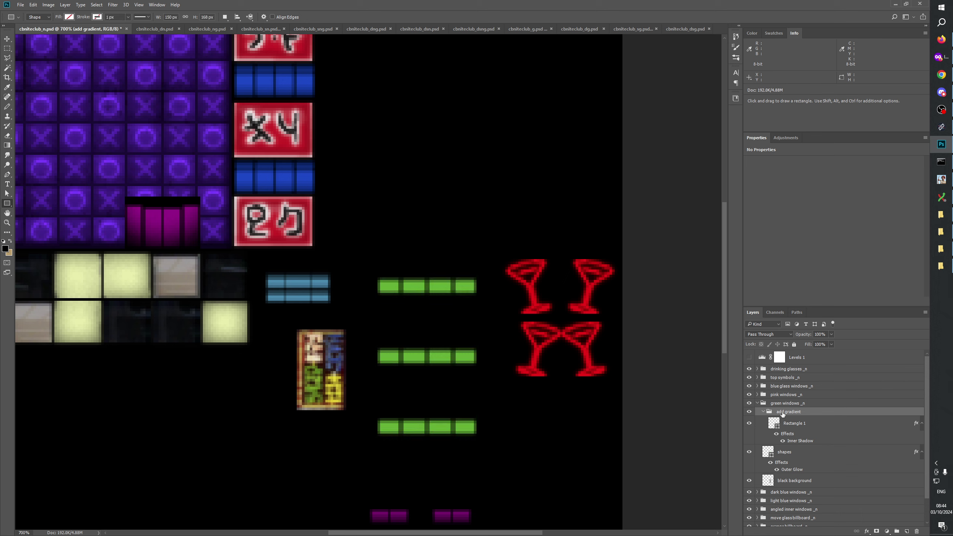
Duplicate the add gradient group in green windows _n and hide the original, keeping the copy visible
{"action": "key", "text": "ctrl+j"}
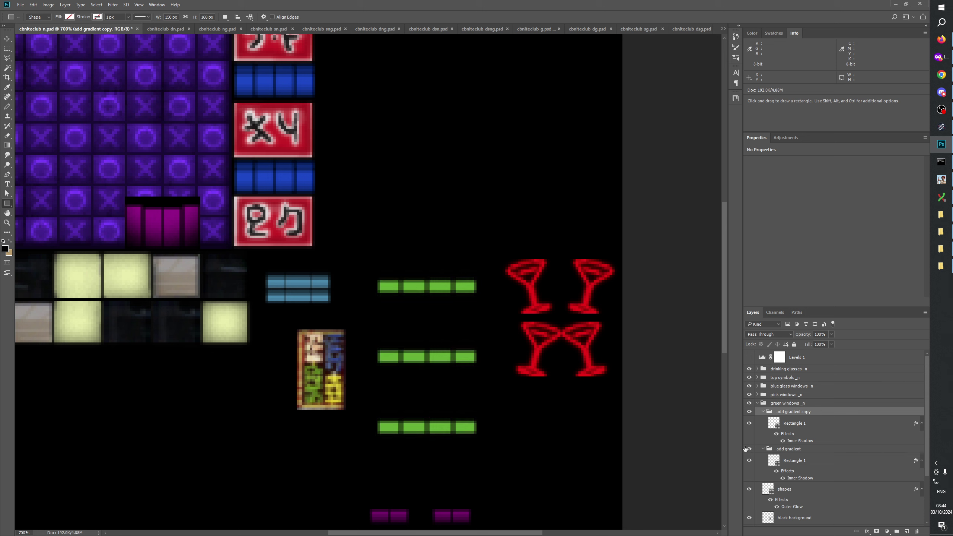
{"action": "left_click", "coordinate": [748, 449]}
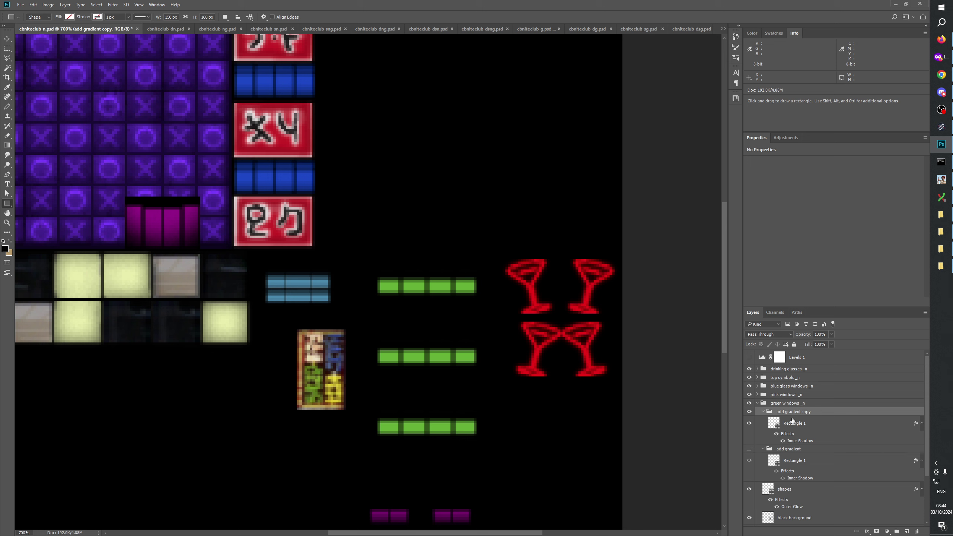
{"action": "left_click", "coordinate": [749, 412]}
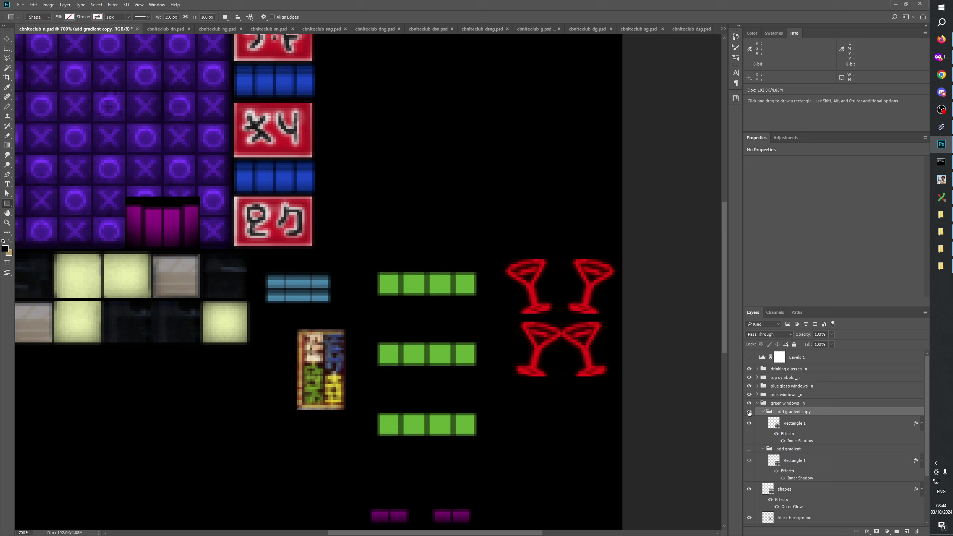
{"action": "left_click", "coordinate": [749, 411]}
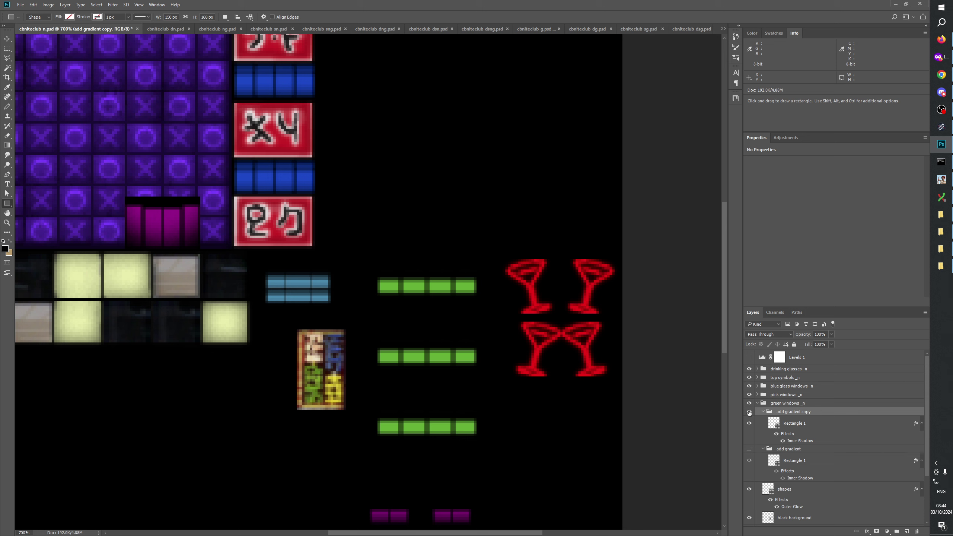
{"action": "left_click", "coordinate": [749, 357]}
{"action": "left_click", "coordinate": [748, 357]}
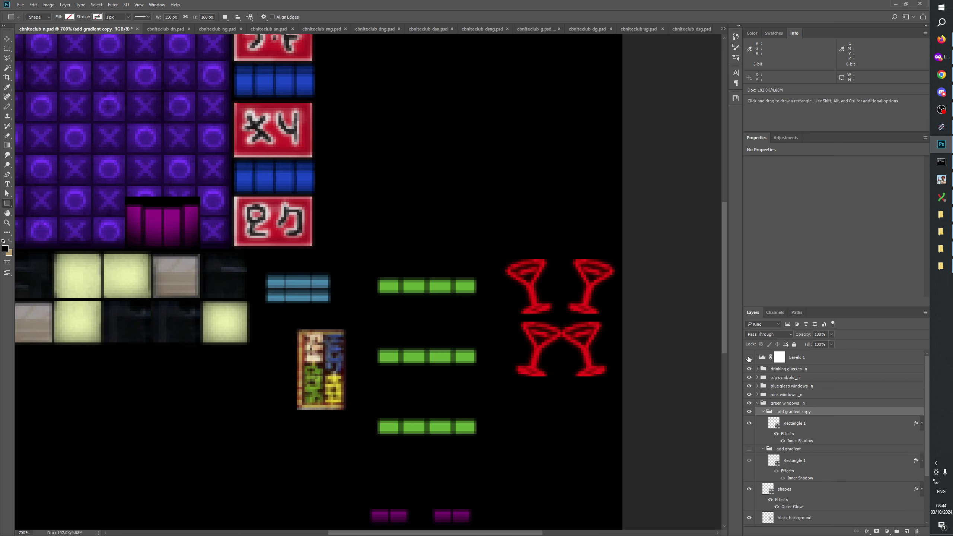
Stretch the rectangle path around the uppermost green window in add gradient copy upward to about 109.5% height
{"action": "left_click", "coordinate": [794, 424]}
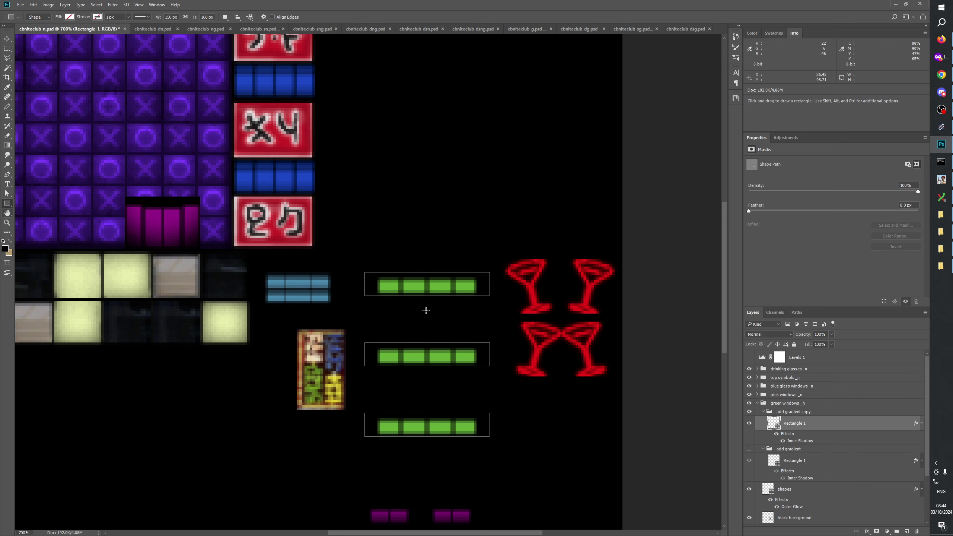
{"action": "key", "text": "a"}
{"action": "left_click", "coordinate": [440, 285]}
{"action": "key", "text": "ctrl+t"}
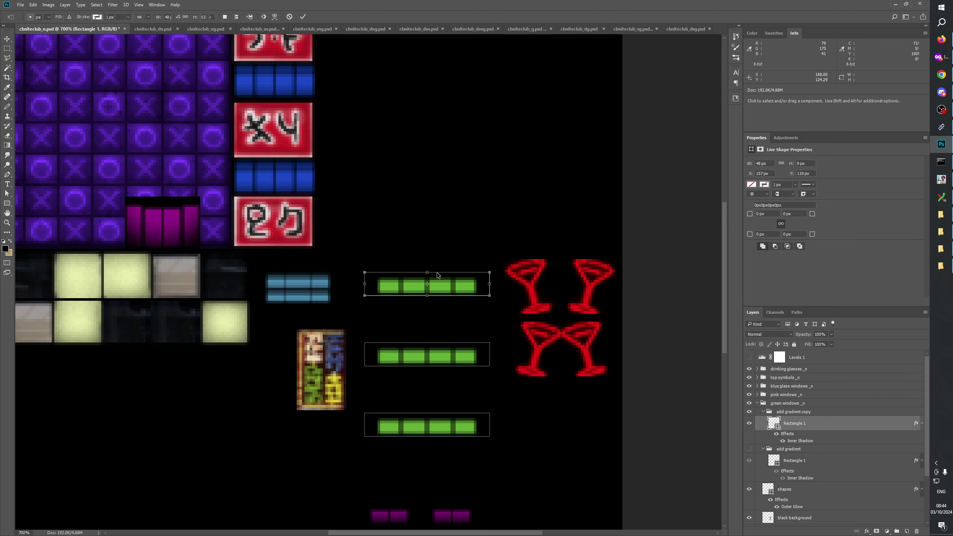
{"action": "left_click_drag", "start_coordinate": [426, 270], "coordinate": [426, 267]}
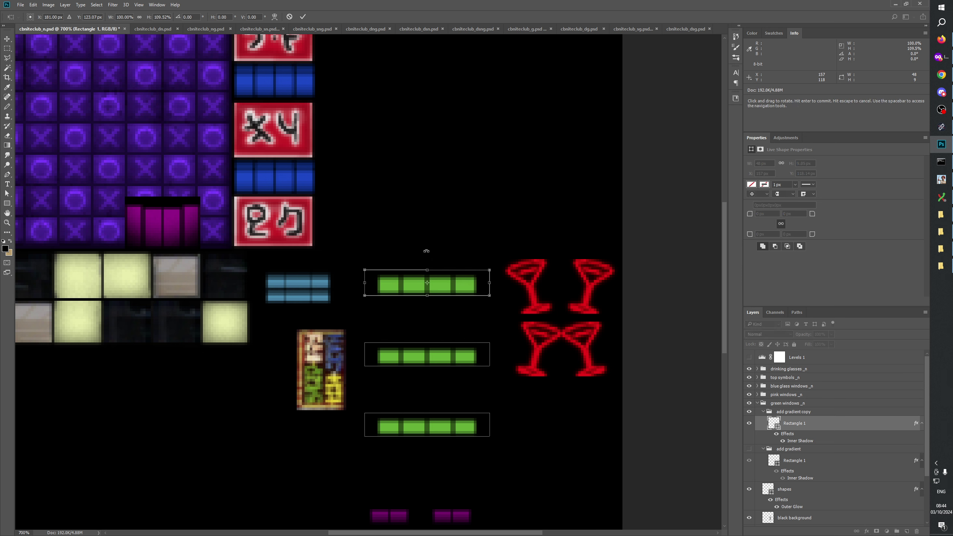
{"action": "left_click", "coordinate": [302, 17]}
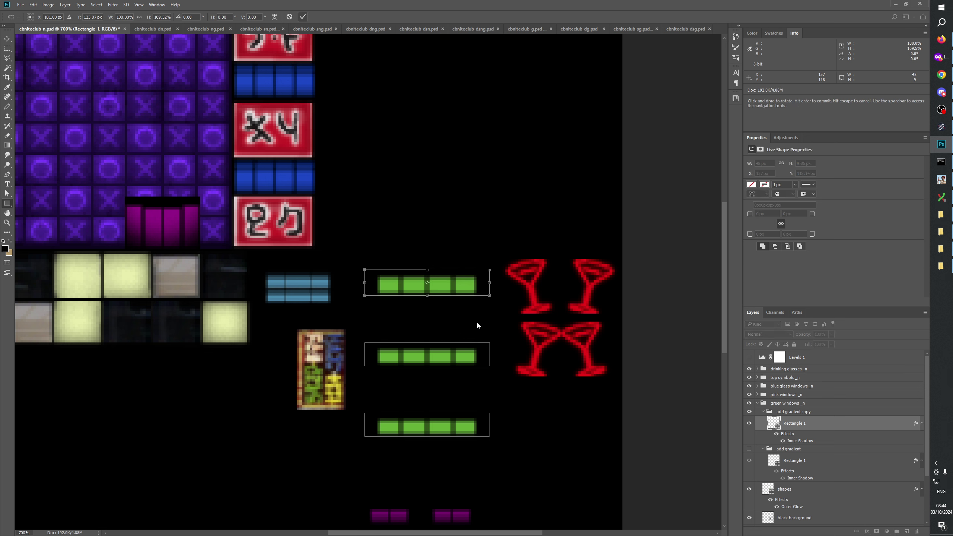
{"action": "left_click", "coordinate": [435, 356]}
{"action": "key", "text": "ctrl+t"}
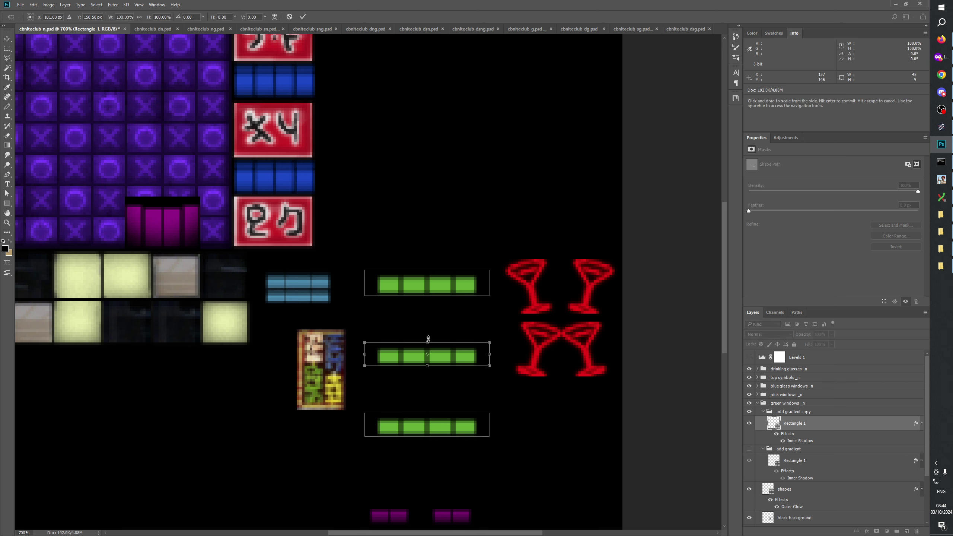
{"action": "left_click_drag", "start_coordinate": [427, 343], "coordinate": [427, 337]}
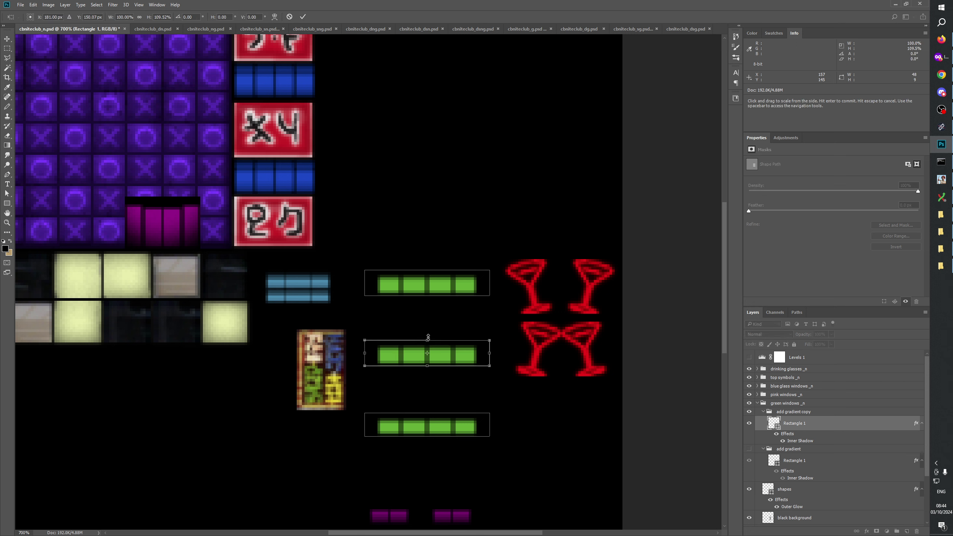
{"action": "left_click", "coordinate": [289, 16]}
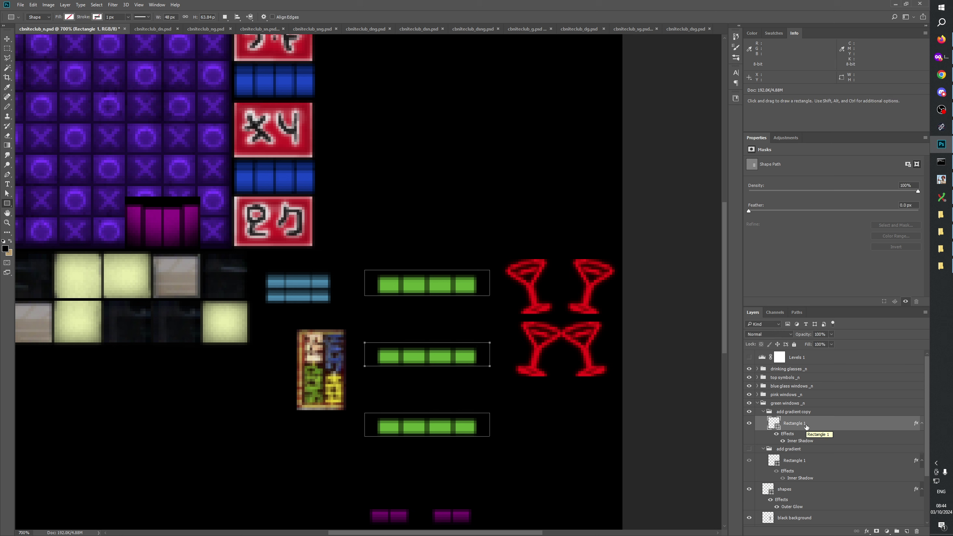
Undo the path transform in add gradient copy by reverting to the last Duplicate Layer history state
{"action": "left_click", "coordinate": [792, 412]}
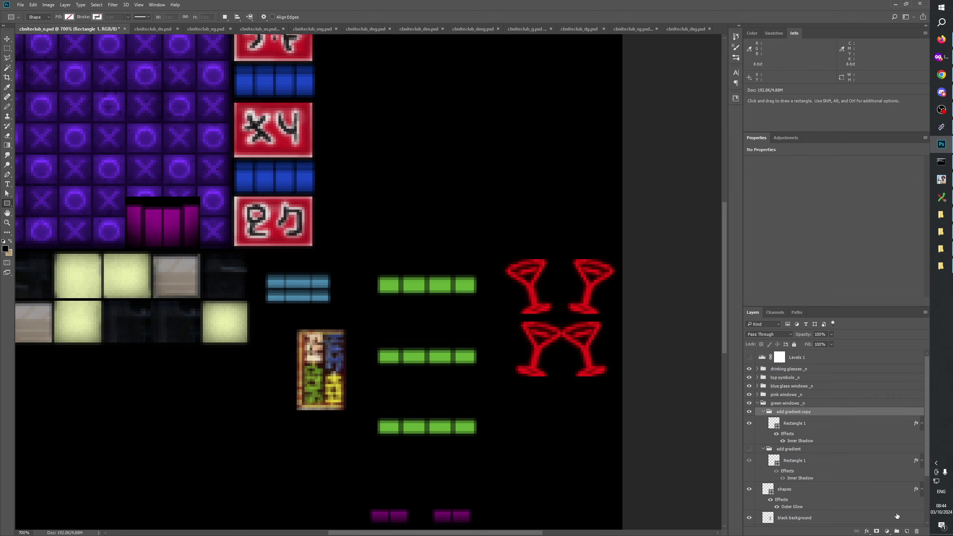
{"action": "left_click", "coordinate": [736, 37]}
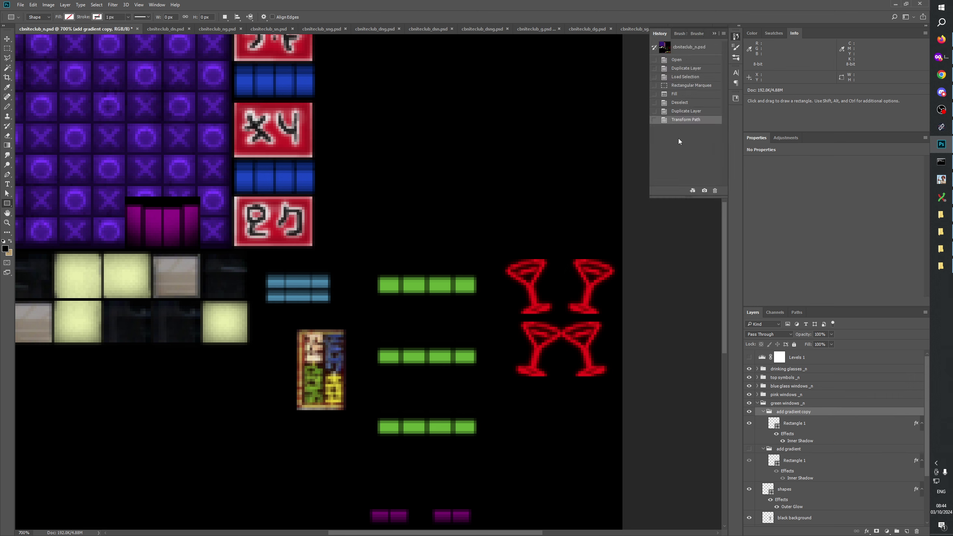
{"action": "left_click", "coordinate": [683, 110]}
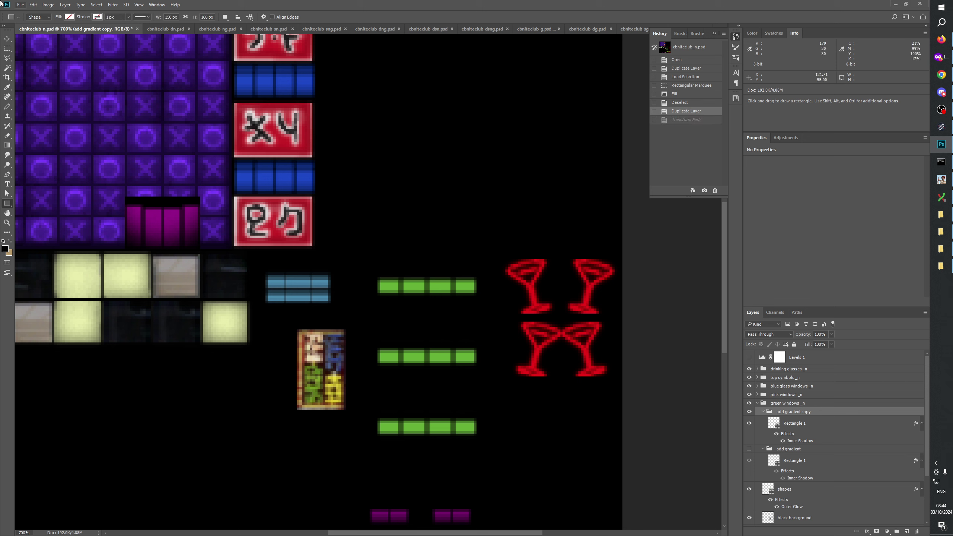
Enable Snap Vector Tools and Transforms to Pixel Grid in the Tools preferences
{"action": "left_click", "coordinate": [33, 5]}
{"action": "mouse_move", "coordinate": [90, 294]}
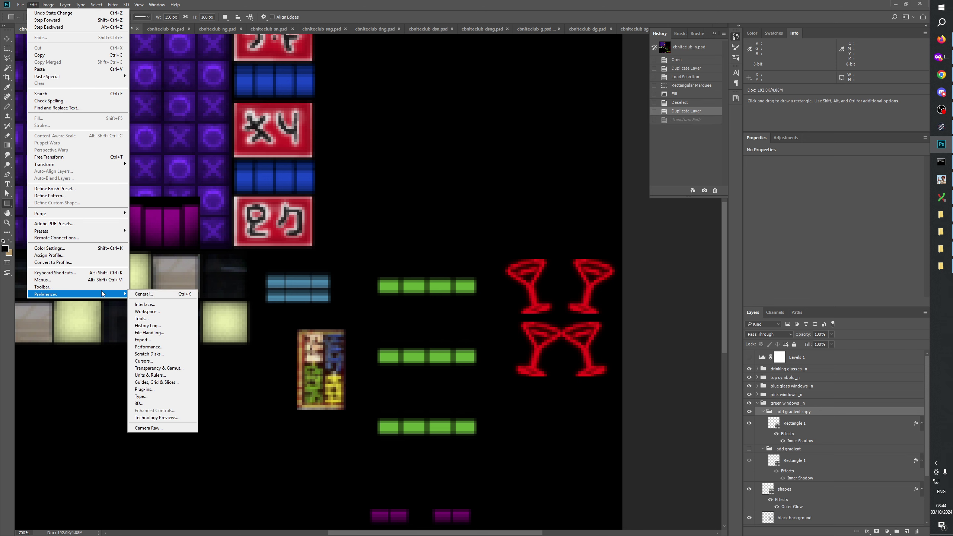
{"action": "left_click", "coordinate": [155, 296]}
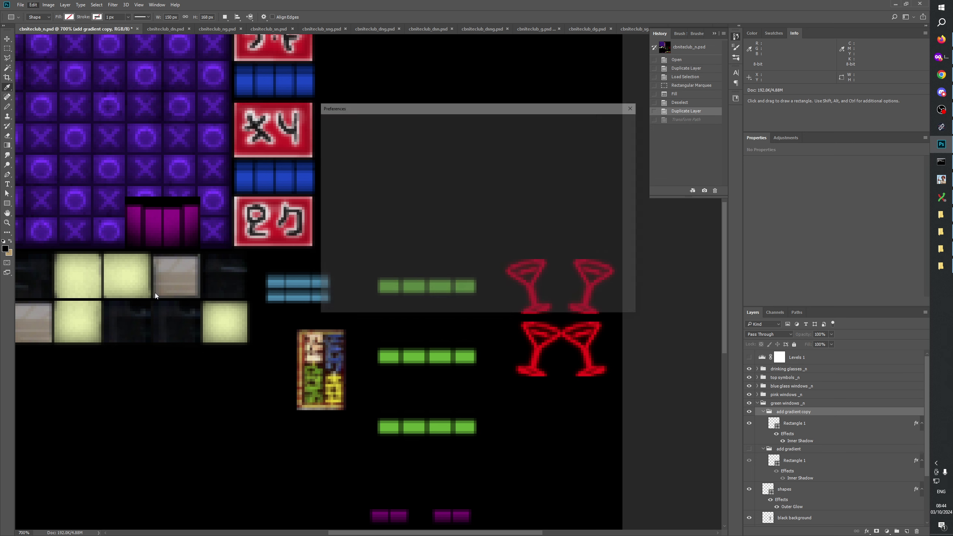
{"action": "left_click", "coordinate": [328, 142]}
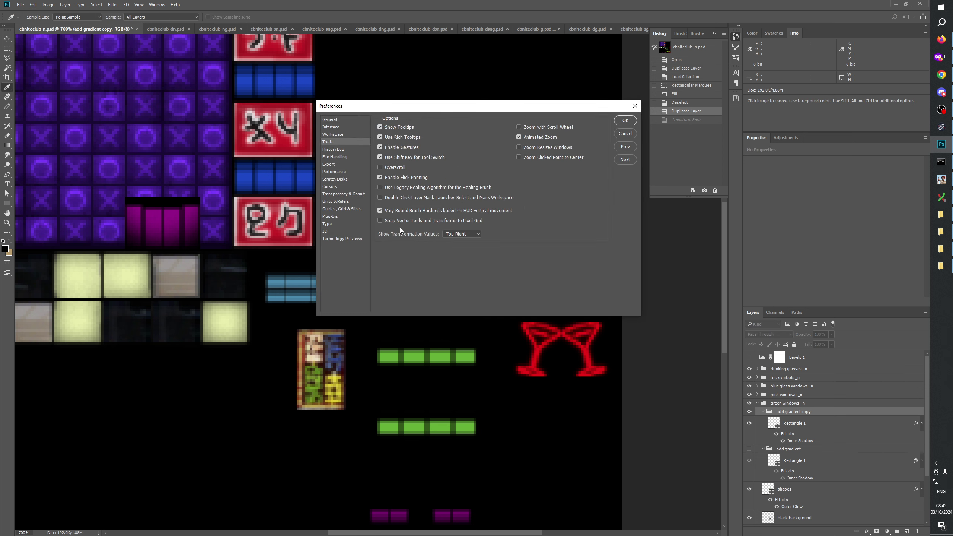
{"action": "left_click", "coordinate": [624, 121]}
Stretch the rectangle path around the uppermost green window in add gradient copy upward to 111.11% height
{"action": "key", "text": "u"}
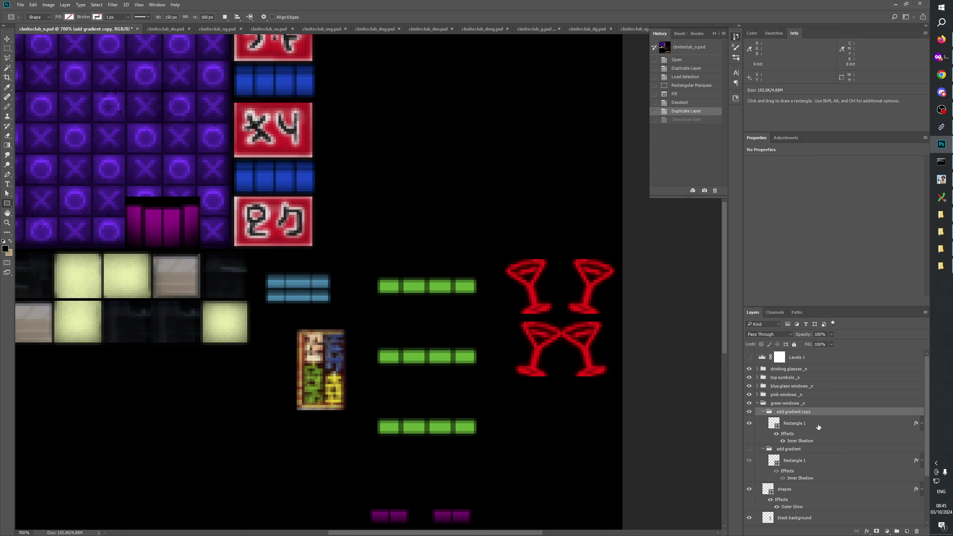
{"action": "left_click", "coordinate": [802, 432]}
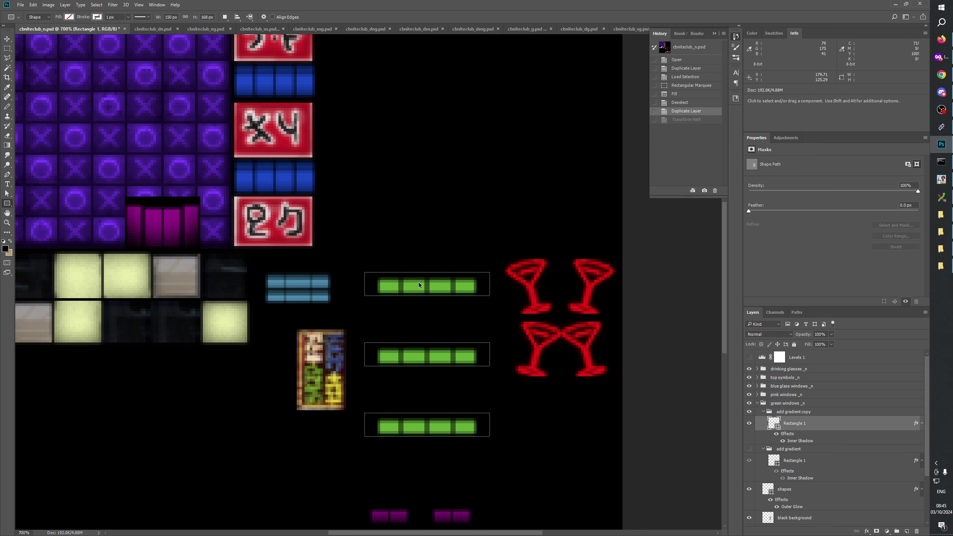
{"action": "left_click", "coordinate": [432, 287], "text": "ctrl"}
{"action": "key", "text": "ctrl+t"}
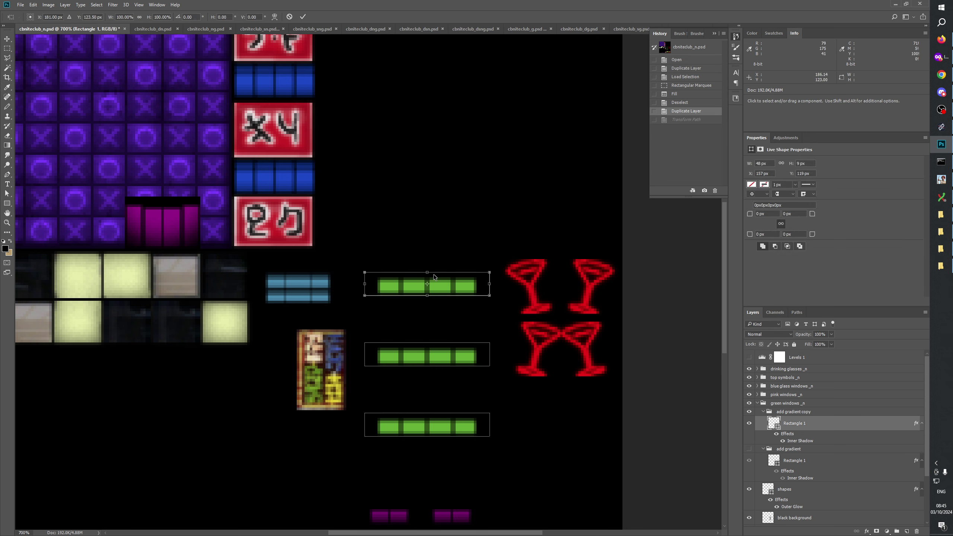
{"action": "left_click_drag", "start_coordinate": [427, 271], "coordinate": [428, 269]}
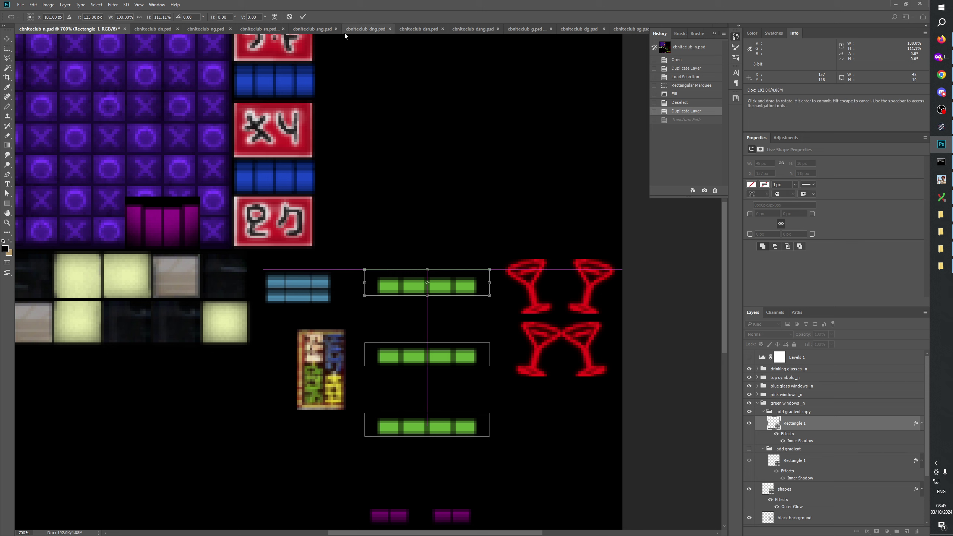
{"action": "left_click", "coordinate": [302, 16]}
{"action": "key", "text": "ctrl+z"}
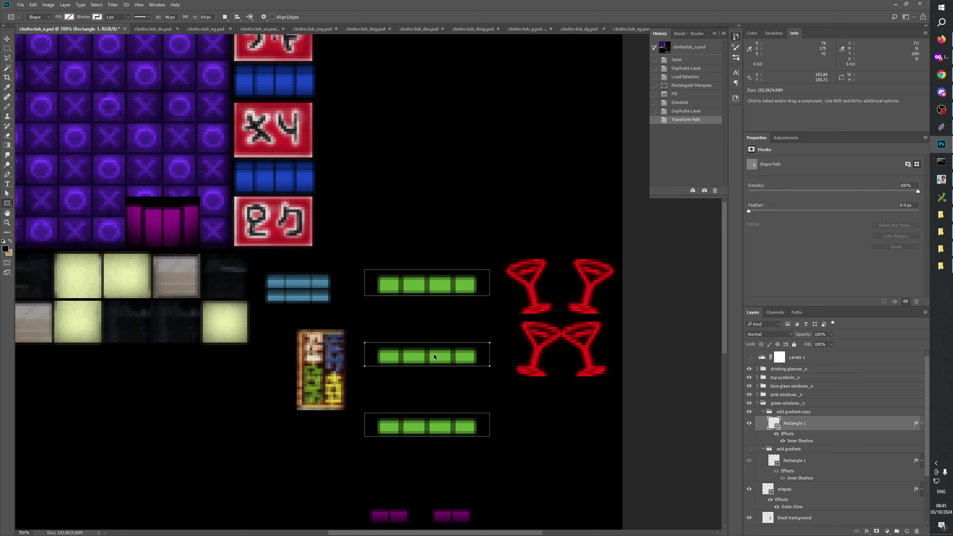
Stretch the rectangle paths around the middle and lowest green windows in add gradient copy upward to 111.11% height each
{"action": "left_click", "coordinate": [435, 357], "text": "ctrl"}
{"action": "key", "text": "ctrl+t"}
{"action": "left_click_drag", "start_coordinate": [427, 342], "coordinate": [427, 340]}
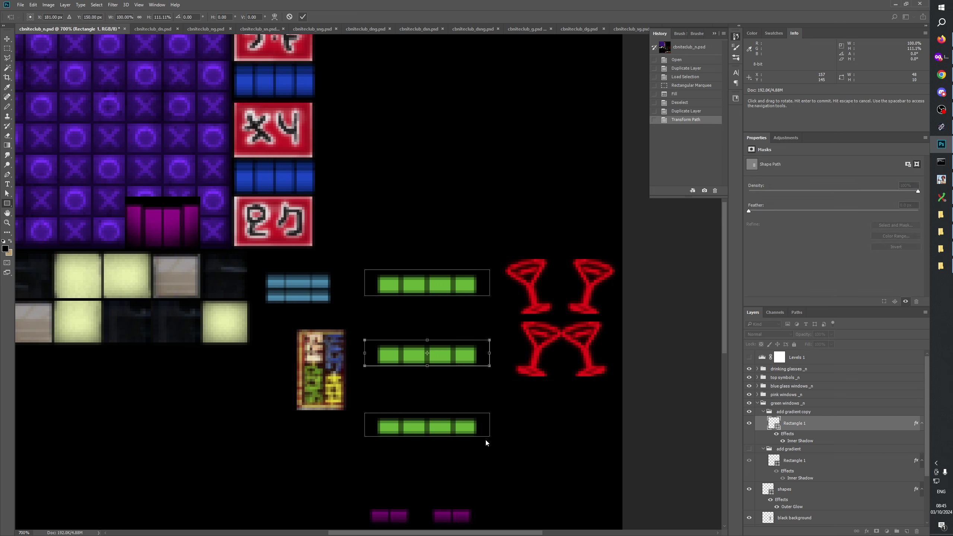
{"action": "key", "text": "Return"}
{"action": "left_click", "coordinate": [434, 422], "text": "ctrl"}
{"action": "key", "text": "ctrl+t"}
{"action": "left_click_drag", "start_coordinate": [426, 411], "coordinate": [427, 408]}
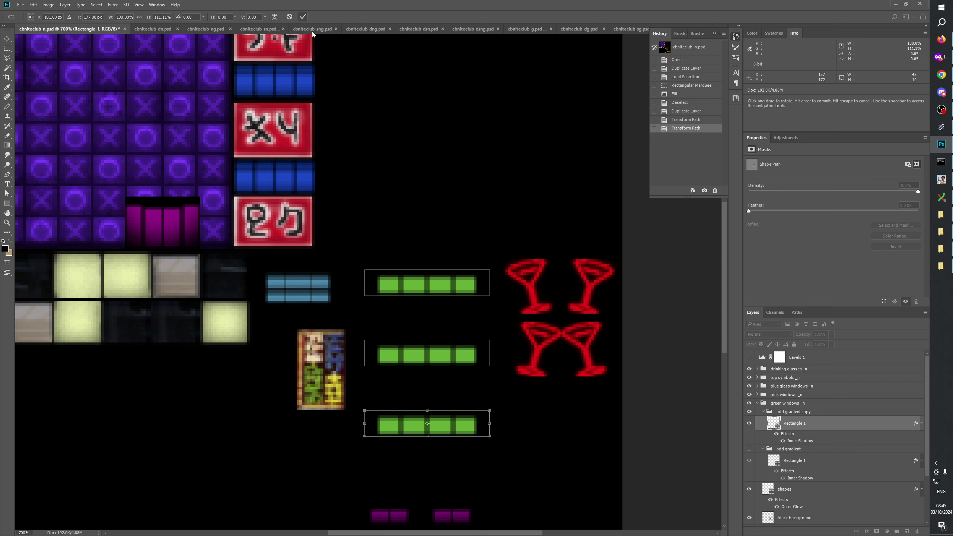
{"action": "key", "text": "Return"}
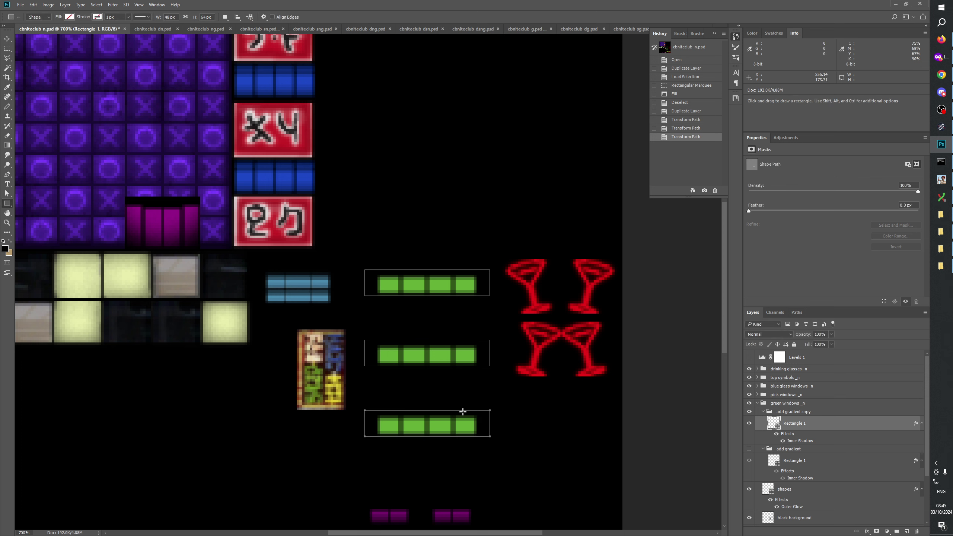
Compare Inner Shadow distances of 1 and 2 px on Rectangle 1 in add gradient copy, and apply 2 px with size 4 px
{"action": "double_click", "coordinate": [794, 441]}
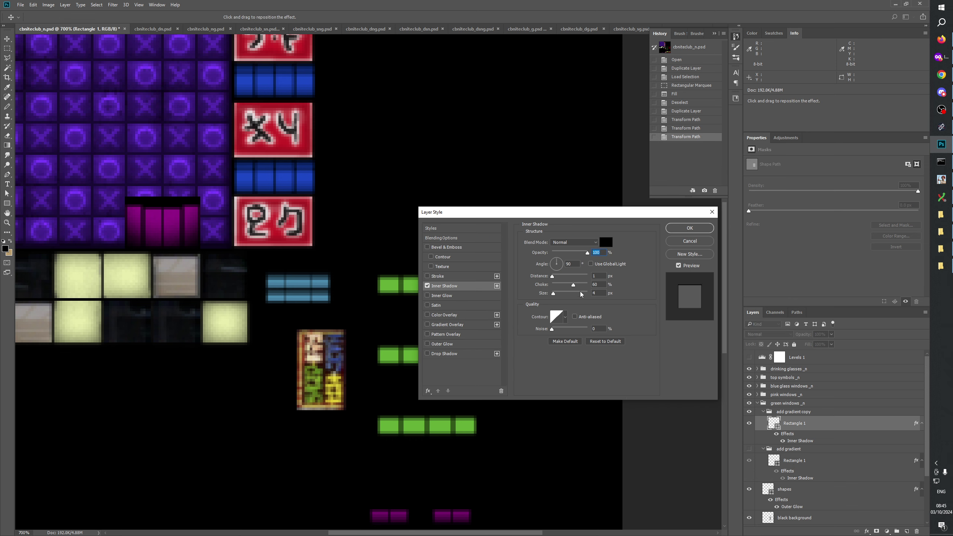
{"action": "type", "text": "2"}
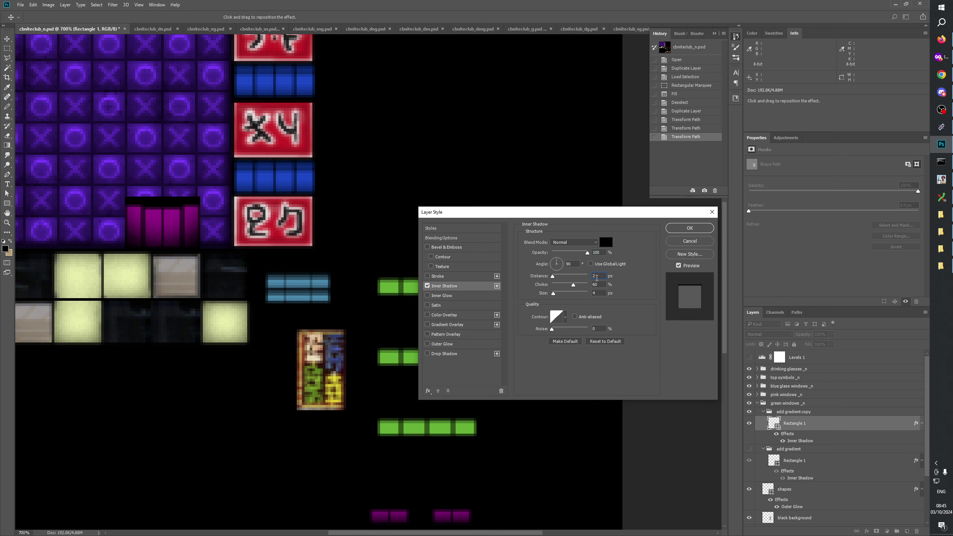
{"action": "type", "text": "1"}
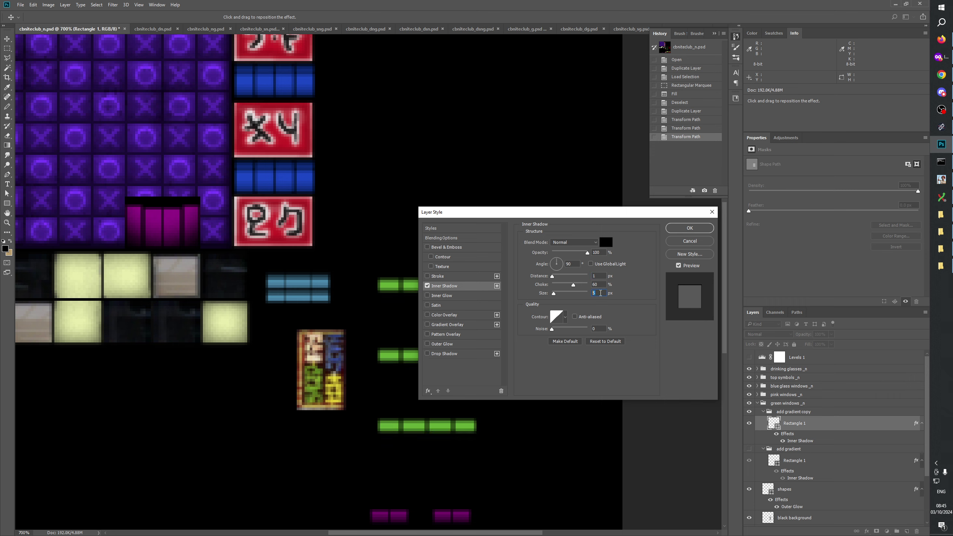
{"action": "type", "text": "4"}
{"action": "type", "text": "2"}
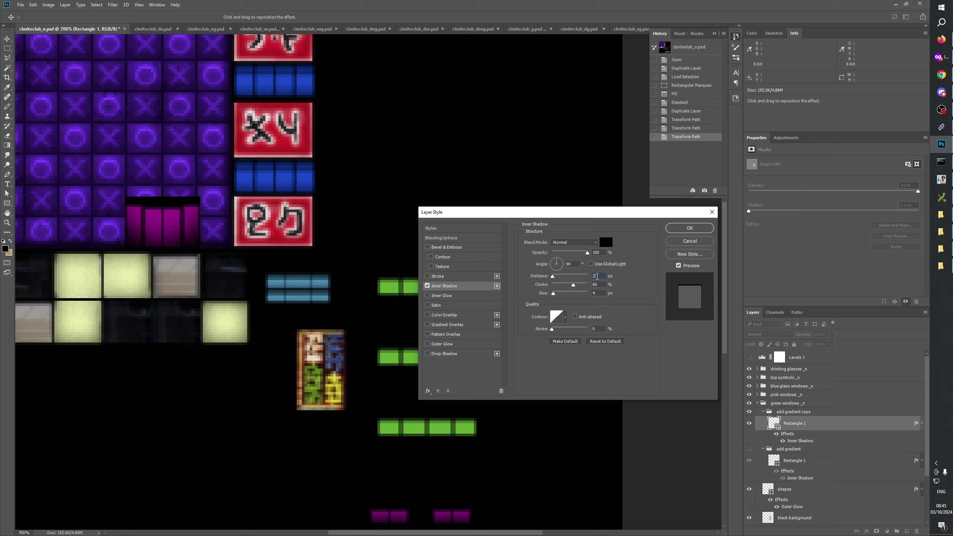
{"action": "type", "text": "1"}
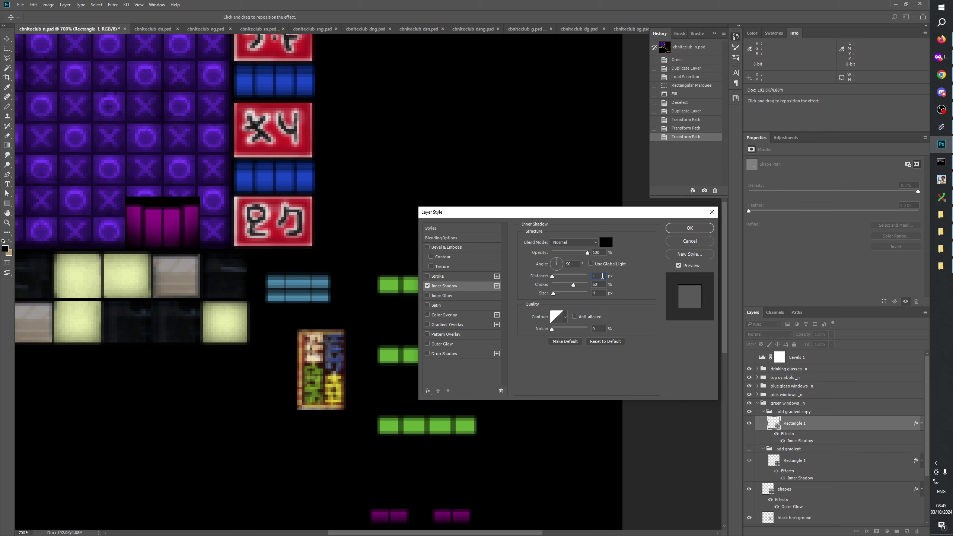
{"action": "type", "text": "2"}
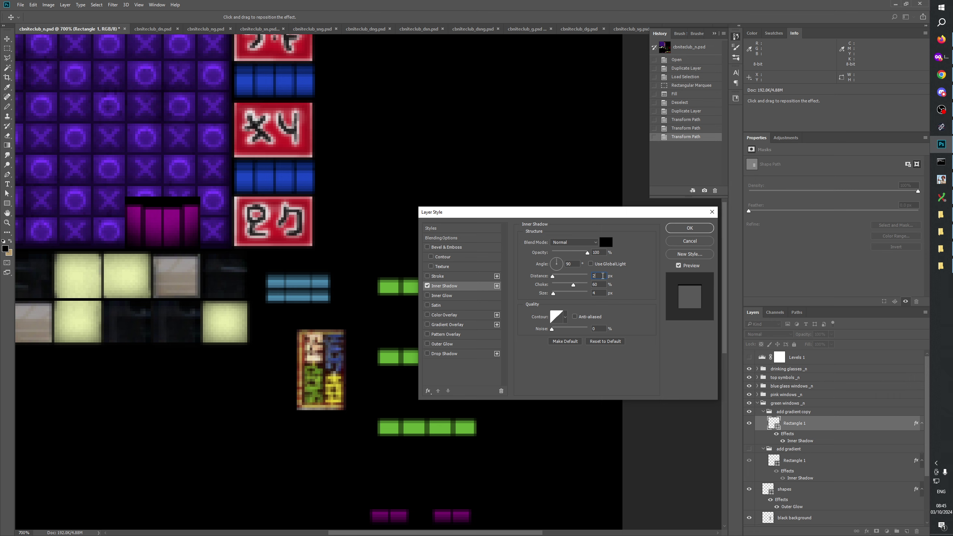
{"action": "type", "text": "2"}
{"action": "type", "text": "1"}
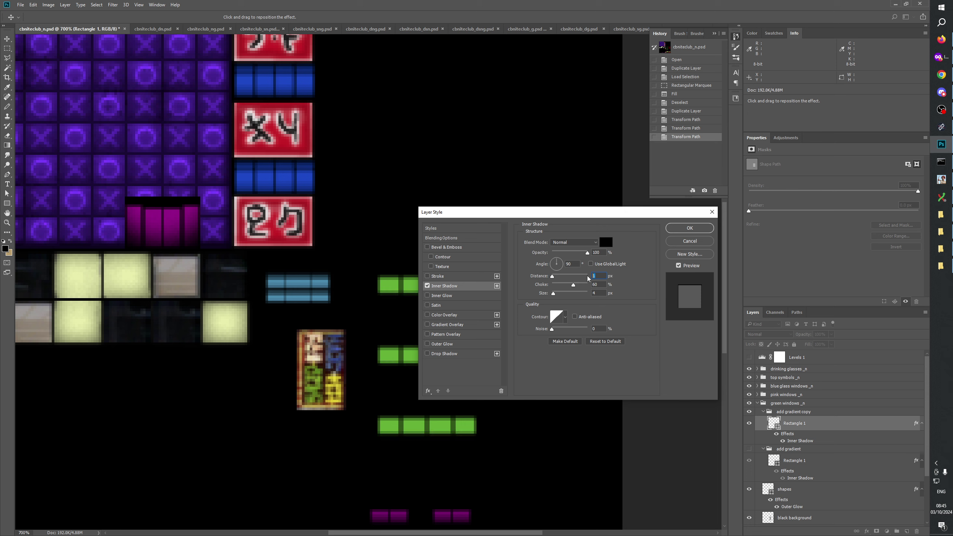
{"action": "type", "text": "2"}
{"action": "left_click", "coordinate": [689, 228]}
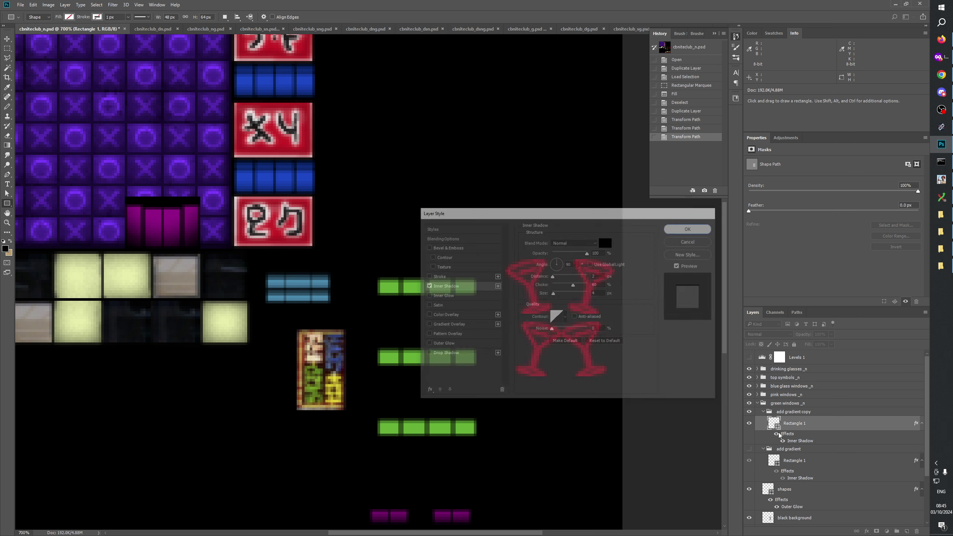
Show the original add gradient group, hide add gradient copy, and collapse both groups
{"action": "left_click", "coordinate": [749, 448]}
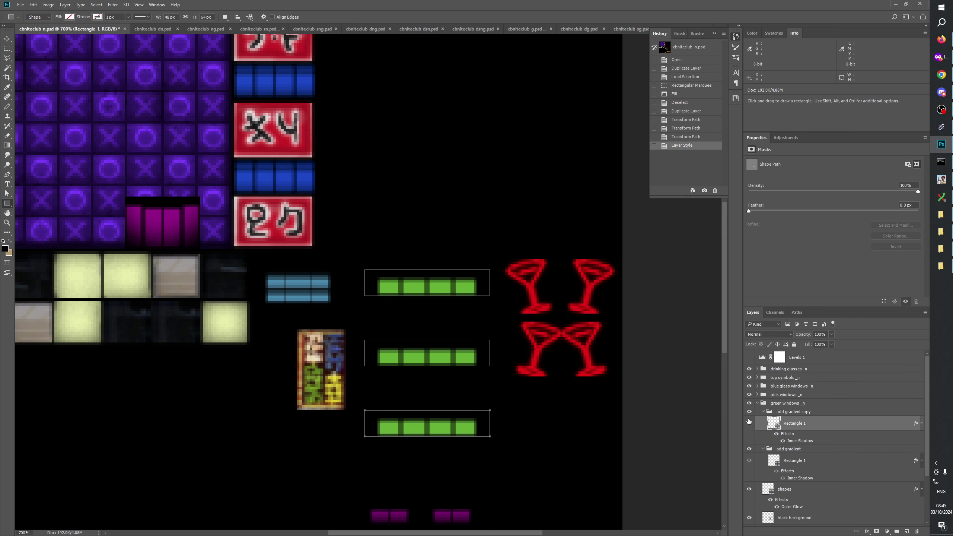
{"action": "left_click", "coordinate": [749, 413]}
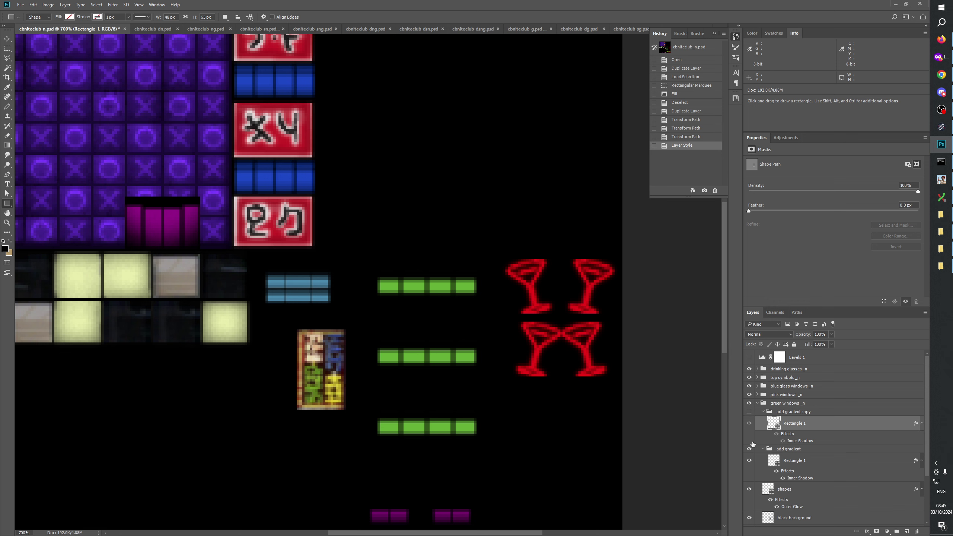
{"action": "left_click", "coordinate": [763, 413]}
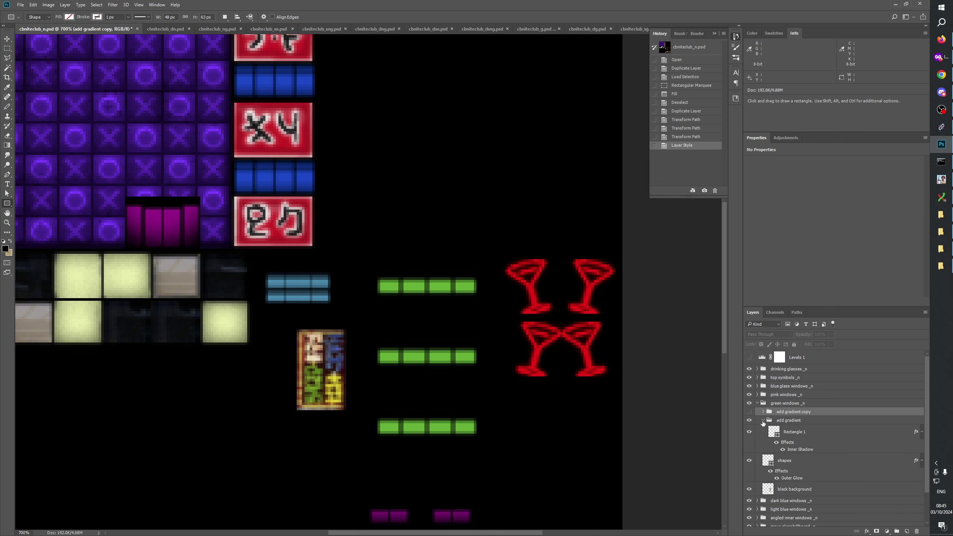
{"action": "left_click", "coordinate": [761, 420]}
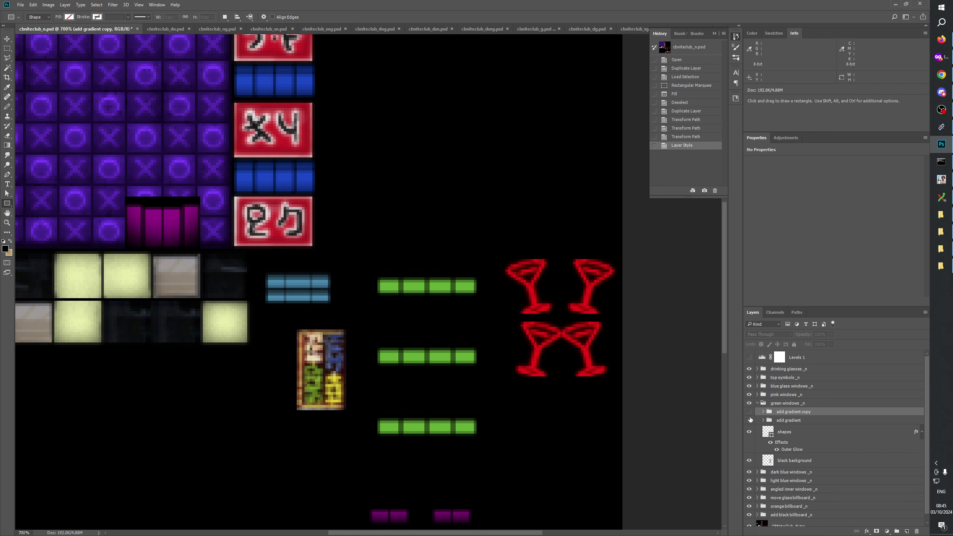
Compare the green windows under add gradient and add gradient copy, and leave only the original add gradient visible
{"action": "left_click", "coordinate": [749, 421]}
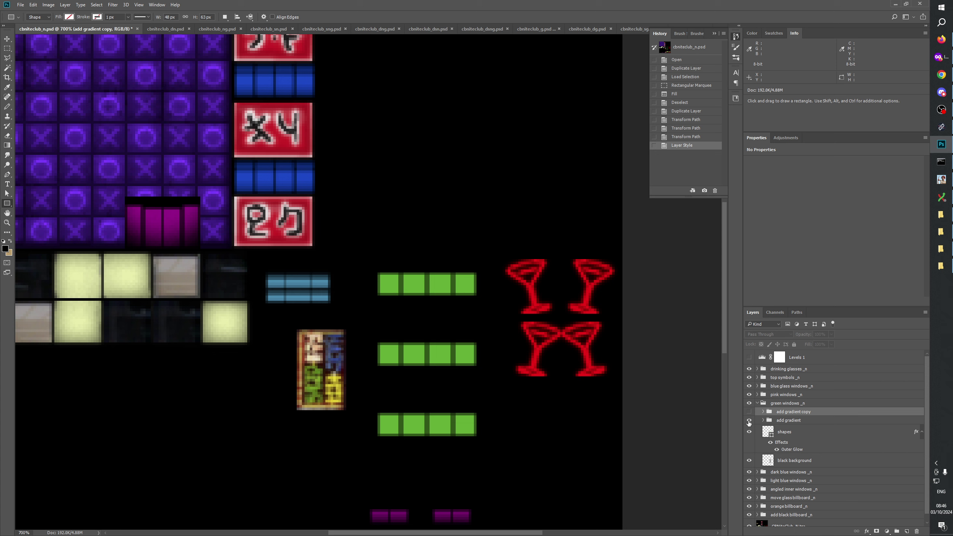
{"action": "left_click", "coordinate": [749, 411]}
{"action": "left_click", "coordinate": [749, 411]}
{"action": "left_click", "coordinate": [749, 411]}
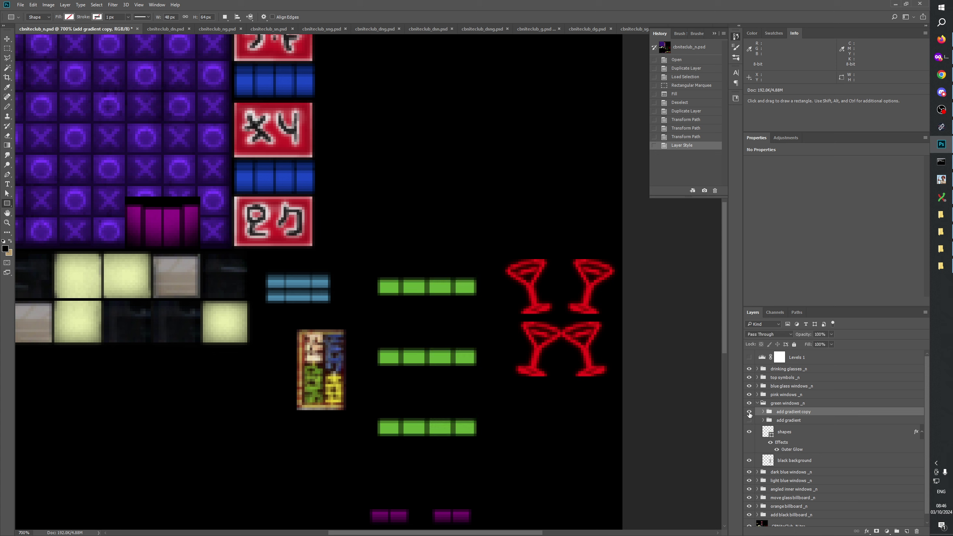
{"action": "left_click", "coordinate": [749, 411]}
{"action": "left_click", "coordinate": [749, 412]}
{"action": "left_click", "coordinate": [749, 411]}
{"action": "left_click", "coordinate": [748, 411]}
{"action": "left_click", "coordinate": [749, 411]}
{"action": "left_click", "coordinate": [750, 420]}
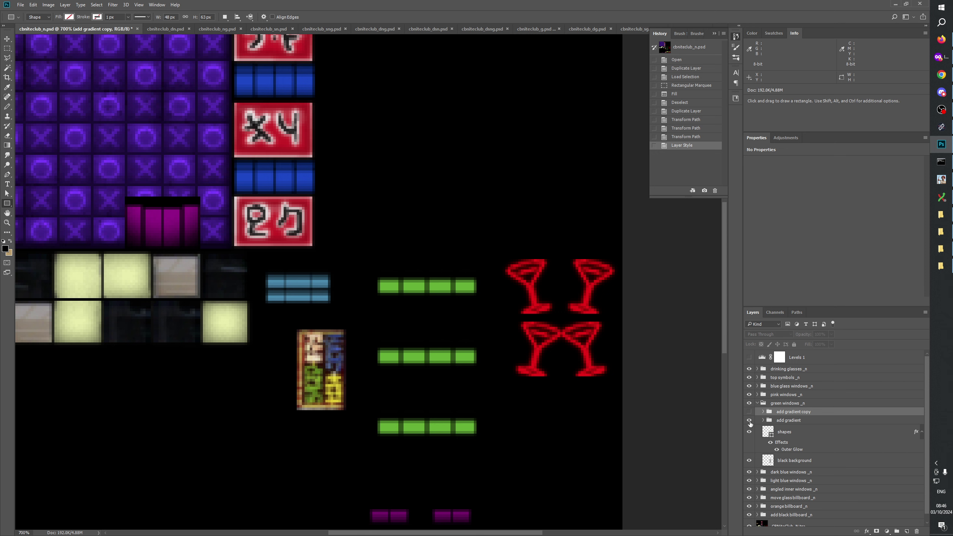
{"action": "left_click", "coordinate": [750, 420]}
{"action": "left_click", "coordinate": [749, 412]}
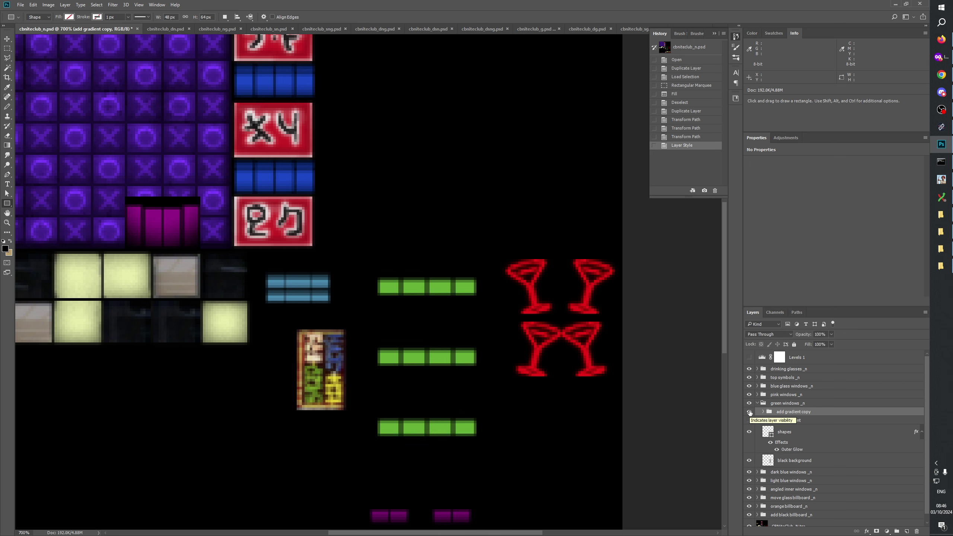
{"action": "left_click", "coordinate": [749, 412]}
{"action": "left_click", "coordinate": [749, 420]}
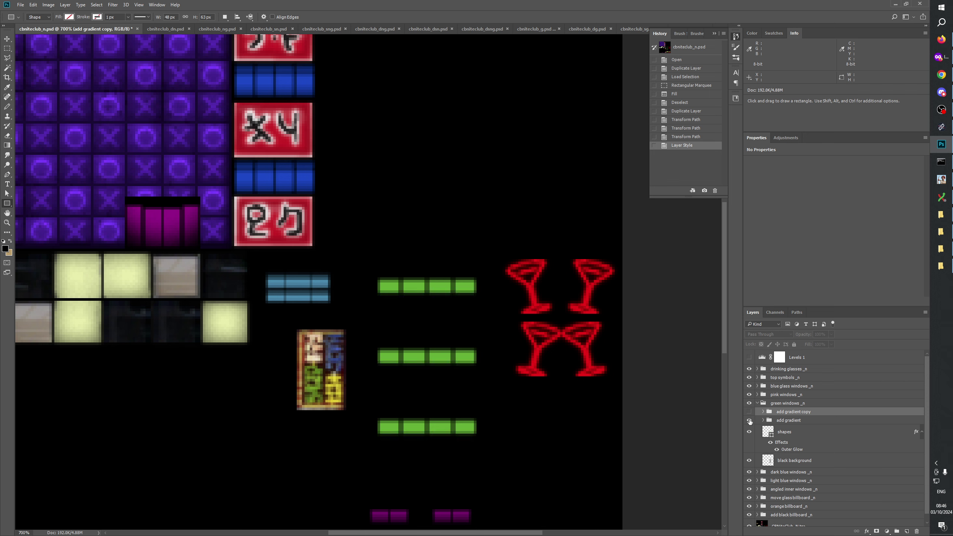
Outline the upper green window with a rectangular marquee under add gradient and add gradient copy in turn to compare them
{"action": "left_click", "coordinate": [7, 48]}
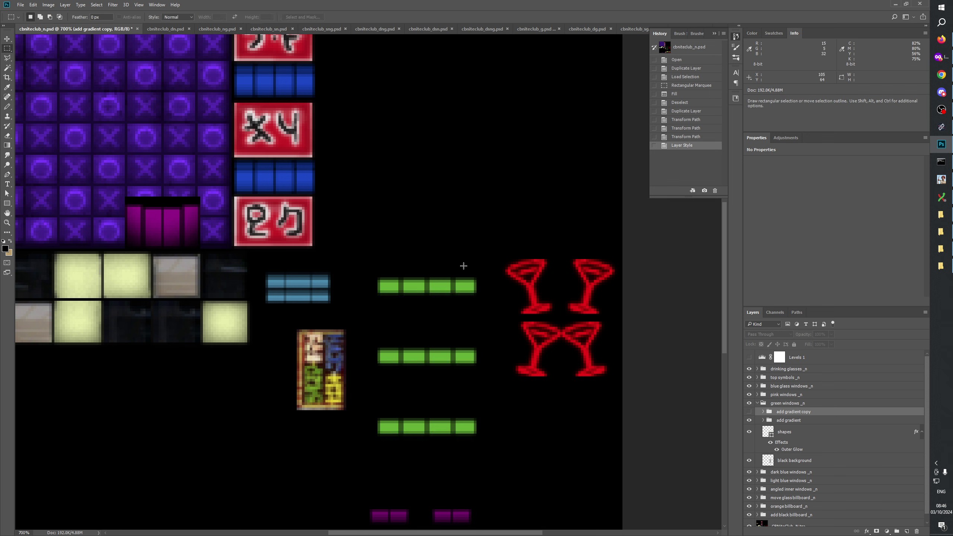
{"action": "left_click_drag", "start_coordinate": [430, 284], "coordinate": [478, 290]}
{"action": "left_click", "coordinate": [502, 302]}
{"action": "left_click", "coordinate": [749, 421]}
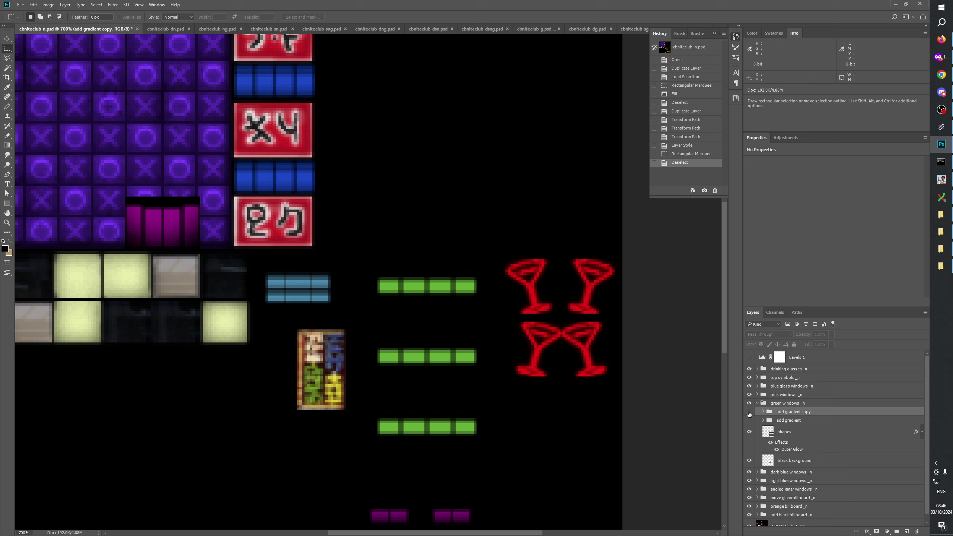
{"action": "left_click", "coordinate": [749, 412]}
{"action": "left_click_drag", "start_coordinate": [441, 284], "coordinate": [469, 290]}
{"action": "left_click", "coordinate": [491, 282]}
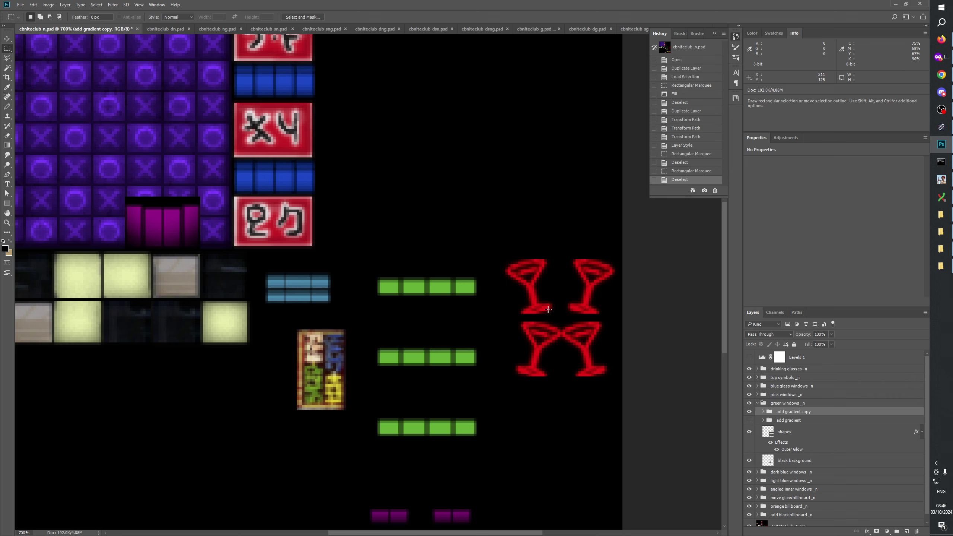
{"action": "left_click", "coordinate": [749, 412]}
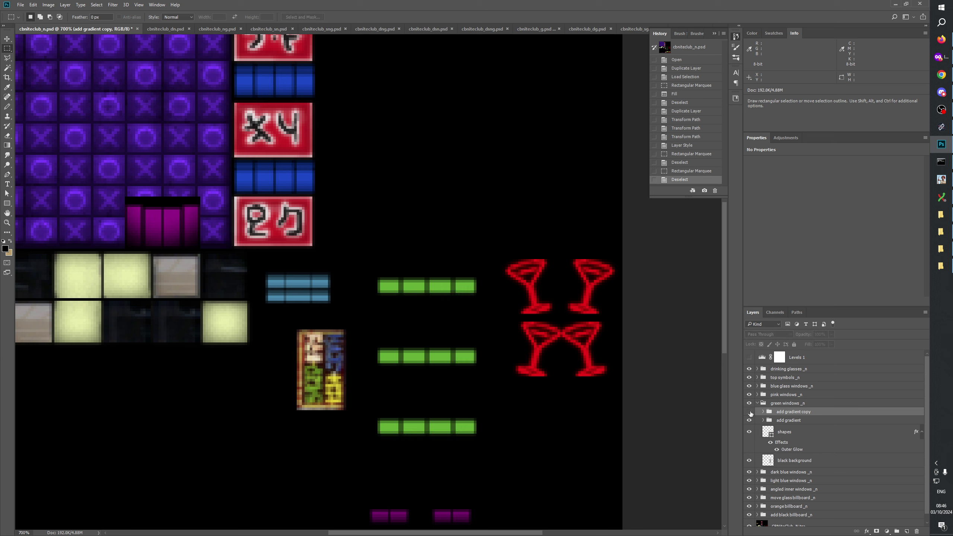
{"action": "left_click", "coordinate": [749, 420]}
{"action": "left_click", "coordinate": [749, 411]}
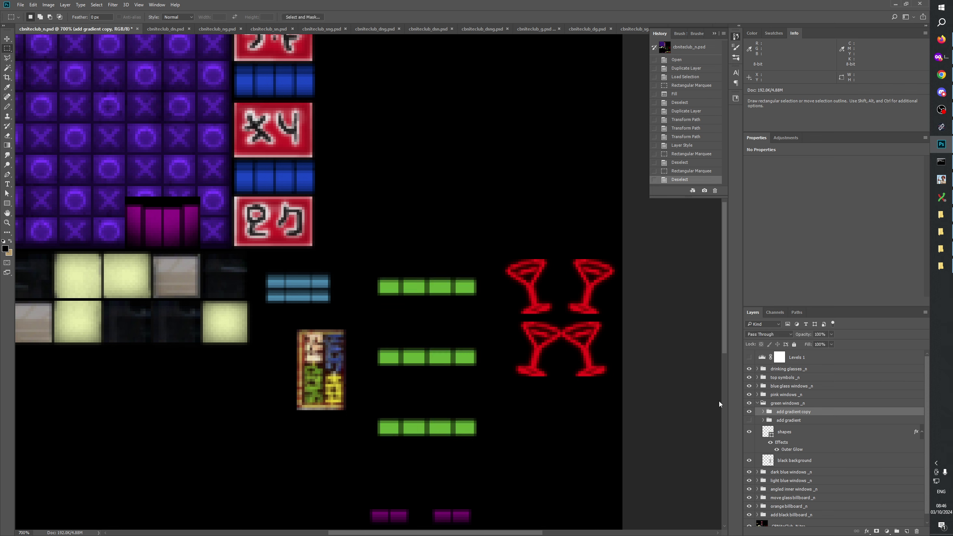
Compare the upper green window's end section under both gradient groups using small marquee selections, leaving only add gradient copy visible
{"action": "mouse_move", "coordinate": [467, 284]}
{"action": "left_mouse_down"}
{"action": "mouse_move", "coordinate": [481, 270]}
{"action": "mouse_move", "coordinate": [491, 276]}
{"action": "mouse_move", "coordinate": [478, 293]}
{"action": "left_mouse_up"}
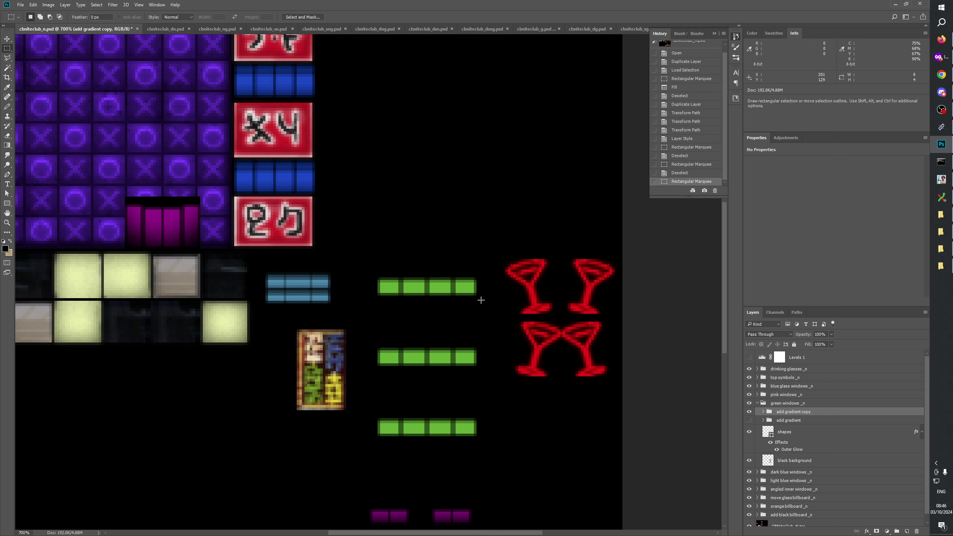
{"action": "left_click", "coordinate": [491, 307]}
{"action": "left_click", "coordinate": [750, 420]}
{"action": "left_click", "coordinate": [750, 411]}
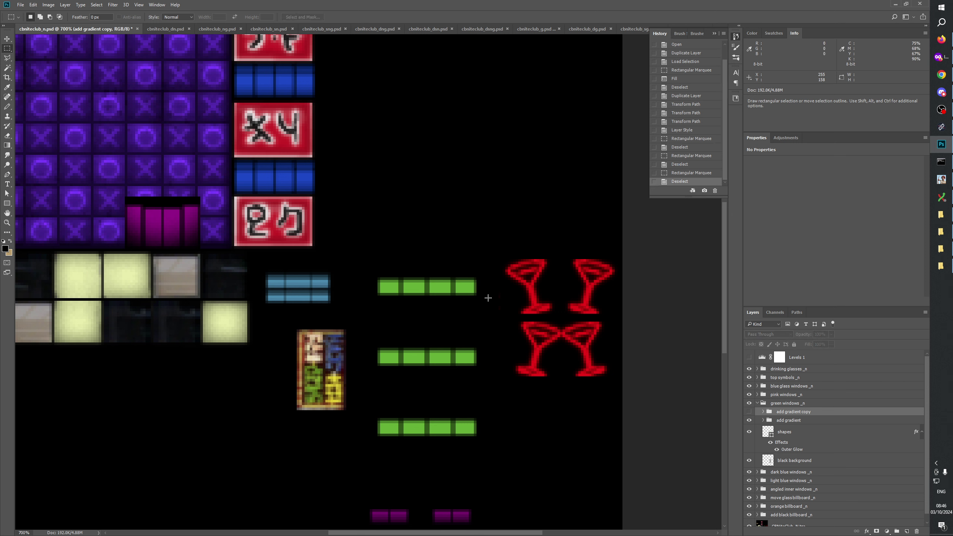
{"action": "mouse_move", "coordinate": [464, 283]}
{"action": "left_mouse_down"}
{"action": "mouse_move", "coordinate": [498, 273]}
{"action": "mouse_move", "coordinate": [482, 290]}
{"action": "left_mouse_up"}
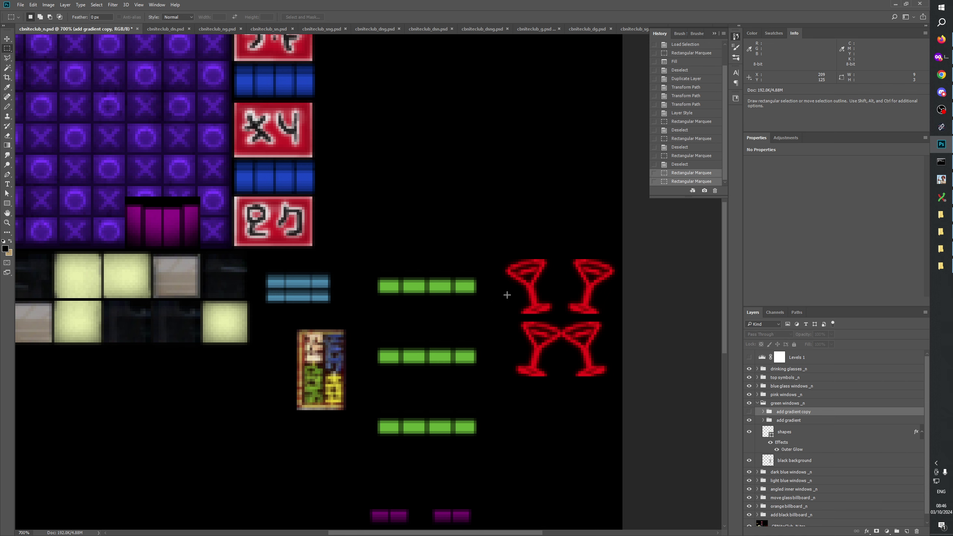
{"action": "left_click", "coordinate": [508, 294]}
{"action": "left_click", "coordinate": [749, 420]}
{"action": "left_click", "coordinate": [749, 412]}
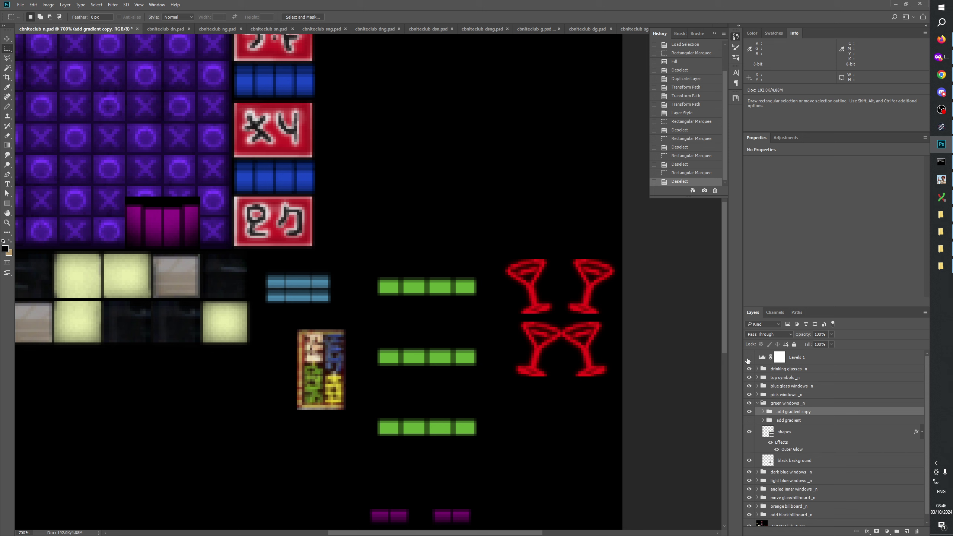
Toggle add gradient copy and add gradient repeatedly to compare the green windows' shading with each gradient and without any
{"action": "left_click", "coordinate": [749, 412]}
{"action": "left_click", "coordinate": [749, 411]}
{"action": "left_click", "coordinate": [749, 412]}
{"action": "left_click", "coordinate": [749, 411]}
{"action": "left_click", "coordinate": [749, 412]}
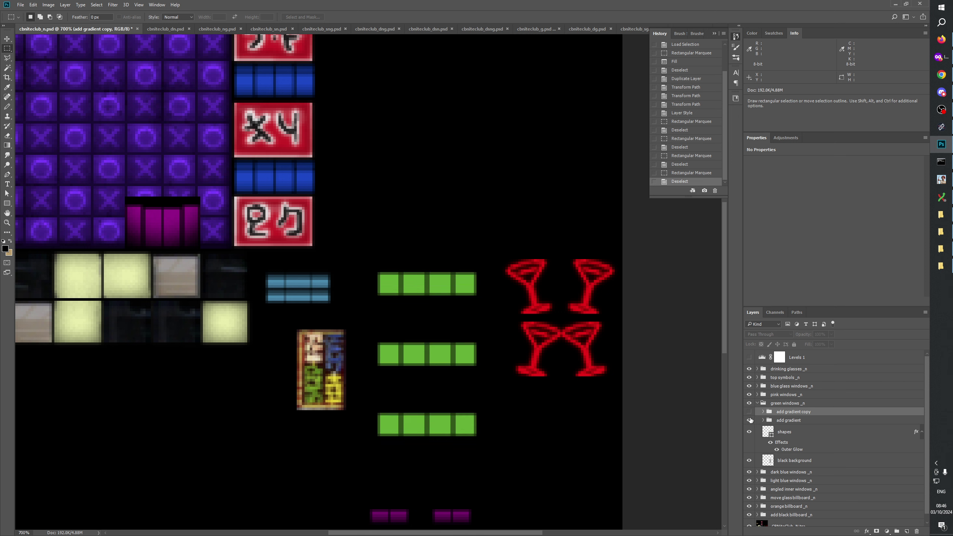
{"action": "left_click", "coordinate": [750, 420]}
{"action": "left_click", "coordinate": [750, 420]}
{"action": "left_click", "coordinate": [749, 420]}
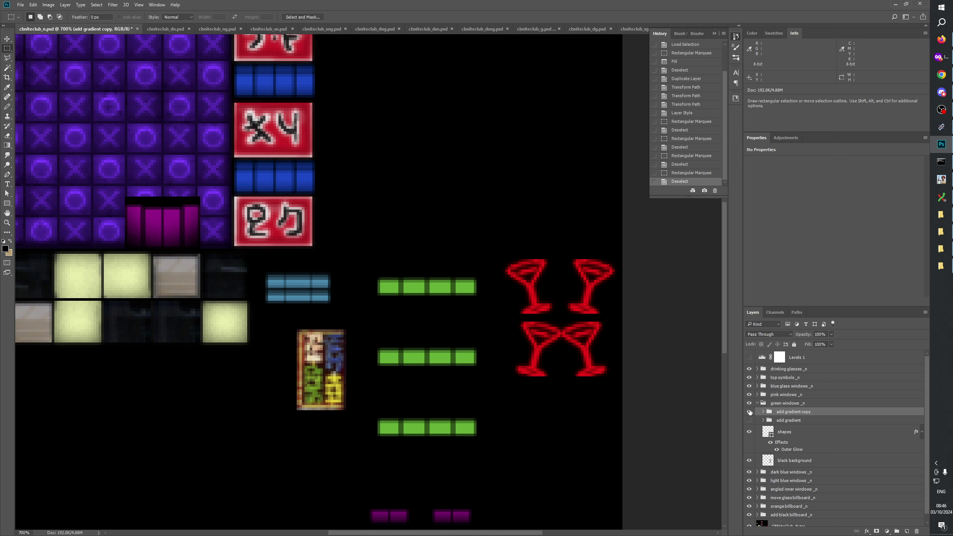
{"action": "left_click", "coordinate": [750, 420]}
{"action": "left_click", "coordinate": [749, 420]}
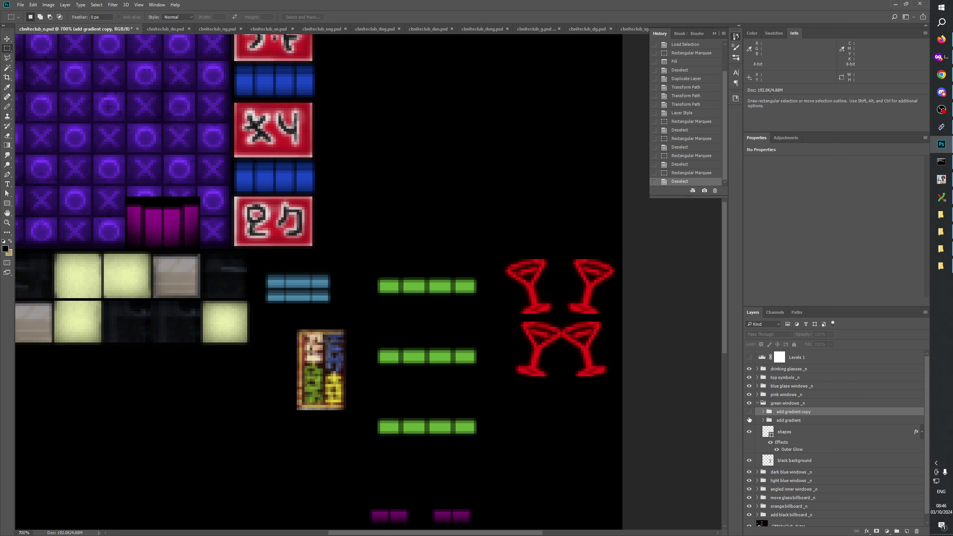
{"action": "left_click", "coordinate": [750, 420]}
{"action": "left_click", "coordinate": [750, 420]}
{"action": "left_click", "coordinate": [749, 412]}
{"action": "left_click", "coordinate": [749, 412]}
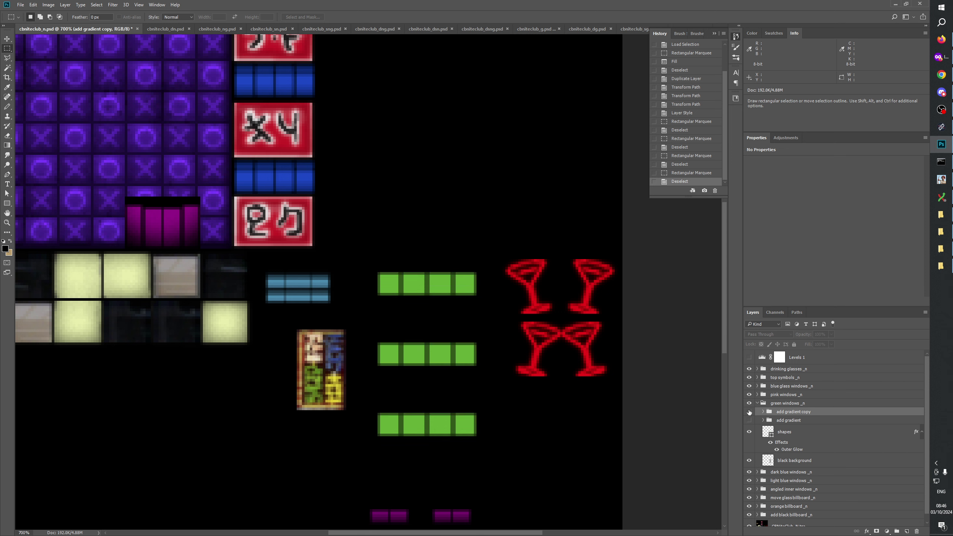
{"action": "left_click", "coordinate": [749, 411]}
{"action": "left_click", "coordinate": [749, 412]}
{"action": "left_click", "coordinate": [749, 412]}
Delete the original add gradient group with its contents and rename add gradient copy to add gradient
{"action": "double_click", "coordinate": [796, 412]}
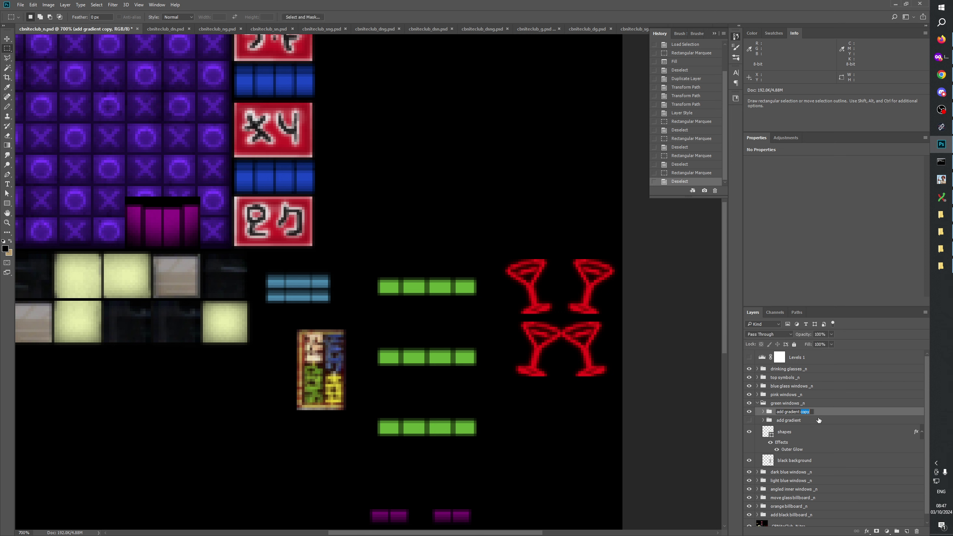
{"action": "left_click", "coordinate": [788, 421]}
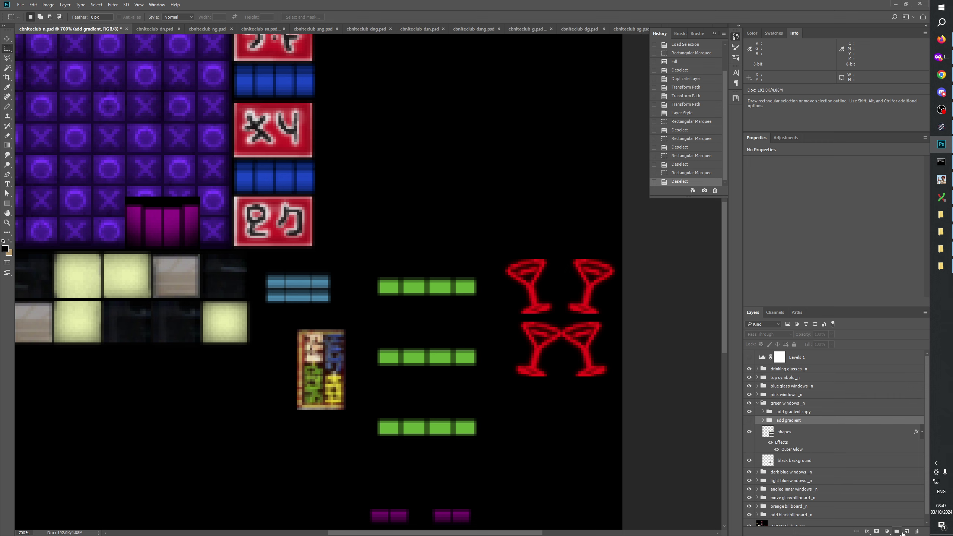
{"action": "left_click", "coordinate": [916, 531]}
{"action": "left_click", "coordinate": [453, 202]}
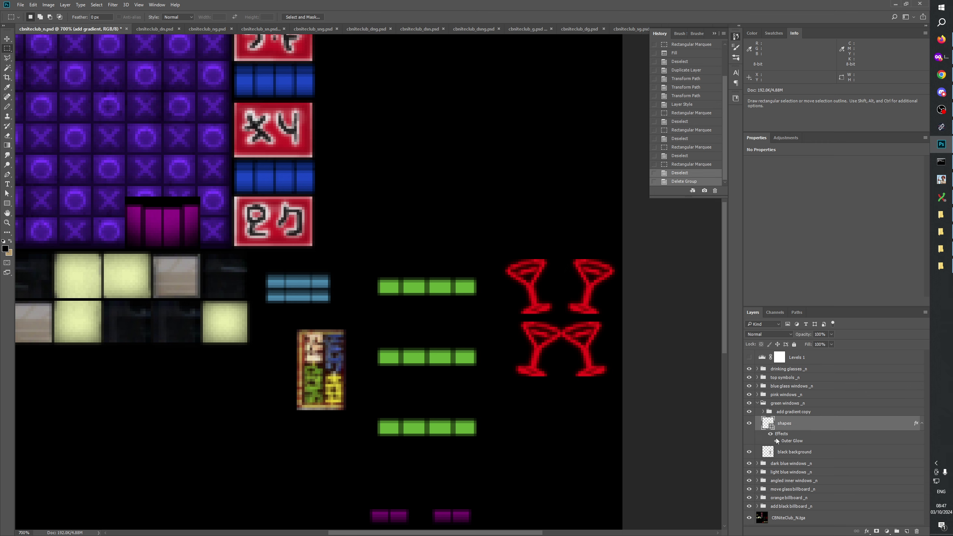
{"action": "double_click", "coordinate": [795, 411]}
{"action": "left_click_drag", "start_coordinate": [801, 412], "coordinate": [813, 412]}
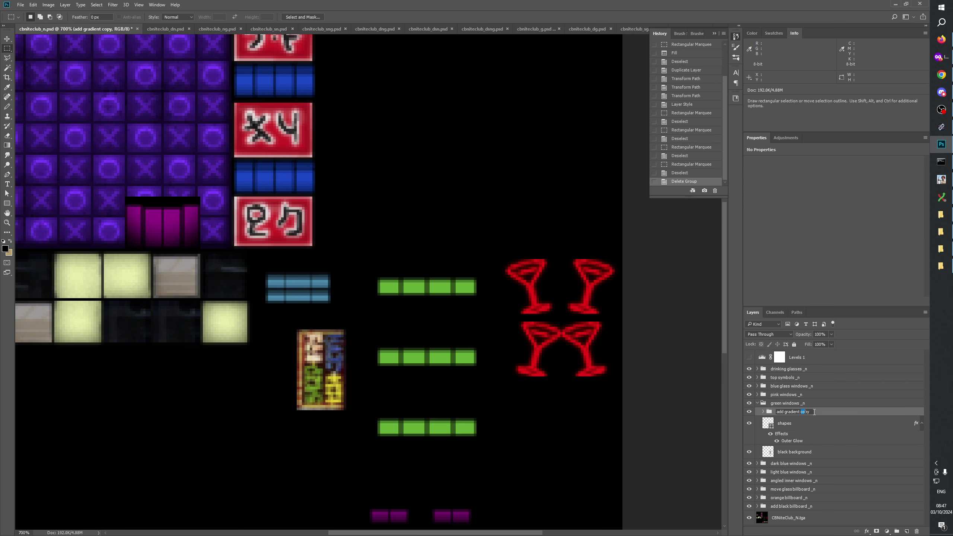
{"action": "key", "text": "BackSpace"}
{"action": "key", "text": "Return"}
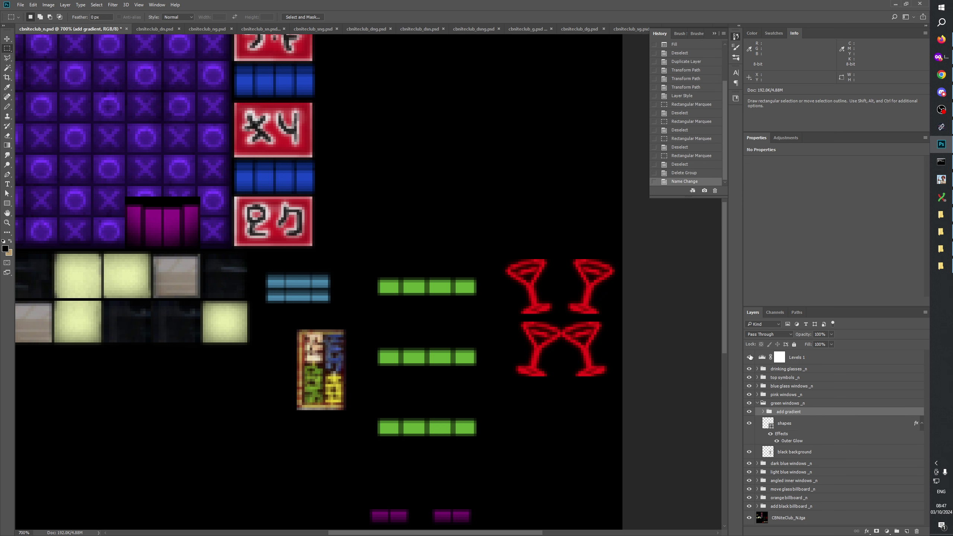
Check the texture with the Levels 1 adjustment briefly enabled, and collapse the green windows _n group
{"action": "left_click", "coordinate": [750, 357]}
{"action": "left_click", "coordinate": [749, 356]}
{"action": "left_click", "coordinate": [757, 403]}
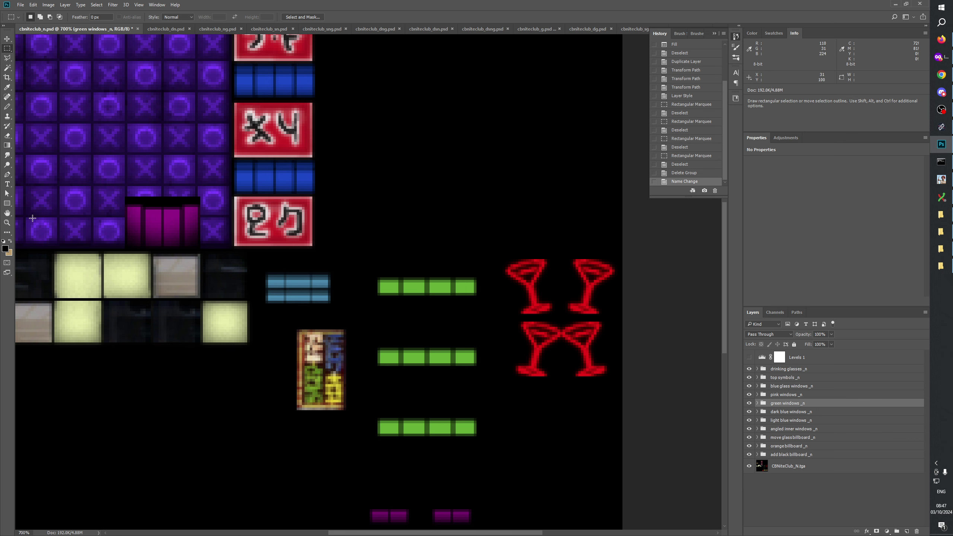
Delete the Levels 1 adjustment layer from cbniteclub_n.psd, save the file, and collapse the History
{"action": "left_click", "coordinate": [7, 222]}
{"action": "key", "text": "ctrl+1"}
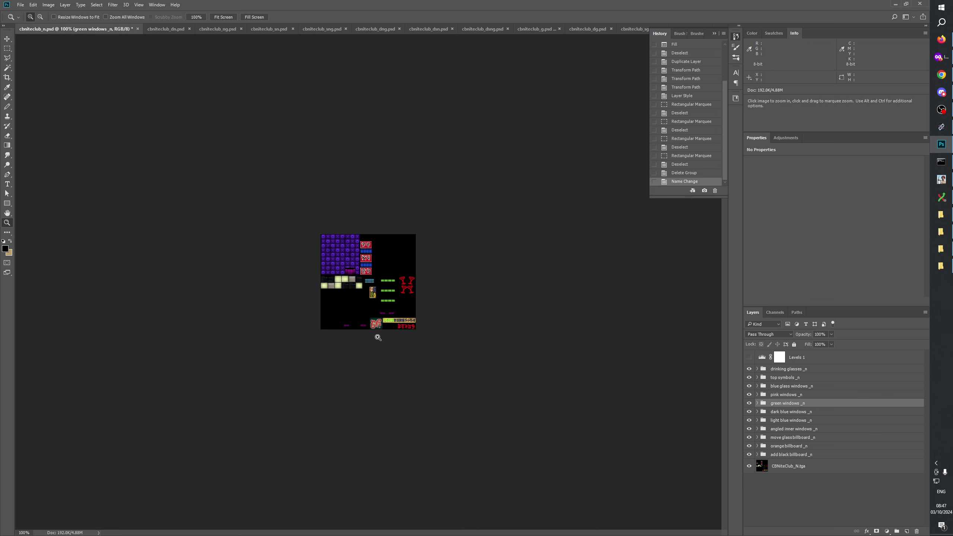
{"action": "left_click", "coordinate": [380, 322]}
{"action": "left_click", "coordinate": [380, 322]}
{"action": "left_click", "coordinate": [778, 357]}
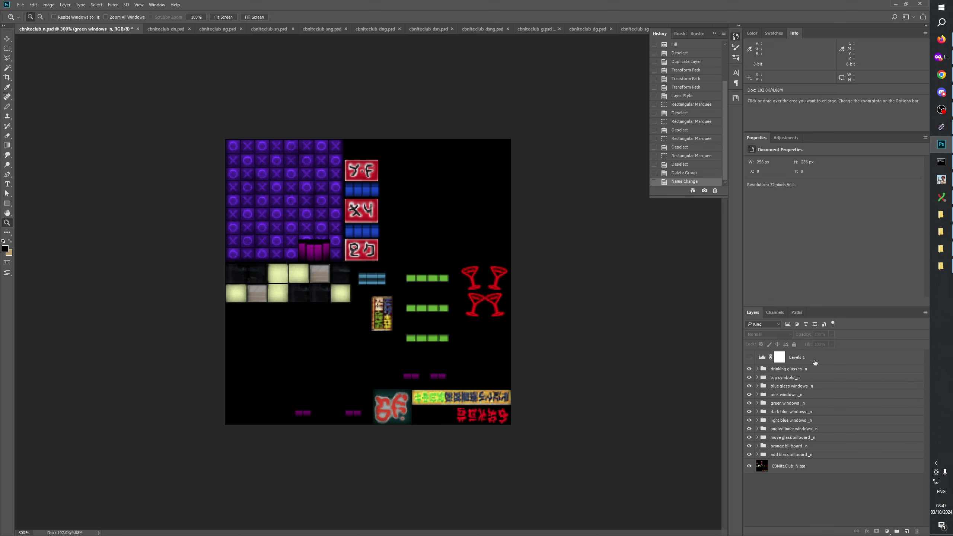
{"action": "left_click", "coordinate": [916, 531]}
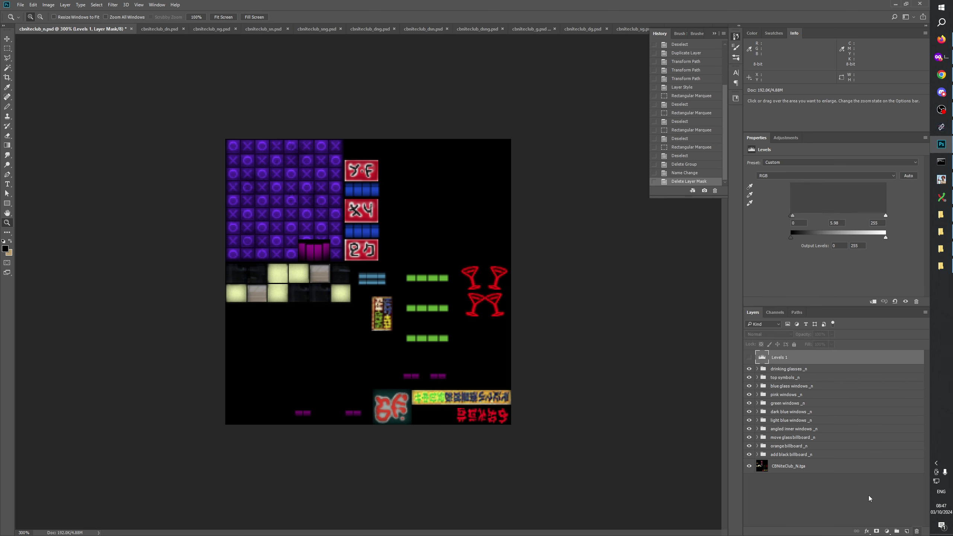
{"action": "left_click", "coordinate": [916, 531]}
{"action": "left_click", "coordinate": [839, 502]}
{"action": "key", "text": "ctrl+s"}
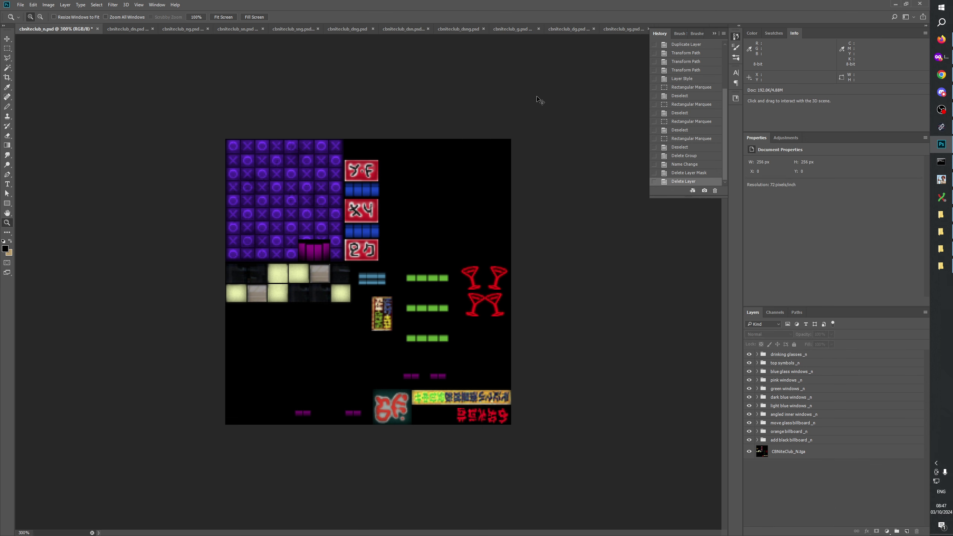
{"action": "left_click", "coordinate": [714, 34]}
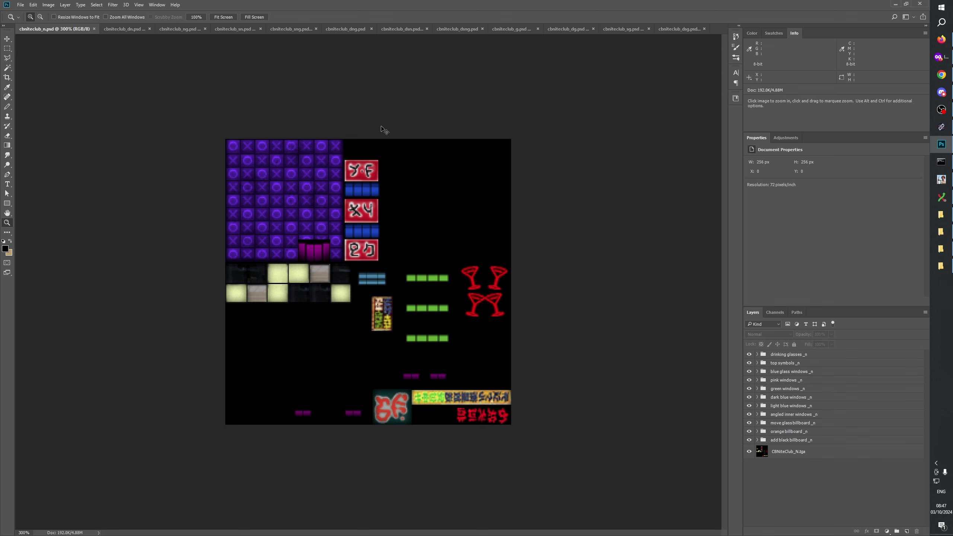
Copy the whole cbniteclub_n image, try it as a new layer above cbniteclub_n merged in cbniteclub_dn.psd, and undo it
{"action": "key", "text": "ctrl+a"}
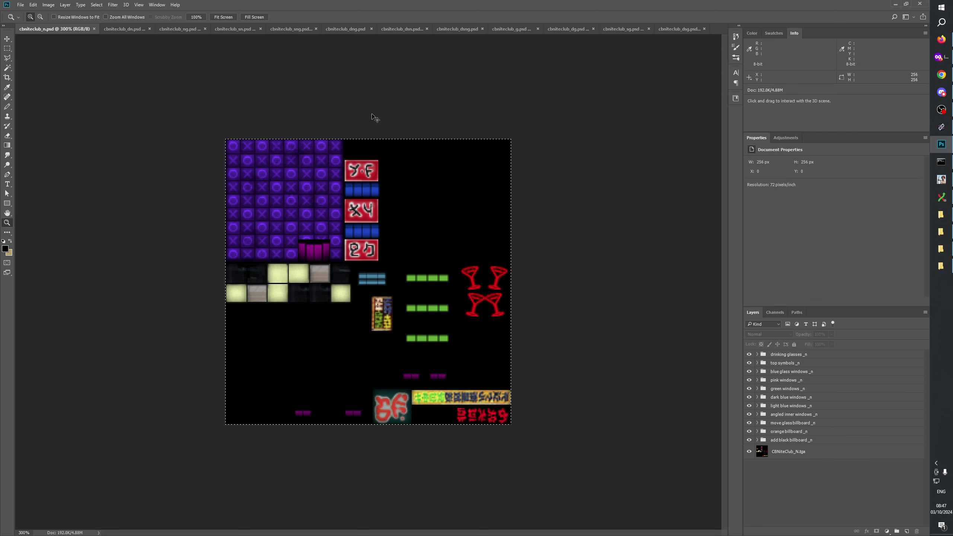
{"action": "left_click", "coordinate": [126, 29]}
{"action": "left_click", "coordinate": [793, 369]}
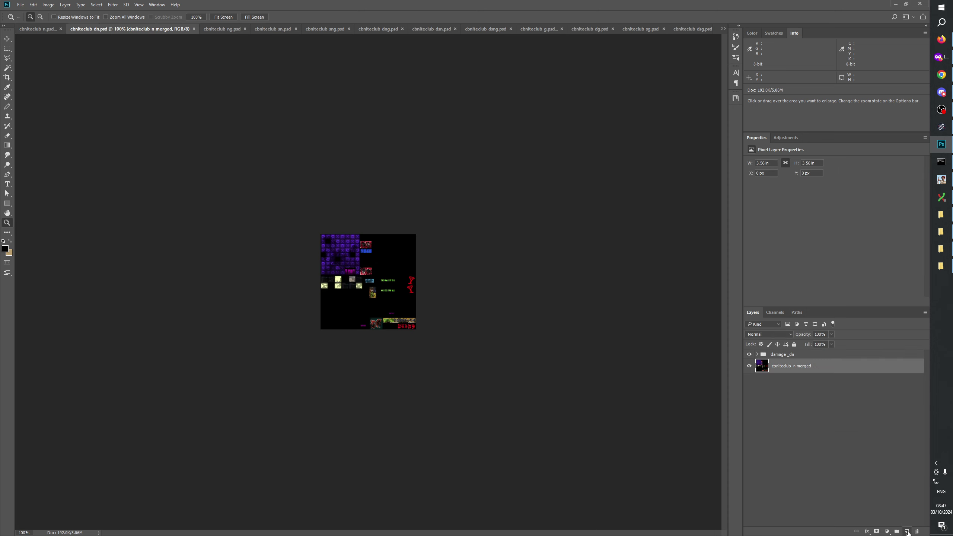
{"action": "left_click", "coordinate": [907, 531]}
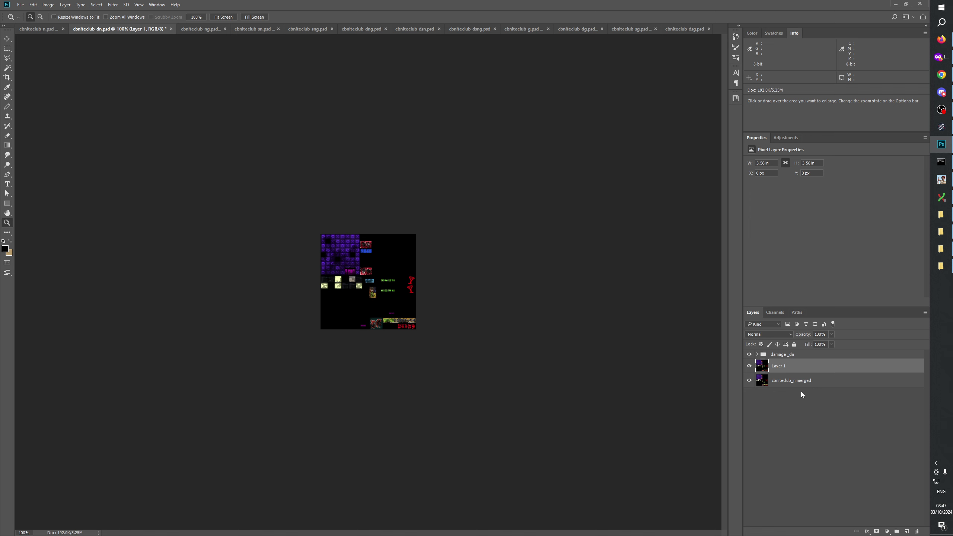
{"action": "key", "text": "ctrl+z"}
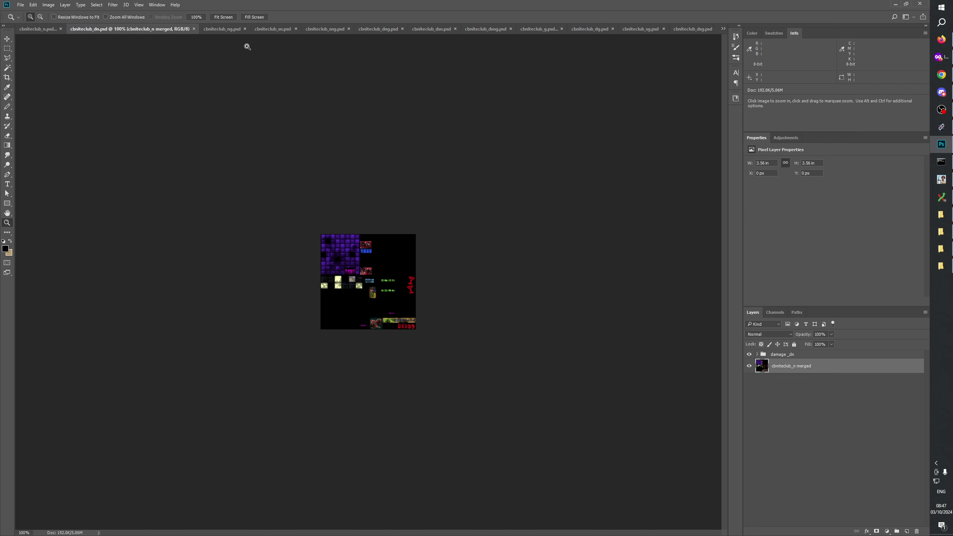
Add the copied night texture as a new layer above cbniteclub_n merged in cbniteclub_ng.psd
{"action": "left_click", "coordinate": [216, 30]}
{"action": "left_click", "coordinate": [825, 380]}
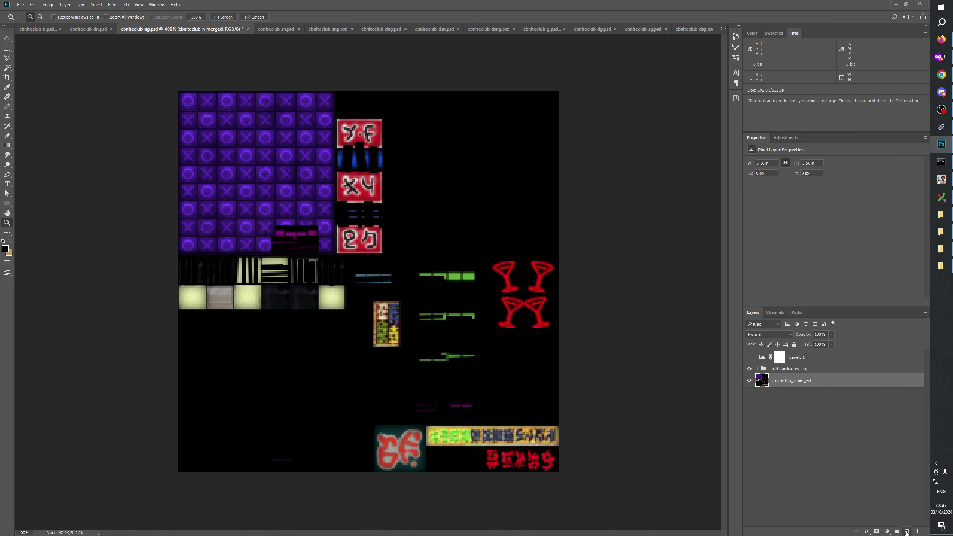
{"action": "left_click", "coordinate": [907, 531]}
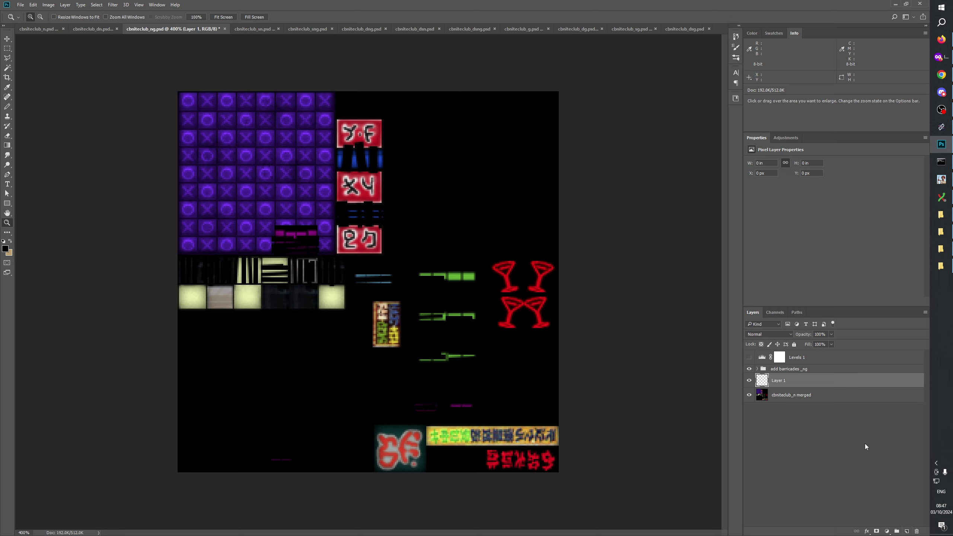
Toggle the new layer's visibility to compare it with cbniteclub_n merged, and undo the added layer
{"action": "left_click", "coordinate": [749, 380]}
{"action": "left_click", "coordinate": [749, 380]}
{"action": "left_click", "coordinate": [748, 380]}
{"action": "left_click", "coordinate": [749, 381]}
{"action": "left_click", "coordinate": [749, 380]}
{"action": "left_click", "coordinate": [749, 380]}
{"action": "left_click", "coordinate": [749, 380]}
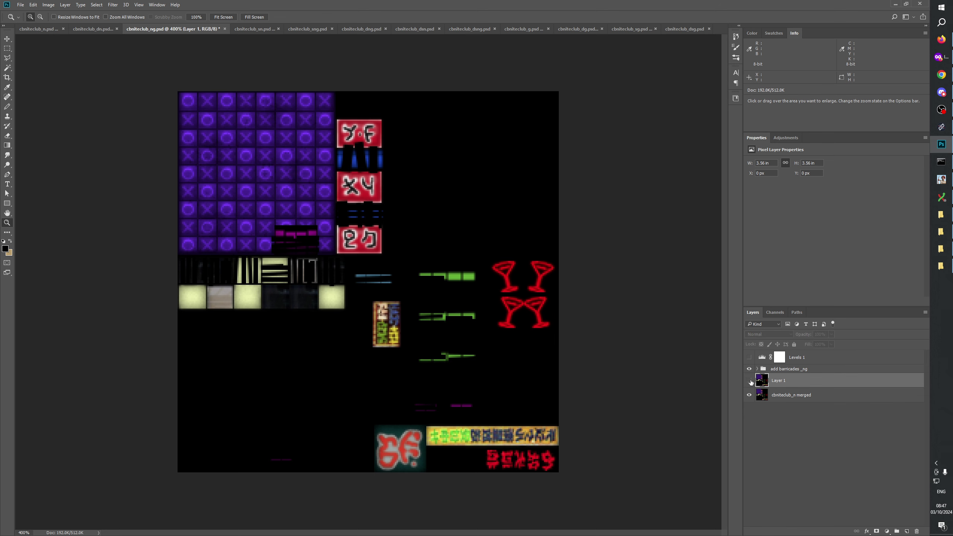
{"action": "left_click", "coordinate": [749, 380]}
{"action": "key", "text": "ctrl+z"}
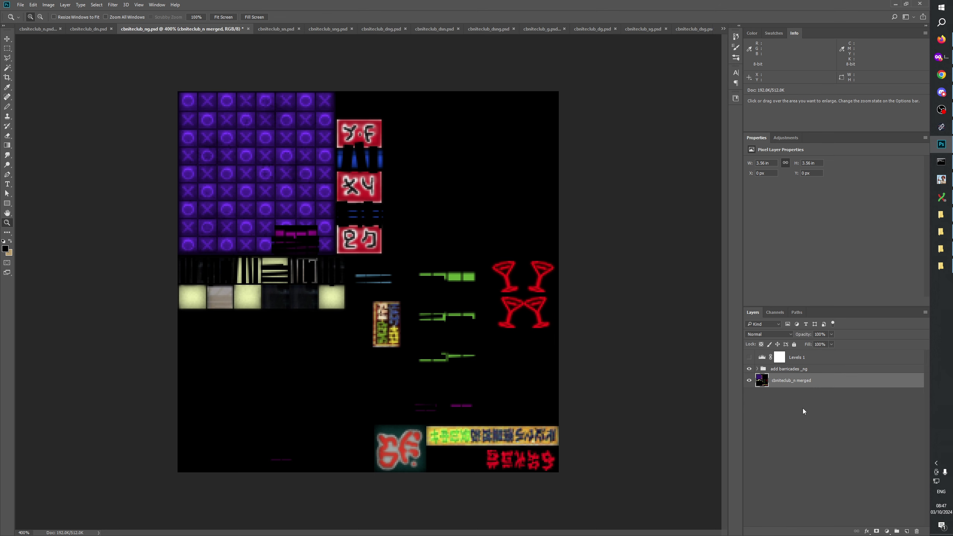
Delete the Levels 1 adjustment layer from cbniteclub_ng.psd and save the file
{"action": "left_click", "coordinate": [802, 362]}
{"action": "left_click", "coordinate": [916, 531]}
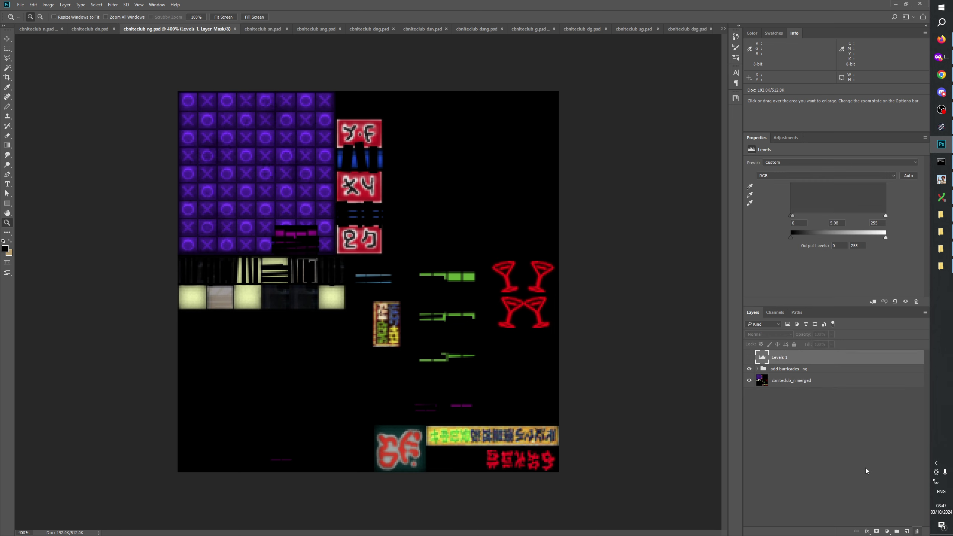
{"action": "left_click", "coordinate": [916, 531]}
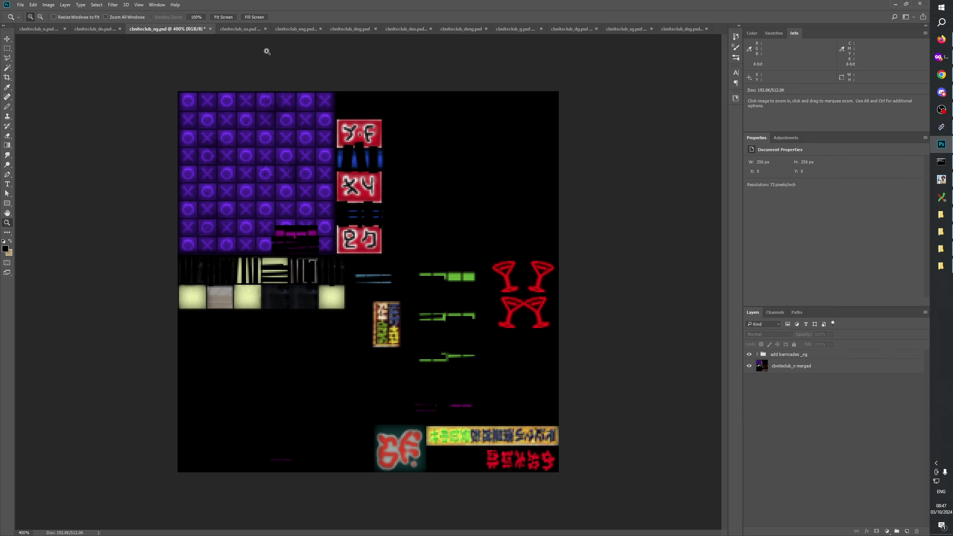
{"action": "key", "text": "ctrl+s"}
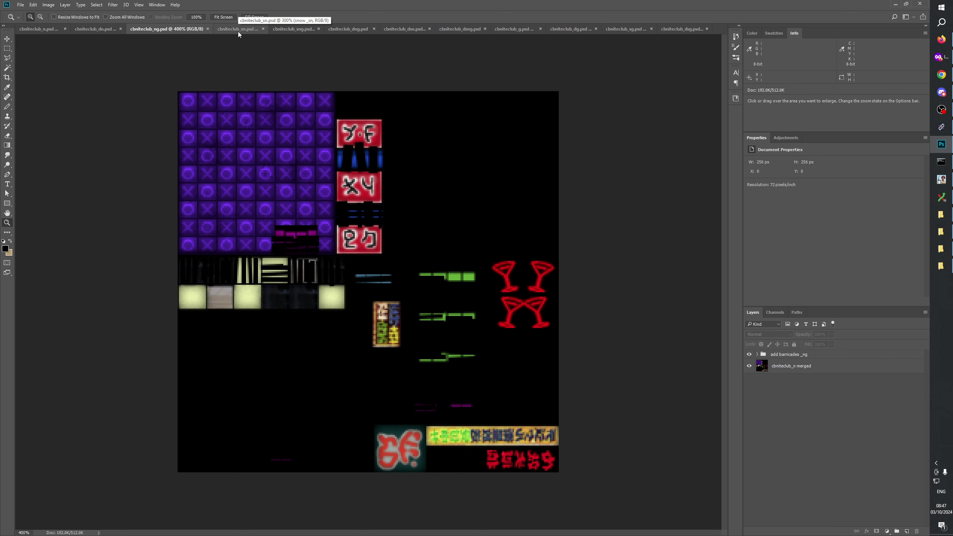
Reorder the open documents so cbniteclub_dng.psd follows cbniteclub_ng.psd, and select its cbniteclub_dn merged layer
{"action": "left_click_drag", "start_coordinate": [357, 30], "coordinate": [232, 29]}
{"action": "left_click", "coordinate": [231, 30]}
{"action": "left_click", "coordinate": [801, 371]}
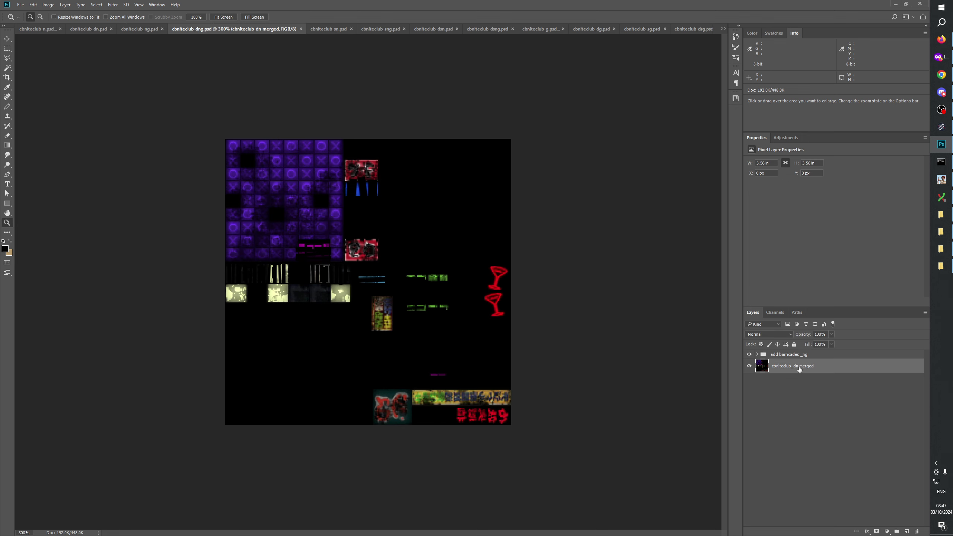
Copy the whole cbniteclub_dn image, try it as a new layer above cbniteclub_dn merged in cbniteclub_dng.psd, and undo it
{"action": "left_click", "coordinate": [114, 29]}
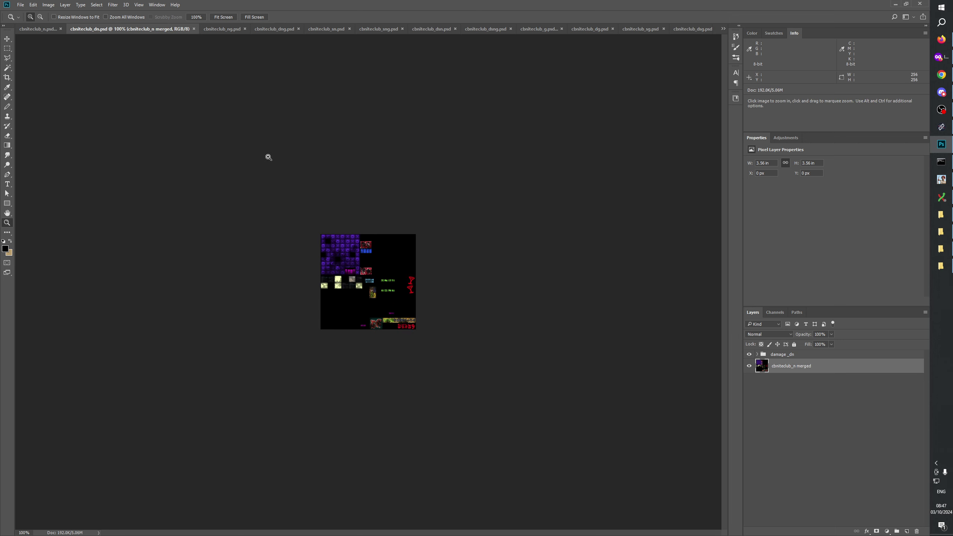
{"action": "left_click", "coordinate": [381, 267]}
{"action": "left_click", "coordinate": [381, 267]}
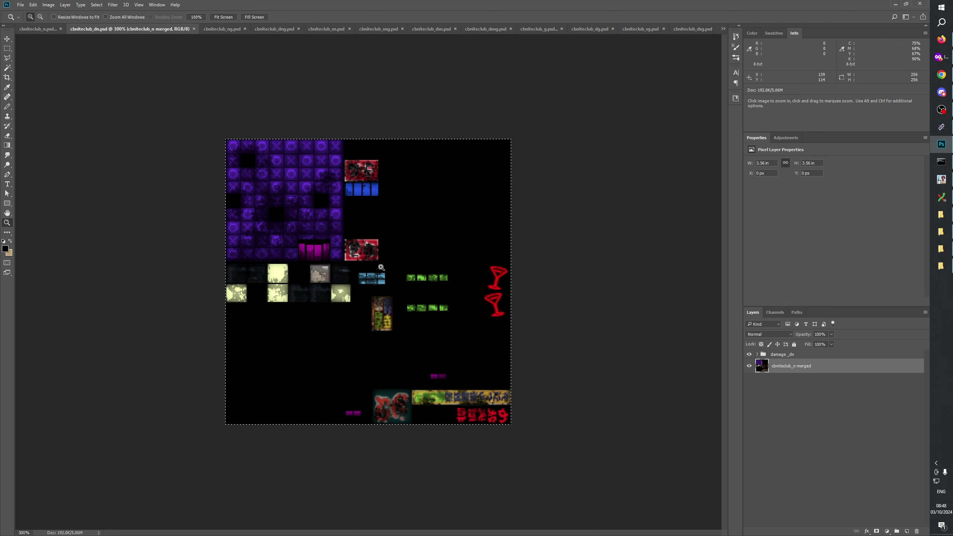
{"action": "left_click", "coordinate": [381, 267]}
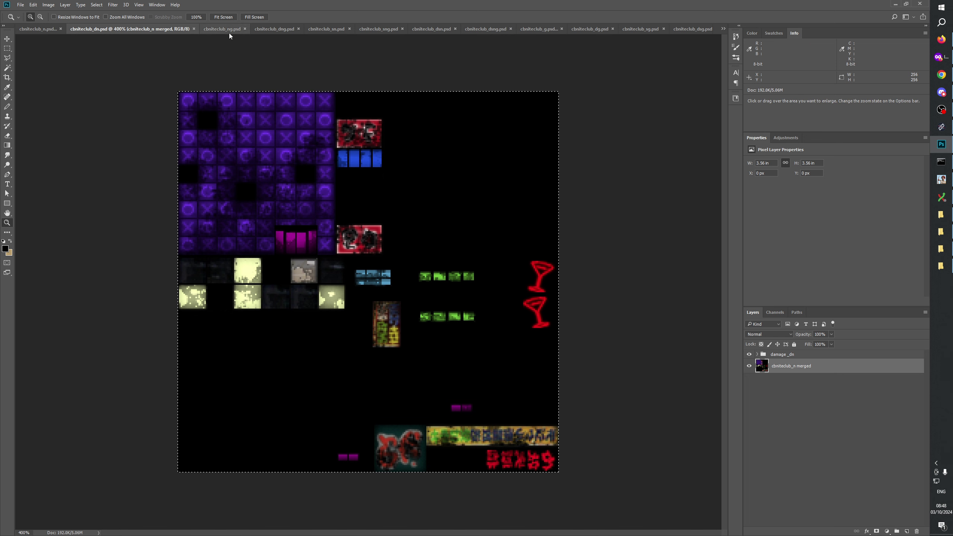
{"action": "left_click", "coordinate": [278, 28]}
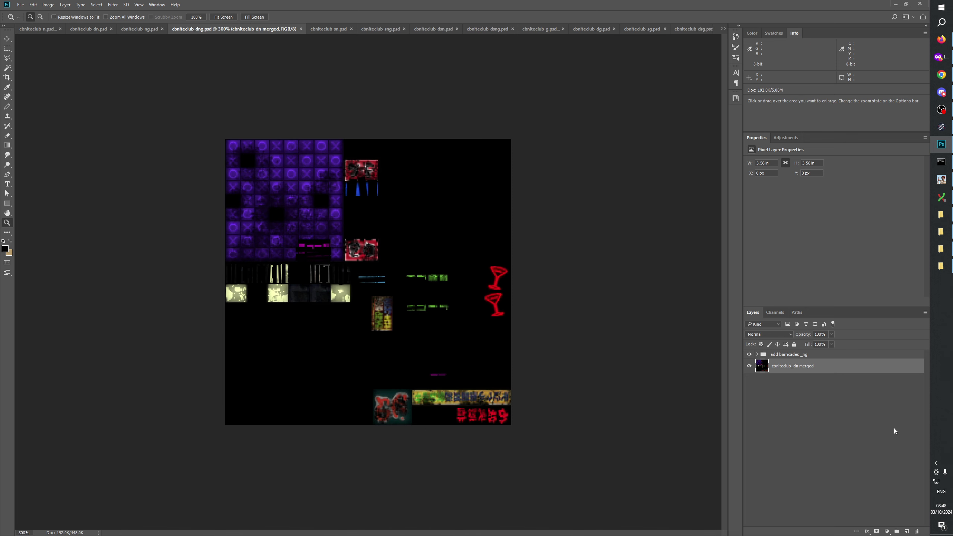
{"action": "left_click", "coordinate": [906, 531]}
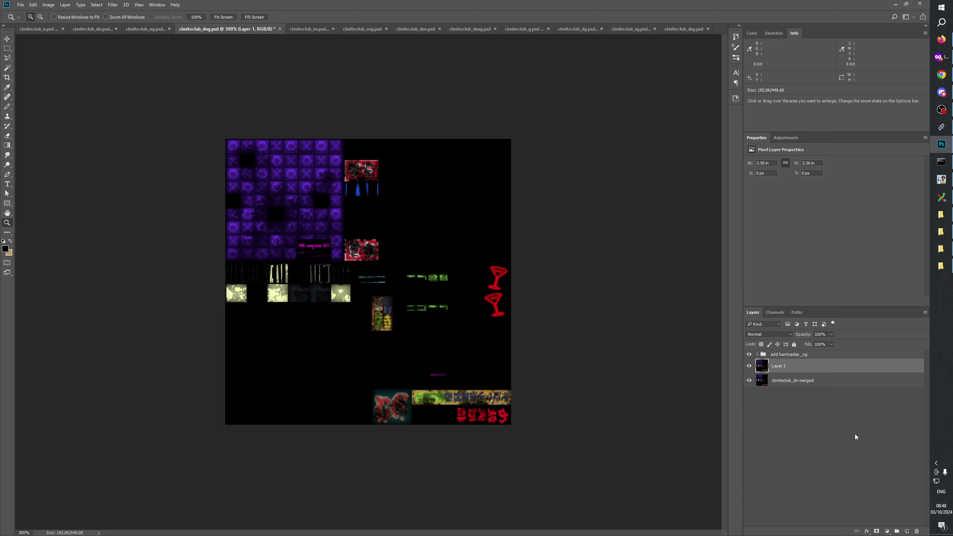
{"action": "key", "text": "ctrl+z"}
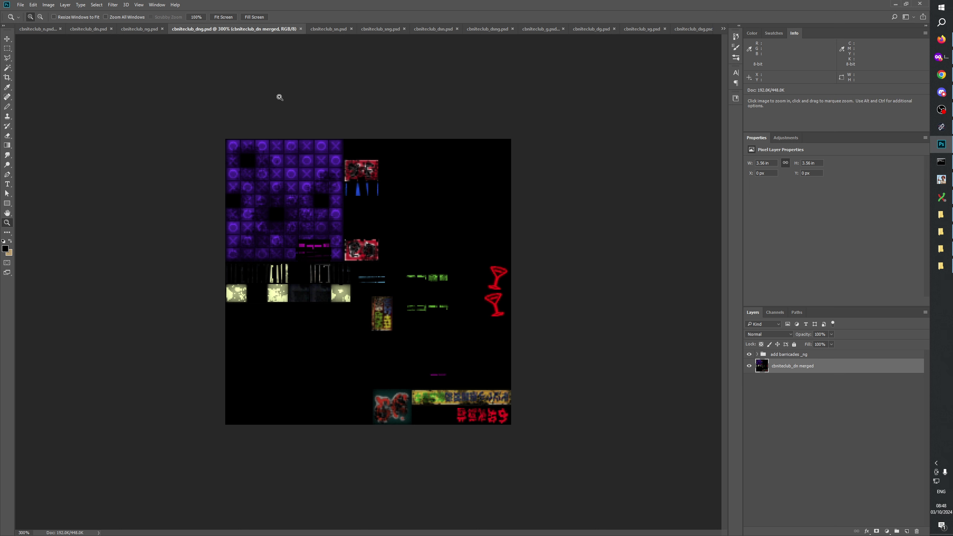
Rename the add barricades _ng group in cbniteclub_ng.psd to barricades _ng, and toggle its visibility to check its effect
{"action": "left_click", "coordinate": [142, 29]}
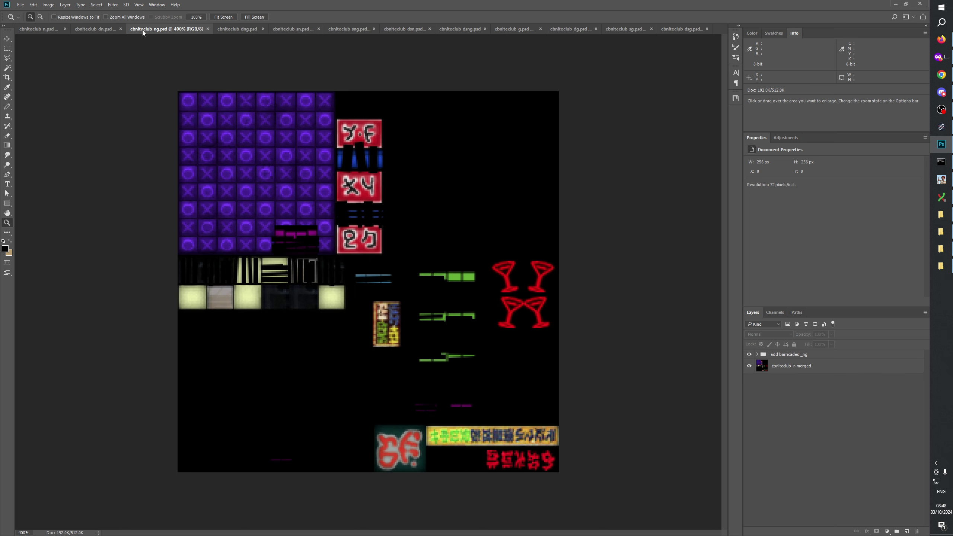
{"action": "left_click", "coordinate": [779, 357]}
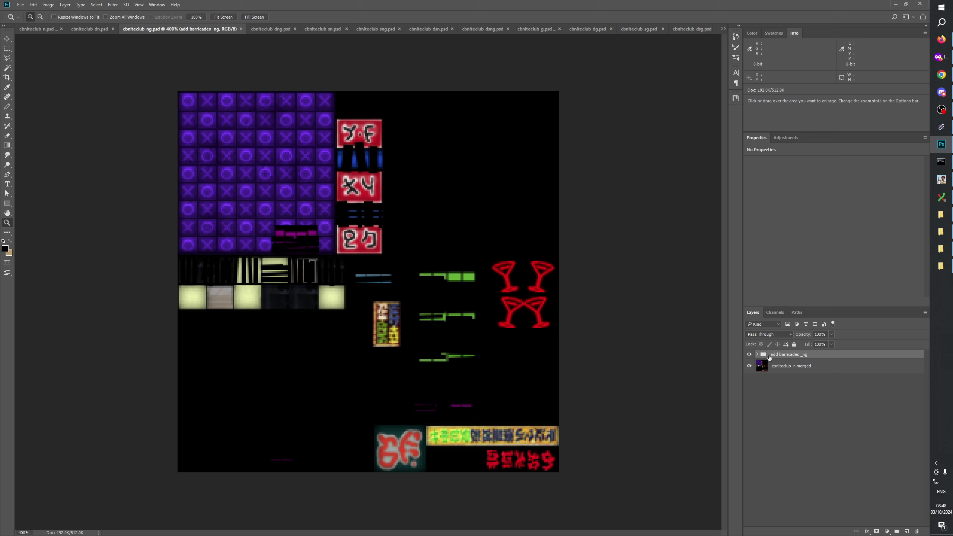
{"action": "left_click", "coordinate": [757, 354]}
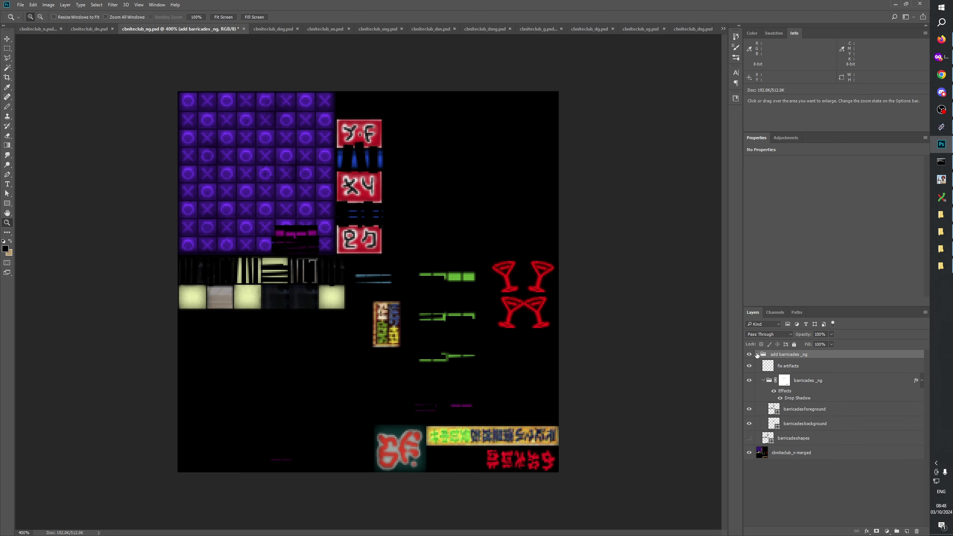
{"action": "left_click", "coordinate": [757, 354]}
{"action": "double_click", "coordinate": [774, 354]}
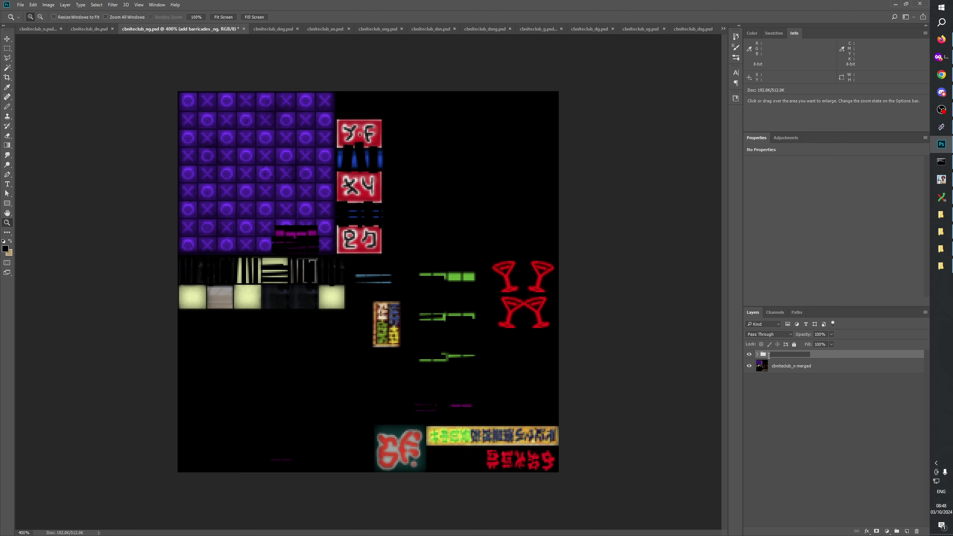
{"action": "key", "text": "Delete"}
{"action": "key", "text": "Delete"}
{"action": "left_click", "coordinate": [791, 400]}
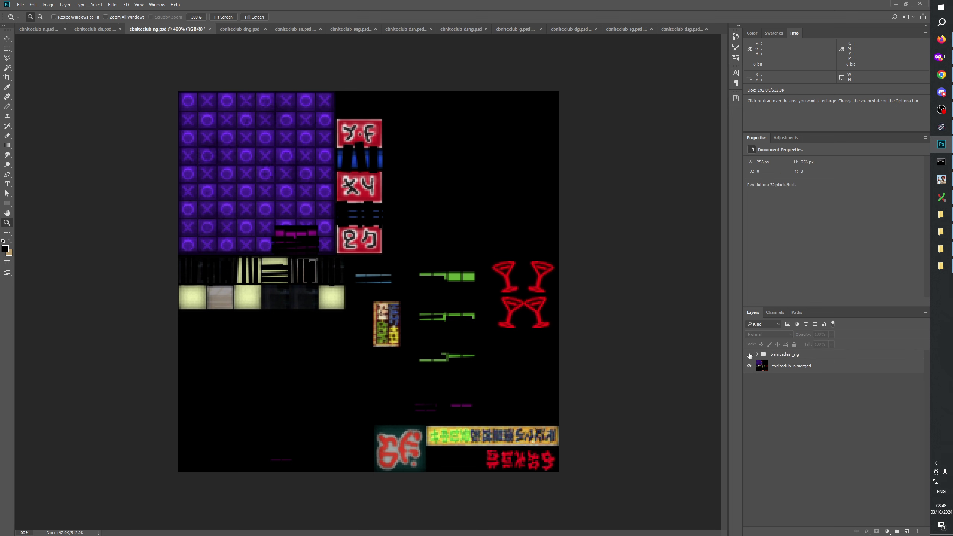
{"action": "left_click", "coordinate": [749, 354]}
{"action": "left_click", "coordinate": [749, 355]}
Duplicate the barricades _ng group from cbniteclub_ng.psd into cbniteclub_dng.psd, and switch to that document
{"action": "left_click", "coordinate": [239, 29]}
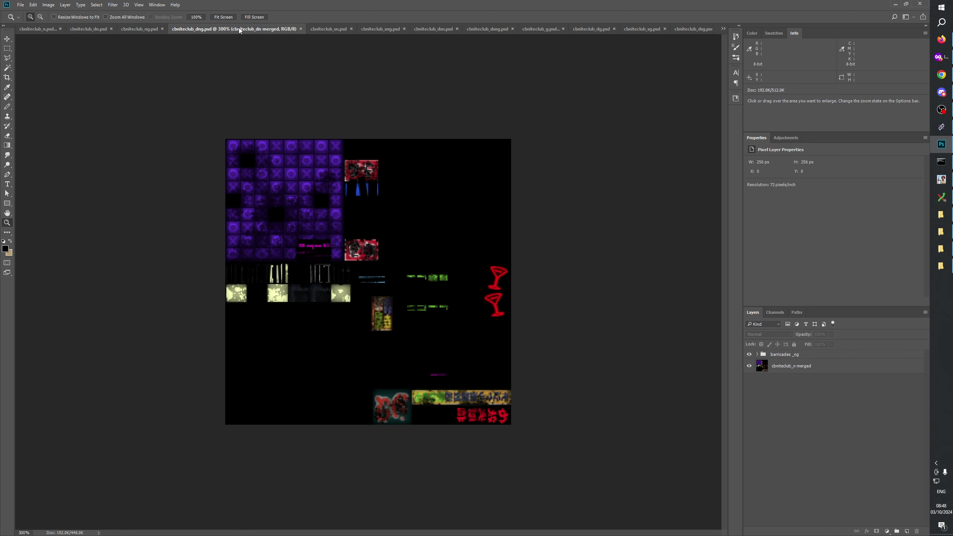
{"action": "left_click", "coordinate": [150, 29]}
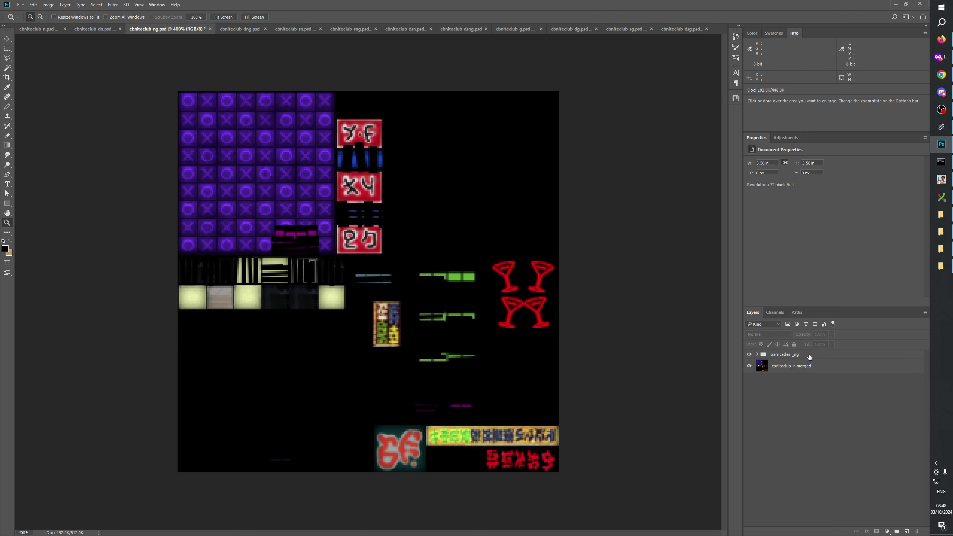
{"action": "right_click", "coordinate": [782, 356]}
{"action": "left_click", "coordinate": [803, 129]}
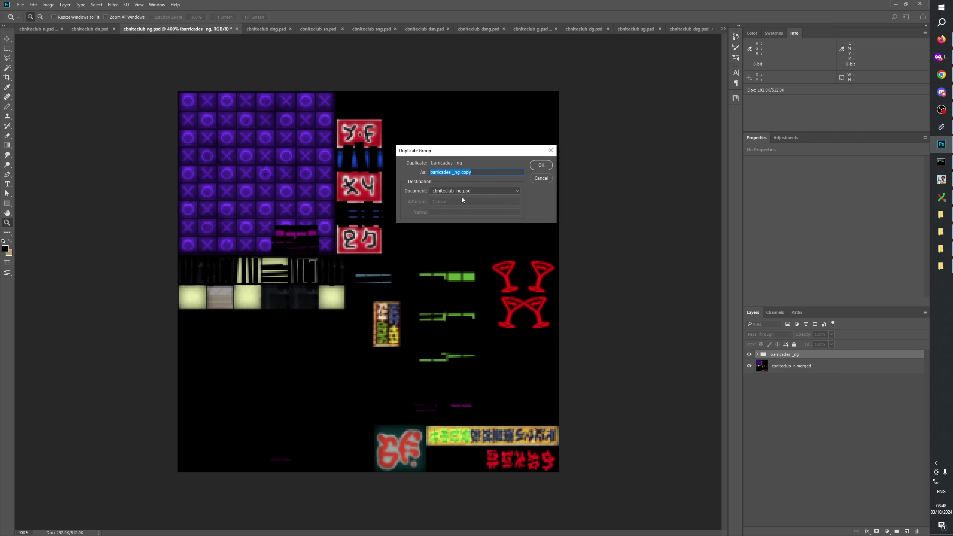
{"action": "left_click", "coordinate": [457, 191]}
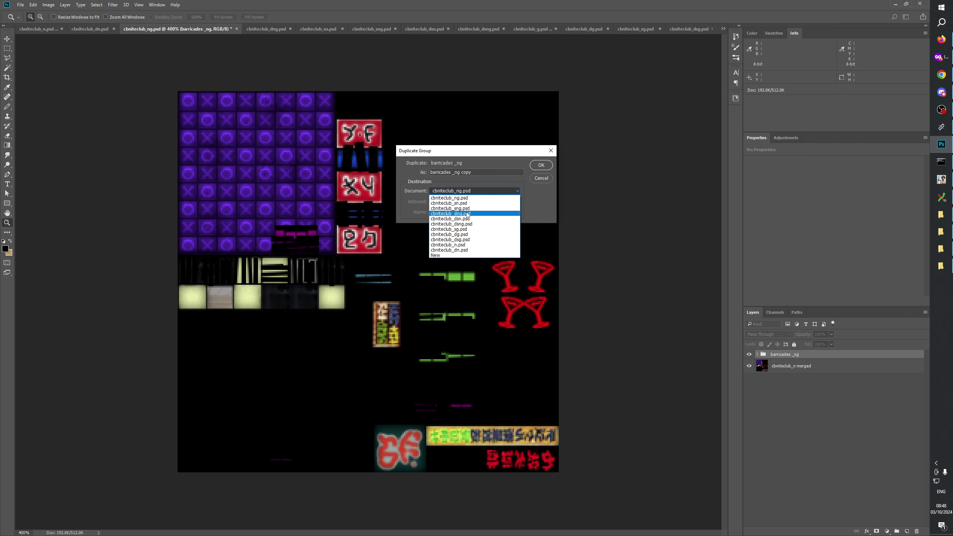
{"action": "left_click", "coordinate": [450, 214]}
{"action": "left_click", "coordinate": [541, 164]}
{"action": "left_click", "coordinate": [274, 32]}
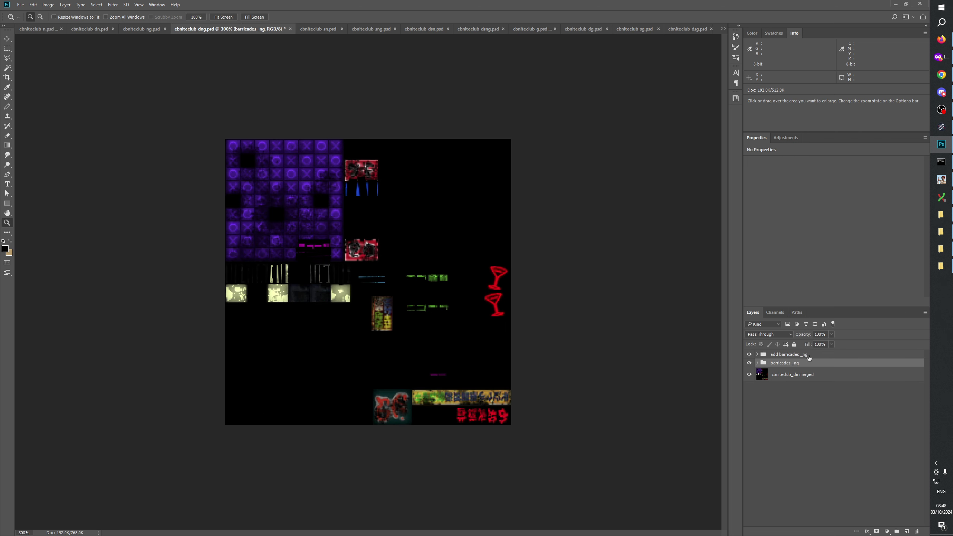
Hide the add barricades _ng group and toggle the barricades _ng group's visibility to examine how it covers the windows
{"action": "left_click", "coordinate": [749, 354]}
{"action": "left_click", "coordinate": [749, 364]}
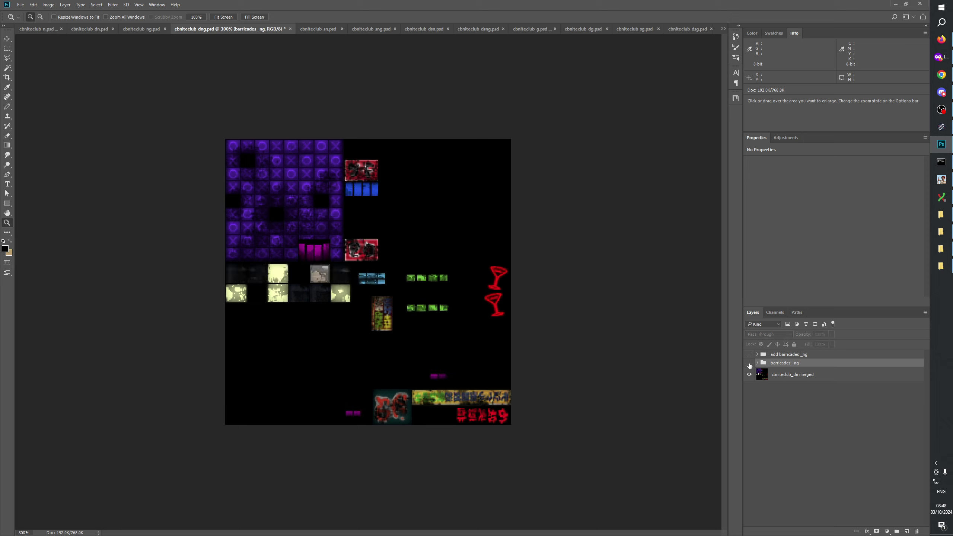
{"action": "left_click", "coordinate": [749, 364]}
{"action": "left_click", "coordinate": [749, 363]}
{"action": "left_click", "coordinate": [749, 363]}
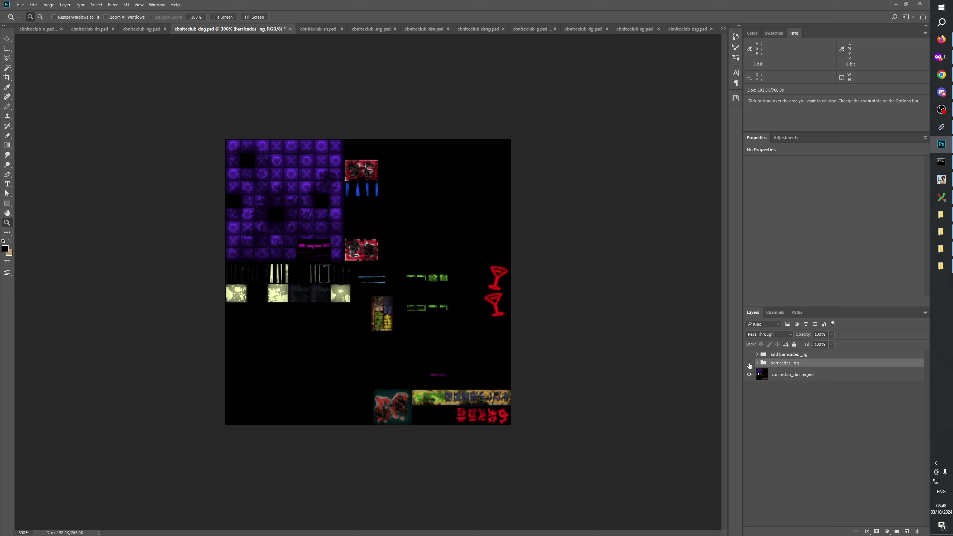
{"action": "left_click", "coordinate": [749, 363]}
{"action": "left_click", "coordinate": [749, 364]}
{"action": "left_click", "coordinate": [749, 363]}
{"action": "left_click", "coordinate": [749, 363]}
{"action": "left_click", "coordinate": [749, 363]}
{"action": "left_click", "coordinate": [749, 363]}
Delete the add barricades _ng group with its contents from cbniteclub_dng.psd and save the file
{"action": "left_click", "coordinate": [797, 408]}
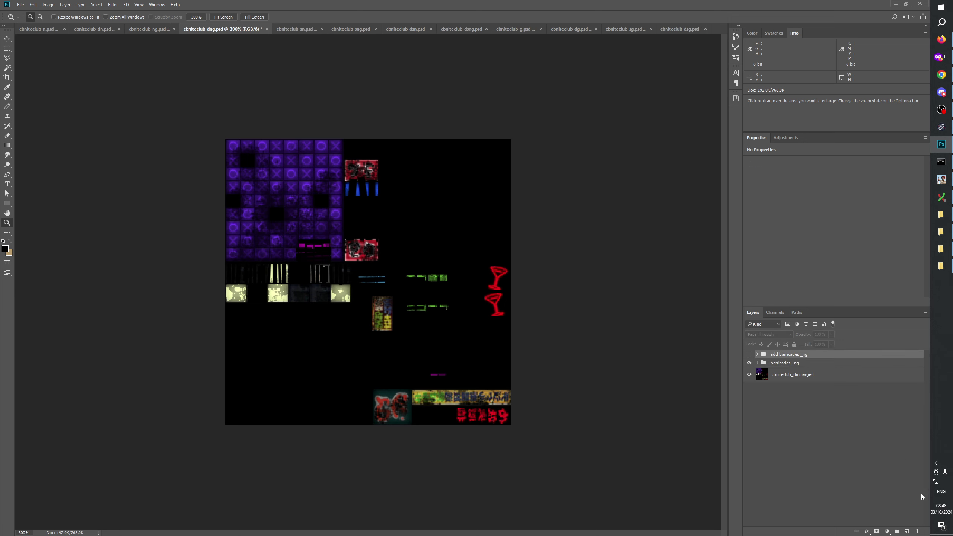
{"action": "left_click", "coordinate": [916, 531]}
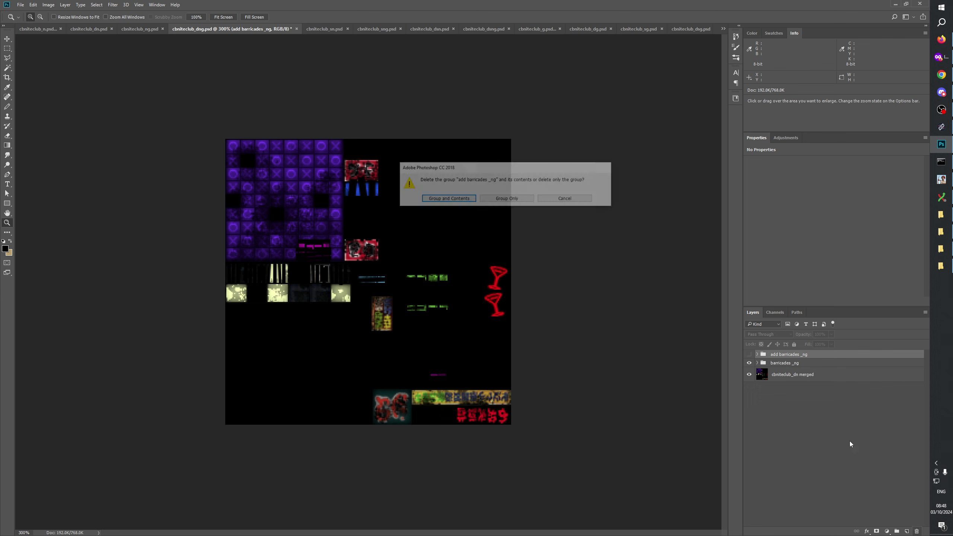
{"action": "left_click", "coordinate": [447, 199]}
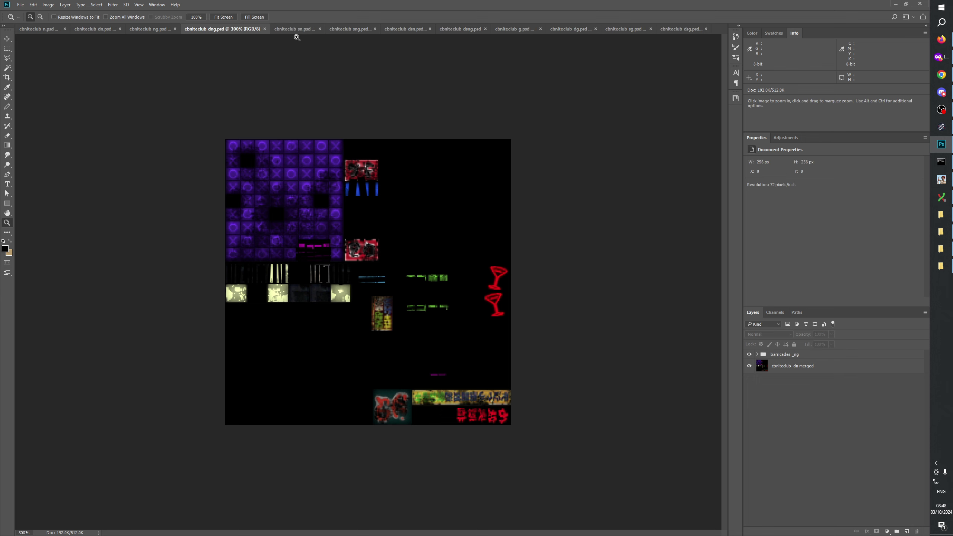
Examine the layers of the snow _sn group and its windows snow _sn subgroup in cbniteclub_sn.psd
{"action": "left_click", "coordinate": [293, 28]}
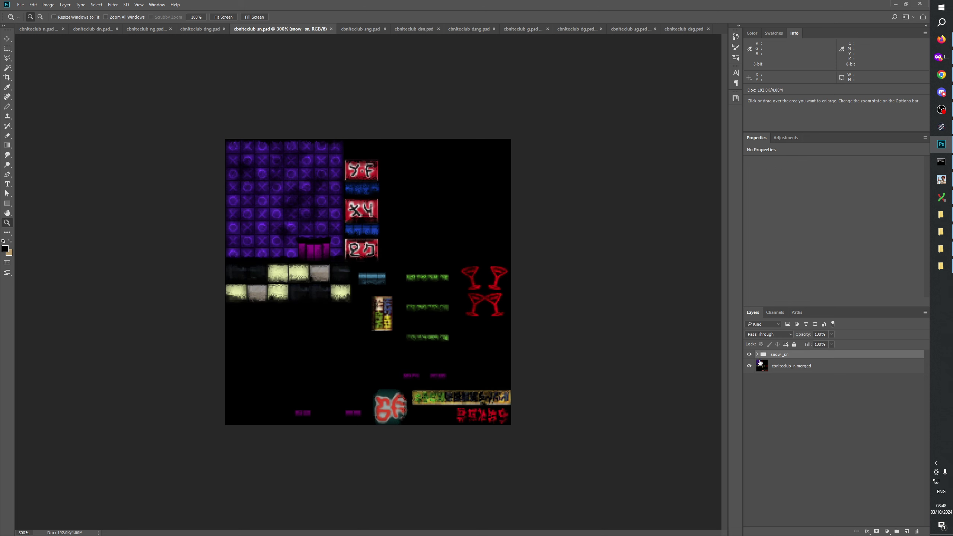
{"action": "left_click", "coordinate": [757, 355]}
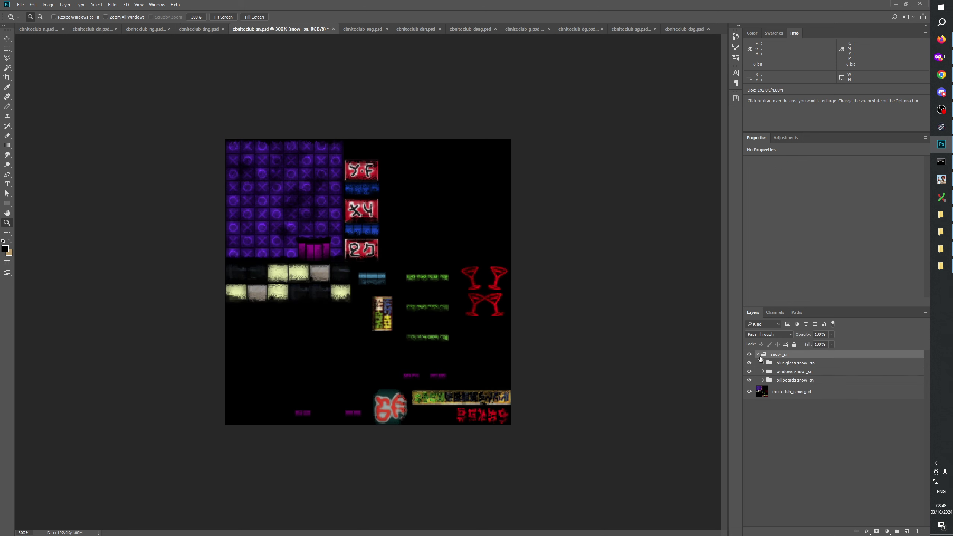
{"action": "left_click", "coordinate": [763, 371]}
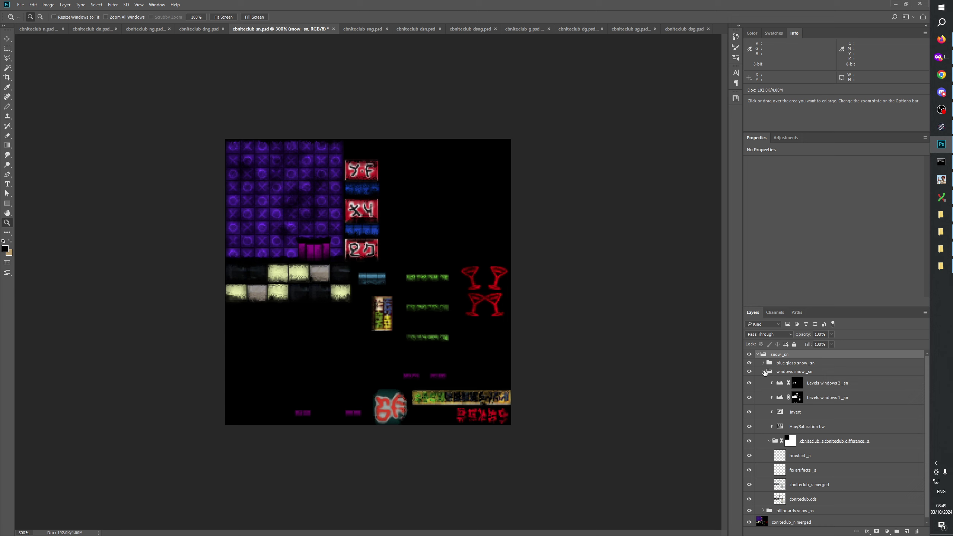
{"action": "left_click", "coordinate": [763, 372]}
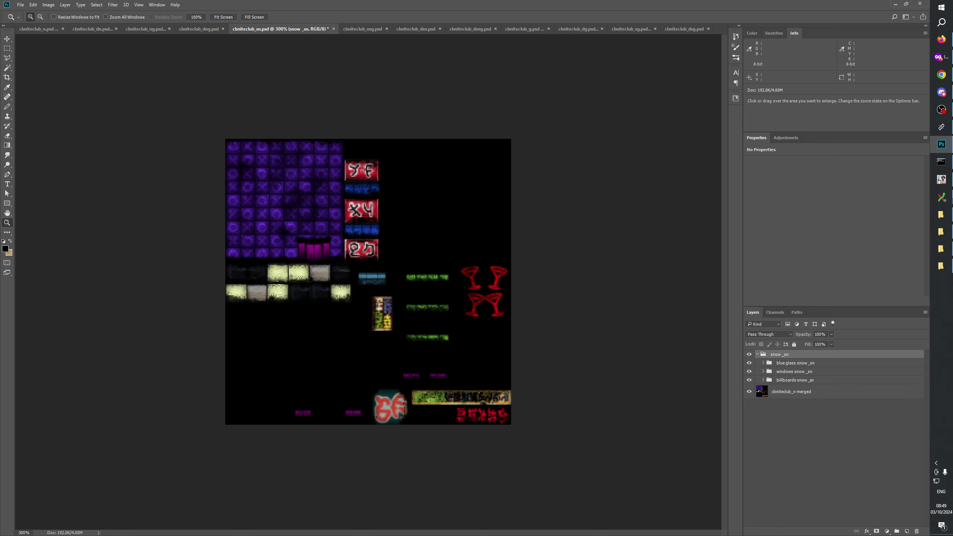
Open cbniteclub_s.psd from the GenerateMip folder and enlarge its view to 300%
{"action": "left_click", "coordinate": [941, 234]}
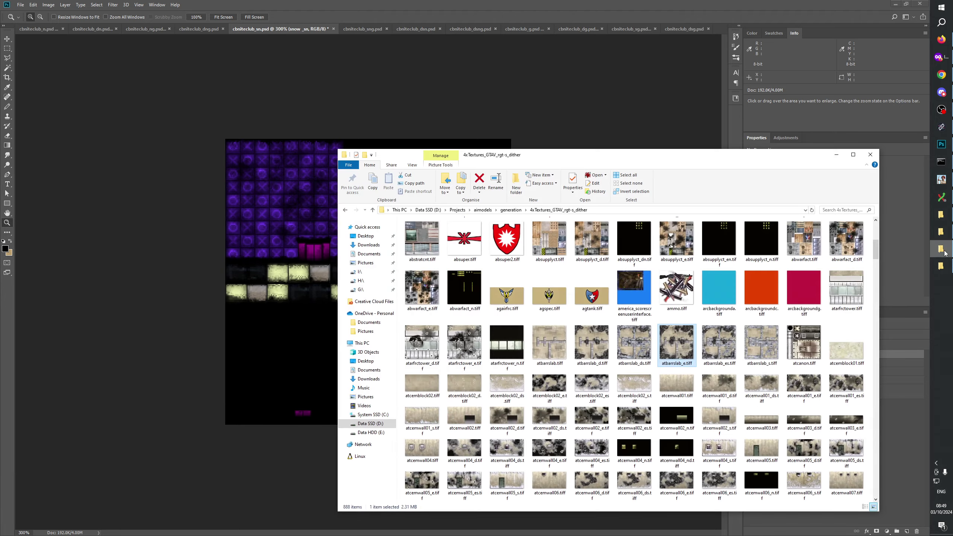
{"action": "left_click", "coordinate": [943, 234]}
{"action": "left_click", "coordinate": [942, 234]}
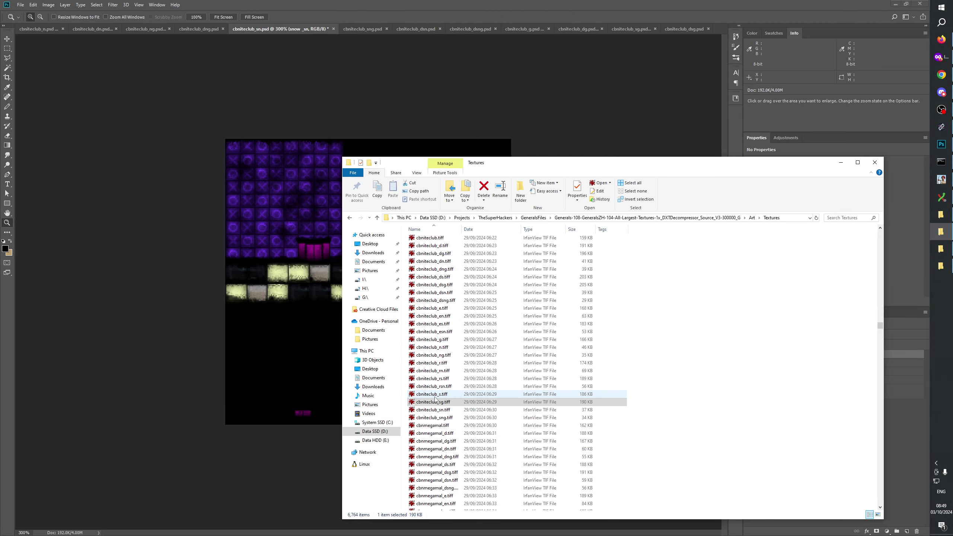
{"action": "left_click", "coordinate": [940, 215]}
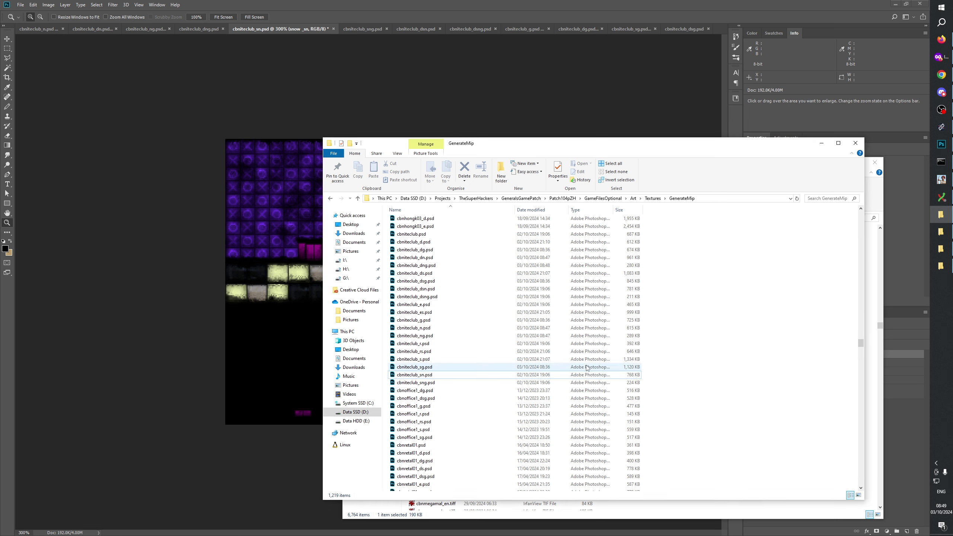
{"action": "left_click", "coordinate": [424, 429]}
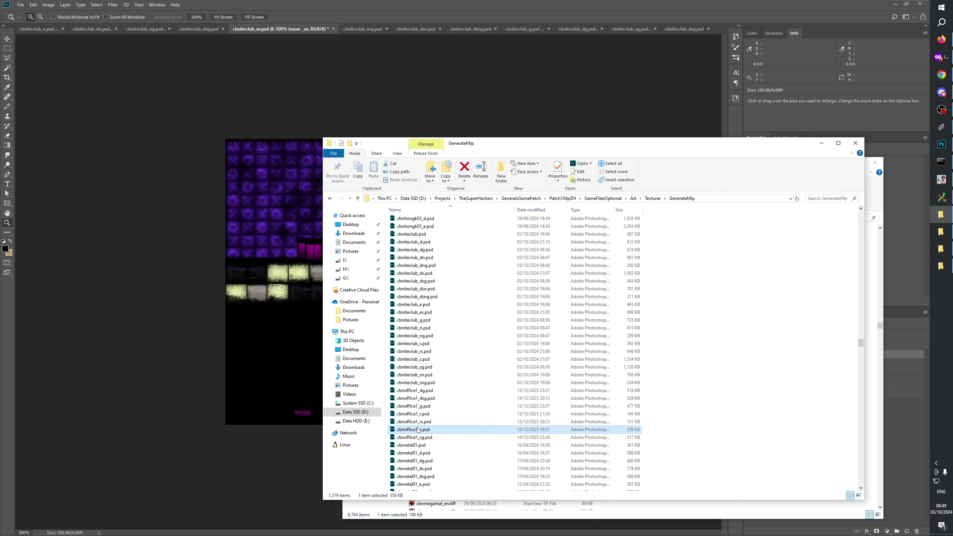
{"action": "double_click", "coordinate": [420, 358]}
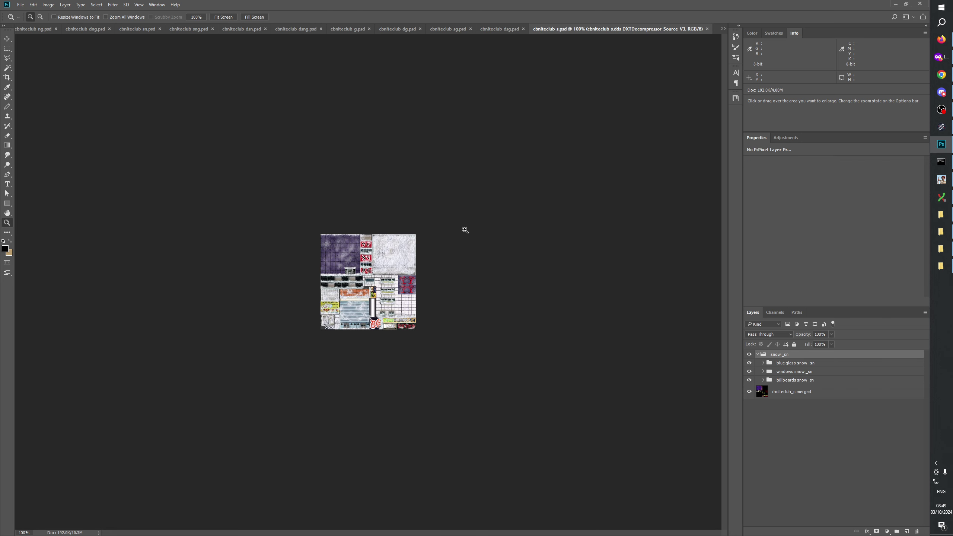
{"action": "key", "text": "ctrl+plus"}
{"action": "key", "text": "ctrl+plus"}
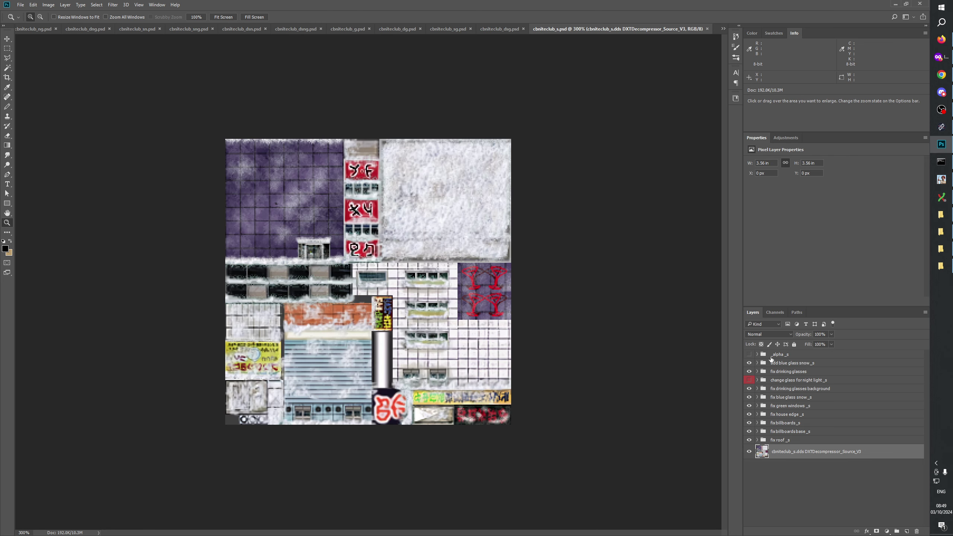
Expand the _alpha _s and windows snow _s groups to examine their layers, and return to the GenerateMip folder
{"action": "left_click", "coordinate": [757, 354]}
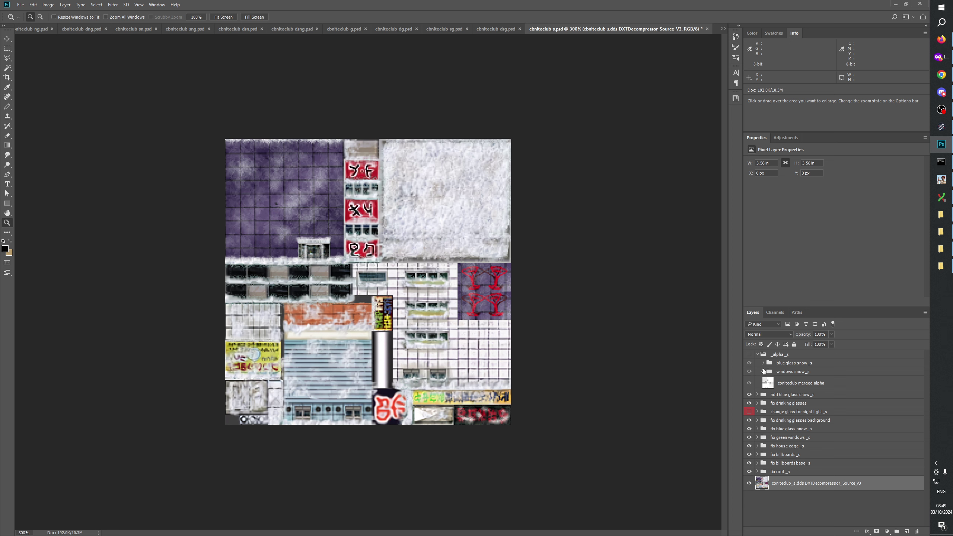
{"action": "left_click", "coordinate": [763, 372]}
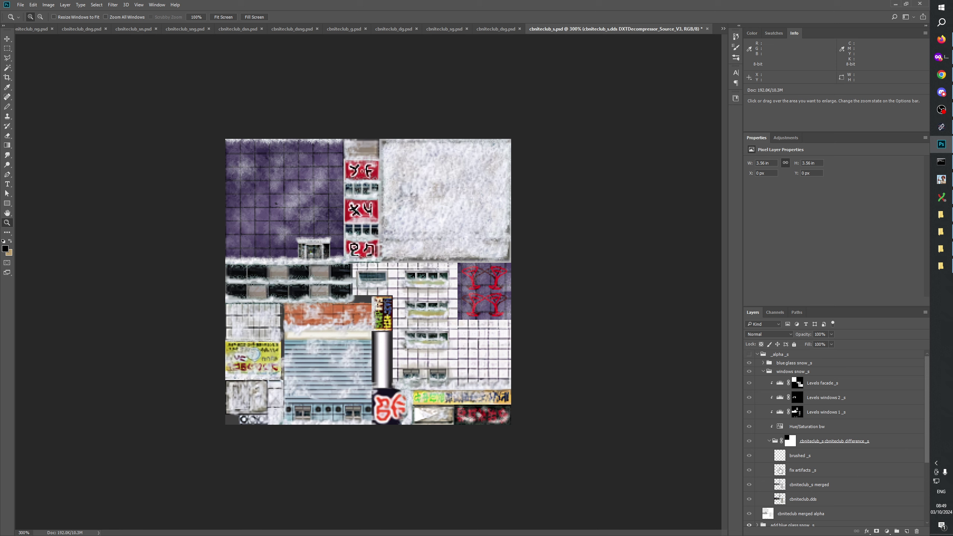
{"action": "left_click", "coordinate": [950, 220]}
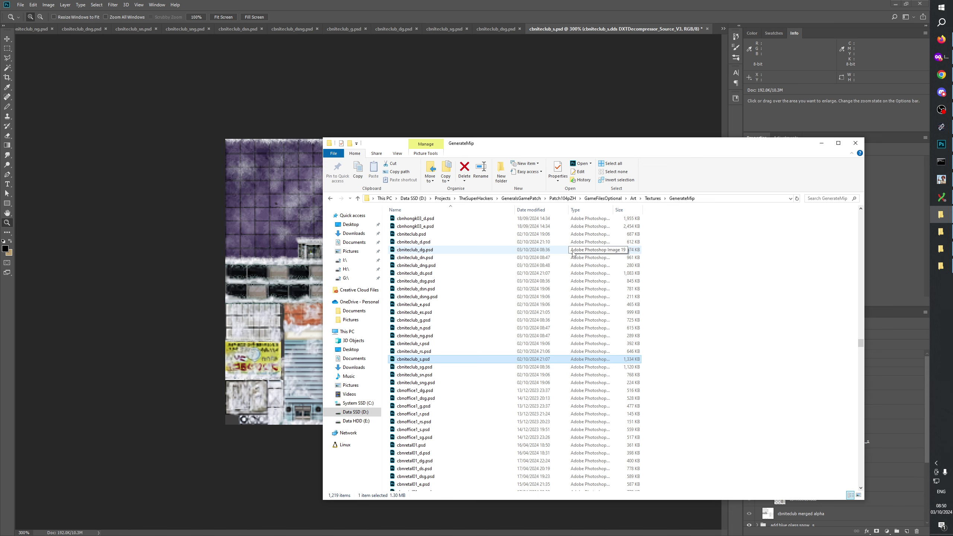
Open cbniteclub.psd from the GenerateMip folder and copy the whole CBNiteClub.tga layer
{"action": "left_click", "coordinate": [418, 234]}
{"action": "double_click", "coordinate": [418, 235]}
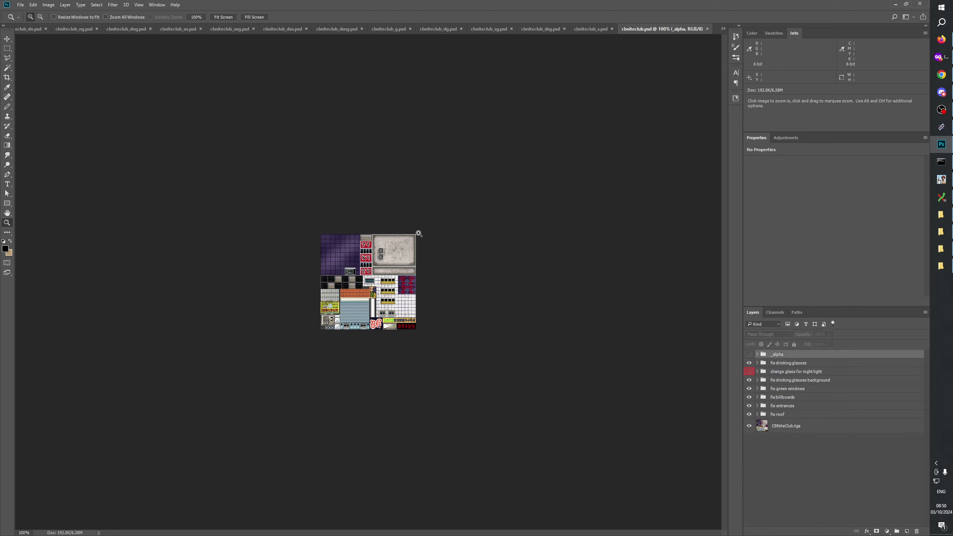
{"action": "left_click", "coordinate": [787, 427]}
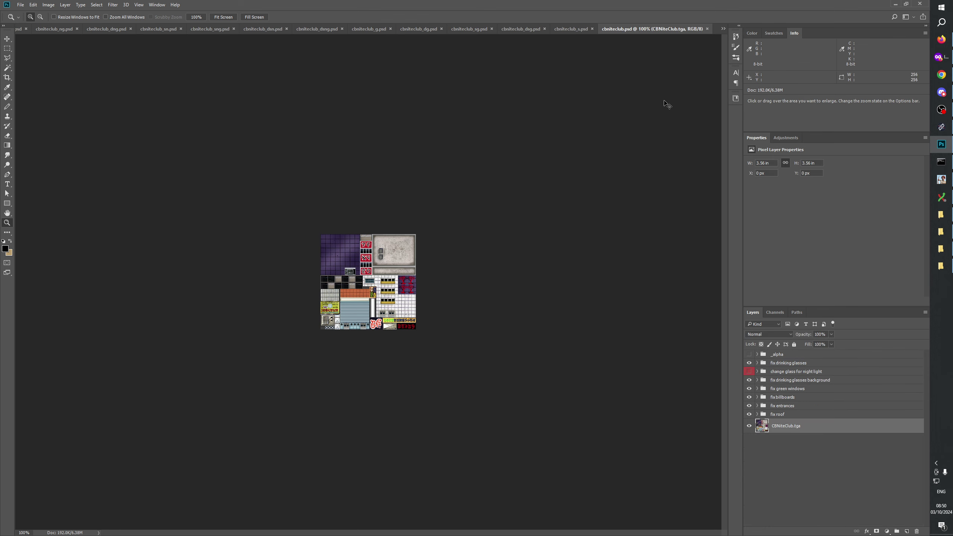
{"action": "key", "text": "ctrl+a"}
Paste the copied texture into cbniteclub_s.psd as a new layer directly above the cbniteclub.dds layer
{"action": "left_click", "coordinate": [573, 30]}
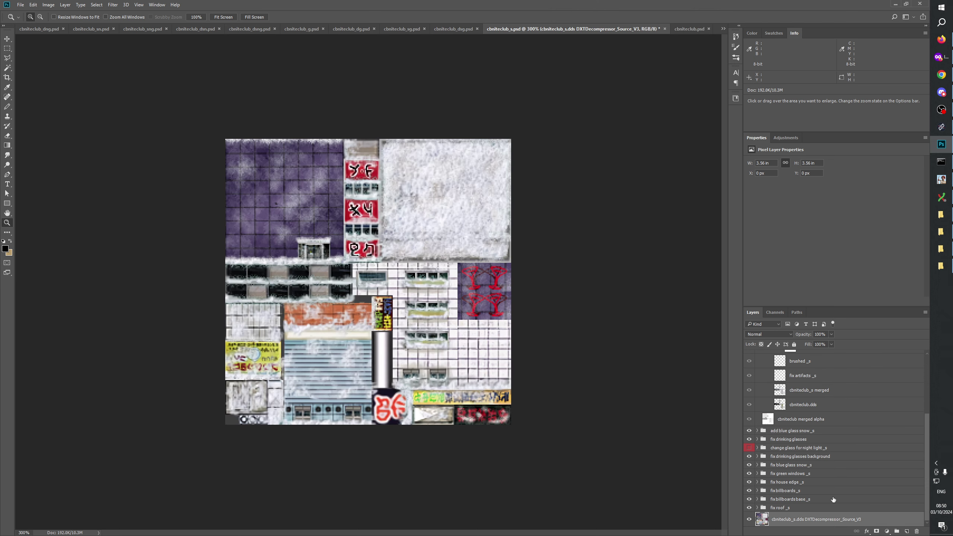
{"action": "left_click", "coordinate": [804, 408]}
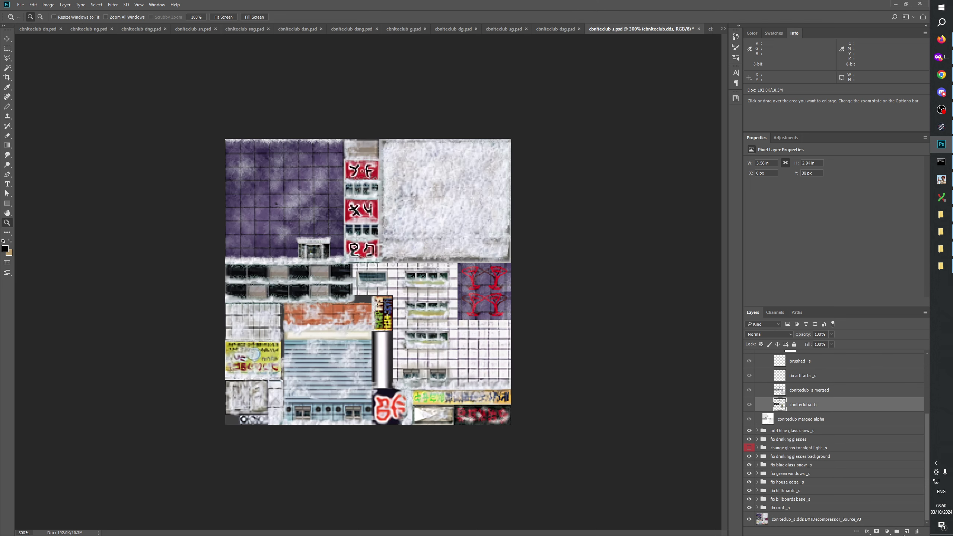
{"action": "left_click", "coordinate": [906, 531]}
{"action": "key", "text": "ctrl+shift+alt+e"}
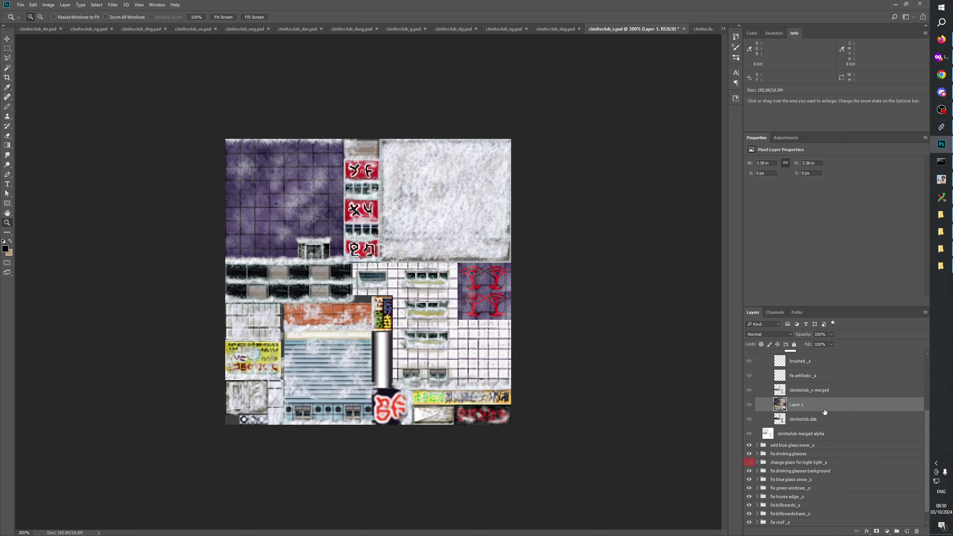
Compare the windows with the pasted layer shown and hidden at 400% view
{"action": "left_click", "coordinate": [749, 405]}
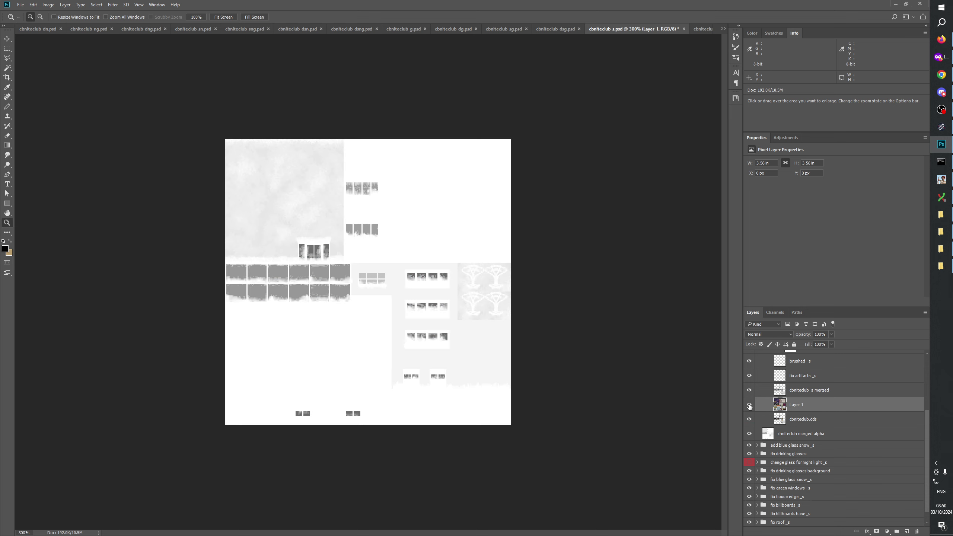
{"action": "left_click", "coordinate": [389, 315]}
{"action": "left_click", "coordinate": [749, 404]}
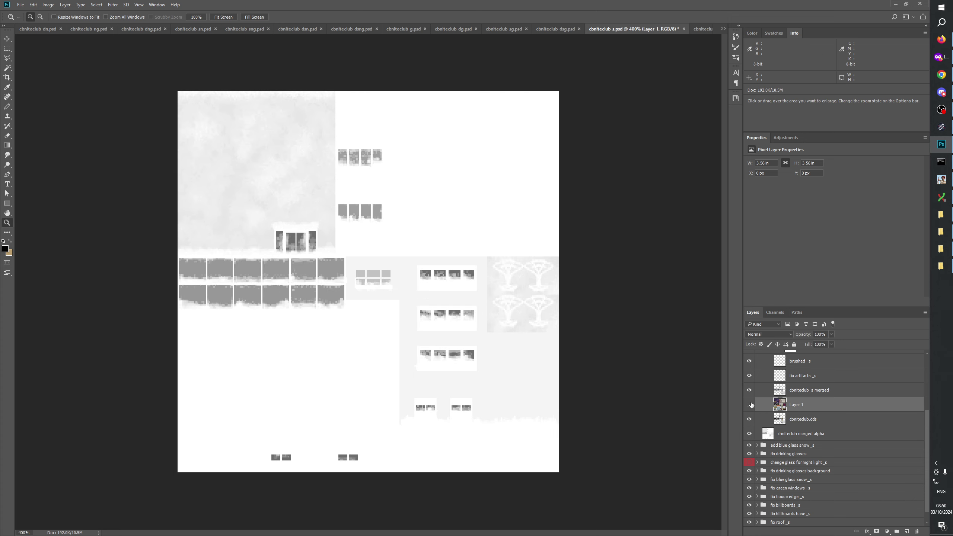
{"action": "left_click", "coordinate": [750, 404]}
{"action": "left_click", "coordinate": [750, 404]}
{"action": "left_click", "coordinate": [750, 404]}
{"action": "left_click", "coordinate": [751, 404]}
{"action": "left_click", "coordinate": [750, 404]}
{"action": "left_click", "coordinate": [750, 405]}
{"action": "left_click", "coordinate": [750, 404]}
{"action": "left_click", "coordinate": [750, 404]}
{"action": "left_click", "coordinate": [750, 404]}
{"action": "left_click", "coordinate": [750, 404]}
{"action": "left_click", "coordinate": [750, 404]}
{"action": "left_click", "coordinate": [750, 404]}
{"action": "left_click", "coordinate": [750, 404]}
{"action": "left_click", "coordinate": [750, 404]}
{"action": "left_click", "coordinate": [751, 404]}
{"action": "left_click", "coordinate": [750, 404]}
{"action": "left_click", "coordinate": [750, 404]}
{"action": "left_click", "coordinate": [750, 404]}
{"action": "left_click", "coordinate": [750, 404]}
{"action": "left_click", "coordinate": [751, 404]}
{"action": "left_click", "coordinate": [750, 404]}
{"action": "left_click", "coordinate": [750, 405]}
{"action": "left_click", "coordinate": [750, 404]}
{"action": "left_click", "coordinate": [751, 405]}
{"action": "left_click", "coordinate": [750, 404]}
{"action": "left_click", "coordinate": [750, 405]}
{"action": "left_click", "coordinate": [750, 404]}
{"action": "left_click", "coordinate": [750, 404]}
{"action": "left_click", "coordinate": [750, 404]}
{"action": "left_click", "coordinate": [750, 404]}
{"action": "left_click", "coordinate": [750, 404]}
Rename the pasted layer as CBNiteClub.tga
{"action": "double_click", "coordinate": [797, 404]}
{"action": "type", "text": "CB"}
{"action": "type", "text": "NiteClub.tga"}
{"action": "key", "text": "Return"}
Mask the CBNiteClub.tga layer with the outline of the cbniteclub.dds layer and apply the mask
{"action": "left_click", "coordinate": [776, 420], "text": "ctrl"}
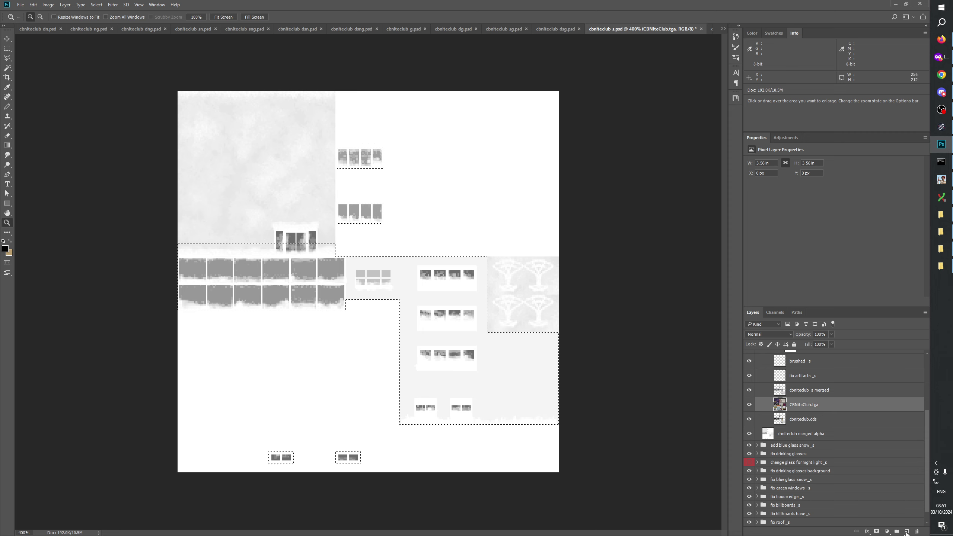
{"action": "left_click", "coordinate": [876, 531]}
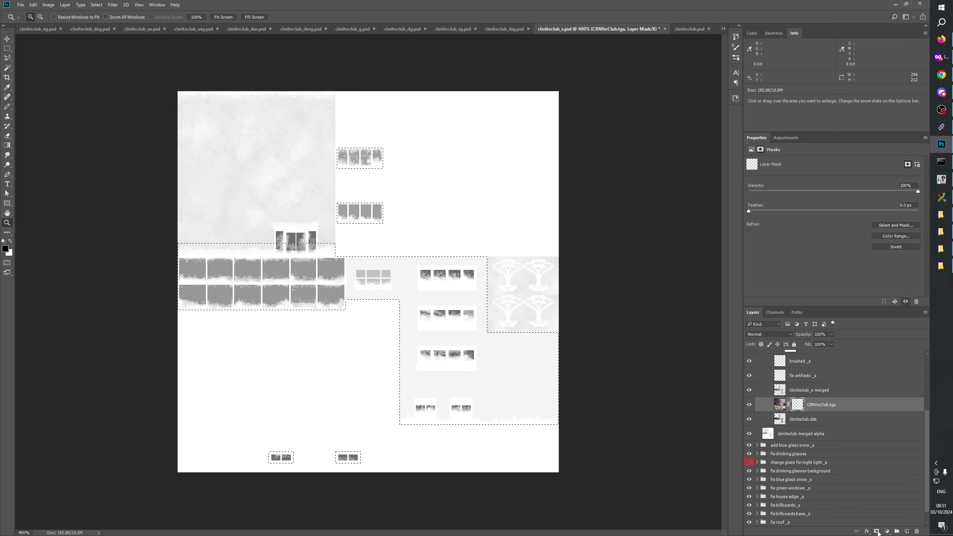
{"action": "right_click", "coordinate": [797, 404]}
{"action": "left_click", "coordinate": [824, 429]}
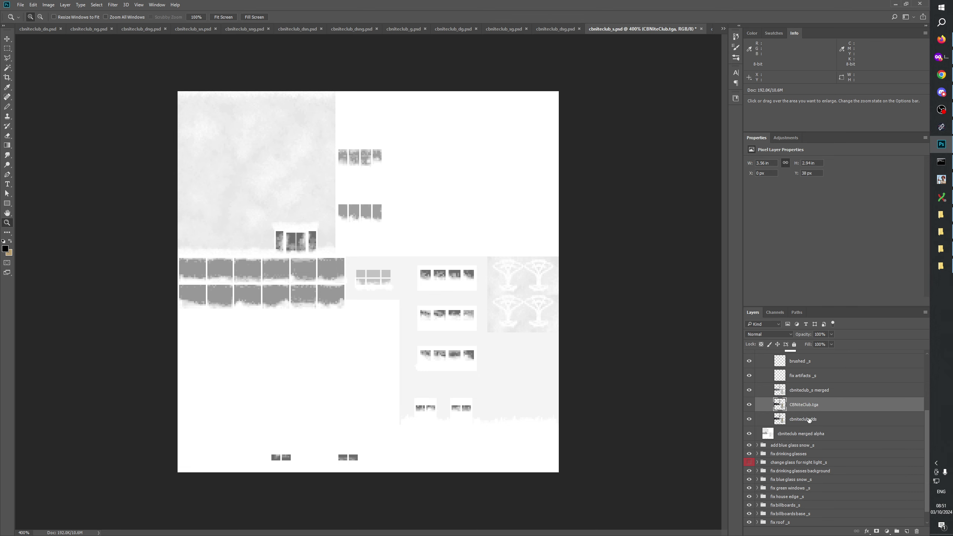
Delete the cbniteclub.dds layer from the cbniteclub_s cbniteclub difference _s group
{"action": "left_click", "coordinate": [812, 420]}
{"action": "left_click", "coordinate": [916, 531]}
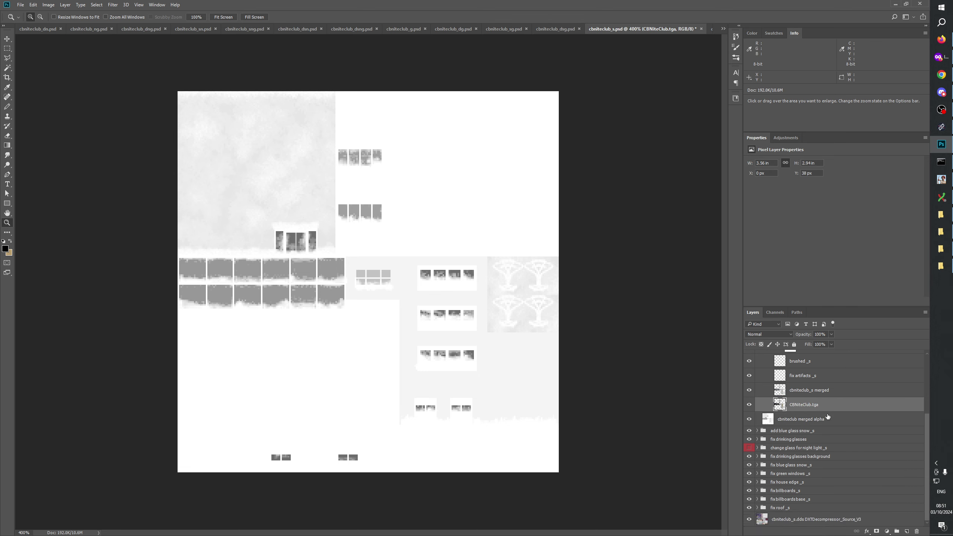
{"action": "scroll", "coordinate": [831, 419], "scroll_direction": "up", "scroll_amount": 1}
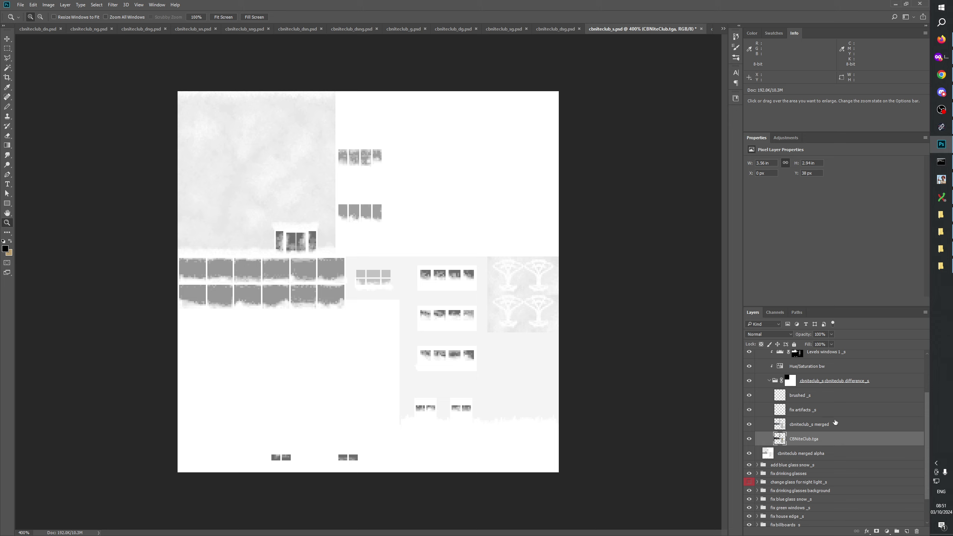
Examine the cbniteclub files in the Textures and GenerateMip folders and the list of open documents
{"action": "left_click", "coordinate": [940, 249]}
{"action": "left_click", "coordinate": [941, 248]}
{"action": "left_click", "coordinate": [940, 232]}
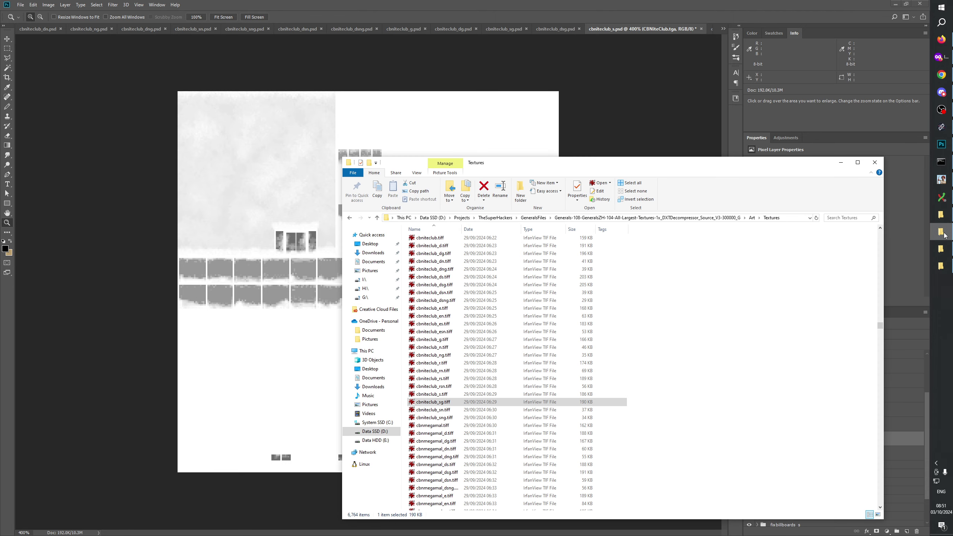
{"action": "left_click", "coordinate": [941, 232]}
{"action": "left_click", "coordinate": [940, 214]}
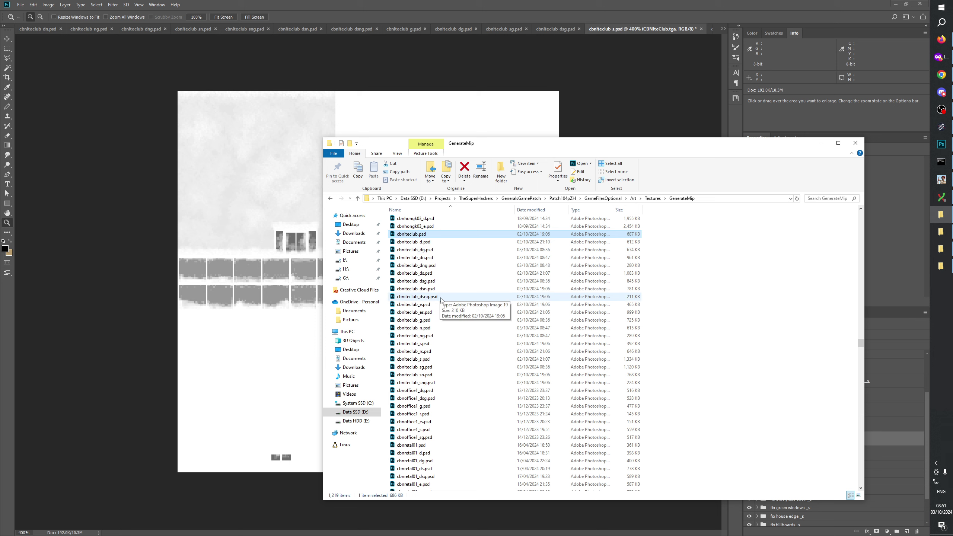
{"action": "left_click", "coordinate": [425, 337]}
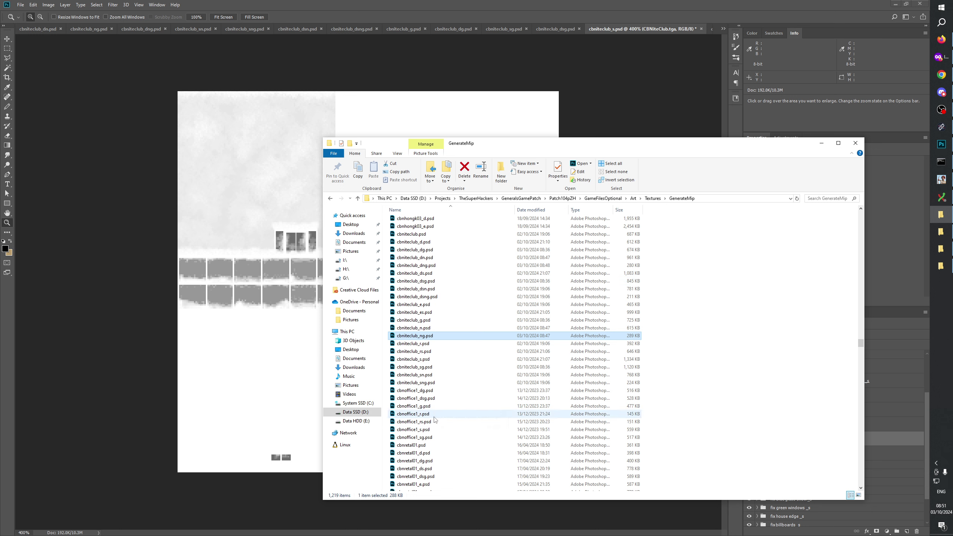
{"action": "left_click", "coordinate": [431, 437]}
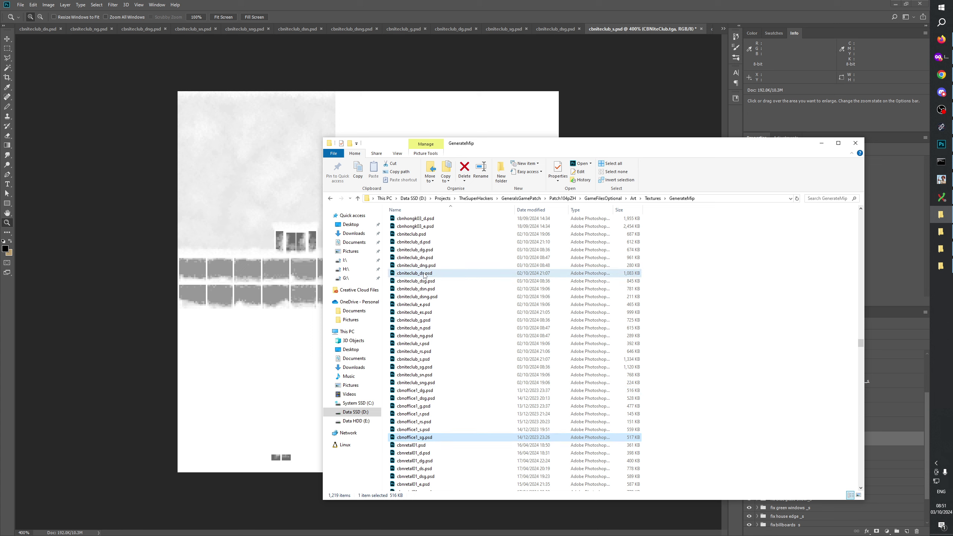
{"action": "left_click", "coordinate": [709, 10]}
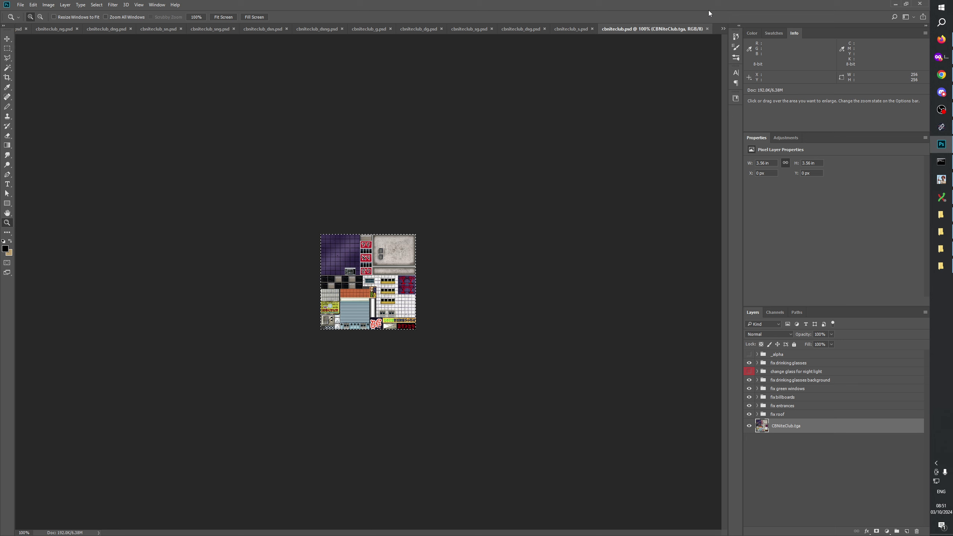
{"action": "left_click", "coordinate": [722, 27]}
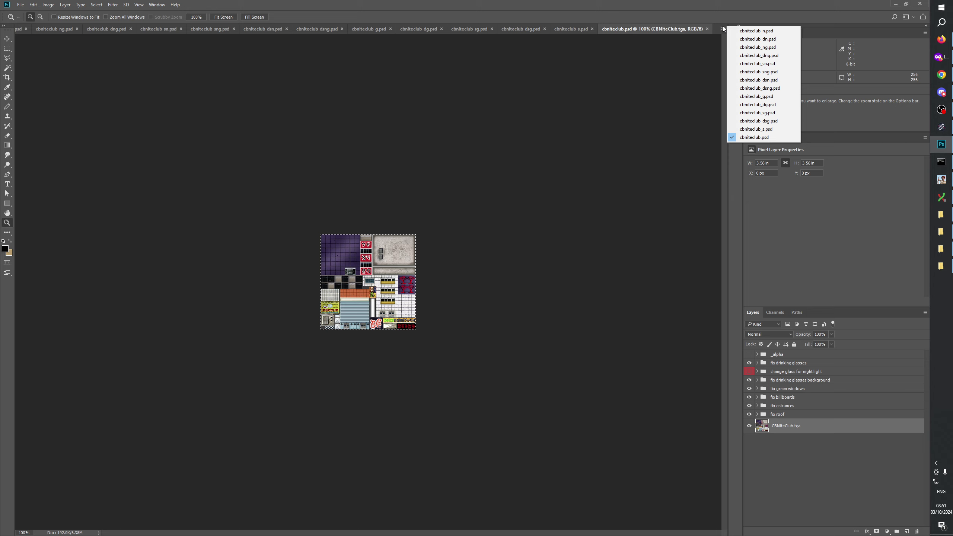
{"action": "left_click", "coordinate": [713, 11]}
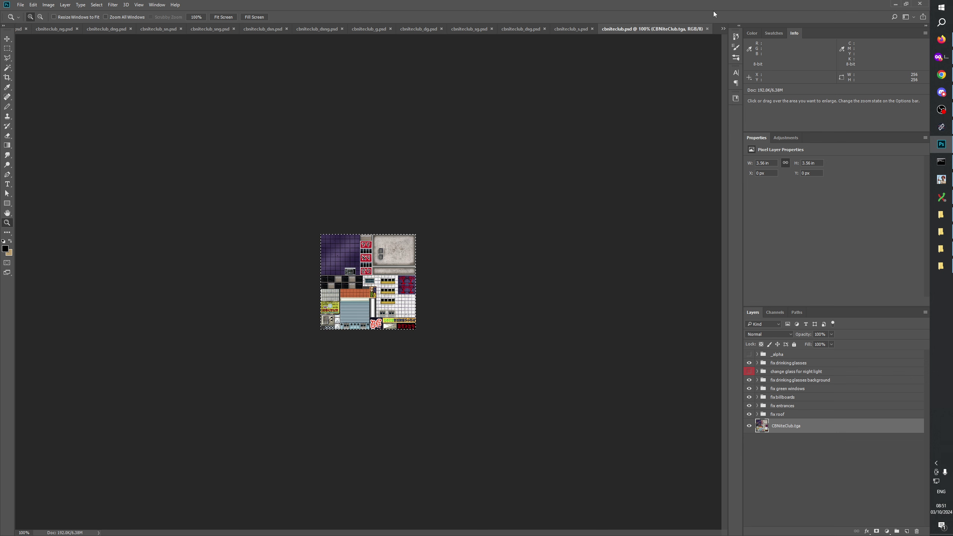
Open cbniteclub_ds.psd from the GenerateMip folder
{"action": "key", "text": "alt+Tab"}
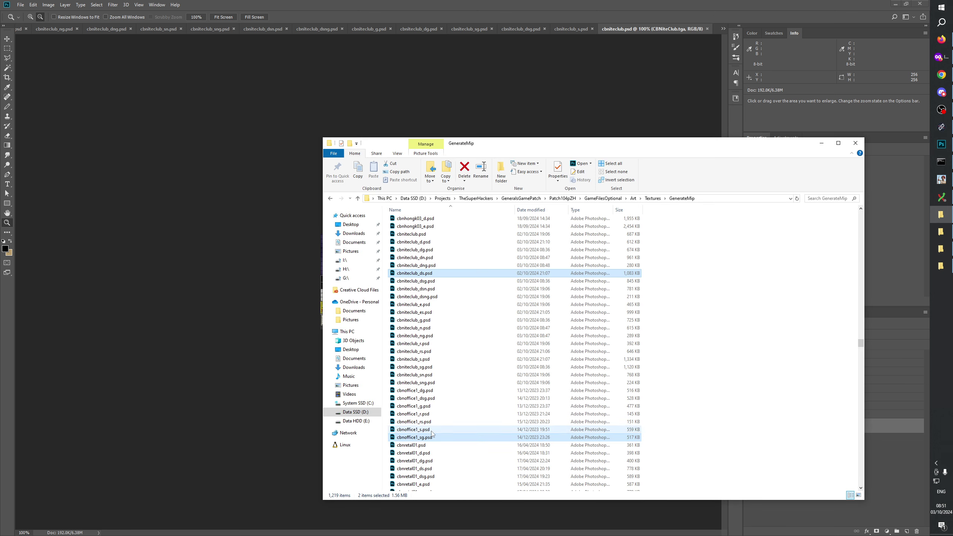
{"action": "left_click", "coordinate": [436, 273]}
{"action": "left_click_drag", "start_coordinate": [423, 275], "coordinate": [718, 28]}
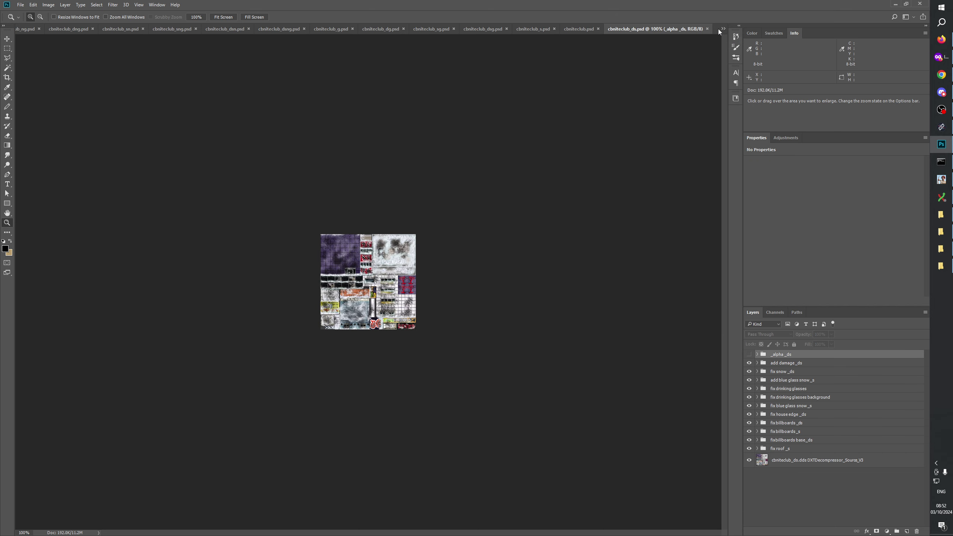
Bring up cbniteclub_sg.psd and expand its _alpha _sg group
{"action": "key", "text": "alt+Tab"}
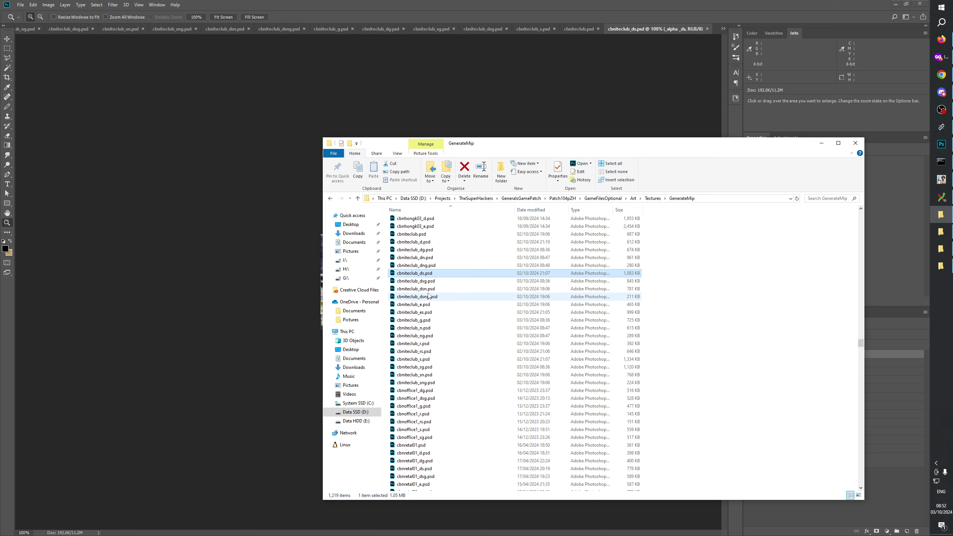
{"action": "left_click", "coordinate": [420, 368]}
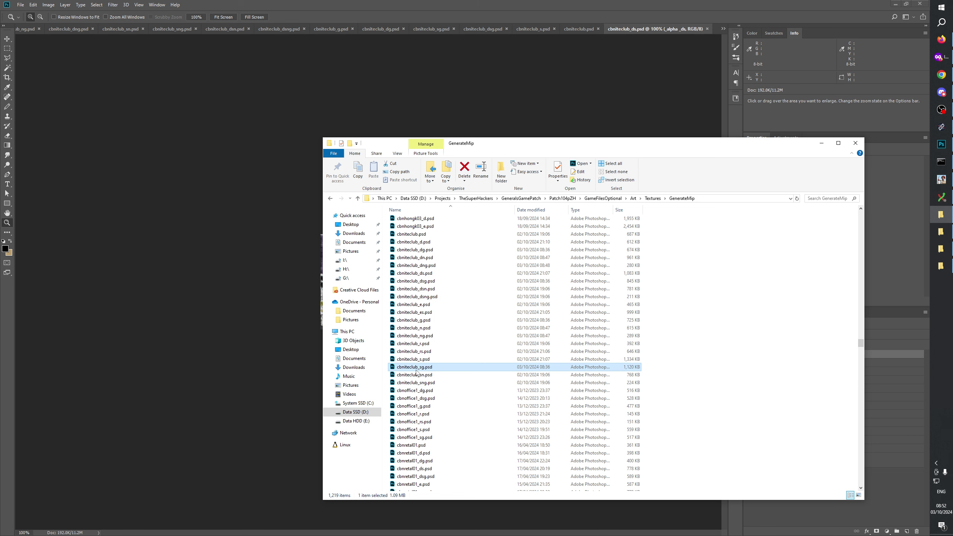
{"action": "left_click_drag", "start_coordinate": [416, 372], "coordinate": [715, 29]}
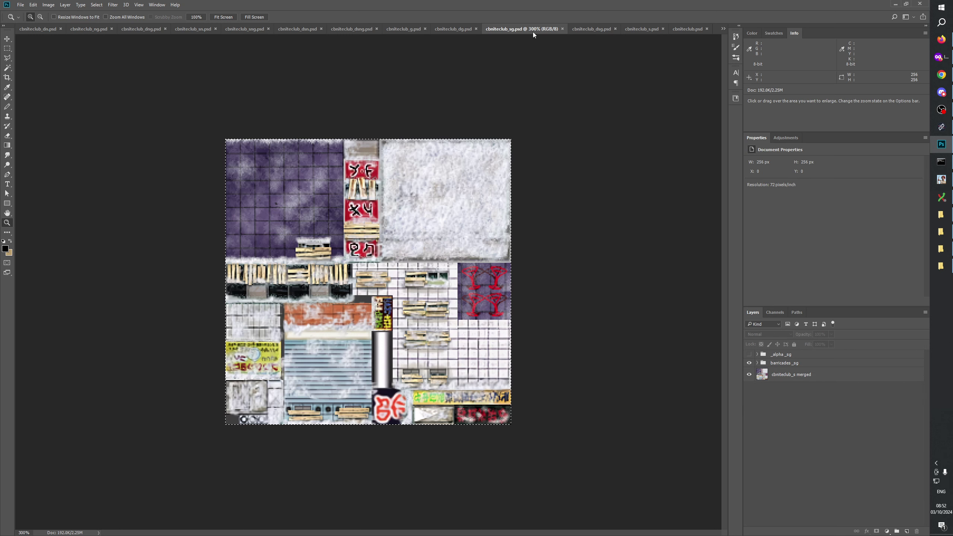
{"action": "left_click", "coordinate": [755, 354]}
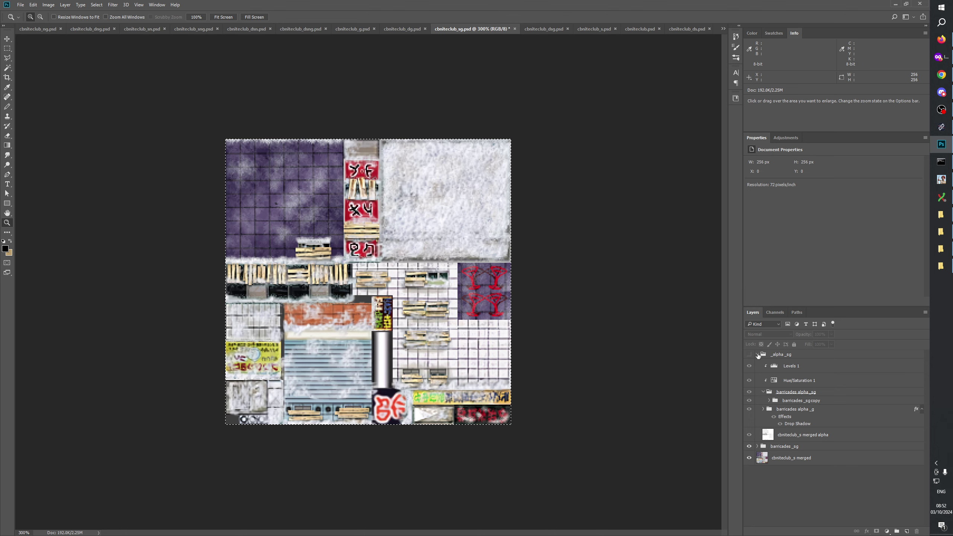
Copy the merged alpha image of cbniteclub_s.psd and paste it above the cbniteclub_s merged alpha layer in cbniteclub_sg.psd
{"action": "left_click", "coordinate": [602, 28]}
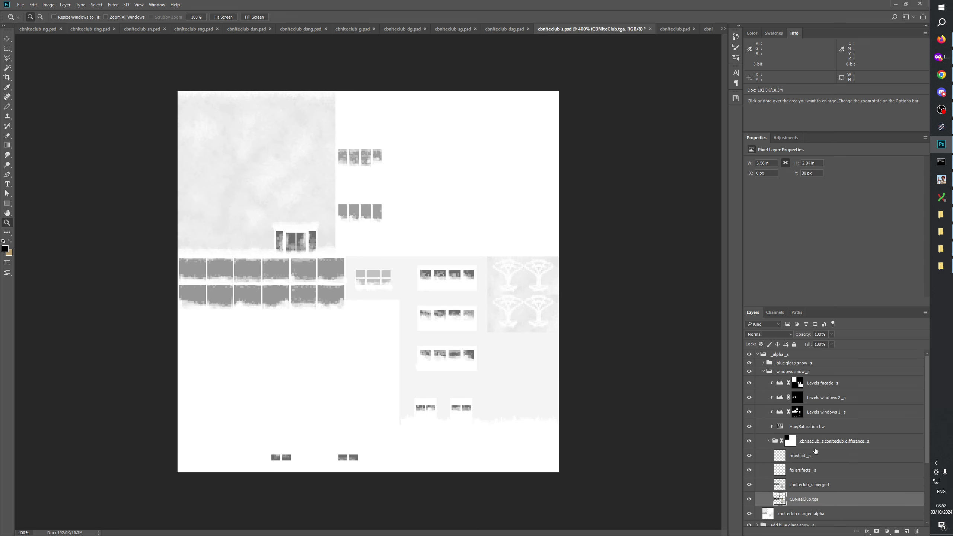
{"action": "key", "text": "ctrl+a"}
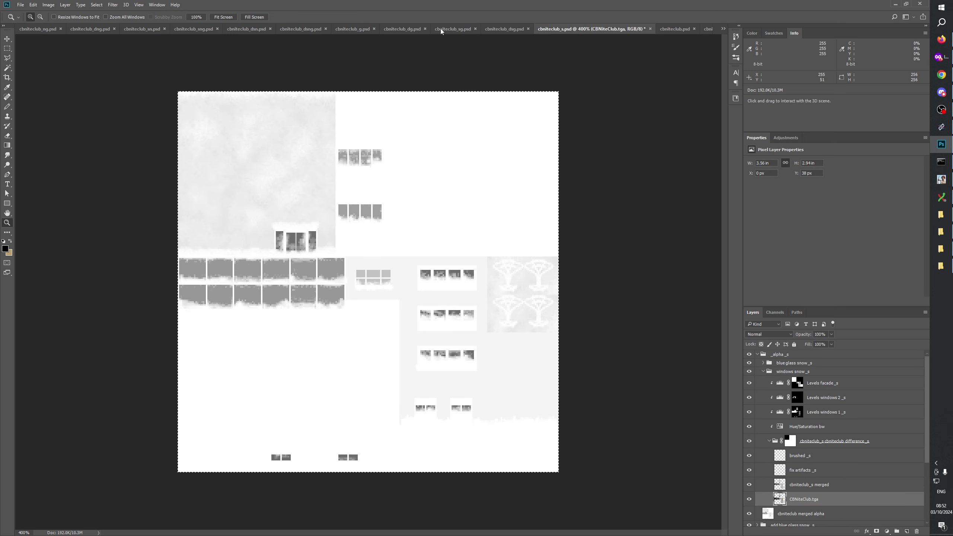
{"action": "left_click", "coordinate": [455, 30]}
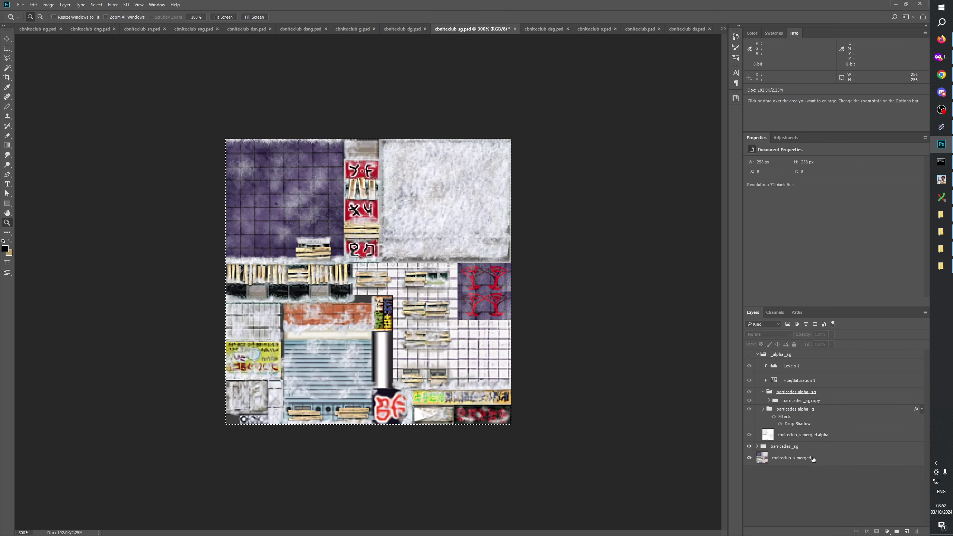
{"action": "left_click", "coordinate": [907, 531]}
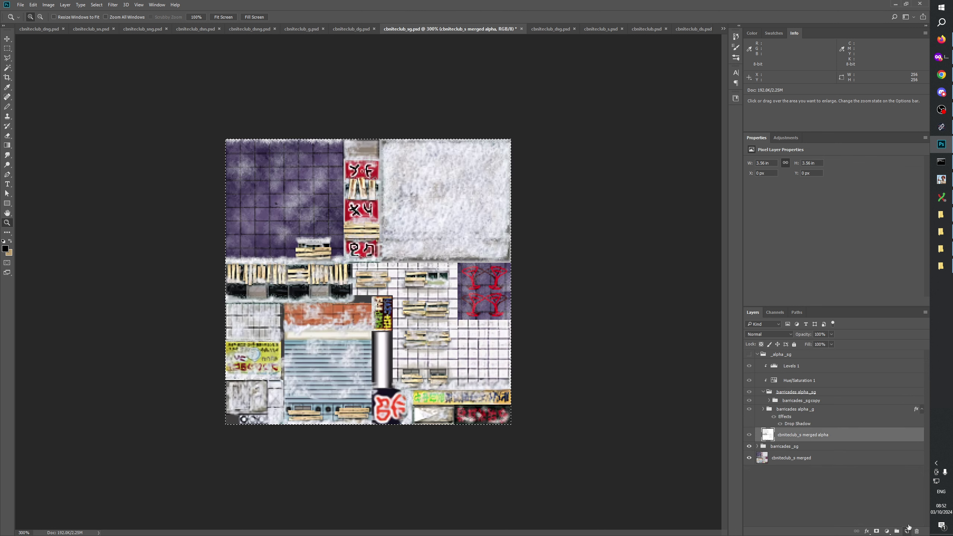
{"action": "key", "text": "ctrl+v"}
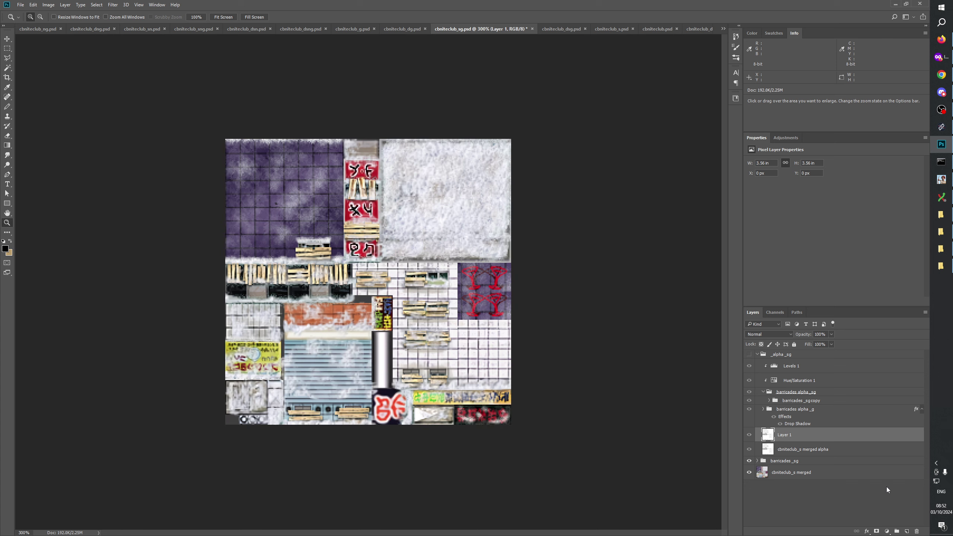
Show the _alpha _sg group, compare the pasted layer with the old alpha, and merge it down into cbniteclub_s merged alpha
{"action": "left_click", "coordinate": [749, 354]}
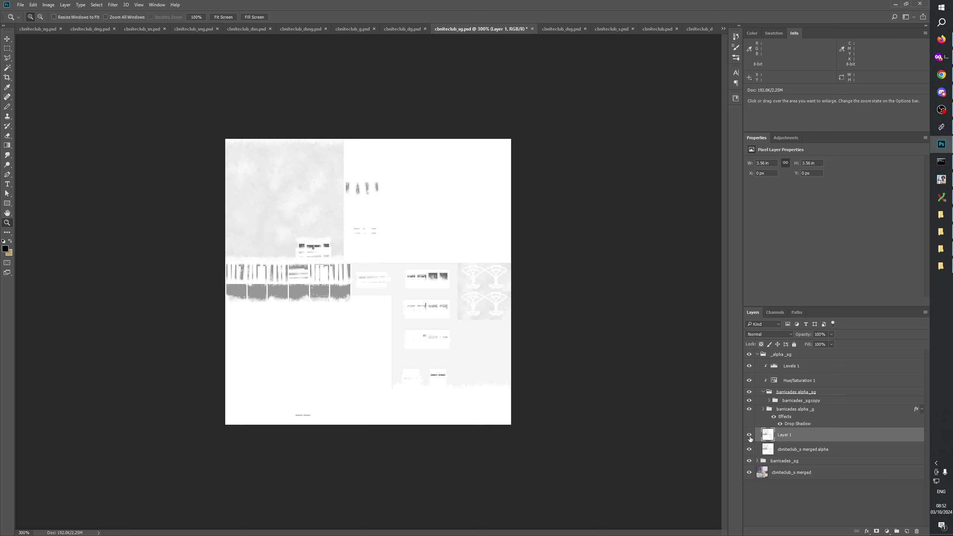
{"action": "left_click", "coordinate": [749, 437]}
{"action": "left_click", "coordinate": [749, 436]}
{"action": "left_click", "coordinate": [750, 437]}
{"action": "left_click", "coordinate": [750, 437]}
{"action": "left_click", "coordinate": [749, 436]}
{"action": "left_click", "coordinate": [749, 436]}
{"action": "left_click", "coordinate": [749, 437]}
{"action": "left_click", "coordinate": [750, 436]}
{"action": "key", "text": "ctrl+e"}
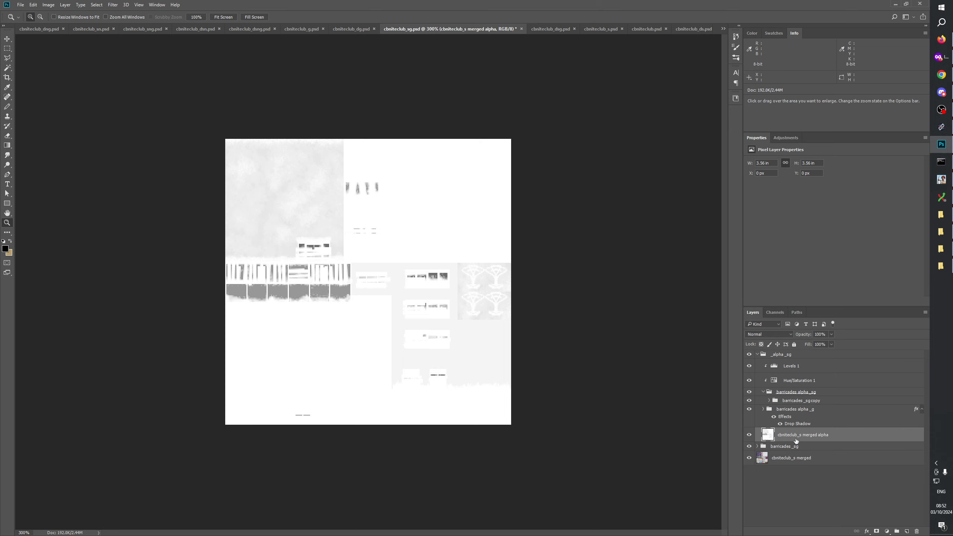
Collapse and hide the _alpha _sg group and save cbniteclub_sg.psd
{"action": "left_click", "coordinate": [757, 355]}
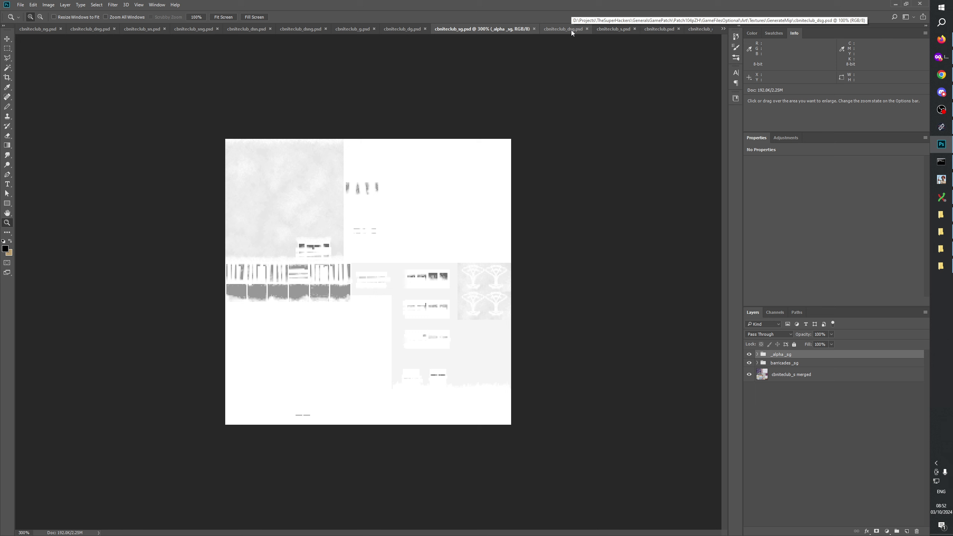
{"action": "left_click", "coordinate": [749, 354]}
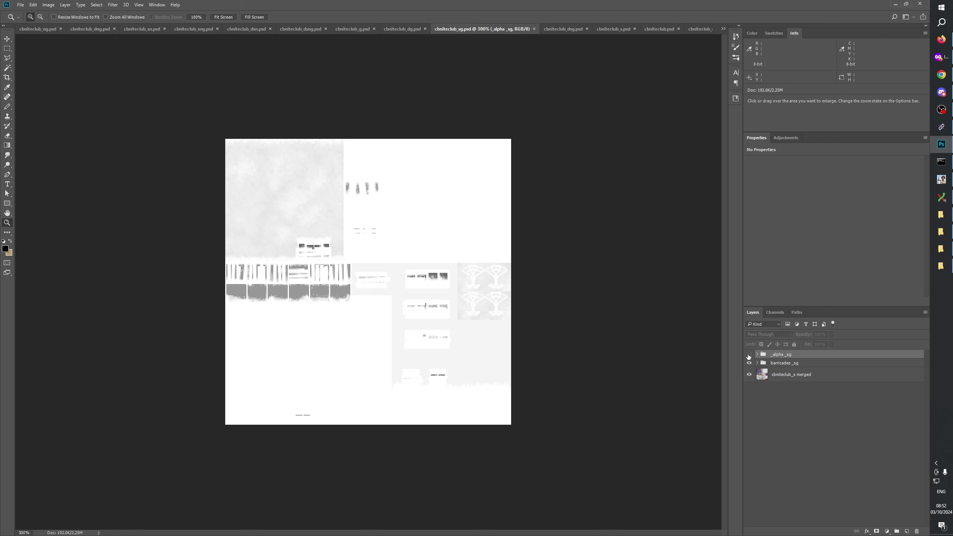
{"action": "key", "text": "ctrl+s"}
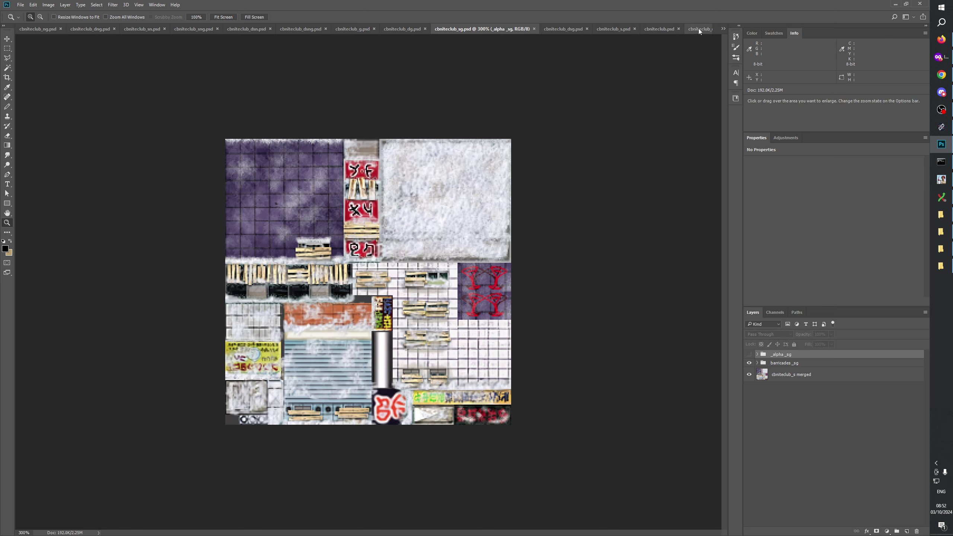
Bring up cbniteclub_ds.psd and expand its _alpha _ds group
{"action": "left_click", "coordinate": [722, 29]}
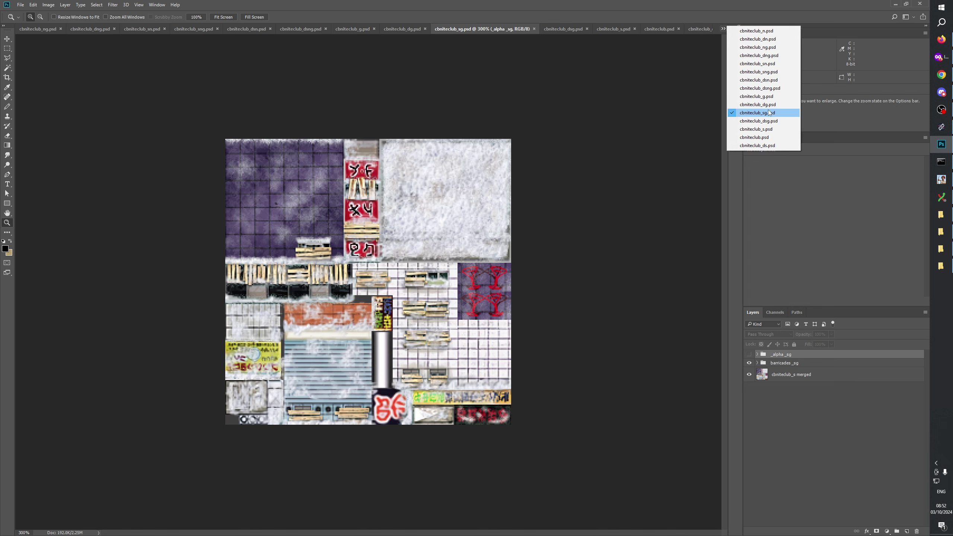
{"action": "left_click", "coordinate": [773, 145]}
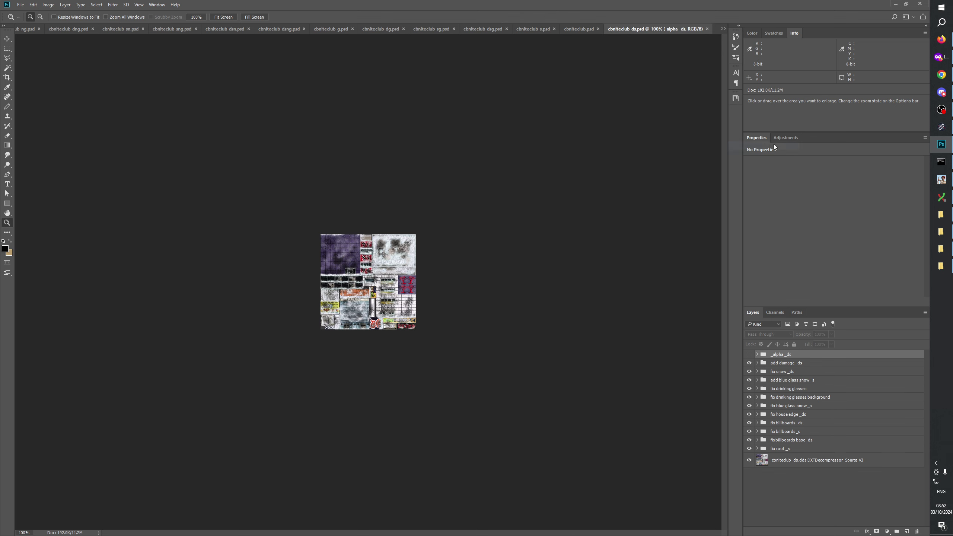
{"action": "left_click", "coordinate": [757, 354]}
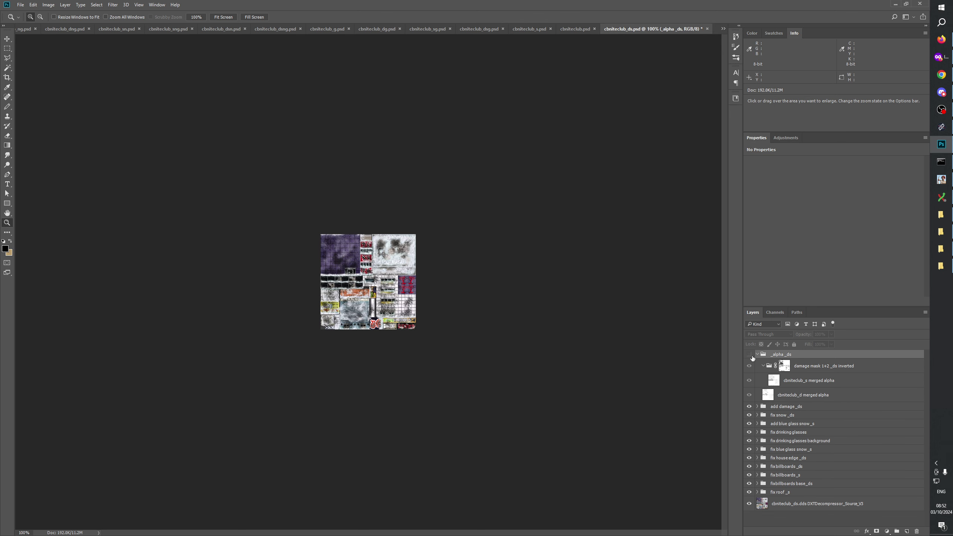
Add a new layer above cbniteclub_s merged alpha and show the _alpha _ds group for a closer comparison
{"action": "left_click", "coordinate": [812, 385]}
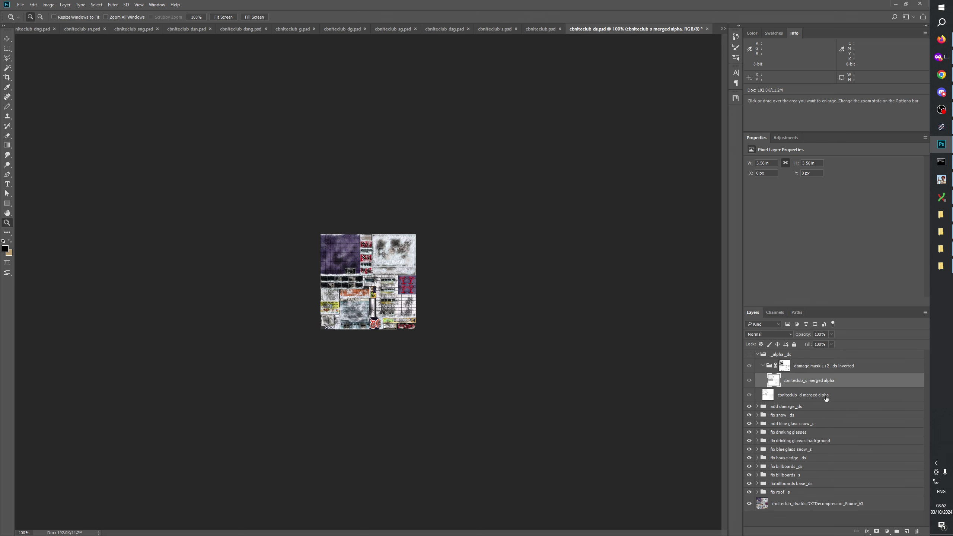
{"action": "left_click", "coordinate": [906, 530]}
{"action": "left_click", "coordinate": [749, 354]}
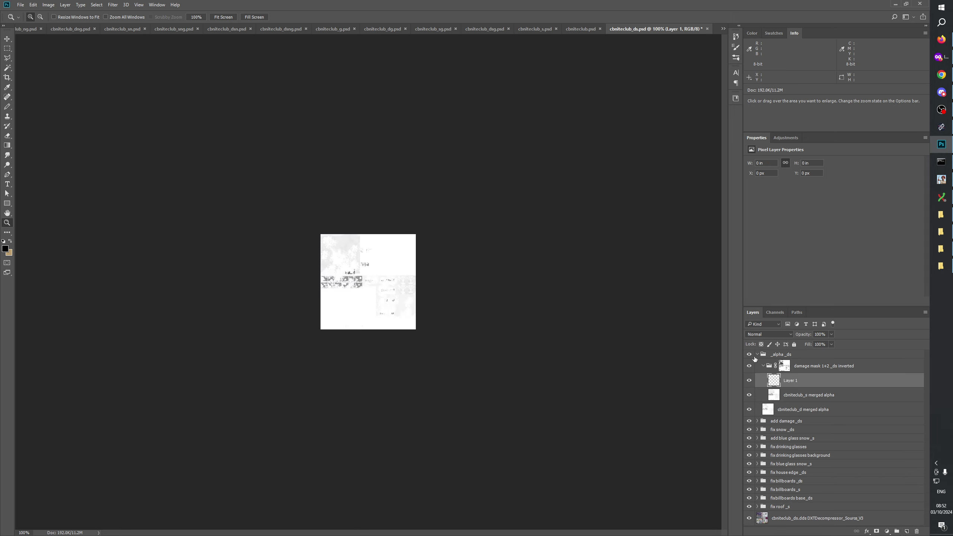
{"action": "left_click", "coordinate": [362, 295]}
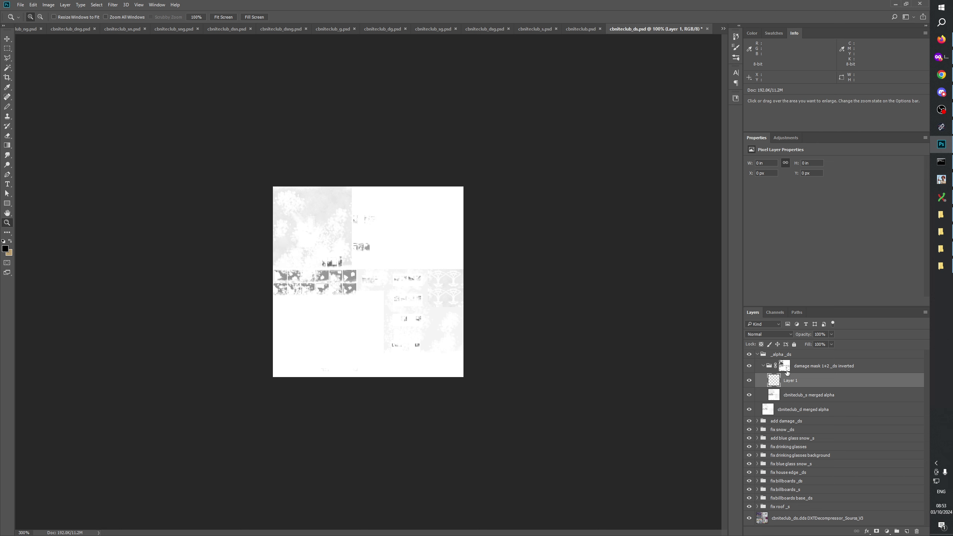
{"action": "left_click", "coordinate": [362, 295]}
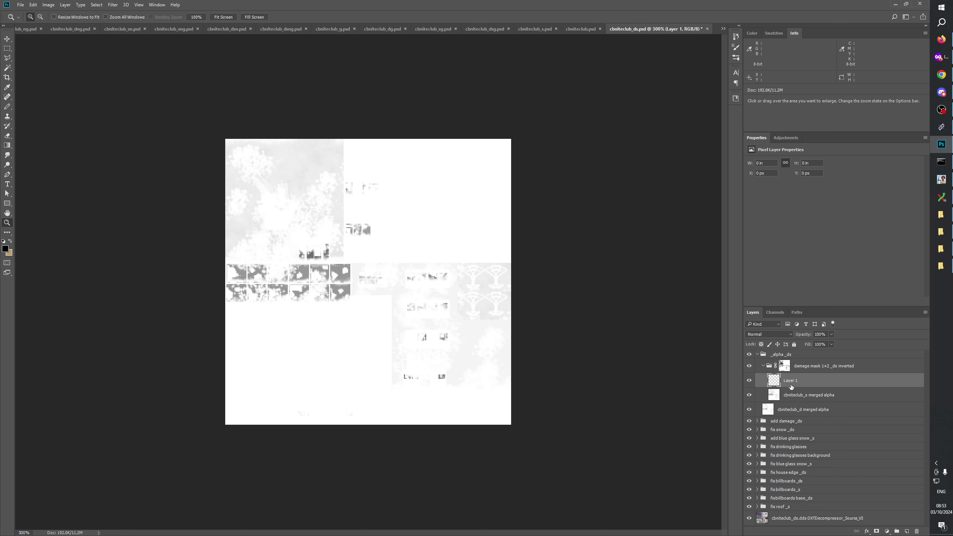
Paste the copied snow alpha, compare it with the old alpha by toggling its visibility, and merge it down into cbniteclub_s merged alpha
{"action": "left_click", "coordinate": [749, 381]}
{"action": "left_click", "coordinate": [749, 381]}
{"action": "left_click", "coordinate": [749, 381]}
{"action": "left_click", "coordinate": [749, 381]}
{"action": "left_click", "coordinate": [749, 381]}
{"action": "right_click", "coordinate": [749, 381]}
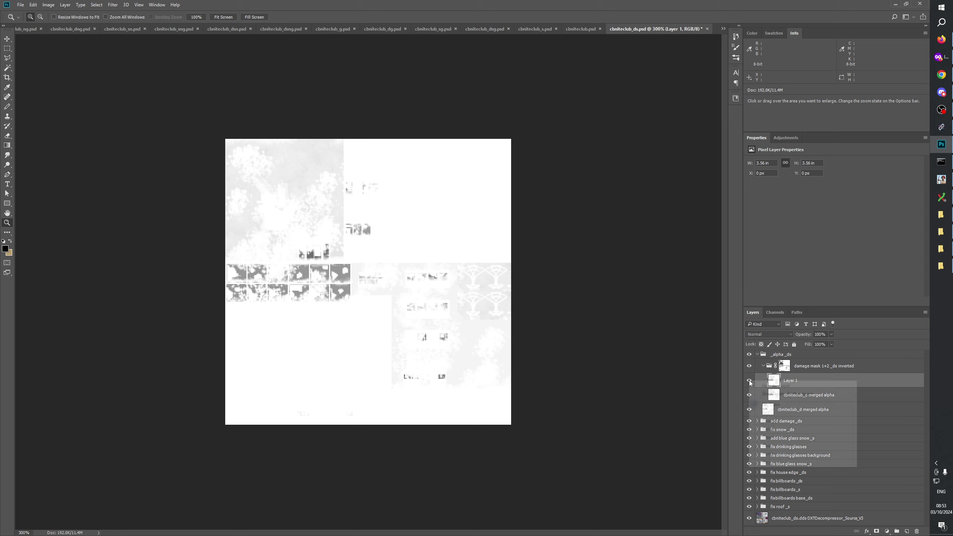
{"action": "left_click", "coordinate": [744, 377]}
{"action": "left_click", "coordinate": [750, 381]}
{"action": "left_click", "coordinate": [749, 381]}
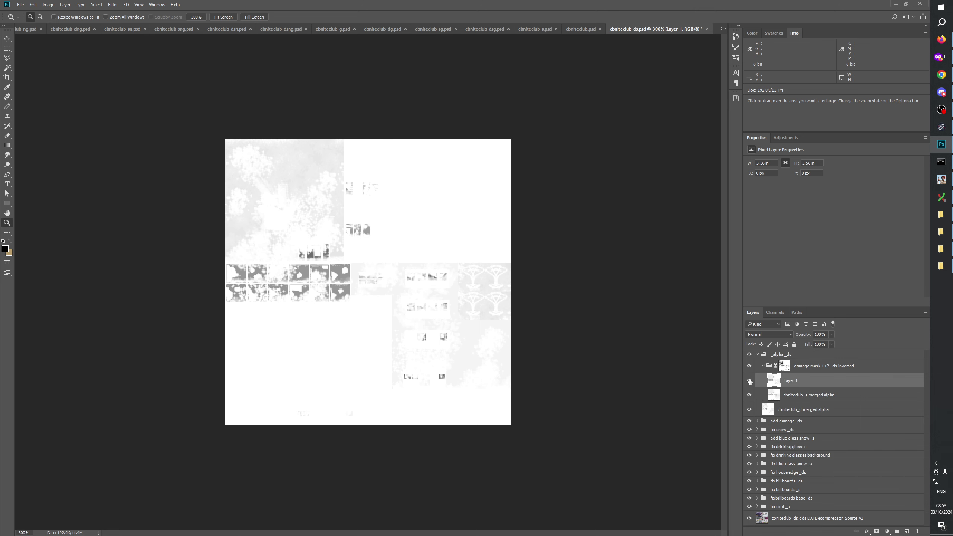
{"action": "key", "text": "Delete"}
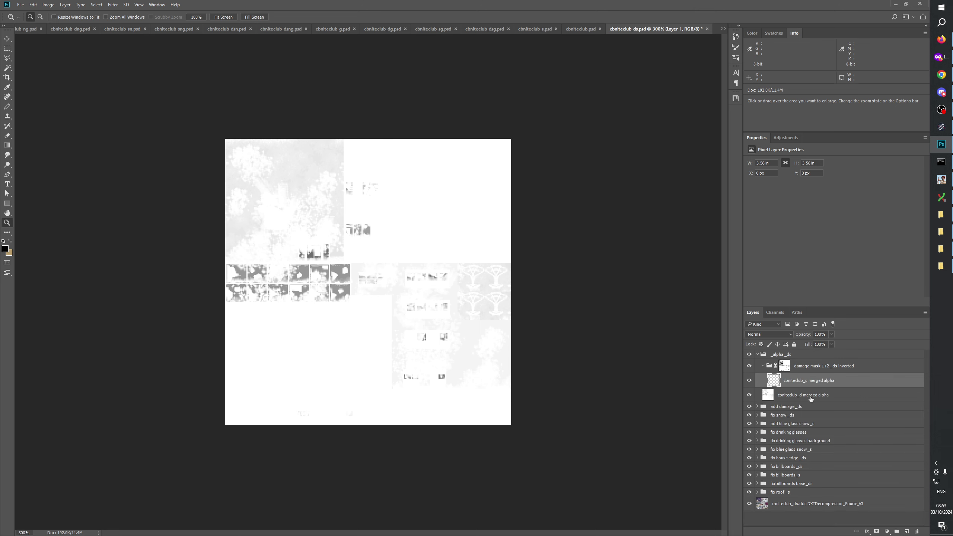
Collapse and hide the _alpha _ds group and save cbniteclub_ds.psd
{"action": "left_click", "coordinate": [757, 354]}
{"action": "left_click", "coordinate": [749, 354]}
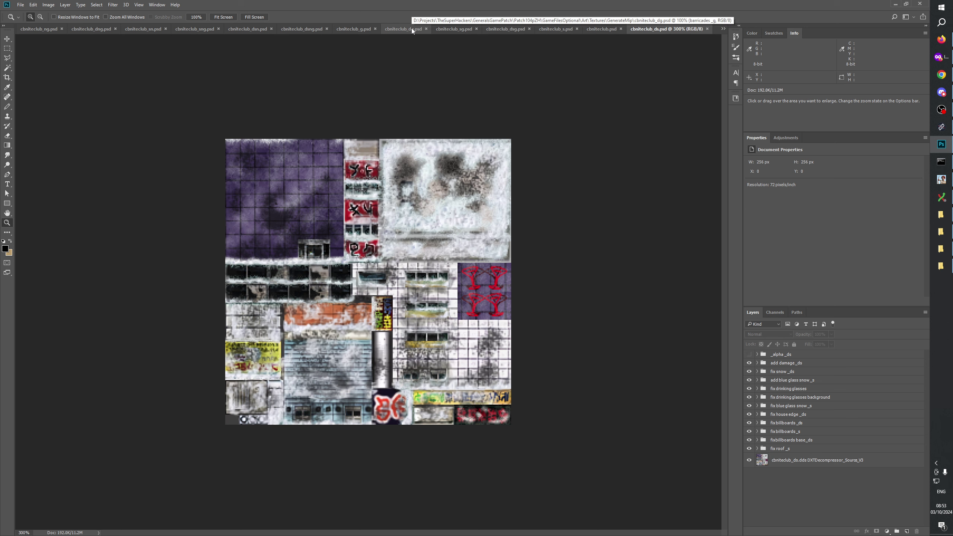
Duplicate the cbniteclub_s merged and CBNiteClub.tga layers from the difference group in cbniteclub_s.psd into cbniteclub_sn.psd
{"action": "left_click", "coordinate": [554, 29]}
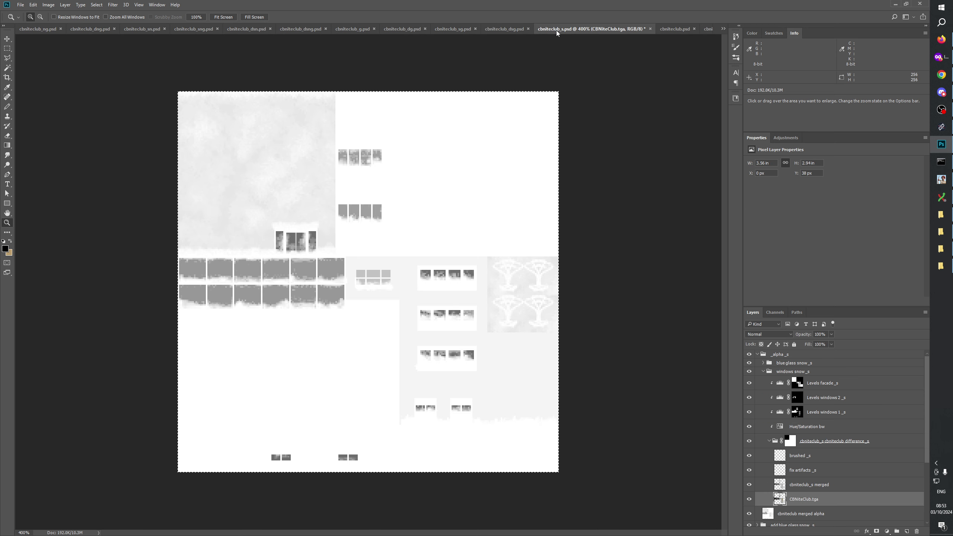
{"action": "left_click", "coordinate": [779, 355]}
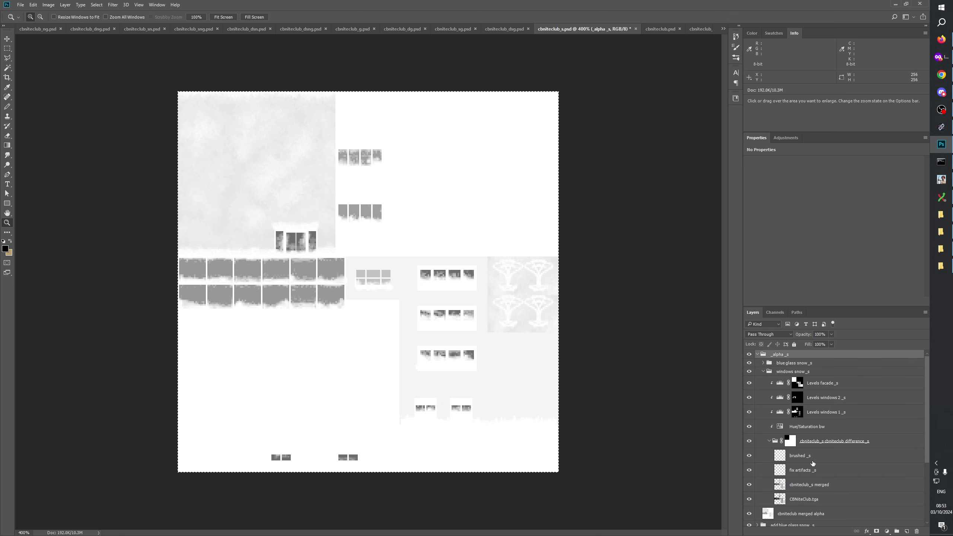
{"action": "left_click", "coordinate": [809, 499]}
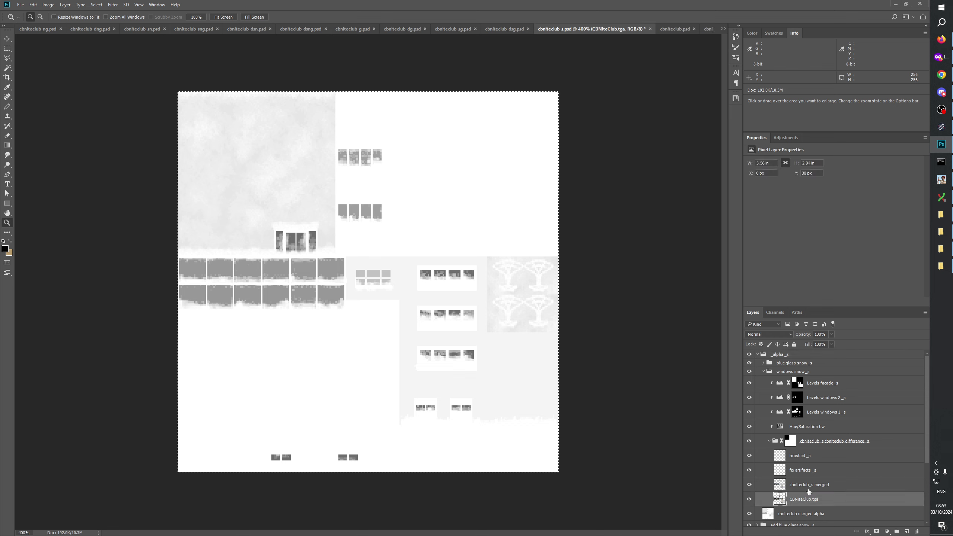
{"action": "left_click", "coordinate": [808, 486], "text": "shift"}
{"action": "right_click", "coordinate": [803, 486]}
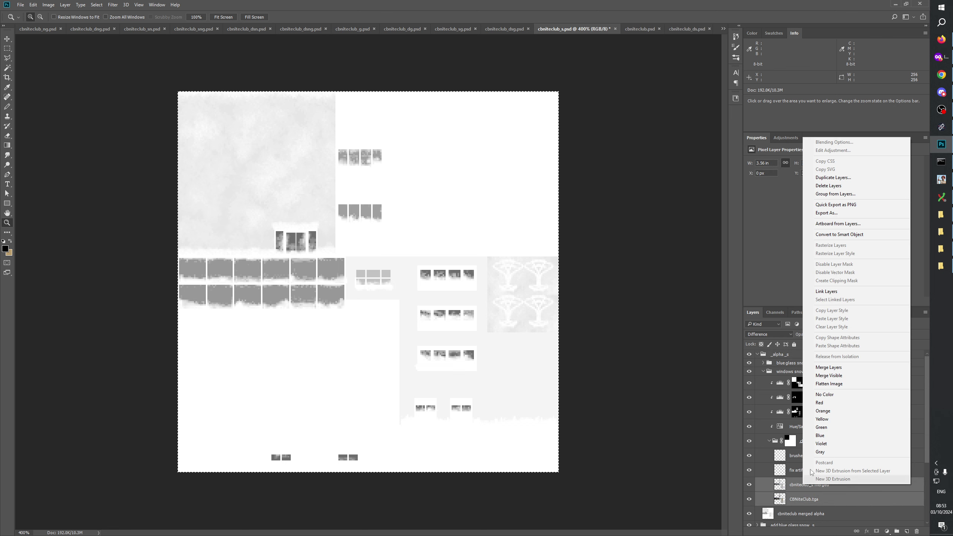
{"action": "left_click", "coordinate": [828, 177]}
{"action": "left_click", "coordinate": [454, 191]}
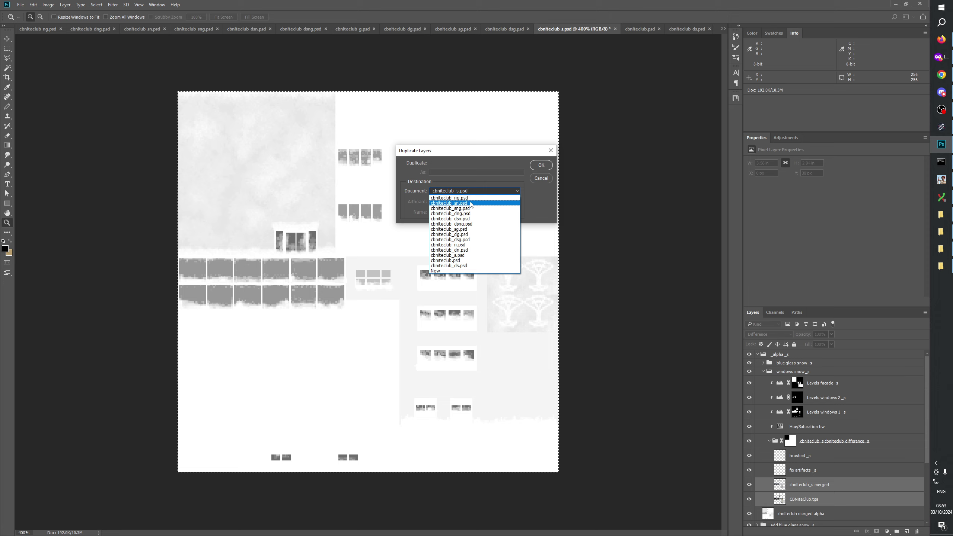
{"action": "left_click", "coordinate": [471, 203]}
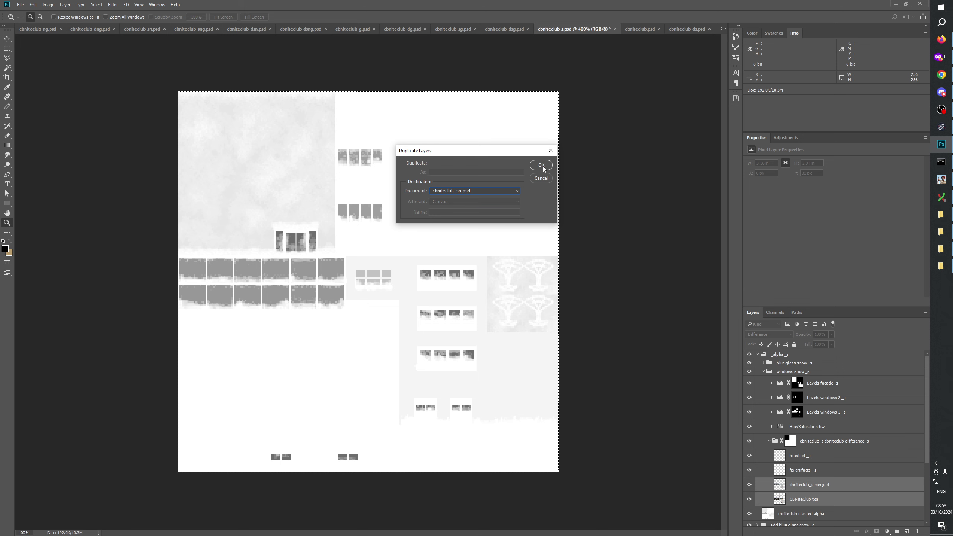
{"action": "left_click", "coordinate": [542, 166]}
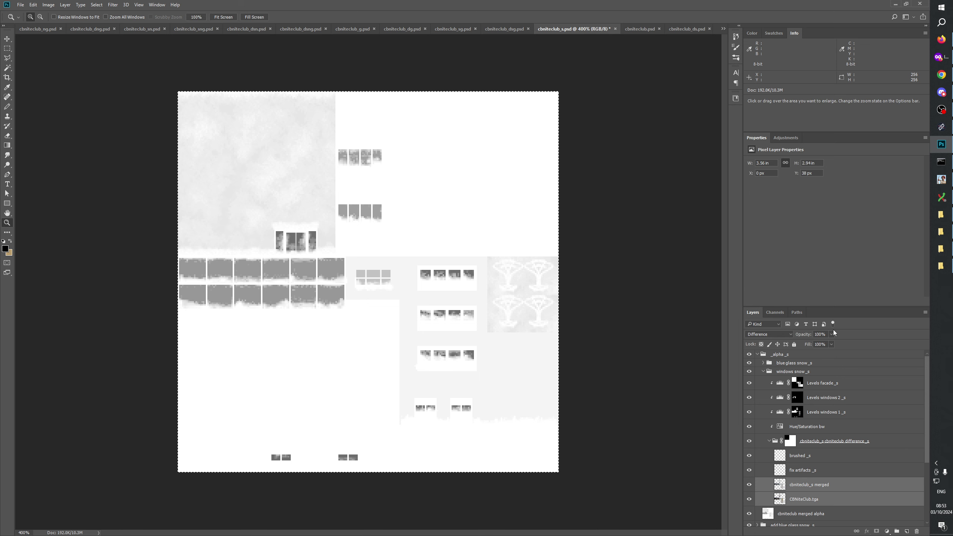
Collapse and hide the _alpha _s group and save cbniteclub_s.psd
{"action": "left_click", "coordinate": [763, 353]}
{"action": "left_click", "coordinate": [757, 353]}
{"action": "left_click", "coordinate": [749, 353]}
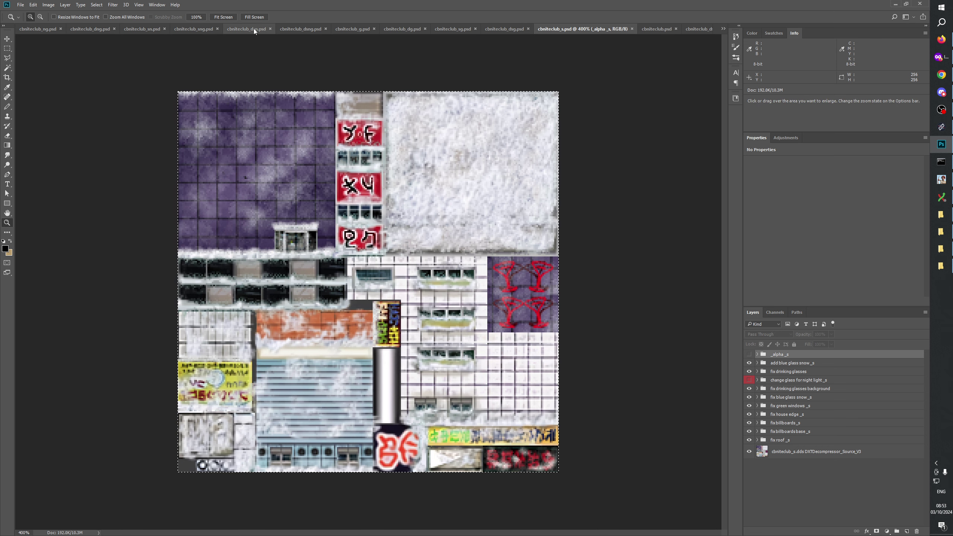
In cbniteclub_sn.psd, expand the windows snow _sn group and load the duplicated cbniteclub_s merged layer's outline as a selection
{"action": "left_click", "coordinate": [151, 29]}
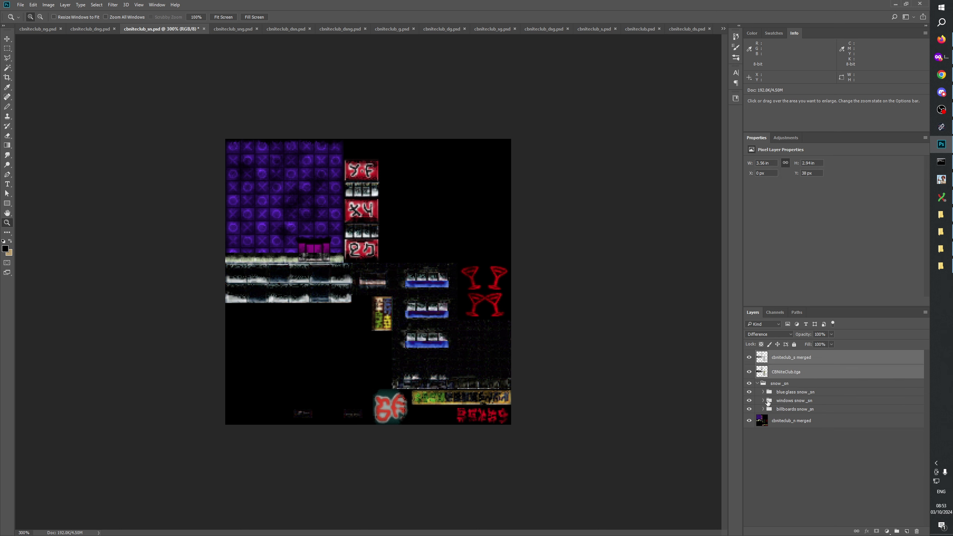
{"action": "left_click", "coordinate": [763, 400]}
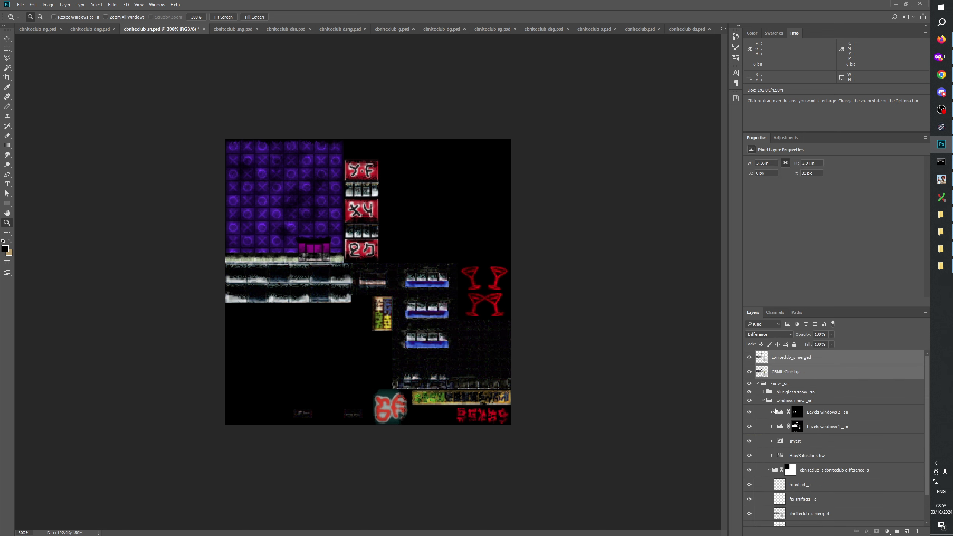
{"action": "left_click", "coordinate": [769, 357]}
{"action": "left_click", "coordinate": [761, 358], "text": "ctrl"}
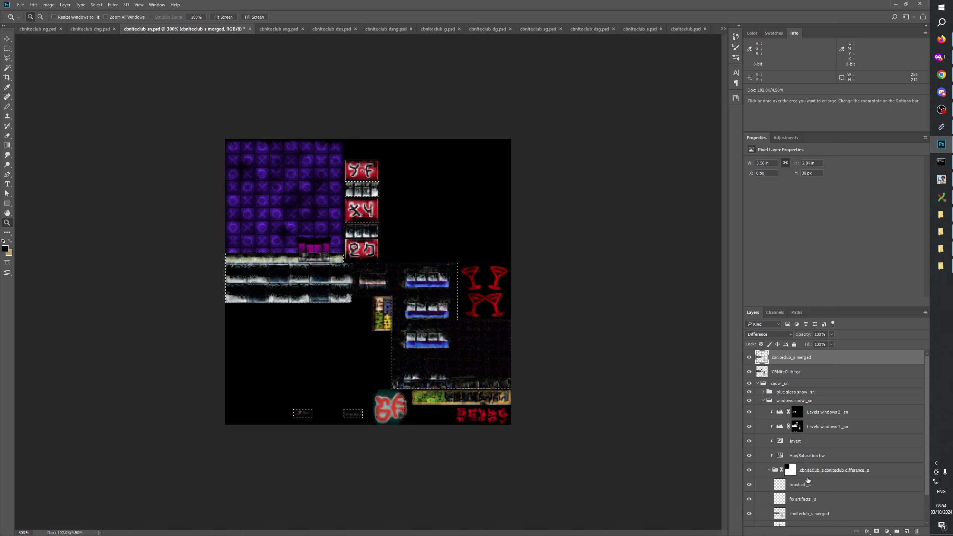
Move the duplicated cbniteclub_s merged and CBNiteClub.tga layers into the windows snow _sn difference group, directly below fix artifacts _s
{"action": "scroll", "coordinate": [784, 508], "scroll_direction": "down", "scroll_amount": 1}
{"action": "scroll", "coordinate": [791, 375], "scroll_direction": "up", "scroll_amount": 1}
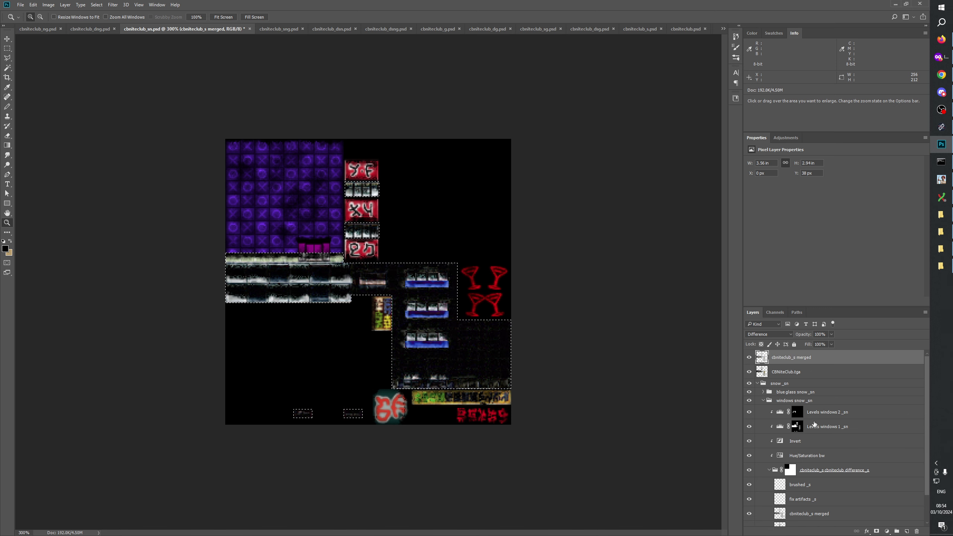
{"action": "scroll", "coordinate": [792, 360], "scroll_direction": "down", "scroll_amount": 2}
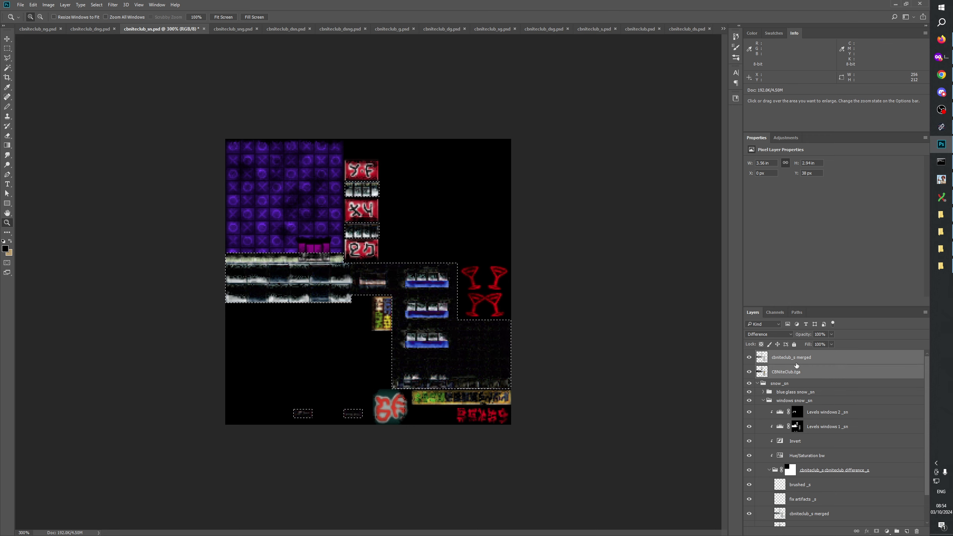
{"action": "scroll", "coordinate": [793, 366], "scroll_direction": "up", "scroll_amount": 2}
{"action": "left_click_drag", "start_coordinate": [793, 364], "coordinate": [805, 497]}
Hide the older cbniteclub_s merged and cbniteclub.dds layers in the windows difference group and clear the selection
{"action": "left_click", "coordinate": [749, 505]}
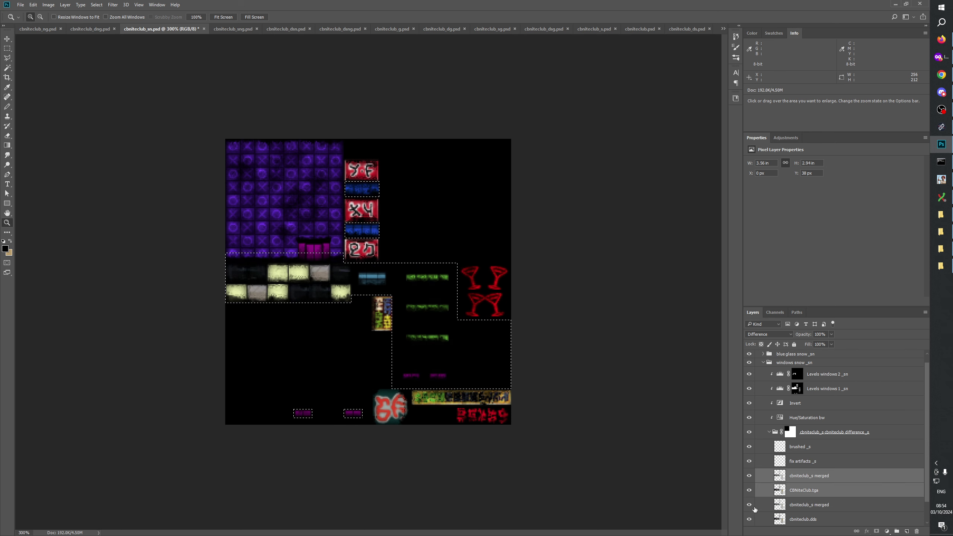
{"action": "left_click", "coordinate": [749, 519]}
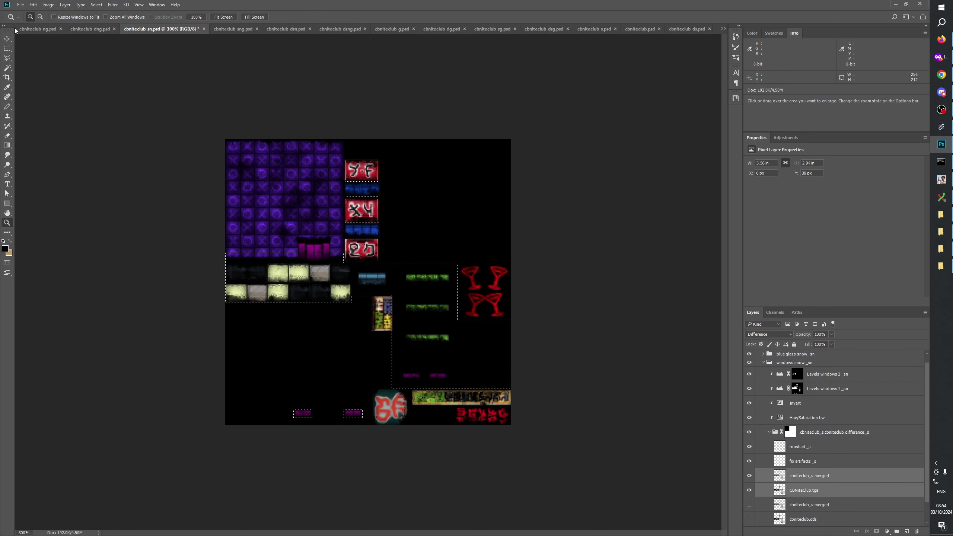
{"action": "key", "text": "m"}
{"action": "key", "text": "ctrl+d"}
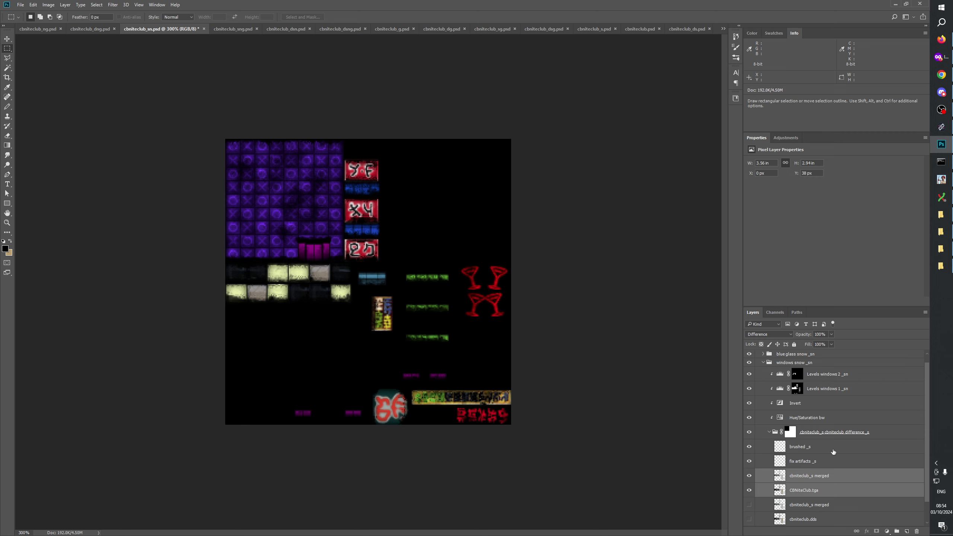
Delete the hidden older cbniteclub_s merged and cbniteclub.dds layers from the windows difference group
{"action": "left_click", "coordinate": [819, 476]}
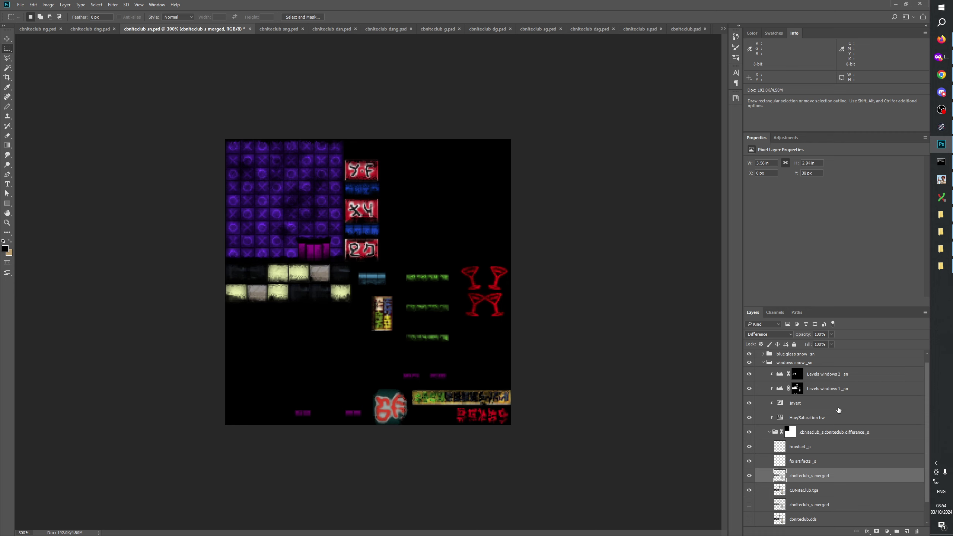
{"action": "scroll", "coordinate": [841, 411], "scroll_direction": "down", "scroll_amount": 2}
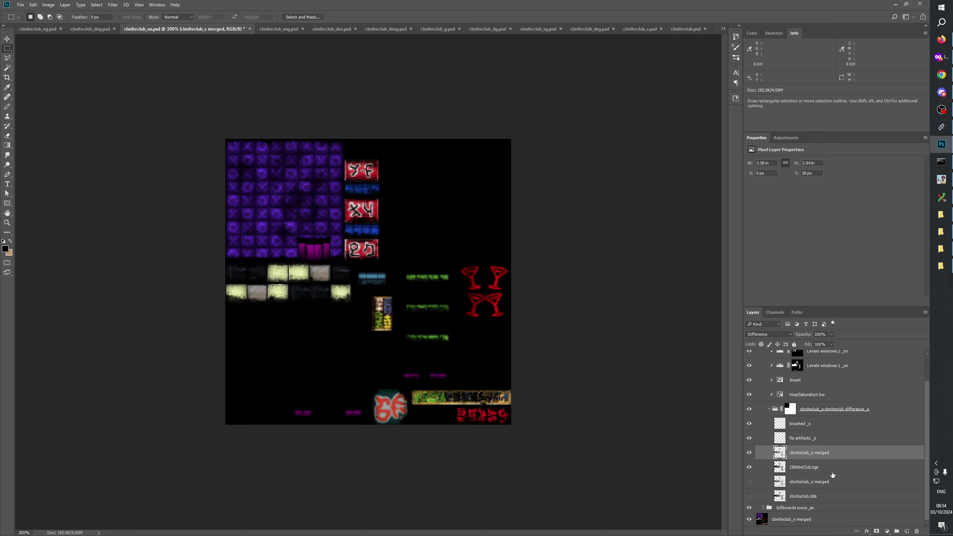
{"action": "left_click", "coordinate": [821, 486]}
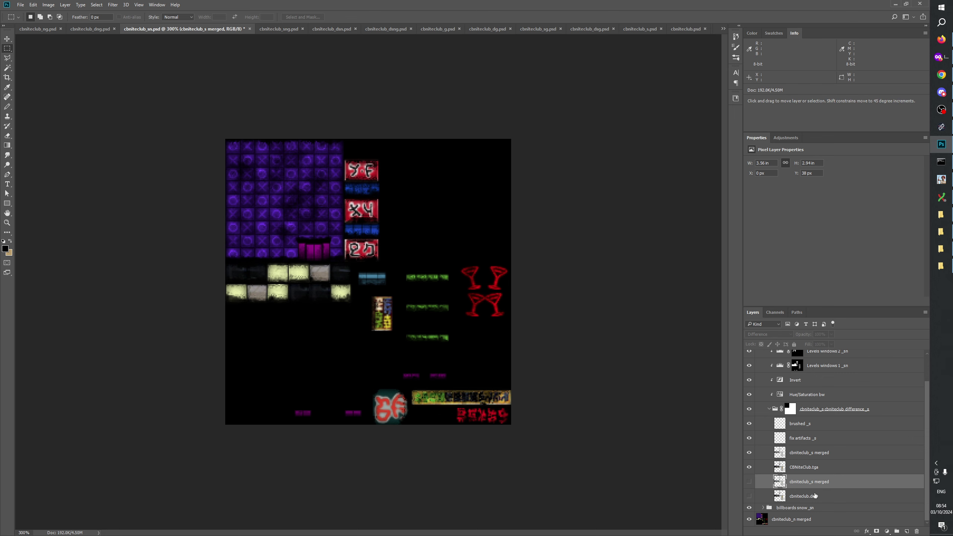
{"action": "left_click", "coordinate": [821, 498], "text": "shift"}
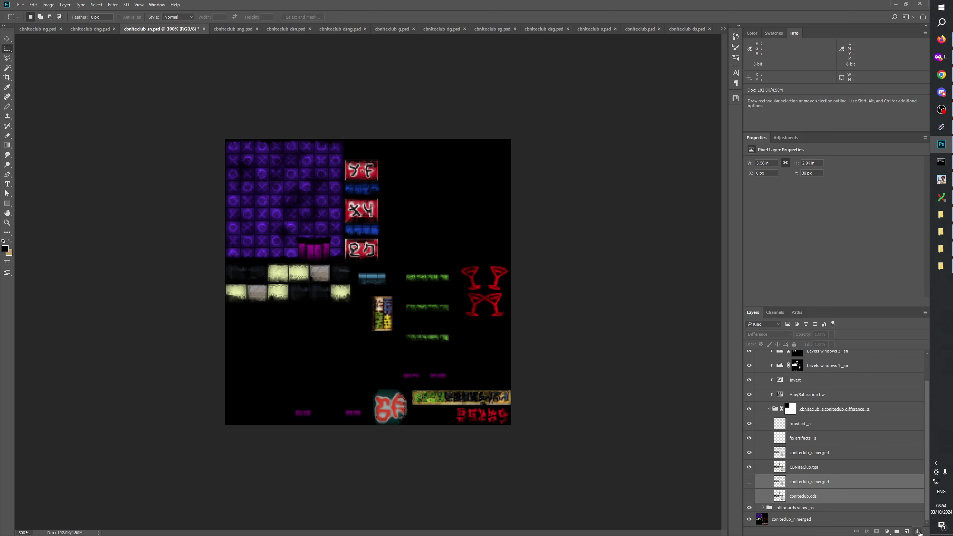
{"action": "left_click", "coordinate": [917, 531]}
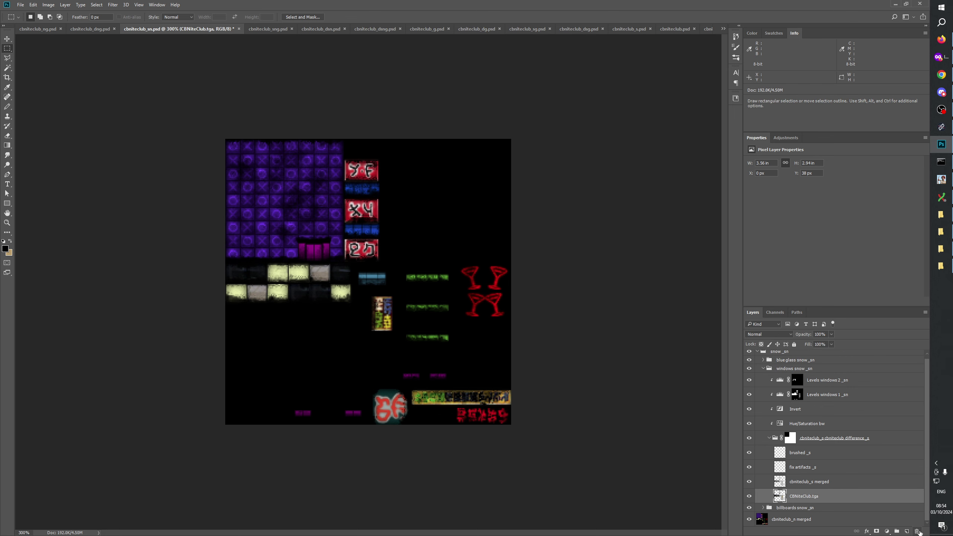
Check the effect of the billboards snow _sn group and load the outline of the cbniteclub_s merged layer in its texture snow group
{"action": "left_click", "coordinate": [763, 507]}
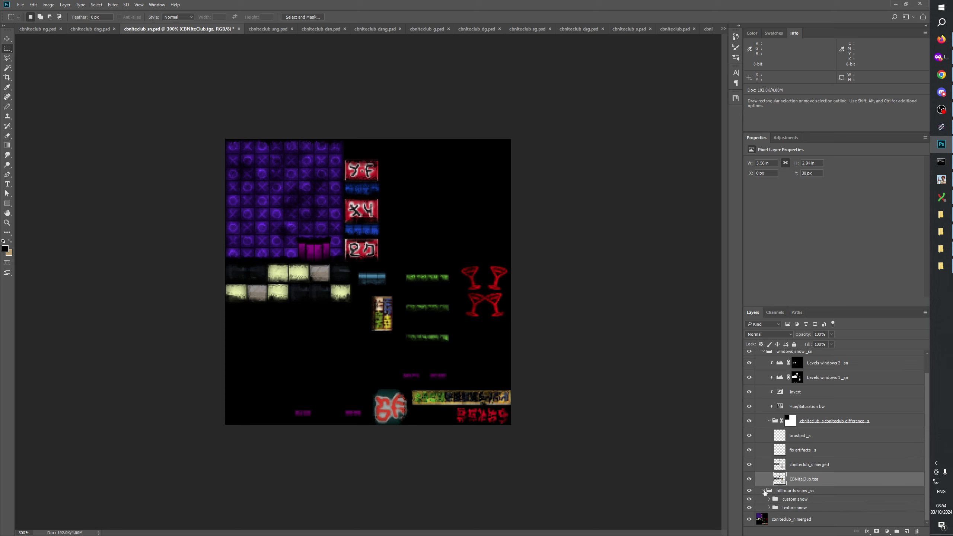
{"action": "left_click", "coordinate": [749, 491]}
{"action": "left_click", "coordinate": [749, 491]}
{"action": "left_click", "coordinate": [749, 491]}
{"action": "left_click", "coordinate": [749, 491]}
{"action": "left_click", "coordinate": [768, 507]}
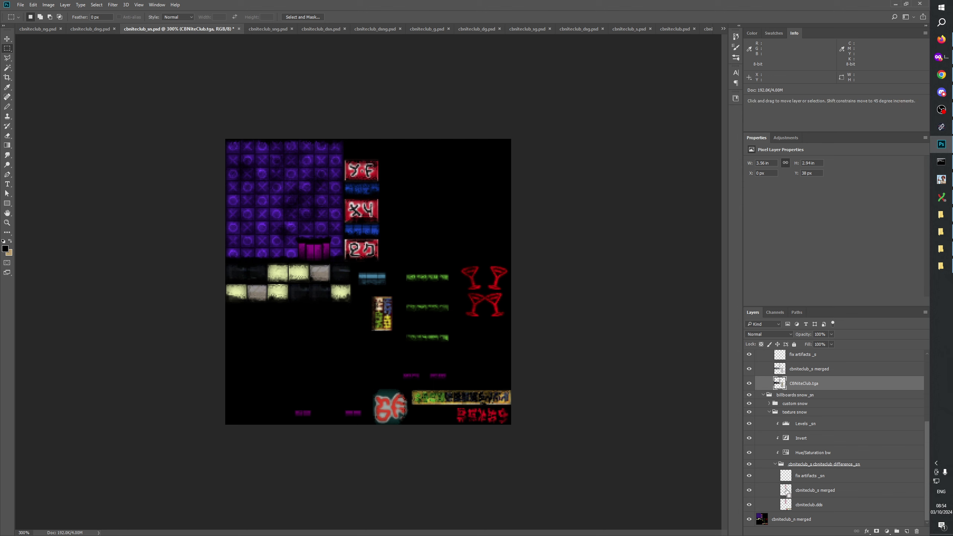
{"action": "left_click", "coordinate": [786, 490], "text": "ctrl"}
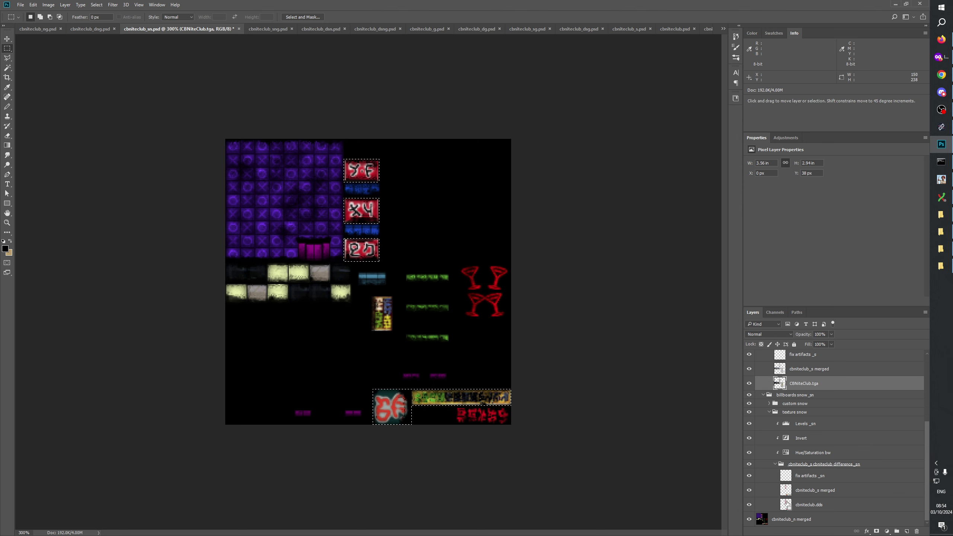
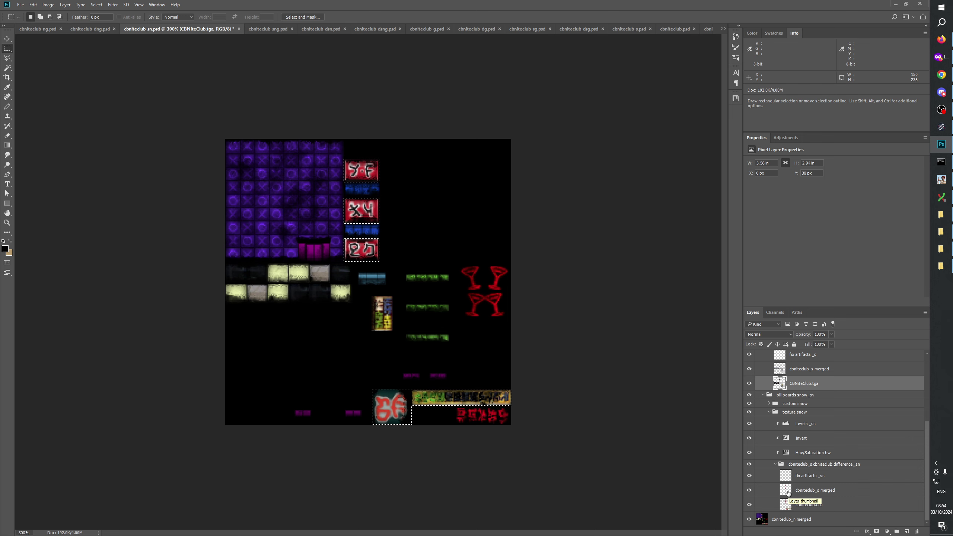
Paste a merged copy of cbniteclub_s.psd above cbniteclub_s merged in the windows snow _sn difference group and mask it to the windows outline
{"action": "left_click", "coordinate": [634, 28]}
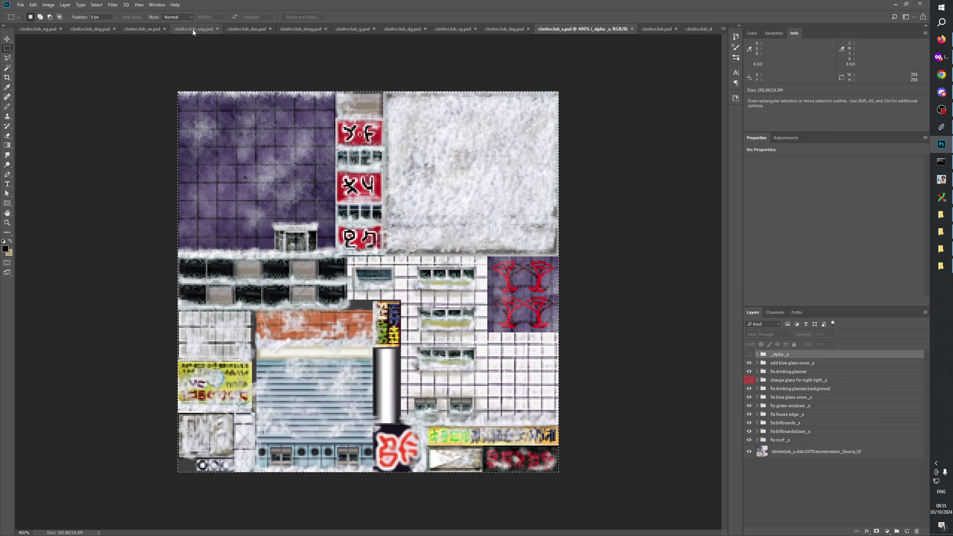
{"action": "left_click", "coordinate": [151, 32]}
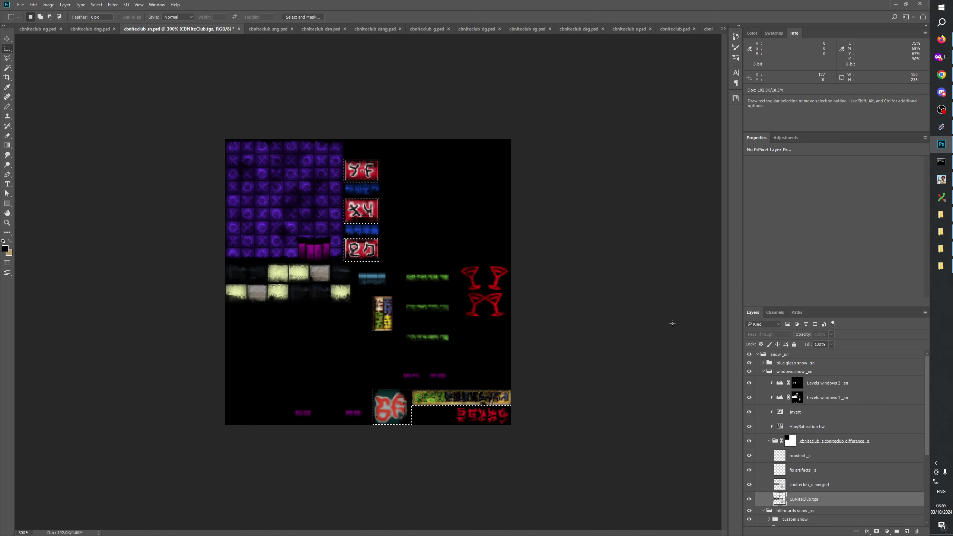
{"action": "left_click", "coordinate": [818, 482]}
{"action": "key", "text": "ctrl+shift+alt+n"}
{"action": "key", "text": "ctrl+d"}
{"action": "key", "text": "ctrl+shift+alt+e"}
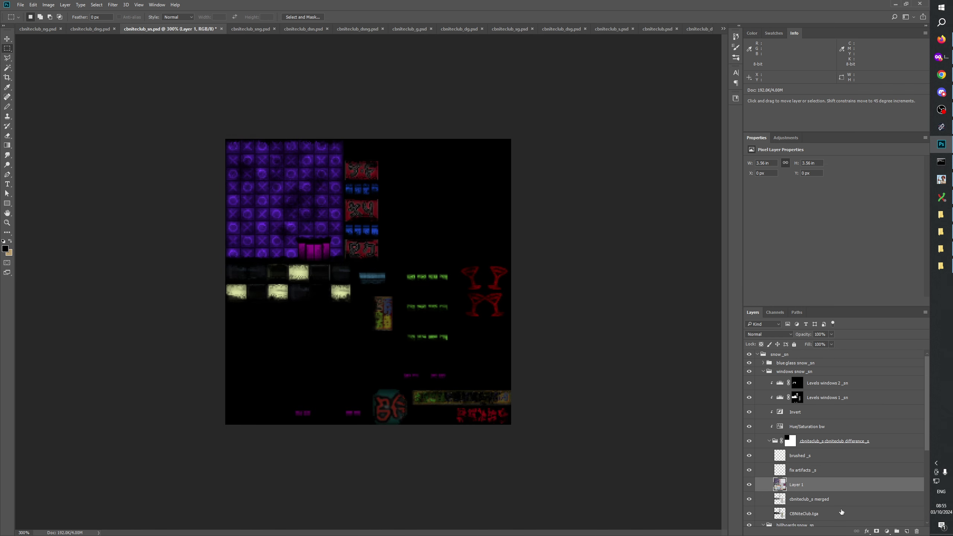
{"action": "left_click", "coordinate": [780, 487], "text": "ctrl"}
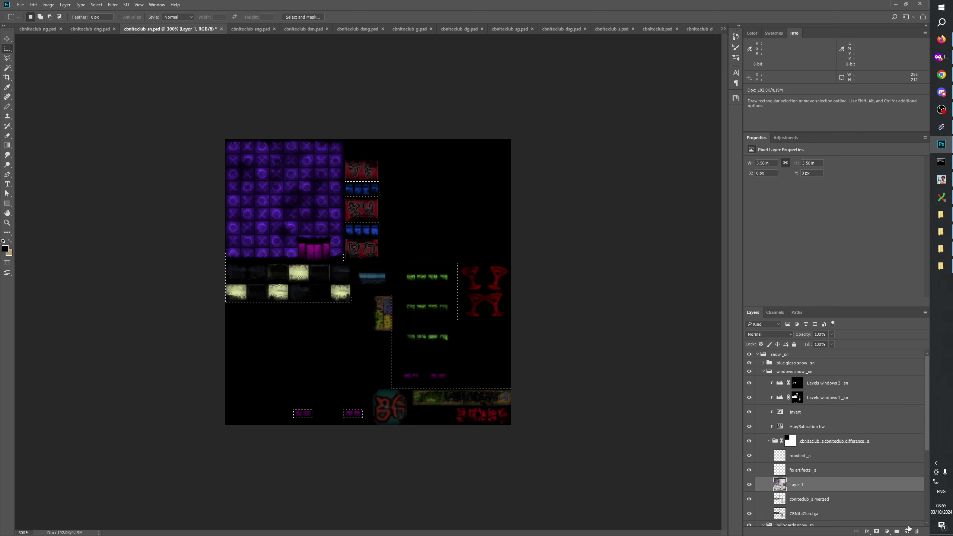
{"action": "left_click", "coordinate": [876, 530]}
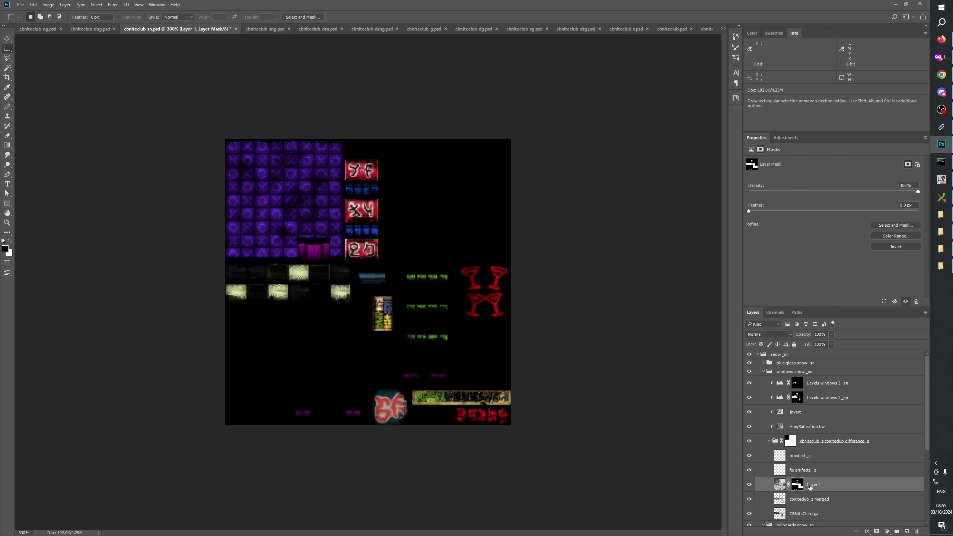
Move the masked Layer 1 into the billboards snow _sn difference group, directly below fix artifacts _sn
{"action": "left_click", "coordinate": [802, 514]}
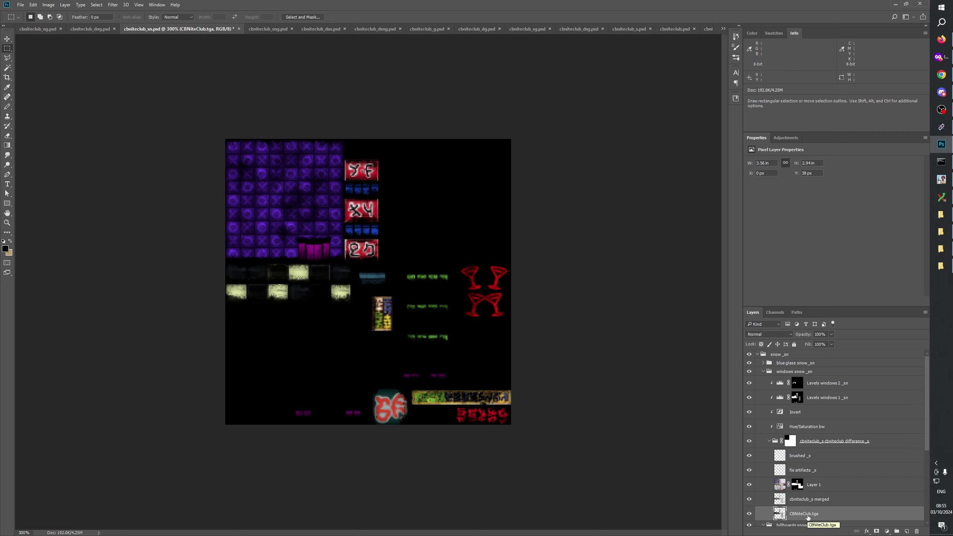
{"action": "scroll", "coordinate": [808, 519], "scroll_direction": "down", "scroll_amount": 3}
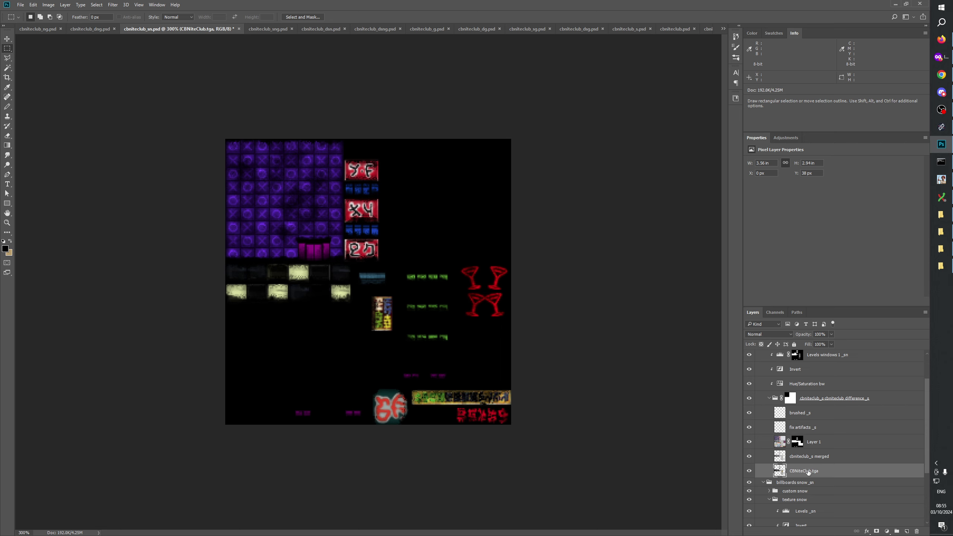
{"action": "left_click", "coordinate": [817, 446]}
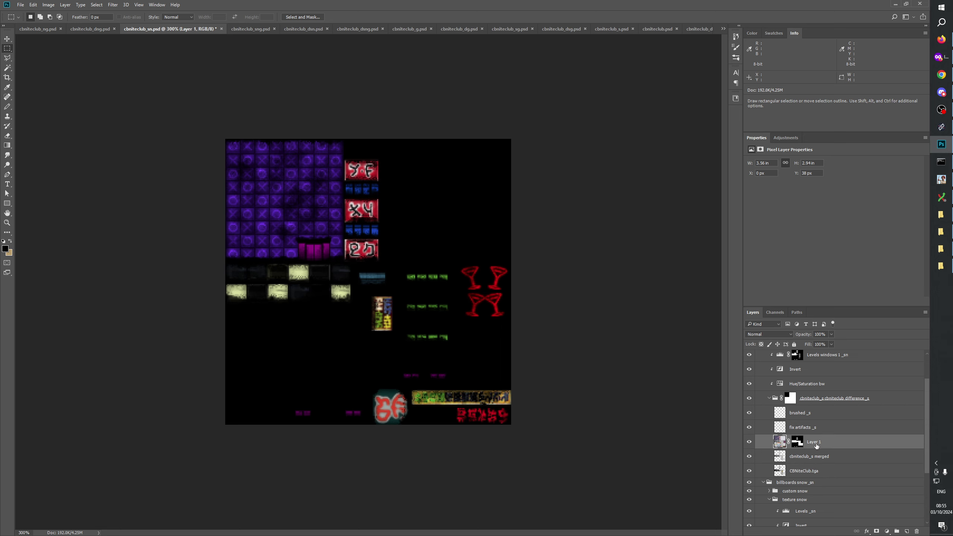
{"action": "scroll", "coordinate": [821, 446], "scroll_direction": "down", "scroll_amount": 6}
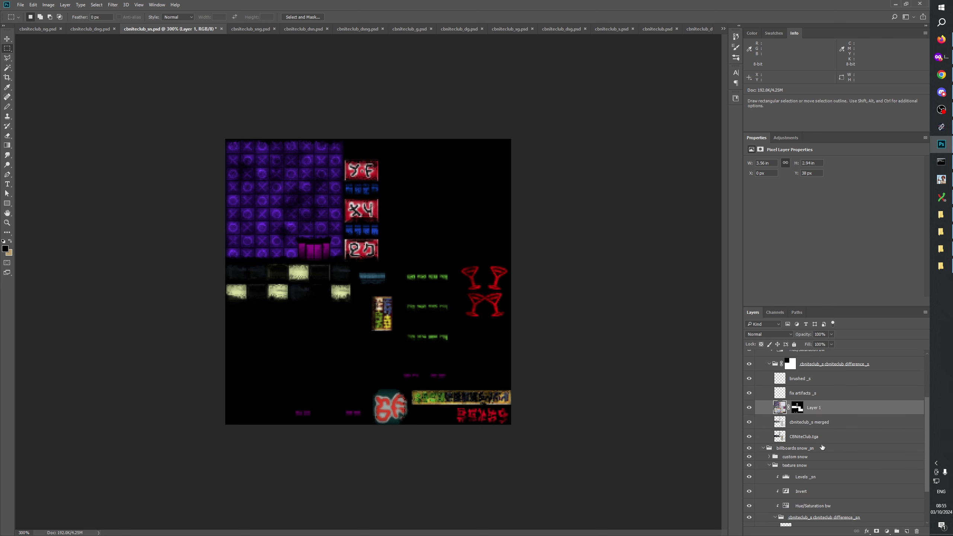
{"action": "left_click_drag", "start_coordinate": [817, 366], "coordinate": [821, 493]}
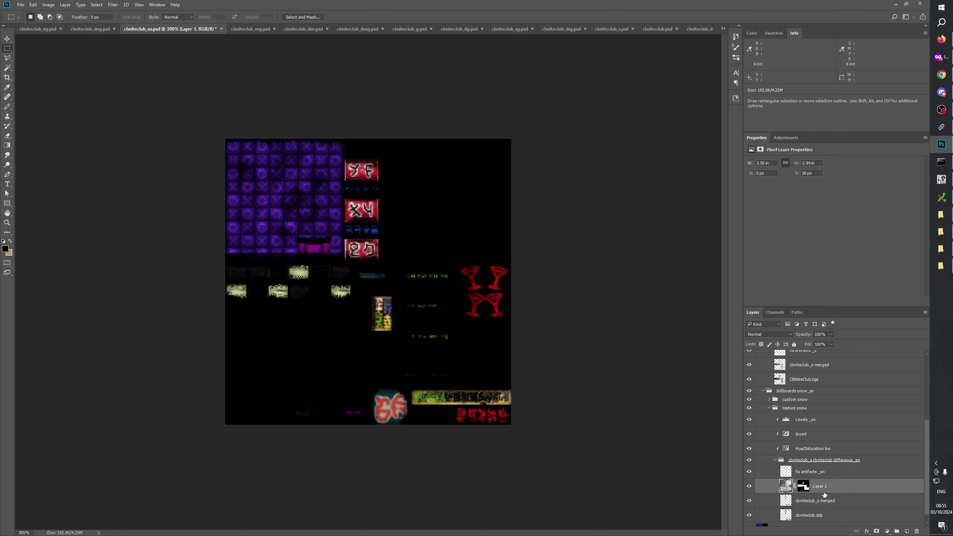
Fill the layer mask of Layer 1 entirely with white
{"action": "left_click", "coordinate": [804, 476]}
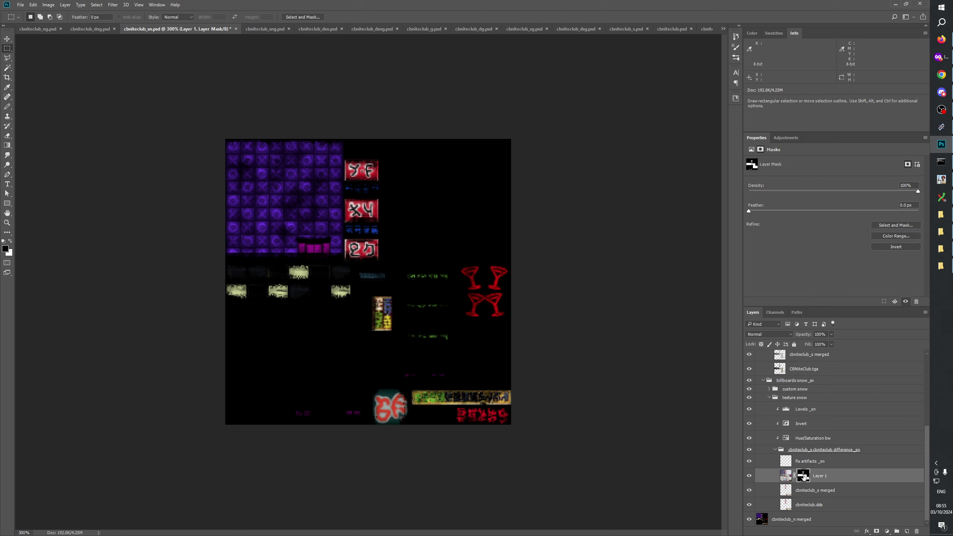
{"action": "left_click", "coordinate": [803, 477], "text": "alt"}
{"action": "key", "text": "alt+BackSpace"}
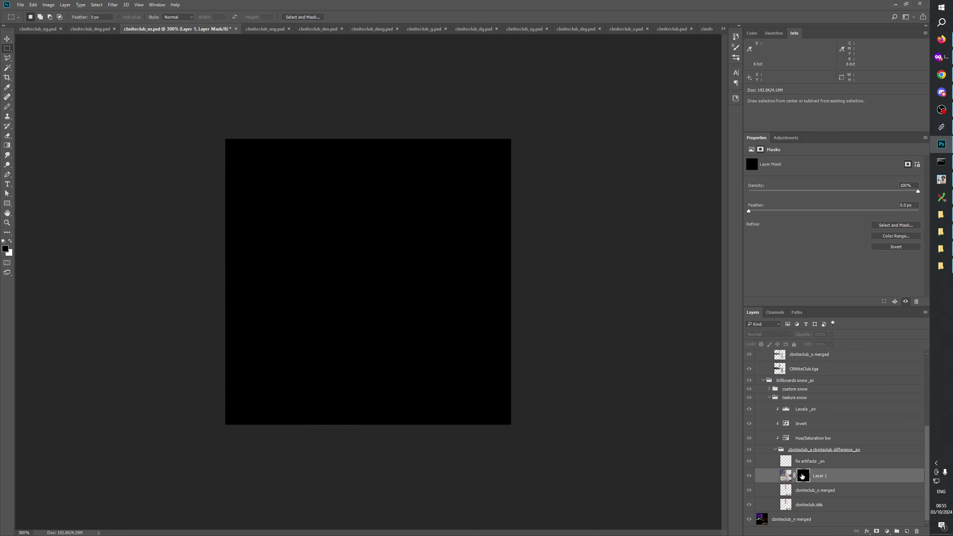
{"action": "key", "text": "ctrl+BackSpace"}
{"action": "left_click", "coordinate": [803, 476], "text": "alt"}
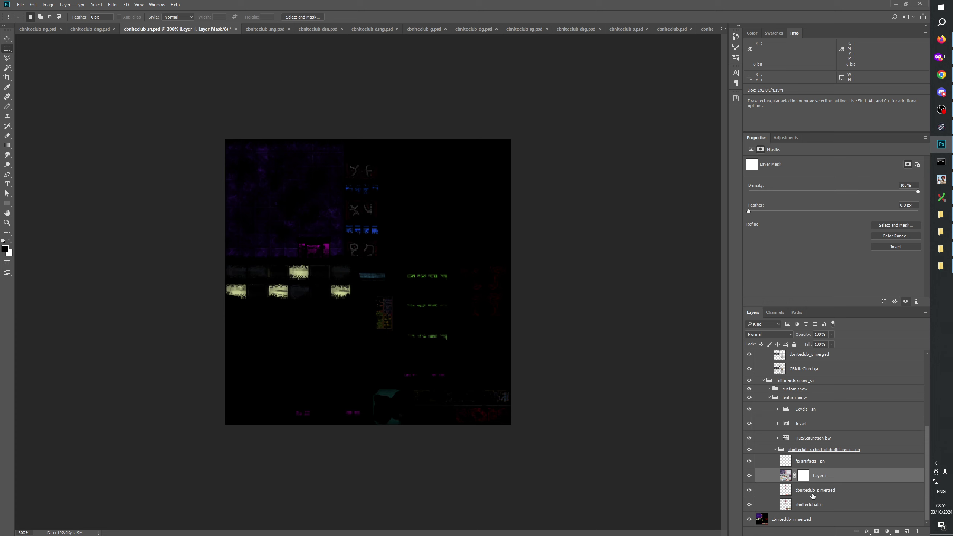
Rename Layer 1 in the billboards difference group as cbniteclub_s merged
{"action": "left_click", "coordinate": [811, 492]}
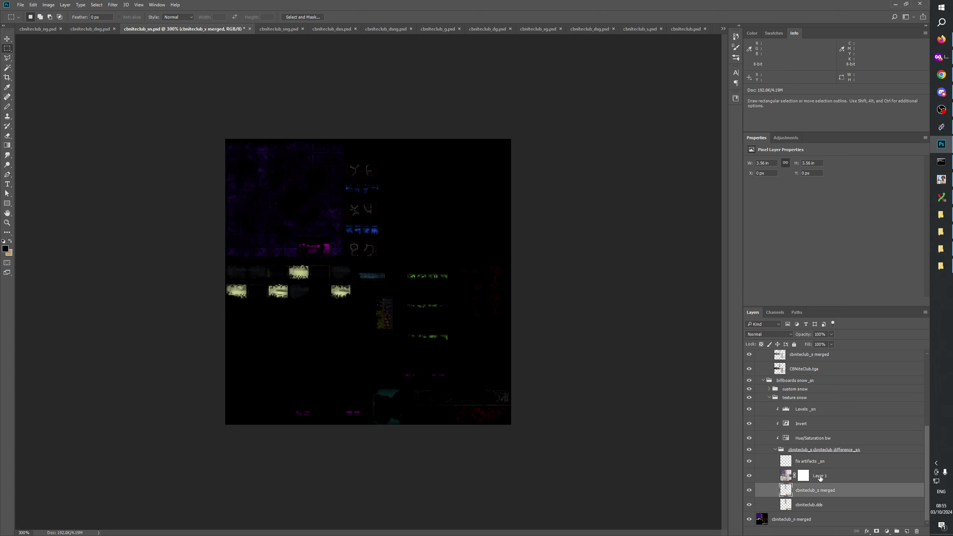
{"action": "double_click", "coordinate": [819, 476]}
{"action": "type", "text": "cbniteclub_s merged"}
{"action": "left_click", "coordinate": [817, 496]}
Paste a merged copy of cbniteclub.psd as a new layer above cbniteclub.dds in the cbniteclub_sn billboards difference group
{"action": "left_click", "coordinate": [687, 29]}
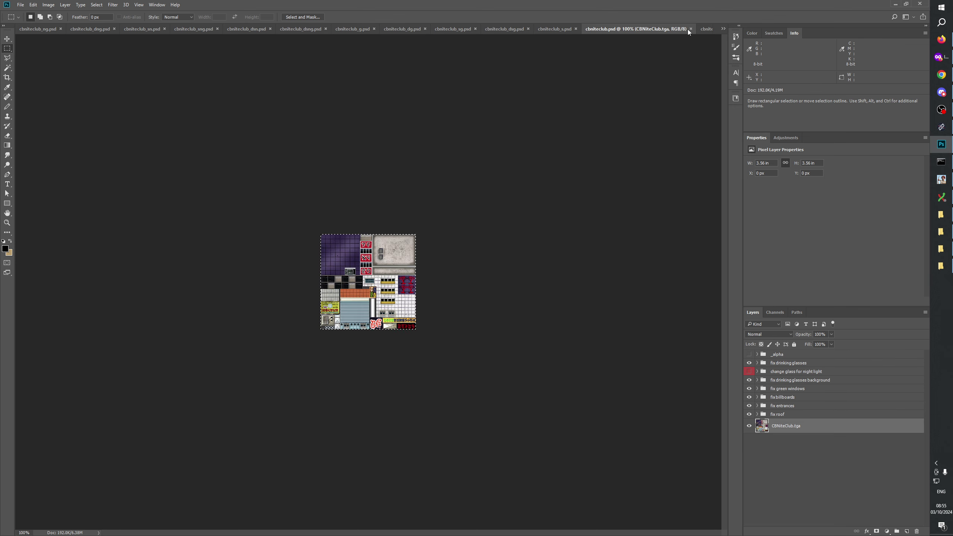
{"action": "left_click", "coordinate": [152, 27]}
{"action": "scroll", "coordinate": [843, 498], "scroll_direction": "down", "scroll_amount": 2}
{"action": "left_click", "coordinate": [826, 505]}
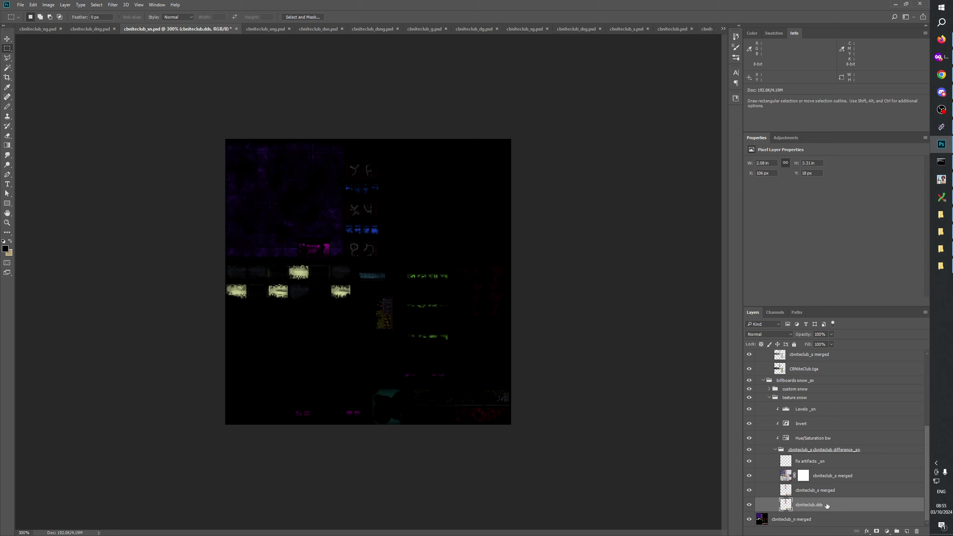
{"action": "left_click", "coordinate": [906, 531]}
{"action": "key", "text": "ctrl+alt+shift+e"}
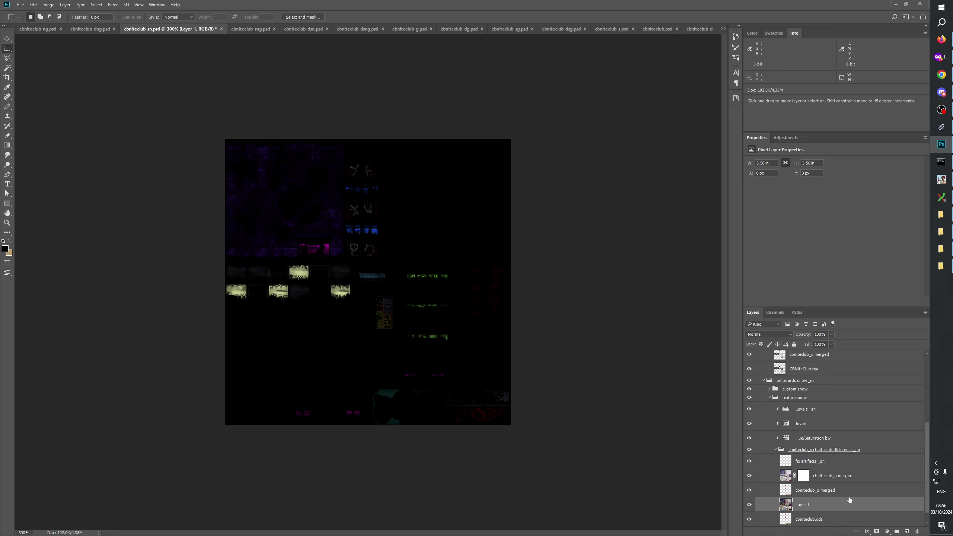
Rename the newly pasted layer above cbniteclub.dds as CBNiteClub.tga
{"action": "scroll", "coordinate": [825, 502], "scroll_direction": "down", "scroll_amount": 1}
{"action": "double_click", "coordinate": [802, 490]}
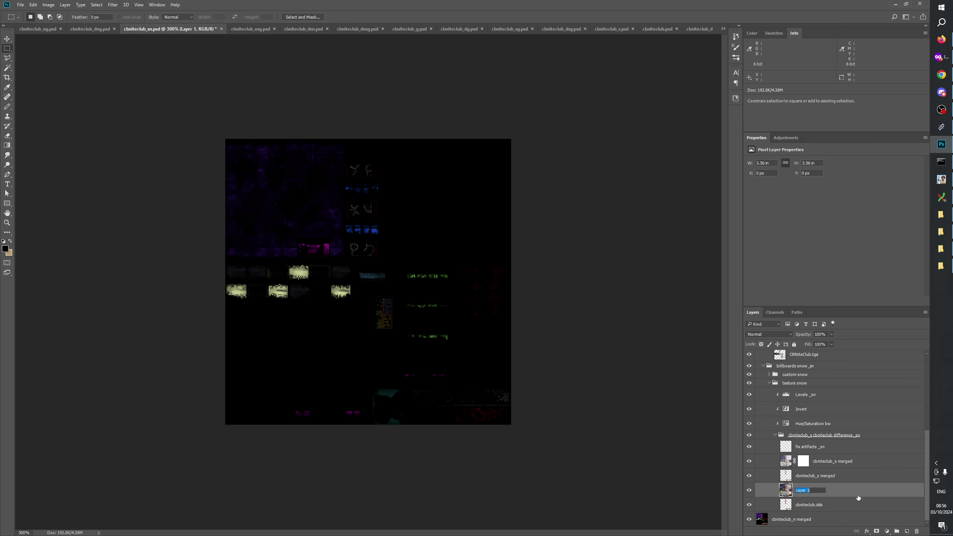
{"action": "type", "text": "CBNiteClub.tga"}
{"action": "key", "text": "Return"}
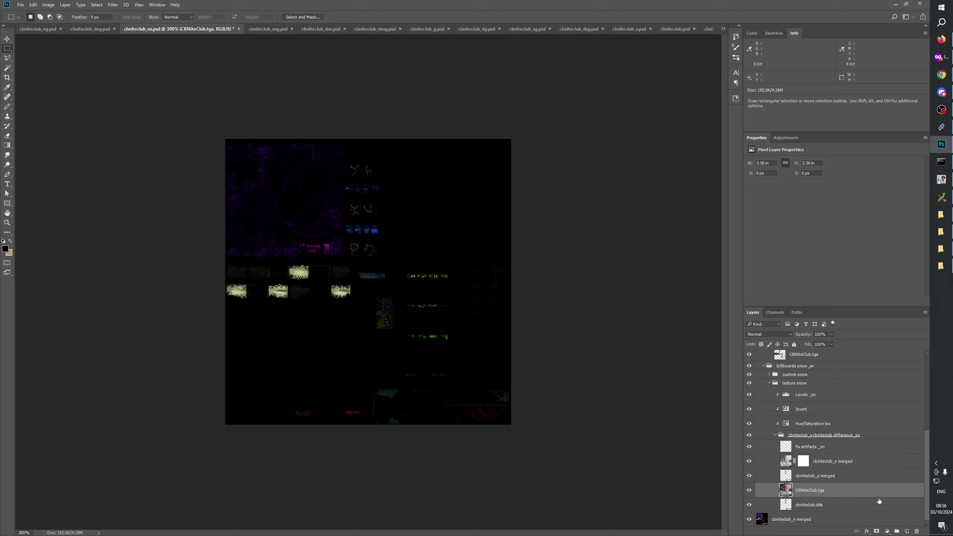
Hide the older cbniteclub_s merged layer in the billboards group and set the new masked one to Difference blending
{"action": "left_click", "coordinate": [817, 478]}
{"action": "left_click", "coordinate": [809, 491]}
{"action": "left_click", "coordinate": [808, 478]}
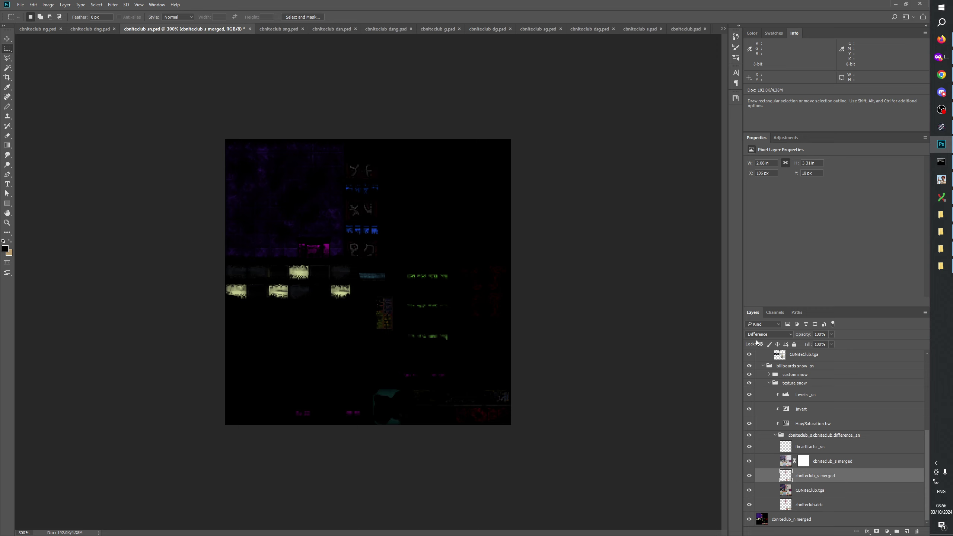
{"action": "left_click", "coordinate": [748, 476]}
{"action": "left_click", "coordinate": [790, 464]}
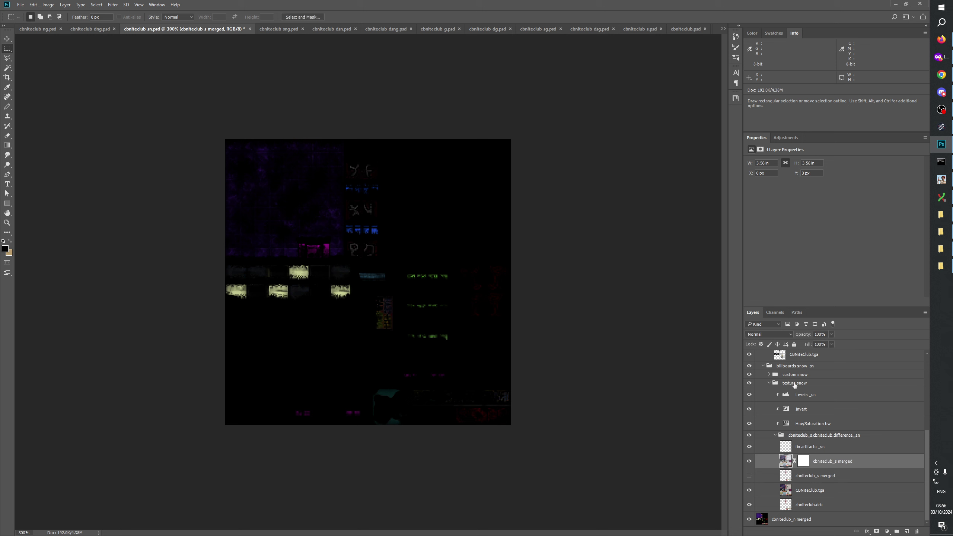
{"action": "left_click", "coordinate": [766, 336]}
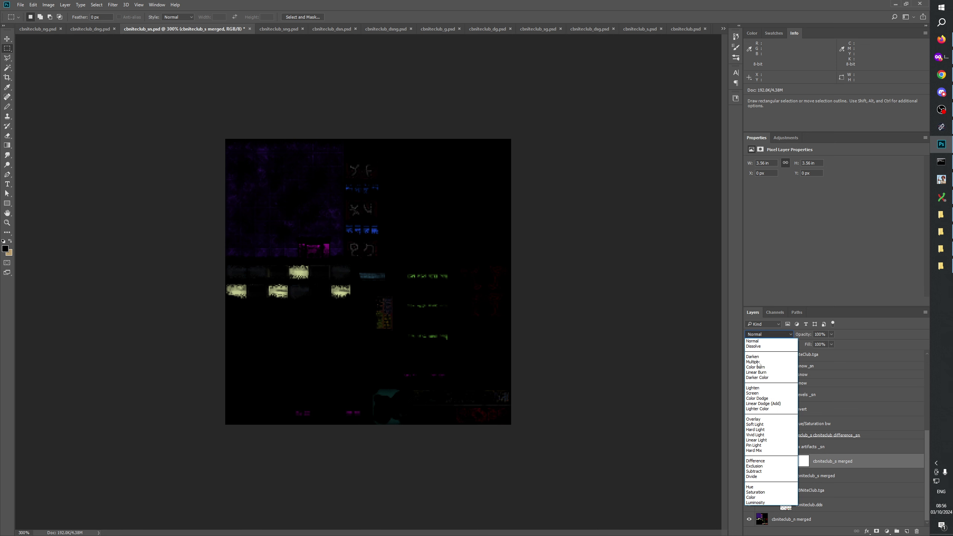
{"action": "left_click", "coordinate": [755, 461]}
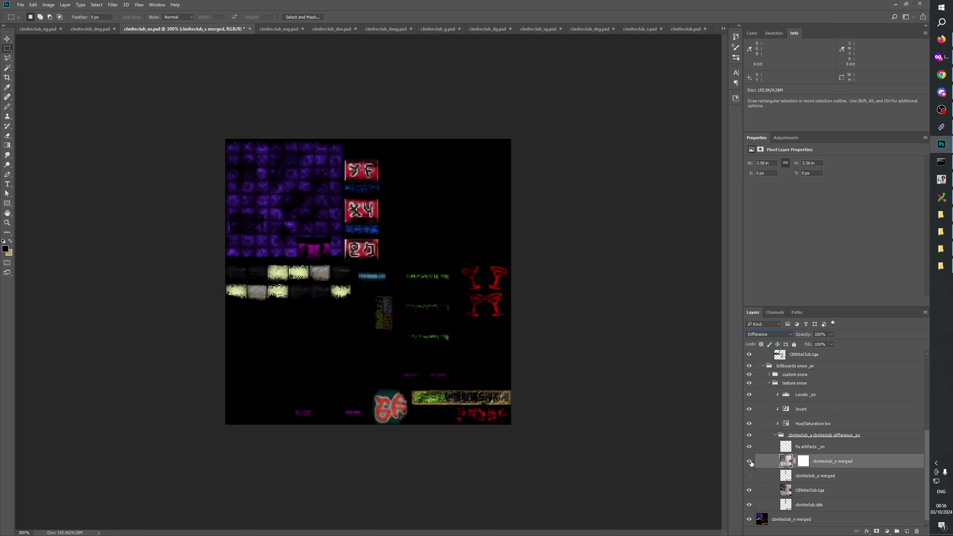
Move CBNiteClub.tga directly below the new cbniteclub_s merged layer, show the older layer again and compare the old and new pairs
{"action": "left_click_drag", "start_coordinate": [812, 486], "coordinate": [814, 472]}
{"action": "left_click", "coordinate": [749, 490]}
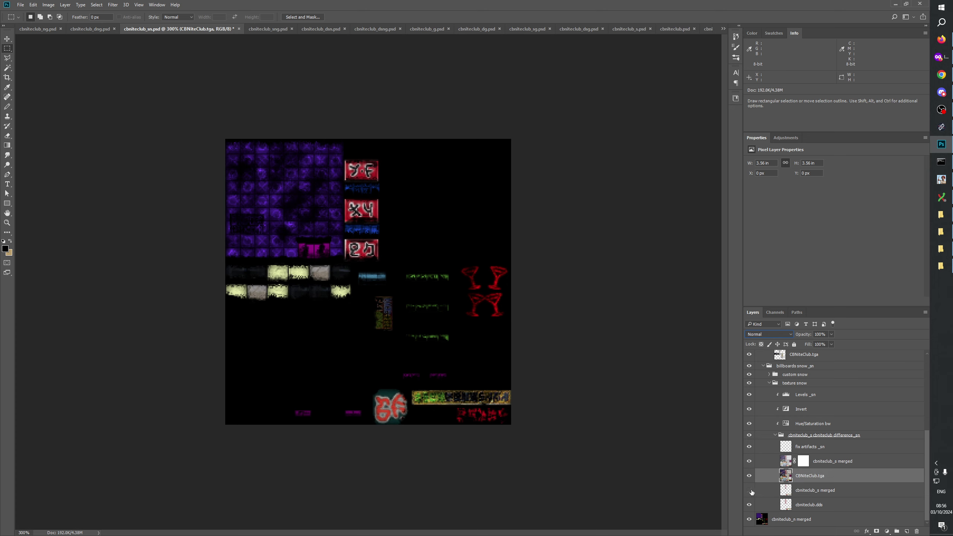
{"action": "left_click_drag", "start_coordinate": [750, 476], "coordinate": [749, 461]}
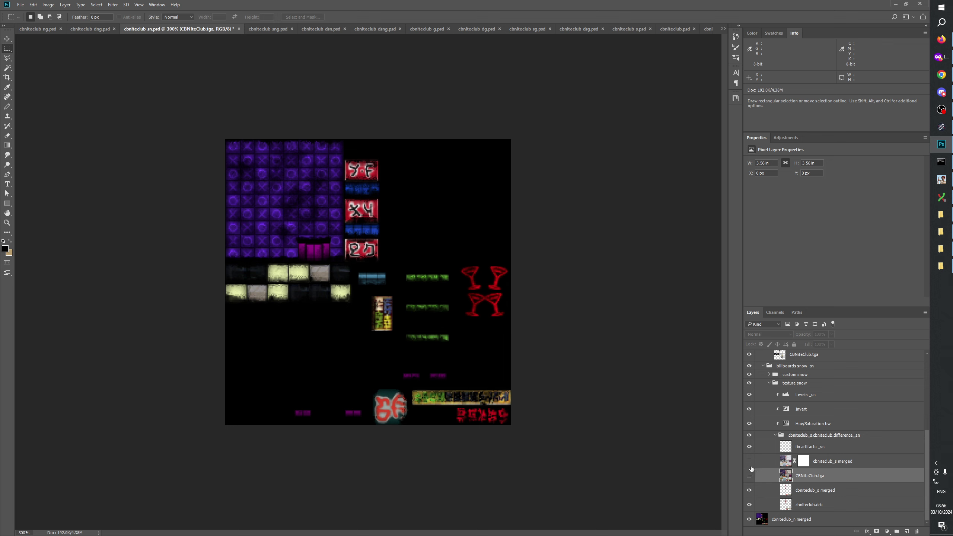
{"action": "left_click_drag", "start_coordinate": [748, 477], "coordinate": [750, 465]}
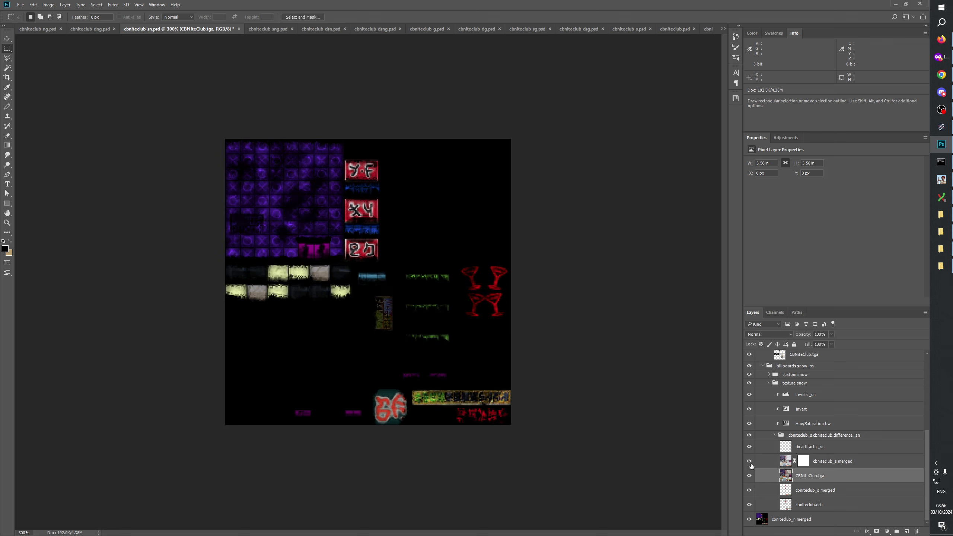
Limit the new cbniteclub_s merged layer's mask to the outline of the older billboards layer by filling everything outside it with black
{"action": "left_click", "coordinate": [785, 490], "text": "ctrl"}
{"action": "left_click", "coordinate": [803, 461]}
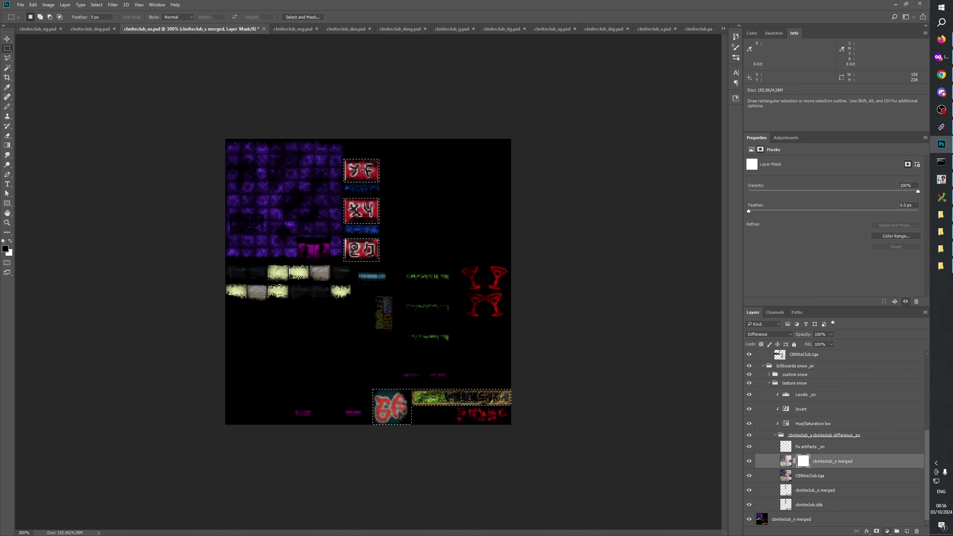
{"action": "key", "text": "ctrl+shift+i"}
{"action": "key", "text": "alt+BackSpace"}
{"action": "key", "text": "ctrl+d"}
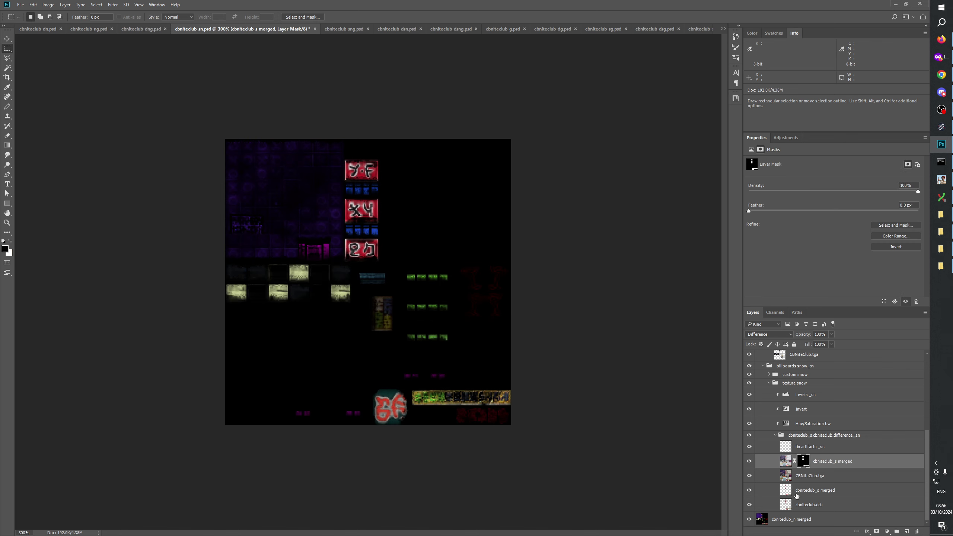
Add a layer mask with the same billboards outline to CBNiteClub.tga and hide both masked layers
{"action": "left_click", "coordinate": [803, 460], "text": "ctrl"}
{"action": "left_click", "coordinate": [825, 475]}
{"action": "left_click", "coordinate": [876, 531]}
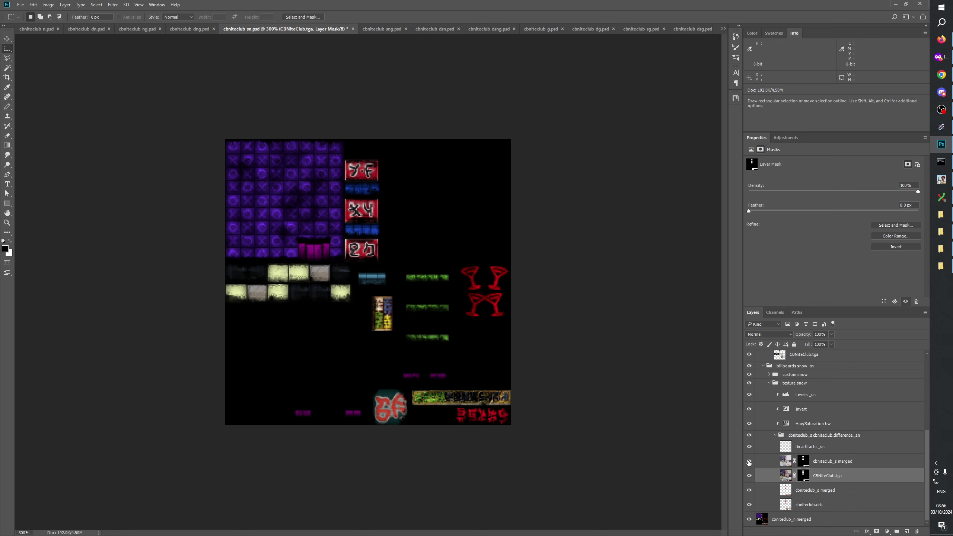
{"action": "left_click_drag", "start_coordinate": [749, 461], "coordinate": [749, 477]}
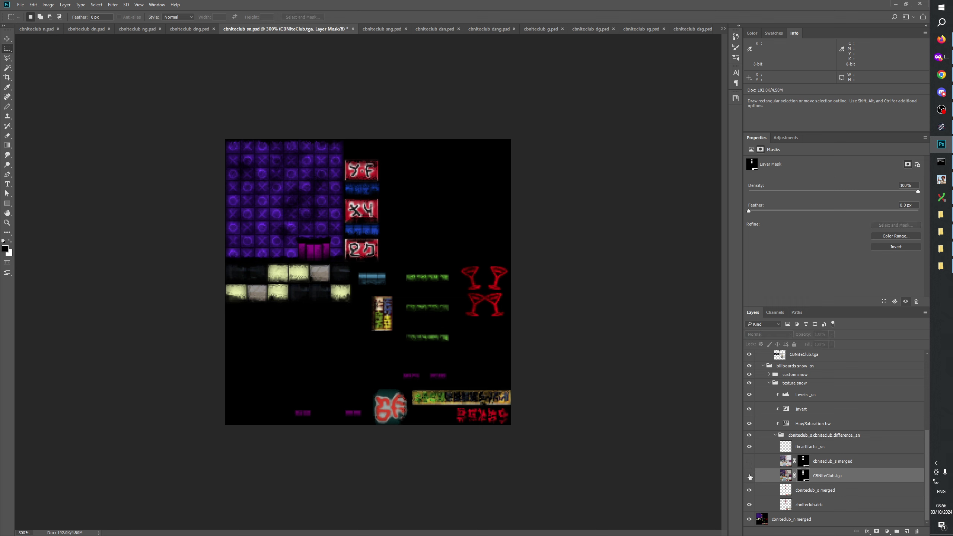
Make the masked CBNiteClub.tga and cbniteclub_s merged layers in the difference _sn group visible
{"action": "left_click", "coordinate": [830, 477]}
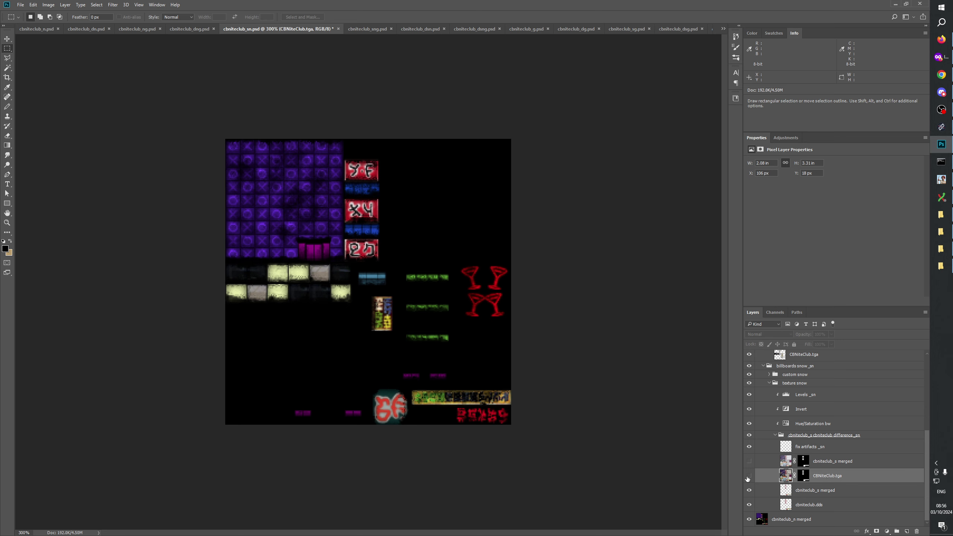
{"action": "left_click_drag", "start_coordinate": [749, 476], "coordinate": [749, 462]}
{"action": "left_click", "coordinate": [825, 463]}
{"action": "left_click", "coordinate": [828, 476]}
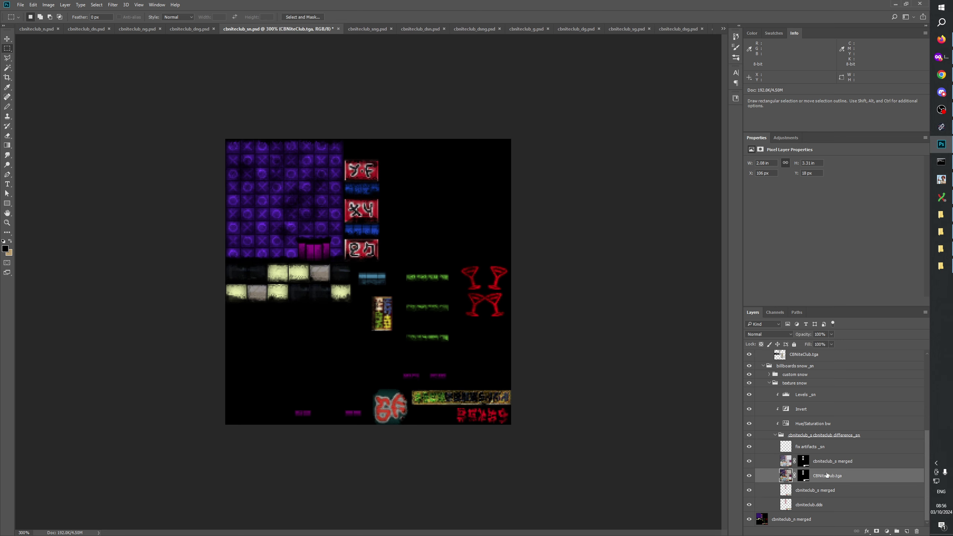
Check the blend modes of the unmasked cbniteclub_s merged and cbniteclub.dds layers at the base of the difference _sn group
{"action": "left_click", "coordinate": [826, 490]}
{"action": "left_click", "coordinate": [820, 505]}
{"action": "left_click", "coordinate": [826, 493]}
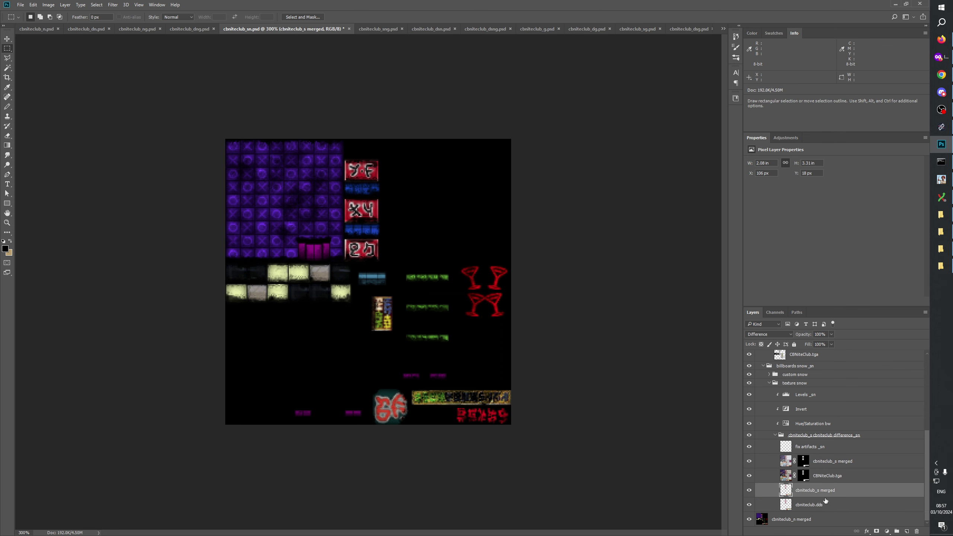
{"action": "left_click", "coordinate": [825, 502]}
{"action": "left_click", "coordinate": [823, 496]}
Examine the texture at 500% zoom, comparing it with the cbniteclub_s cbniteclub difference _s group hidden and shown
{"action": "left_click", "coordinate": [7, 223]}
{"action": "left_click_drag", "start_coordinate": [245, 143], "coordinate": [512, 412]}
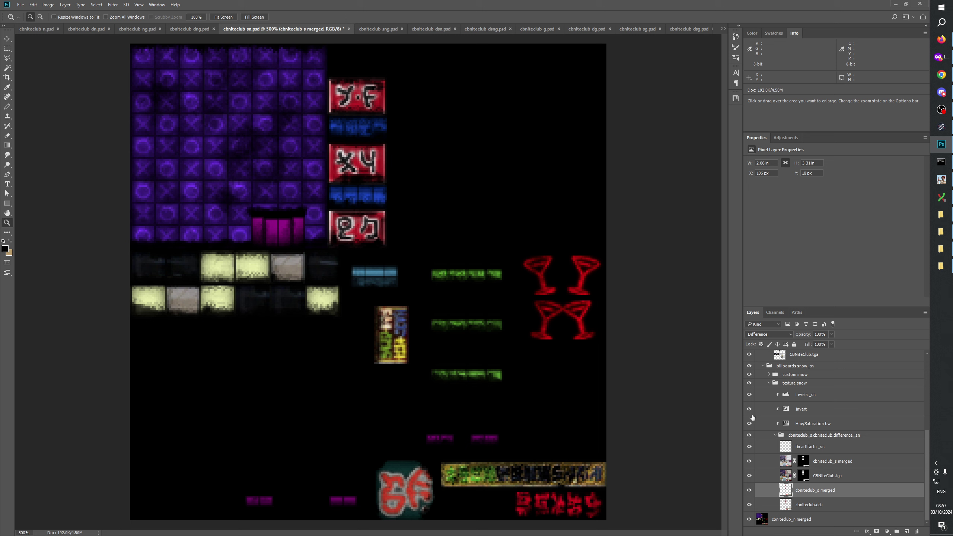
{"action": "scroll", "coordinate": [752, 416], "scroll_direction": "up", "scroll_amount": 3}
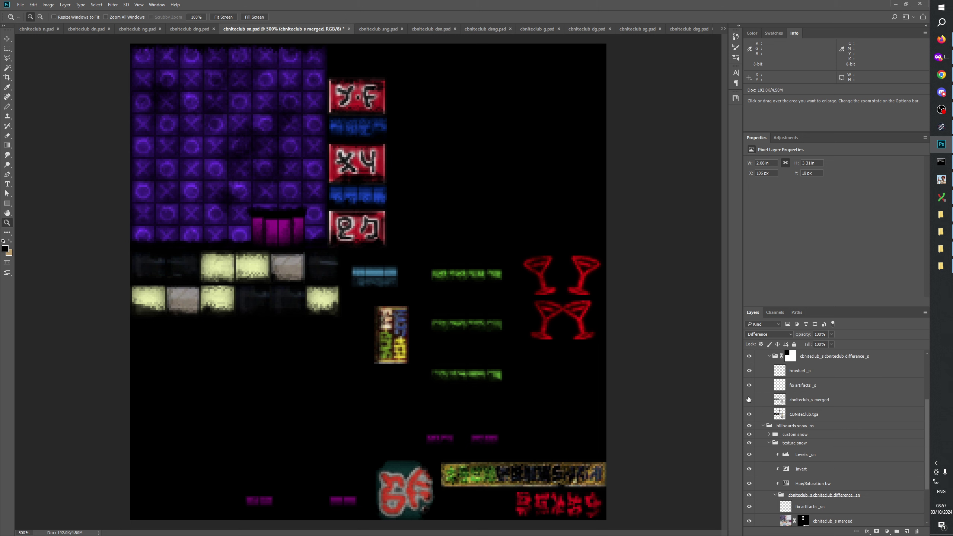
{"action": "scroll", "coordinate": [750, 401], "scroll_direction": "up", "scroll_amount": 2}
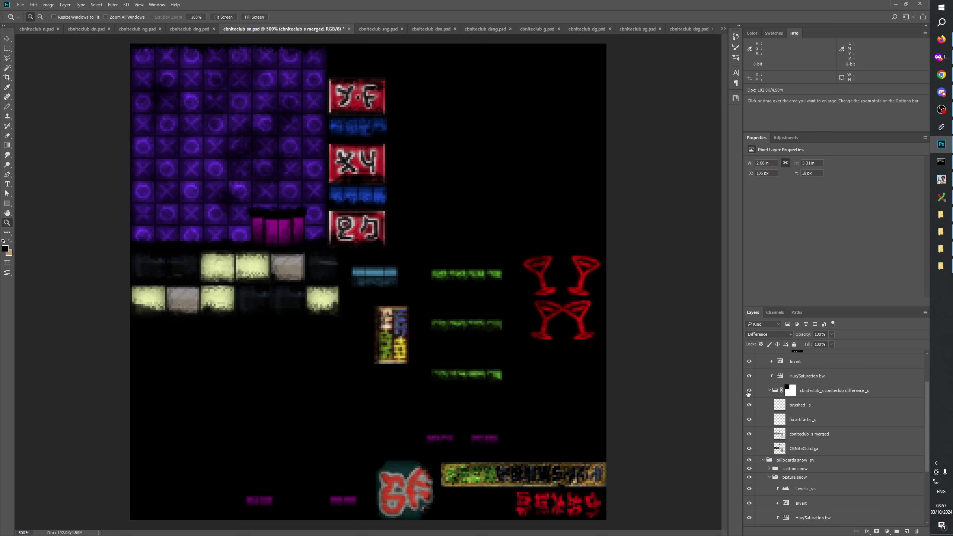
{"action": "left_click", "coordinate": [748, 390]}
{"action": "left_click", "coordinate": [748, 390]}
{"action": "left_click", "coordinate": [748, 390]}
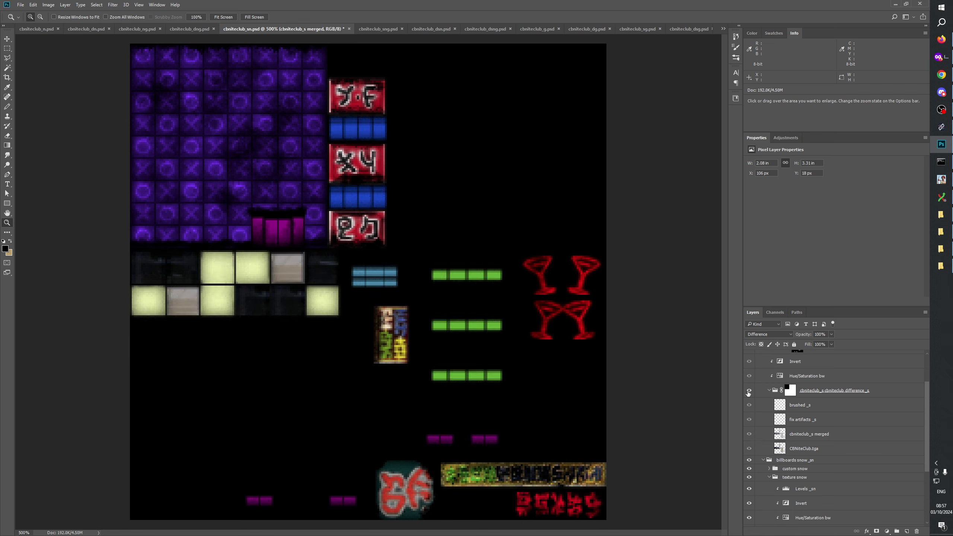
{"action": "left_click", "coordinate": [748, 391]}
{"action": "left_click", "coordinate": [748, 391]}
{"action": "left_click", "coordinate": [749, 391]}
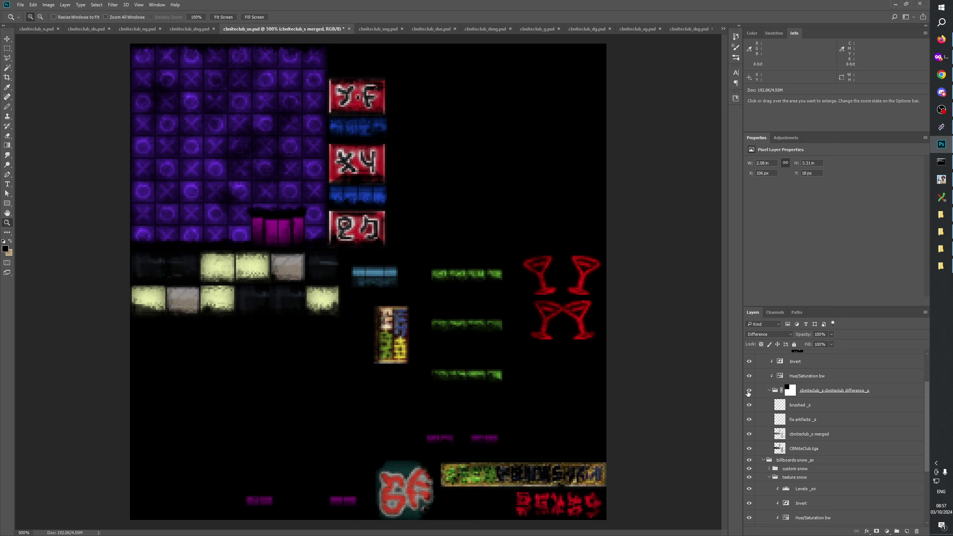
Compare the billboards with the masked cbniteclub_s merged and CBNiteClub.tga layers of the difference _sn group hidden and shown
{"action": "scroll", "coordinate": [765, 432], "scroll_direction": "down", "scroll_amount": 5}
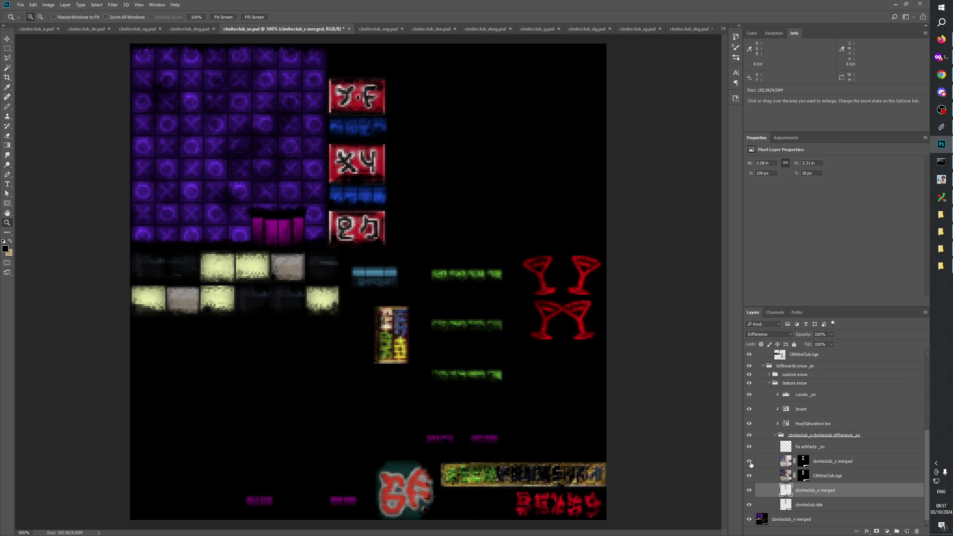
{"action": "mouse_move", "coordinate": [748, 461]}
{"action": "left_mouse_down"}
{"action": "mouse_move", "coordinate": [751, 480]}
{"action": "mouse_move", "coordinate": [751, 463]}
{"action": "left_mouse_up"}
{"action": "mouse_move", "coordinate": [752, 463]}
{"action": "left_mouse_down"}
{"action": "mouse_move", "coordinate": [751, 480]}
{"action": "mouse_move", "coordinate": [751, 463]}
{"action": "left_mouse_up"}
{"action": "left_click", "coordinate": [751, 464]}
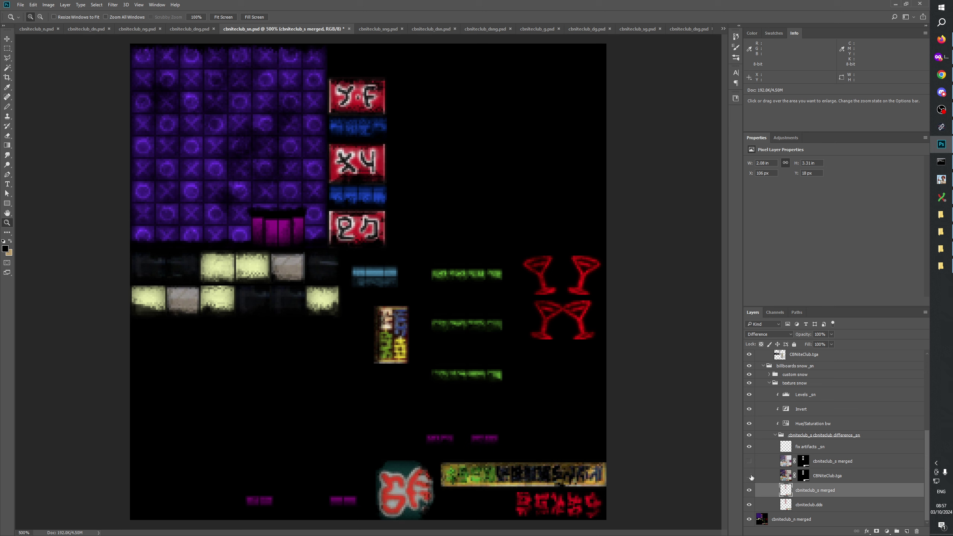
{"action": "left_click", "coordinate": [749, 462]}
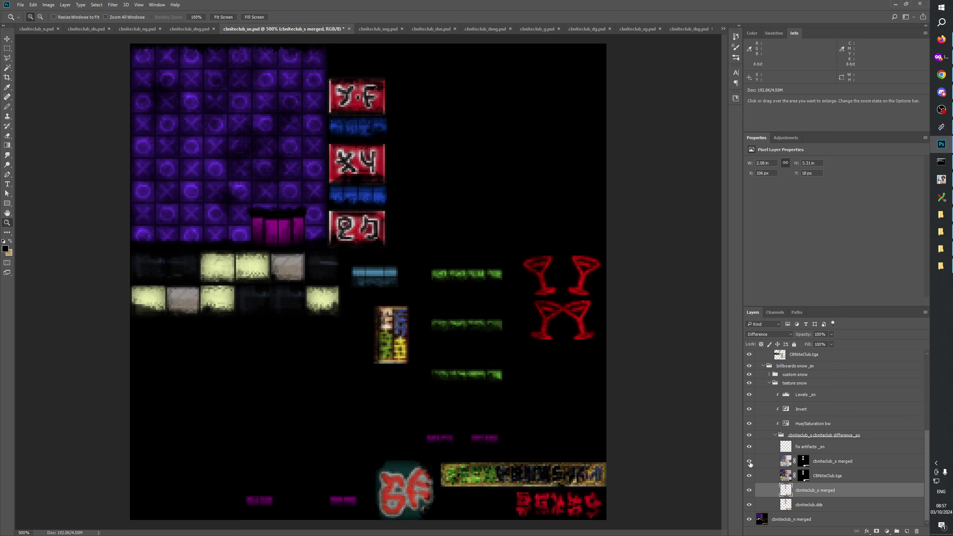
{"action": "left_click_drag", "start_coordinate": [750, 463], "coordinate": [750, 477]}
{"action": "left_click", "coordinate": [749, 463]}
{"action": "left_click", "coordinate": [749, 475]}
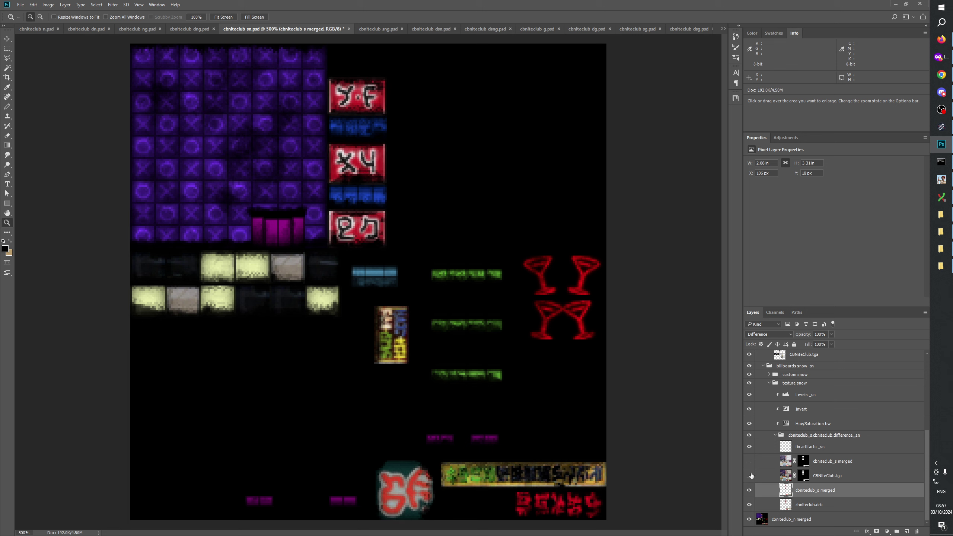
{"action": "left_click", "coordinate": [749, 461]}
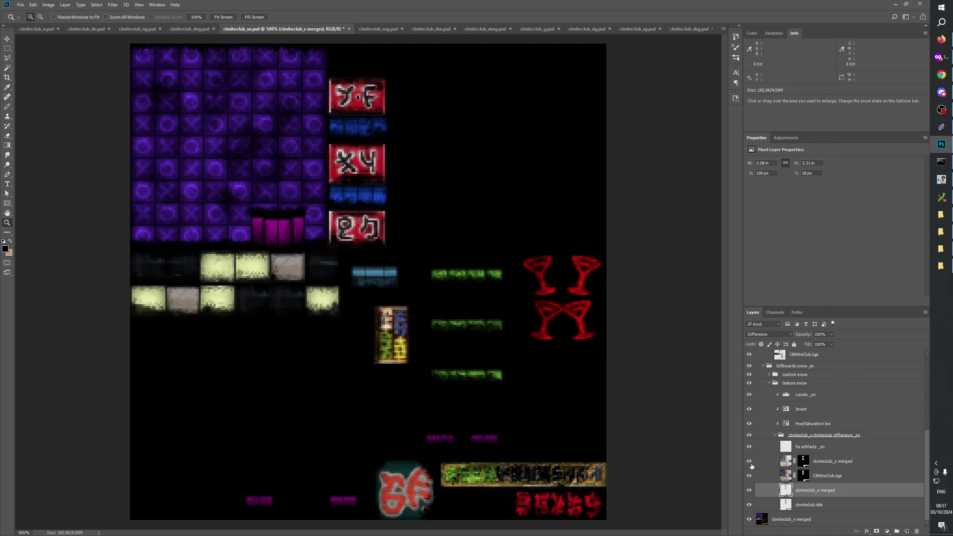
Check the blend modes of the masked cbniteclub_s merged and CBNiteClub.tga layers, and select both together
{"action": "left_click", "coordinate": [820, 464]}
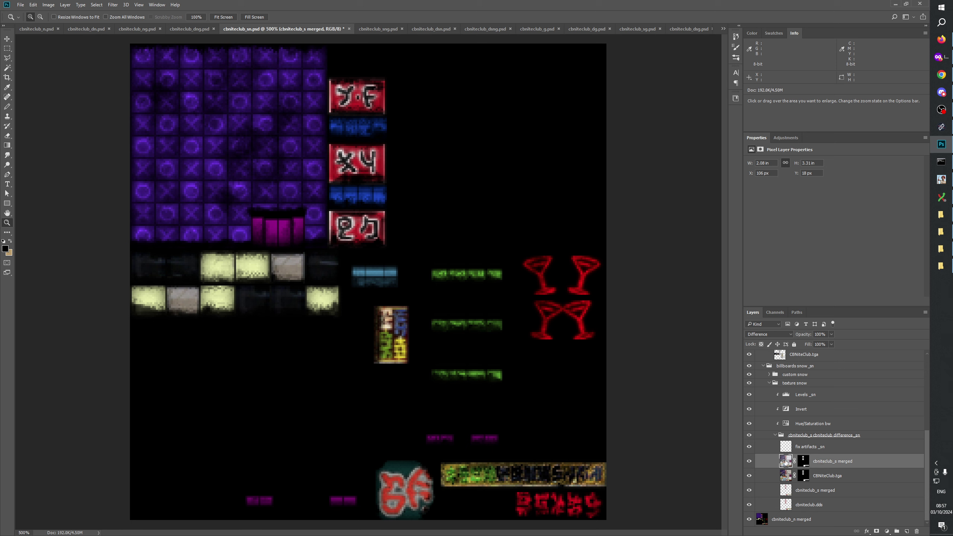
{"action": "left_click", "coordinate": [759, 336]}
{"action": "key", "text": "Escape"}
{"action": "left_click", "coordinate": [830, 474]}
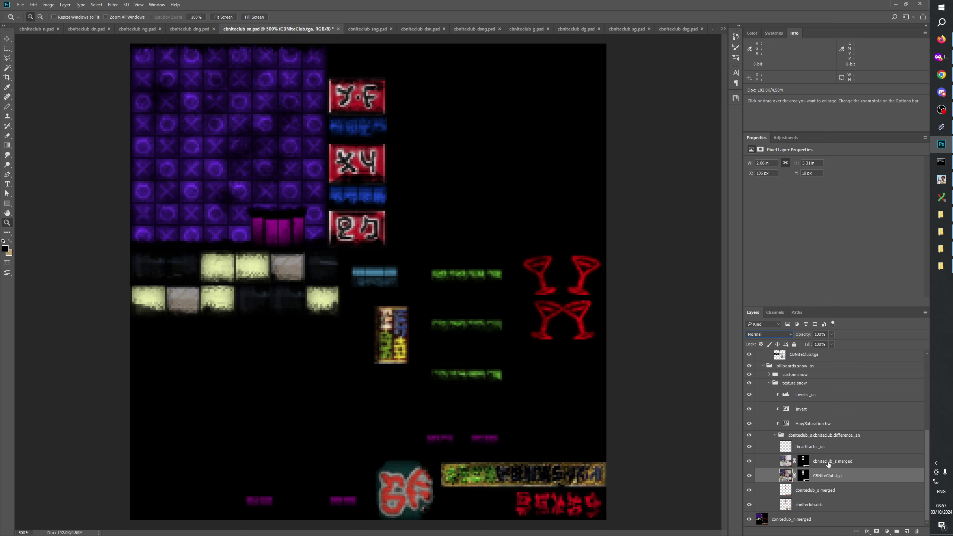
{"action": "left_click", "coordinate": [829, 466], "text": "ctrl"}
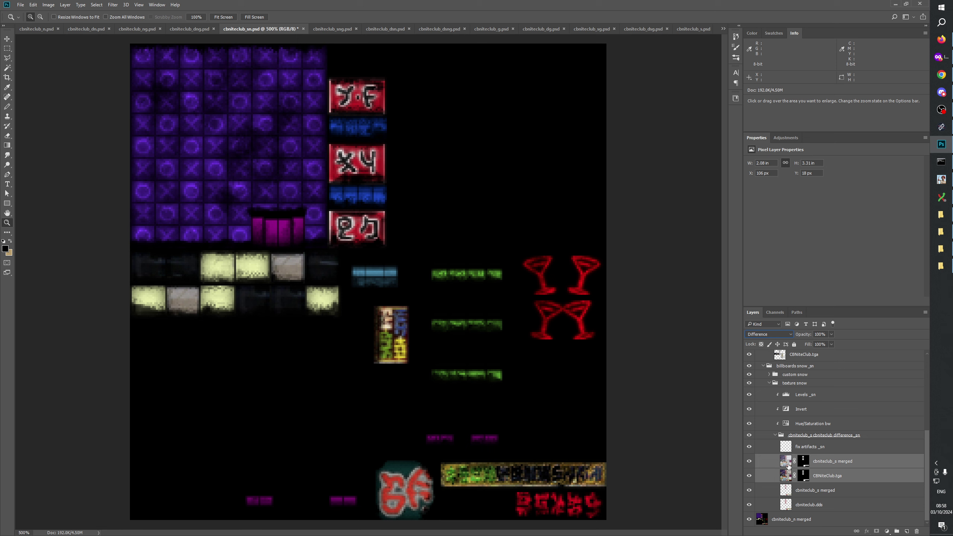
Copy the full snow texture from cbniteclub_s.psd and return to cbniteclub_sn.psd
{"action": "left_click", "coordinate": [695, 29]}
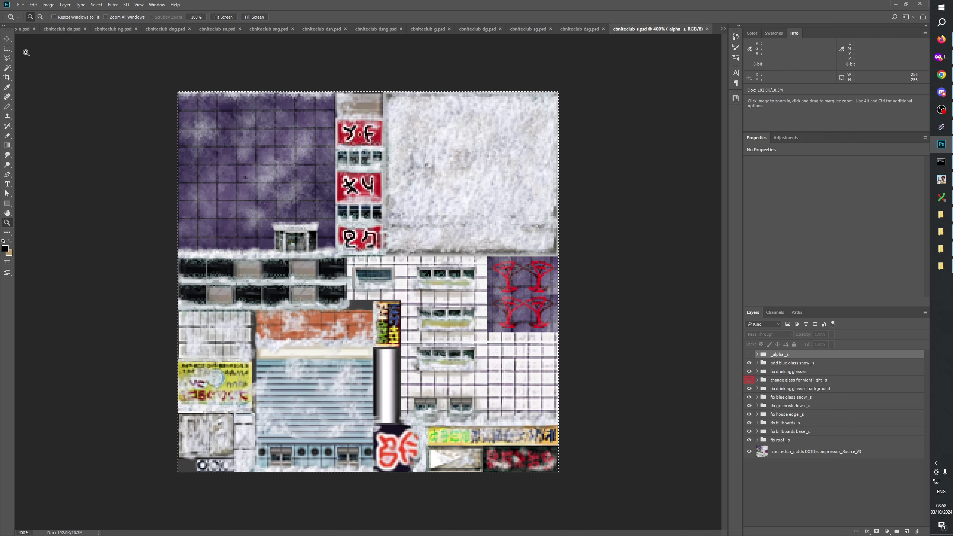
{"action": "key", "text": "m"}
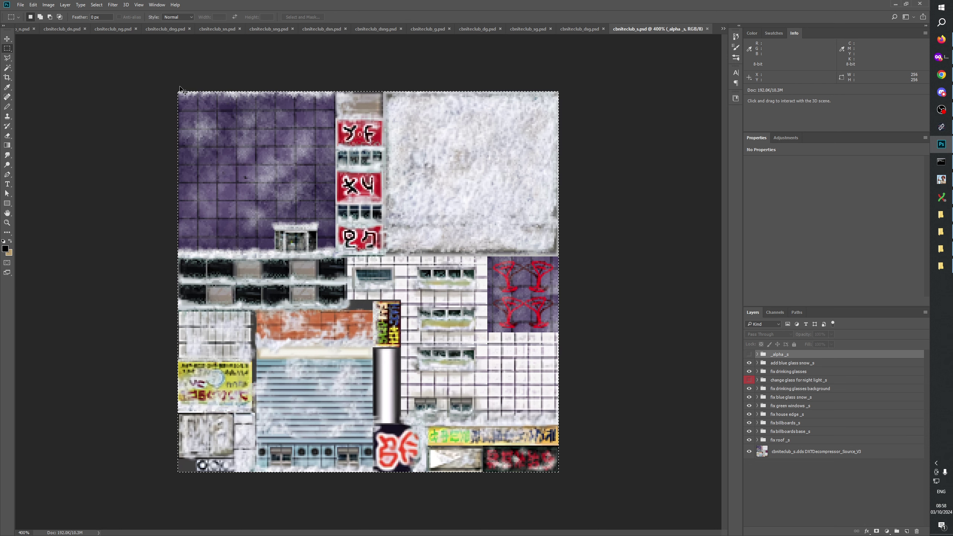
{"action": "left_click", "coordinate": [227, 30]}
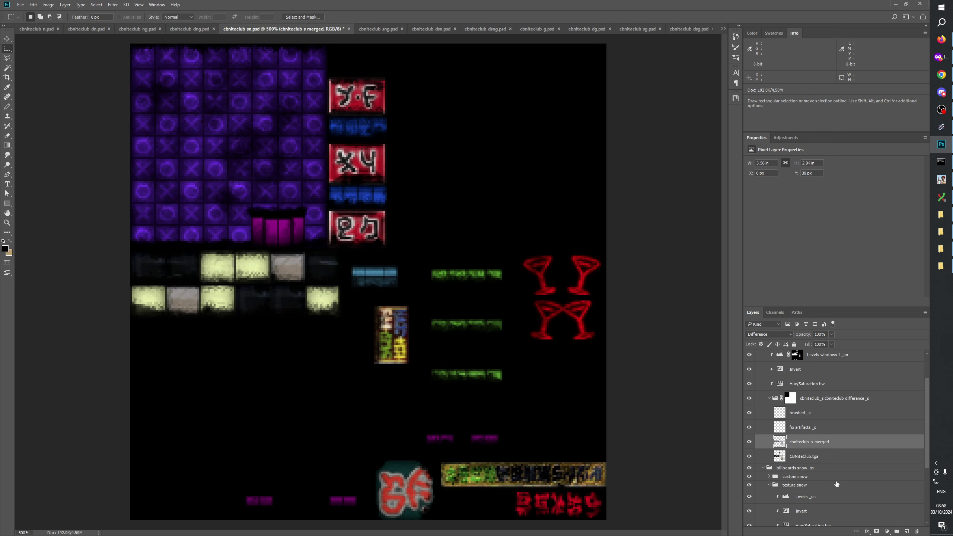
Add the copied snow texture as a new layer above the masked cbniteclub_s merged layer and merge it down, preserving the mask
{"action": "scroll", "coordinate": [836, 484], "scroll_direction": "down", "scroll_amount": 3}
{"action": "left_click", "coordinate": [833, 464]}
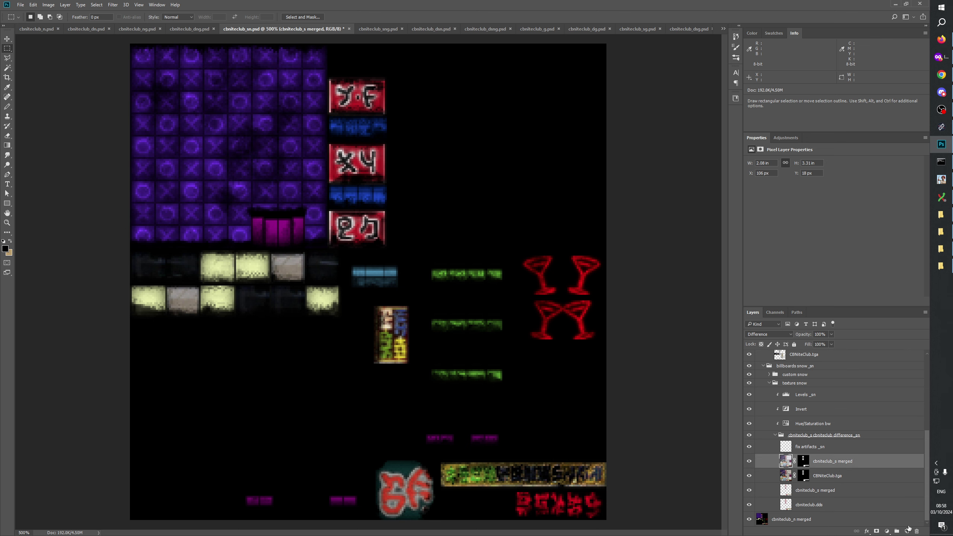
{"action": "left_click", "coordinate": [906, 530]}
{"action": "key", "text": "ctrl+alt+shift+e"}
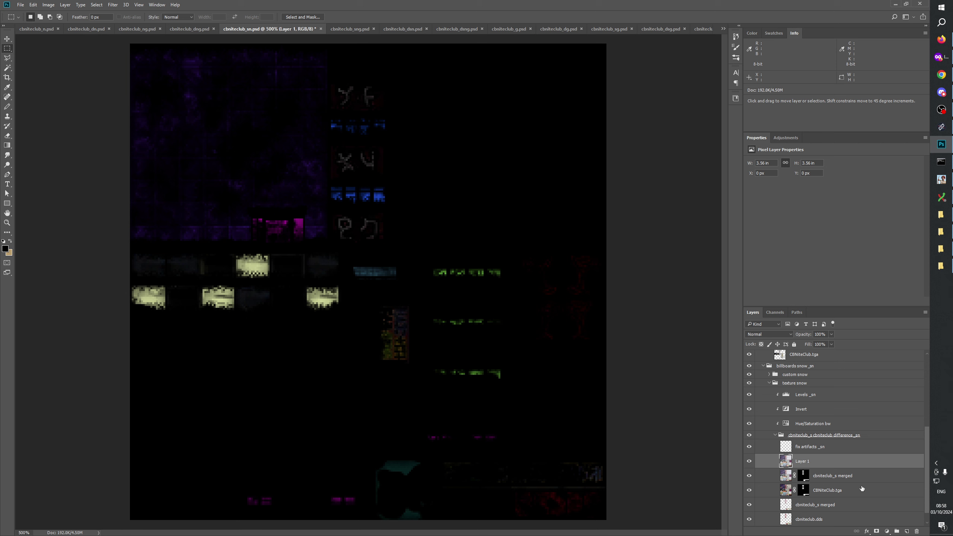
{"action": "key", "text": "ctrl+e"}
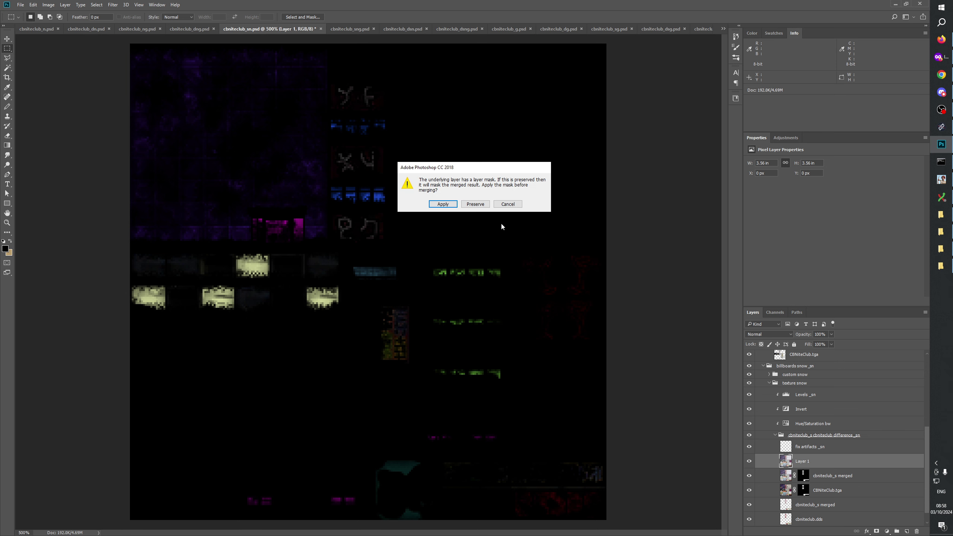
{"action": "left_click", "coordinate": [475, 204]}
{"action": "mouse_move", "coordinate": [749, 460]}
{"action": "left_mouse_down"}
{"action": "mouse_move", "coordinate": [749, 476]}
{"action": "mouse_move", "coordinate": [748, 462]}
{"action": "left_mouse_up"}
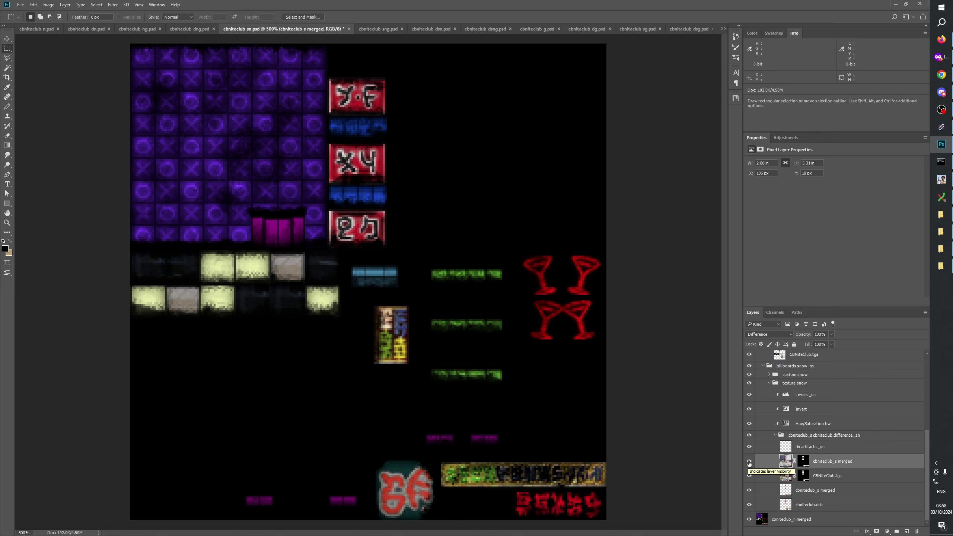
View cbniteclub_sg.psd at 400% zoom and compare its texture with the one in cbniteclub_s.psd
{"action": "left_click", "coordinate": [641, 30]}
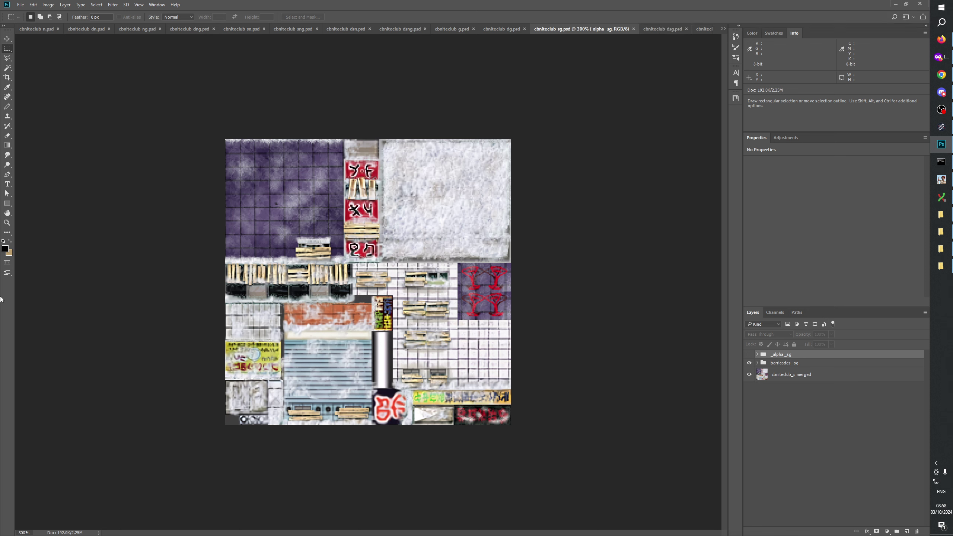
{"action": "left_click", "coordinate": [7, 222]}
{"action": "left_click", "coordinate": [434, 391]}
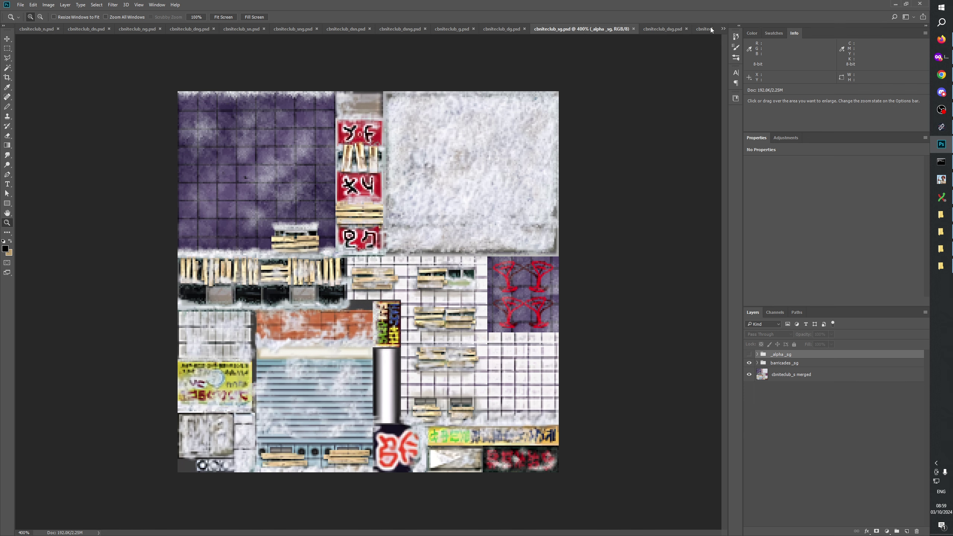
{"action": "left_click", "coordinate": [723, 30]}
{"action": "left_click", "coordinate": [748, 127]}
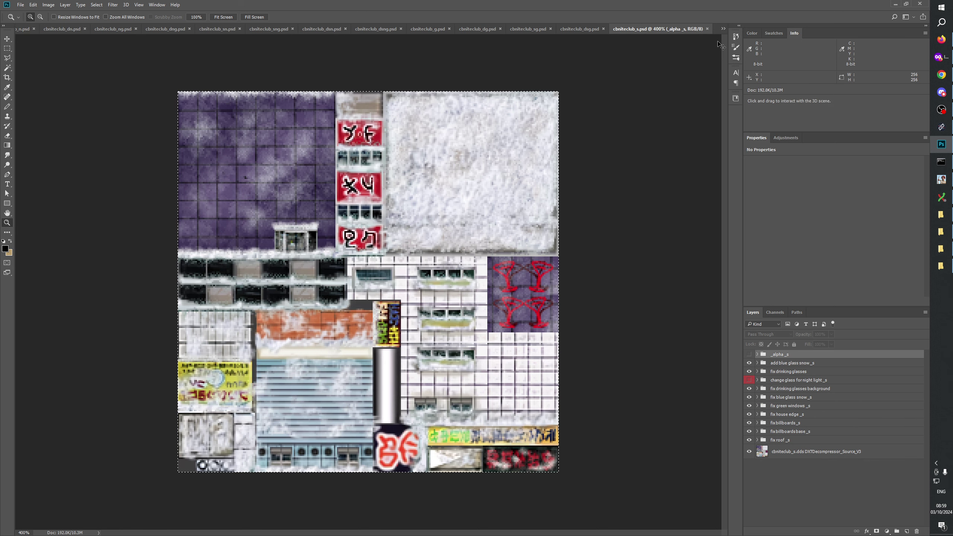
Back in cbniteclub_sn.psd, add the cbniteclub_s texture again above the masked cbniteclub_s merged layer and merge it down, preserving the mask
{"action": "left_click", "coordinate": [723, 28]}
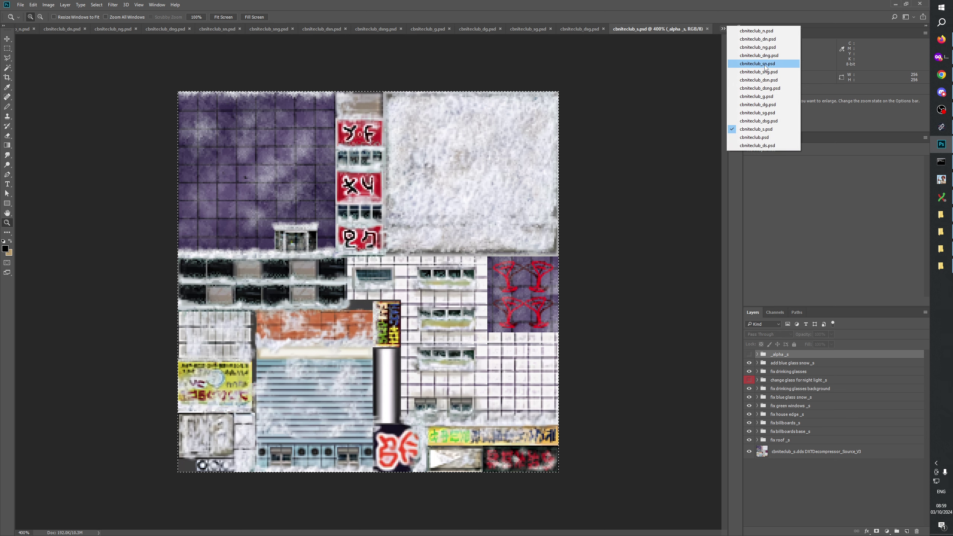
{"action": "left_click", "coordinate": [749, 63]}
{"action": "scroll", "coordinate": [806, 495], "scroll_direction": "down", "scroll_amount": 3}
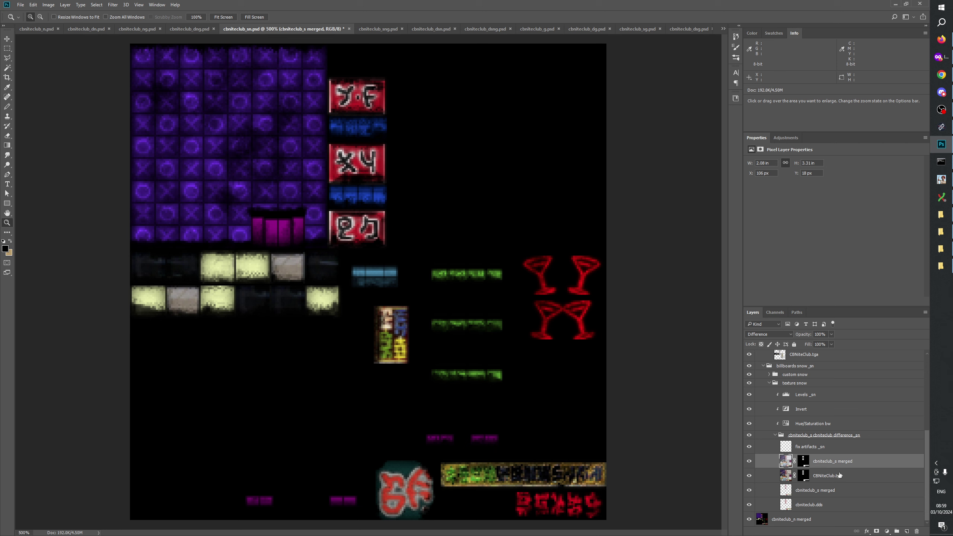
{"action": "key", "text": "ctrl+shift+alt+e"}
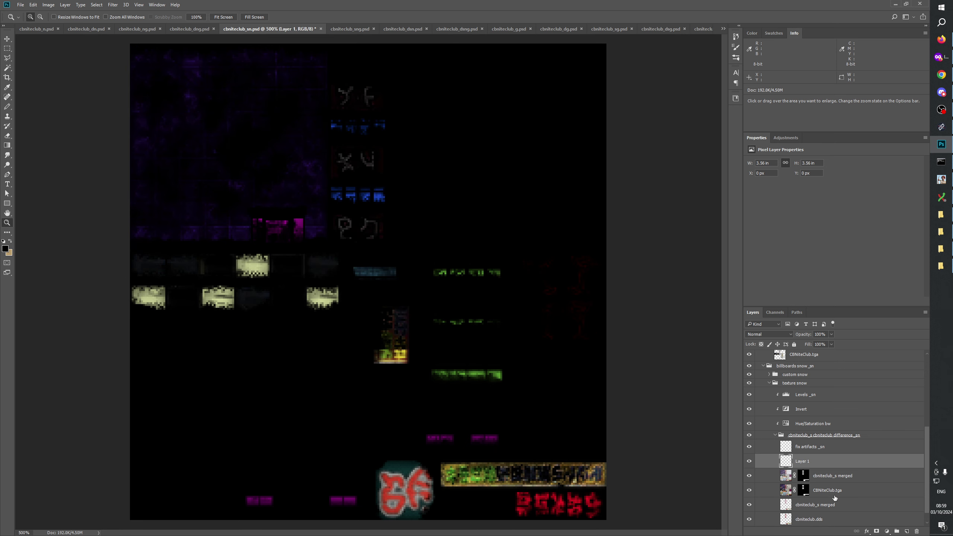
{"action": "key", "text": "ctrl+e"}
{"action": "left_click", "coordinate": [475, 204]}
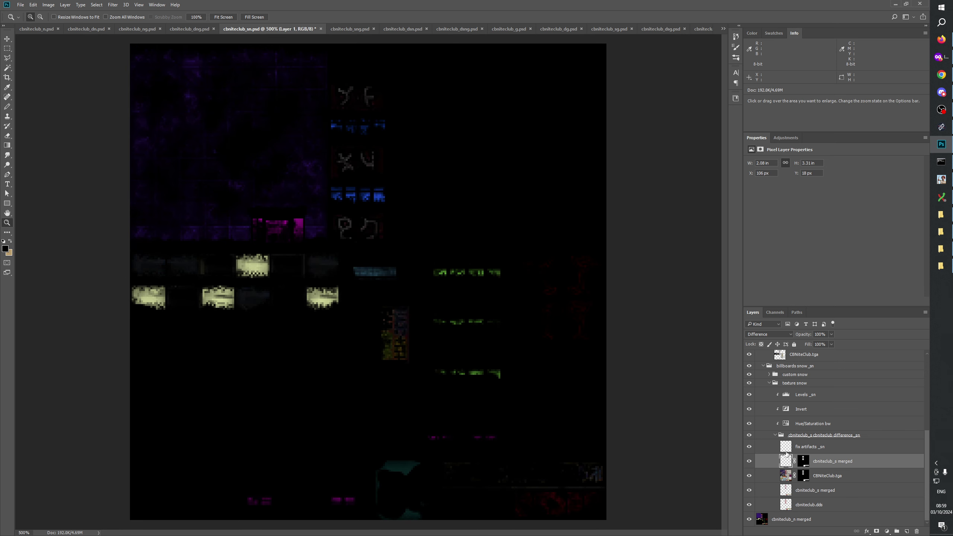
Compare the billboards with the updated masked cbniteclub_s merged layer hidden and shown
{"action": "left_click", "coordinate": [749, 461]}
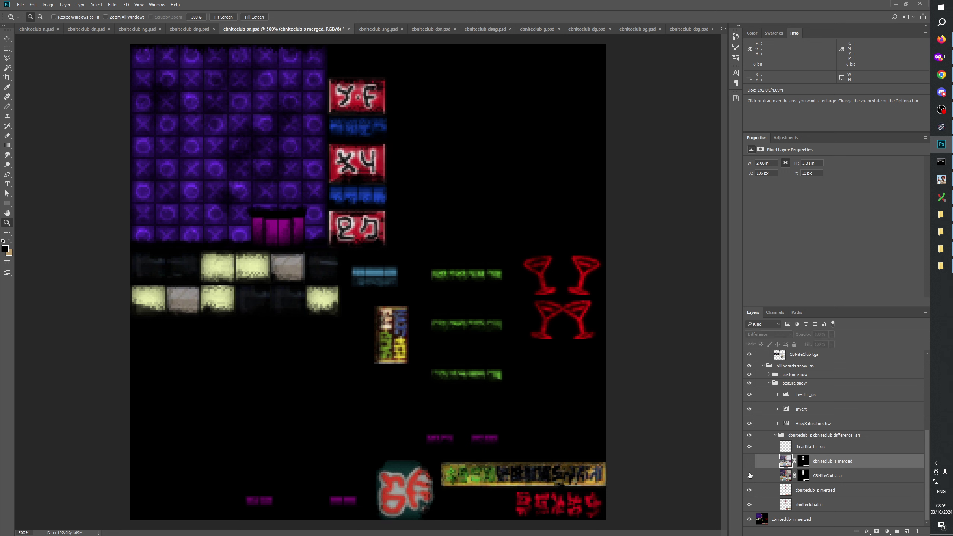
{"action": "left_click", "coordinate": [749, 461]}
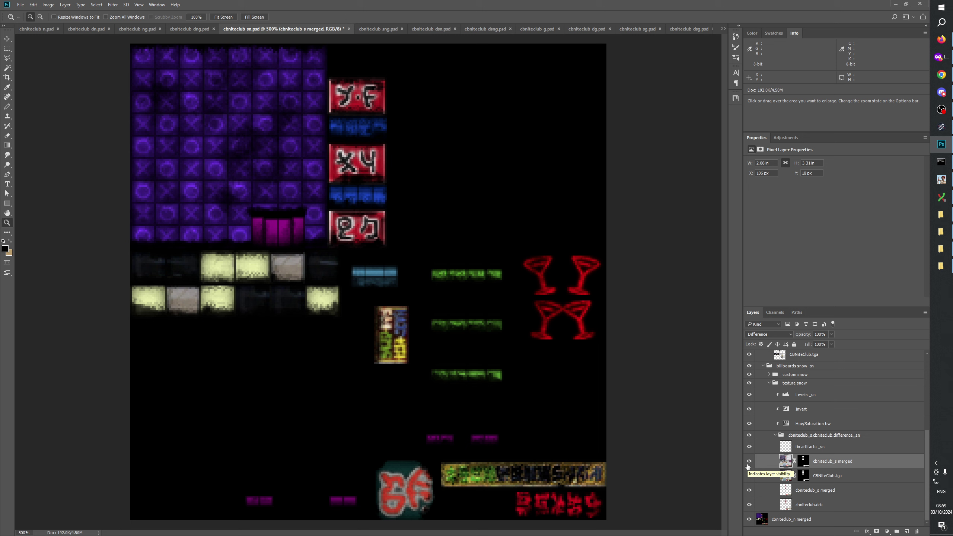
{"action": "left_click", "coordinate": [749, 461]}
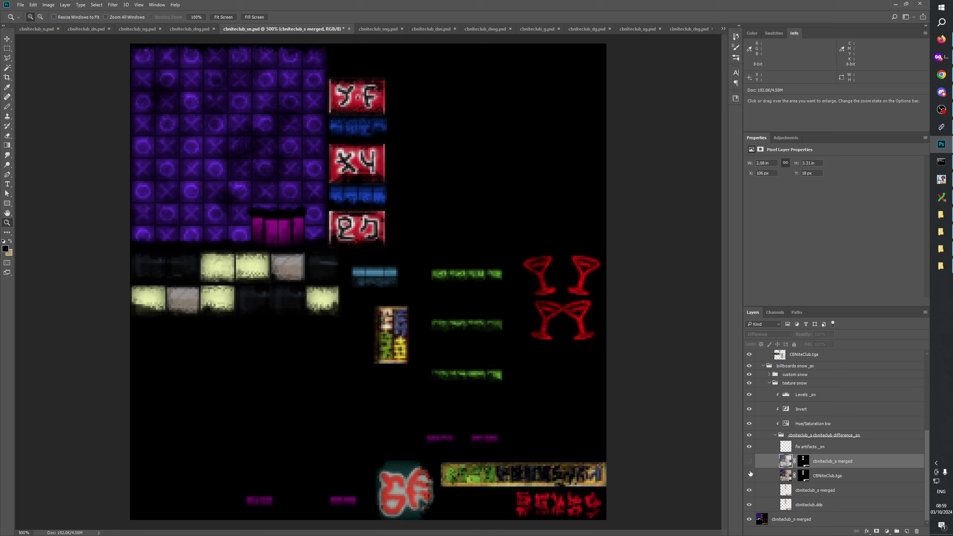
{"action": "left_click", "coordinate": [749, 461]}
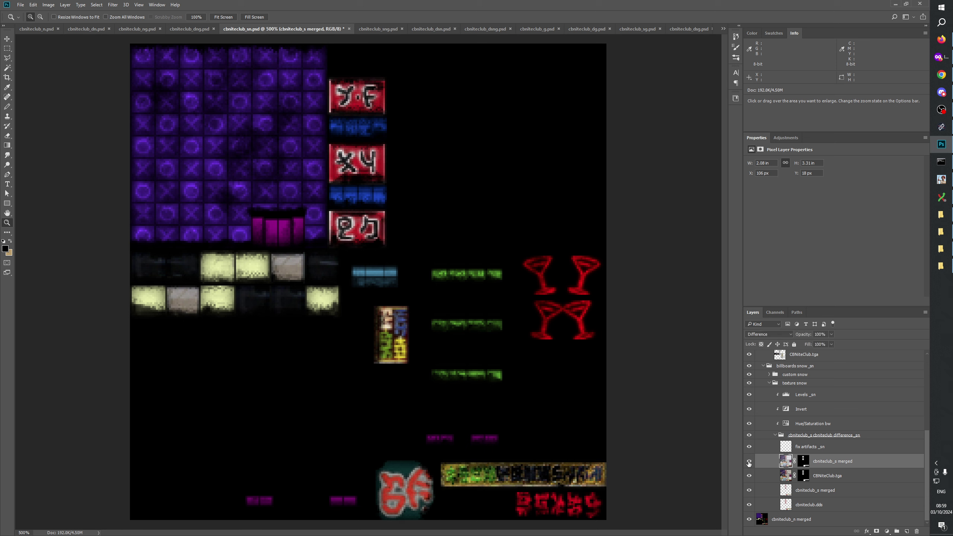
{"action": "left_click", "coordinate": [749, 462]}
{"action": "left_click", "coordinate": [749, 461]}
{"action": "left_click", "coordinate": [749, 461]}
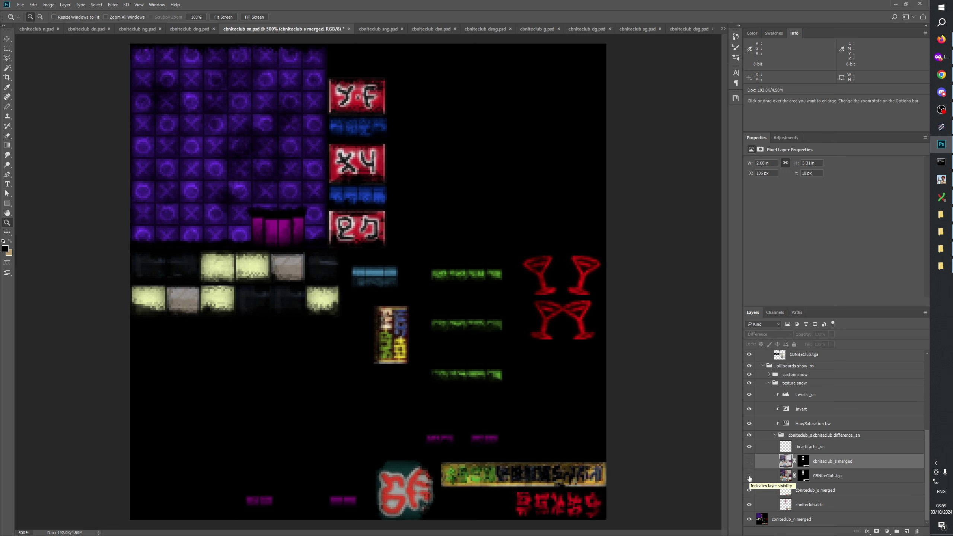
Show the masked cbniteclub_s merged layer again, then duplicate the four texture-snow difference layers and move the copies to the top of the layer stack
{"action": "left_click", "coordinate": [748, 461]}
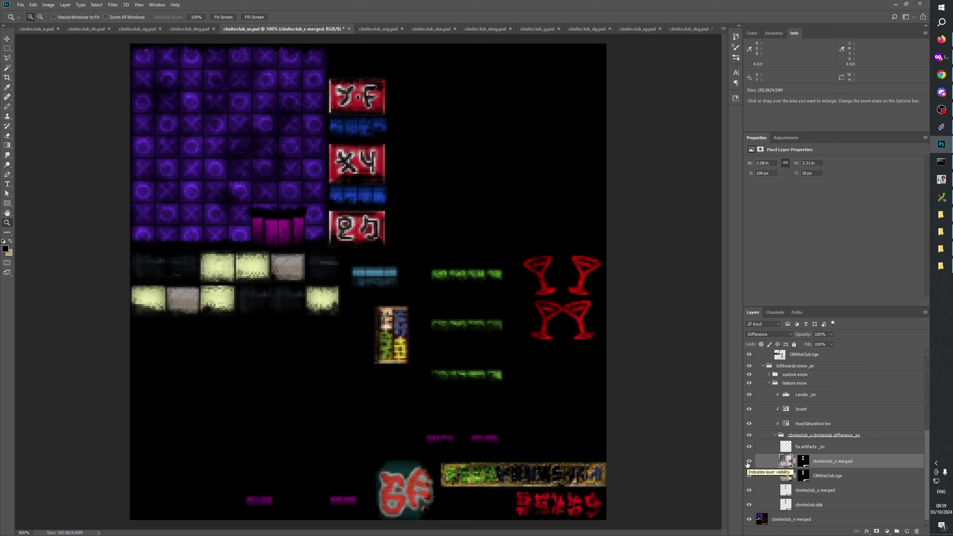
{"action": "left_click", "coordinate": [837, 490]}
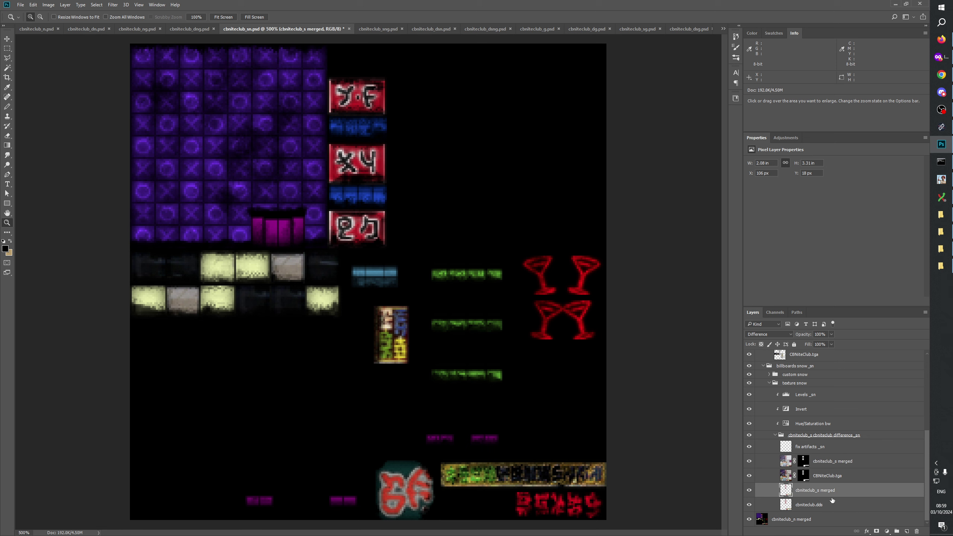
{"action": "left_click", "coordinate": [831, 464]}
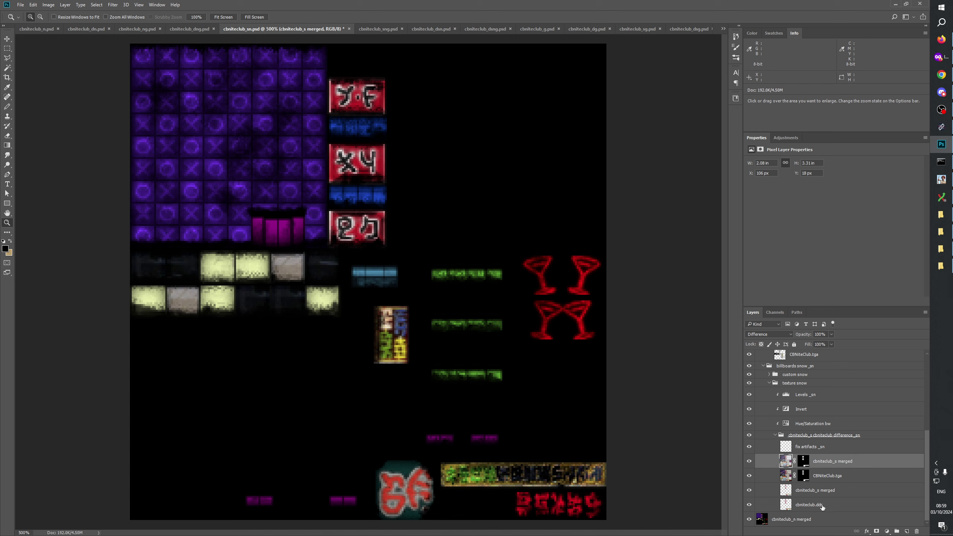
{"action": "left_click", "coordinate": [829, 503], "text": "shift"}
{"action": "key", "text": "ctrl+j"}
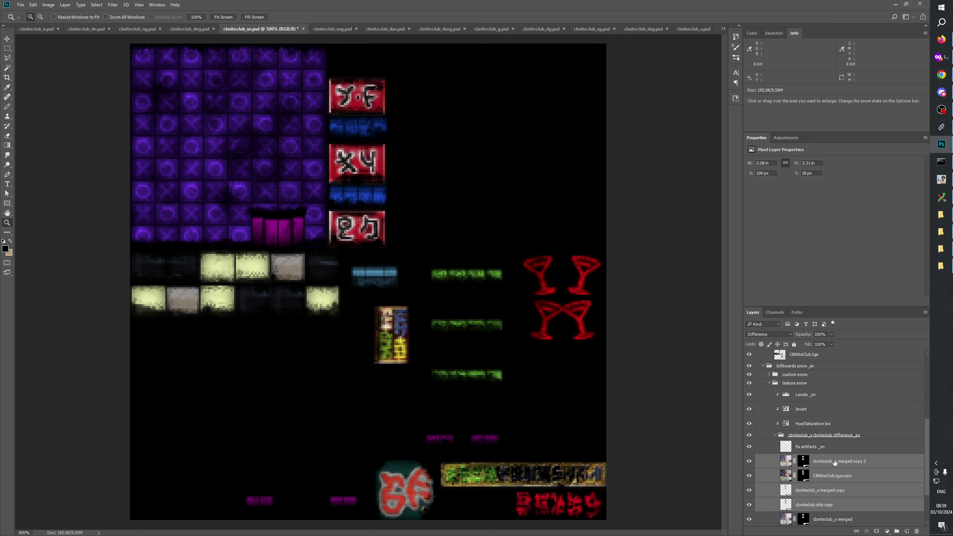
{"action": "left_click_drag", "start_coordinate": [843, 472], "coordinate": [810, 353]}
Set the blend mode of the duplicated CBNiteClub.tga and both cbniteclub_s merged copies to Normal
{"action": "left_click", "coordinate": [780, 361]}
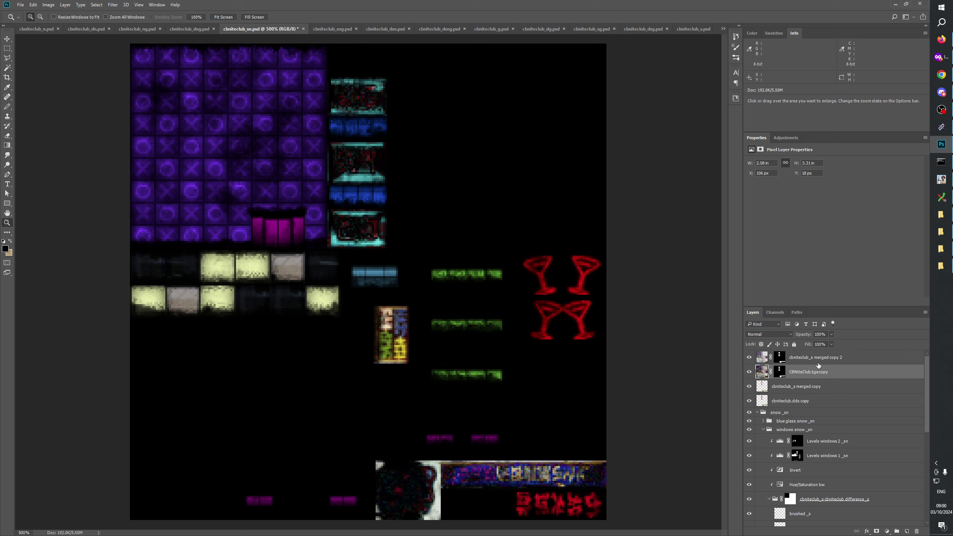
{"action": "left_click", "coordinate": [759, 333]}
{"action": "left_click", "coordinate": [757, 340]}
{"action": "left_click", "coordinate": [799, 386]}
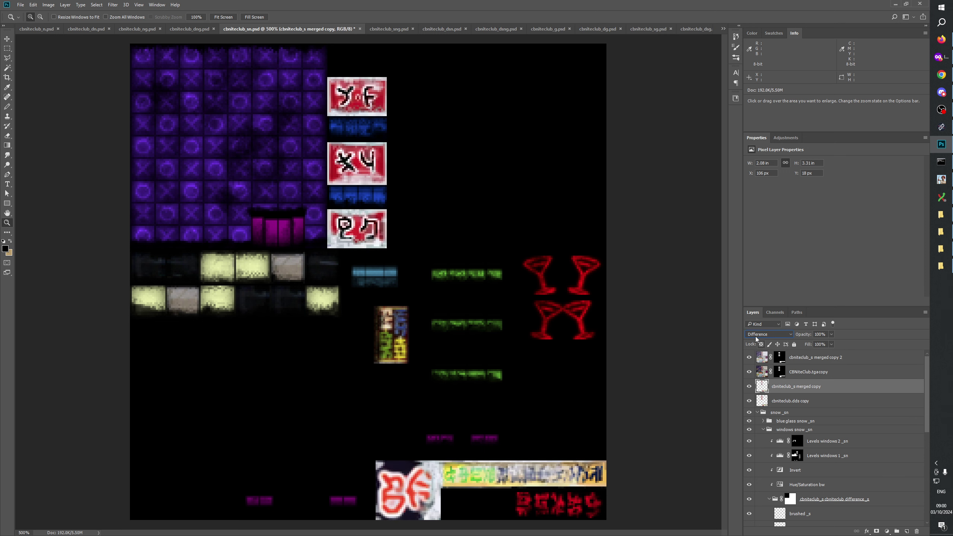
{"action": "left_click", "coordinate": [754, 336]}
{"action": "left_click", "coordinate": [814, 365]}
{"action": "left_click", "coordinate": [769, 363]}
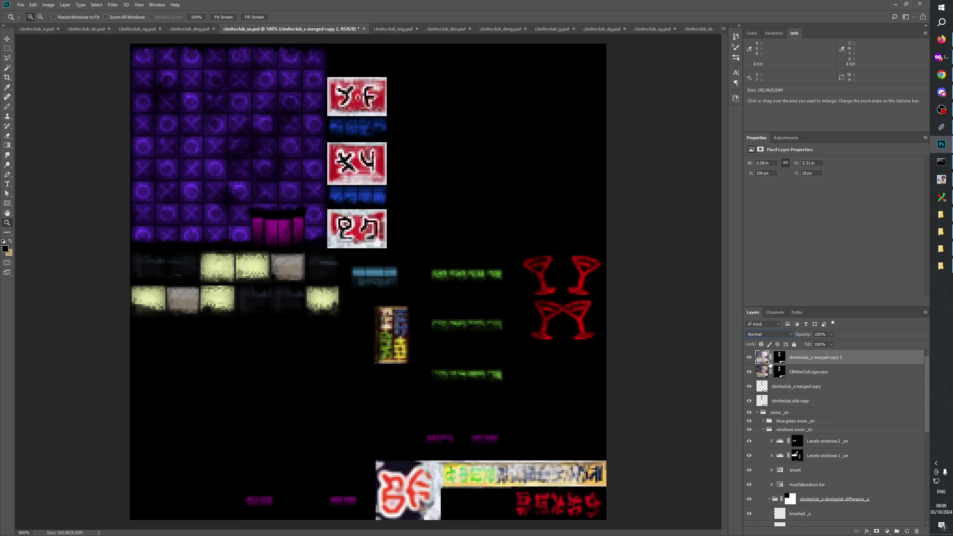
Move the cbniteclub_s merged copy above the CBNiteClub.tga copy and hide both cbniteclub_s merged copies
{"action": "left_click", "coordinate": [807, 387]}
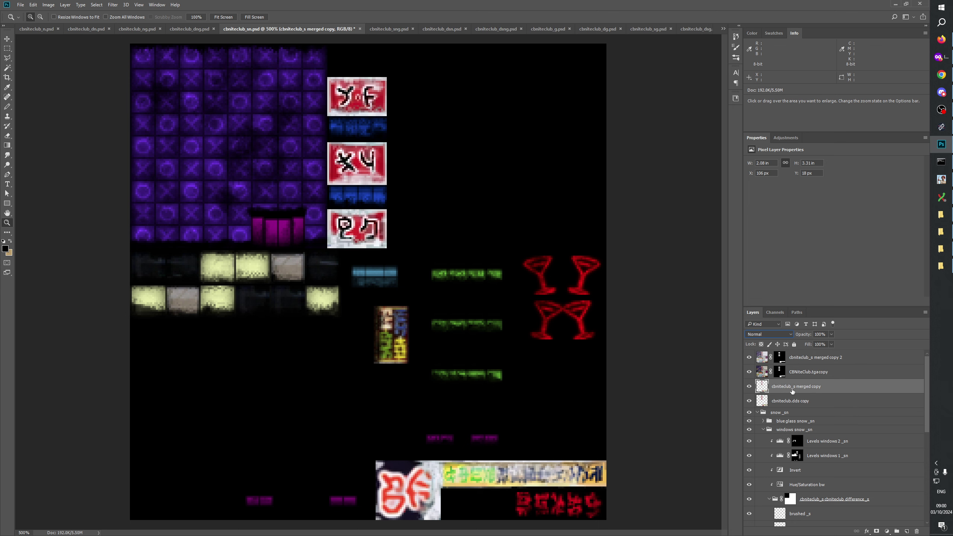
{"action": "left_click_drag", "start_coordinate": [792, 392], "coordinate": [797, 366]}
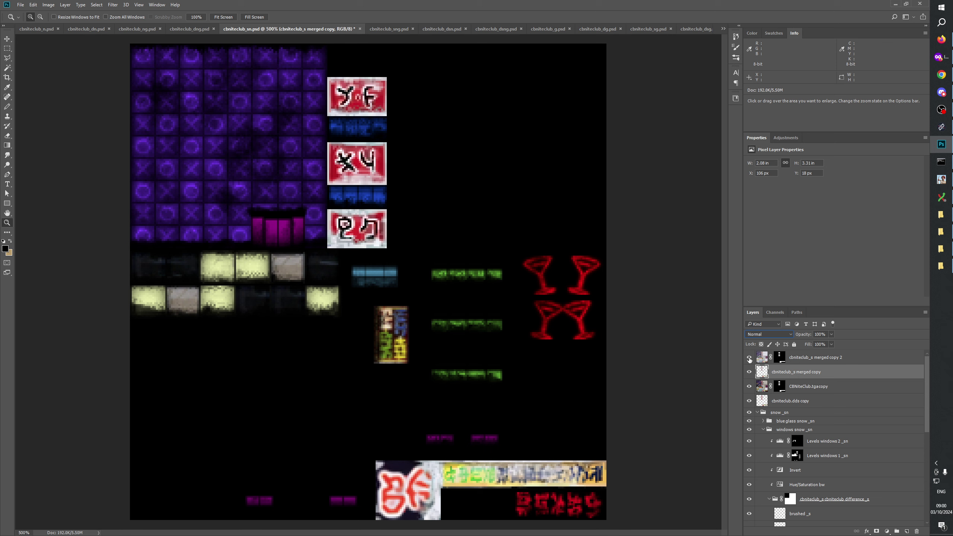
{"action": "left_click_drag", "start_coordinate": [749, 358], "coordinate": [749, 379]}
Compare the CBNiteClub.tga copy with the cbniteclub.dds copy on the billboards by repeatedly hiding and showing the CBNiteClub.tga copy
{"action": "left_click", "coordinate": [791, 388]}
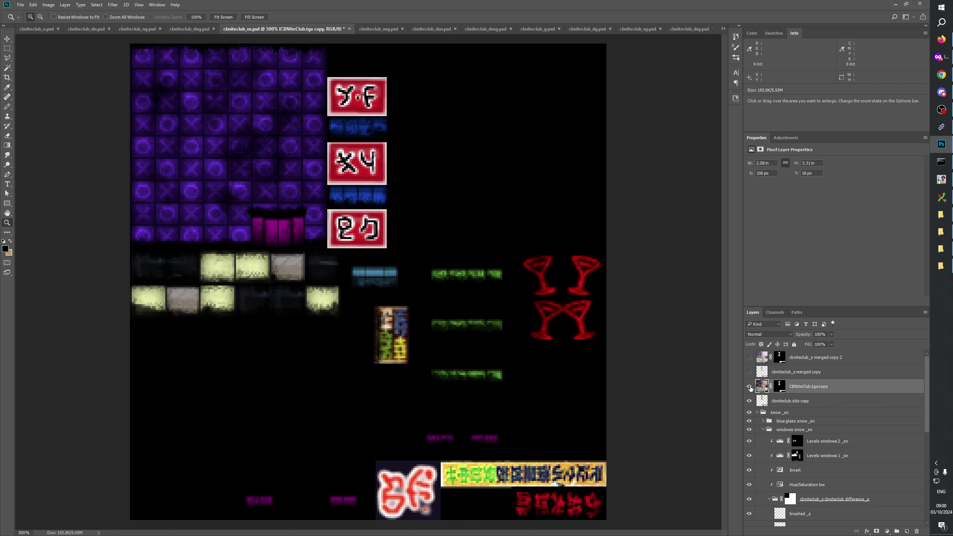
{"action": "left_click", "coordinate": [749, 387]}
{"action": "left_click", "coordinate": [749, 387]}
{"action": "left_click", "coordinate": [749, 387]}
{"action": "left_click", "coordinate": [749, 387]}
{"action": "left_click", "coordinate": [748, 388]}
{"action": "left_click", "coordinate": [749, 389]}
{"action": "left_click", "coordinate": [749, 389]}
{"action": "left_click", "coordinate": [748, 388]}
{"action": "left_click", "coordinate": [748, 388]}
{"action": "left_click", "coordinate": [748, 389]}
{"action": "left_click", "coordinate": [748, 389]}
{"action": "left_click", "coordinate": [748, 389]}
{"action": "left_click", "coordinate": [748, 389]}
{"action": "left_click", "coordinate": [748, 388]}
{"action": "left_click", "coordinate": [748, 388]}
{"action": "left_click", "coordinate": [749, 387]}
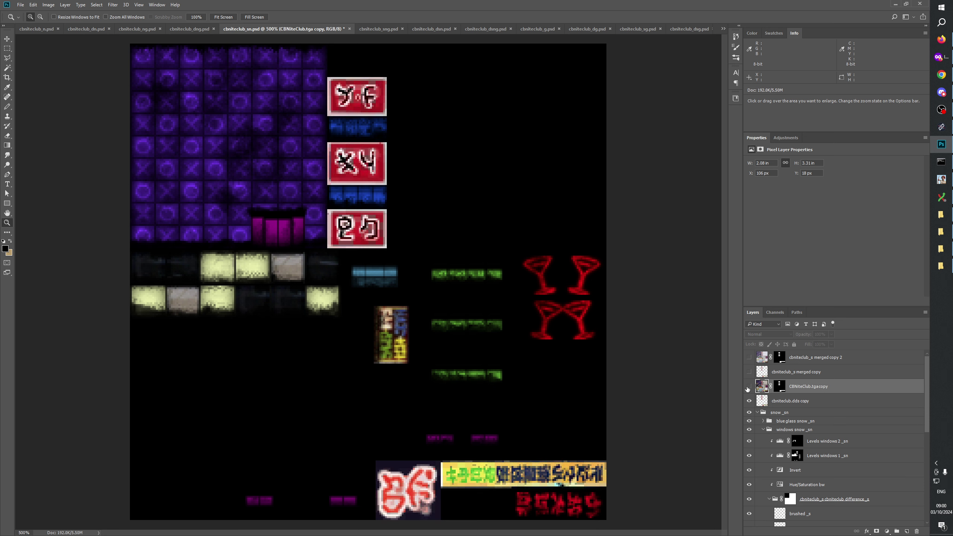
{"action": "left_click", "coordinate": [748, 388]}
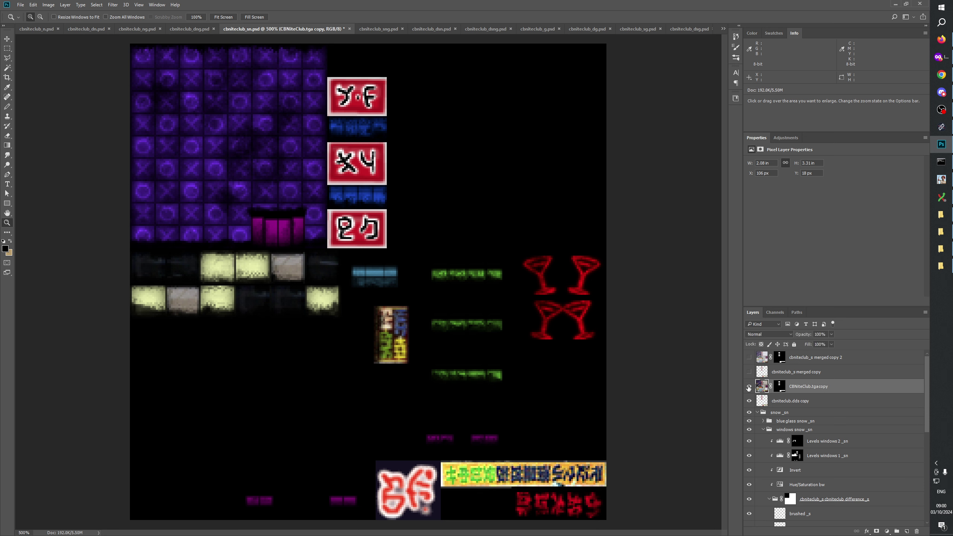
{"action": "left_click", "coordinate": [748, 388]}
{"action": "left_click", "coordinate": [748, 388]}
{"action": "left_click", "coordinate": [748, 388]}
{"action": "left_click", "coordinate": [749, 387]}
{"action": "left_click", "coordinate": [748, 388]}
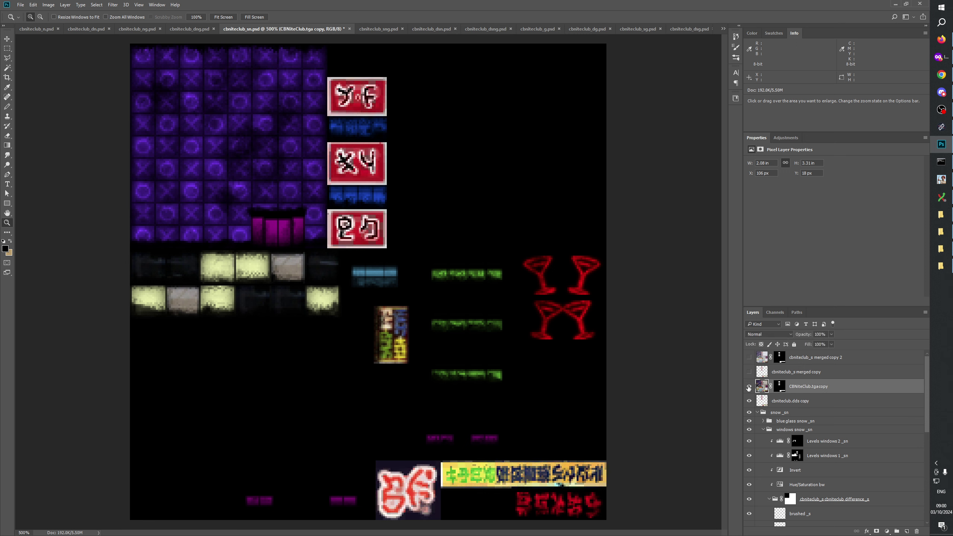
{"action": "left_click", "coordinate": [748, 388]}
{"action": "left_click", "coordinate": [748, 388]}
{"action": "left_click", "coordinate": [748, 388]}
{"action": "left_click", "coordinate": [748, 387]}
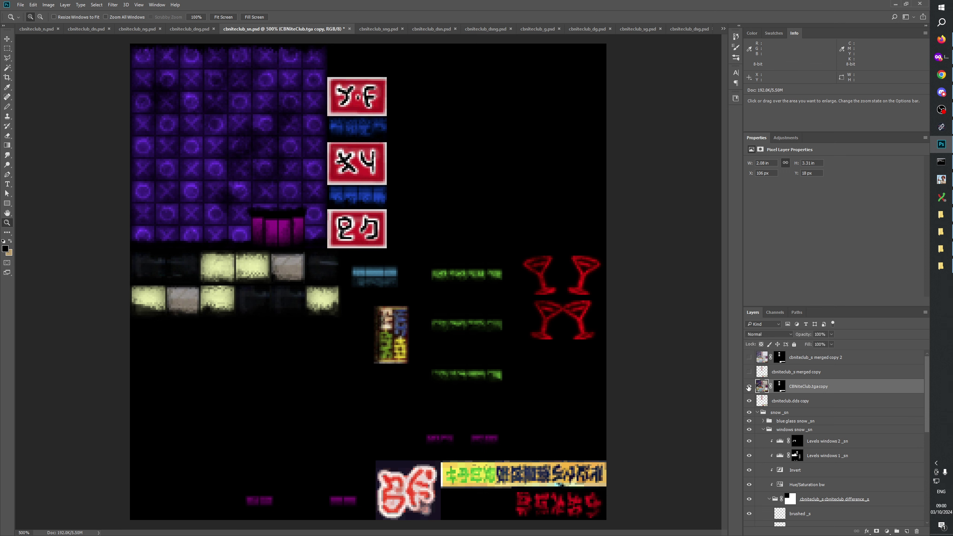
{"action": "left_click", "coordinate": [749, 388]}
{"action": "left_click", "coordinate": [748, 388]}
{"action": "left_click", "coordinate": [748, 388]}
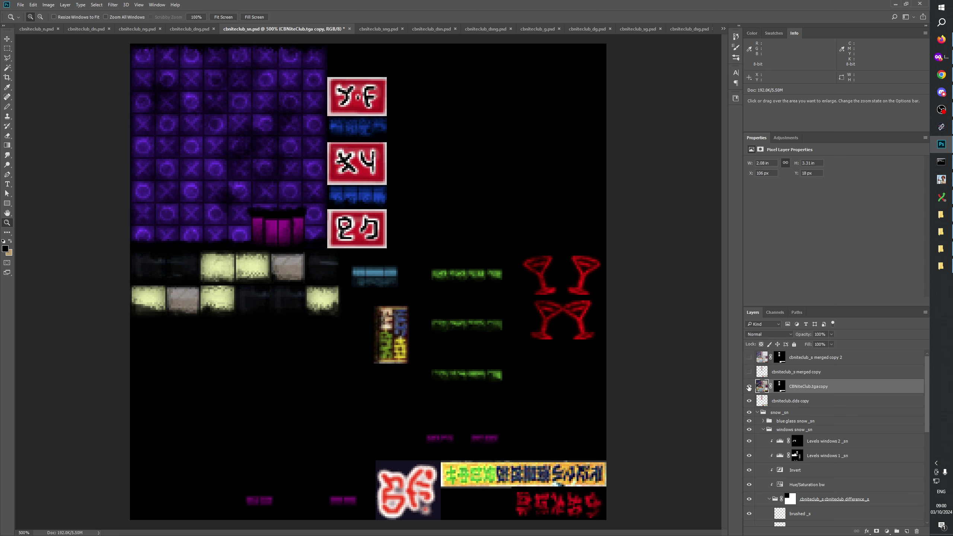
{"action": "left_click", "coordinate": [749, 388]}
{"action": "left_click", "coordinate": [749, 387]}
{"action": "left_click", "coordinate": [748, 388]}
{"action": "left_click", "coordinate": [748, 387]}
{"action": "left_click", "coordinate": [749, 388]}
{"action": "left_click", "coordinate": [748, 388]}
{"action": "left_click", "coordinate": [748, 388]}
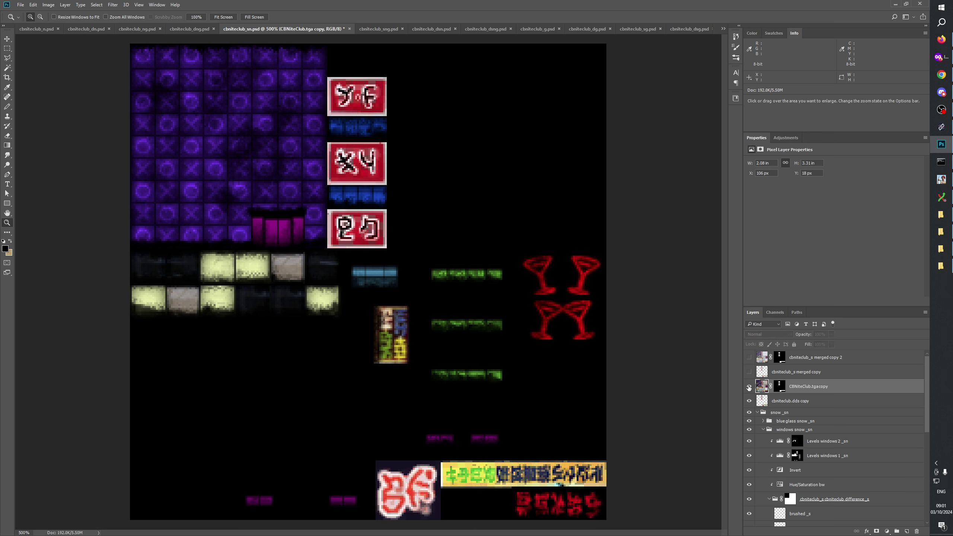
{"action": "left_click", "coordinate": [748, 388]}
{"action": "left_click", "coordinate": [748, 388]}
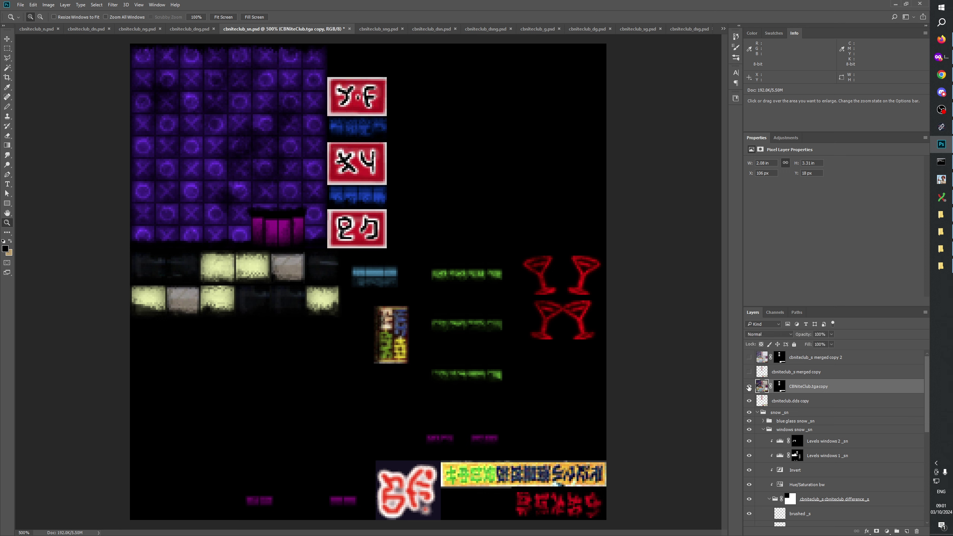
{"action": "left_click", "coordinate": [748, 388]}
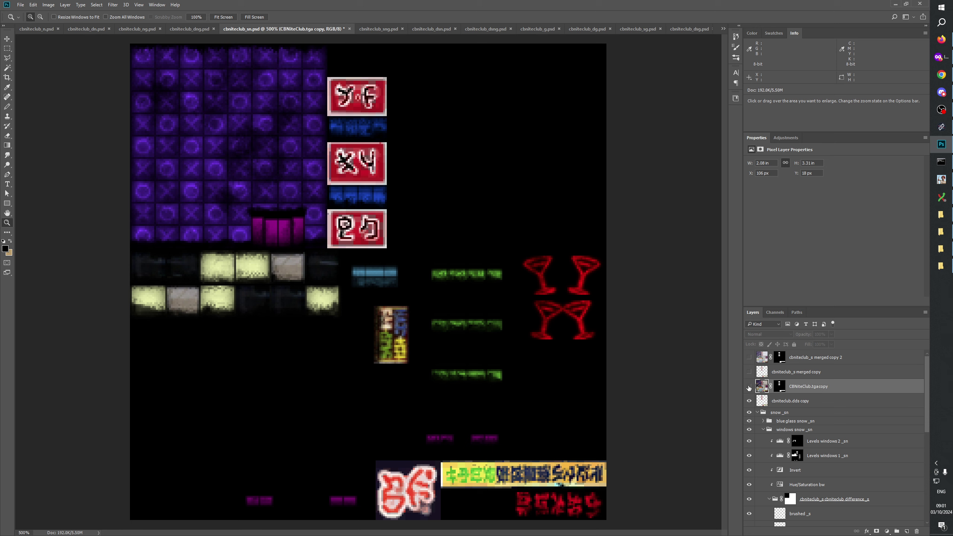
{"action": "left_click", "coordinate": [748, 388]}
{"action": "left_click", "coordinate": [748, 387]}
{"action": "left_click", "coordinate": [749, 388]}
{"action": "left_click", "coordinate": [749, 387]}
{"action": "left_click", "coordinate": [748, 388]}
{"action": "left_click", "coordinate": [748, 388]}
{"action": "left_click", "coordinate": [749, 387]}
{"action": "left_click", "coordinate": [748, 388]}
{"action": "left_click", "coordinate": [748, 386]}
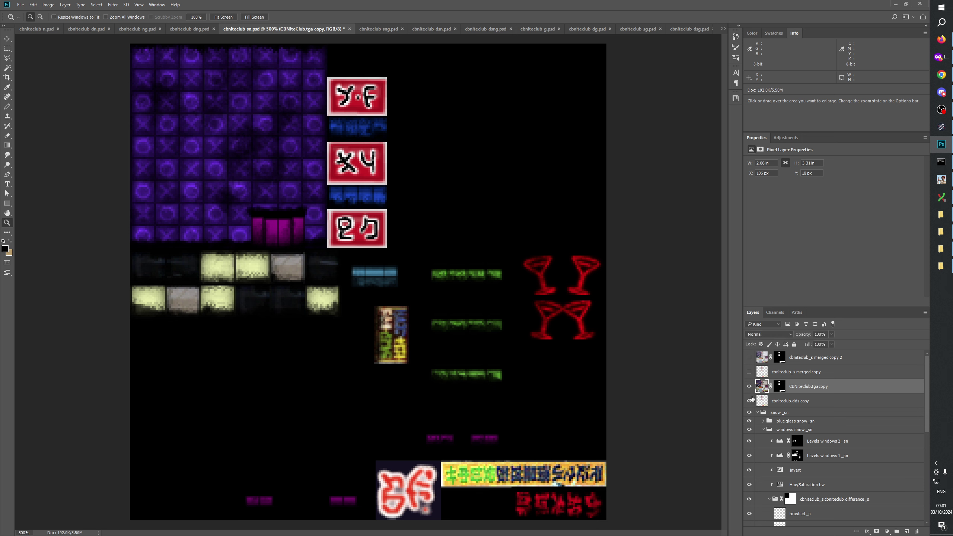
Hide the CBNiteClub.tga and cbniteclub.dds copies and check the billboards with the original masked cbniteclub_s merged layer hidden and shown
{"action": "left_click", "coordinate": [749, 387]}
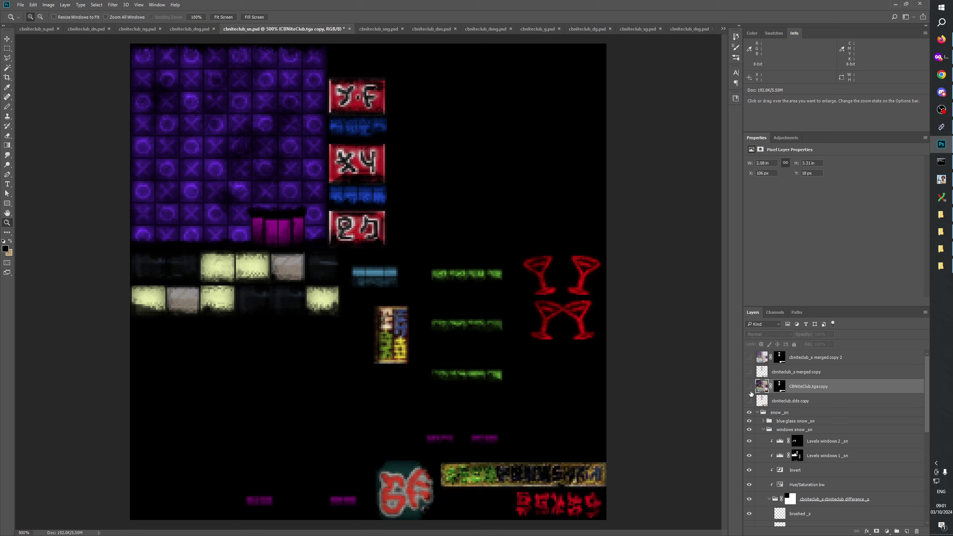
{"action": "scroll", "coordinate": [842, 425], "scroll_direction": "down", "scroll_amount": 3}
{"action": "scroll", "coordinate": [842, 425], "scroll_direction": "down", "scroll_amount": 3}
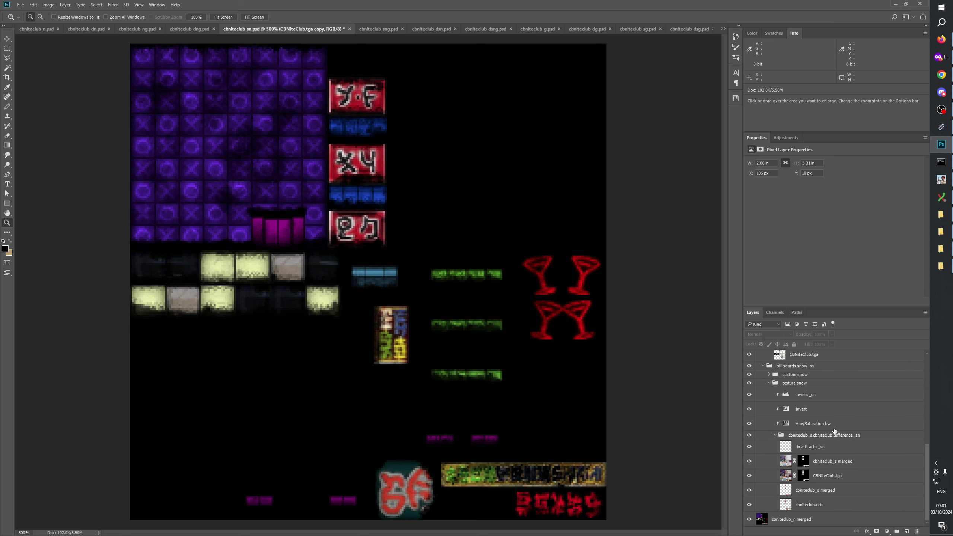
{"action": "left_click", "coordinate": [749, 462]}
{"action": "left_click", "coordinate": [748, 462]}
{"action": "left_click", "coordinate": [748, 461]}
{"action": "left_click", "coordinate": [749, 461]}
View the billboards in cbniteclub_s.psd and return to cbniteclub_sn.psd
{"action": "left_click", "coordinate": [722, 29]}
{"action": "left_click", "coordinate": [754, 128]}
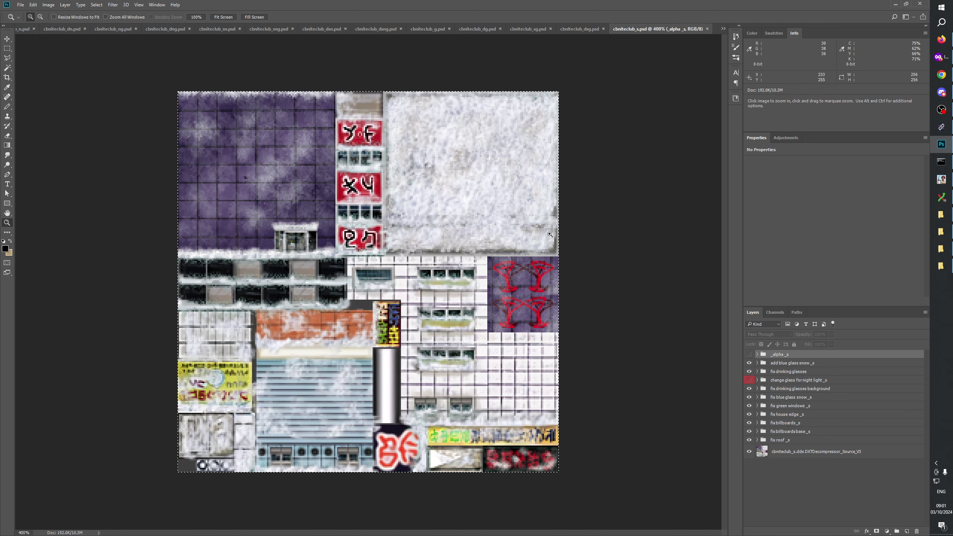
{"action": "left_click", "coordinate": [722, 29]}
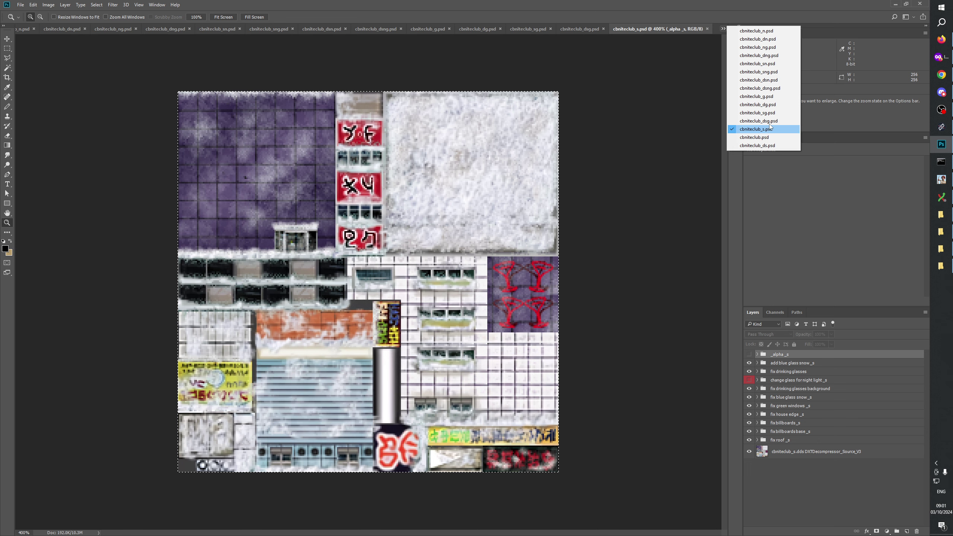
{"action": "left_click", "coordinate": [772, 64]}
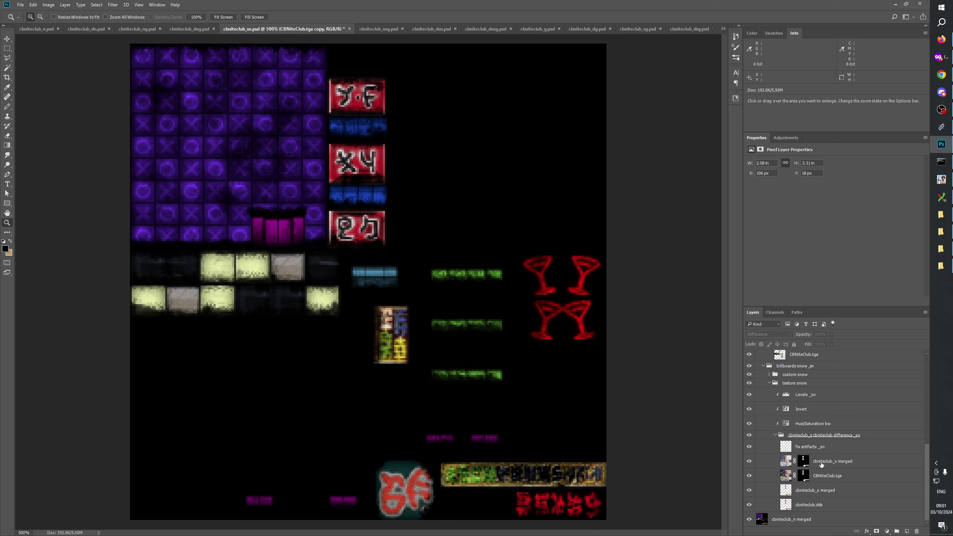
Compare the night-snow billboards with the masked cbniteclub_s merged and CBNiteClub.tga difference layers hidden and shown
{"action": "left_click", "coordinate": [769, 462]}
{"action": "left_click", "coordinate": [749, 462]}
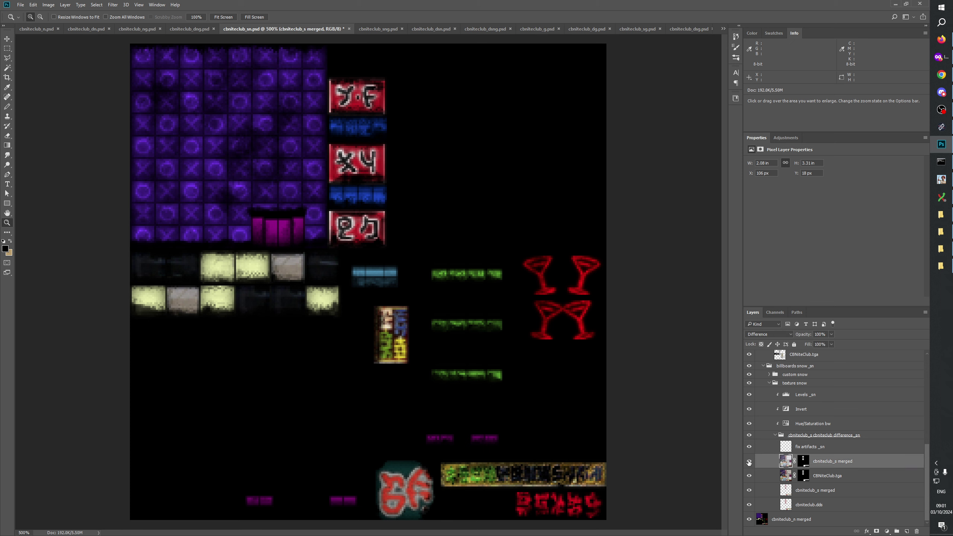
{"action": "left_click", "coordinate": [749, 462]}
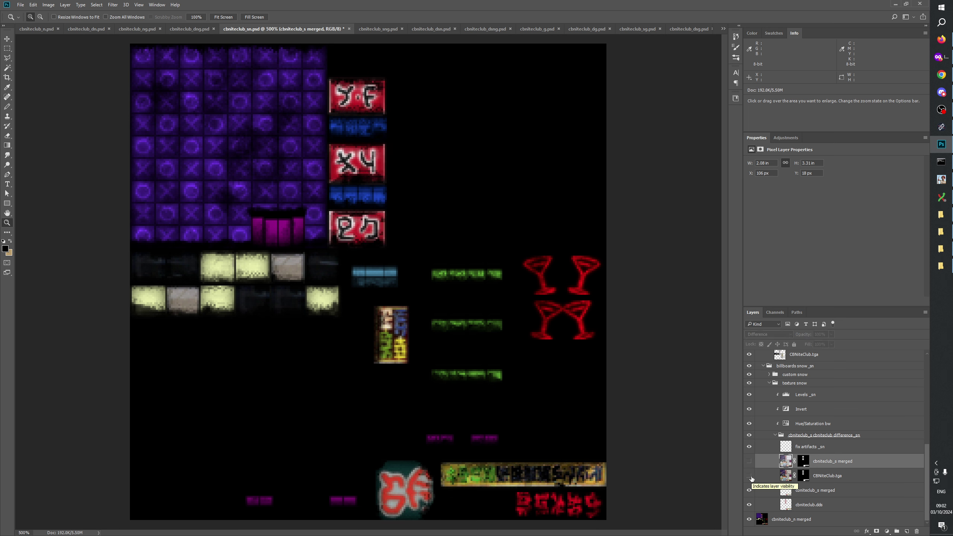
{"action": "left_click", "coordinate": [749, 463]}
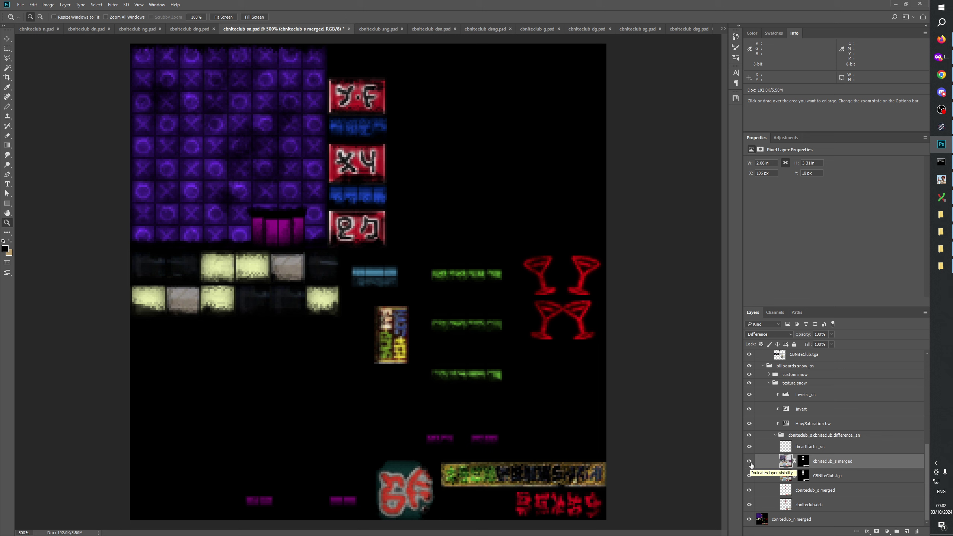
{"action": "left_click", "coordinate": [749, 461]}
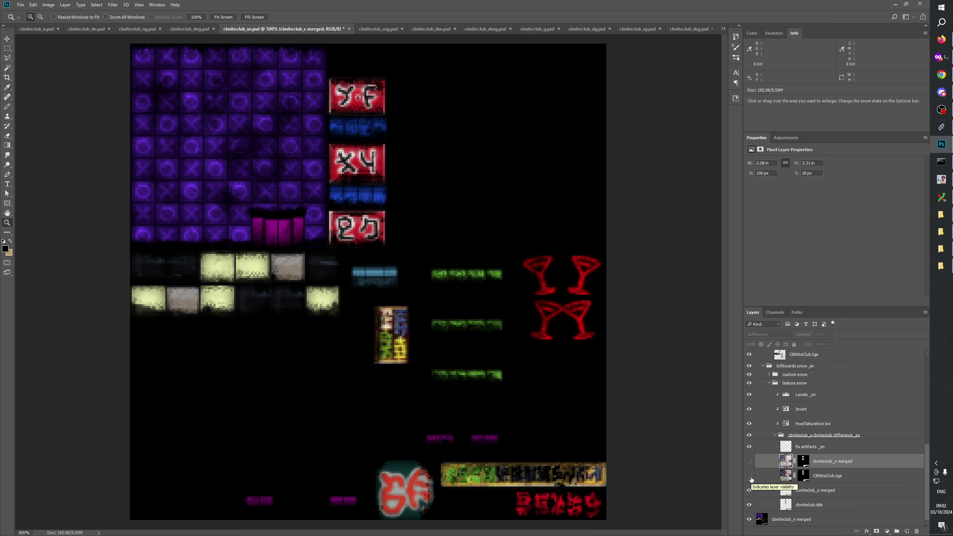
{"action": "left_click", "coordinate": [749, 462]}
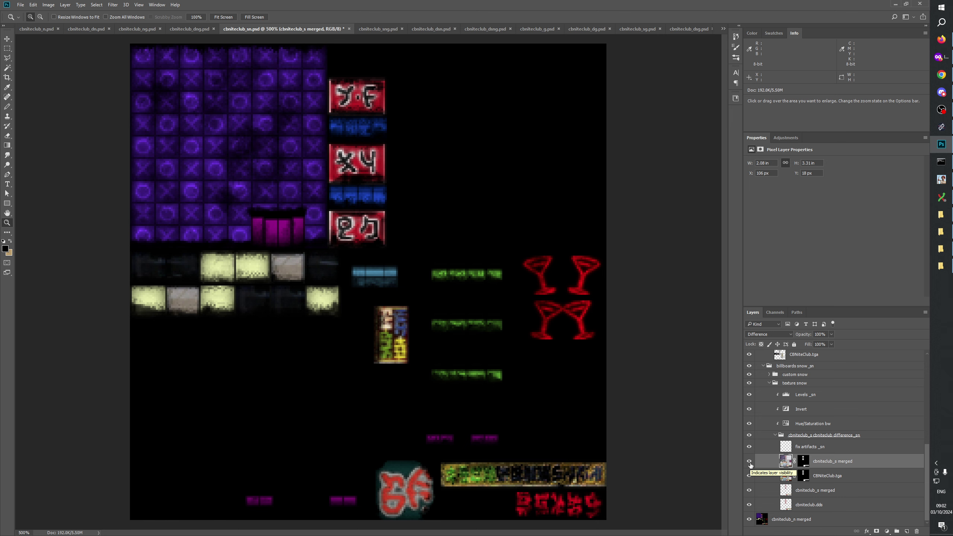
{"action": "left_click", "coordinate": [749, 461]}
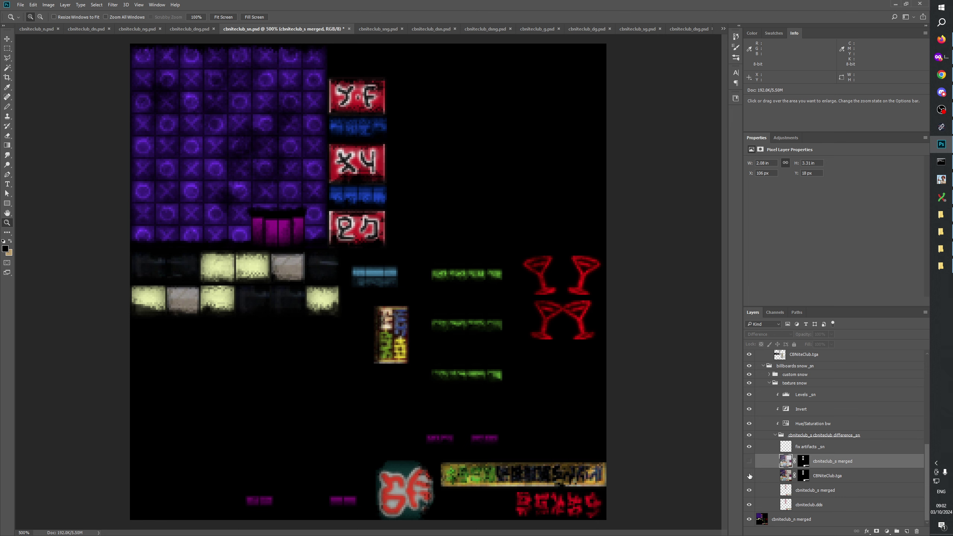
{"action": "scroll", "coordinate": [754, 466], "scroll_direction": "up", "scroll_amount": 2}
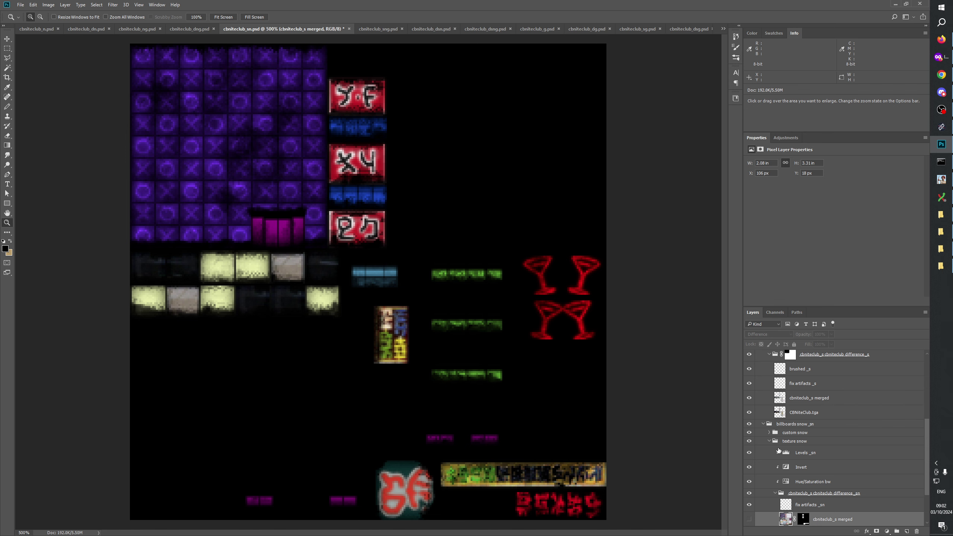
{"action": "scroll", "coordinate": [778, 451], "scroll_direction": "down", "scroll_amount": 2}
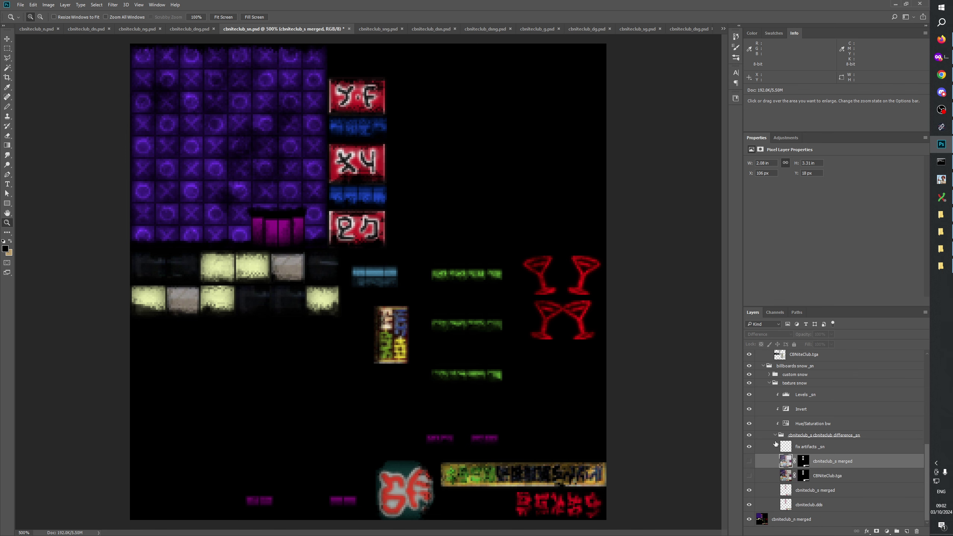
{"action": "left_click", "coordinate": [750, 463]}
{"action": "left_click", "coordinate": [749, 475]}
{"action": "left_click", "coordinate": [749, 475]}
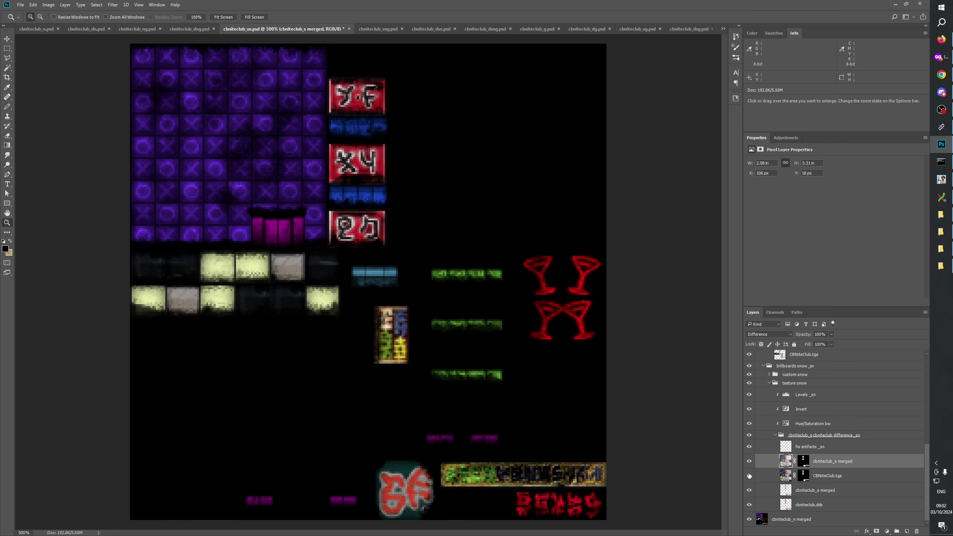
{"action": "left_click", "coordinate": [749, 462]}
{"action": "left_click", "coordinate": [749, 462]}
{"action": "left_click", "coordinate": [749, 462]}
{"action": "left_click", "coordinate": [749, 462]}
{"action": "left_click", "coordinate": [749, 476]}
{"action": "left_click", "coordinate": [749, 476]}
{"action": "left_click", "coordinate": [749, 463]}
{"action": "left_click", "coordinate": [750, 462]}
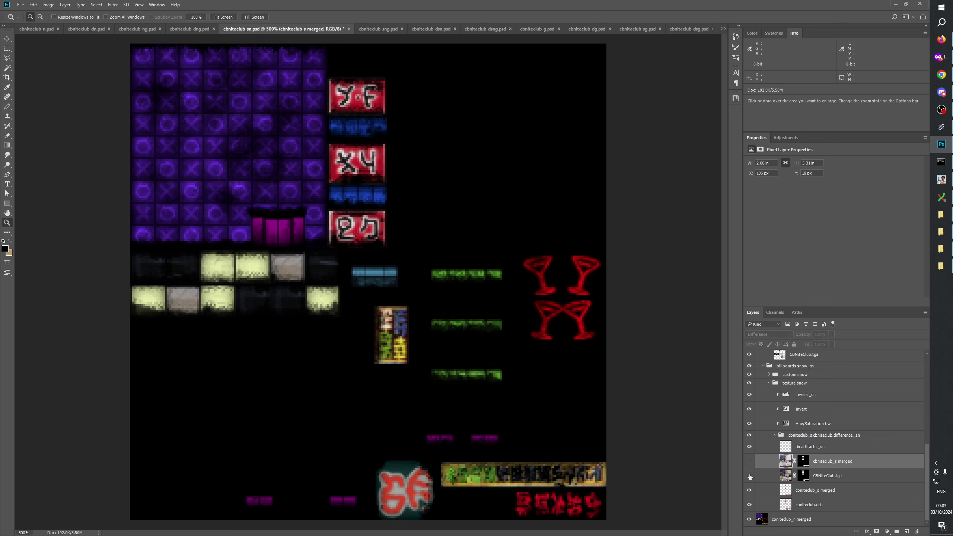
{"action": "left_click", "coordinate": [749, 462]}
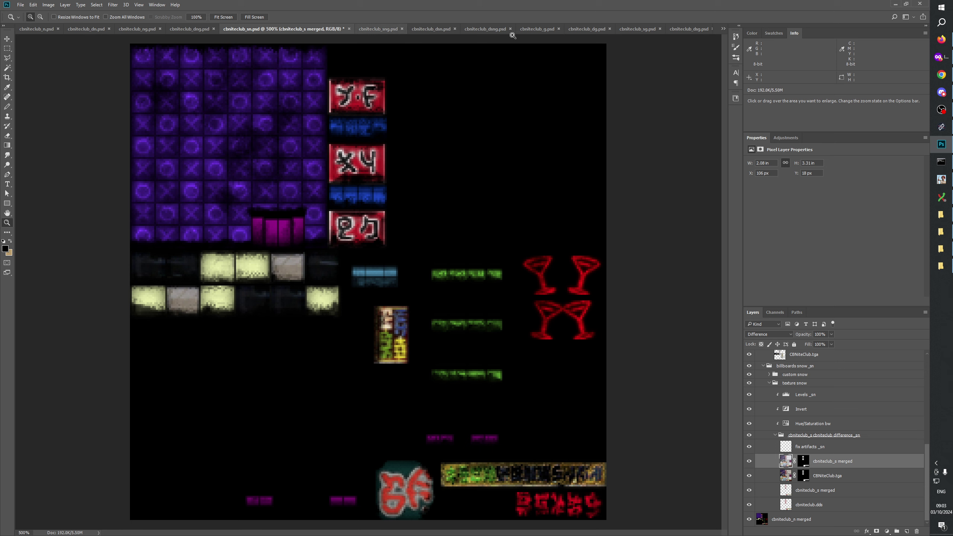
View the snow billboards in cbniteclub_s.psd and return to cbniteclub_sn.psd
{"action": "left_click", "coordinate": [722, 29]}
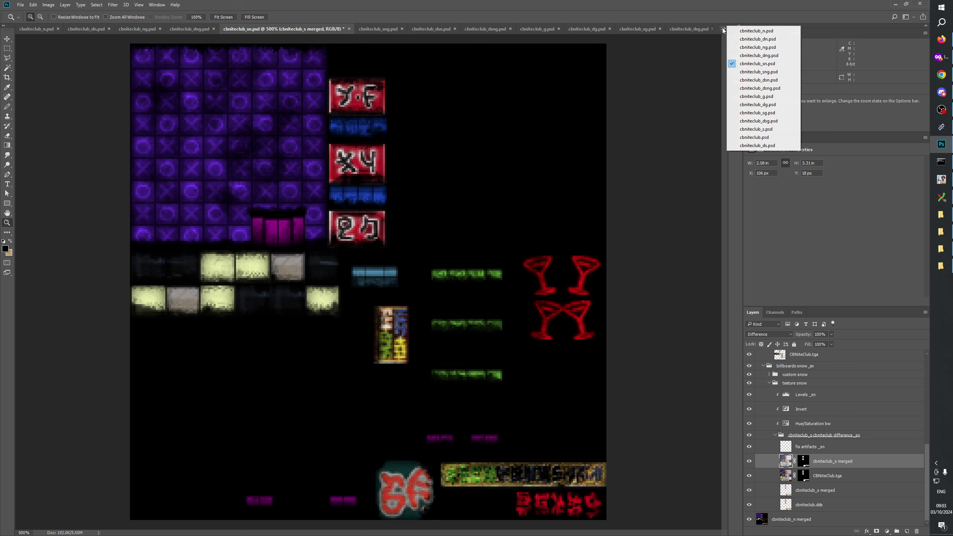
{"action": "left_click", "coordinate": [756, 129]}
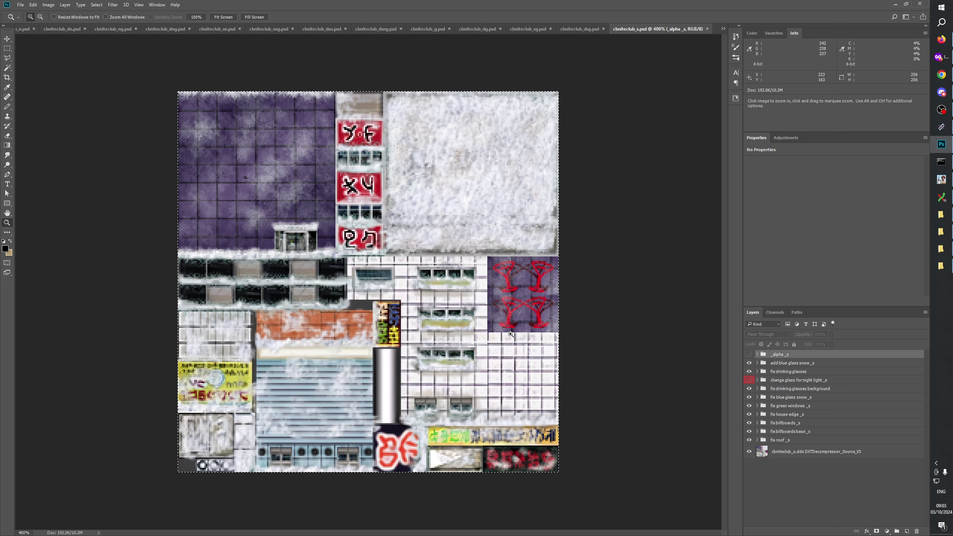
{"action": "right_click", "coordinate": [510, 334]}
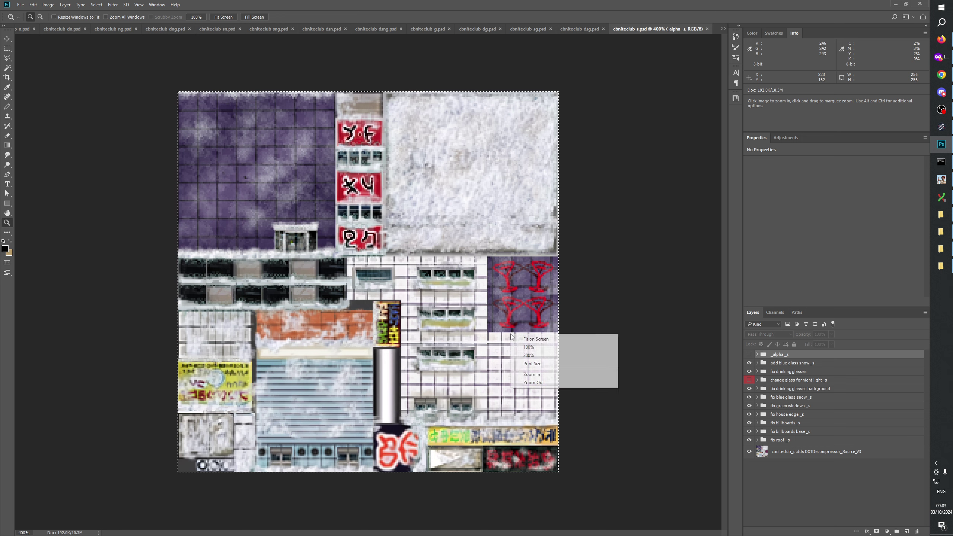
{"action": "left_click", "coordinate": [384, 12]}
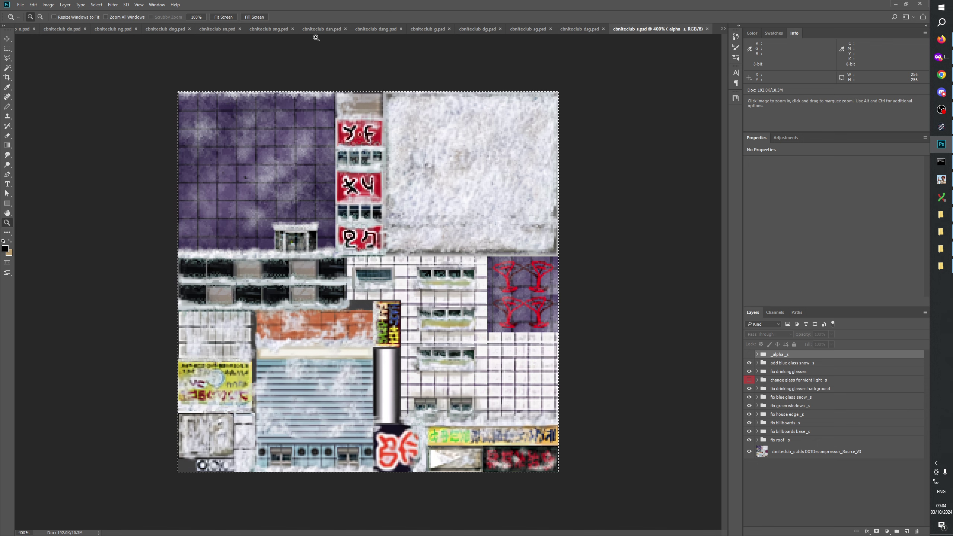
{"action": "left_click", "coordinate": [218, 29]}
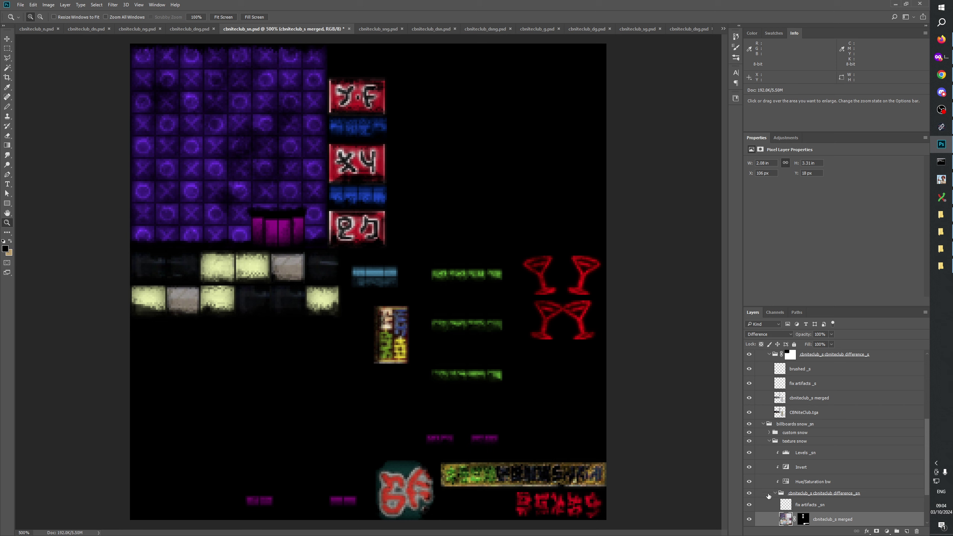
Check the night-snow billboards by repeatedly hiding and showing the cbniteclub_s cbniteclub difference _sn group and its masked cbniteclub_s merged layer
{"action": "scroll", "coordinate": [758, 497], "scroll_direction": "down", "scroll_amount": 3}
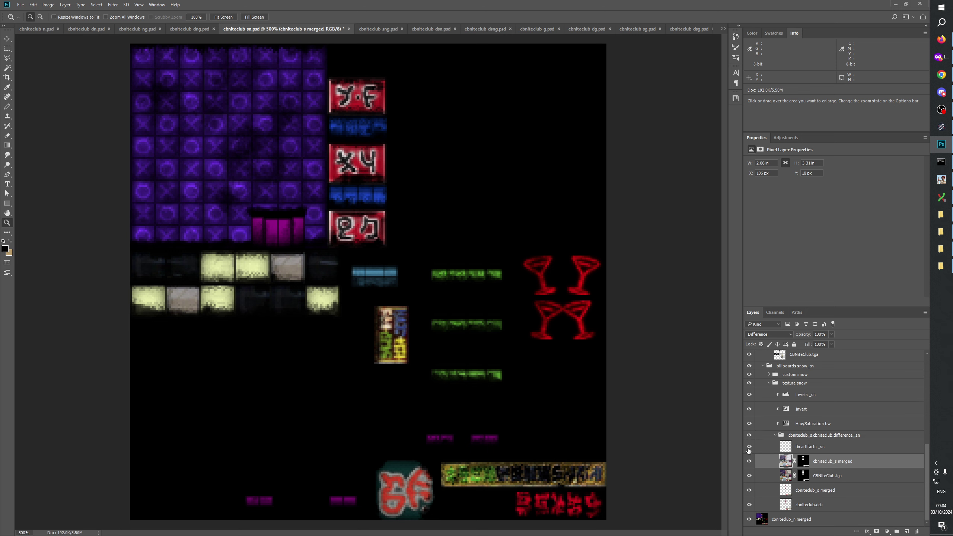
{"action": "left_click", "coordinate": [749, 435]}
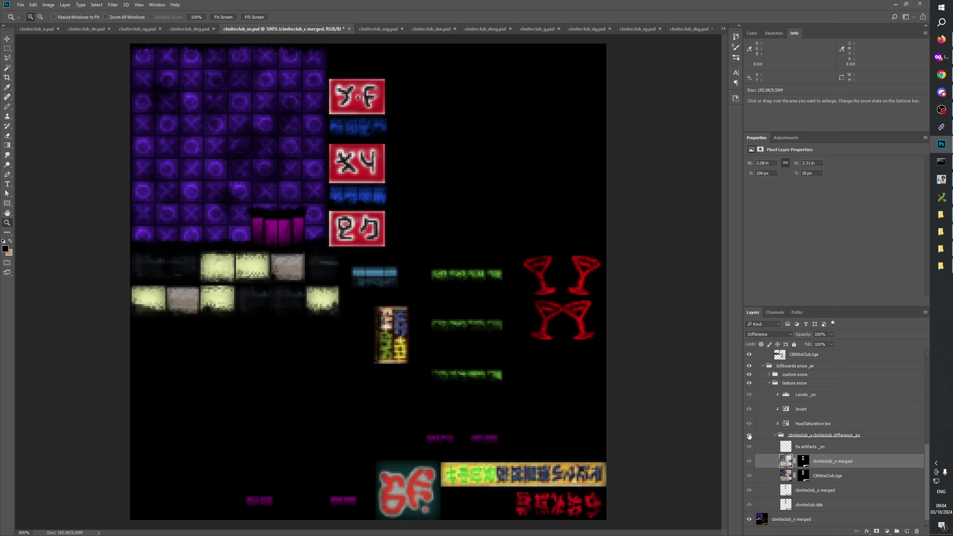
{"action": "left_click", "coordinate": [749, 435]}
{"action": "left_click", "coordinate": [749, 435]}
{"action": "left_click", "coordinate": [749, 435]}
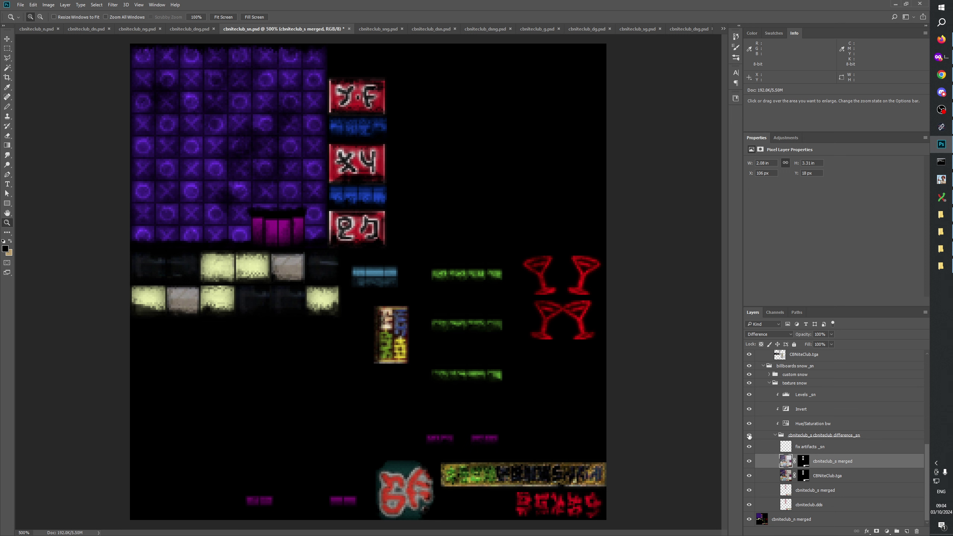
{"action": "left_click", "coordinate": [749, 435]}
{"action": "left_click", "coordinate": [749, 435]}
{"action": "left_click", "coordinate": [749, 434]}
{"action": "left_click", "coordinate": [749, 435]}
{"action": "left_click", "coordinate": [749, 435]}
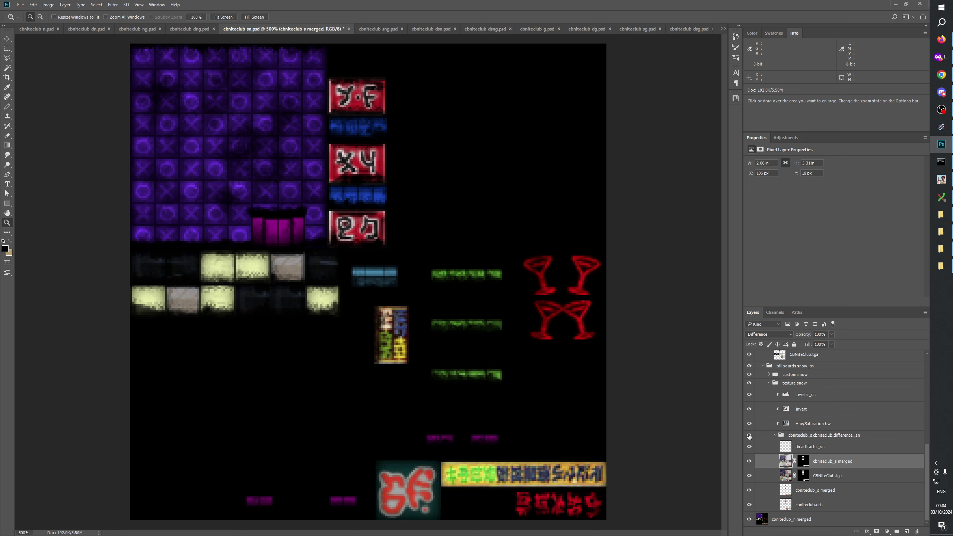
{"action": "left_click", "coordinate": [749, 436]}
{"action": "left_click", "coordinate": [749, 436]}
{"action": "left_click", "coordinate": [749, 435]}
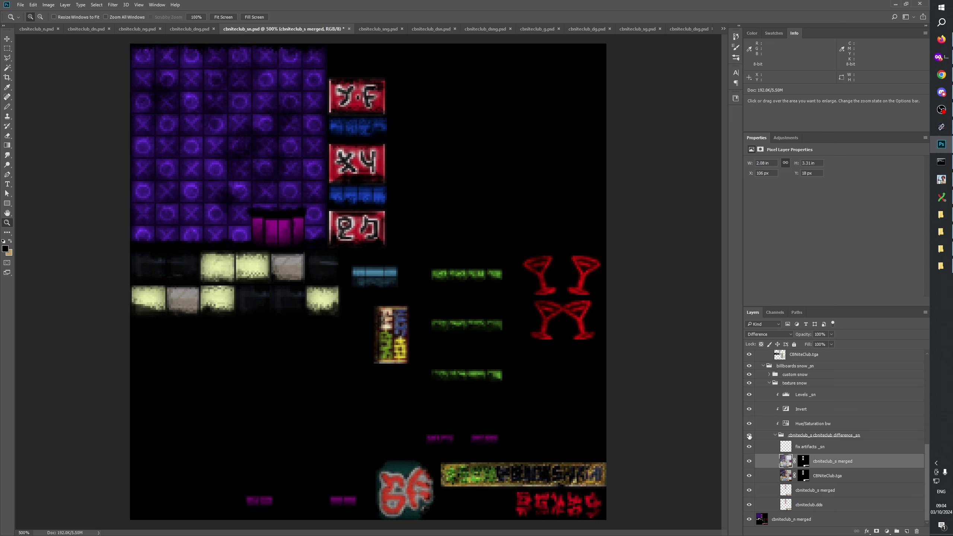
{"action": "left_click", "coordinate": [749, 436]}
{"action": "left_click", "coordinate": [749, 436]}
{"action": "left_click", "coordinate": [749, 435]}
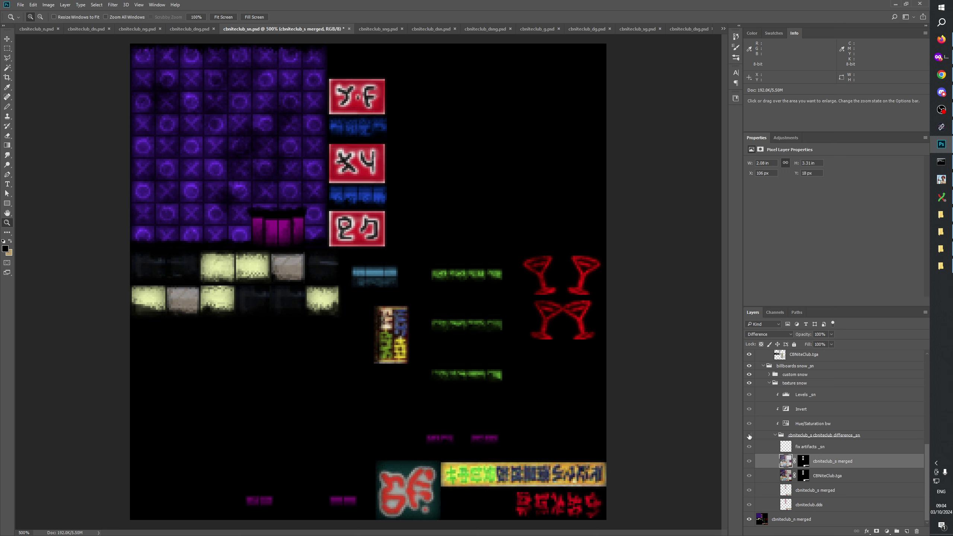
{"action": "left_click", "coordinate": [749, 435]}
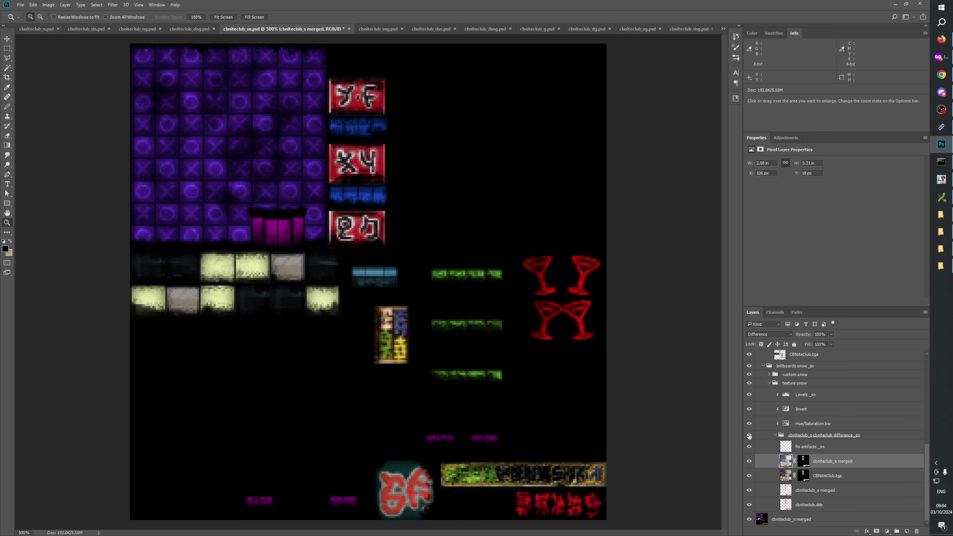
{"action": "left_click", "coordinate": [749, 461]}
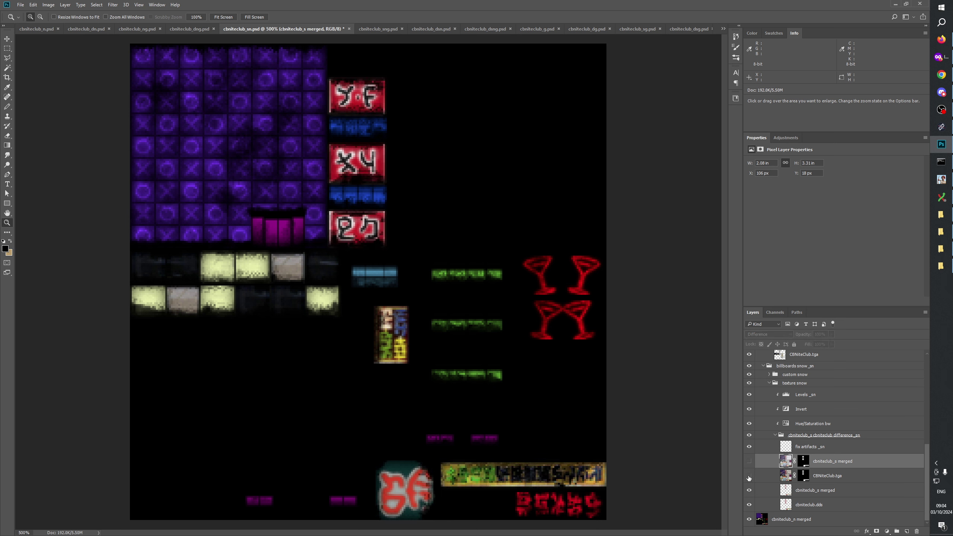
{"action": "left_click", "coordinate": [749, 460]}
Compare cbniteclub_s merged copy with the masked cbniteclub_s merged copy 2 on the billboards, and hide both copies
{"action": "scroll", "coordinate": [763, 421], "scroll_direction": "up", "scroll_amount": 10}
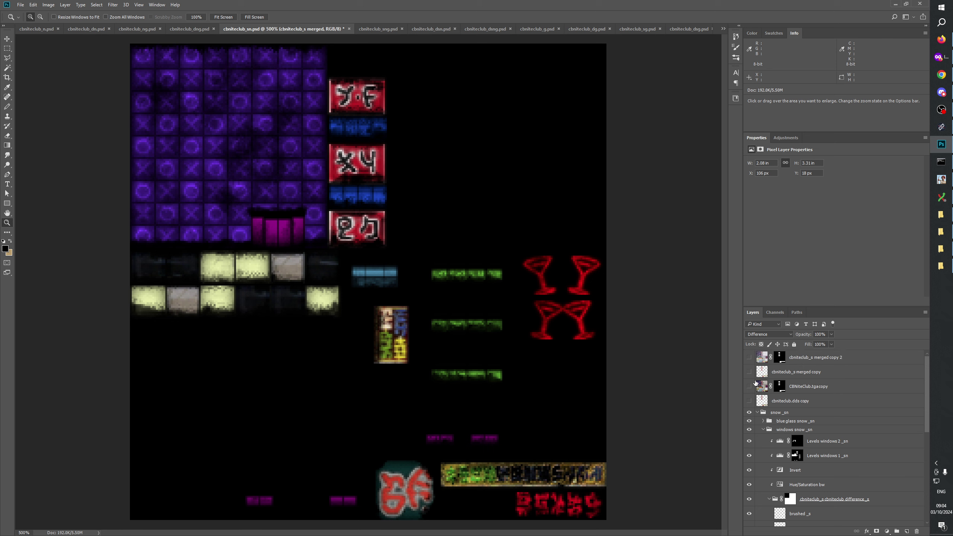
{"action": "left_click", "coordinate": [749, 371]}
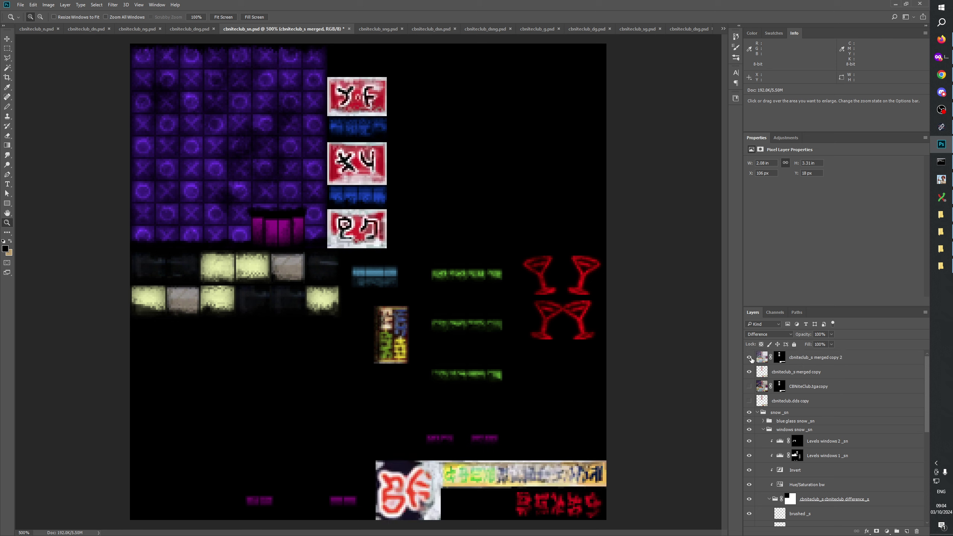
{"action": "left_click", "coordinate": [749, 357]}
{"action": "left_click", "coordinate": [749, 357]}
{"action": "left_click_drag", "start_coordinate": [749, 357], "coordinate": [749, 371]}
Compare the CBNiteClub.tga copy with the cbniteclub.dds copy on the billboards, leaving only the CBNiteClub.tga copy shown
{"action": "left_click", "coordinate": [749, 386]}
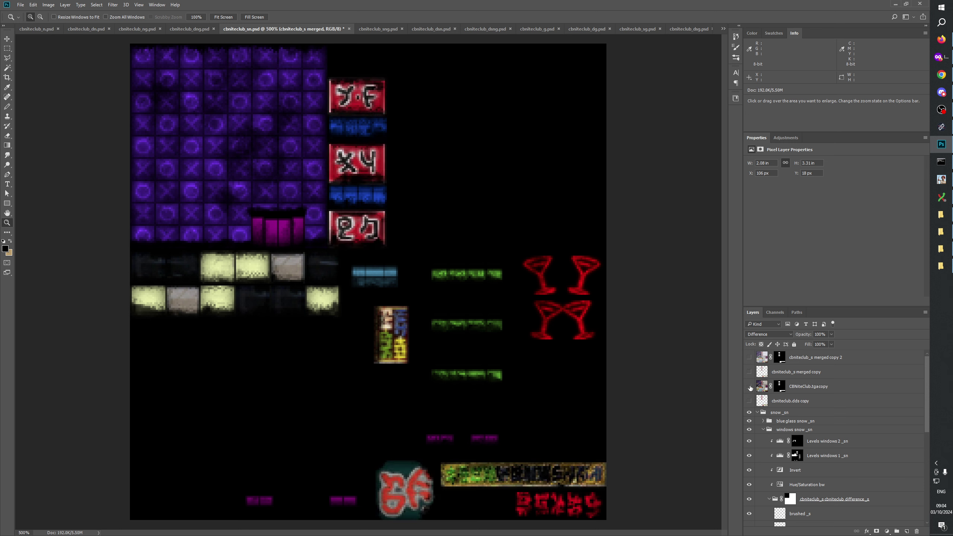
{"action": "left_click", "coordinate": [749, 400]}
{"action": "left_click", "coordinate": [749, 386]}
{"action": "left_click", "coordinate": [749, 386]}
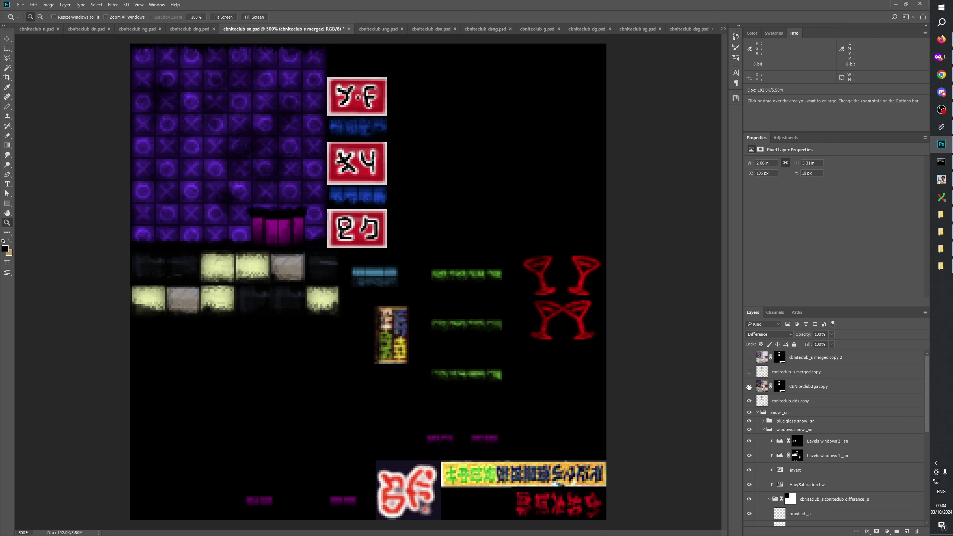
{"action": "left_click", "coordinate": [749, 386]}
{"action": "left_click", "coordinate": [749, 386]}
{"action": "left_click", "coordinate": [749, 387]}
{"action": "left_click", "coordinate": [749, 386]}
{"action": "left_click", "coordinate": [749, 400]}
Compare the snowy and base billboards by repeatedly showing and hiding cbniteclub_s merged copy 2 over the CBNiteClub.tga copy
{"action": "left_click", "coordinate": [749, 357]}
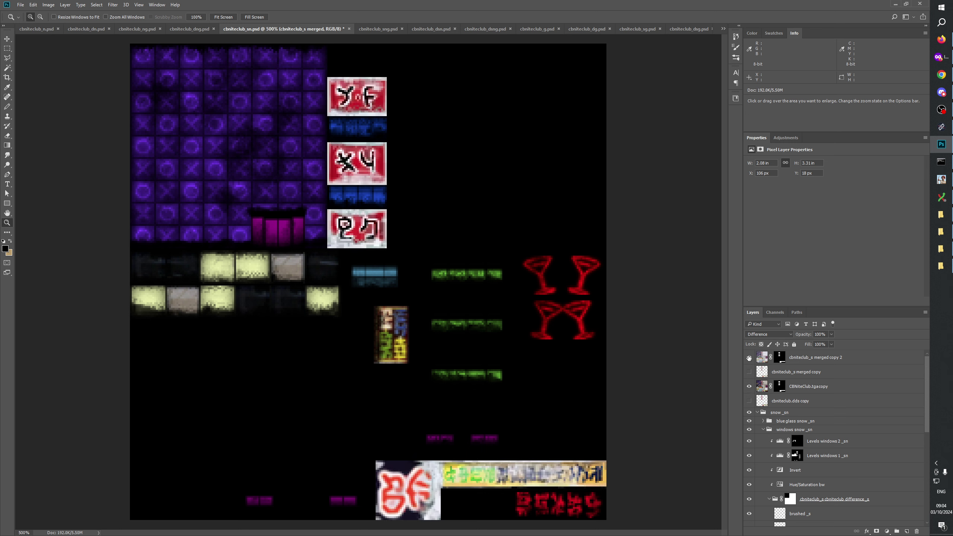
{"action": "left_click", "coordinate": [749, 357]}
{"action": "left_click", "coordinate": [749, 357]}
{"action": "left_click", "coordinate": [749, 357]}
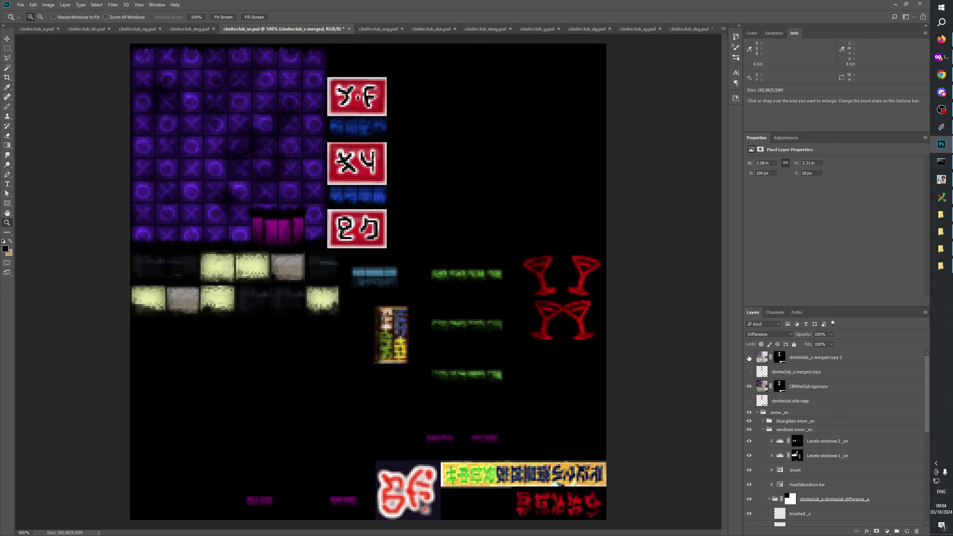
{"action": "left_click", "coordinate": [749, 358]}
{"action": "left_click", "coordinate": [749, 358]}
{"action": "left_click", "coordinate": [749, 357]}
{"action": "left_click", "coordinate": [749, 357]}
{"action": "left_click", "coordinate": [749, 358]}
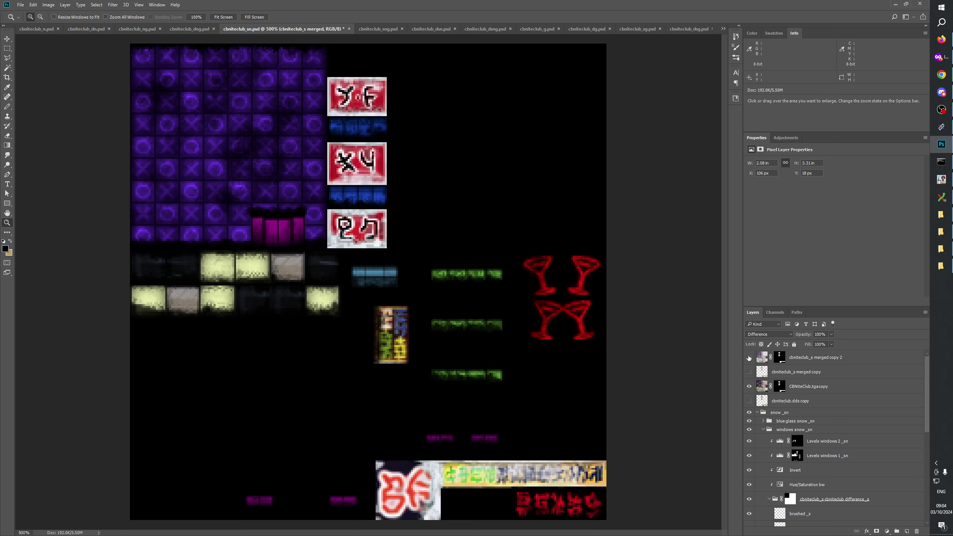
{"action": "left_click", "coordinate": [749, 357]}
{"action": "left_click", "coordinate": [749, 358]}
{"action": "left_click", "coordinate": [748, 358]}
{"action": "left_click", "coordinate": [748, 358]}
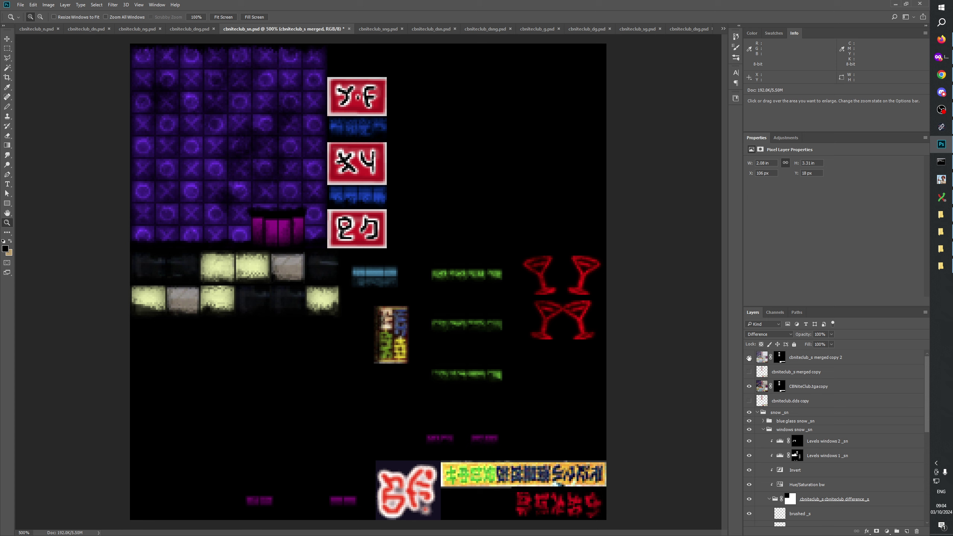
{"action": "left_click", "coordinate": [749, 358]}
{"action": "left_click", "coordinate": [748, 358]}
{"action": "left_click", "coordinate": [749, 358]}
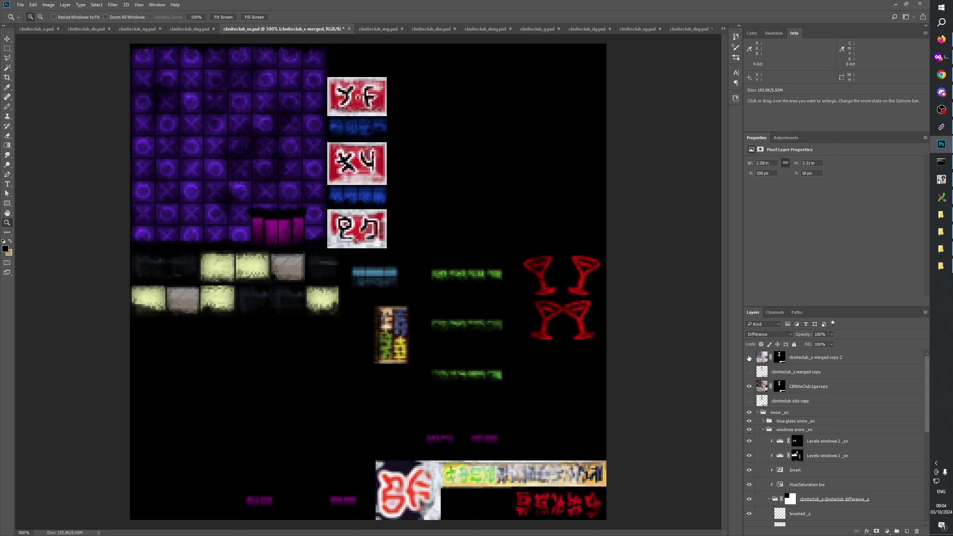
{"action": "left_click", "coordinate": [748, 358]}
{"action": "left_click", "coordinate": [749, 358]}
{"action": "left_click", "coordinate": [749, 358]}
{"action": "left_click", "coordinate": [749, 358]}
{"action": "left_click", "coordinate": [748, 358]}
{"action": "left_click", "coordinate": [749, 358]}
{"action": "left_click", "coordinate": [749, 358]}
{"action": "left_click", "coordinate": [748, 358]}
{"action": "left_click", "coordinate": [748, 358]}
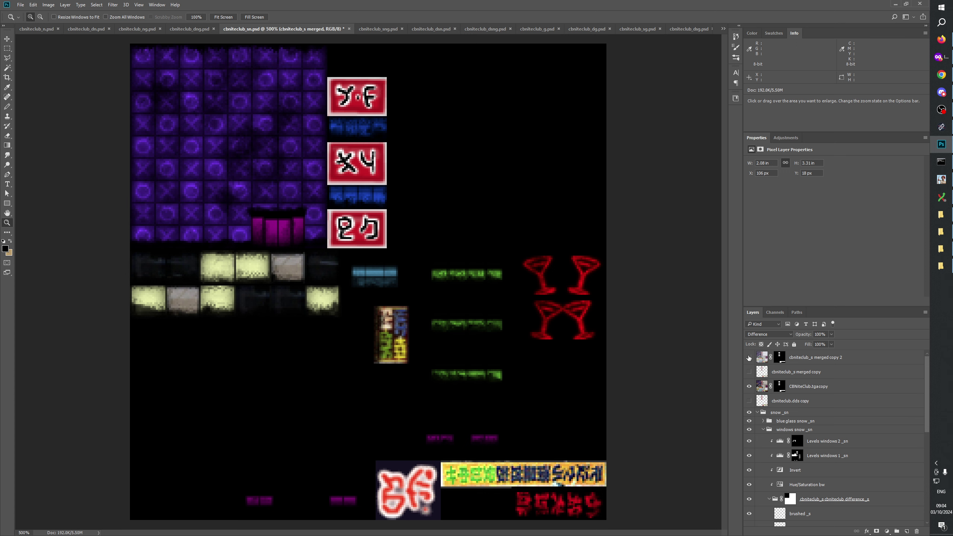
{"action": "left_click", "coordinate": [749, 358]}
{"action": "left_click", "coordinate": [749, 358]}
{"action": "left_click", "coordinate": [748, 358]}
{"action": "left_click", "coordinate": [748, 358]}
{"action": "left_click", "coordinate": [748, 358]}
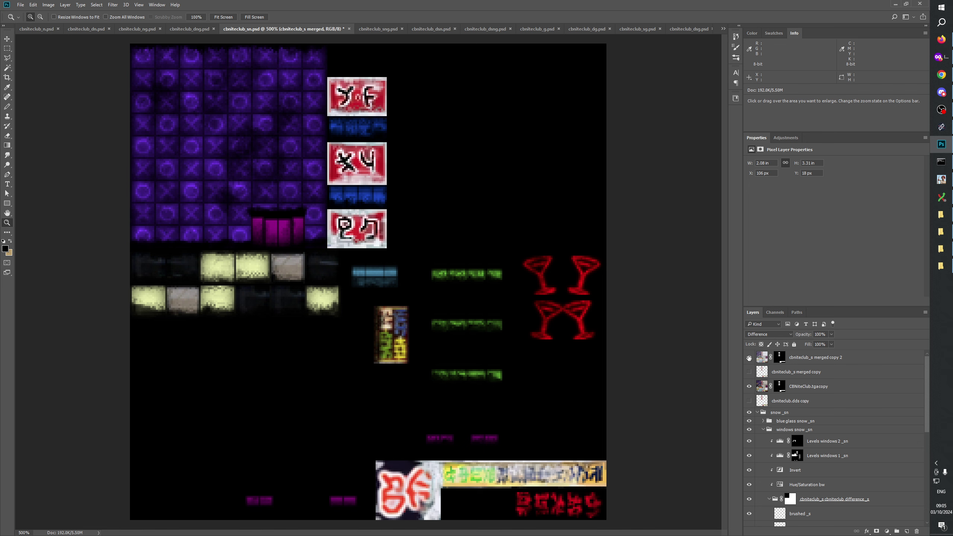
{"action": "left_click", "coordinate": [749, 358]}
{"action": "left_click", "coordinate": [748, 358]}
{"action": "left_click", "coordinate": [748, 358]}
{"action": "left_click", "coordinate": [748, 358]}
{"action": "left_click", "coordinate": [748, 358]}
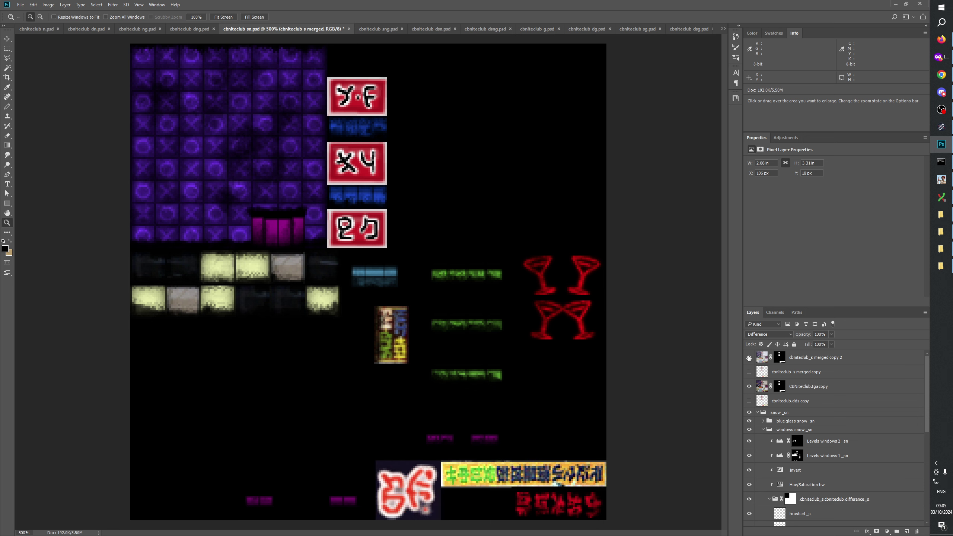
{"action": "left_click", "coordinate": [748, 358]}
{"action": "left_click", "coordinate": [749, 357]}
{"action": "left_click", "coordinate": [749, 358]}
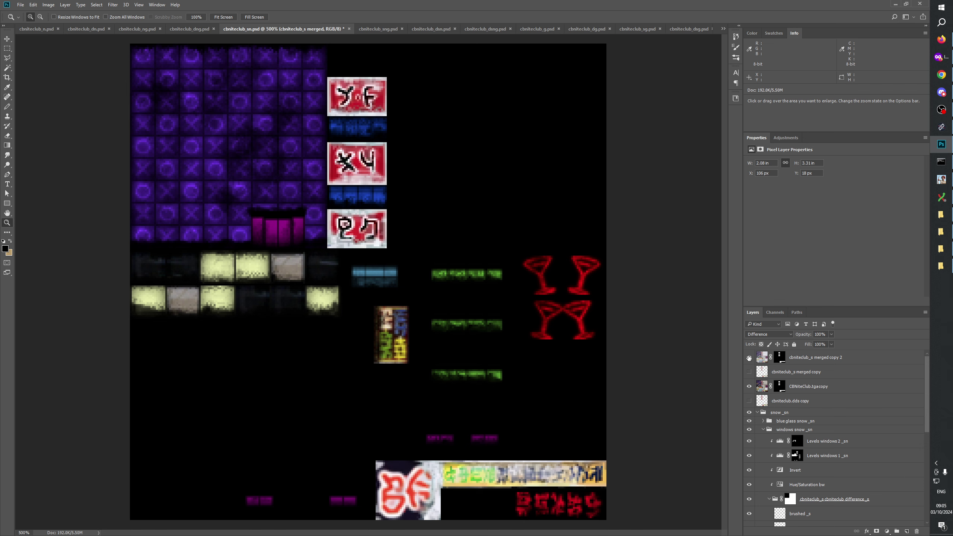
{"action": "left_click", "coordinate": [748, 357]}
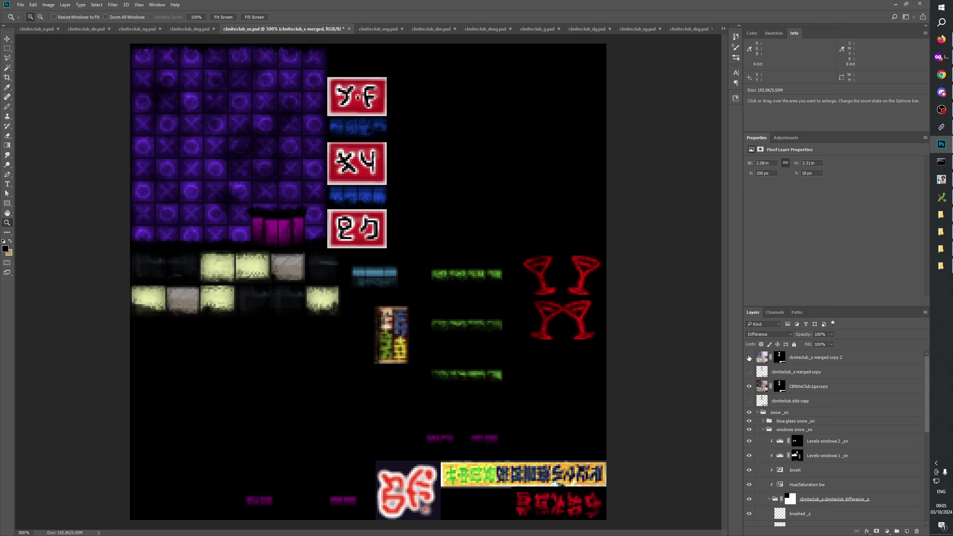
{"action": "left_click", "coordinate": [749, 357]}
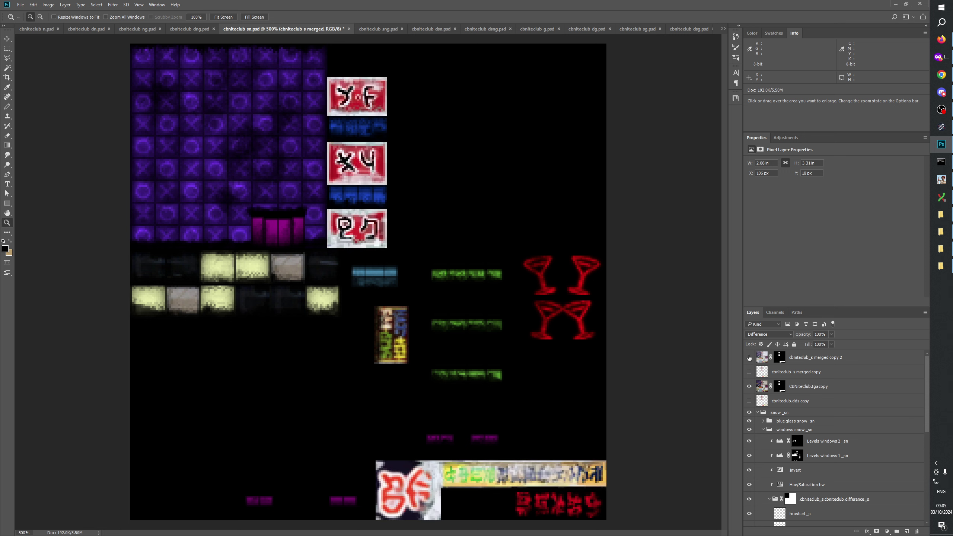
{"action": "left_click", "coordinate": [749, 358]}
{"action": "left_click", "coordinate": [748, 358]}
{"action": "left_click", "coordinate": [748, 358]}
Replace the cbniteclub_n merged base layer in cbniteclub_sn.psd with a fresh merged copy from cbniteclub_n.psd
{"action": "scroll", "coordinate": [793, 429], "scroll_direction": "down", "scroll_amount": 8}
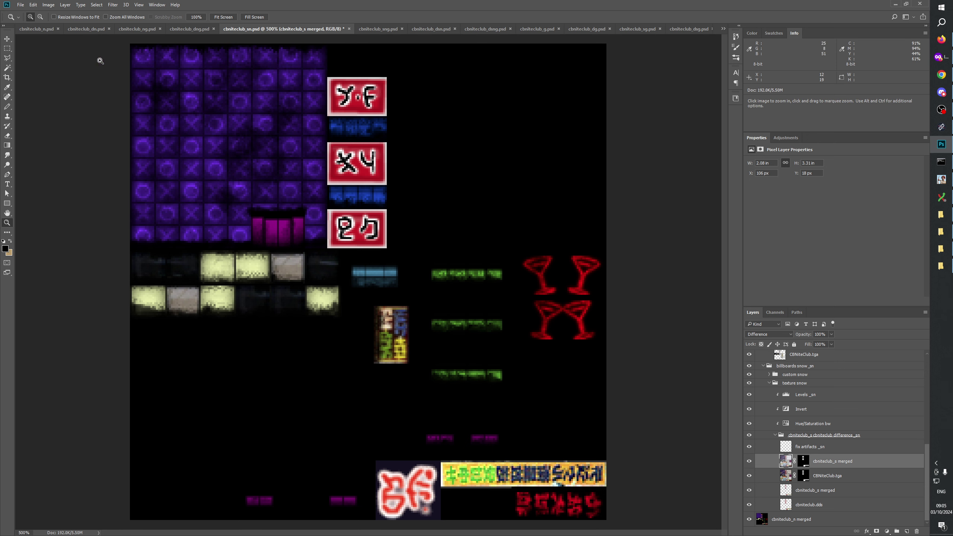
{"action": "left_click", "coordinate": [35, 30]}
{"action": "left_click", "coordinate": [800, 519]}
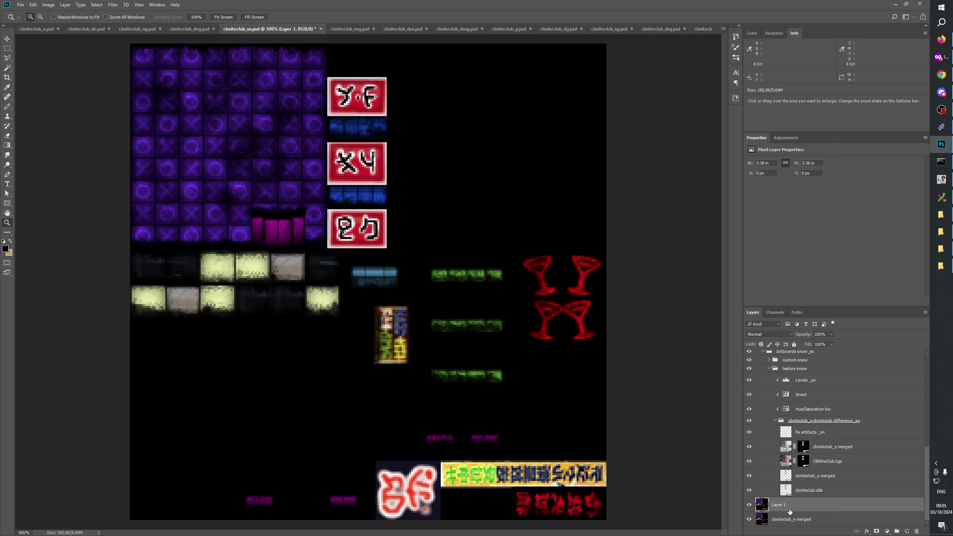
{"action": "key", "text": "Delete"}
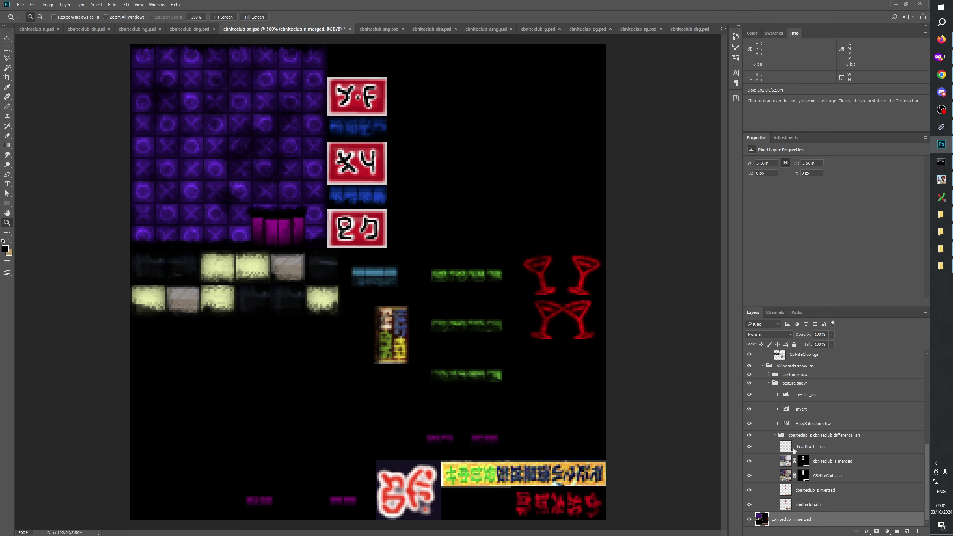
Toggle the cbniteclub.dds and CBNiteClub.tga copies to compare the billboards, and show cbniteclub_s merged copy 2 over the CBNiteClub.tga copy
{"action": "scroll", "coordinate": [783, 458], "scroll_direction": "up", "scroll_amount": 4}
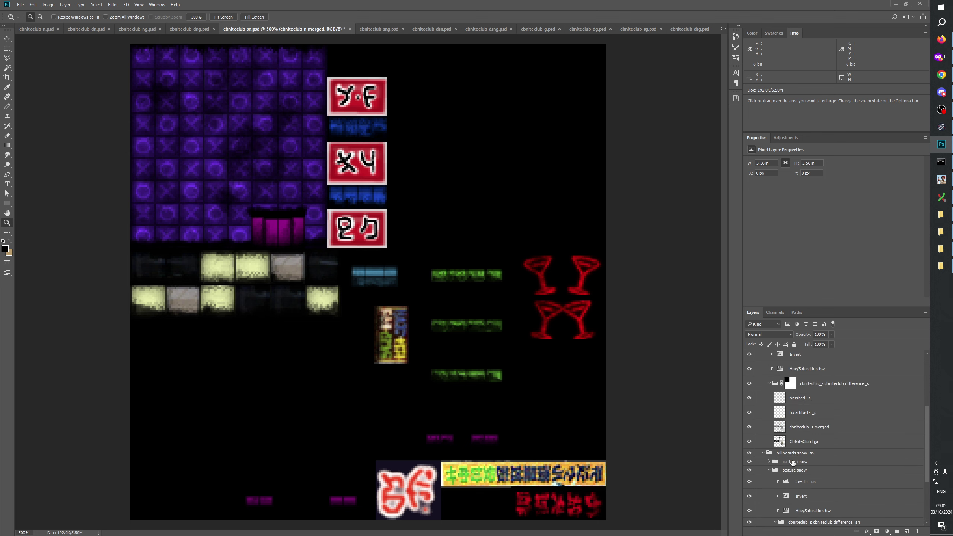
{"action": "scroll", "coordinate": [783, 458], "scroll_direction": "up", "scroll_amount": 1}
{"action": "scroll", "coordinate": [787, 458], "scroll_direction": "down", "scroll_amount": 2}
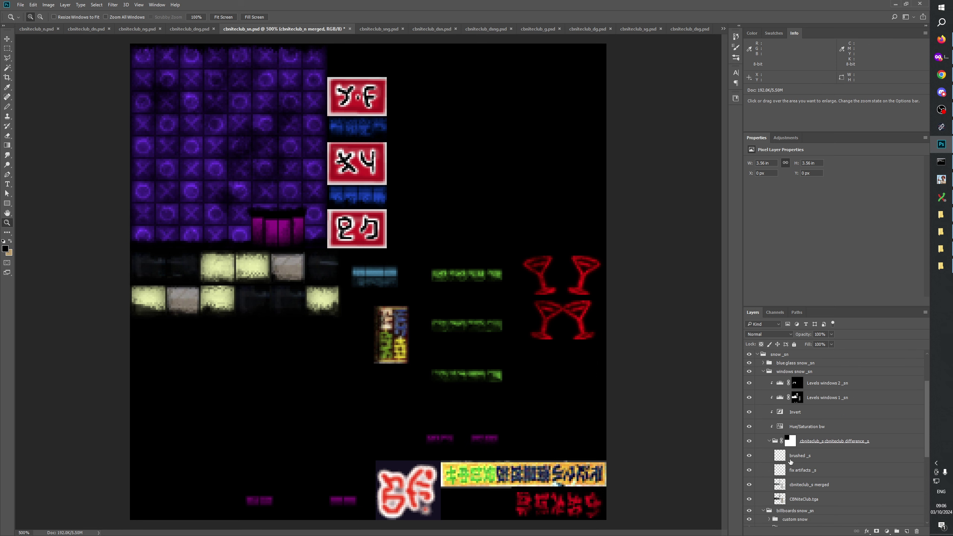
{"action": "scroll", "coordinate": [791, 461], "scroll_direction": "up", "scroll_amount": 2}
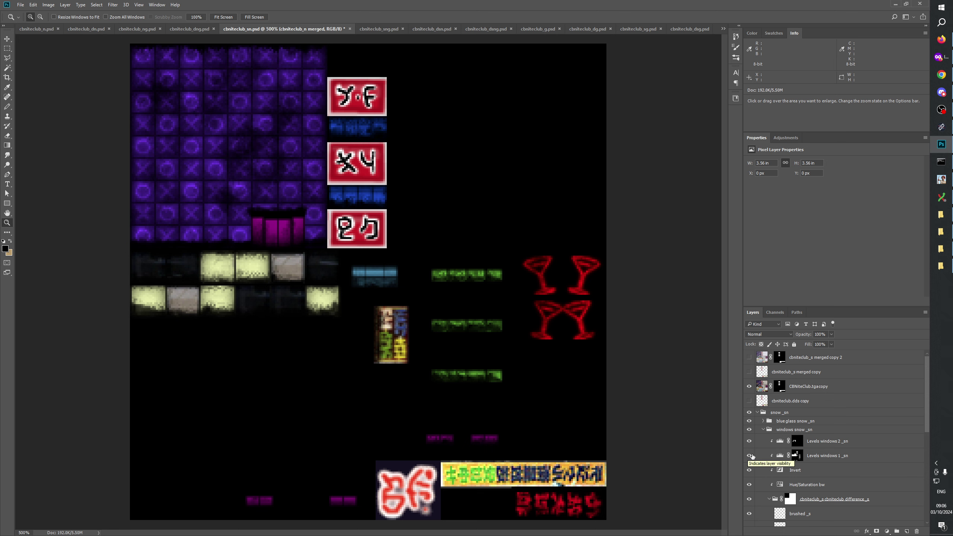
{"action": "left_click", "coordinate": [749, 401]}
{"action": "left_click", "coordinate": [749, 387]}
{"action": "left_click", "coordinate": [749, 387]}
{"action": "left_click", "coordinate": [749, 401]}
{"action": "left_click", "coordinate": [750, 400]}
{"action": "left_click", "coordinate": [749, 387]}
{"action": "left_click", "coordinate": [749, 387]}
{"action": "left_click", "coordinate": [749, 387]}
{"action": "left_click", "coordinate": [749, 357]}
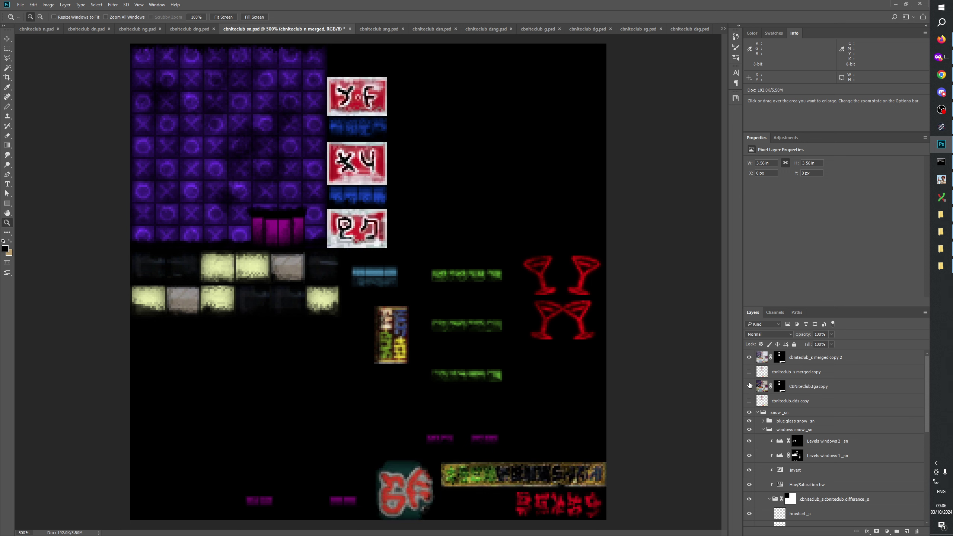
Show and hide cbniteclub_s merged copy 2 several times over the visible CBNiteClub.tga copy to compare snow coverage on the billboards
{"action": "left_click", "coordinate": [749, 387]}
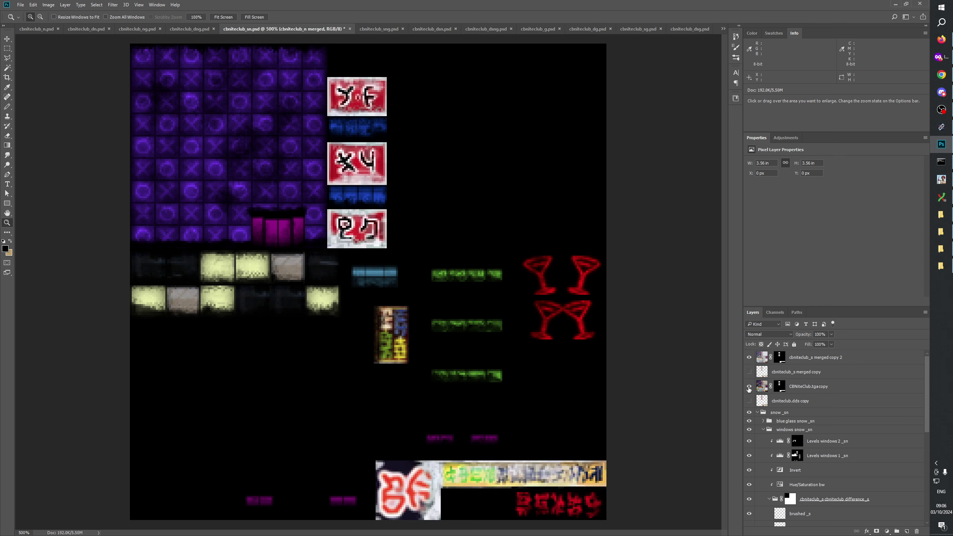
{"action": "left_click", "coordinate": [749, 357]}
{"action": "left_click", "coordinate": [748, 357]}
{"action": "left_click", "coordinate": [749, 357]}
{"action": "left_click", "coordinate": [749, 356]}
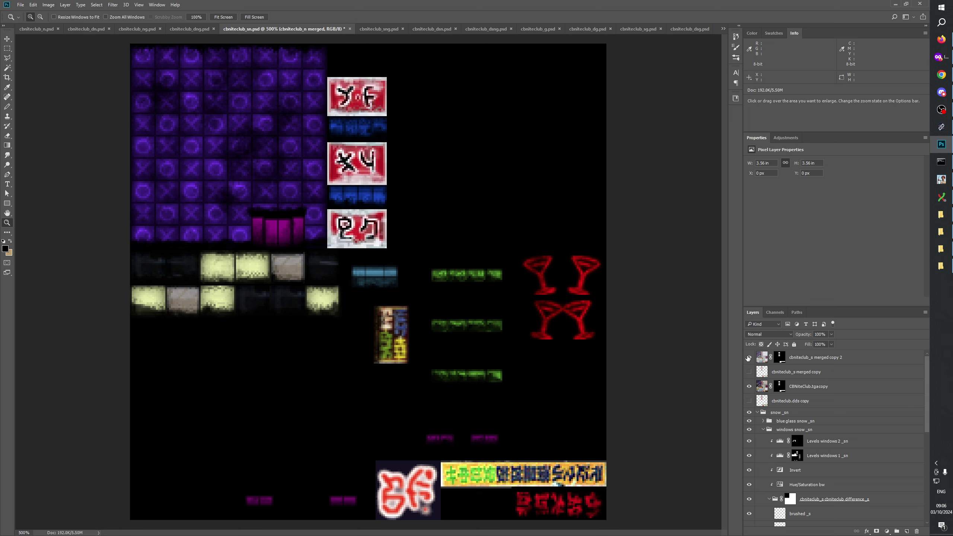
{"action": "left_click", "coordinate": [748, 356]}
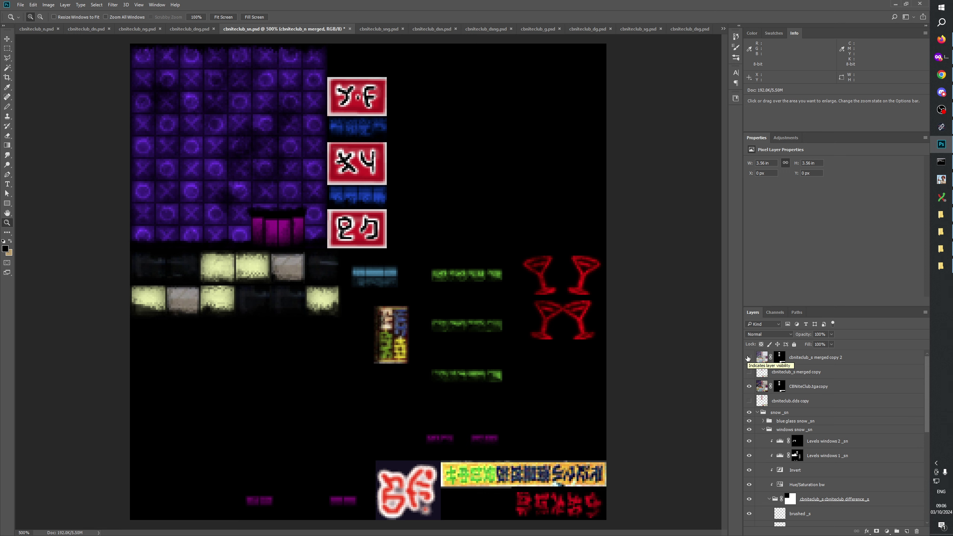
{"action": "left_click", "coordinate": [748, 356]}
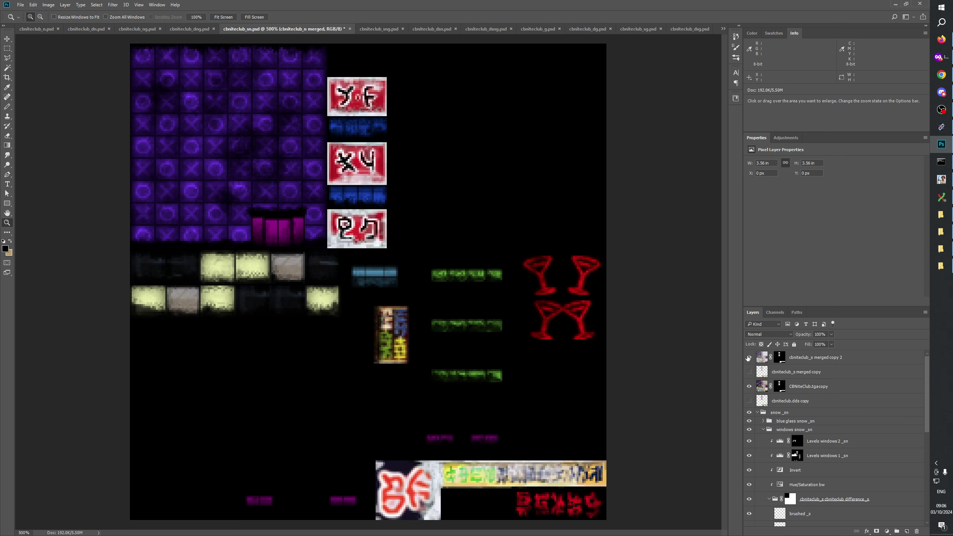
{"action": "left_click", "coordinate": [748, 357]}
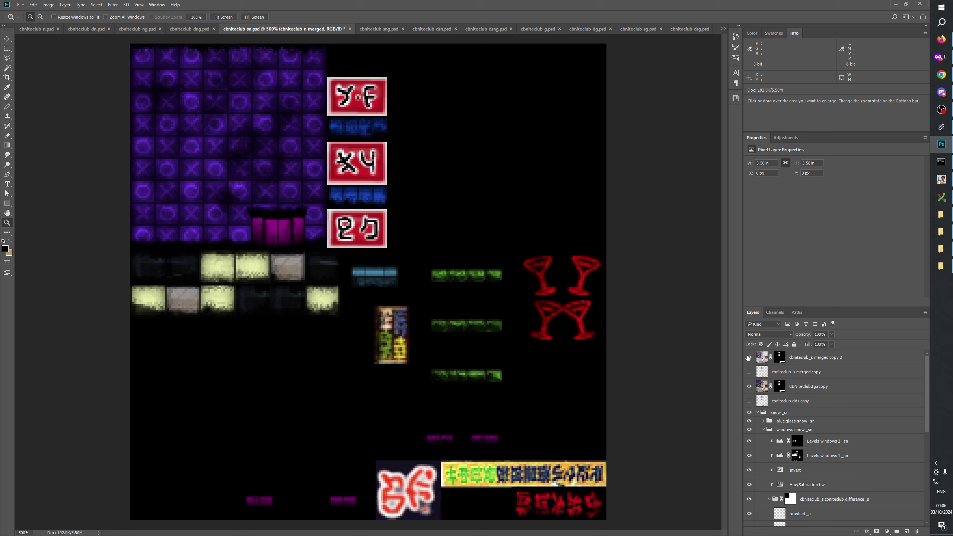
{"action": "left_click", "coordinate": [748, 356]}
{"action": "left_click", "coordinate": [748, 357]}
{"action": "left_click", "coordinate": [749, 356]}
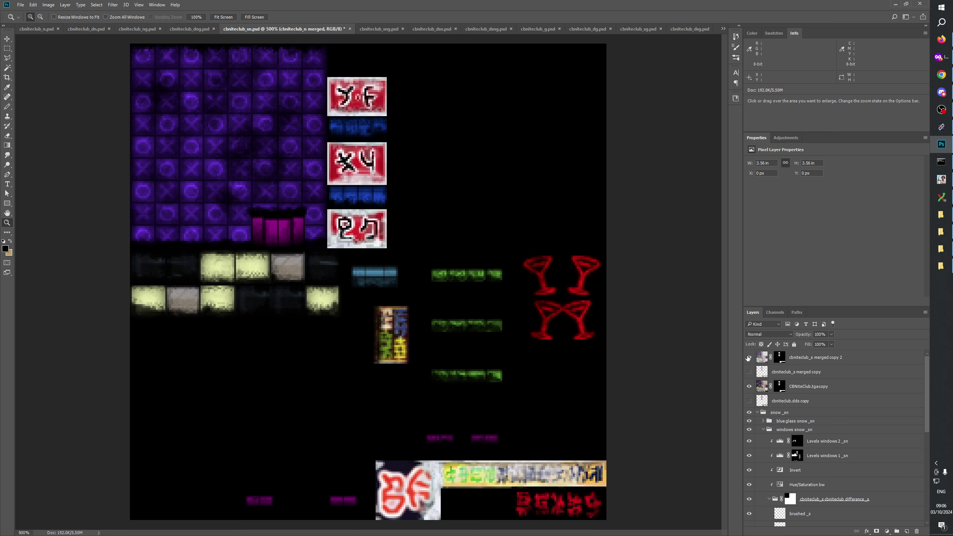
{"action": "left_click", "coordinate": [748, 357]}
{"action": "left_click", "coordinate": [748, 357]}
{"action": "left_click", "coordinate": [749, 357]}
{"action": "left_click", "coordinate": [748, 357]}
{"action": "left_click", "coordinate": [748, 357]}
{"action": "right_click", "coordinate": [749, 357]}
{"action": "left_click", "coordinate": [748, 357]}
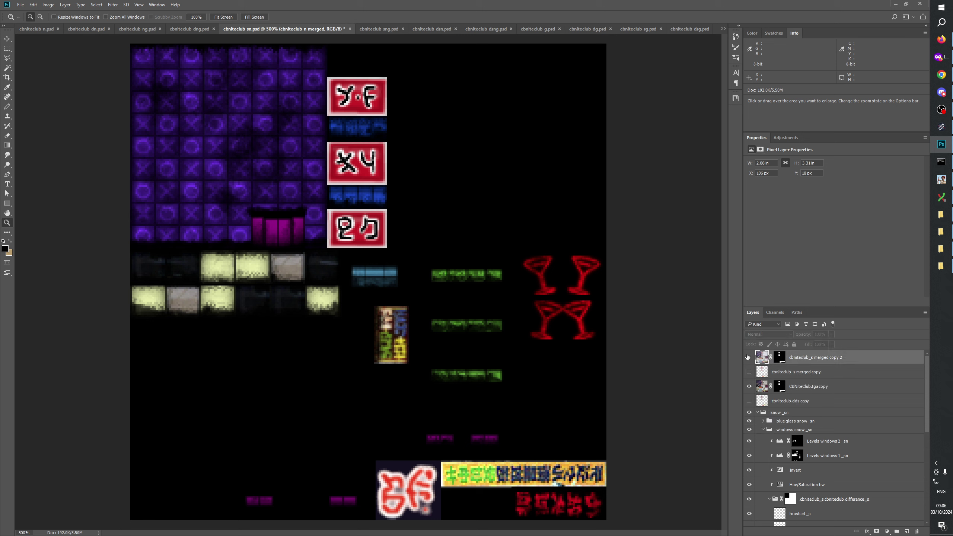
{"action": "left_click", "coordinate": [748, 357]}
{"action": "left_click", "coordinate": [748, 357]}
{"action": "left_click", "coordinate": [748, 357]}
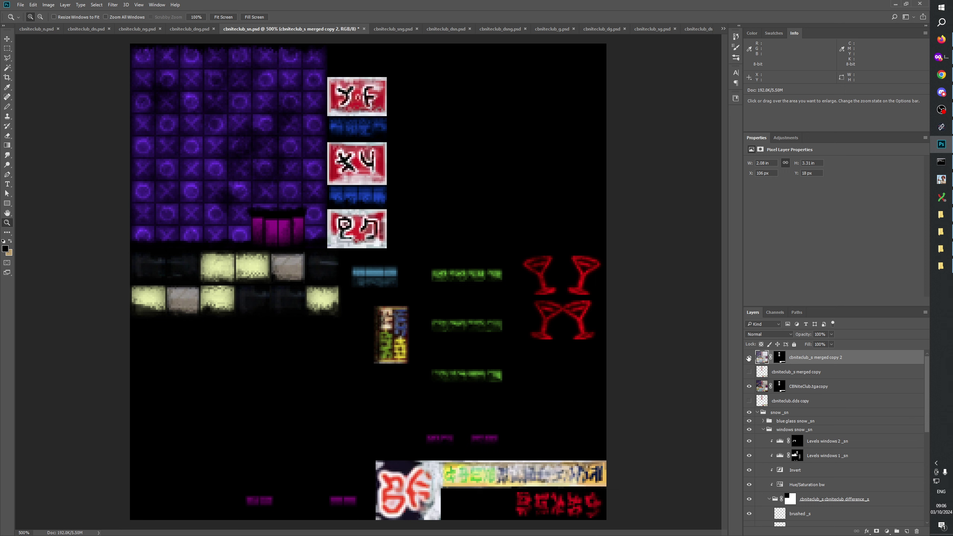
{"action": "left_click", "coordinate": [748, 358]}
{"action": "left_click", "coordinate": [748, 357]}
{"action": "left_click", "coordinate": [748, 357]}
Hide cbniteclub_s merged copy 2 and the CBNiteClub.tga copy to reveal the composed night snow texture
{"action": "left_click", "coordinate": [749, 358]}
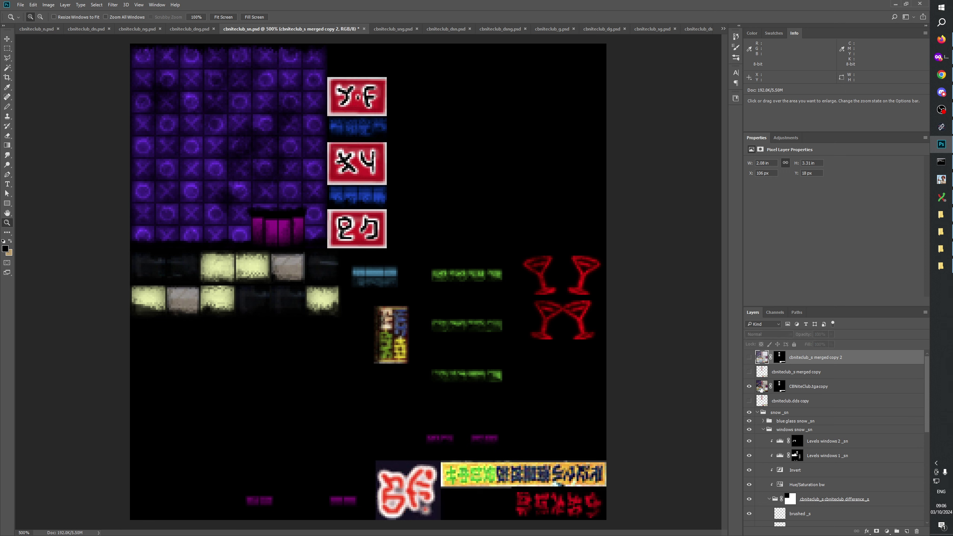
{"action": "scroll", "coordinate": [764, 396], "scroll_direction": "down", "scroll_amount": 2}
{"action": "scroll", "coordinate": [764, 396], "scroll_direction": "down", "scroll_amount": 3}
{"action": "left_click", "coordinate": [748, 374]}
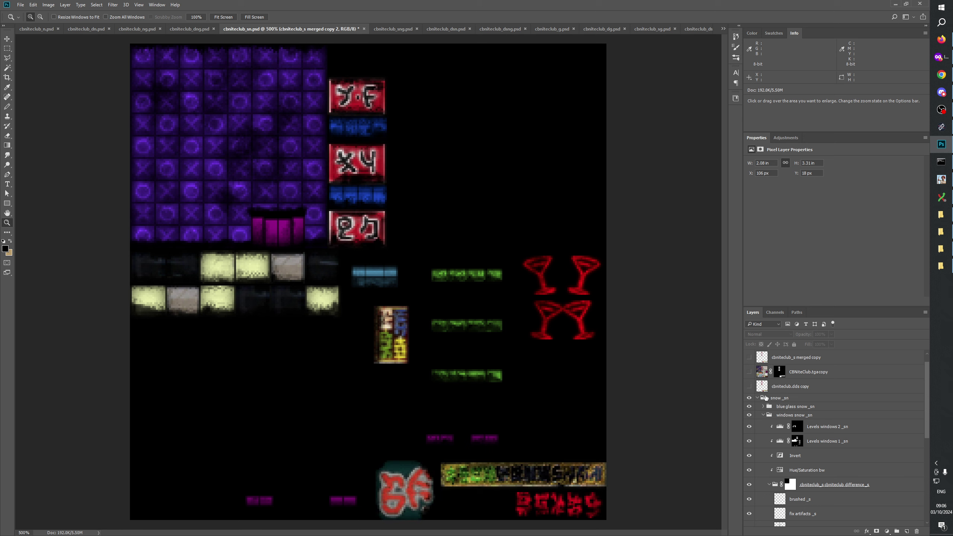
Compare the billboard snow with the masked cbniteclub_s merged layer shown and hidden in the texture snow difference group
{"action": "scroll", "coordinate": [773, 405], "scroll_direction": "down", "scroll_amount": 2}
{"action": "left_click", "coordinate": [748, 461]}
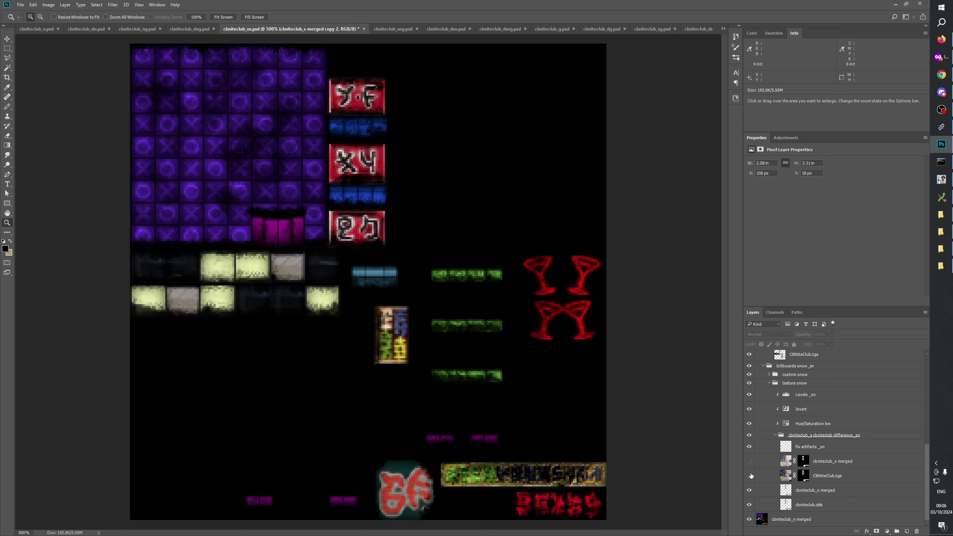
{"action": "left_click", "coordinate": [749, 462]}
{"action": "left_click", "coordinate": [749, 462]}
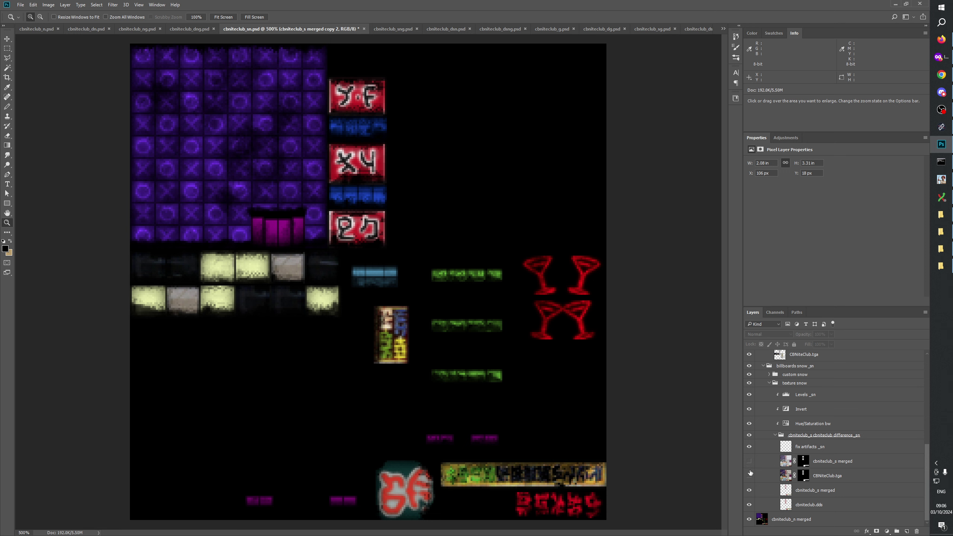
{"action": "left_click", "coordinate": [748, 461]}
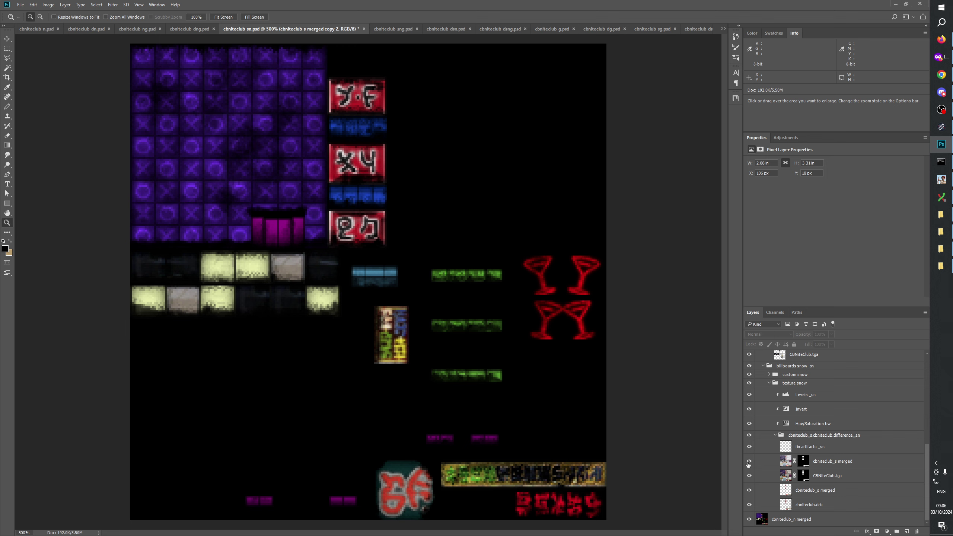
{"action": "left_click", "coordinate": [749, 475]}
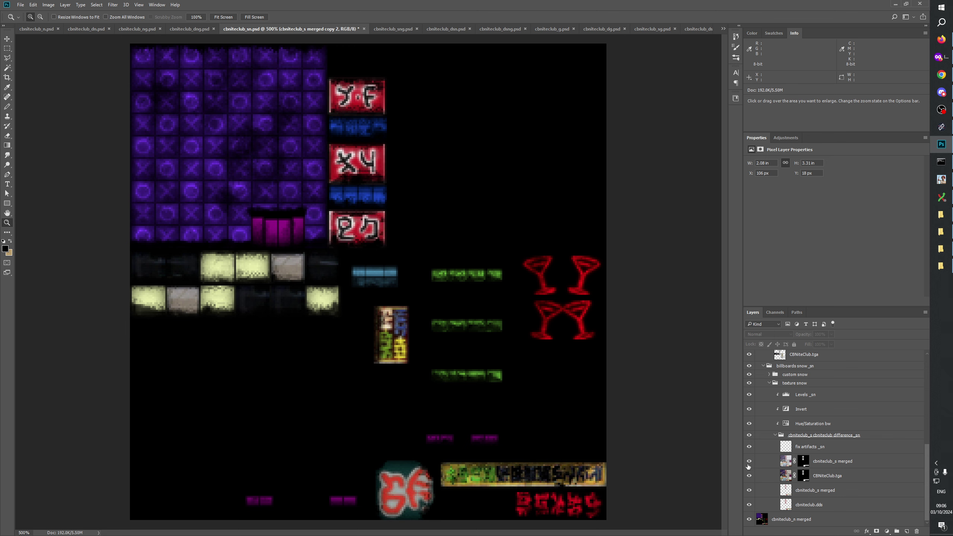
{"action": "left_click", "coordinate": [749, 462]}
{"action": "left_click", "coordinate": [748, 465]}
{"action": "left_click", "coordinate": [749, 463]}
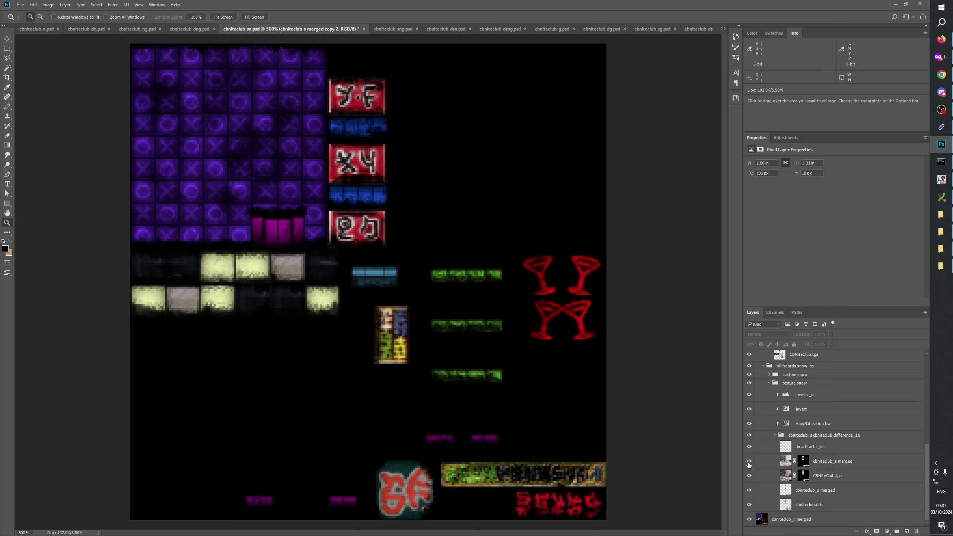
{"action": "left_click", "coordinate": [748, 463]}
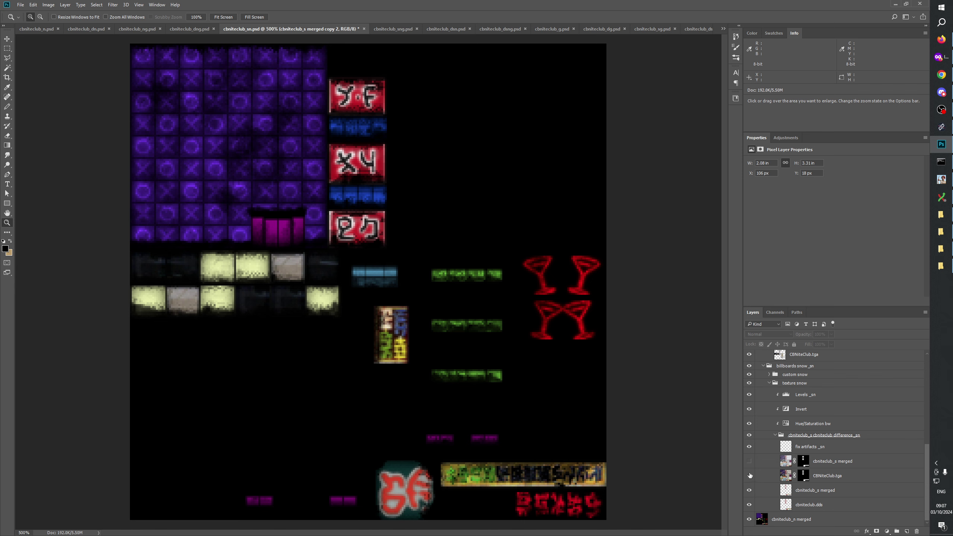
{"action": "left_click", "coordinate": [749, 463]}
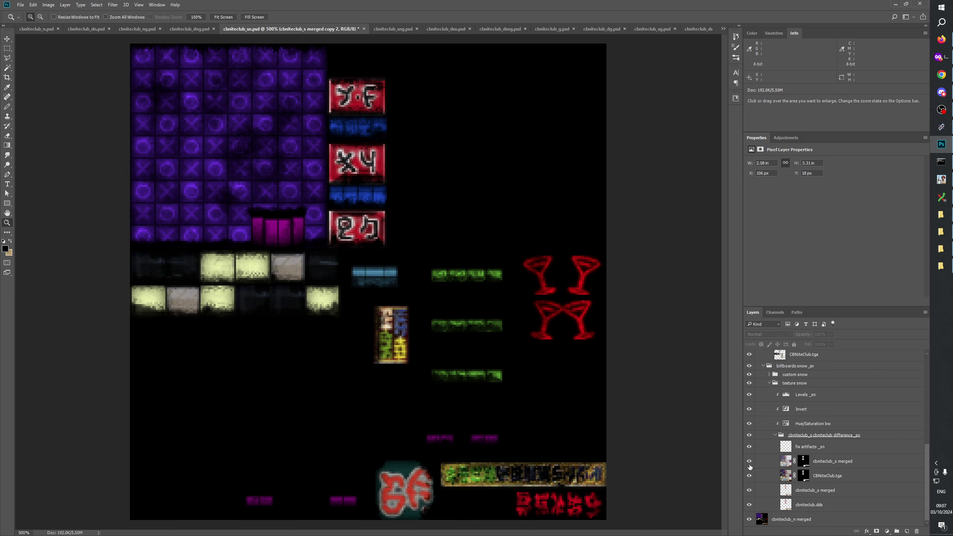
Hide the texture layers of the billboard difference group to view the billboards without texture snow, and show them again
{"action": "left_click_drag", "start_coordinate": [749, 466], "coordinate": [754, 478]}
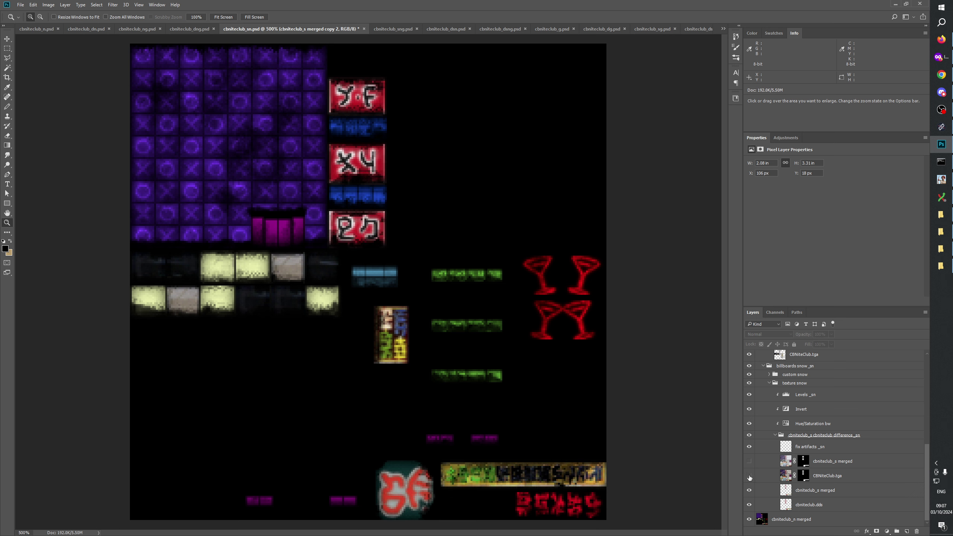
{"action": "left_click", "coordinate": [749, 490]}
{"action": "left_click", "coordinate": [749, 489]}
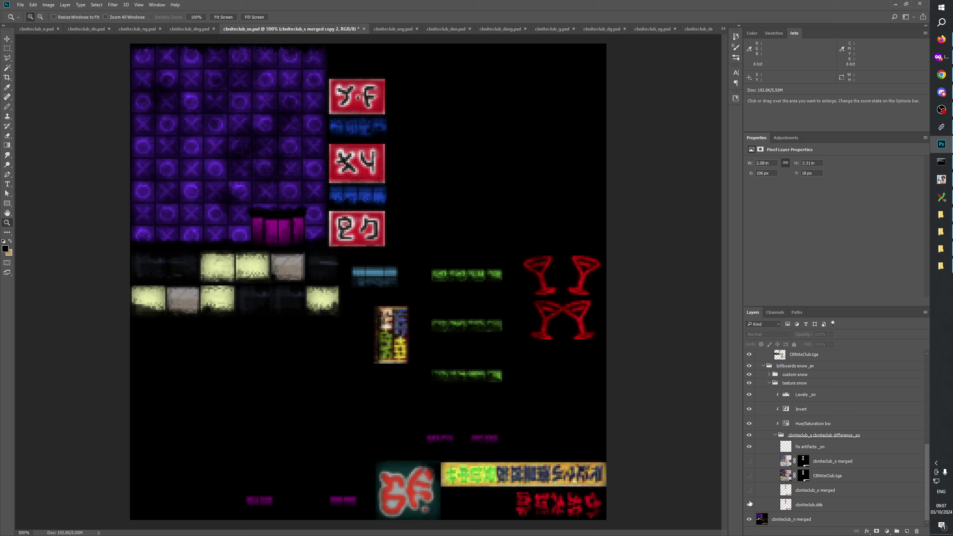
{"action": "left_click_drag", "start_coordinate": [749, 488], "coordinate": [749, 467]}
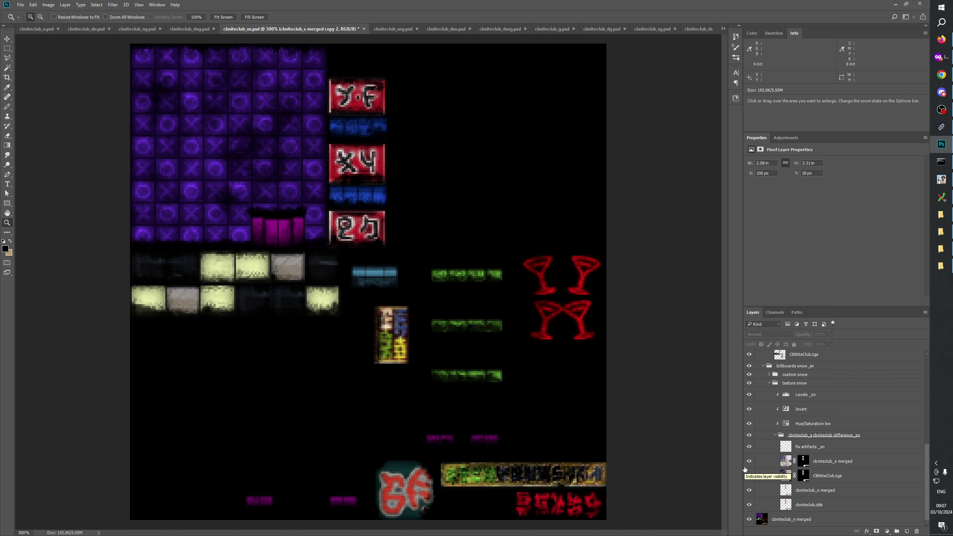
Toggle the fix artifacts _s layer in the windows snow difference group to check its effect
{"action": "scroll", "coordinate": [789, 461], "scroll_direction": "up", "scroll_amount": 2}
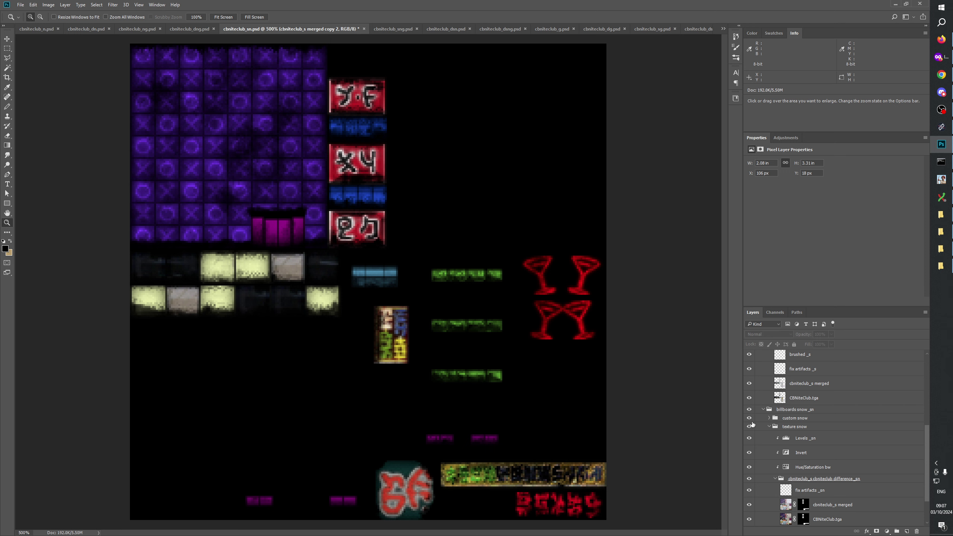
{"action": "scroll", "coordinate": [774, 434], "scroll_direction": "up", "scroll_amount": 3}
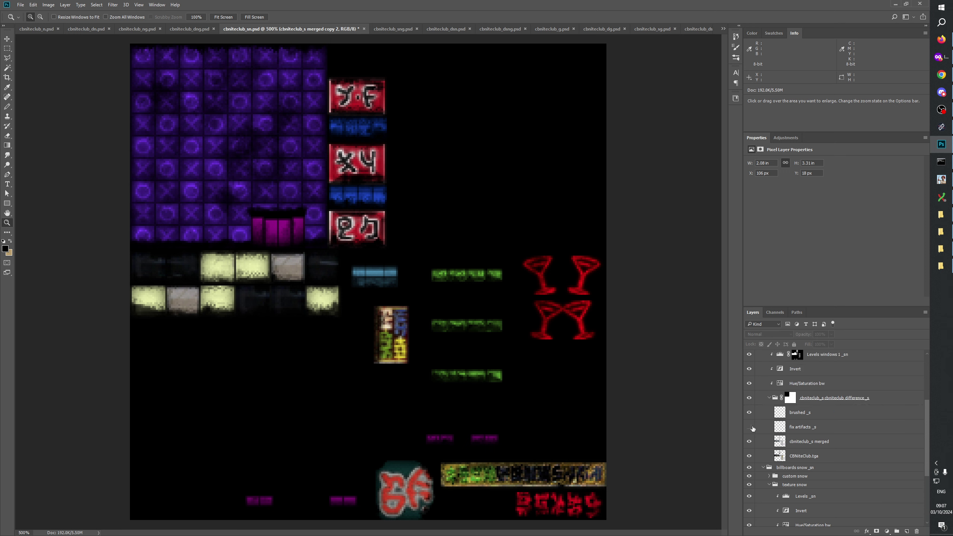
{"action": "left_click", "coordinate": [749, 427]}
{"action": "left_click", "coordinate": [749, 427]}
Select the fix artifacts _s layer and prepare the Pencil tool at 10% opacity near the green strips
{"action": "left_click_drag", "start_coordinate": [235, 87], "coordinate": [474, 323]}
{"action": "left_click", "coordinate": [474, 323]}
{"action": "left_click", "coordinate": [544, 313]}
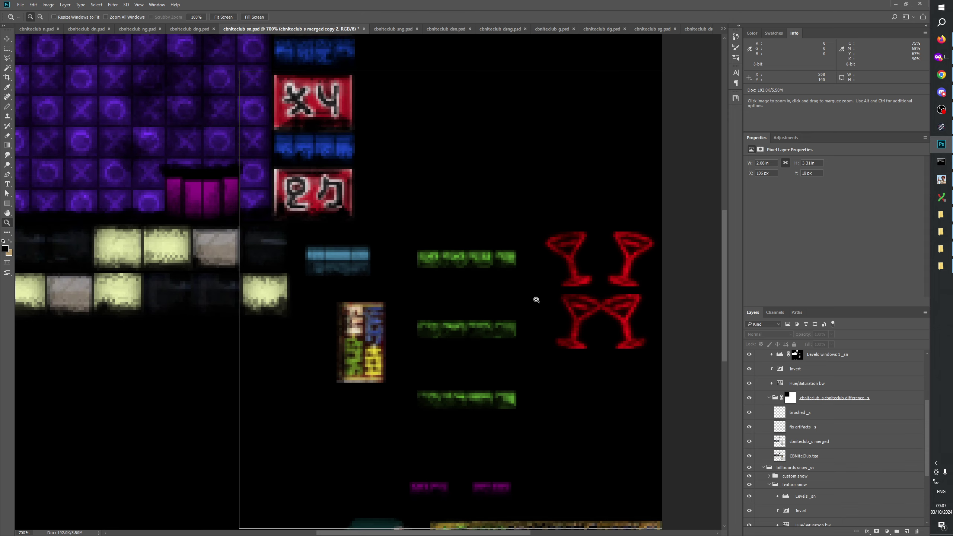
{"action": "left_click", "coordinate": [535, 300]}
{"action": "left_click", "coordinate": [535, 300]}
{"action": "left_click", "coordinate": [802, 428]}
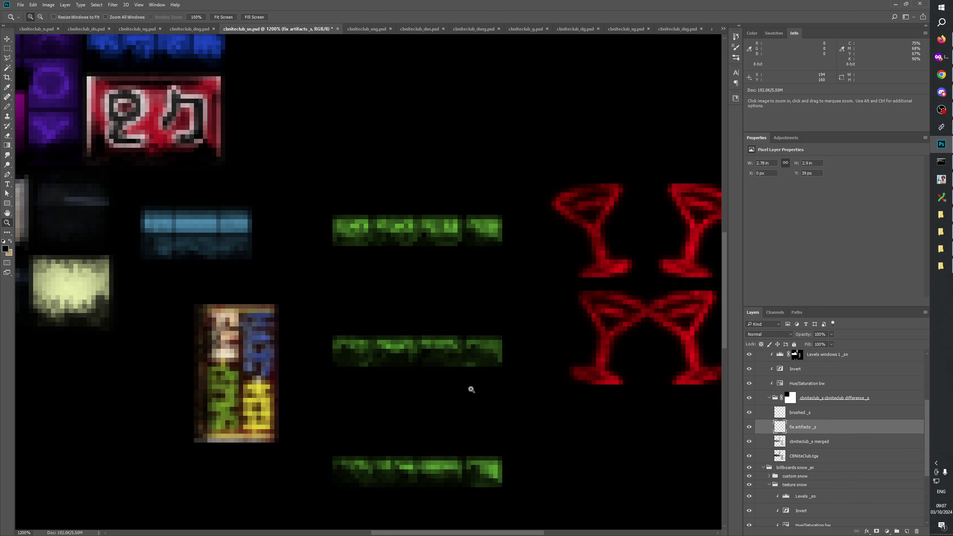
{"action": "left_click", "coordinate": [445, 390]}
{"action": "key", "text": "b"}
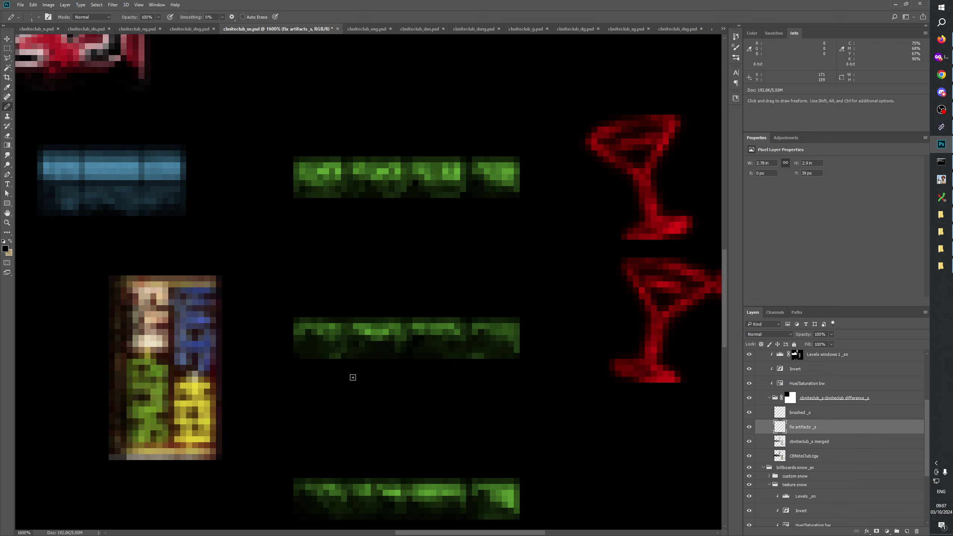
{"action": "key", "text": "1"}
{"action": "left_click", "coordinate": [338, 357]}
{"action": "left_click", "coordinate": [735, 37]}
{"action": "left_click", "coordinate": [676, 172]}
{"action": "left_click", "coordinate": [677, 165]}
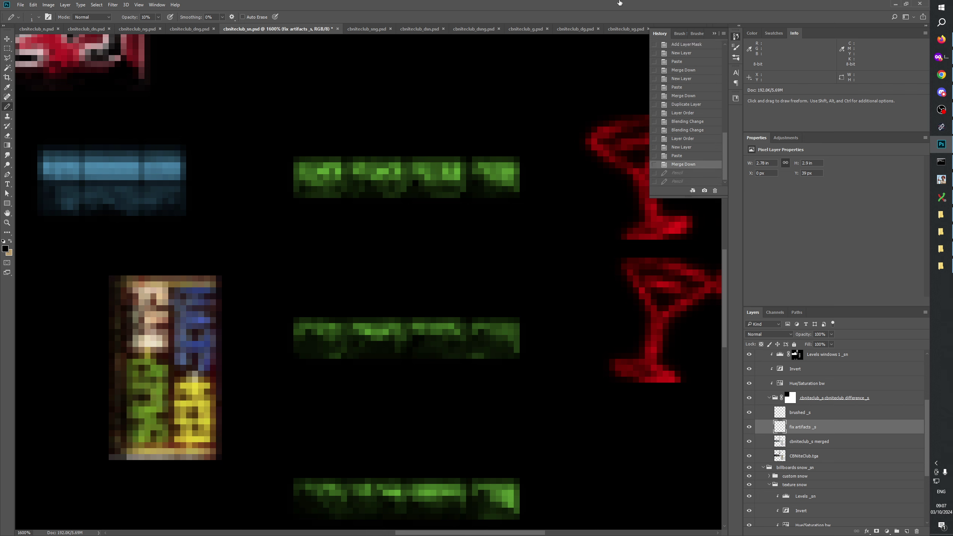
Set the foreground colour to white and paint 10% pencil dabs on fix artifacts _s along the middle green strip's lower edge
{"action": "left_click", "coordinate": [4, 242]}
{"action": "key", "text": "x"}
{"action": "left_click", "coordinate": [338, 357]}
{"action": "left_click", "coordinate": [336, 358]}
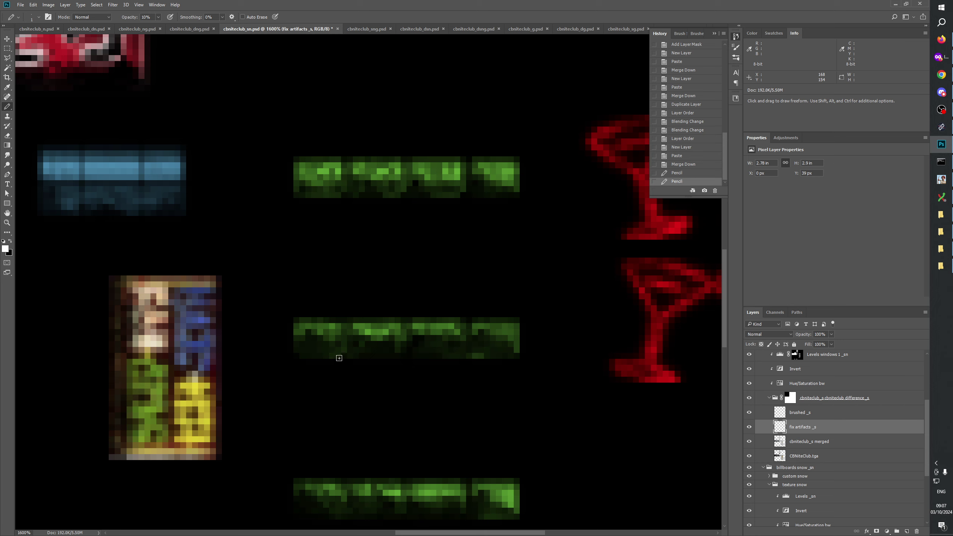
{"action": "left_click", "coordinate": [338, 360]}
{"action": "left_click", "coordinate": [339, 363]}
{"action": "left_click", "coordinate": [483, 359]}
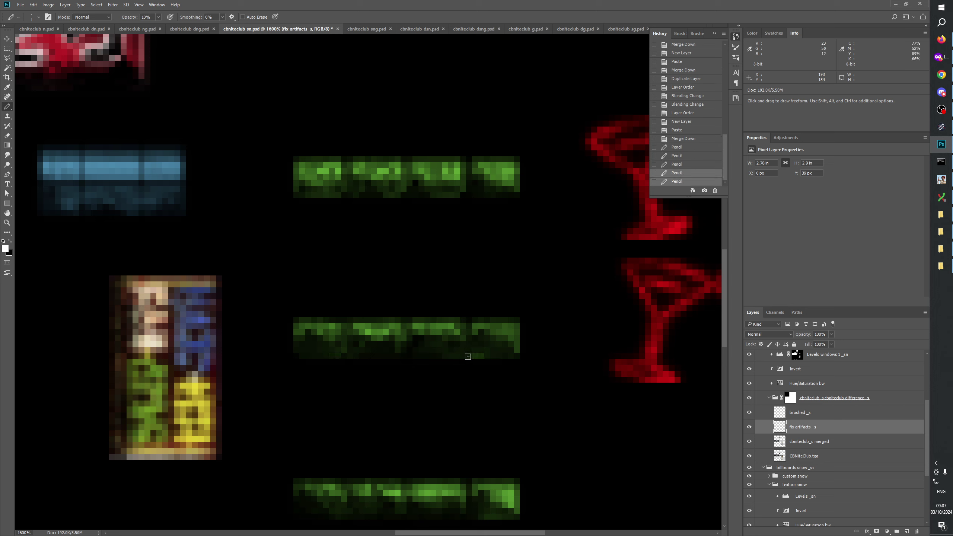
{"action": "left_click", "coordinate": [481, 356]}
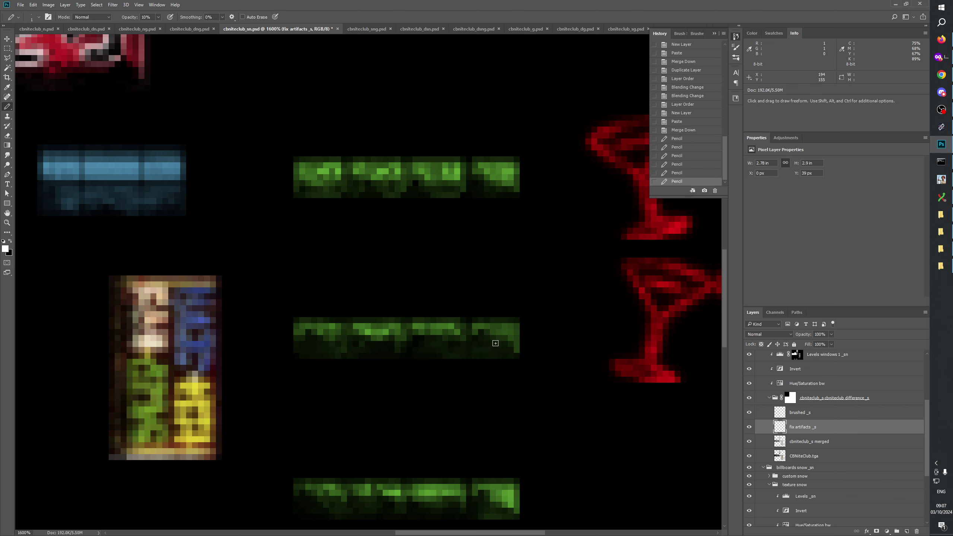
Paint repeated 10% white pencil dabs on fix artifacts _s along the lower edge of the upper green strip
{"action": "left_click", "coordinate": [456, 195]}
{"action": "left_click", "coordinate": [456, 196]}
{"action": "left_click", "coordinate": [456, 195]}
{"action": "left_click", "coordinate": [456, 195]}
{"action": "left_click", "coordinate": [456, 196]}
{"action": "left_click", "coordinate": [456, 195]}
{"action": "left_click", "coordinate": [455, 196]}
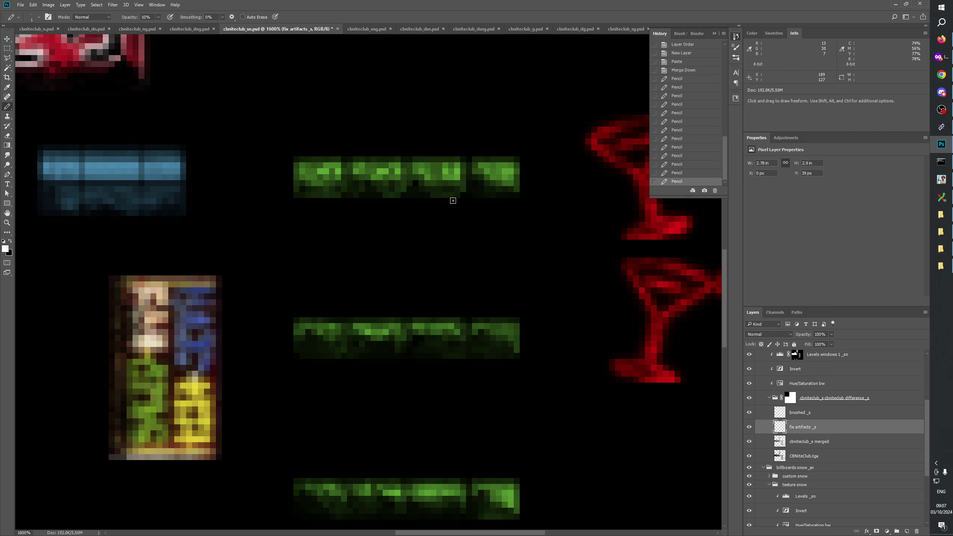
{"action": "left_click", "coordinate": [455, 199]}
{"action": "left_click", "coordinate": [455, 199]}
{"action": "left_click", "coordinate": [454, 198]}
{"action": "left_click", "coordinate": [334, 213]}
Examine the middle and lower green strips and the magenta strips below them for remaining artifacts
{"action": "left_click_drag", "start_coordinate": [457, 329], "coordinate": [468, 273]}
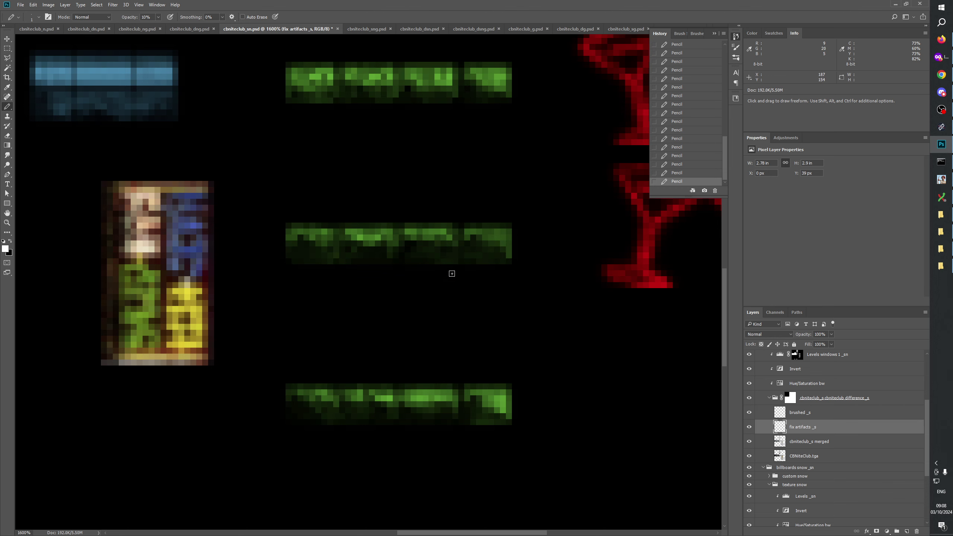
{"action": "left_click_drag", "start_coordinate": [480, 367], "coordinate": [478, 279]}
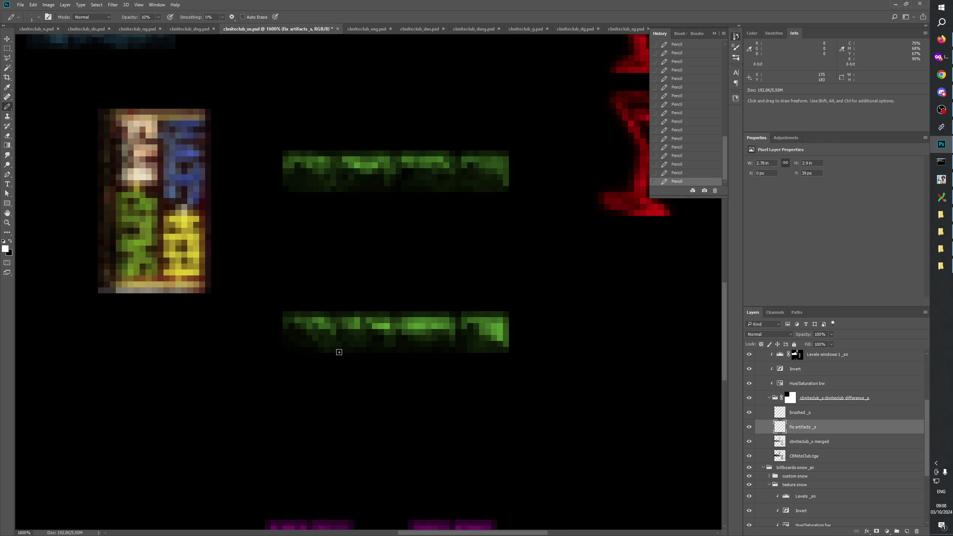
{"action": "left_click_drag", "start_coordinate": [319, 346], "coordinate": [457, 394]}
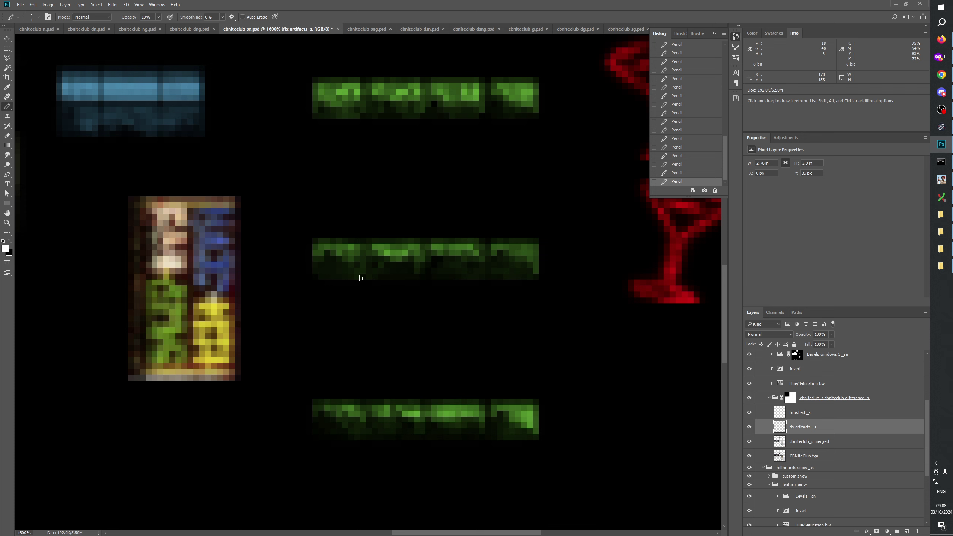
{"action": "left_click_drag", "start_coordinate": [457, 351], "coordinate": [447, 315]}
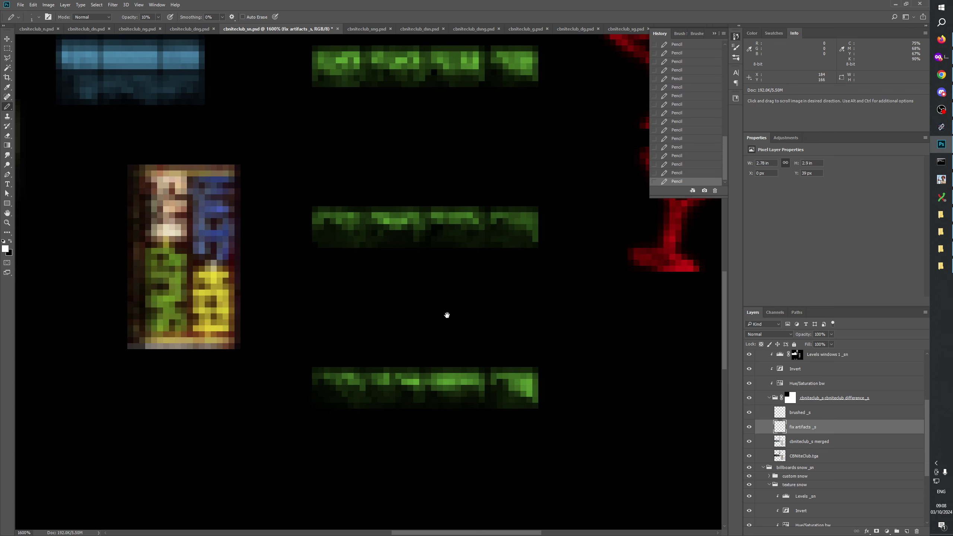
{"action": "scroll", "coordinate": [432, 331], "scroll_direction": "down", "scroll_amount": 5}
{"action": "scroll", "coordinate": [432, 347], "scroll_direction": "up", "scroll_amount": 8}
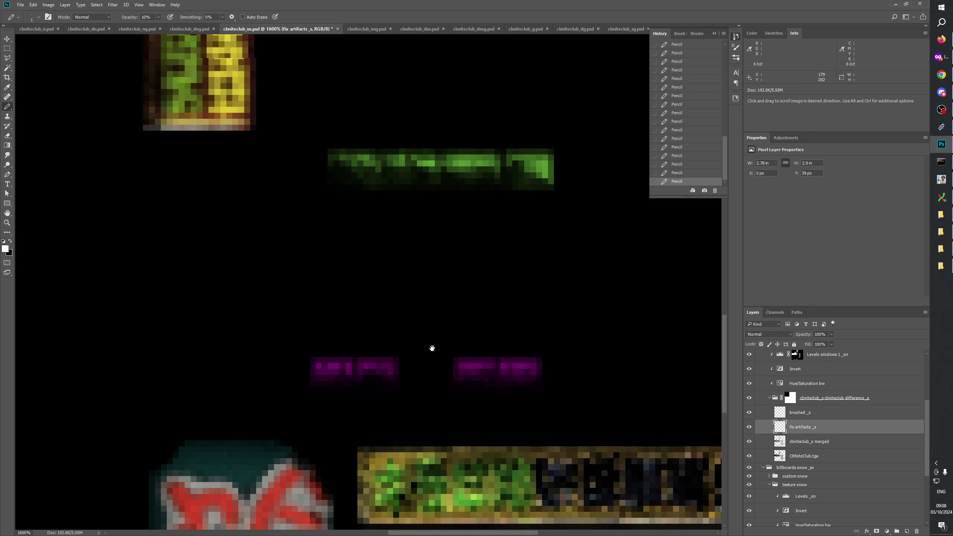
Bring the whole texture into view at 400% and collapse the windows snow _sn group
{"action": "scroll", "coordinate": [424, 370], "scroll_direction": "up", "scroll_amount": 6}
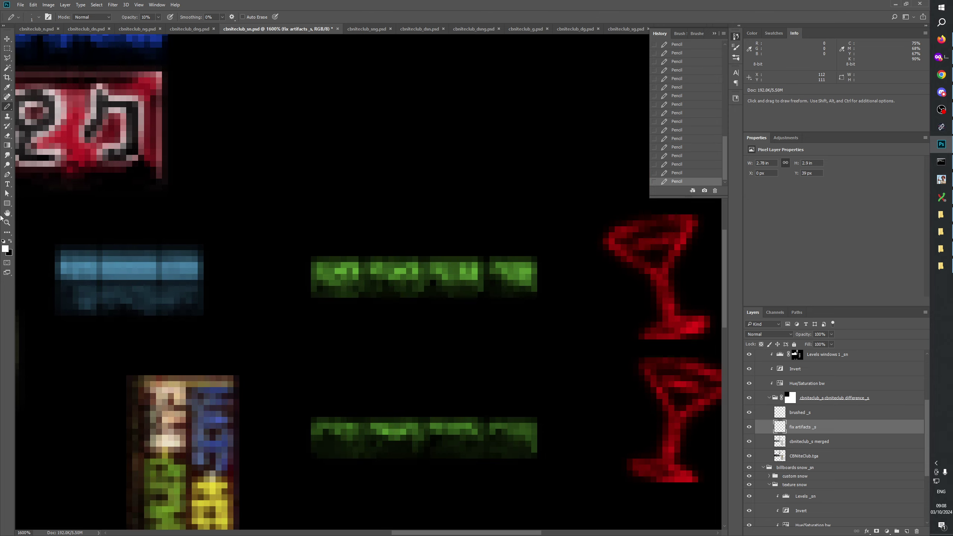
{"action": "left_click", "coordinate": [7, 223]}
{"action": "right_click", "coordinate": [344, 268]}
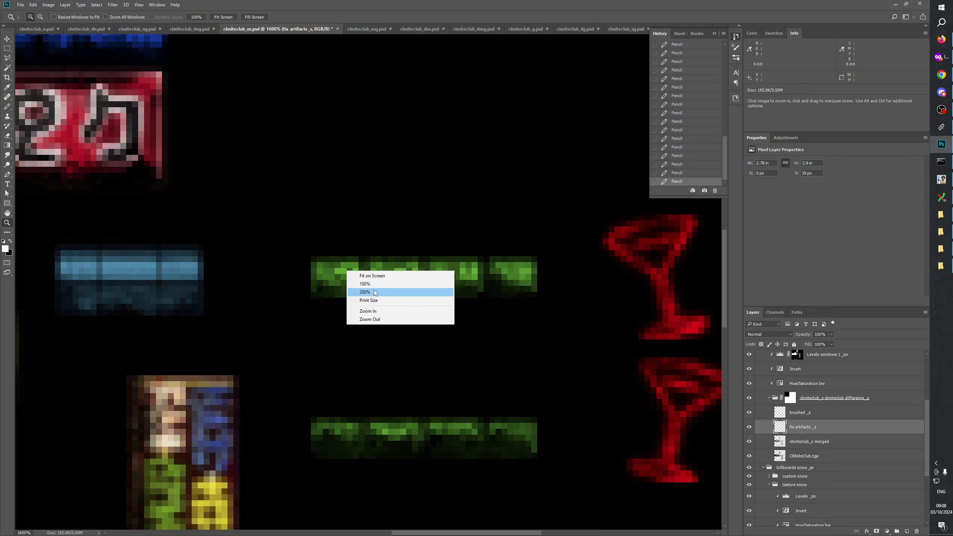
{"action": "left_click", "coordinate": [376, 296]}
{"action": "left_click", "coordinate": [393, 337]}
{"action": "key", "text": "ctrl+plus"}
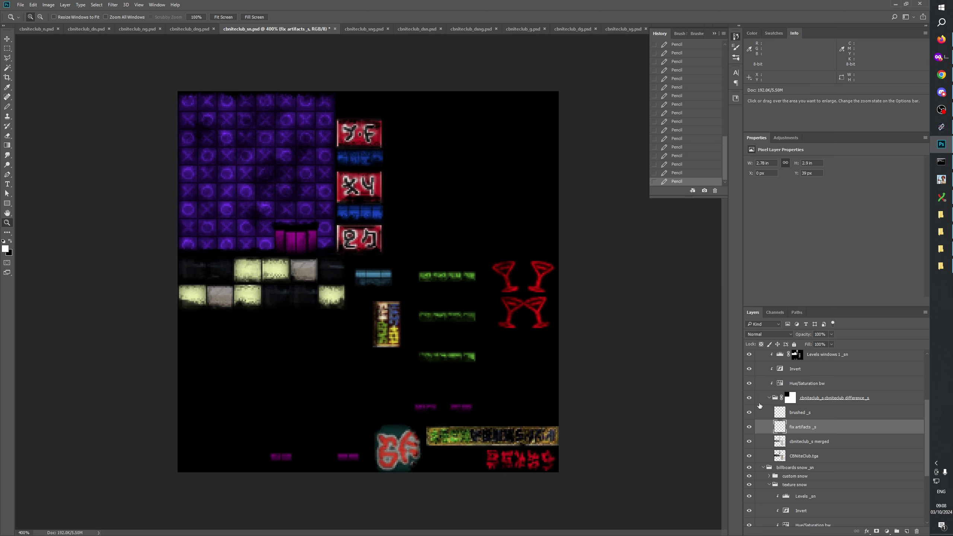
{"action": "scroll", "coordinate": [767, 401], "scroll_direction": "up", "scroll_amount": 3}
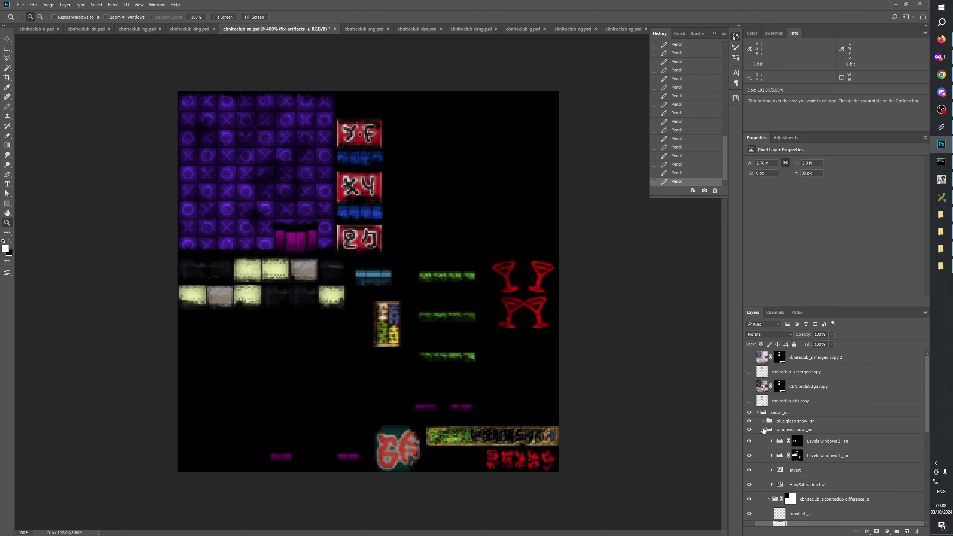
{"action": "left_click", "coordinate": [763, 430]}
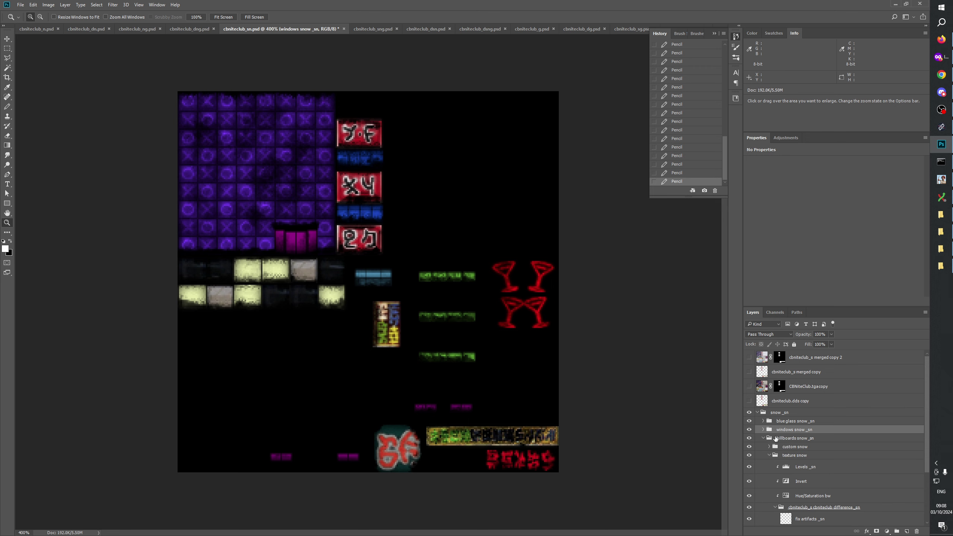
Compare the billboards with the masked cbniteclub_s merged and CBNiteClub.tga layers of the texture snow group hidden and shown
{"action": "scroll", "coordinate": [809, 434], "scroll_direction": "down", "scroll_amount": 2}
{"action": "scroll", "coordinate": [804, 422], "scroll_direction": "down", "scroll_amount": 1}
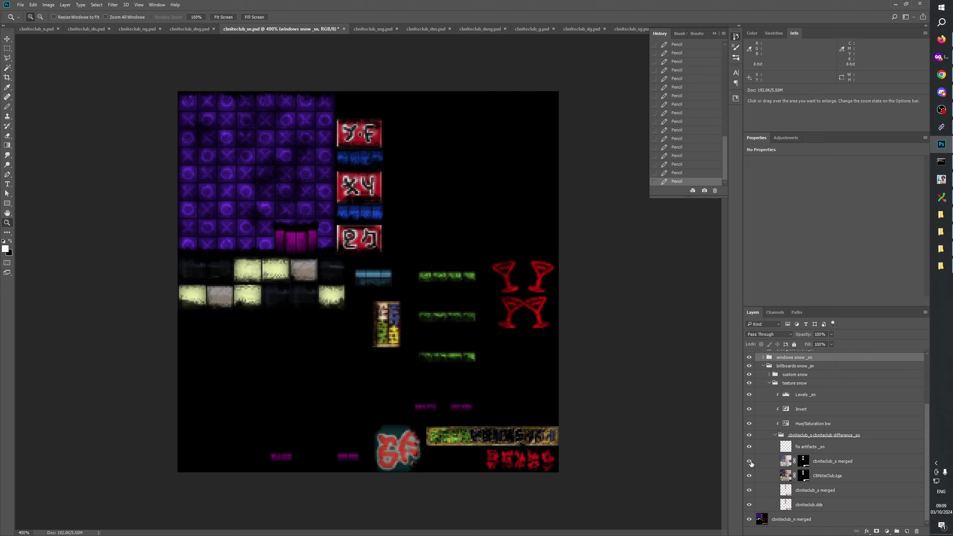
{"action": "left_click", "coordinate": [750, 478]}
{"action": "left_click", "coordinate": [750, 464]}
{"action": "left_click", "coordinate": [749, 461]}
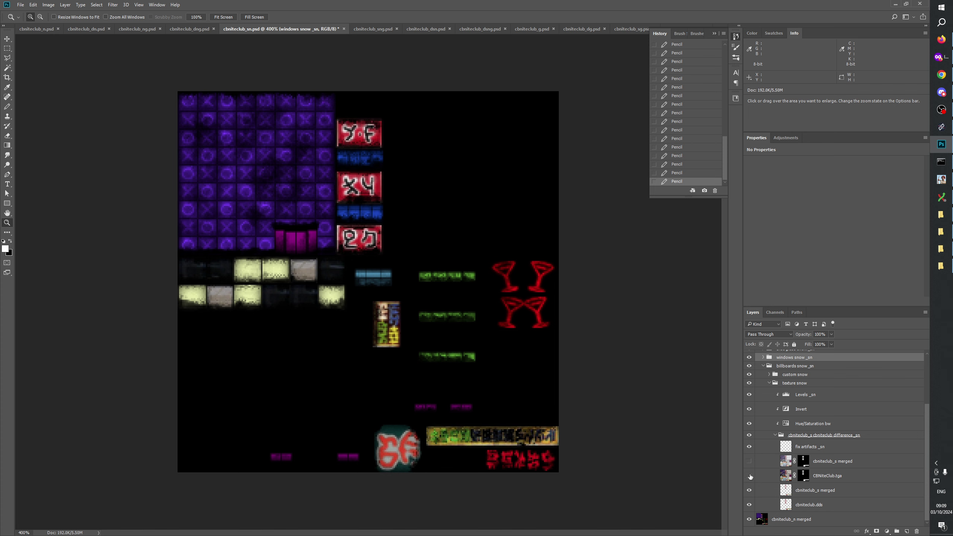
{"action": "left_click", "coordinate": [749, 462]}
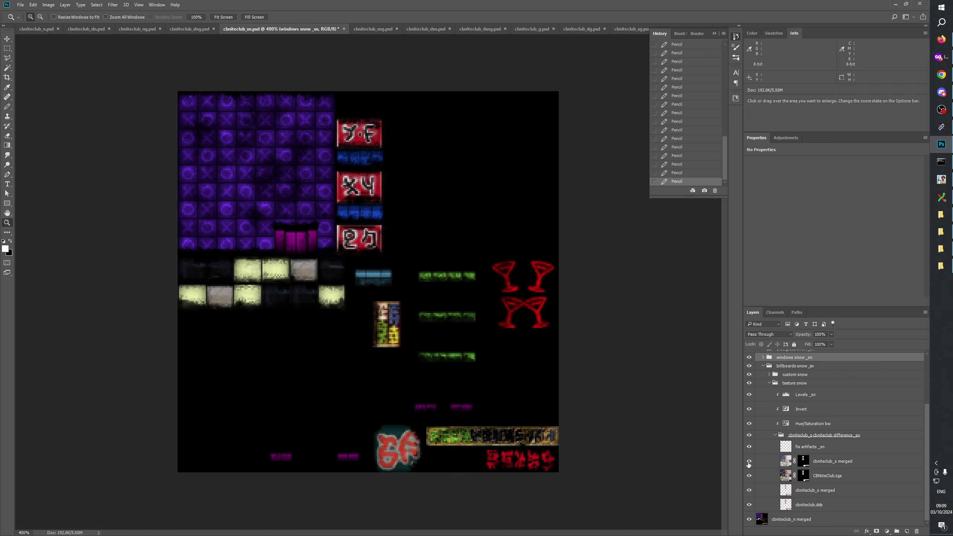
{"action": "left_click", "coordinate": [749, 462]}
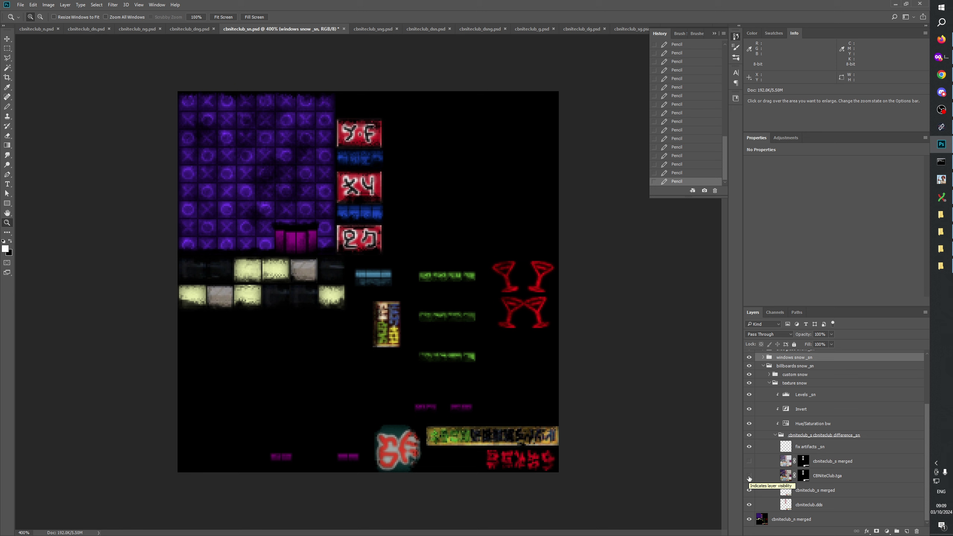
{"action": "left_click", "coordinate": [748, 462]}
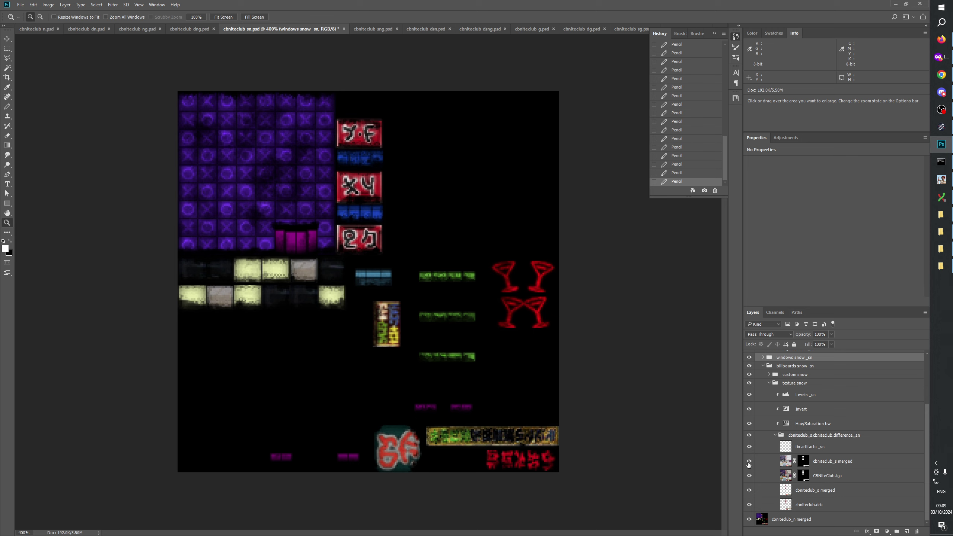
{"action": "left_click", "coordinate": [748, 462]}
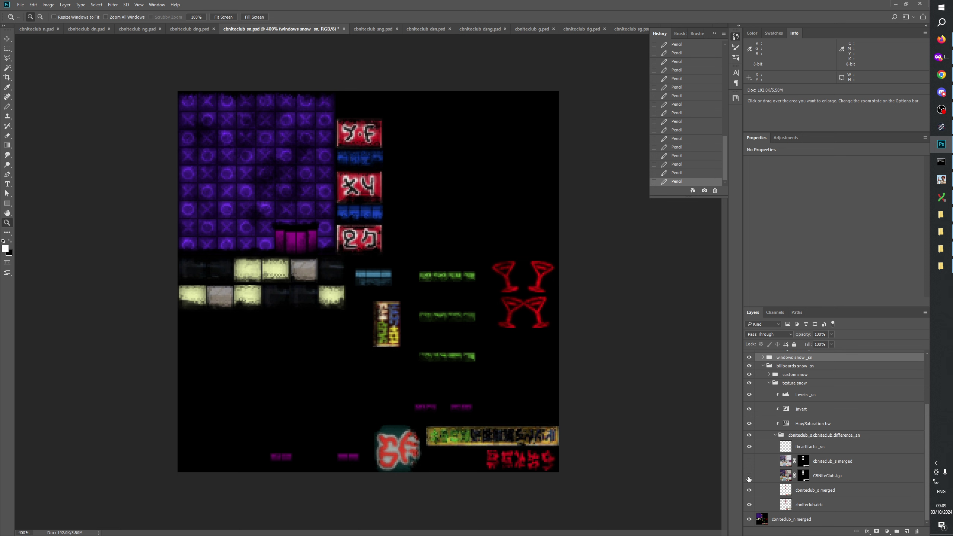
{"action": "left_click", "coordinate": [748, 461]}
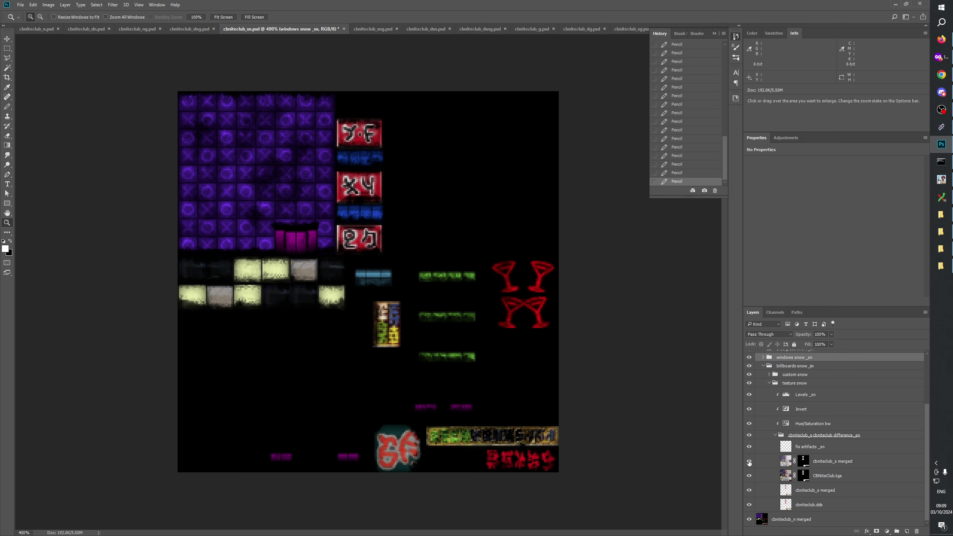
{"action": "left_click_drag", "start_coordinate": [749, 462], "coordinate": [749, 477]}
{"action": "left_click", "coordinate": [749, 461]}
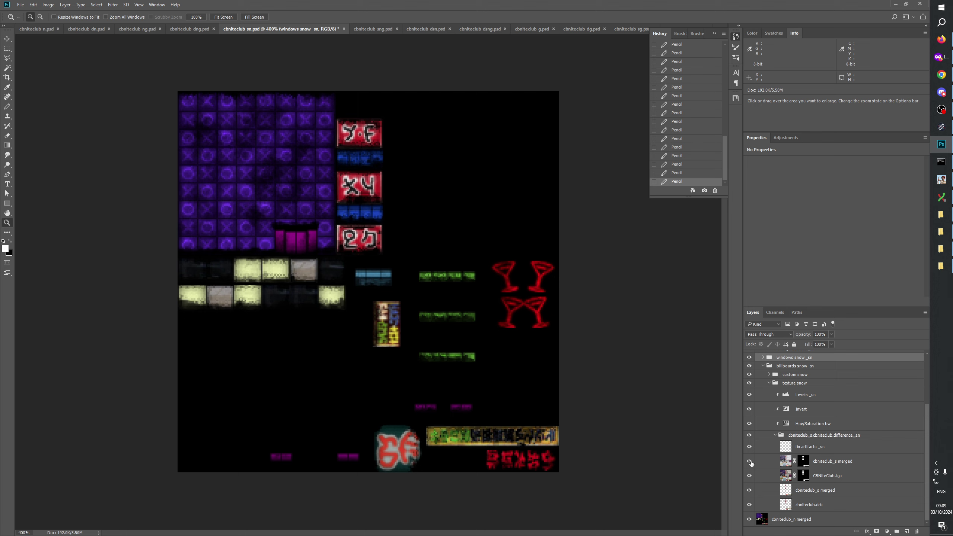
{"action": "left_click", "coordinate": [749, 461]}
{"action": "left_click", "coordinate": [749, 475]}
{"action": "left_click", "coordinate": [749, 475]}
{"action": "left_click", "coordinate": [749, 473]}
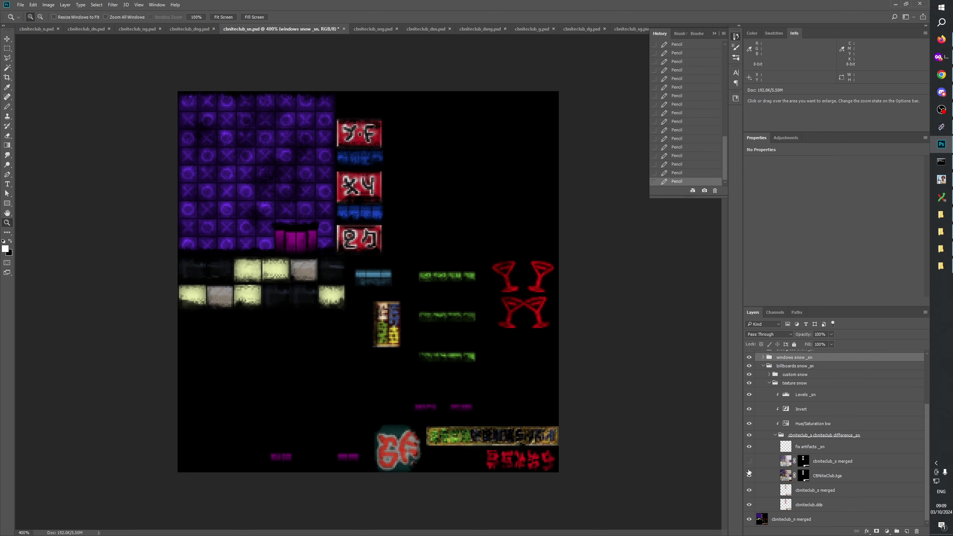
{"action": "left_click", "coordinate": [749, 475]}
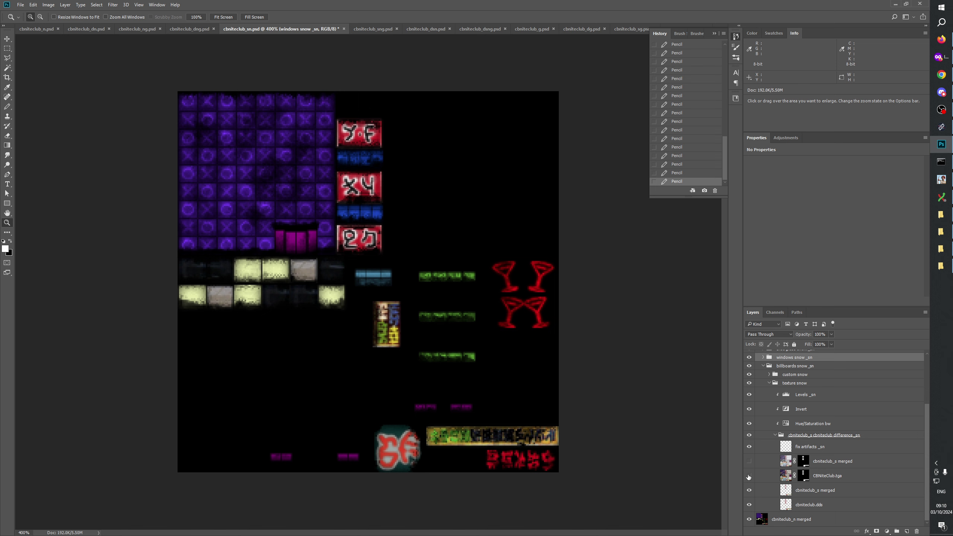
{"action": "left_click", "coordinate": [748, 475]}
{"action": "left_click", "coordinate": [749, 477]}
{"action": "left_click", "coordinate": [749, 462]}
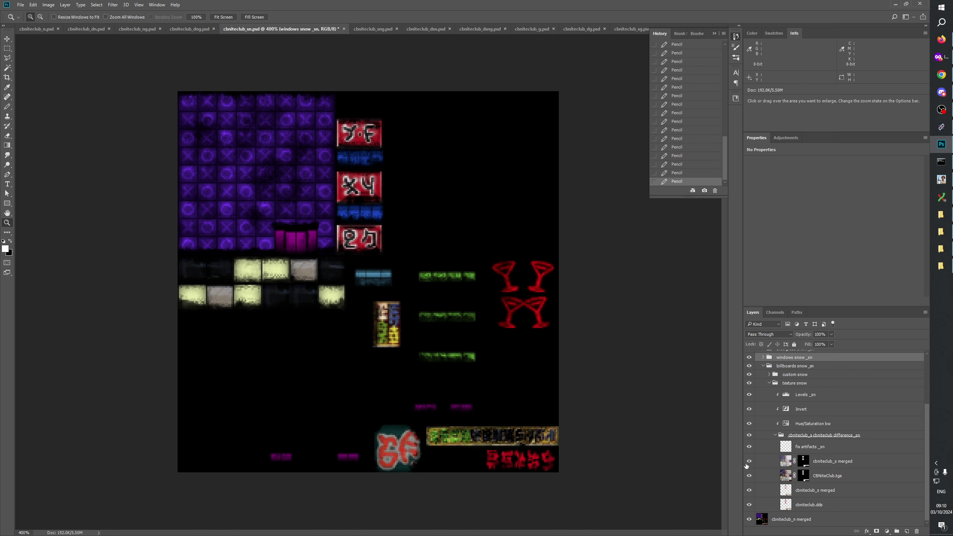
Put away the edit history, recheck the billboards, and leave the masked cbniteclub_s merged and CBNiteClub.tga layers hidden
{"action": "left_click", "coordinate": [713, 33]}
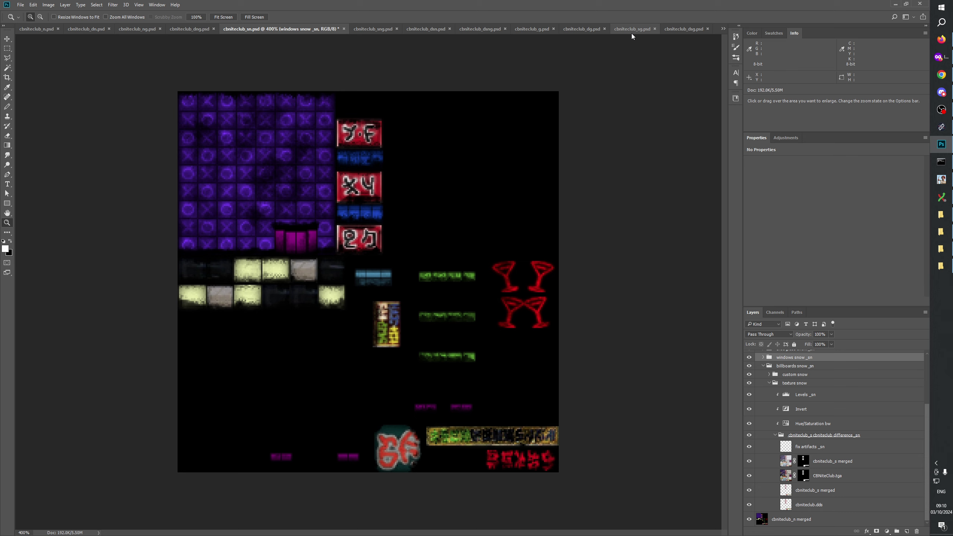
{"action": "left_click", "coordinate": [722, 29]}
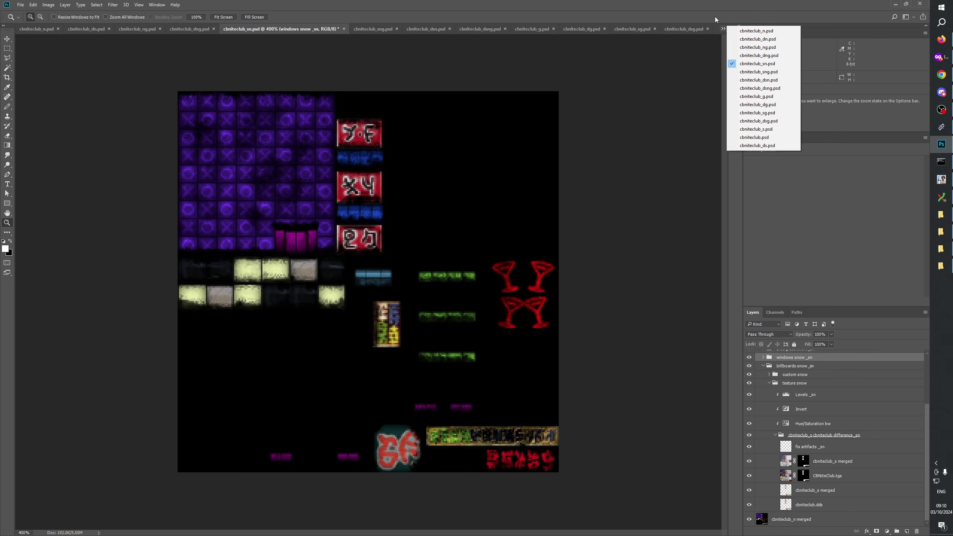
{"action": "left_click", "coordinate": [770, 464]}
{"action": "left_click", "coordinate": [749, 460]}
{"action": "left_click", "coordinate": [749, 475]}
{"action": "left_click", "coordinate": [749, 461]}
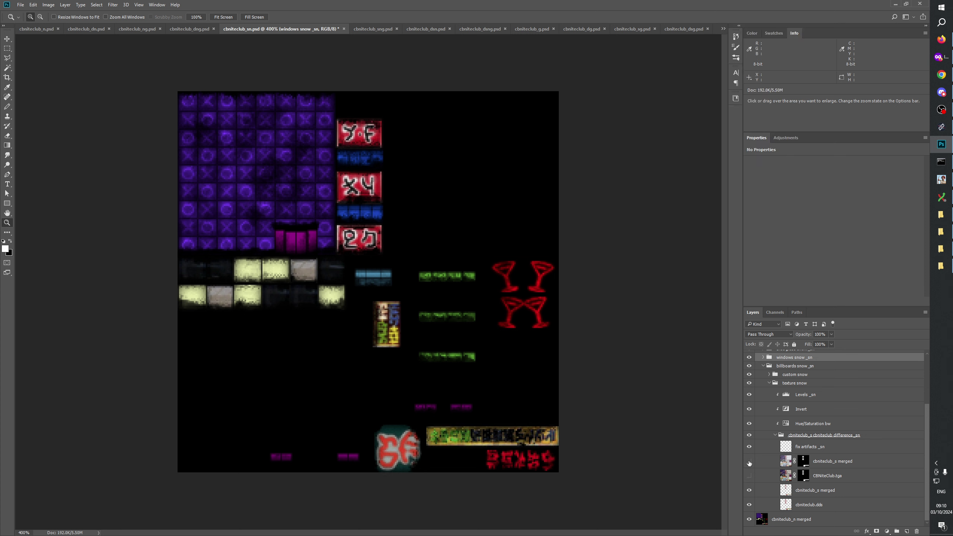
{"action": "left_click", "coordinate": [749, 476]}
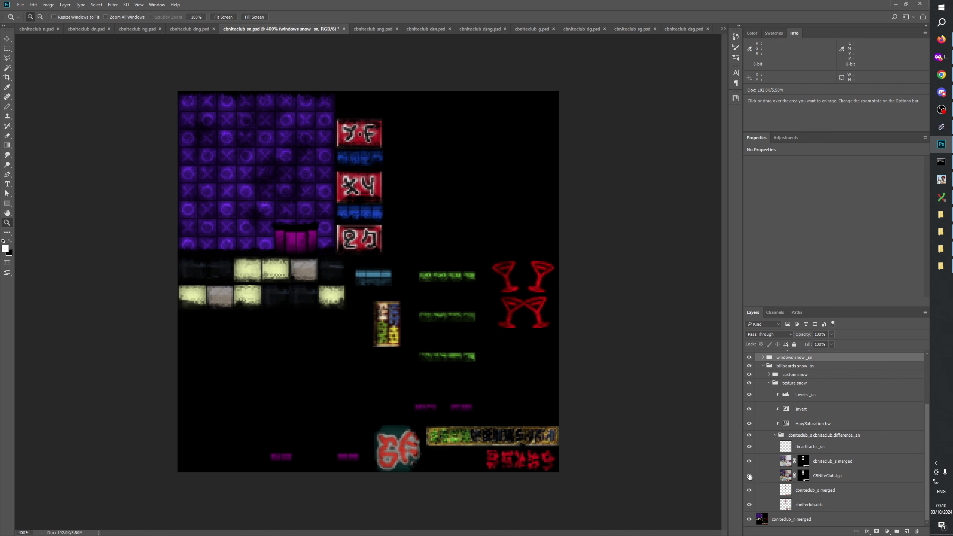
{"action": "left_click", "coordinate": [749, 461]}
{"action": "left_click", "coordinate": [749, 461]}
{"action": "left_click", "coordinate": [749, 476]}
{"action": "left_click", "coordinate": [749, 461]}
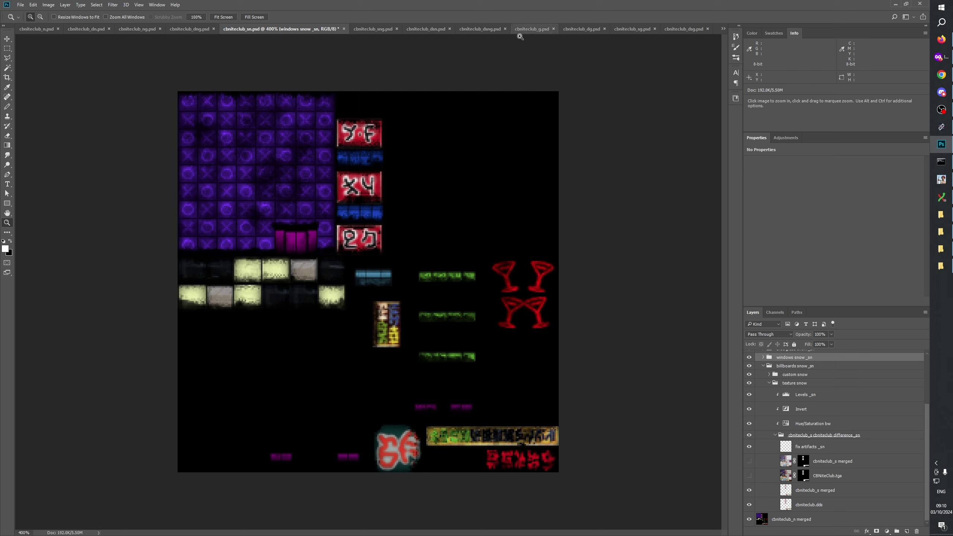
Duplicate the CBNiteClub.tga layer from cbniteclub.psd into cbniteclub_s.psd under the same name and place it directly above the cbniteclub_s.dds base layer
{"action": "left_click", "coordinate": [723, 28]}
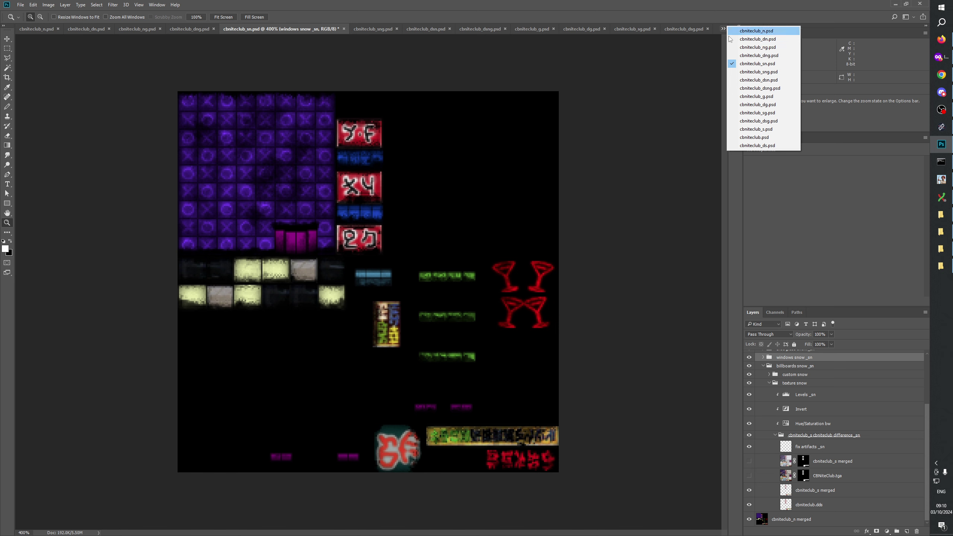
{"action": "left_click", "coordinate": [754, 129]}
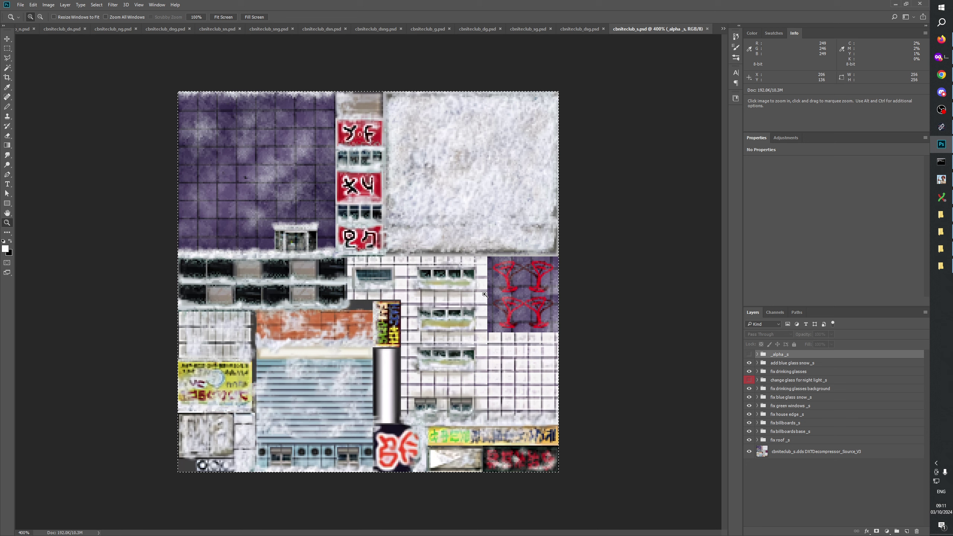
{"action": "left_click", "coordinate": [723, 29]}
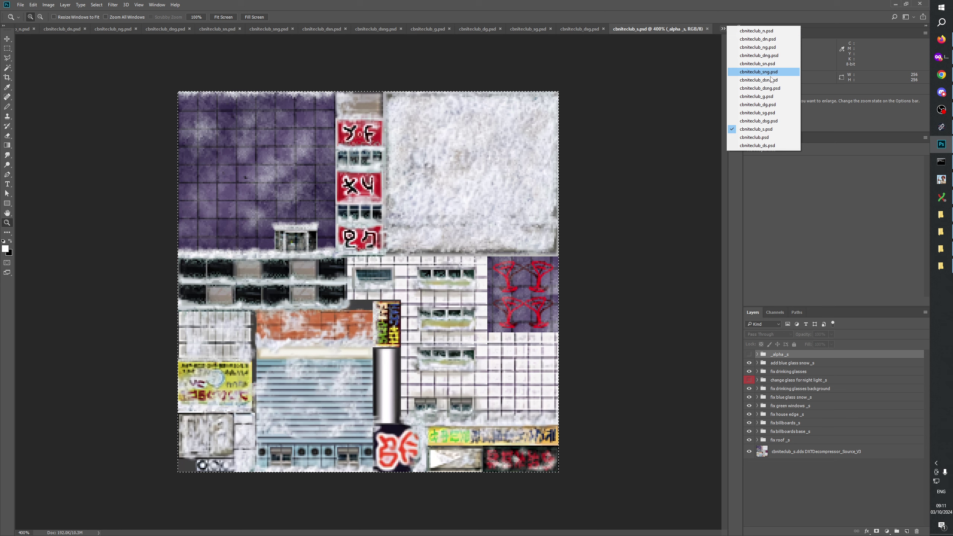
{"action": "left_click", "coordinate": [765, 138]}
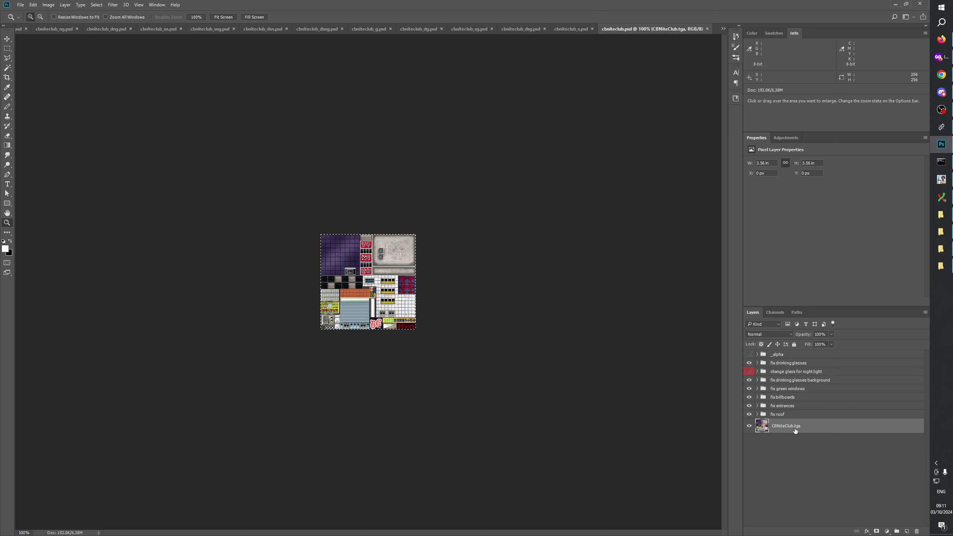
{"action": "right_click", "coordinate": [785, 428]}
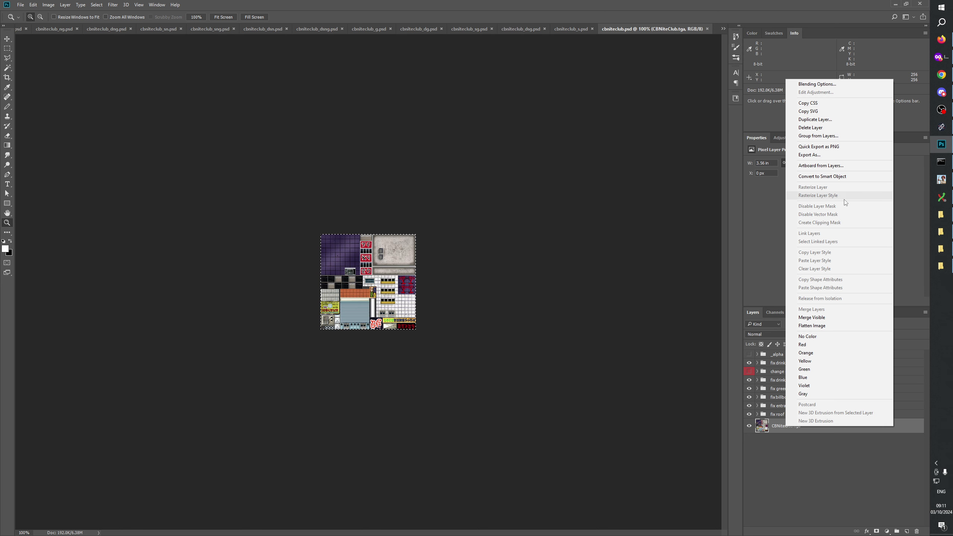
{"action": "left_click", "coordinate": [813, 120]}
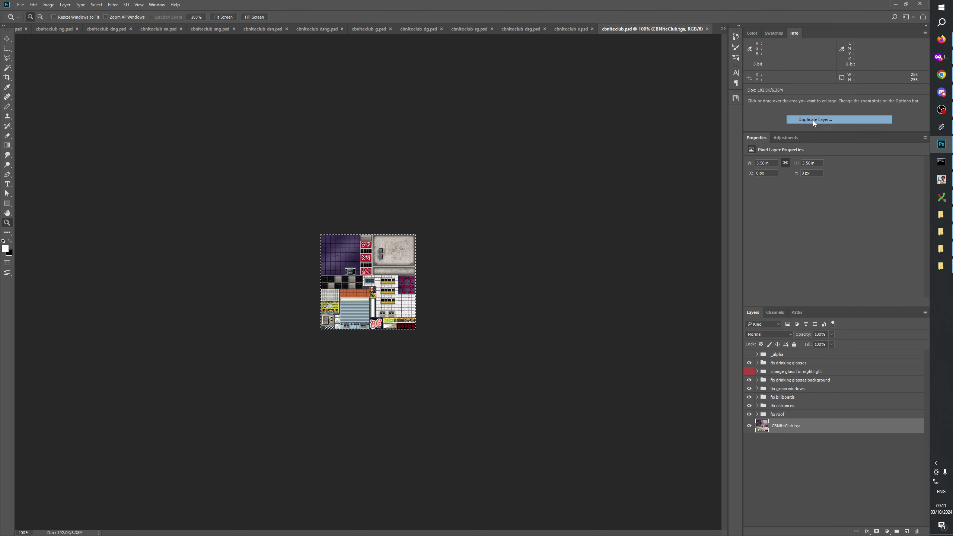
{"action": "left_click", "coordinate": [513, 190]}
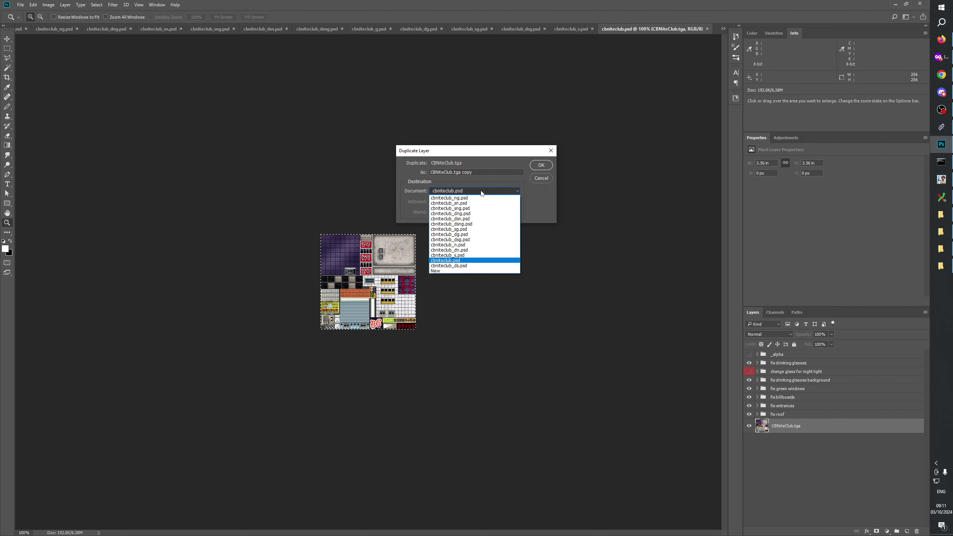
{"action": "left_click", "coordinate": [461, 256]}
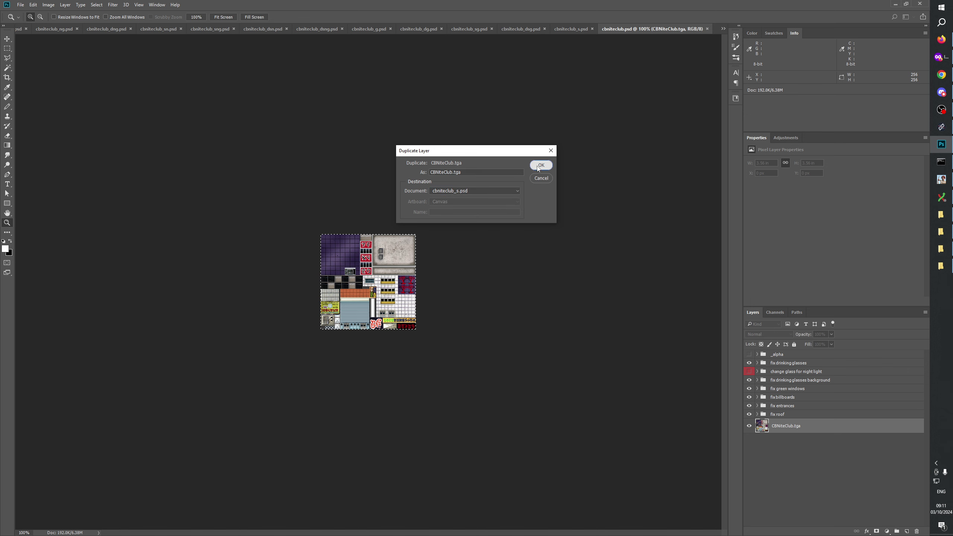
{"action": "left_click", "coordinate": [540, 165]}
{"action": "left_click", "coordinate": [576, 30]}
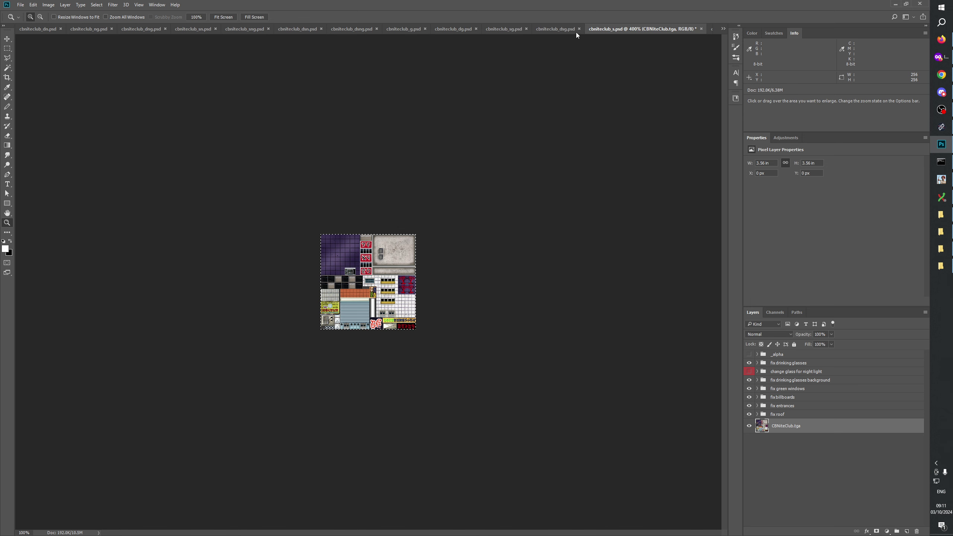
{"action": "left_click_drag", "start_coordinate": [783, 361], "coordinate": [780, 460]}
Mask the CBNiteClub.tga layer to the red-on-black billboard using a rectangular selection of about 35 × 32 px
{"action": "left_click", "coordinate": [387, 456]}
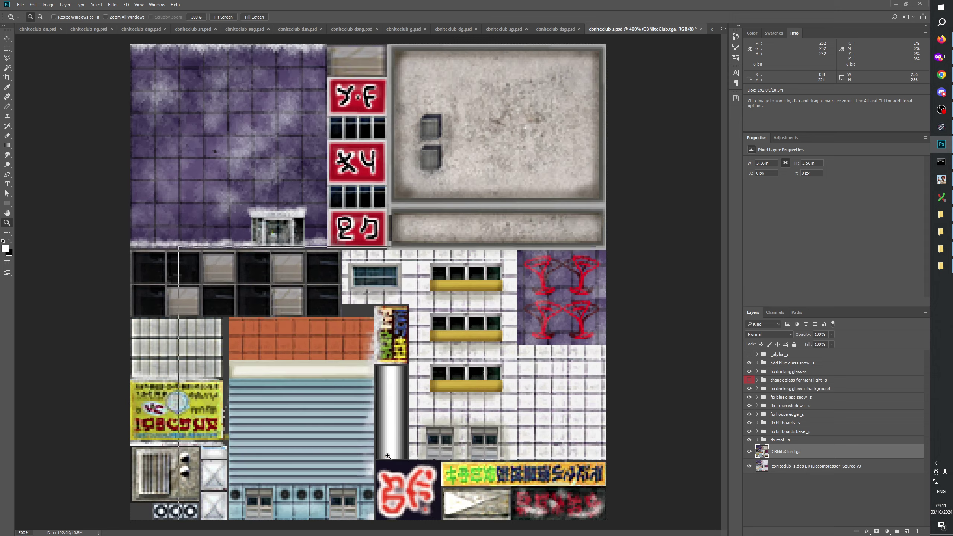
{"action": "left_click", "coordinate": [388, 455]}
{"action": "left_click", "coordinate": [436, 394]}
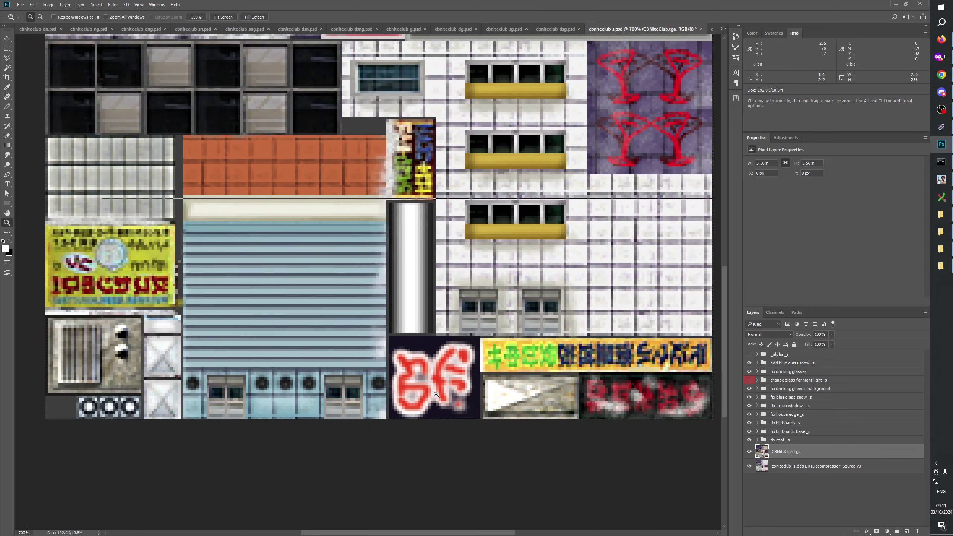
{"action": "left_click", "coordinate": [435, 394]}
{"action": "left_click", "coordinate": [438, 392]}
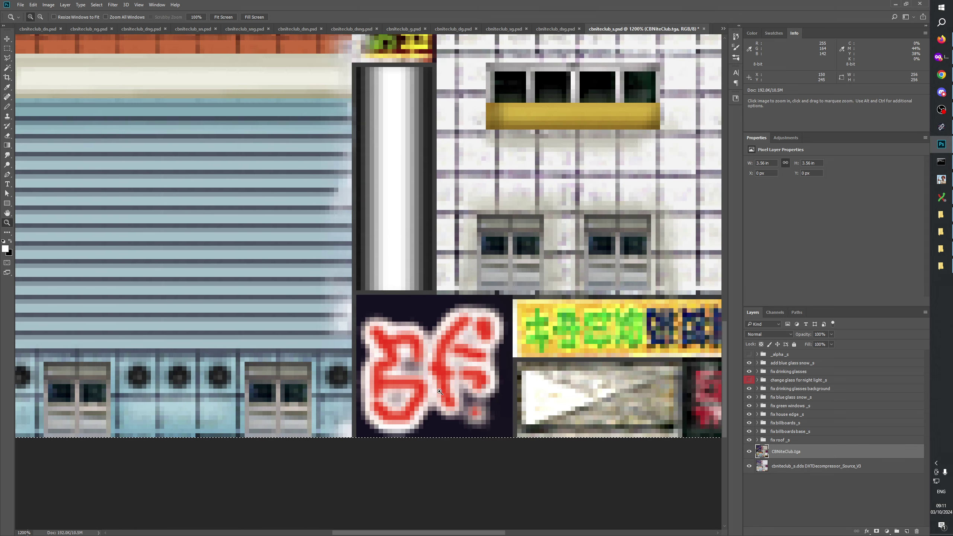
{"action": "left_click", "coordinate": [7, 48]}
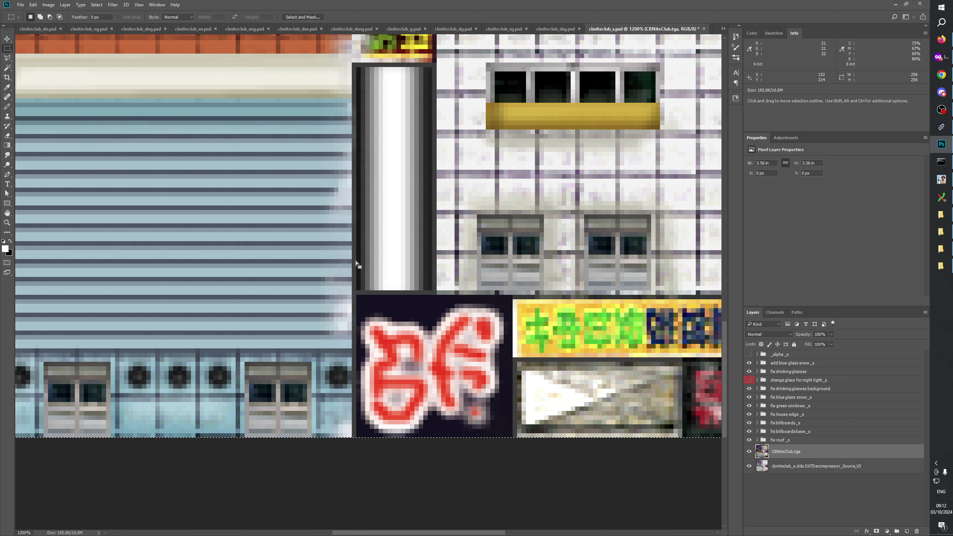
{"action": "left_click", "coordinate": [353, 505]}
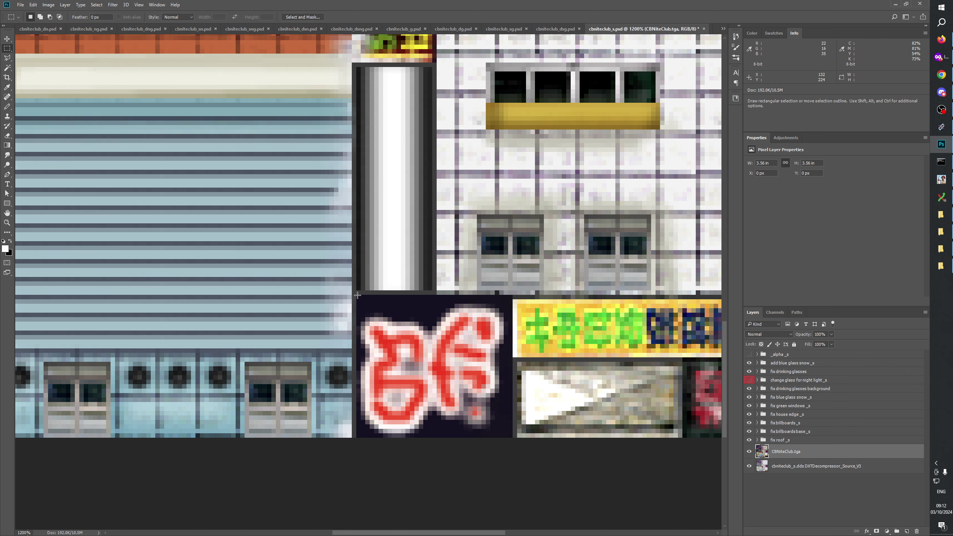
{"action": "left_click_drag", "start_coordinate": [358, 296], "coordinate": [510, 486]}
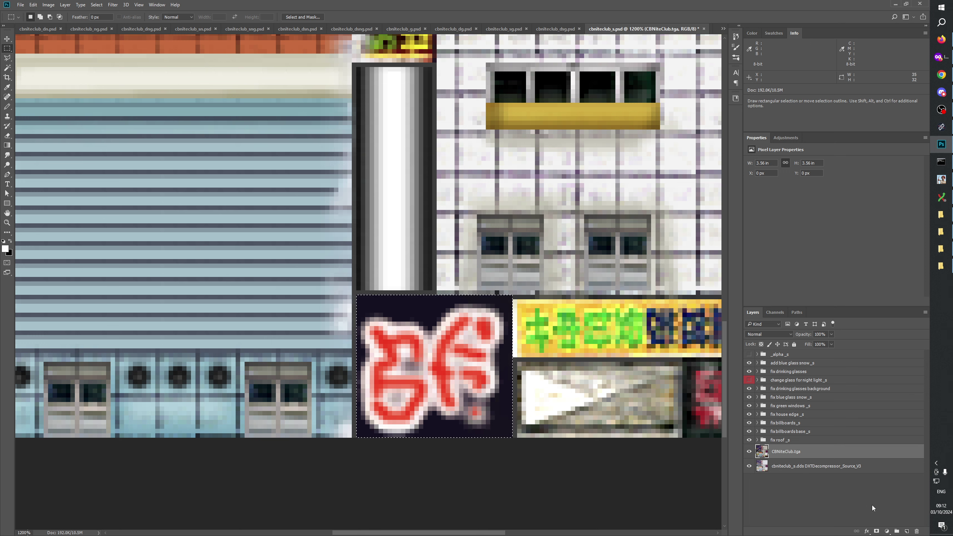
{"action": "left_click", "coordinate": [876, 531]}
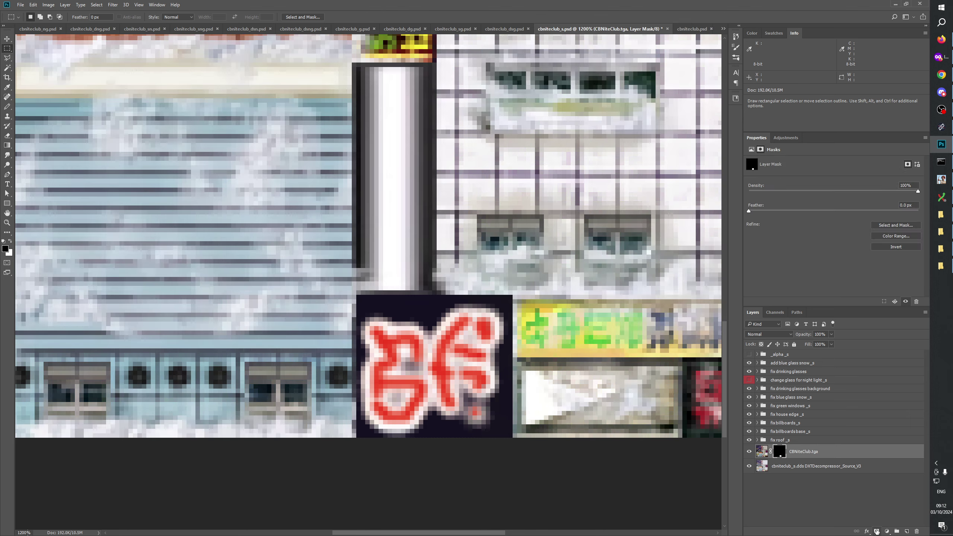
Select the three stacked red signs with the CBNiteClub.tga mask disabled, re-enable the mask, and reveal the signs in it
{"action": "scroll", "coordinate": [617, 320], "scroll_direction": "up", "scroll_amount": 10}
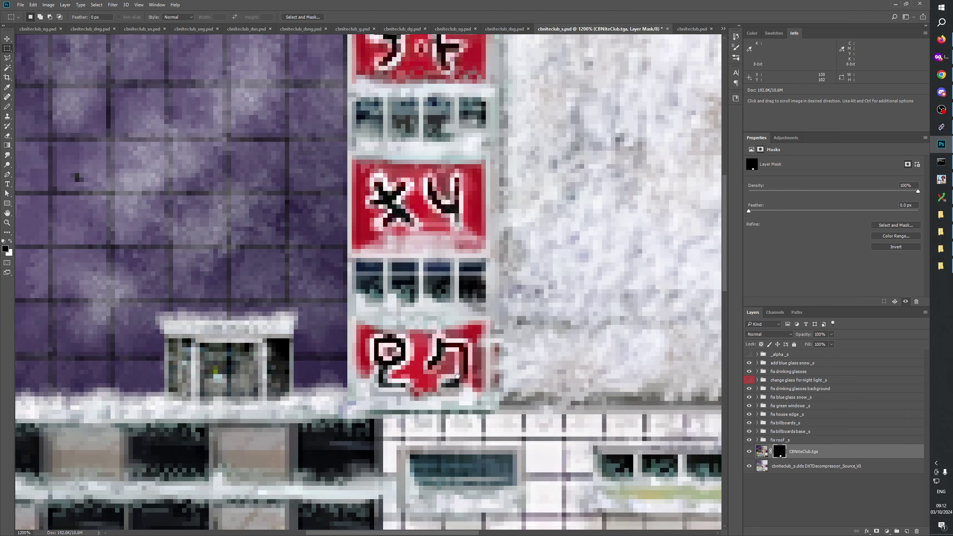
{"action": "right_click", "coordinate": [781, 453]}
{"action": "left_click", "coordinate": [799, 456]}
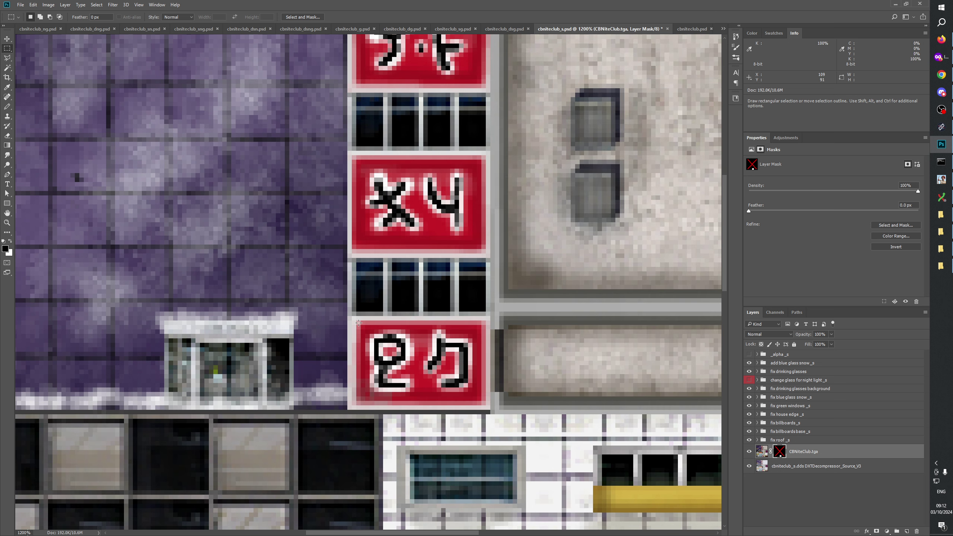
{"action": "left_click_drag", "start_coordinate": [359, 323], "coordinate": [486, 406]}
{"action": "left_click_drag", "start_coordinate": [352, 254], "coordinate": [484, 157]}
{"action": "scroll", "coordinate": [435, 304], "scroll_direction": "up", "scroll_amount": 5}
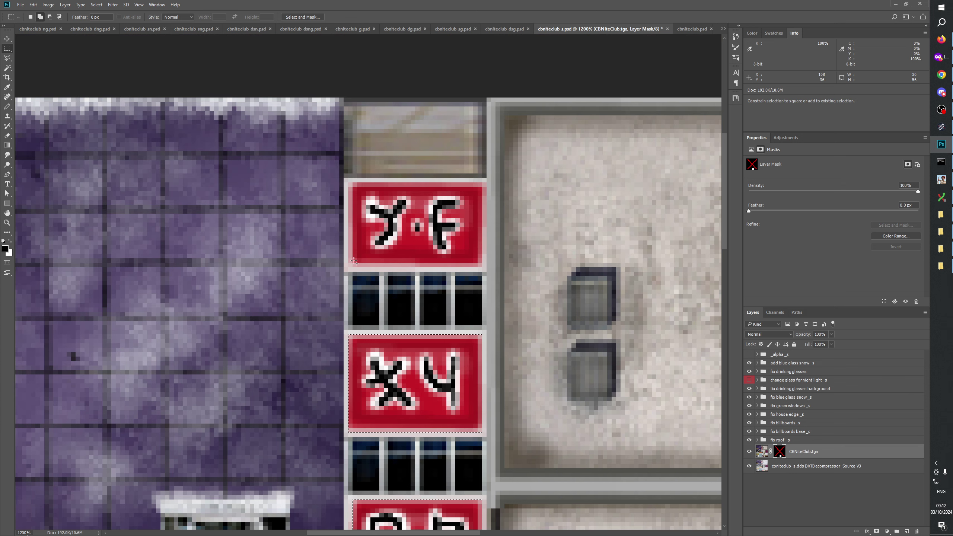
{"action": "left_click_drag", "start_coordinate": [349, 266], "coordinate": [485, 300]}
{"action": "left_click_drag", "start_coordinate": [532, 426], "coordinate": [427, 279]}
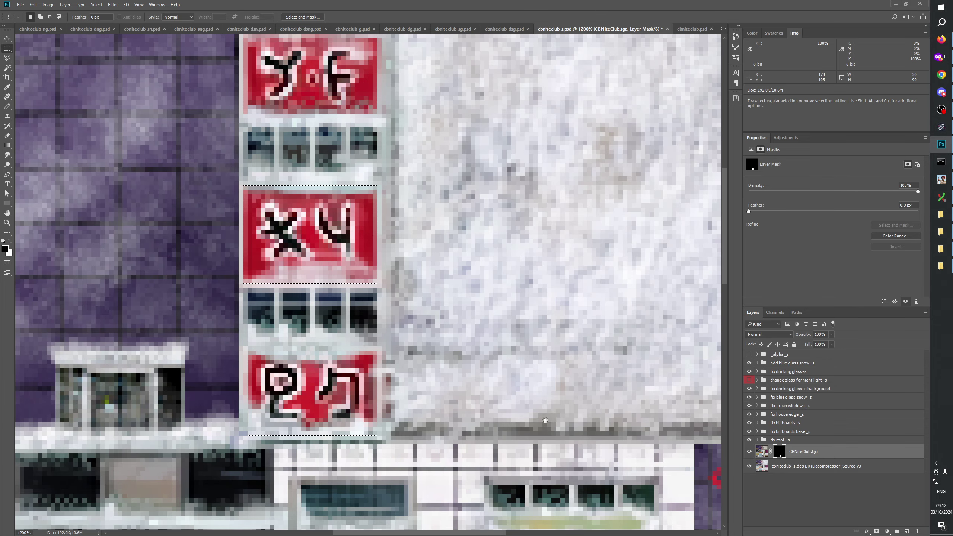
{"action": "left_click_drag", "start_coordinate": [545, 420], "coordinate": [487, 139]}
{"action": "left_click_drag", "start_coordinate": [563, 376], "coordinate": [348, 173]}
{"action": "left_click_drag", "start_coordinate": [525, 375], "coordinate": [525, 226]}
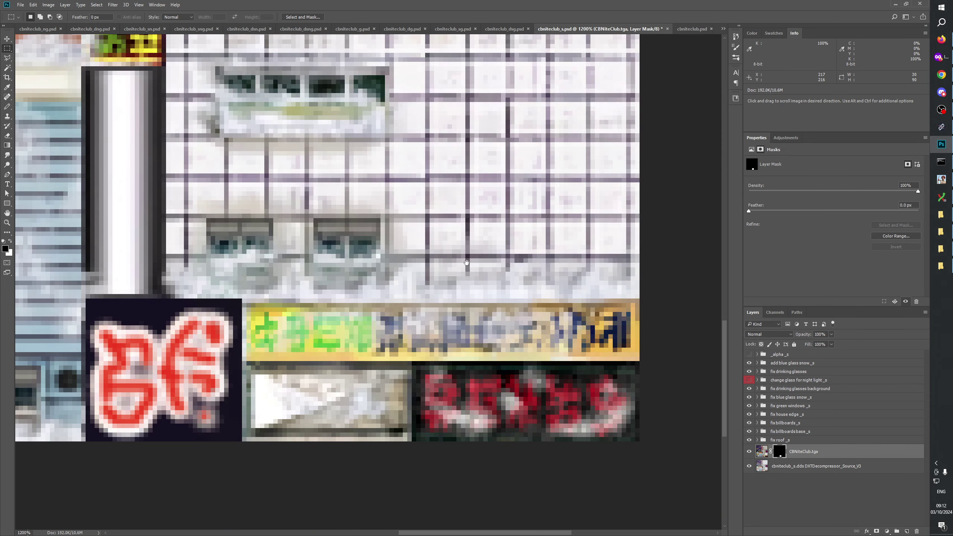
{"action": "left_click_drag", "start_coordinate": [490, 268], "coordinate": [674, 268]}
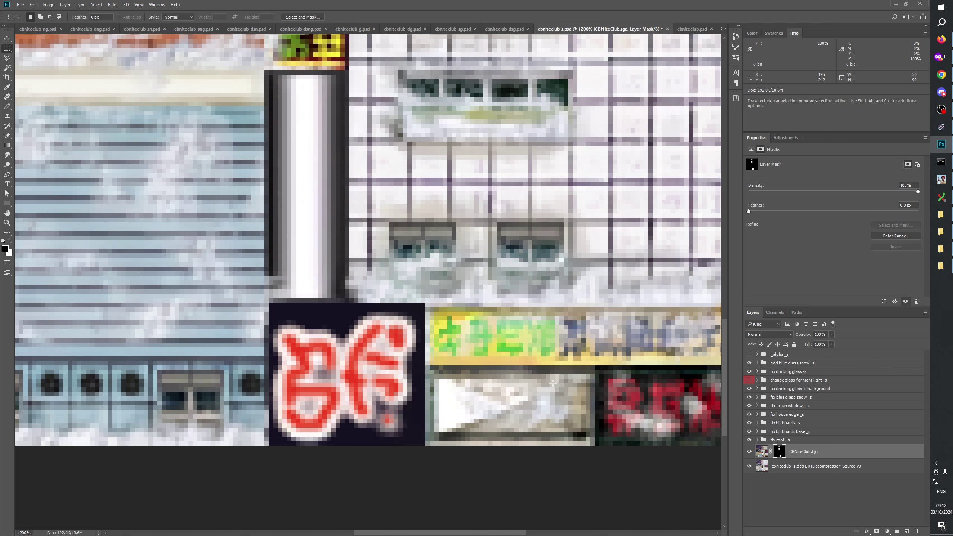
Disable the CBNiteClub.tga layer mask and compare the lower billboards with the layer hidden and shown
{"action": "scroll", "coordinate": [531, 327], "scroll_direction": "right", "scroll_amount": 5}
{"action": "scroll", "coordinate": [531, 328], "scroll_direction": "down", "scroll_amount": 1}
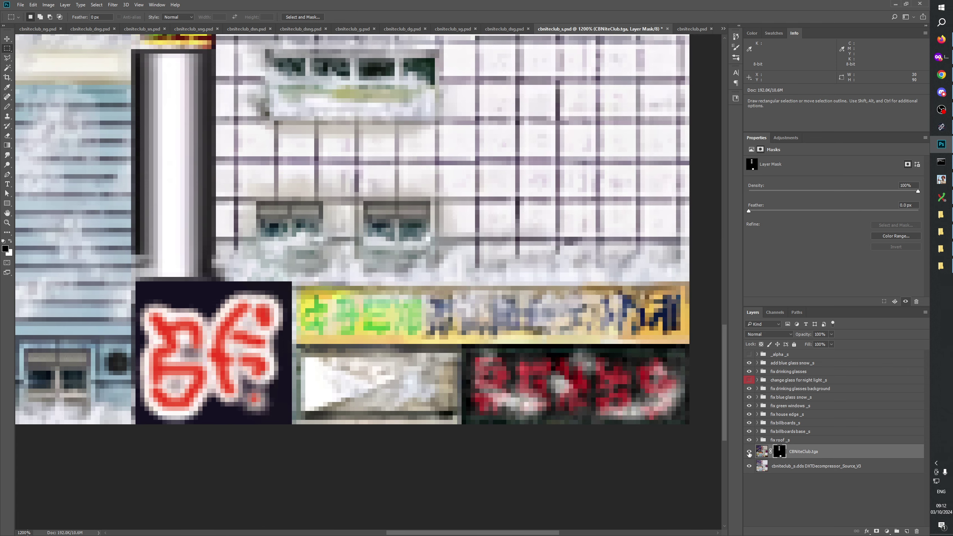
{"action": "right_click", "coordinate": [780, 453]}
{"action": "left_click", "coordinate": [784, 455]}
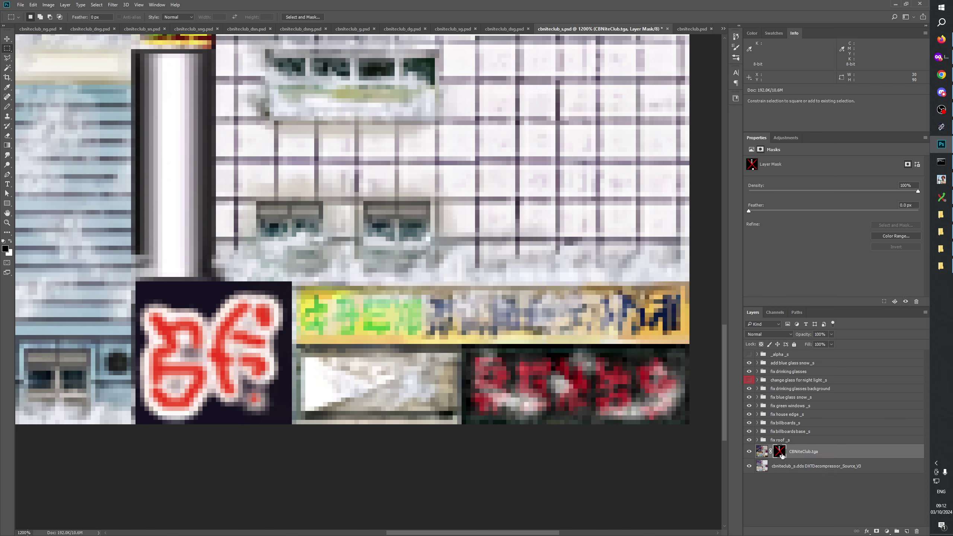
{"action": "left_click", "coordinate": [749, 451]}
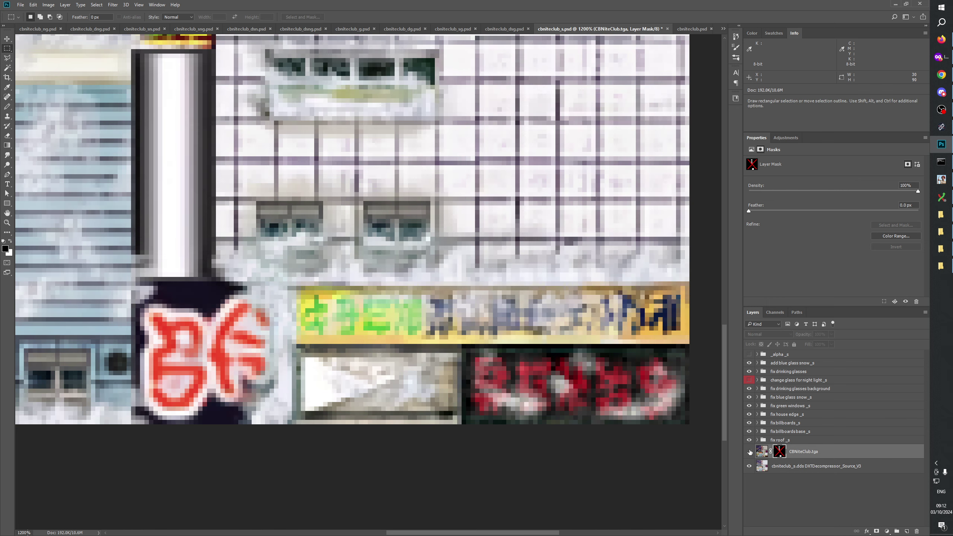
{"action": "left_click", "coordinate": [749, 451]}
{"action": "left_click", "coordinate": [749, 452]}
{"action": "left_click", "coordinate": [749, 452]}
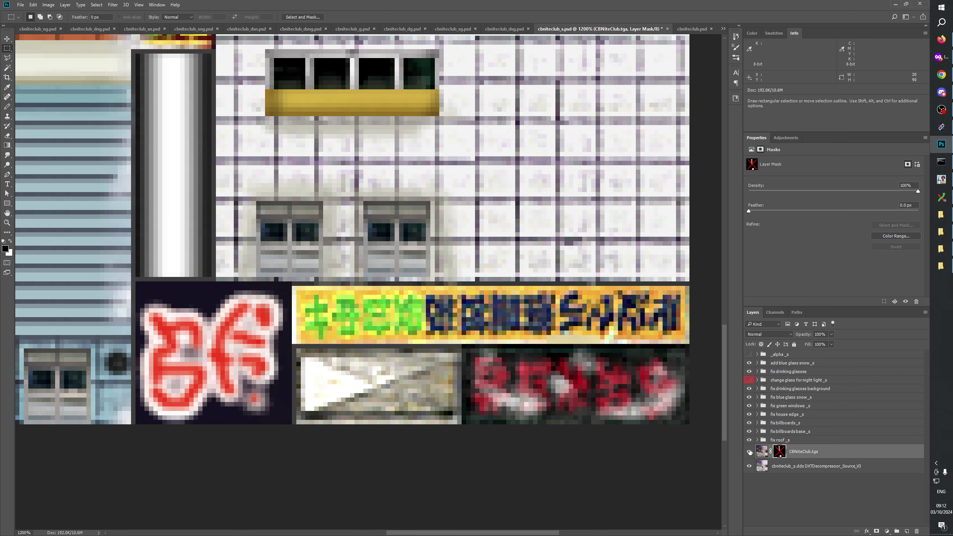
{"action": "left_click", "coordinate": [749, 451]}
{"action": "left_click", "coordinate": [749, 451]}
{"action": "left_click", "coordinate": [749, 451]}
{"action": "left_click", "coordinate": [749, 451]}
Select about 87 × 13 px of the long yellow billboard and compare it with the masked CBNiteClub.tga layer hidden and shown
{"action": "left_click_drag", "start_coordinate": [292, 286], "coordinate": [679, 342]}
{"action": "left_click", "coordinate": [749, 451]}
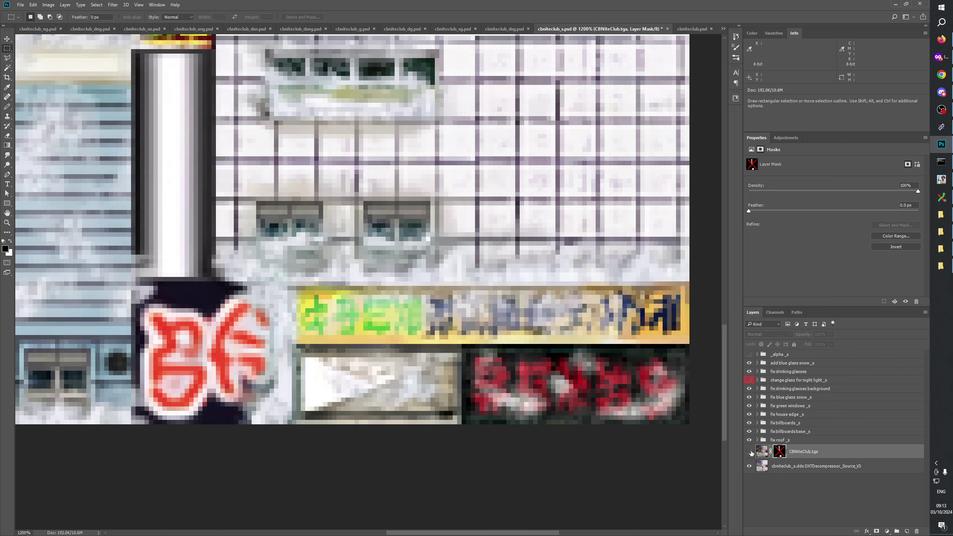
{"action": "left_click", "coordinate": [749, 451]}
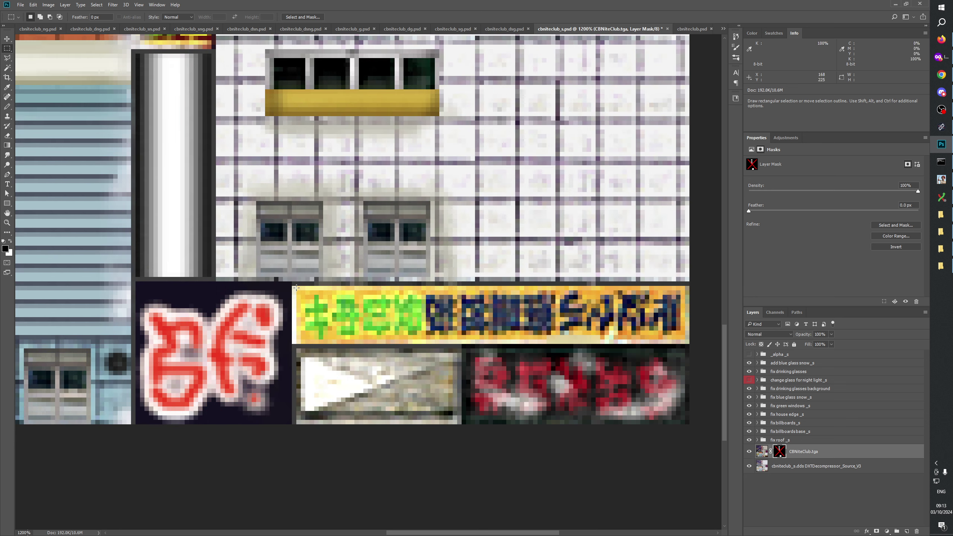
{"action": "left_click_drag", "start_coordinate": [297, 287], "coordinate": [683, 343]}
{"action": "left_click", "coordinate": [749, 451]}
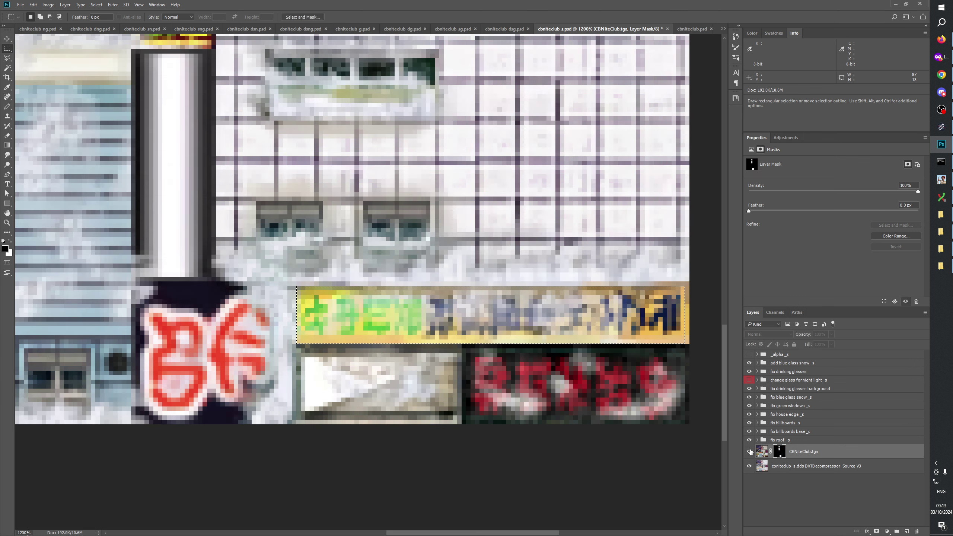
{"action": "left_click", "coordinate": [750, 451]}
{"action": "left_click", "coordinate": [749, 451]}
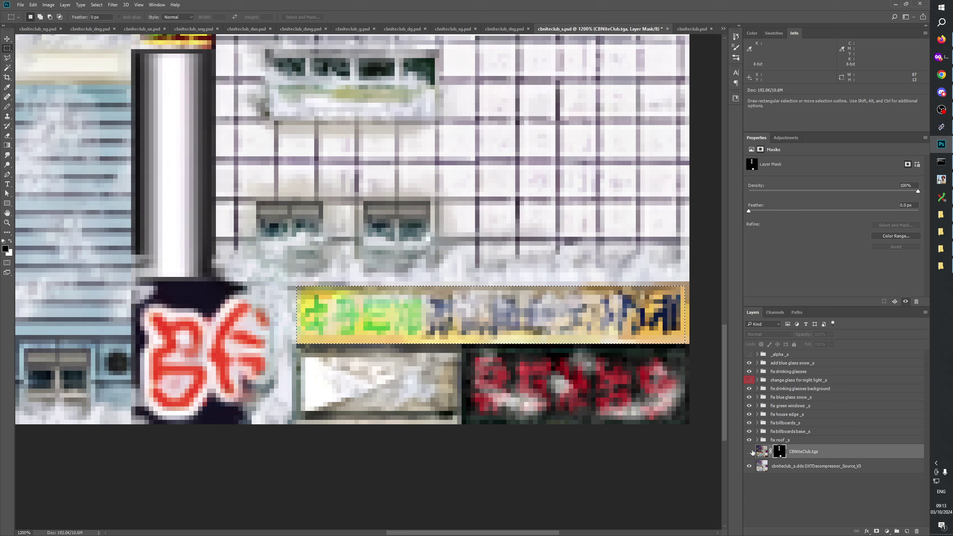
{"action": "left_click", "coordinate": [750, 452]}
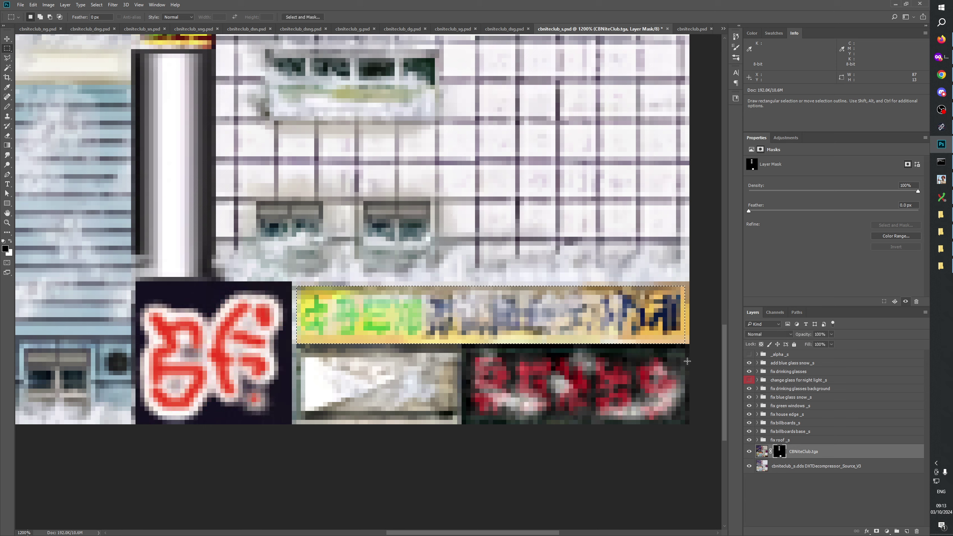
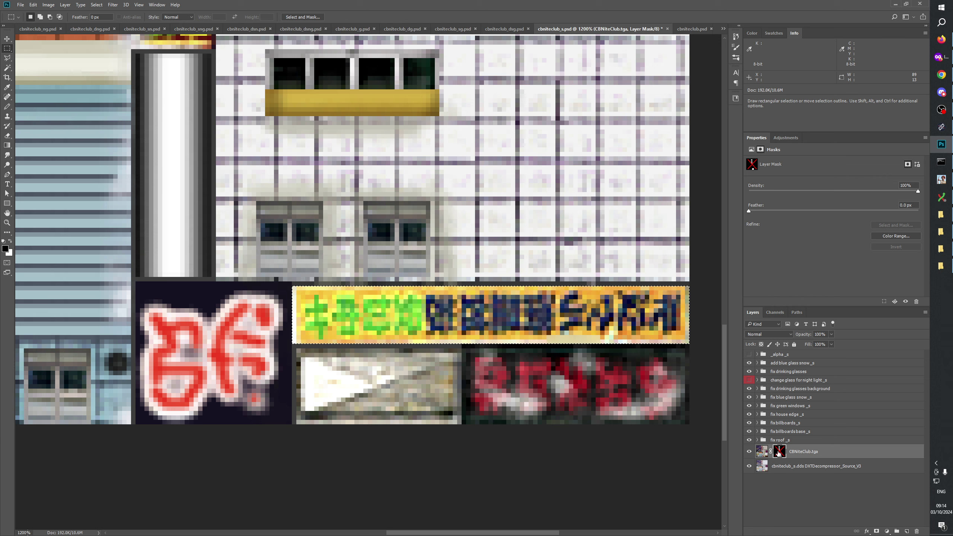
Re-enable the CBNiteClub.tga mask and reveal the whole yellow billboard selection of 89 × 13 px in it
{"action": "key", "text": "ctrl+comma"}
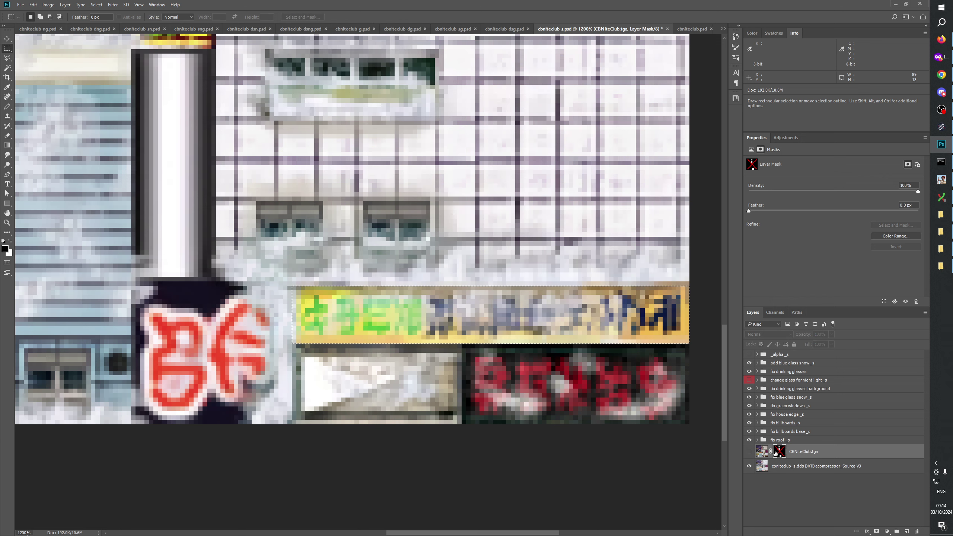
{"action": "left_click", "coordinate": [778, 451], "text": "shift"}
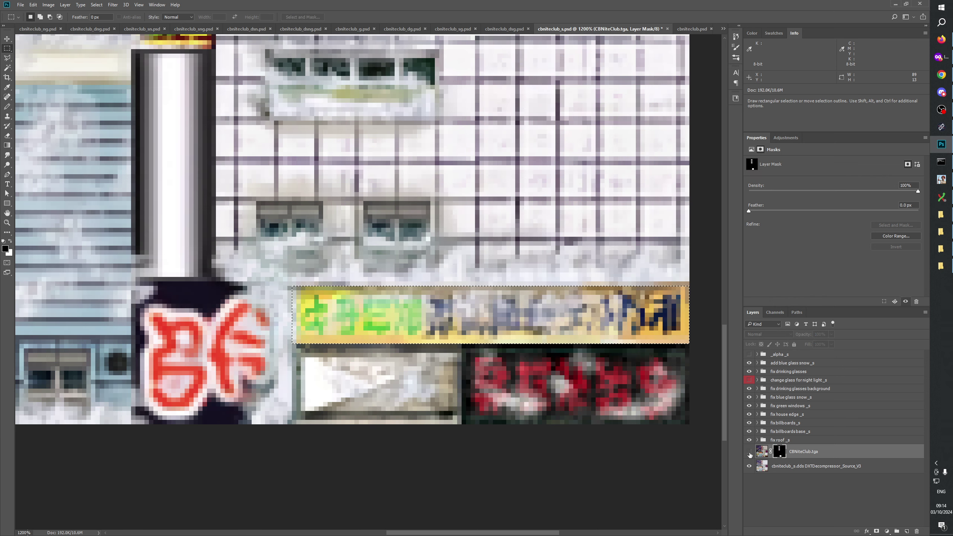
{"action": "key", "text": "ctrl+comma"}
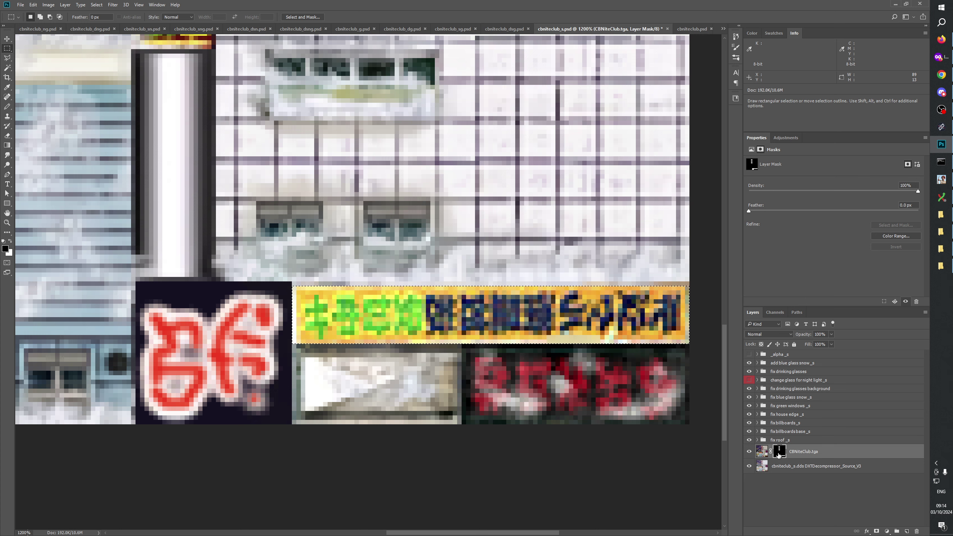
Apply the CBNiteClub.tga layer mask, add a new mask from the layer's remaining pixels, and clear the selection
{"action": "right_click", "coordinate": [779, 454]}
{"action": "left_click", "coordinate": [808, 478]}
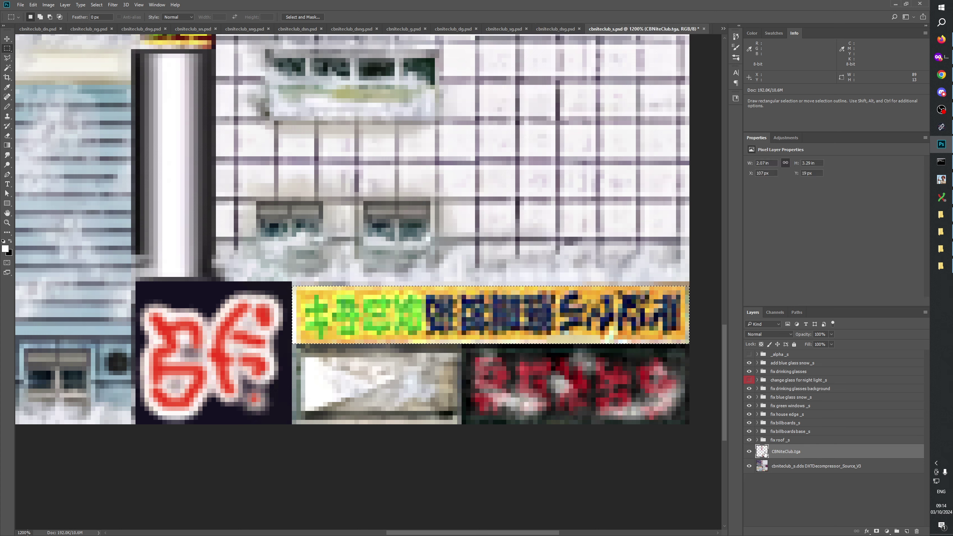
{"action": "left_click", "coordinate": [876, 530]}
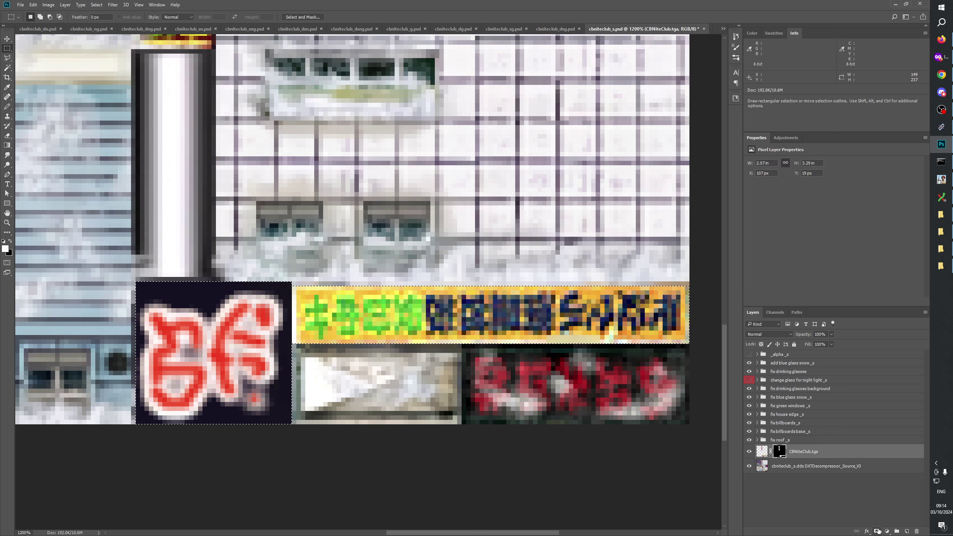
{"action": "key", "text": "ctrl+d"}
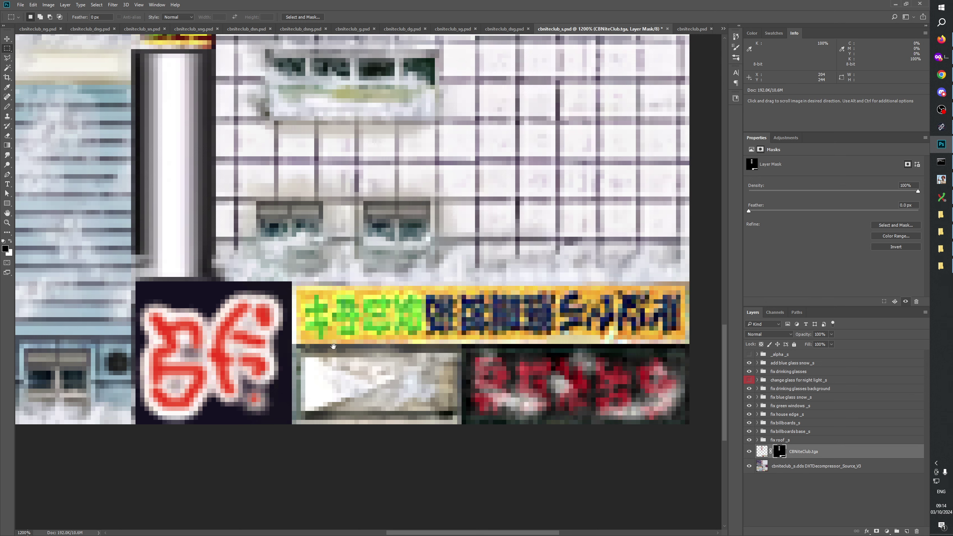
Turn the CBNiteClub.tga mask fully black to hide the layer, and ready the Brush tool with white as foreground
{"action": "scroll", "coordinate": [368, 243], "scroll_direction": "left", "scroll_amount": 5}
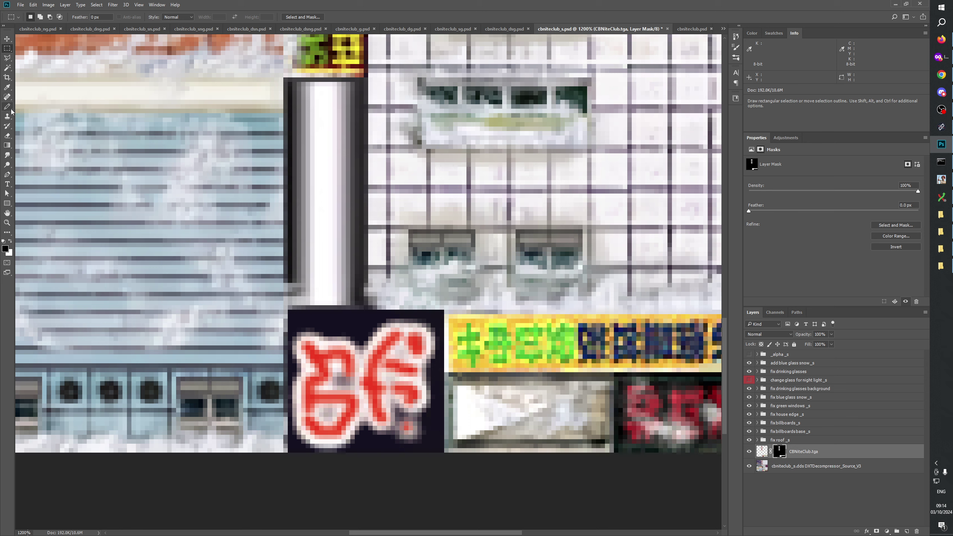
{"action": "right_click", "coordinate": [9, 106]}
{"action": "left_click", "coordinate": [38, 106]}
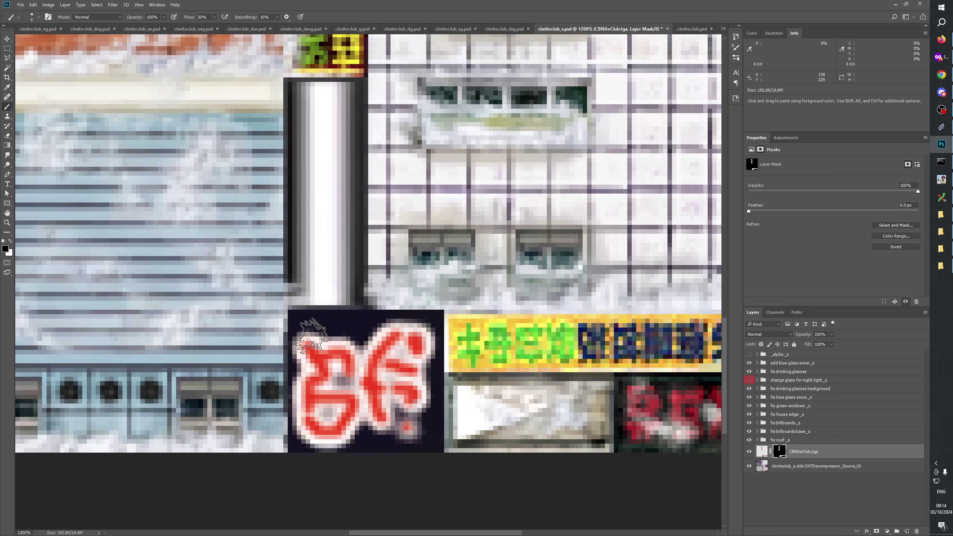
{"action": "left_click_drag", "start_coordinate": [364, 353], "coordinate": [380, 353]}
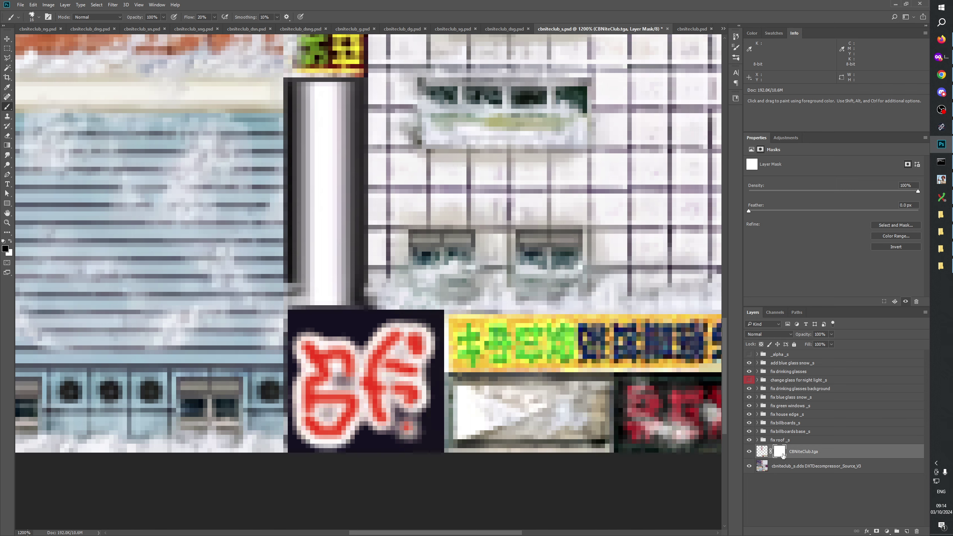
{"action": "key", "text": "ctrl+i"}
{"action": "key", "text": "x"}
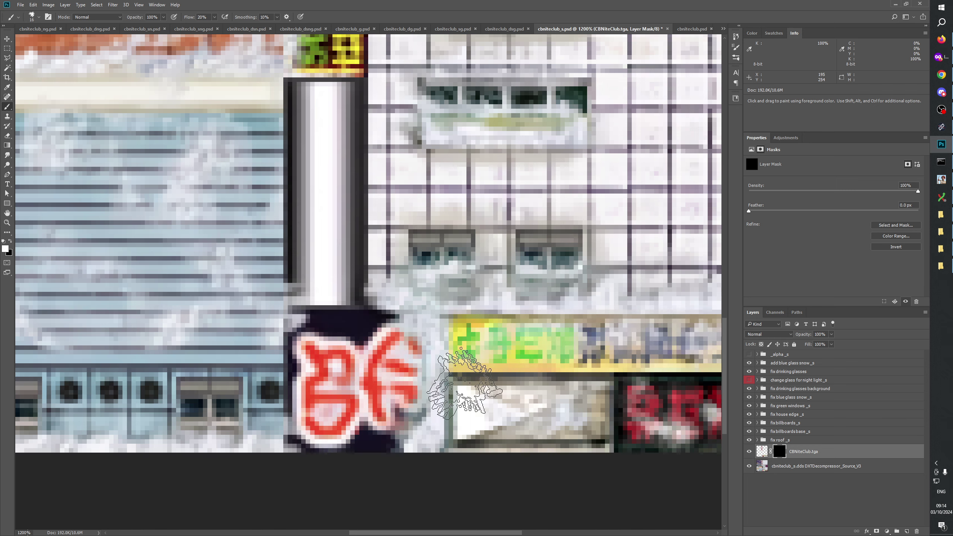
Shrink the brush for the red-lettered dark sign and check the original signs in cbniteclub.psd before returning to cbniteclub_s.psd
{"action": "left_click_drag", "start_coordinate": [360, 379], "coordinate": [333, 377]}
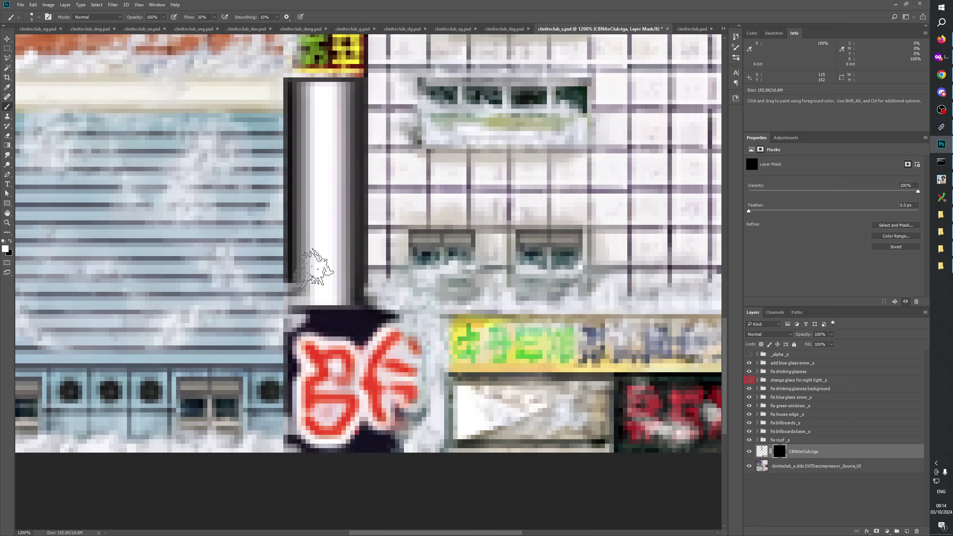
{"action": "mouse_move", "coordinate": [350, 379]}
{"action": "left_mouse_down"}
{"action": "mouse_move", "coordinate": [337, 379]}
{"action": "mouse_move", "coordinate": [348, 405]}
{"action": "left_mouse_up"}
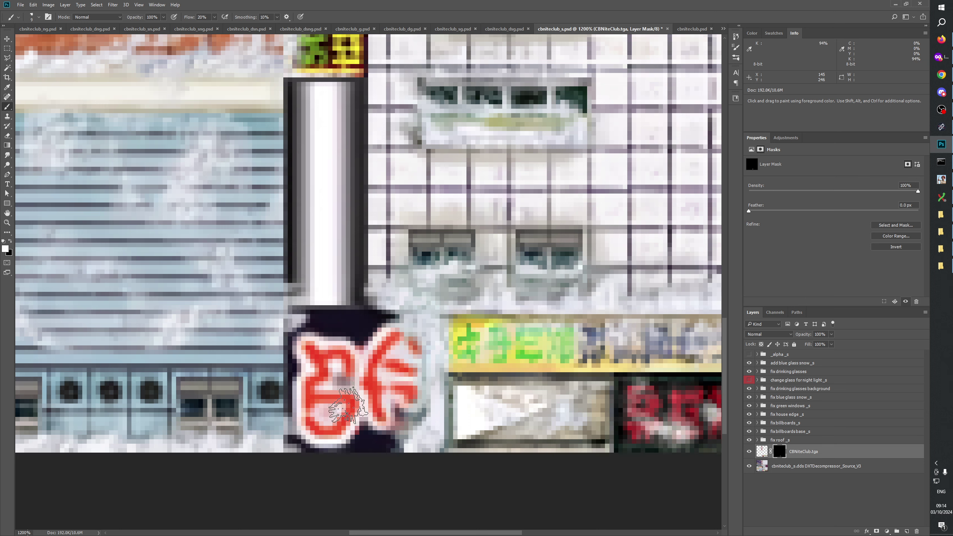
{"action": "left_click", "coordinate": [686, 29]}
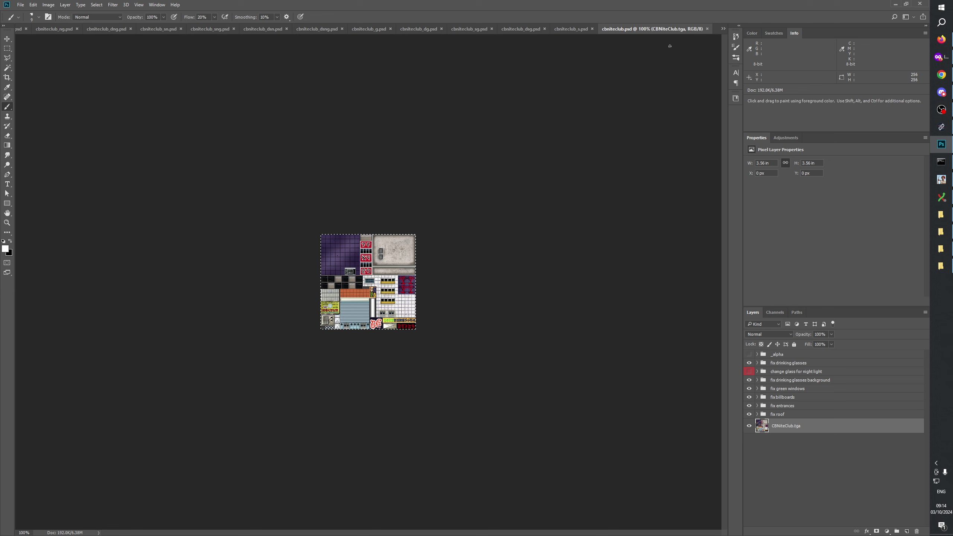
{"action": "key", "text": "z"}
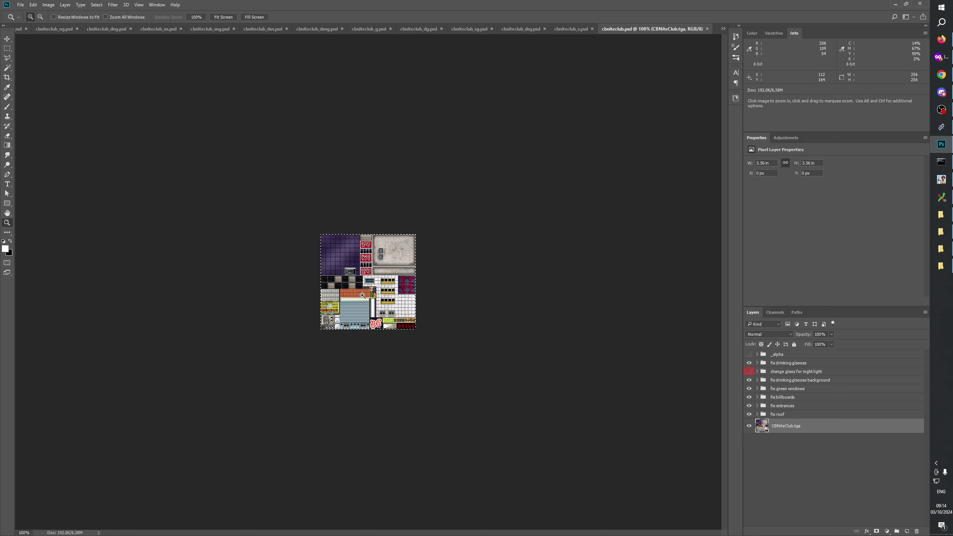
{"action": "left_click", "coordinate": [363, 302]}
{"action": "left_click", "coordinate": [363, 303]}
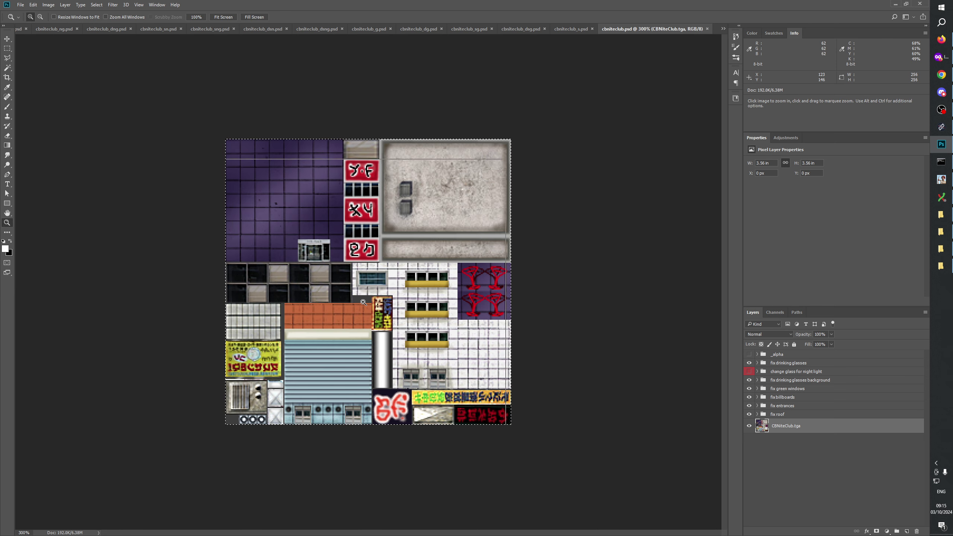
{"action": "left_click", "coordinate": [363, 303]}
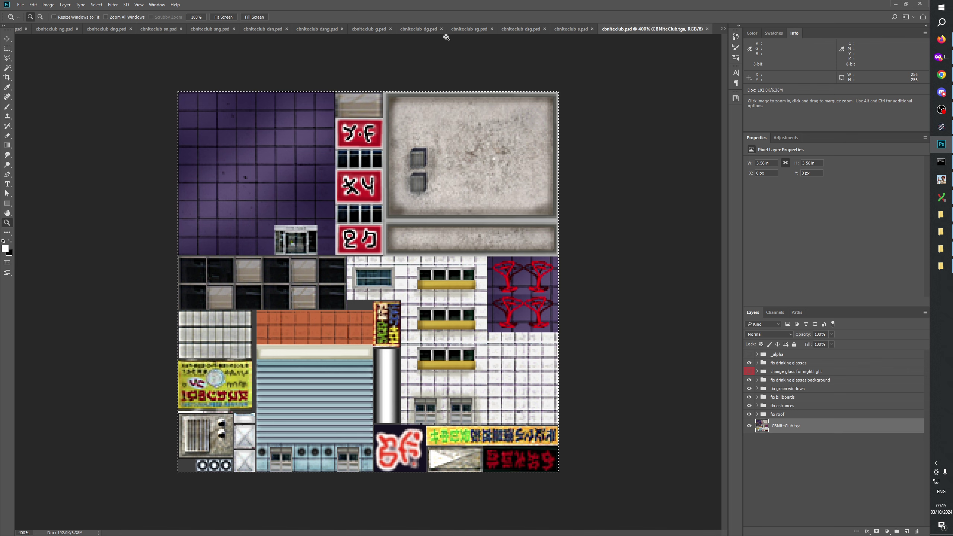
{"action": "left_click", "coordinate": [567, 29]}
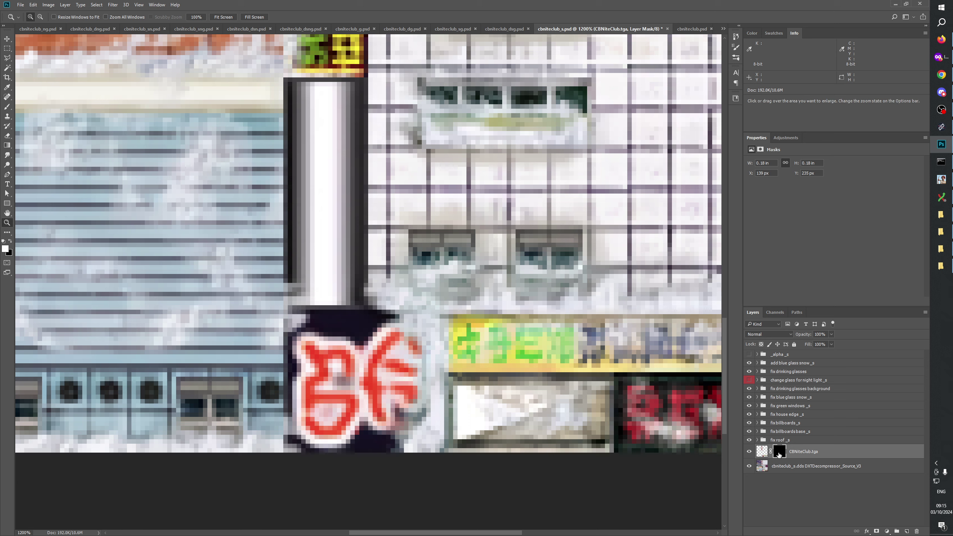
Resize the brush and paint the dark sign with red lettering back in on the CBNiteClub.tga mask
{"action": "left_click", "coordinate": [7, 107]}
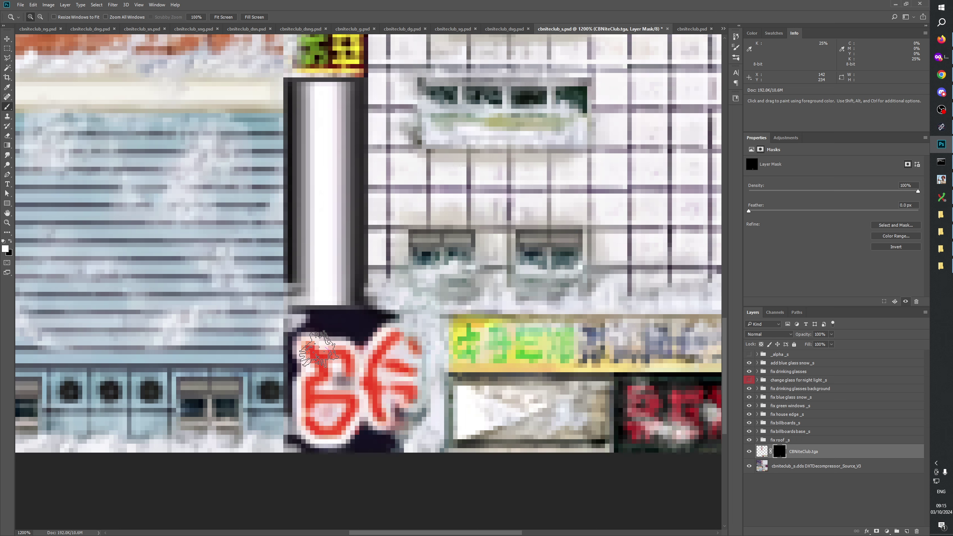
{"action": "right_click", "coordinate": [319, 355], "text": "alt"}
{"action": "left_click", "coordinate": [329, 346]}
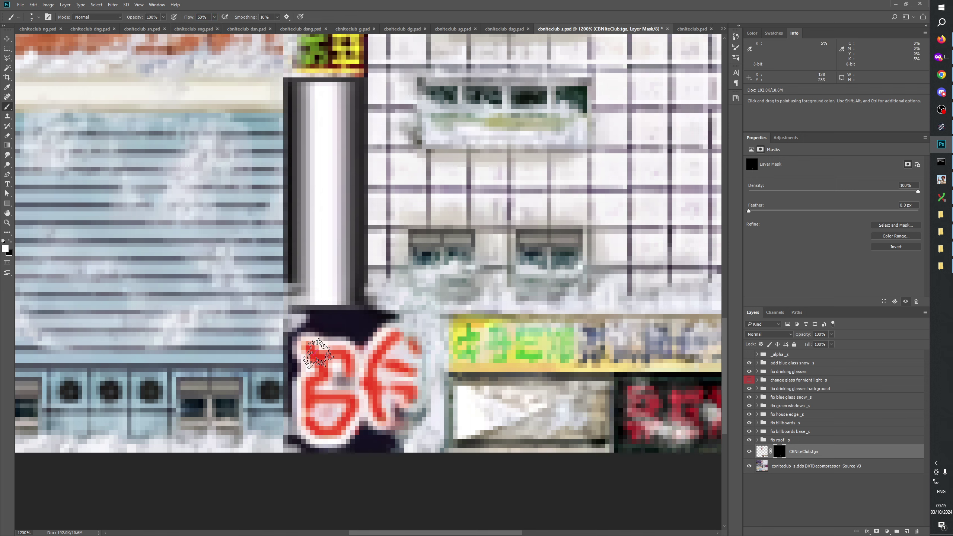
{"action": "mouse_move", "coordinate": [318, 353]}
{"action": "left_mouse_down"}
{"action": "mouse_move", "coordinate": [345, 323]}
{"action": "mouse_move", "coordinate": [378, 346]}
{"action": "mouse_move", "coordinate": [370, 365]}
{"action": "mouse_move", "coordinate": [389, 358]}
{"action": "mouse_move", "coordinate": [377, 427]}
{"action": "mouse_move", "coordinate": [333, 436]}
{"action": "mouse_move", "coordinate": [314, 421]}
{"action": "mouse_move", "coordinate": [310, 399]}
{"action": "mouse_move", "coordinate": [306, 349]}
{"action": "mouse_move", "coordinate": [320, 334]}
{"action": "mouse_move", "coordinate": [374, 335]}
{"action": "mouse_move", "coordinate": [394, 370]}
{"action": "mouse_move", "coordinate": [375, 444]}
{"action": "mouse_move", "coordinate": [330, 440]}
{"action": "mouse_move", "coordinate": [307, 403]}
{"action": "mouse_move", "coordinate": [312, 352]}
{"action": "mouse_move", "coordinate": [350, 332]}
{"action": "mouse_move", "coordinate": [373, 335]}
{"action": "mouse_move", "coordinate": [402, 369]}
{"action": "mouse_move", "coordinate": [375, 443]}
{"action": "mouse_move", "coordinate": [345, 441]}
{"action": "mouse_move", "coordinate": [326, 436]}
{"action": "mouse_move", "coordinate": [312, 395]}
{"action": "mouse_move", "coordinate": [320, 388]}
{"action": "mouse_move", "coordinate": [349, 401]}
{"action": "mouse_move", "coordinate": [375, 391]}
{"action": "mouse_move", "coordinate": [339, 426]}
{"action": "mouse_move", "coordinate": [321, 407]}
{"action": "mouse_move", "coordinate": [338, 399]}
{"action": "mouse_move", "coordinate": [325, 408]}
{"action": "mouse_move", "coordinate": [345, 421]}
{"action": "mouse_move", "coordinate": [334, 431]}
{"action": "mouse_move", "coordinate": [369, 425]}
{"action": "mouse_move", "coordinate": [375, 406]}
{"action": "mouse_move", "coordinate": [386, 394]}
{"action": "mouse_move", "coordinate": [396, 403]}
{"action": "mouse_move", "coordinate": [380, 423]}
{"action": "mouse_move", "coordinate": [407, 377]}
{"action": "mouse_move", "coordinate": [376, 344]}
{"action": "mouse_move", "coordinate": [345, 340]}
{"action": "mouse_move", "coordinate": [317, 354]}
{"action": "mouse_move", "coordinate": [305, 390]}
{"action": "mouse_move", "coordinate": [304, 352]}
{"action": "mouse_move", "coordinate": [306, 396]}
{"action": "mouse_move", "coordinate": [330, 446]}
{"action": "mouse_move", "coordinate": [366, 403]}
{"action": "left_mouse_up"}
Even out the white patch of the dark sign directly in the mask view and compare the sign with the layer hidden and shown
{"action": "left_click", "coordinate": [778, 453], "text": "alt"}
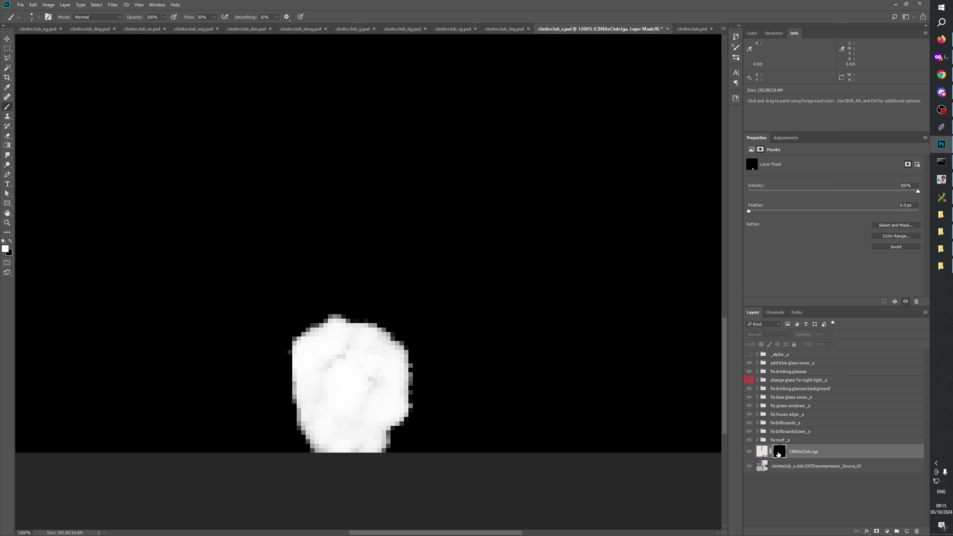
{"action": "mouse_move", "coordinate": [293, 379]}
{"action": "left_mouse_down"}
{"action": "mouse_move", "coordinate": [345, 373]}
{"action": "mouse_move", "coordinate": [369, 393]}
{"action": "mouse_move", "coordinate": [349, 374]}
{"action": "mouse_move", "coordinate": [365, 358]}
{"action": "mouse_move", "coordinate": [355, 347]}
{"action": "mouse_move", "coordinate": [343, 347]}
{"action": "mouse_move", "coordinate": [331, 393]}
{"action": "mouse_move", "coordinate": [353, 427]}
{"action": "mouse_move", "coordinate": [352, 390]}
{"action": "mouse_move", "coordinate": [325, 392]}
{"action": "left_mouse_up"}
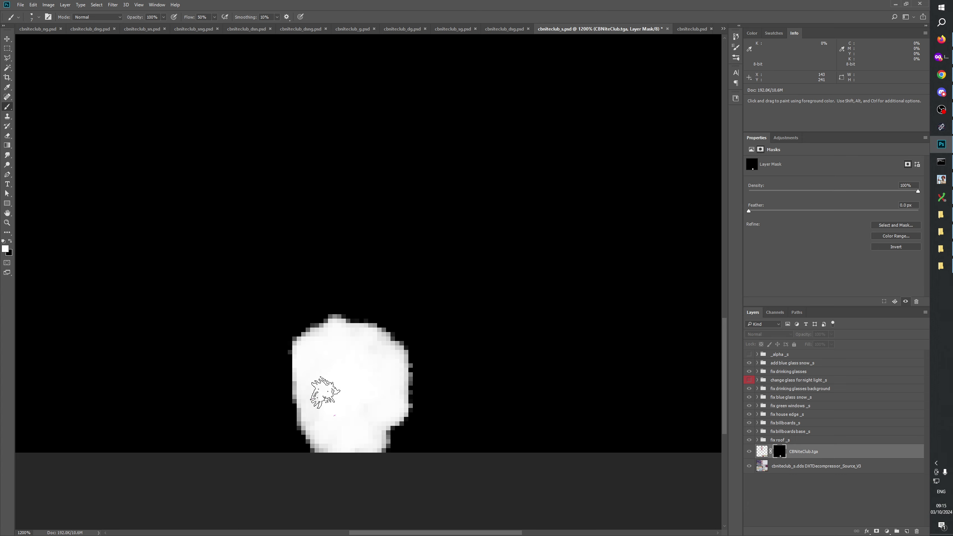
{"action": "left_click", "coordinate": [749, 452]}
{"action": "left_click", "coordinate": [749, 451]}
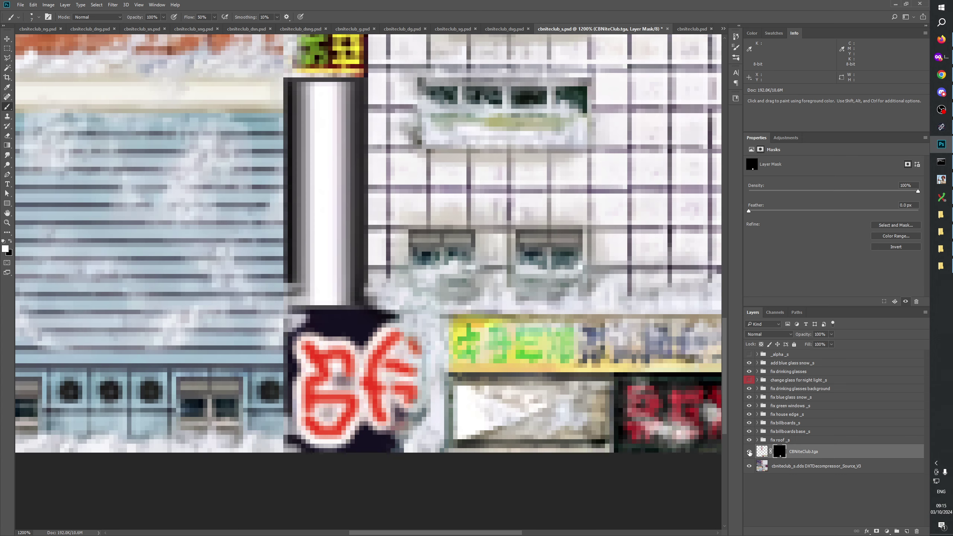
{"action": "left_click", "coordinate": [749, 452]}
Load the CBNiteClub.tga layer's pixels as a selection and brush the lowest red sign back in on the mask
{"action": "left_click_drag", "start_coordinate": [688, 359], "coordinate": [493, 400]}
{"action": "left_click_drag", "start_coordinate": [375, 169], "coordinate": [600, 409]}
{"action": "left_click_drag", "start_coordinate": [375, 150], "coordinate": [488, 428]}
{"action": "mouse_move", "coordinate": [431, 240]}
{"action": "left_mouse_down"}
{"action": "mouse_move", "coordinate": [431, 378]}
{"action": "mouse_move", "coordinate": [476, 368]}
{"action": "left_mouse_up"}
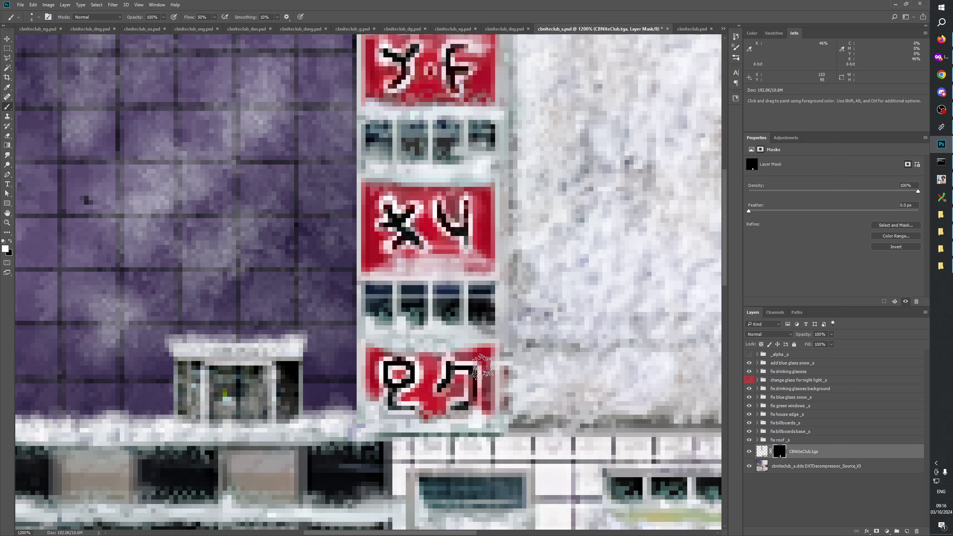
{"action": "left_click", "coordinate": [763, 452], "text": "ctrl"}
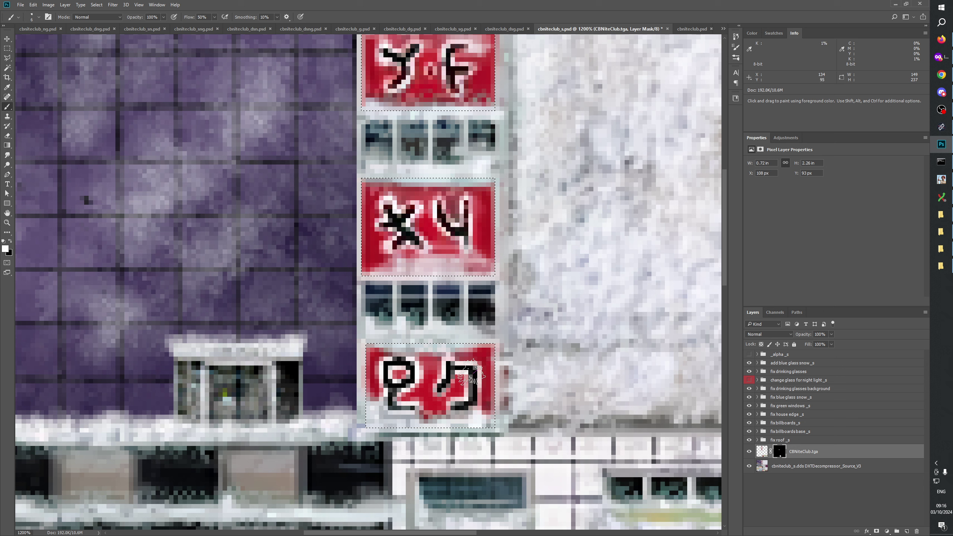
{"action": "left_click_drag", "start_coordinate": [471, 371], "coordinate": [424, 386]}
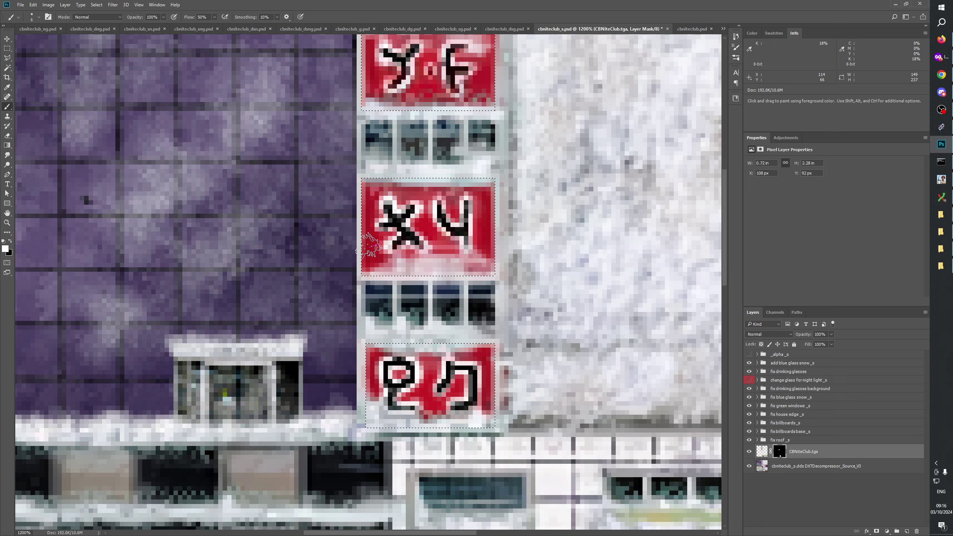
Brush the middle XY sign and the upper Y·F sign back in on the CBNiteClub.tga mask
{"action": "mouse_move", "coordinate": [461, 230]}
{"action": "left_mouse_down"}
{"action": "mouse_move", "coordinate": [508, 230]}
{"action": "mouse_move", "coordinate": [462, 208]}
{"action": "mouse_move", "coordinate": [418, 218]}
{"action": "mouse_move", "coordinate": [371, 203]}
{"action": "mouse_move", "coordinate": [368, 249]}
{"action": "mouse_move", "coordinate": [406, 220]}
{"action": "mouse_move", "coordinate": [439, 233]}
{"action": "mouse_move", "coordinate": [467, 231]}
{"action": "left_mouse_up"}
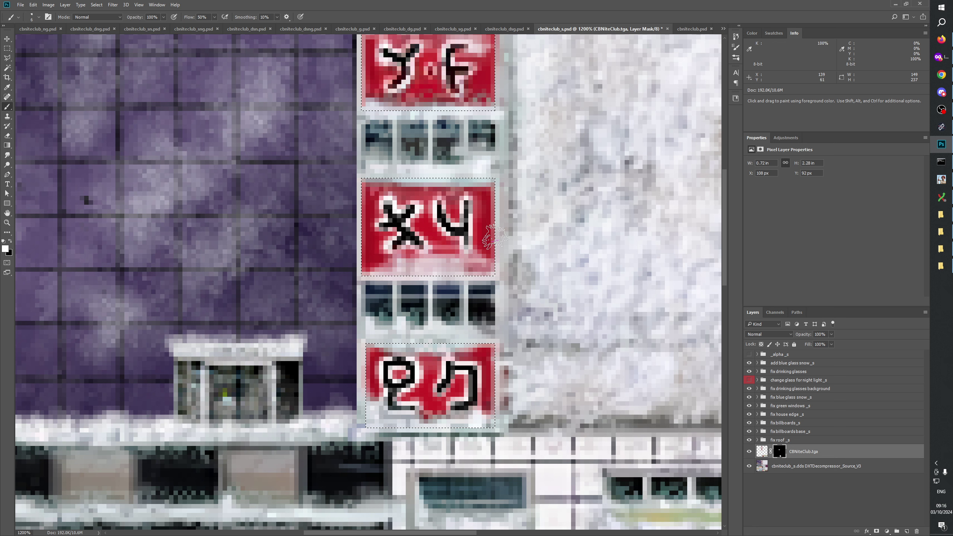
{"action": "mouse_move", "coordinate": [364, 252]}
{"action": "left_mouse_down"}
{"action": "mouse_move", "coordinate": [433, 220]}
{"action": "mouse_move", "coordinate": [474, 232]}
{"action": "mouse_move", "coordinate": [438, 232]}
{"action": "mouse_move", "coordinate": [442, 240]}
{"action": "mouse_move", "coordinate": [481, 236]}
{"action": "mouse_move", "coordinate": [377, 209]}
{"action": "left_mouse_up"}
{"action": "scroll", "coordinate": [427, 228], "scroll_direction": "up", "scroll_amount": 5}
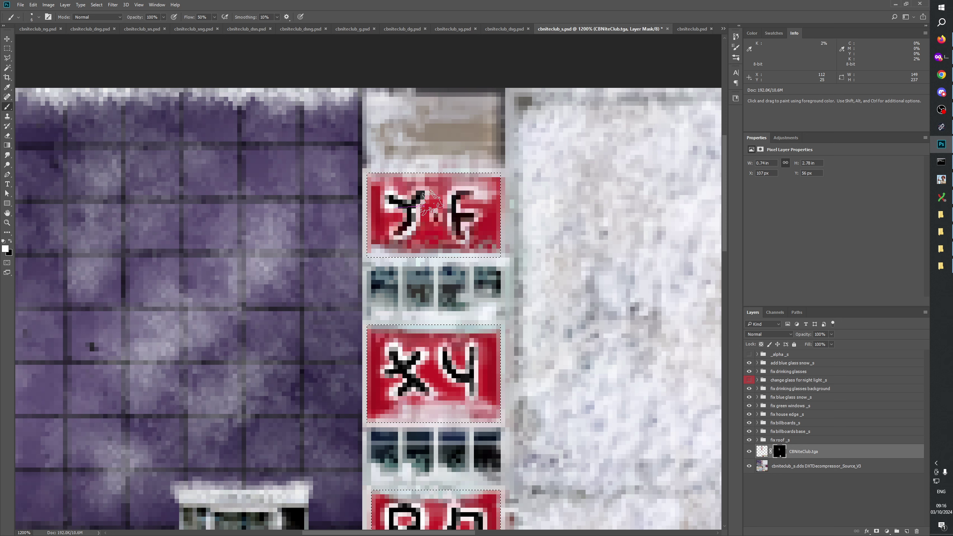
{"action": "mouse_move", "coordinate": [452, 207]}
{"action": "left_mouse_down"}
{"action": "mouse_move", "coordinate": [501, 218]}
{"action": "mouse_move", "coordinate": [425, 210]}
{"action": "mouse_move", "coordinate": [389, 224]}
{"action": "mouse_move", "coordinate": [483, 227]}
{"action": "mouse_move", "coordinate": [386, 222]}
{"action": "left_mouse_up"}
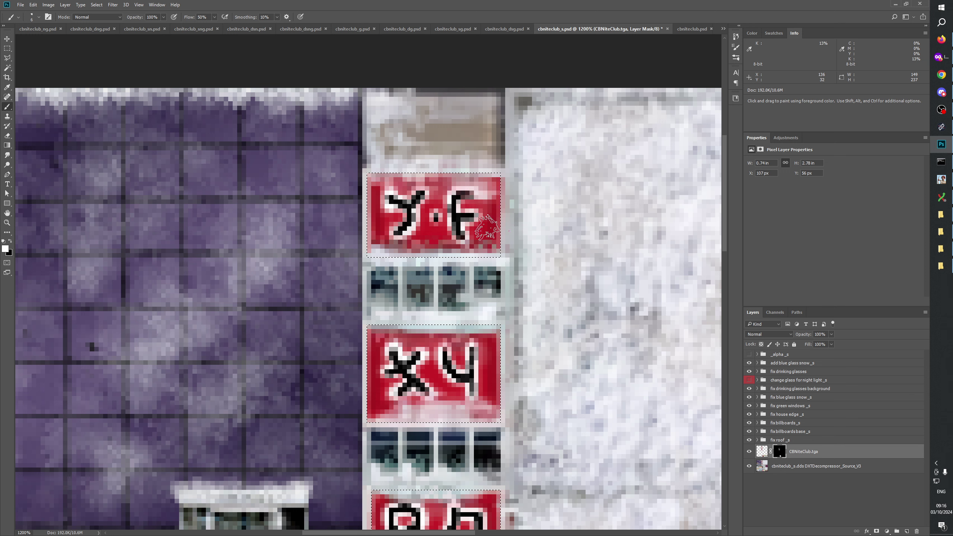
{"action": "left_click_drag", "start_coordinate": [487, 227], "coordinate": [394, 216]}
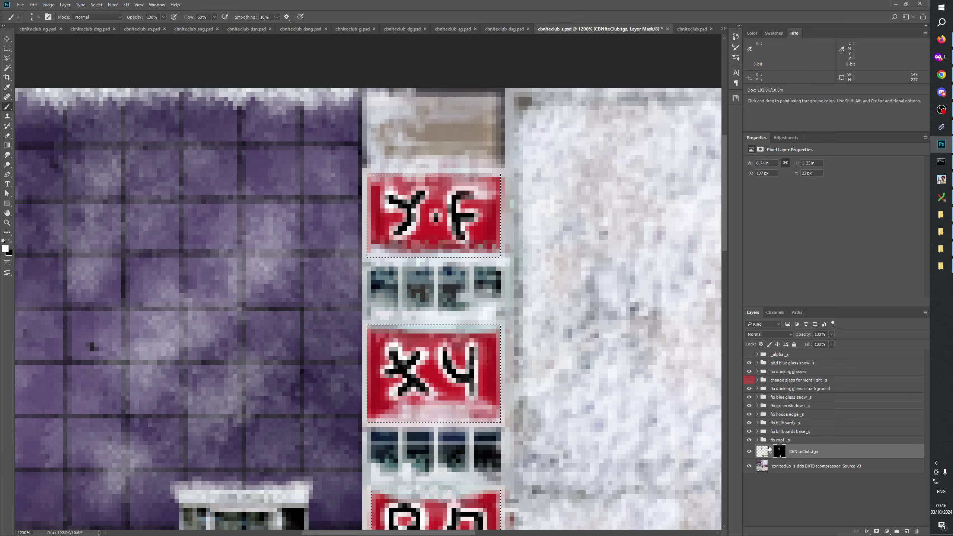
Compare the red signs with the CBNiteClub.tga layer hidden and shown, and inspect the painted areas in its mask
{"action": "left_click", "coordinate": [749, 451]}
{"action": "left_click", "coordinate": [749, 452]}
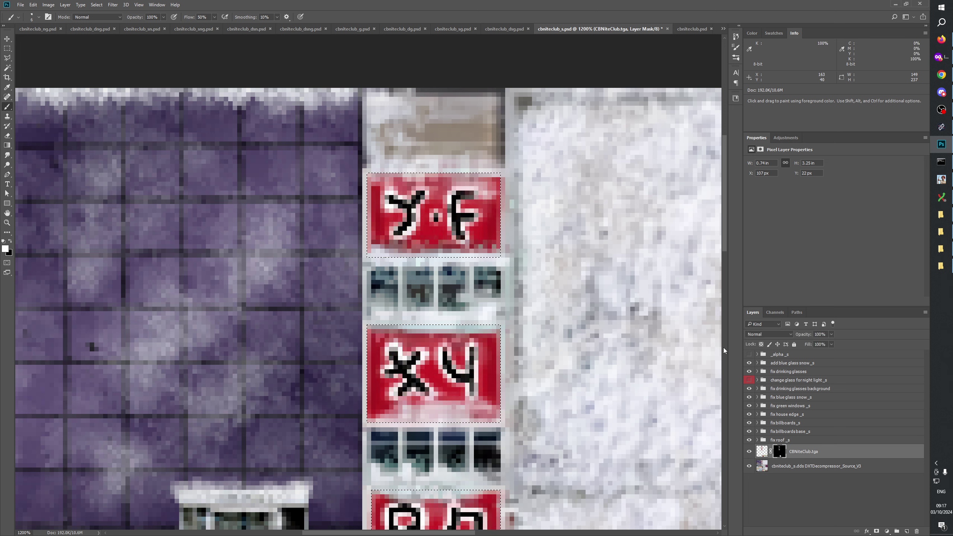
{"action": "left_click", "coordinate": [749, 451]}
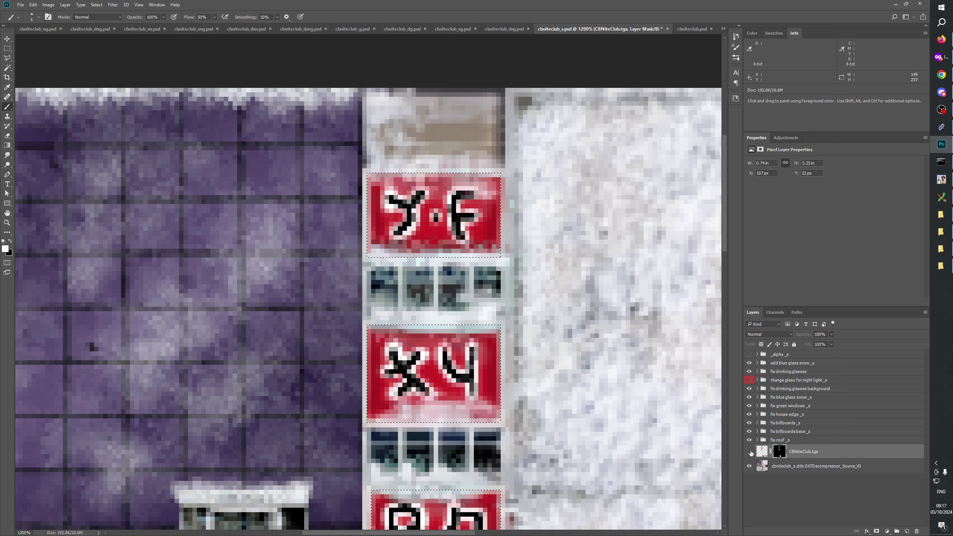
{"action": "left_click", "coordinate": [779, 451], "text": "alt"}
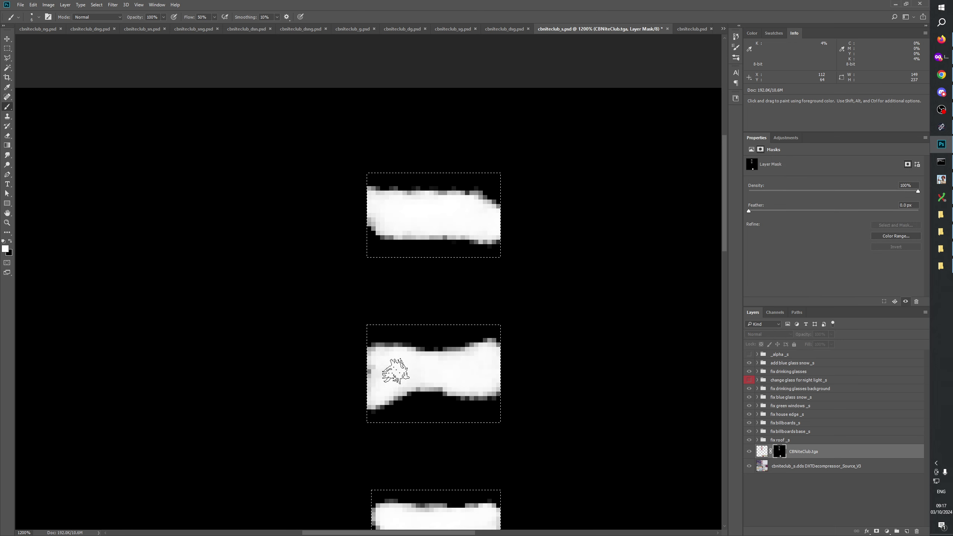
{"action": "scroll", "coordinate": [451, 277], "scroll_direction": "down", "scroll_amount": 5}
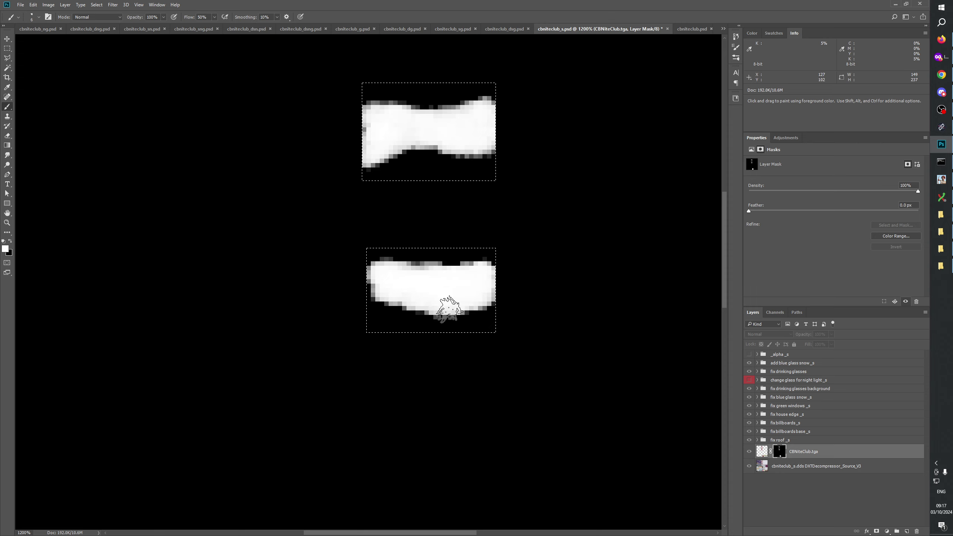
{"action": "scroll", "coordinate": [495, 351], "scroll_direction": "up", "scroll_amount": 3}
{"action": "scroll", "coordinate": [495, 351], "scroll_direction": "down", "scroll_amount": 6}
{"action": "left_click_drag", "start_coordinate": [527, 326], "coordinate": [269, 140]}
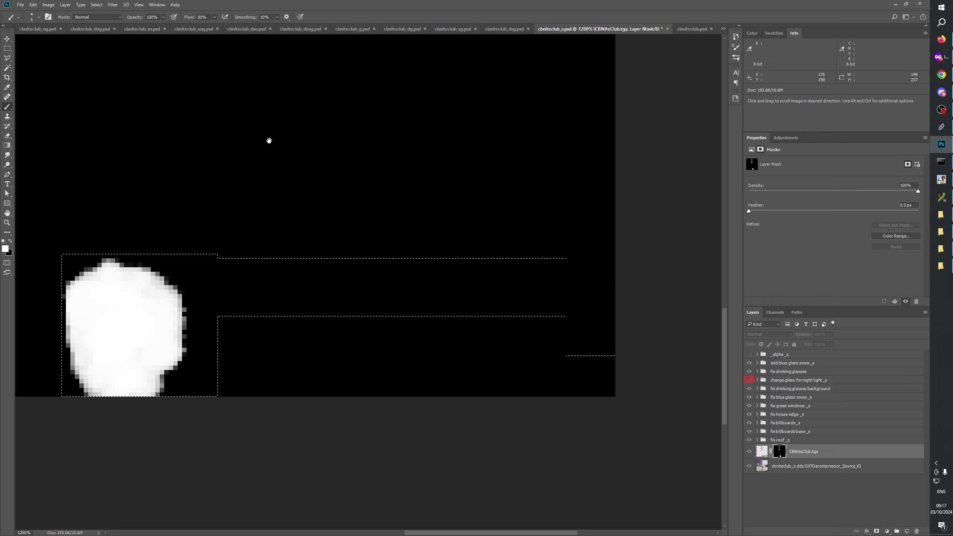
{"action": "left_click", "coordinate": [748, 451]}
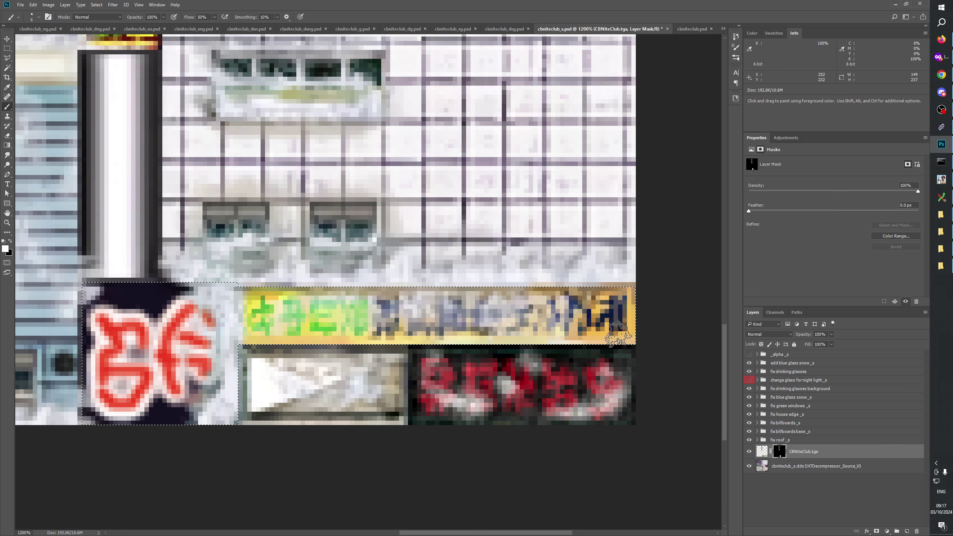
Adjust the brush size and brush the right end of the long yellow billboard back in on the CBNiteClub.tga mask
{"action": "left_click_drag", "start_coordinate": [613, 314], "coordinate": [610, 314]}
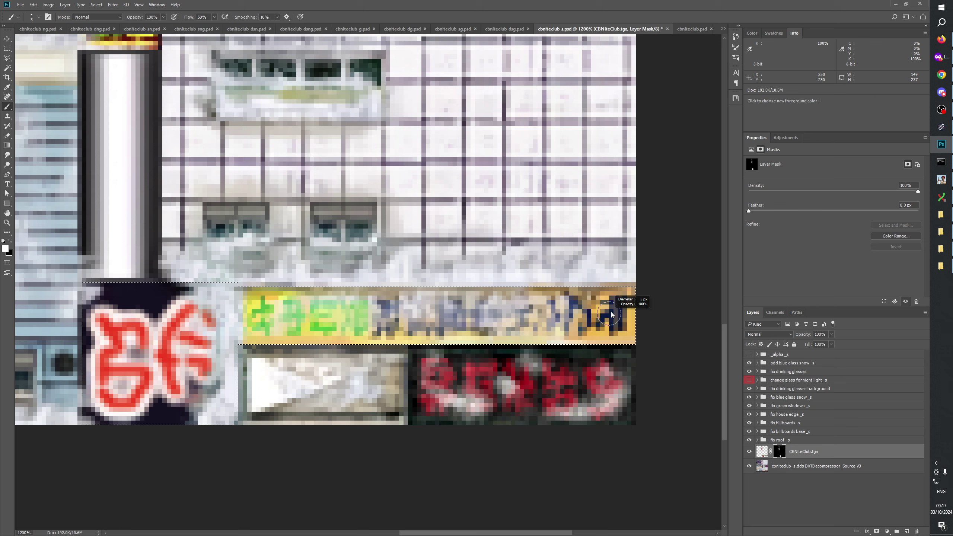
{"action": "left_click_drag", "start_coordinate": [610, 314], "coordinate": [612, 312]}
{"action": "mouse_move", "coordinate": [604, 317]}
{"action": "left_mouse_down"}
{"action": "mouse_move", "coordinate": [611, 311]}
{"action": "mouse_move", "coordinate": [613, 325]}
{"action": "mouse_move", "coordinate": [615, 307]}
{"action": "mouse_move", "coordinate": [598, 321]}
{"action": "left_mouse_up"}
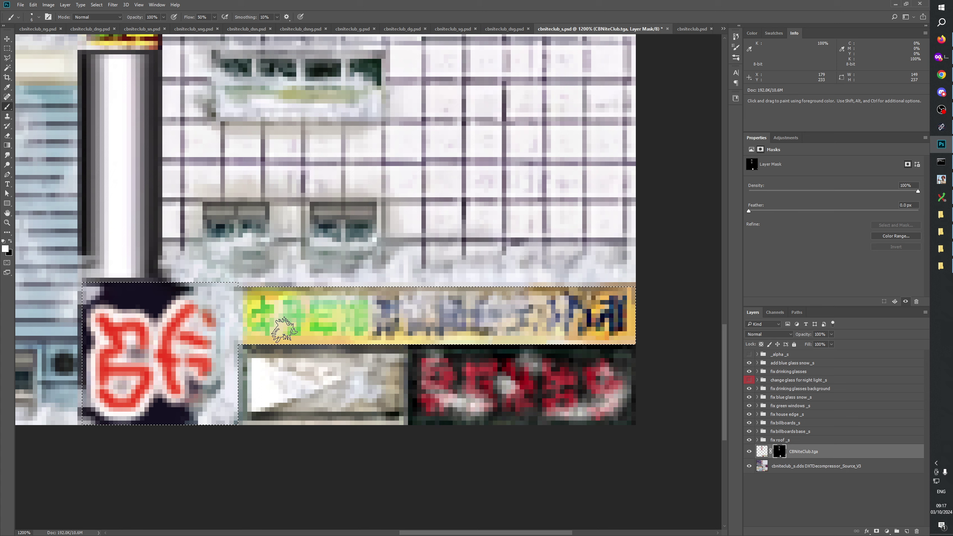
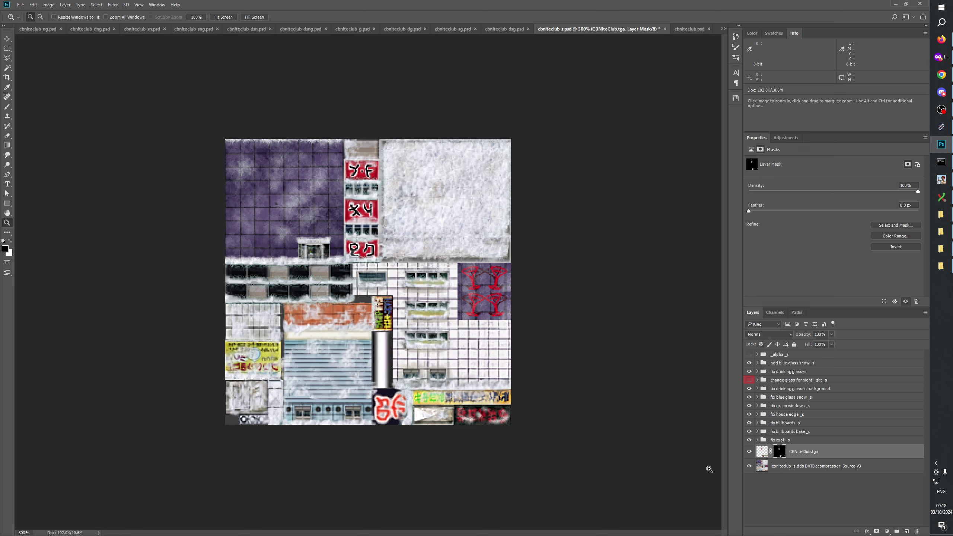
Deselect all layers and compare the whole texture repeatedly with the CBNiteClub.tga layer hidden and shown
{"action": "left_click", "coordinate": [770, 490]}
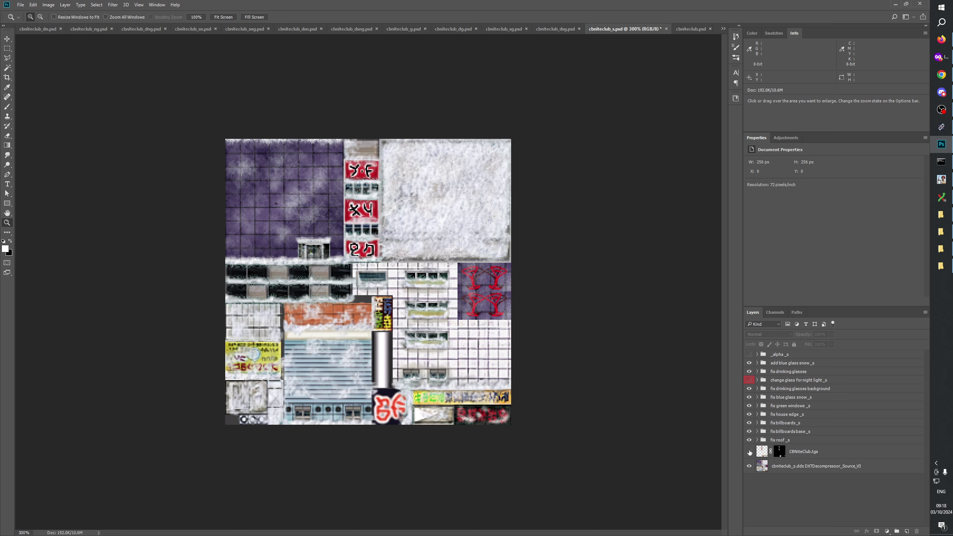
{"action": "left_click", "coordinate": [749, 452]}
{"action": "left_click", "coordinate": [749, 452]}
{"action": "left_click", "coordinate": [749, 452]}
{"action": "left_click", "coordinate": [749, 452]}
{"action": "left_click", "coordinate": [749, 451]}
{"action": "left_click", "coordinate": [749, 452]}
{"action": "left_click", "coordinate": [749, 452]}
{"action": "left_click", "coordinate": [749, 452]}
{"action": "left_click", "coordinate": [749, 451]}
{"action": "left_click", "coordinate": [749, 452]}
{"action": "left_click", "coordinate": [749, 452]}
{"action": "left_click", "coordinate": [749, 452]}
{"action": "left_click", "coordinate": [749, 452]}
{"action": "left_click", "coordinate": [749, 451]}
Save cbniteclub_s.psd and reorder the open documents so that cbniteclub_sg.psd and cbniteclub_dsg.psd follow it
{"action": "key", "text": "ctrl+s"}
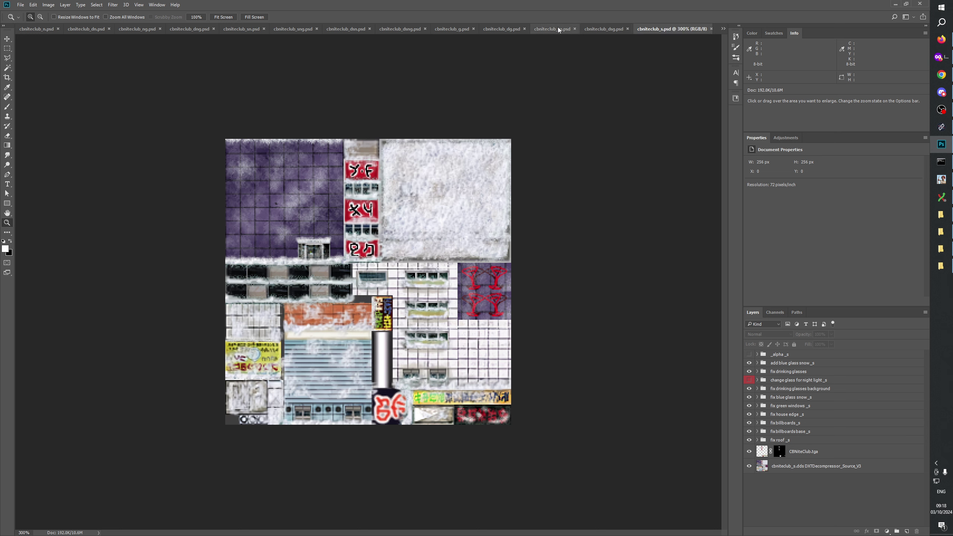
{"action": "left_click_drag", "start_coordinate": [549, 27], "coordinate": [697, 29]}
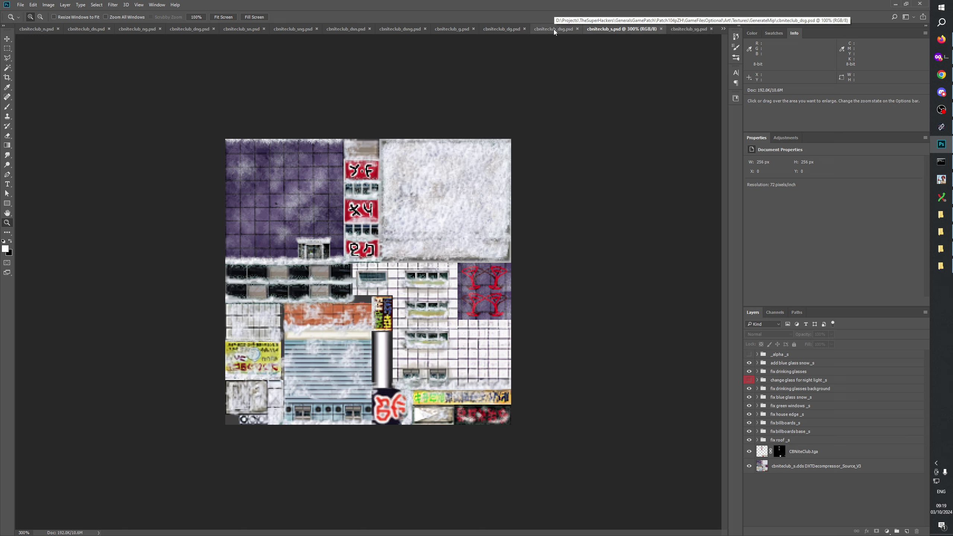
{"action": "left_click_drag", "start_coordinate": [552, 29], "coordinate": [710, 30]}
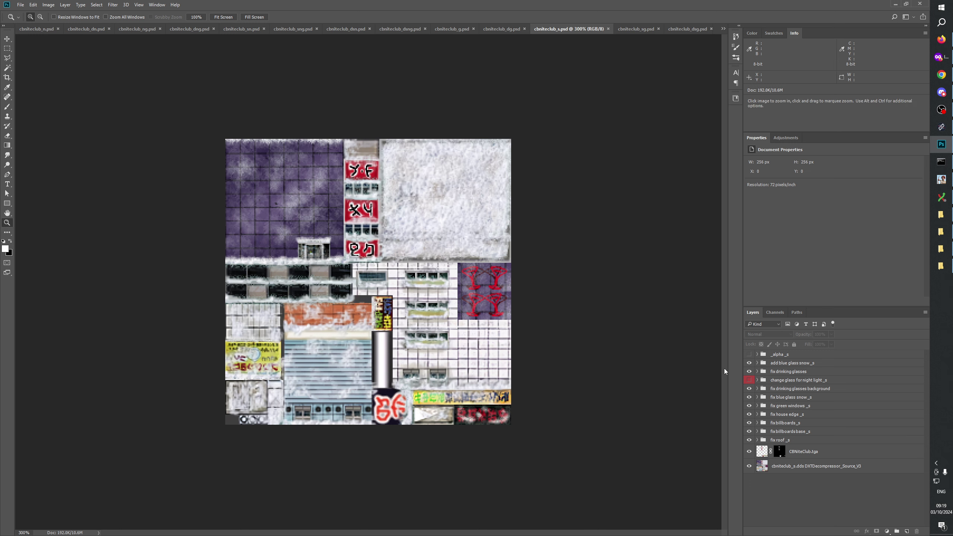
Select the whole cbniteclub_s.psd texture for copying and switch to cbniteclub_sn.psd
{"action": "key", "text": "ctrl+a"}
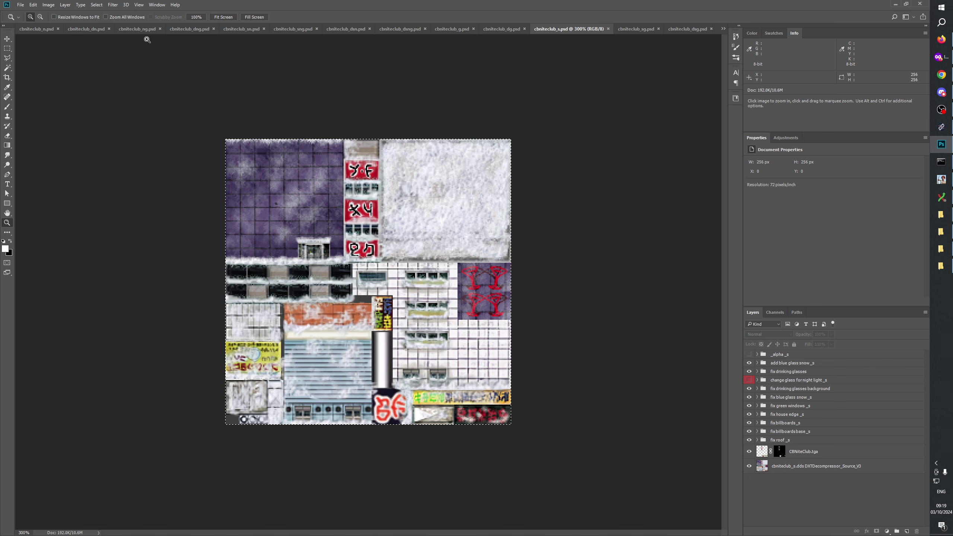
{"action": "left_click", "coordinate": [241, 28]}
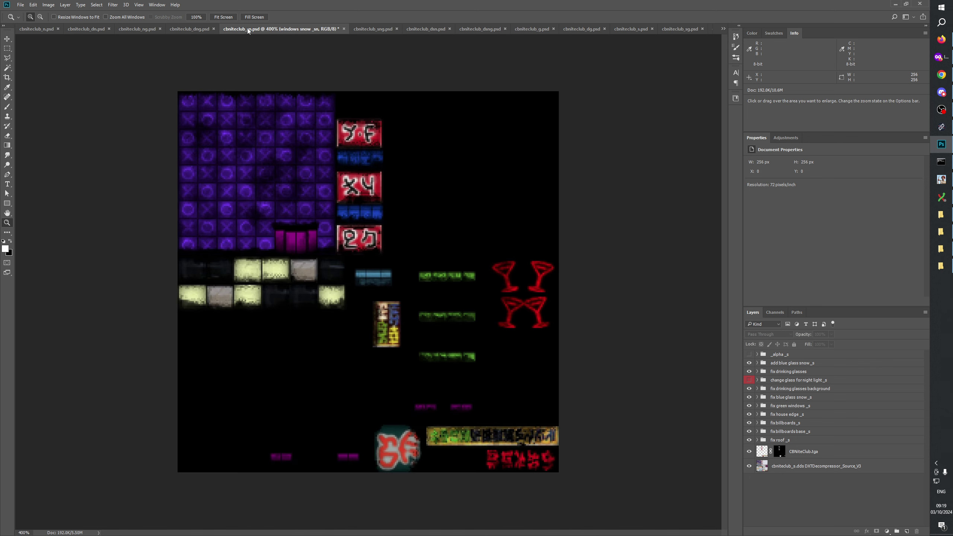
{"action": "scroll", "coordinate": [818, 450], "scroll_direction": "down", "scroll_amount": 3}
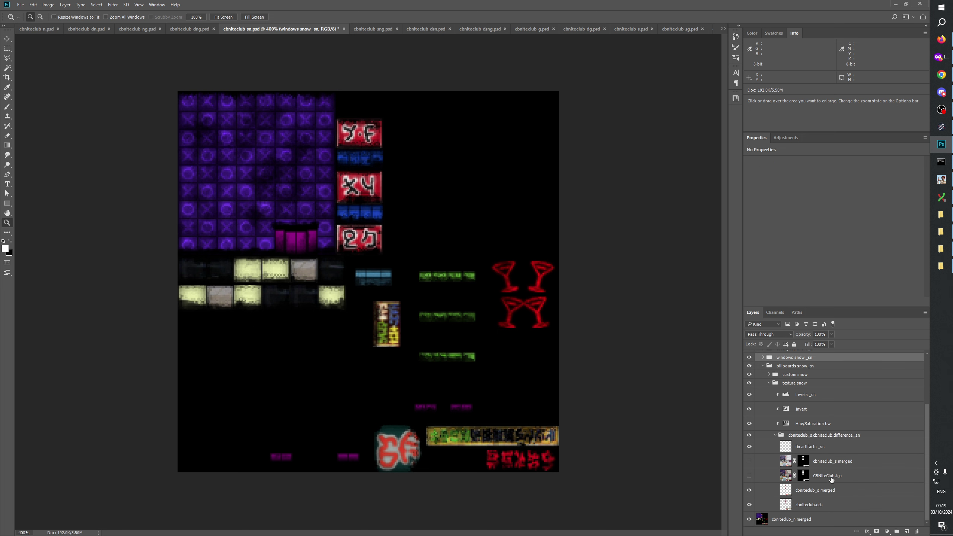
Show the masked CBNiteClub.tga and cbniteclub_s merged layers, and merge the copied texture down into cbniteclub_s merged with its mask preserved
{"action": "left_click", "coordinate": [824, 466]}
{"action": "left_click", "coordinate": [748, 475]}
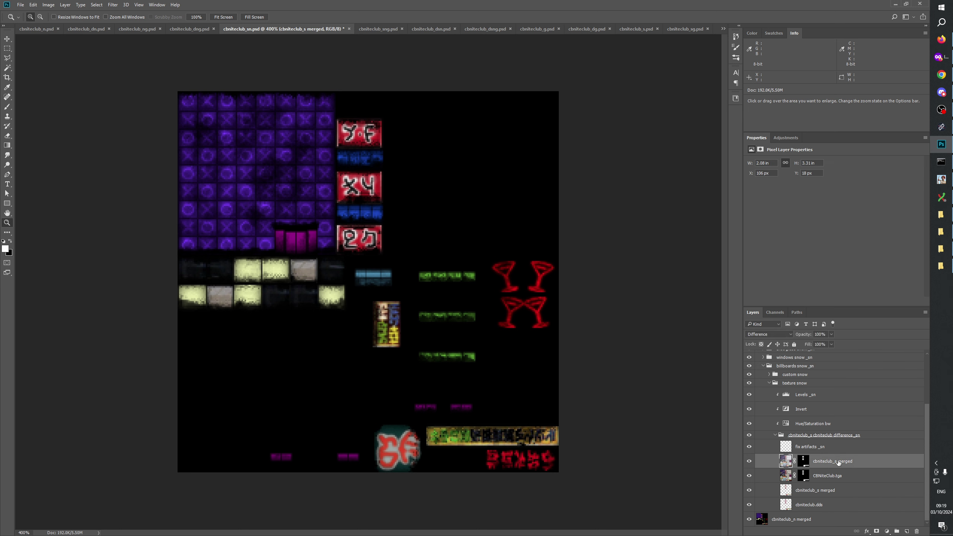
{"action": "left_click", "coordinate": [907, 530]}
{"action": "key", "text": "ctrl+shift+alt+e"}
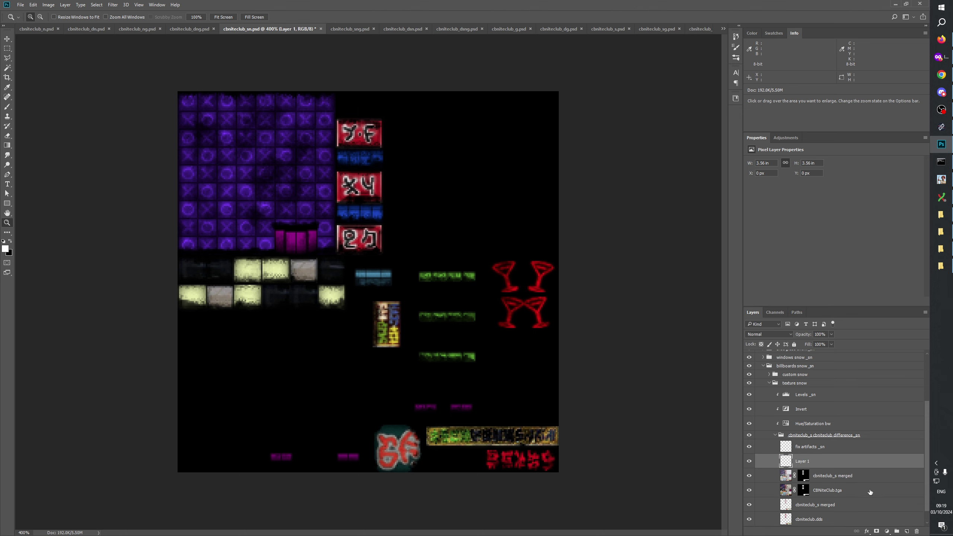
{"action": "key", "text": "ctrl+e"}
{"action": "left_click", "coordinate": [479, 205]}
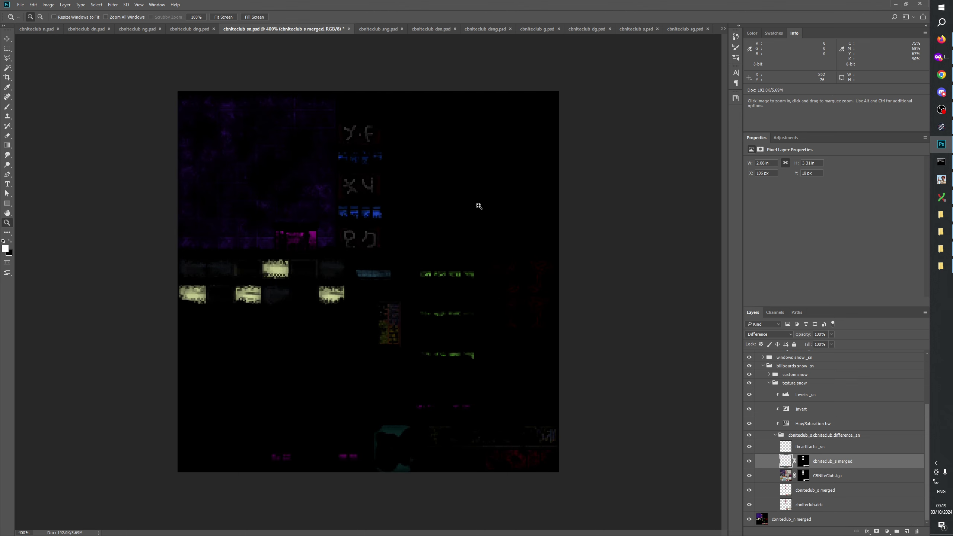
Check which areas the cbniteclub_s merged layer in the windows snow _sn group covers by loading its outline, and clear the selection
{"action": "scroll", "coordinate": [822, 461], "scroll_direction": "up", "scroll_amount": 5}
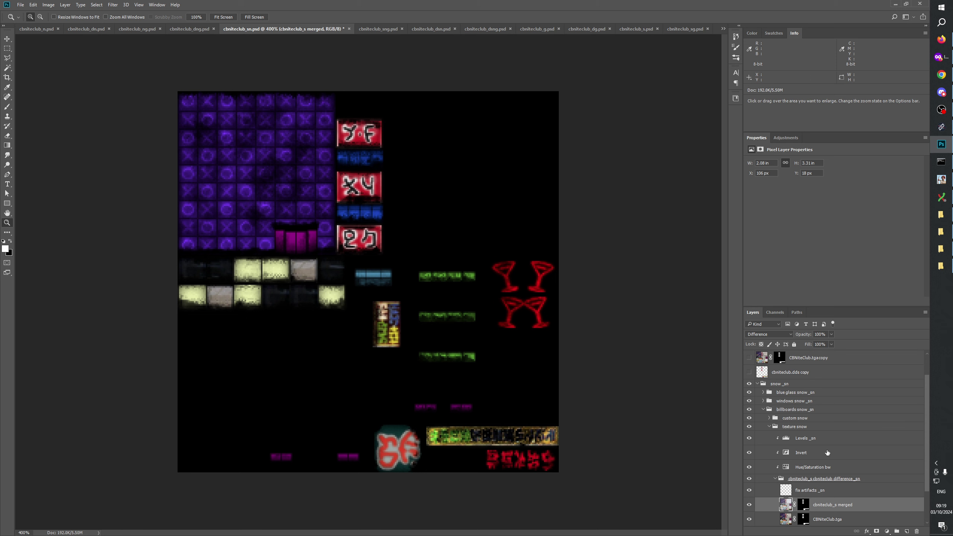
{"action": "scroll", "coordinate": [819, 393], "scroll_direction": "down", "scroll_amount": 5}
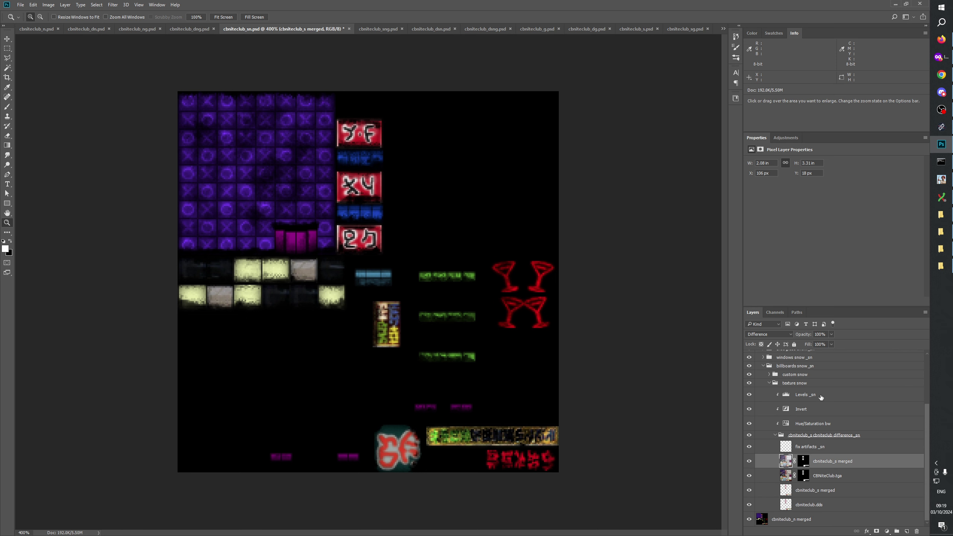
{"action": "scroll", "coordinate": [821, 406], "scroll_direction": "up", "scroll_amount": 2}
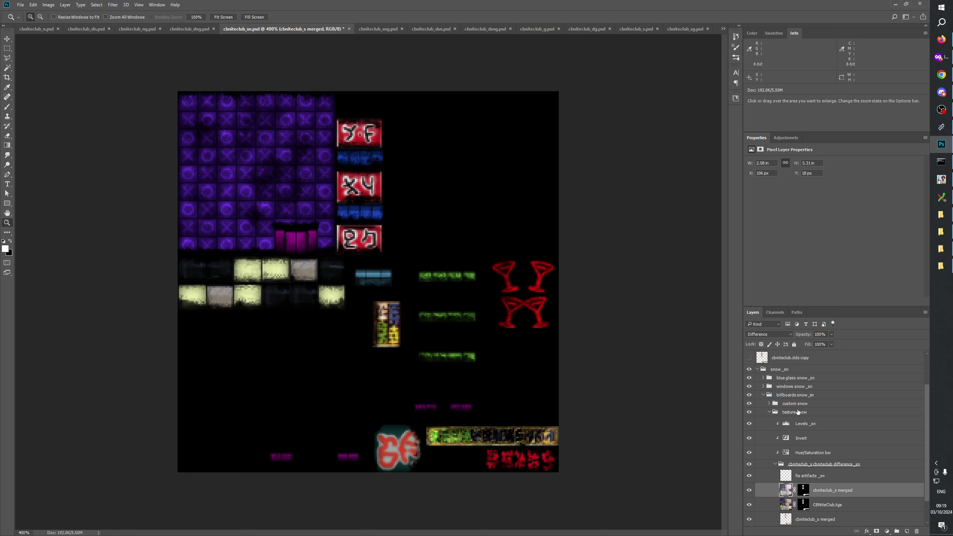
{"action": "left_click", "coordinate": [764, 387]}
{"action": "scroll", "coordinate": [808, 431], "scroll_direction": "down", "scroll_amount": 4}
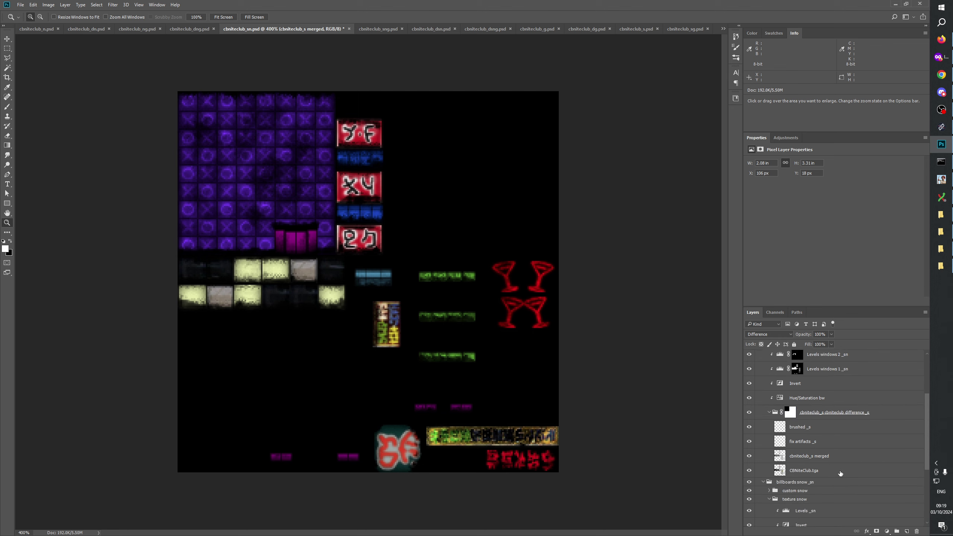
{"action": "left_click", "coordinate": [829, 458]}
{"action": "left_click", "coordinate": [780, 458], "text": "ctrl"}
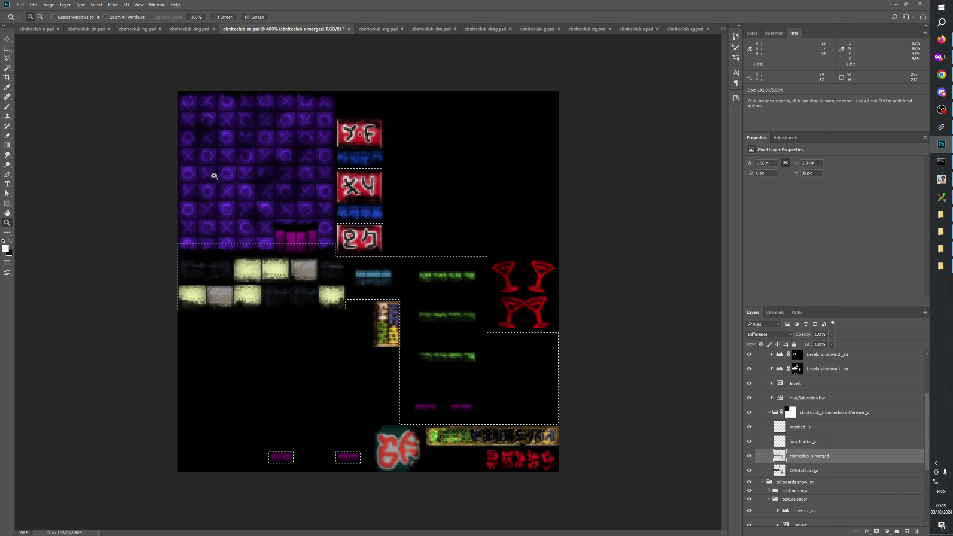
{"action": "key", "text": "m"}
{"action": "key", "text": "ctrl+d"}
{"action": "scroll", "coordinate": [776, 375], "scroll_direction": "up", "scroll_amount": 3}
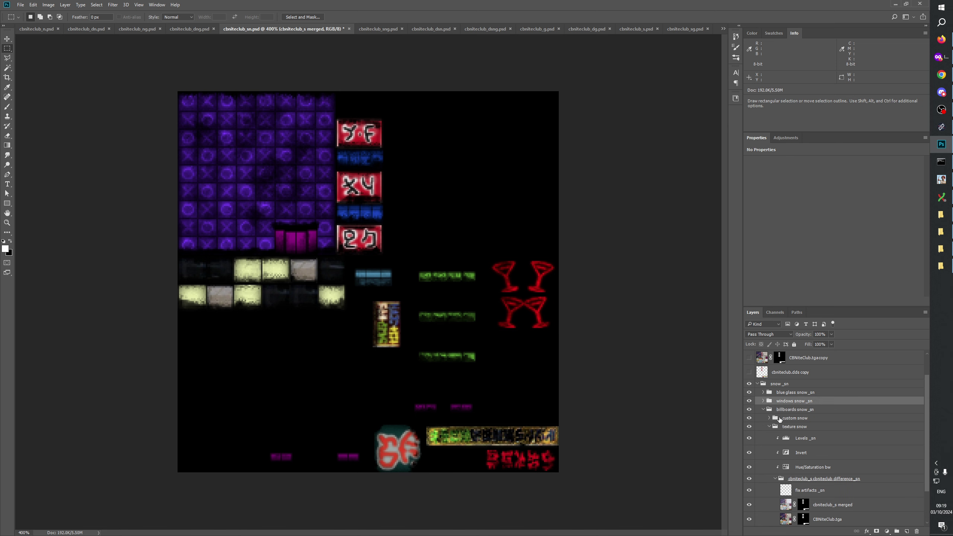
{"action": "left_click", "coordinate": [763, 404]}
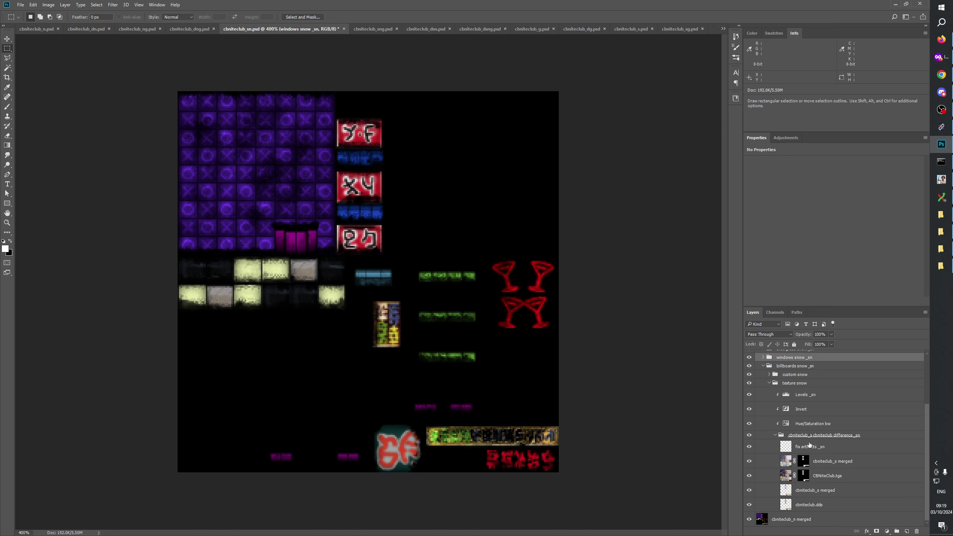
Compare the billboards with the masked CBNiteClub.tga and cbniteclub_s merged layers of the texture snow group hidden and shown
{"action": "left_click", "coordinate": [748, 475]}
{"action": "left_click", "coordinate": [748, 466]}
{"action": "left_click", "coordinate": [749, 474]}
{"action": "left_click", "coordinate": [749, 463]}
{"action": "left_click", "coordinate": [749, 461]}
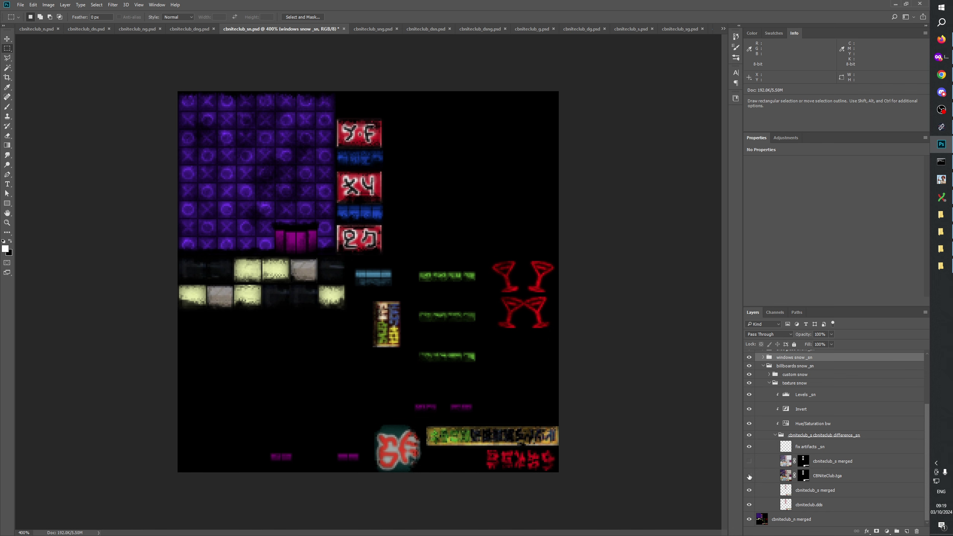
{"action": "left_click", "coordinate": [749, 462]}
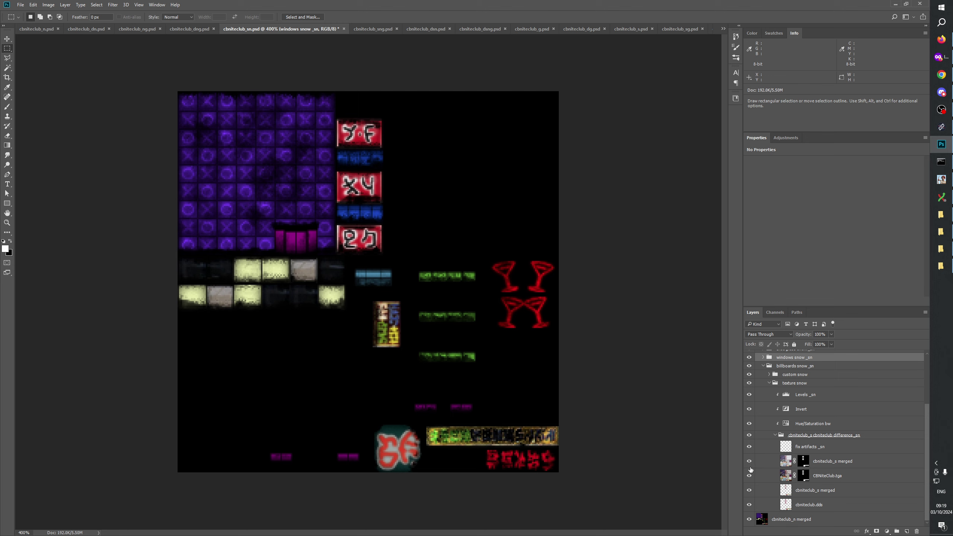
{"action": "left_click", "coordinate": [749, 461]}
{"action": "left_click", "coordinate": [749, 461]}
{"action": "left_click", "coordinate": [749, 461]}
{"action": "left_click", "coordinate": [749, 460]}
On the fix artifacts _sn layer, paint along the upper edge of the lowest red sign with the Pencil tool at 10% opacity
{"action": "left_click", "coordinate": [405, 325], "text": "ctrl"}
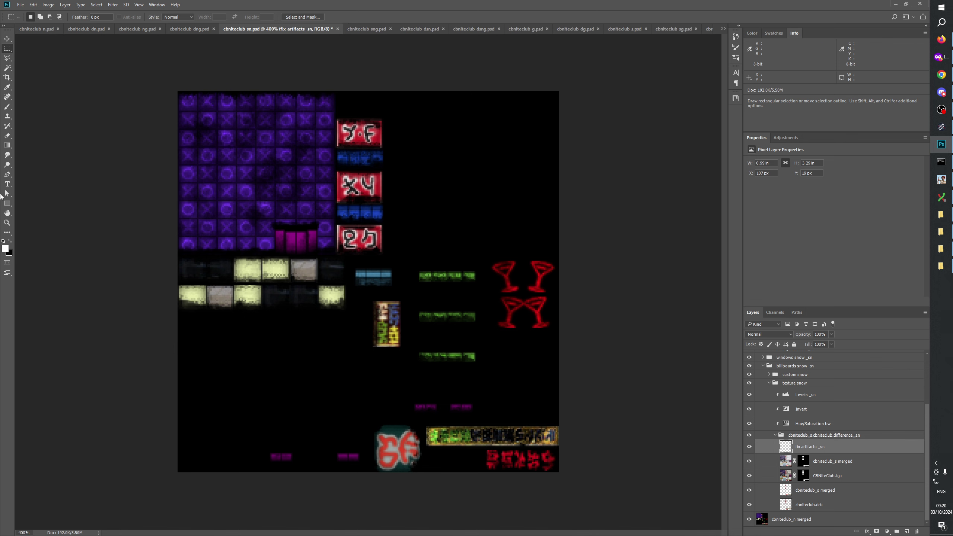
{"action": "key", "text": "z"}
{"action": "left_click_drag", "start_coordinate": [326, 213], "coordinate": [398, 254]}
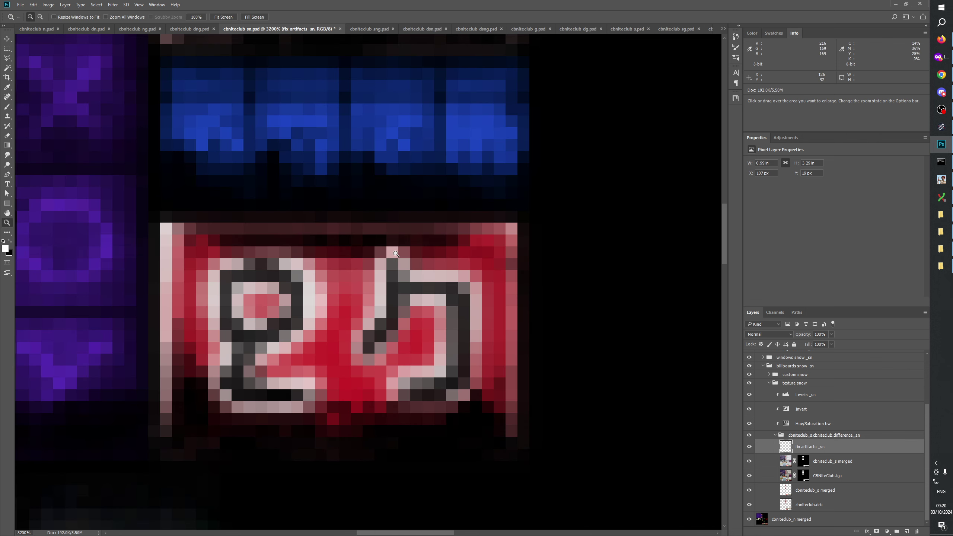
{"action": "left_click", "coordinate": [8, 107]}
{"action": "left_click", "coordinate": [37, 113]}
{"action": "left_click_drag", "start_coordinate": [225, 233], "coordinate": [463, 224]}
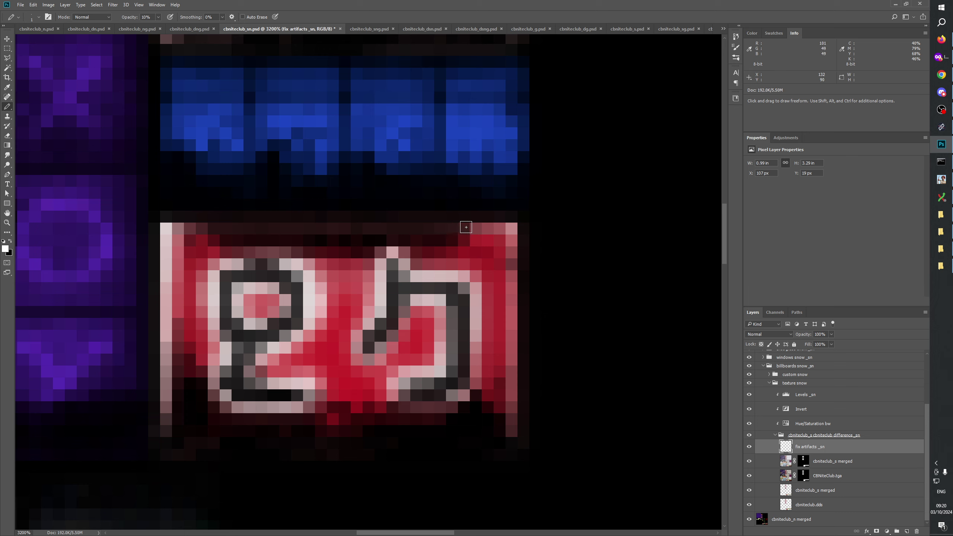
{"action": "mouse_move", "coordinate": [354, 232]}
{"action": "left_mouse_down"}
{"action": "mouse_move", "coordinate": [370, 223]}
{"action": "mouse_move", "coordinate": [462, 226]}
{"action": "left_mouse_up"}
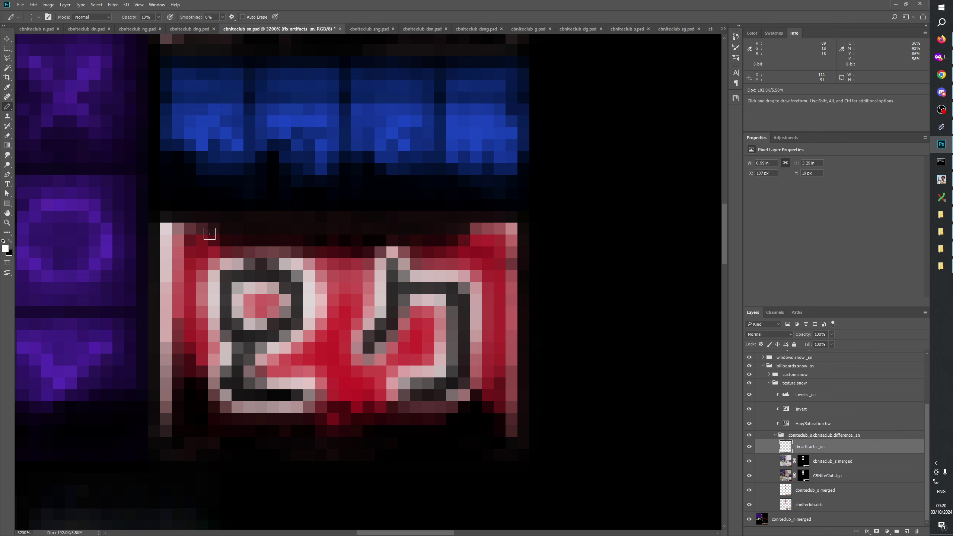
{"action": "left_click", "coordinate": [203, 229]}
Compare the whole texture with the billboards' cbniteclub_s cbniteclub difference _sn group hidden and shown
{"action": "left_click", "coordinate": [6, 223]}
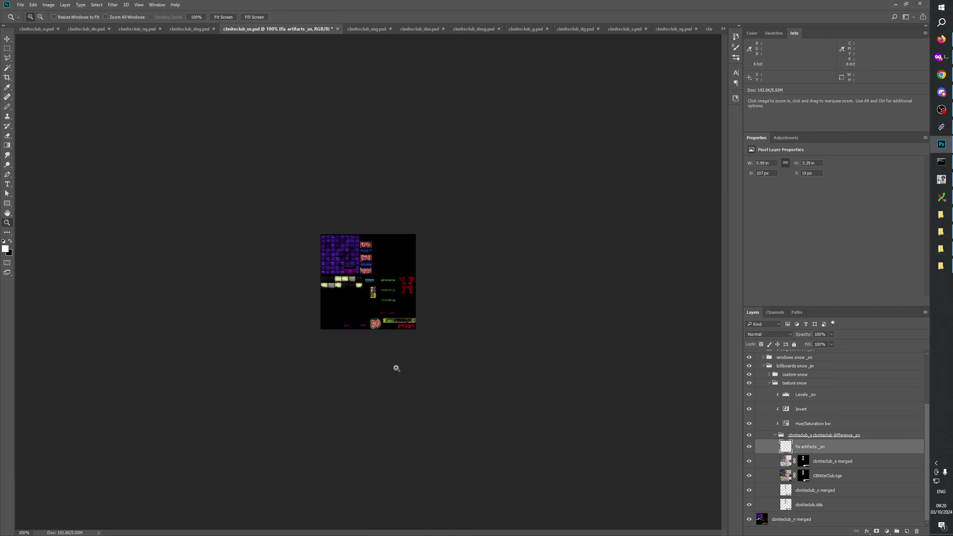
{"action": "left_click", "coordinate": [409, 325]}
{"action": "left_click", "coordinate": [421, 349]}
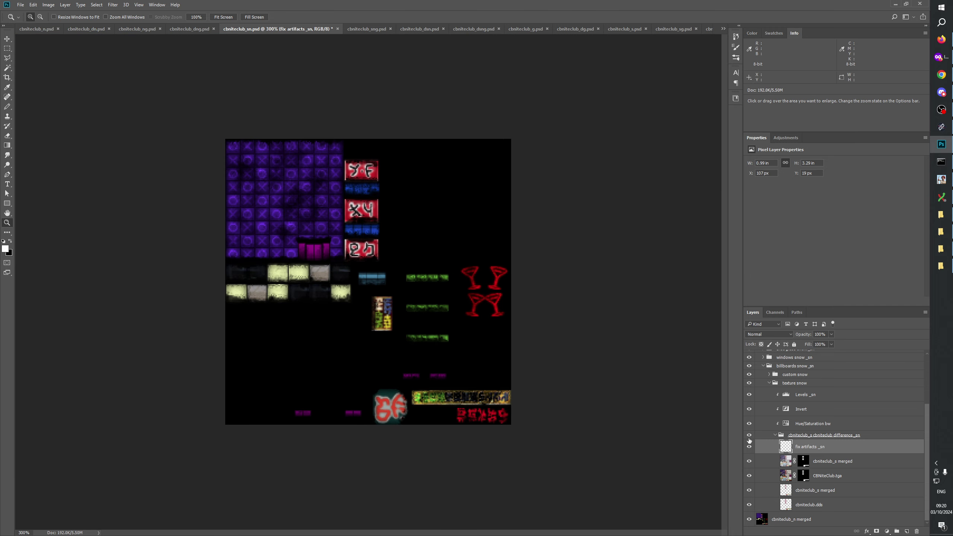
{"action": "left_click", "coordinate": [749, 435]}
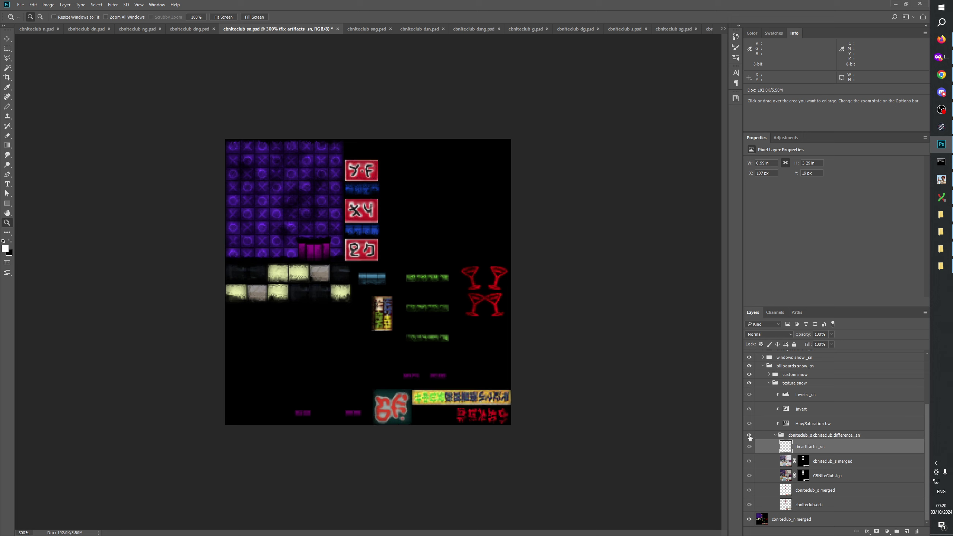
{"action": "left_click", "coordinate": [749, 435]}
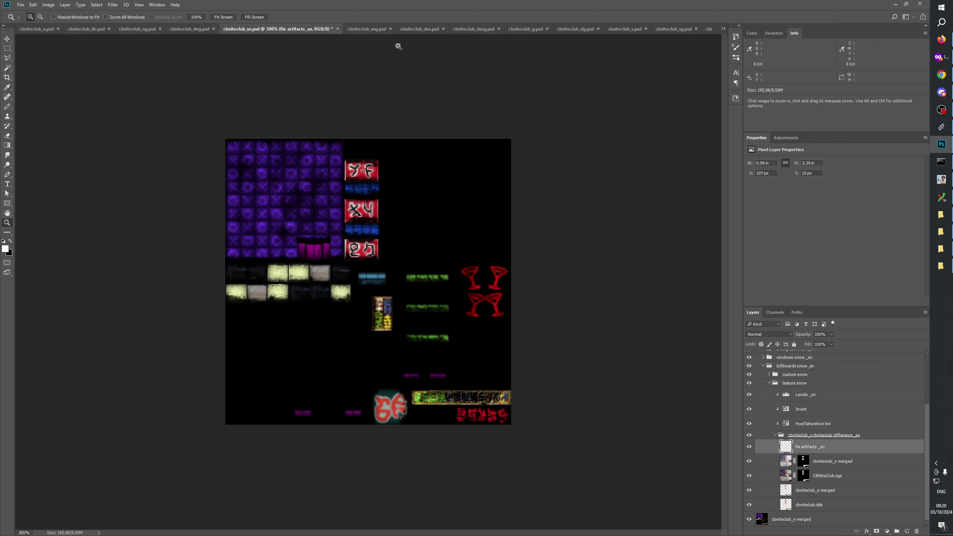
Inspect the cbniteclub_s merged copy 2 layer with its mask disabled, and re-enable the mask
{"action": "scroll", "coordinate": [802, 404], "scroll_direction": "up", "scroll_amount": 3}
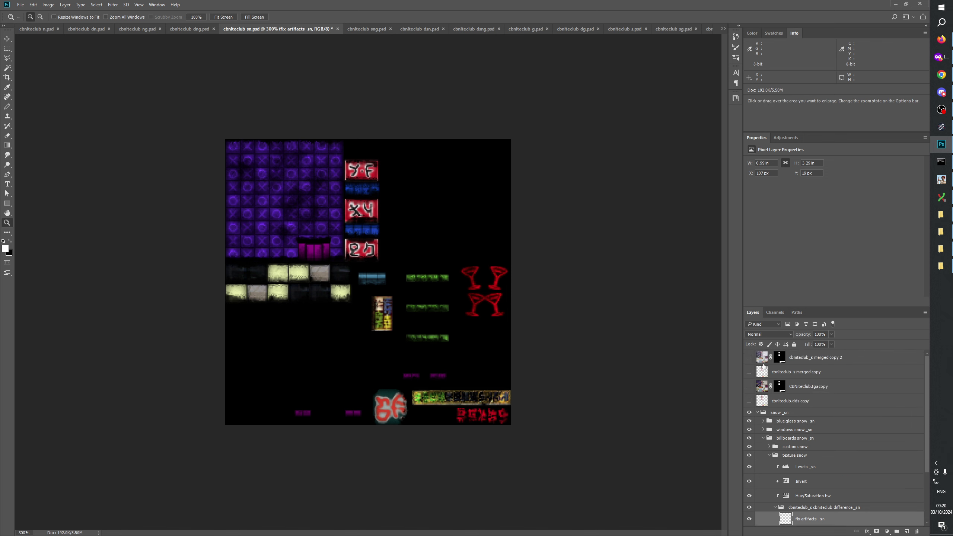
{"action": "right_click", "coordinate": [780, 357]}
{"action": "left_click", "coordinate": [806, 363]}
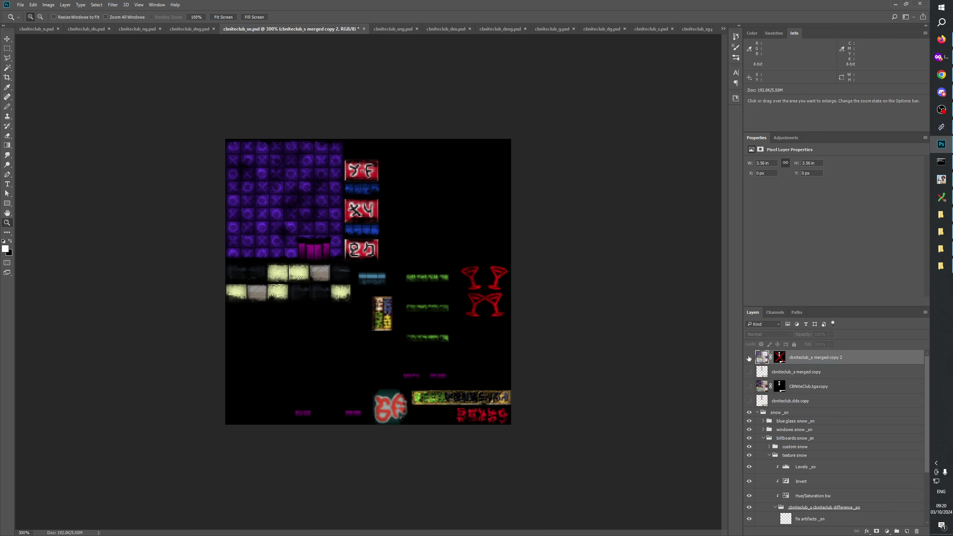
{"action": "left_click", "coordinate": [749, 357]}
{"action": "left_click", "coordinate": [749, 358]}
{"action": "left_click", "coordinate": [776, 360], "text": "shift"}
Repeatedly toggle the cbniteclub_s merged and CBNiteClub.tga layers in the billboards' difference group to recheck the snow on the signs
{"action": "scroll", "coordinate": [798, 386], "scroll_direction": "down", "scroll_amount": 3}
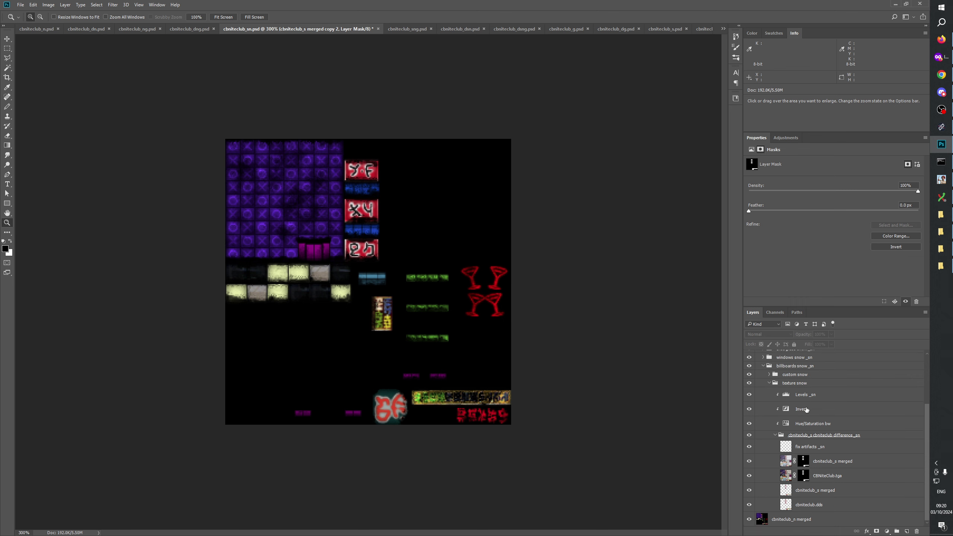
{"action": "left_click", "coordinate": [749, 463]}
{"action": "left_click", "coordinate": [749, 461]}
{"action": "left_click", "coordinate": [749, 461]}
{"action": "left_click", "coordinate": [748, 462]}
{"action": "left_click", "coordinate": [749, 475]}
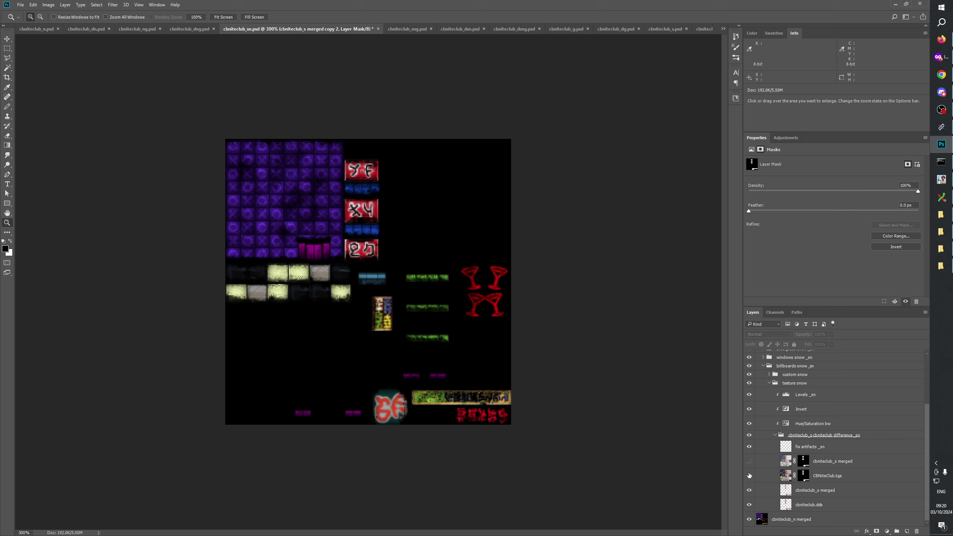
{"action": "left_click", "coordinate": [749, 461]}
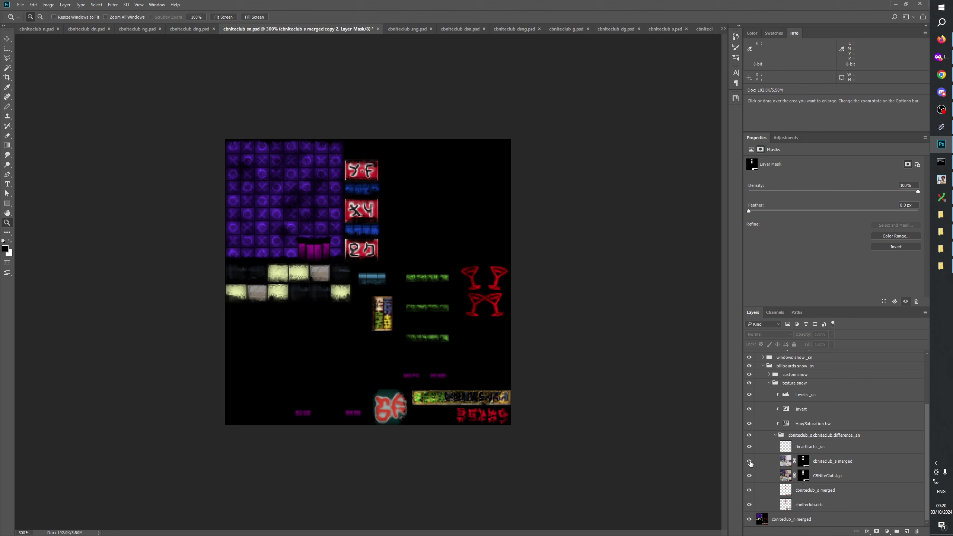
{"action": "left_click", "coordinate": [749, 461]}
{"action": "left_click", "coordinate": [748, 461]}
{"action": "left_click", "coordinate": [749, 462]}
{"action": "left_click", "coordinate": [749, 462]}
{"action": "left_click", "coordinate": [748, 462]}
{"action": "left_click", "coordinate": [749, 463]}
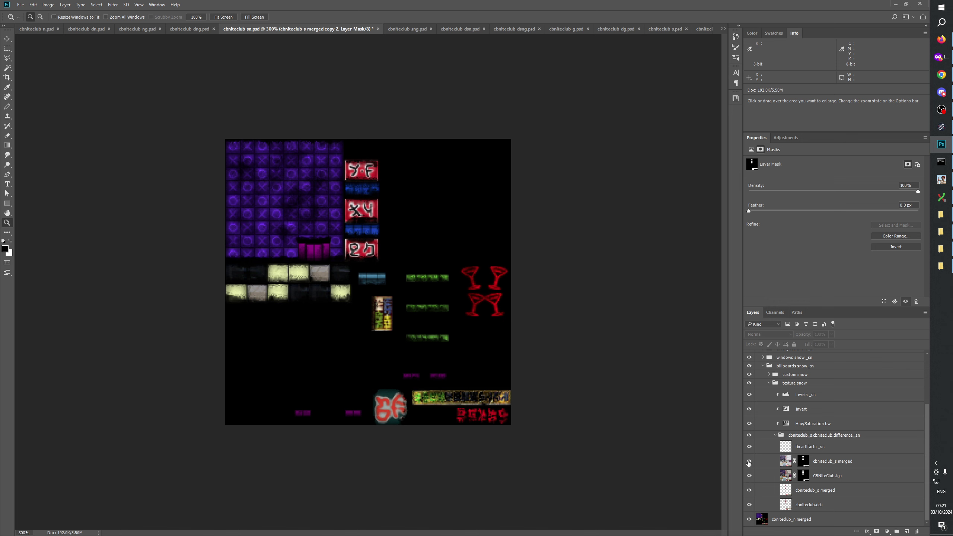
Apply the layer masks of the cbniteclub_s merged and CBNiteClub.tga layers in the billboards' difference group
{"action": "right_click", "coordinate": [808, 461]}
{"action": "left_click", "coordinate": [835, 405]}
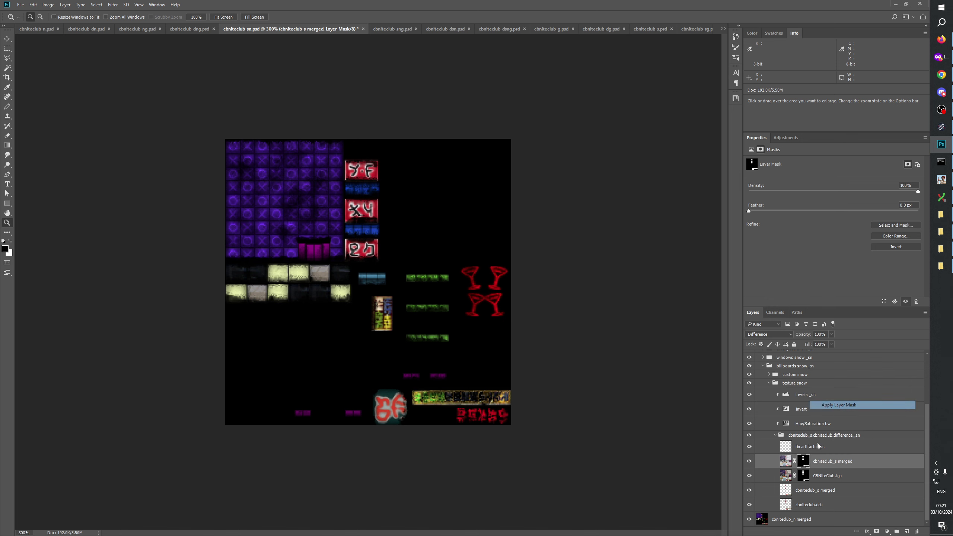
{"action": "right_click", "coordinate": [803, 475]}
{"action": "left_click", "coordinate": [831, 424]}
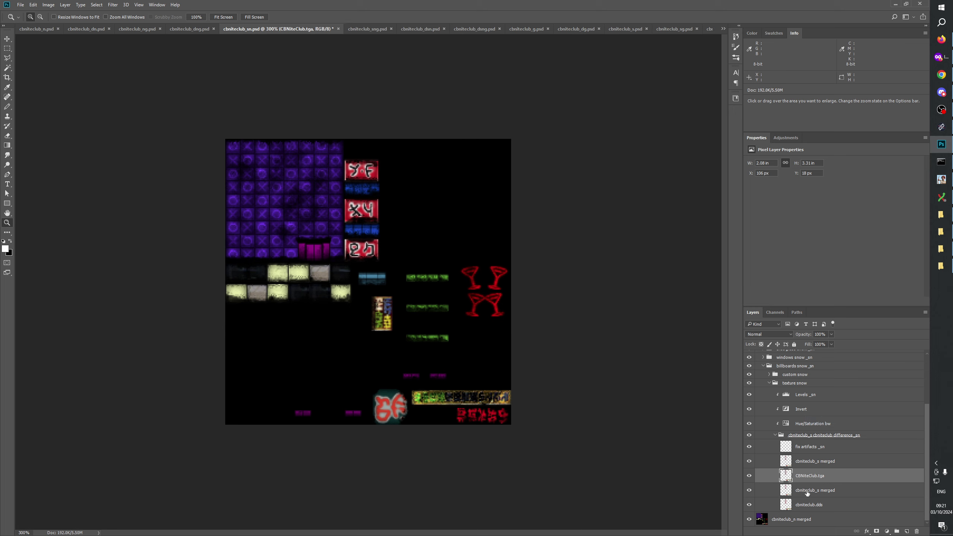
Delete the old unmasked cbniteclub_s merged and cbniteclub.dds layers from the base of the billboards' difference group
{"action": "left_click", "coordinate": [807, 491]}
{"action": "left_click", "coordinate": [809, 504], "text": "shift"}
{"action": "left_click", "coordinate": [916, 530]}
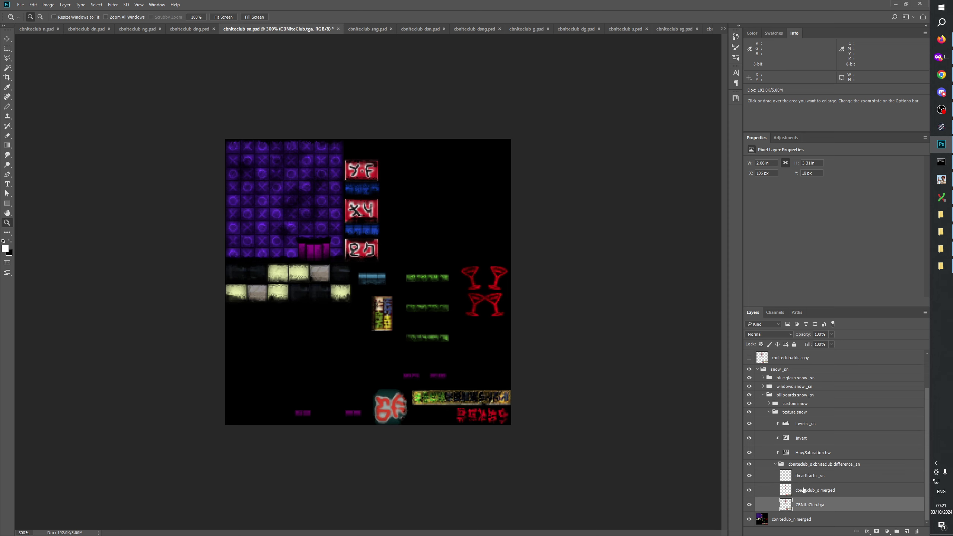
Select the cbniteclub_n merged layer and collapse the billboards snow _sn and snow _sn groups
{"action": "left_click", "coordinate": [817, 519]}
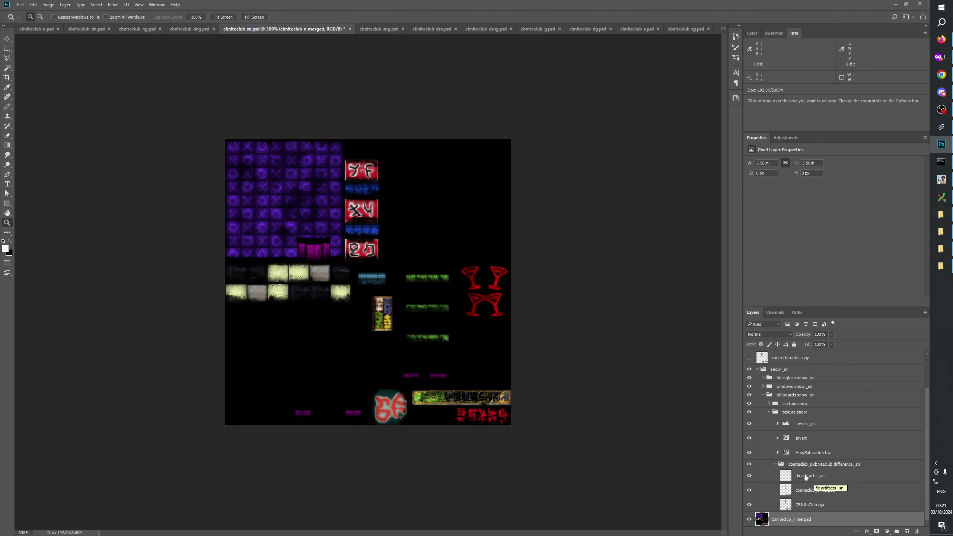
{"action": "left_click", "coordinate": [763, 395]}
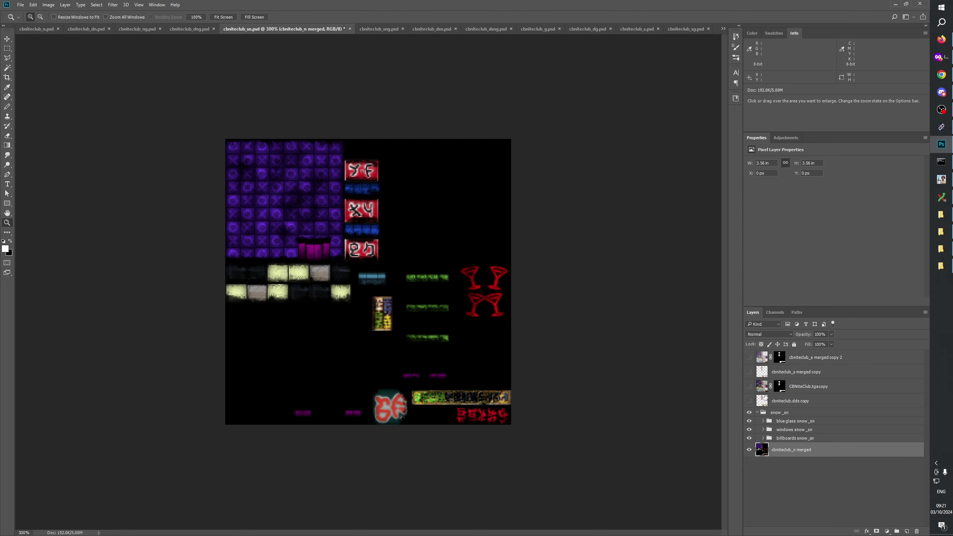
{"action": "left_click", "coordinate": [757, 413]}
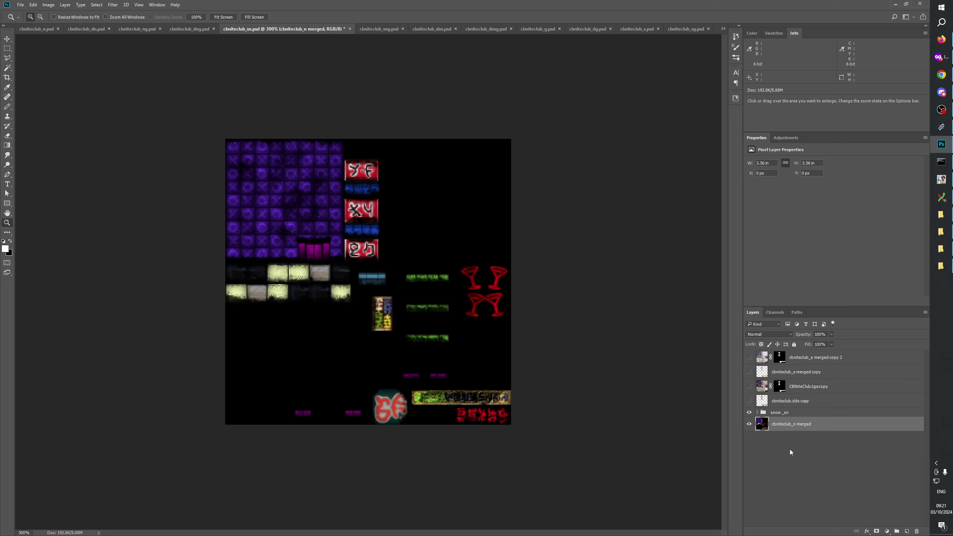
Delete the four hidden copied layers above the snow _sn group and save cbniteclub_sn.psd
{"action": "left_click", "coordinate": [803, 400]}
{"action": "left_click", "coordinate": [806, 357], "text": "shift"}
{"action": "left_click", "coordinate": [916, 531]}
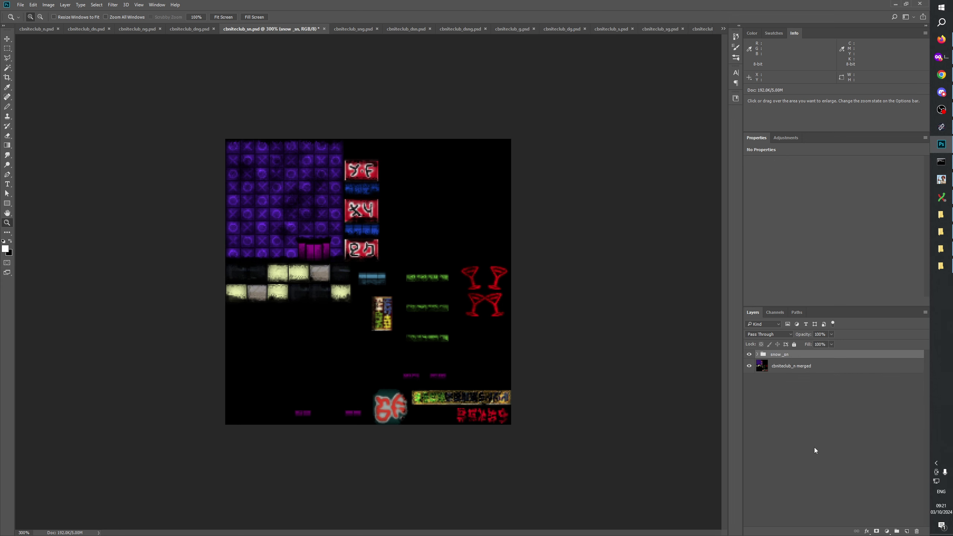
{"action": "key", "text": "ctrl+s"}
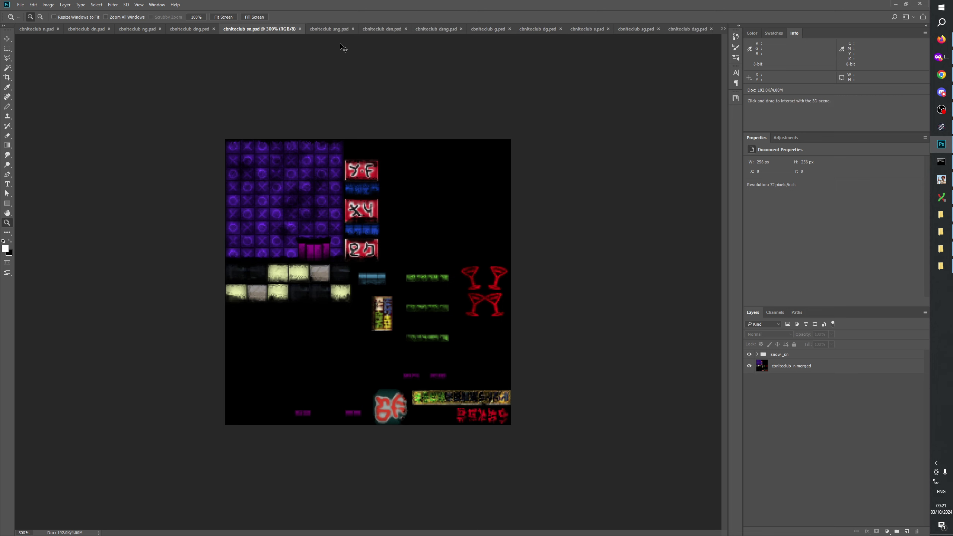
{"action": "left_click", "coordinate": [328, 30]}
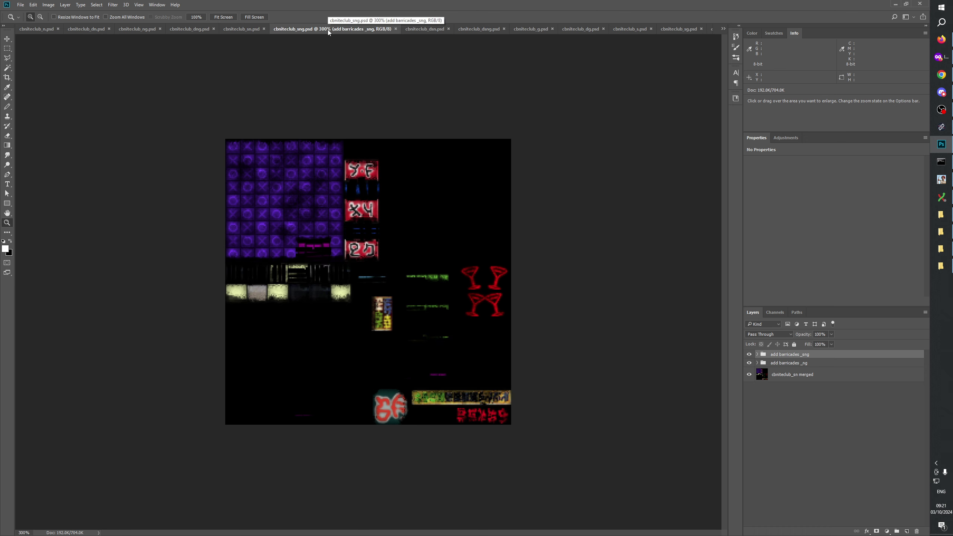
{"action": "left_click", "coordinate": [249, 29]}
{"action": "right_click", "coordinate": [249, 29]}
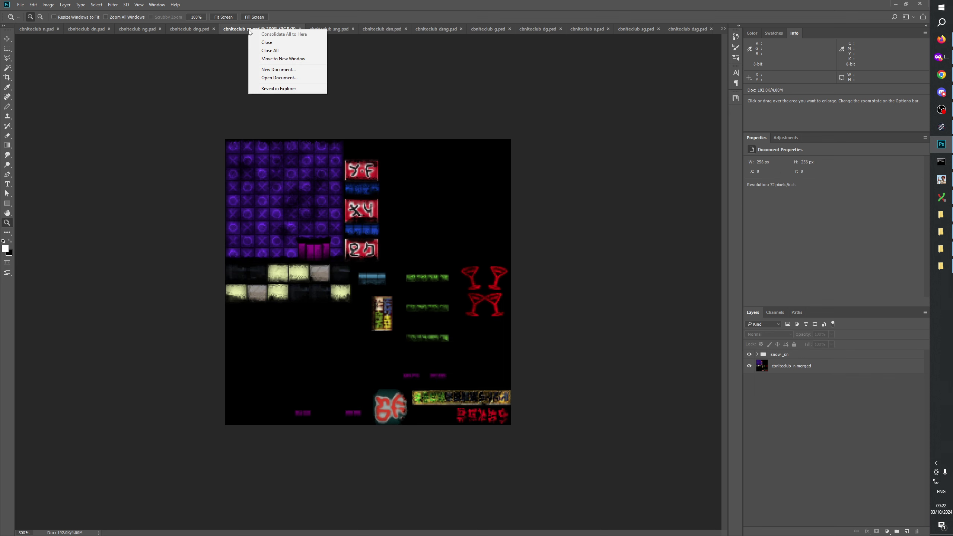
{"action": "left_click", "coordinate": [834, 451]}
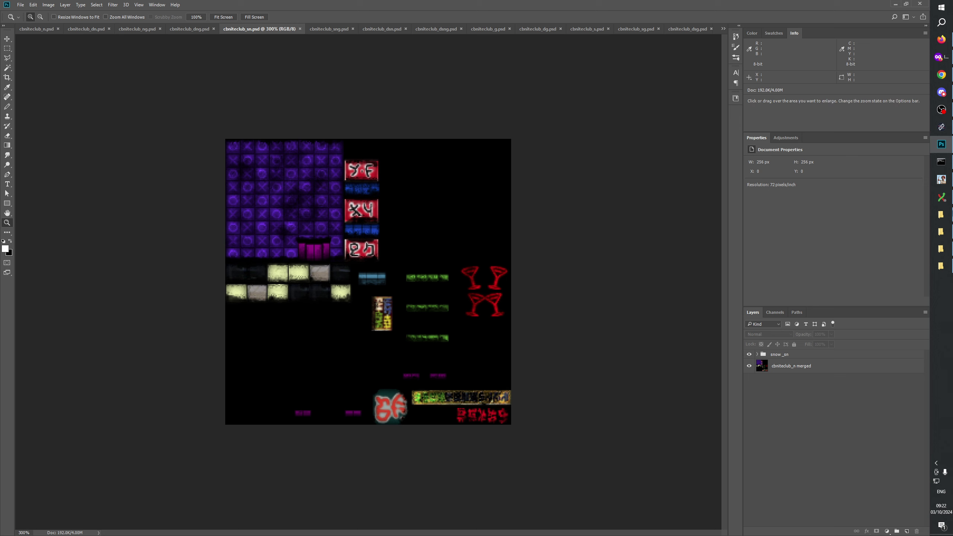
Switch to Notepad++ and insert three blank lines below the cbniteclub_dsng section of TextureChangelog.txt
{"action": "left_click", "coordinate": [943, 11]}
{"action": "type", "text": "not"}
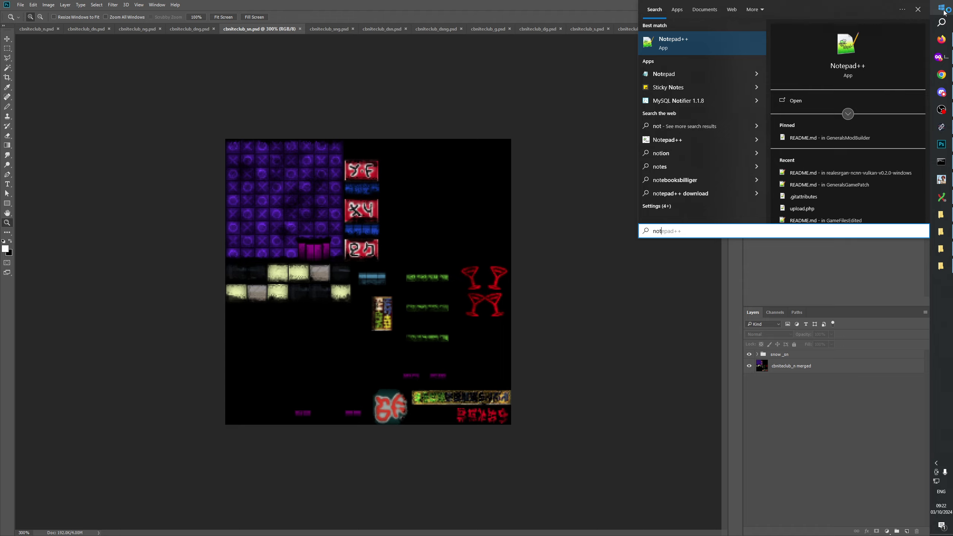
{"action": "key", "text": "Return"}
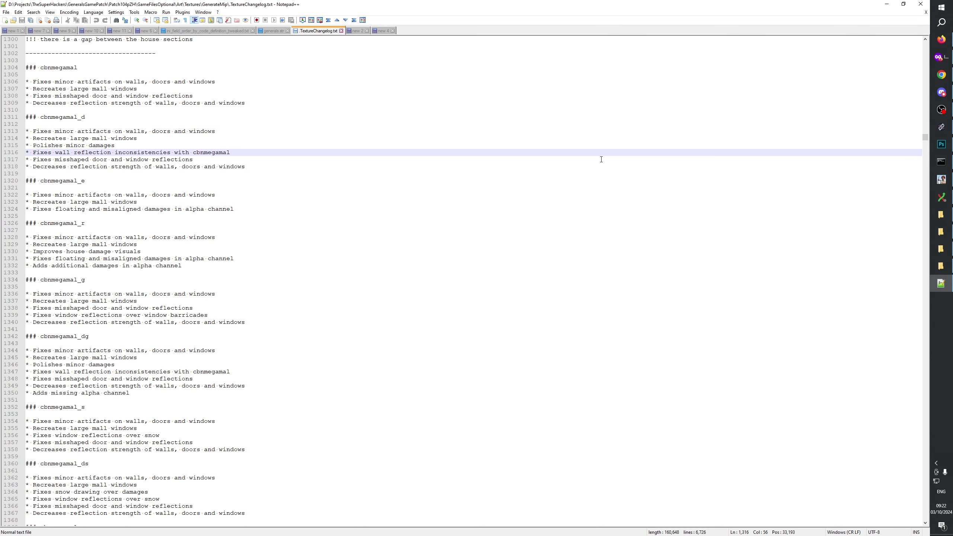
{"action": "scroll", "coordinate": [318, 186], "scroll_direction": "up", "scroll_amount": 12}
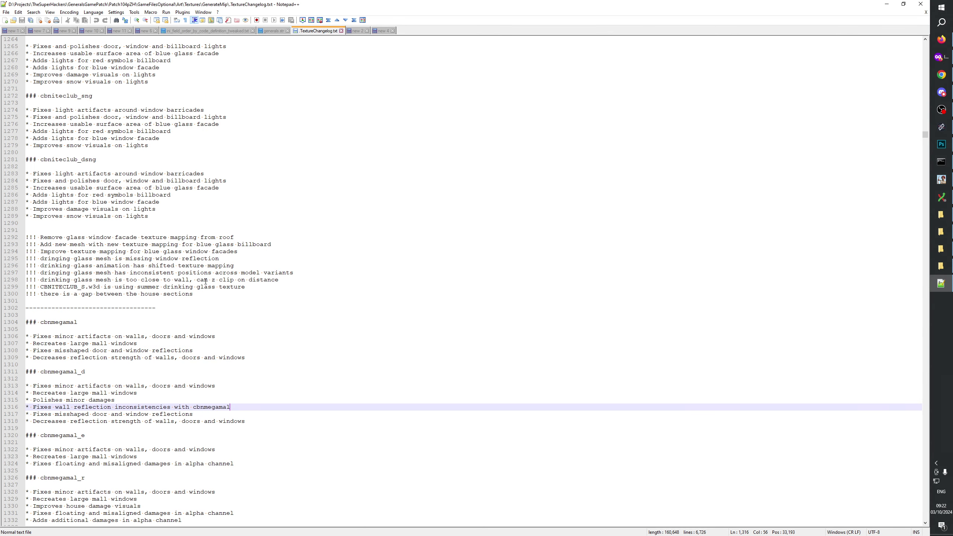
{"action": "left_click", "coordinate": [132, 224]}
{"action": "key", "text": "Return"}
{"action": "key", "text": "Return"}
{"action": "key", "text": "Return"}
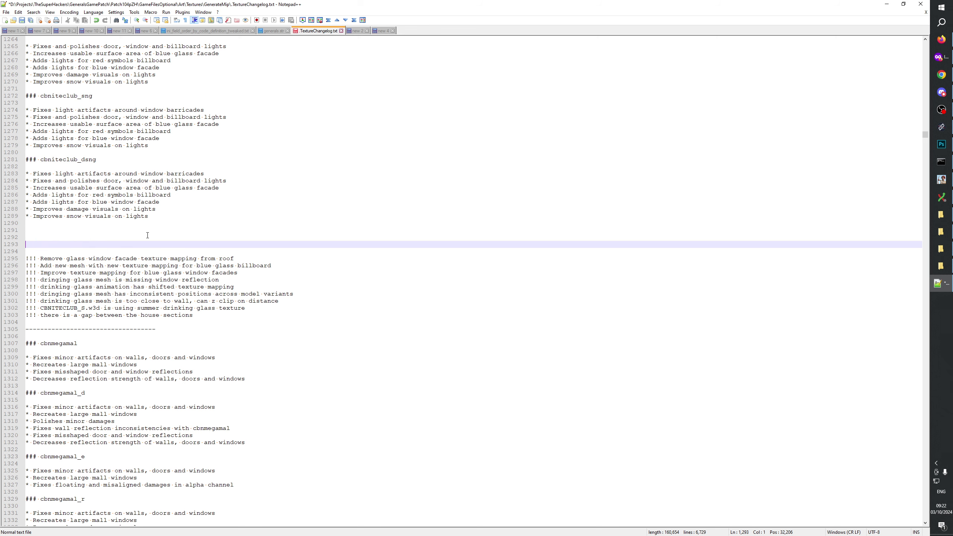
Add the line "TODO: Update all winter with _s merged" in the blank space below the cbniteclub_dsng section and save the changelog
{"action": "key", "text": "Up"}
{"action": "type", "text": "TDOD"}
{"action": "key", "text": "BackSpace"}
{"action": "key", "text": "BackSpace"}
{"action": "key", "text": "BackSpace"}
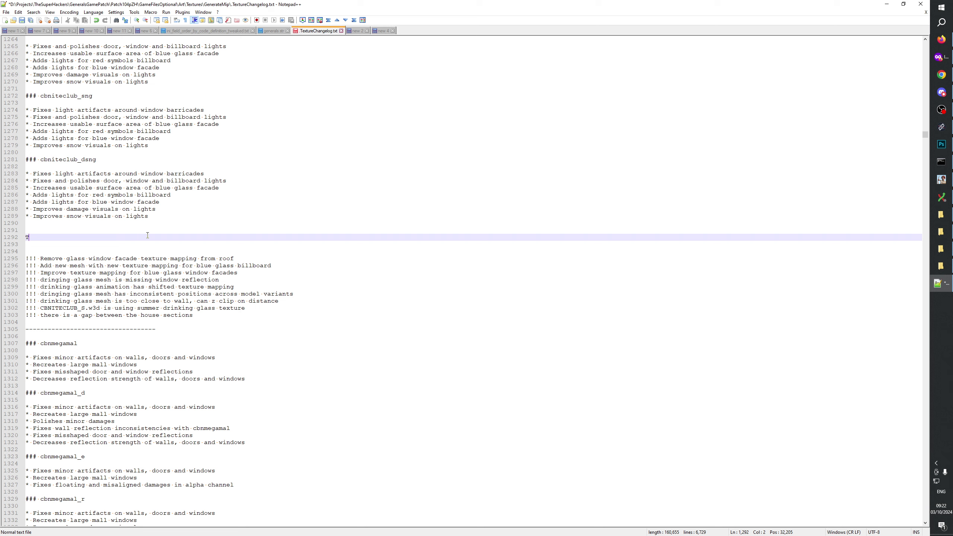
{"action": "type", "text": "ODO: Update all _"}
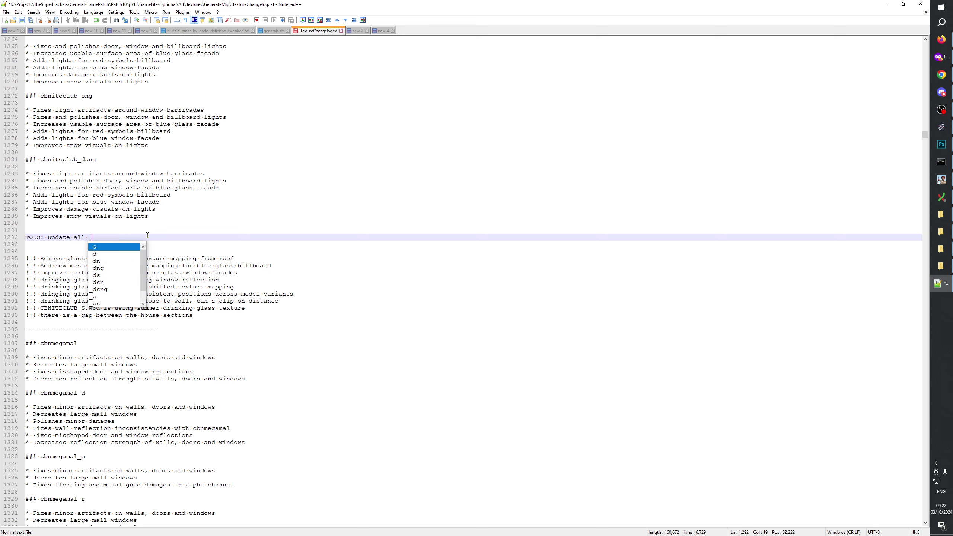
{"action": "key", "text": "BackSpace"}
{"action": "type", "text": "wint"}
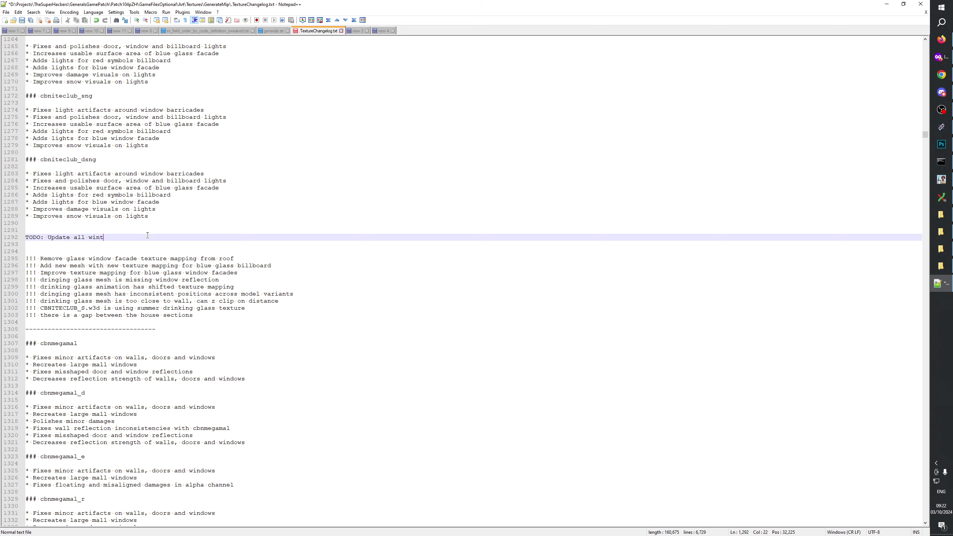
{"action": "type", "text": "er with _s"}
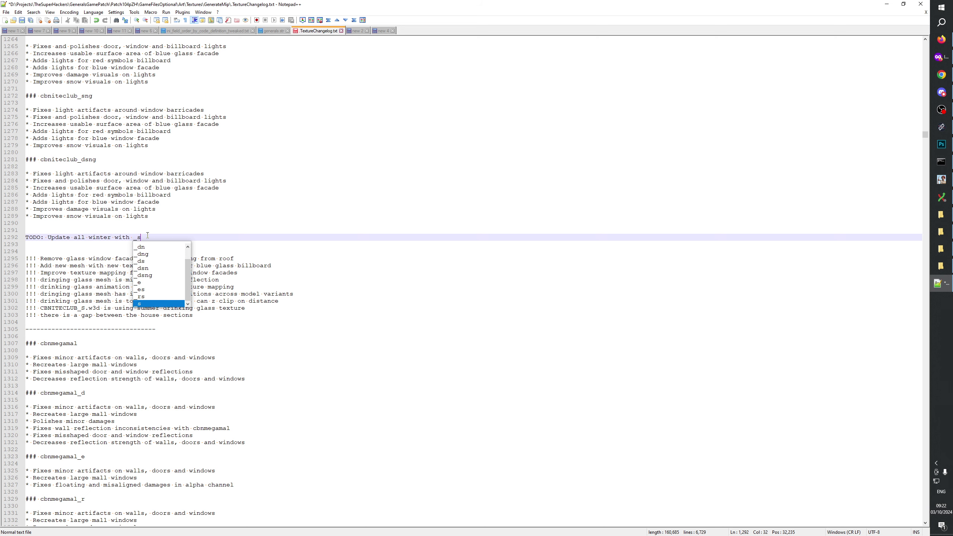
{"action": "key", "text": "Escape"}
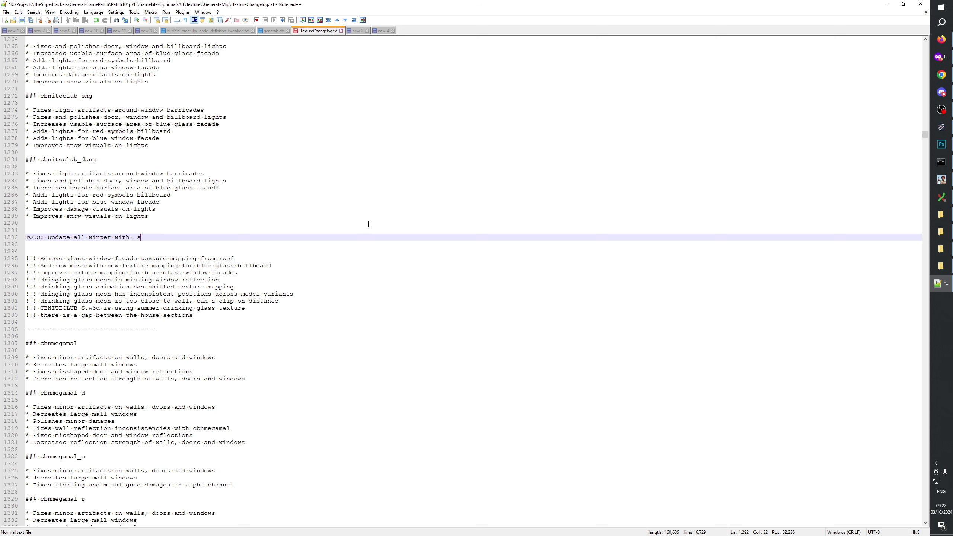
{"action": "type", "text": "merged"}
{"action": "left_click", "coordinate": [355, 224]}
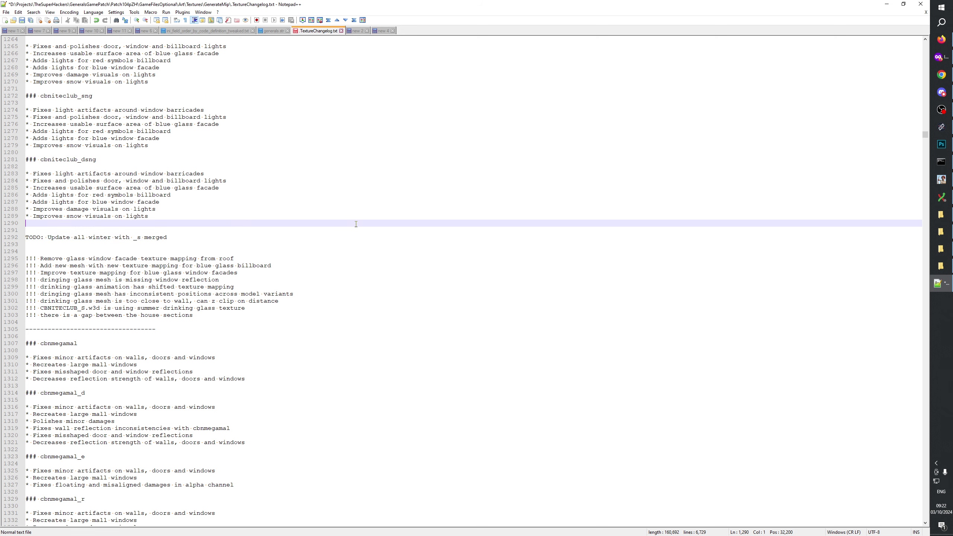
{"action": "key", "text": "ctrl+s"}
Return to Photoshop and copy the merged cbniteclub_sn.psd image into a new layer above cbniteclub_sn merged in cbniteclub_sng.psd
{"action": "left_click", "coordinate": [886, 3]}
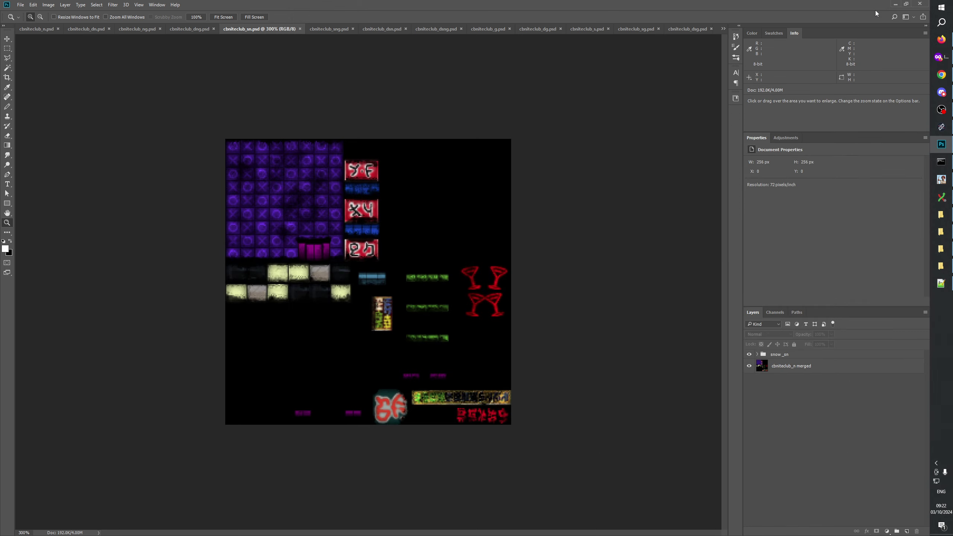
{"action": "left_click", "coordinate": [324, 27]}
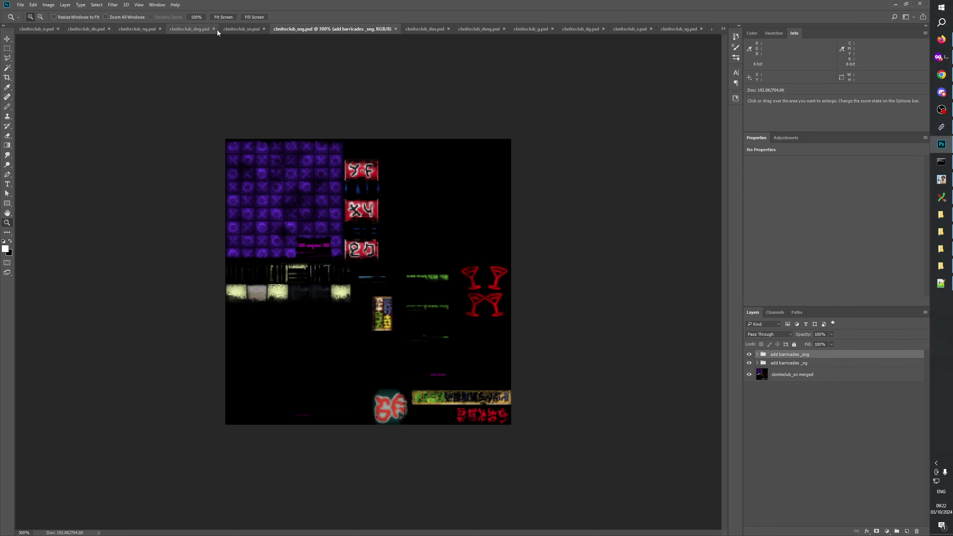
{"action": "left_click", "coordinate": [243, 29]}
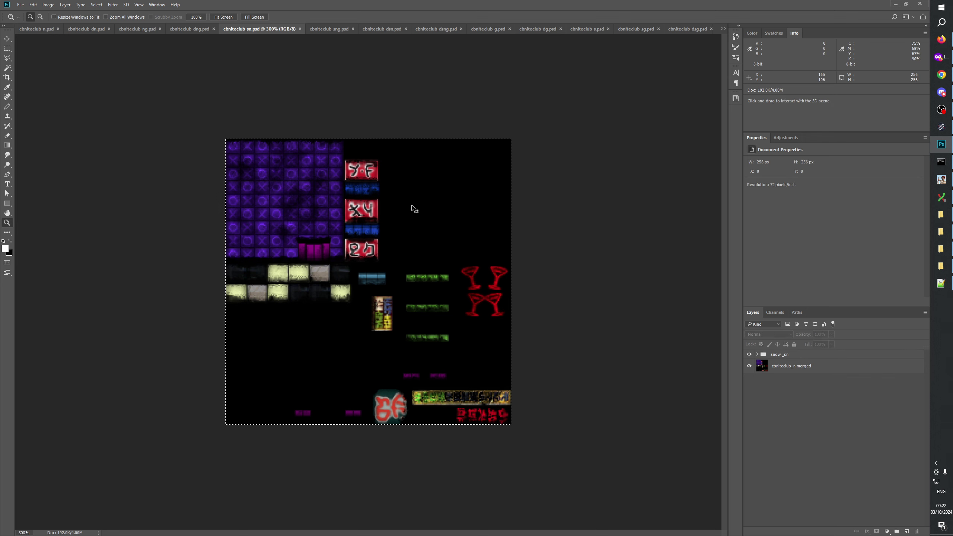
{"action": "left_click", "coordinate": [331, 29]}
{"action": "left_click", "coordinate": [799, 375]}
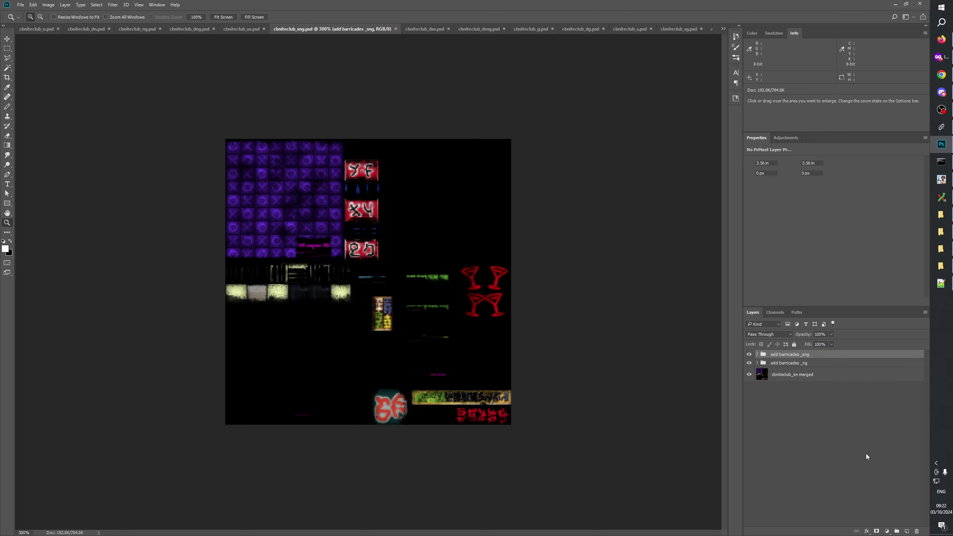
{"action": "left_click", "coordinate": [906, 531]}
{"action": "key", "text": "ctrl+alt+shift+e"}
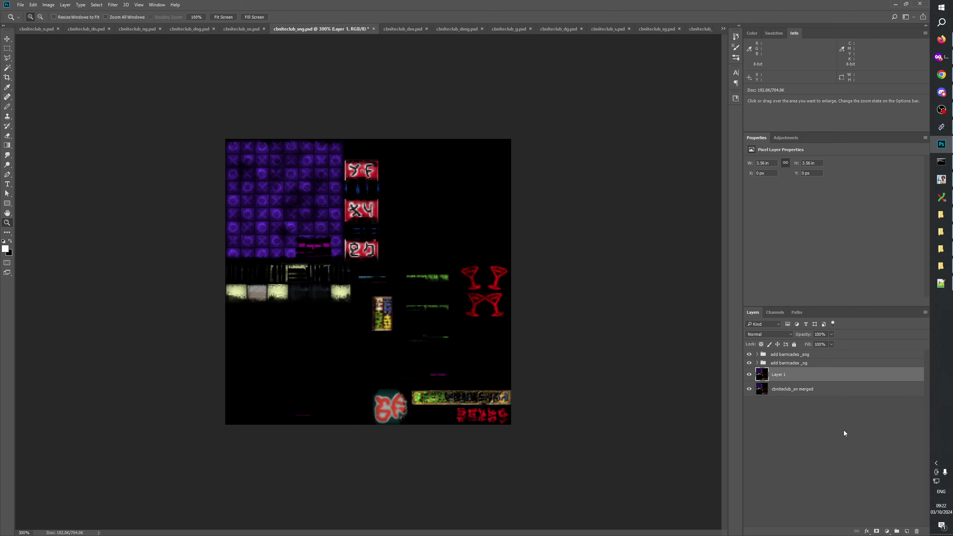
Repeatedly toggle the new layer's visibility to compare it with the existing cbniteclub_sn merged layer
{"action": "left_click", "coordinate": [749, 377]}
{"action": "left_click", "coordinate": [749, 377]}
{"action": "left_click", "coordinate": [749, 377]}
{"action": "left_click", "coordinate": [749, 377]}
{"action": "left_click", "coordinate": [750, 377]}
{"action": "left_click", "coordinate": [750, 377]}
{"action": "left_click", "coordinate": [750, 377]}
{"action": "left_click", "coordinate": [749, 377]}
{"action": "left_click", "coordinate": [749, 377]}
{"action": "left_click", "coordinate": [749, 377]}
{"action": "left_click", "coordinate": [749, 377]}
{"action": "left_click", "coordinate": [749, 377]}
{"action": "left_click", "coordinate": [749, 377]}
{"action": "left_click", "coordinate": [750, 377]}
{"action": "left_click", "coordinate": [749, 377]}
{"action": "left_click", "coordinate": [750, 377]}
{"action": "left_click", "coordinate": [749, 377]}
{"action": "left_click", "coordinate": [749, 377]}
{"action": "left_click", "coordinate": [749, 377]}
{"action": "left_click", "coordinate": [749, 377]}
{"action": "left_click", "coordinate": [749, 377]}
{"action": "left_click", "coordinate": [749, 377]}
{"action": "left_click", "coordinate": [750, 377]}
{"action": "left_click", "coordinate": [750, 377]}
{"action": "left_click", "coordinate": [750, 377]}
{"action": "left_click", "coordinate": [749, 377]}
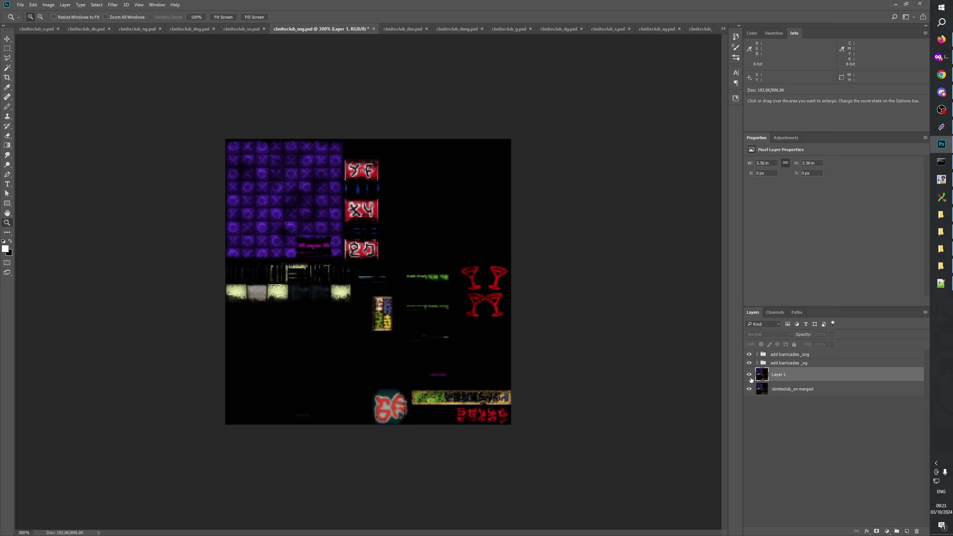
{"action": "left_click", "coordinate": [750, 377]}
{"action": "left_click", "coordinate": [749, 377]}
{"action": "left_click", "coordinate": [749, 377]}
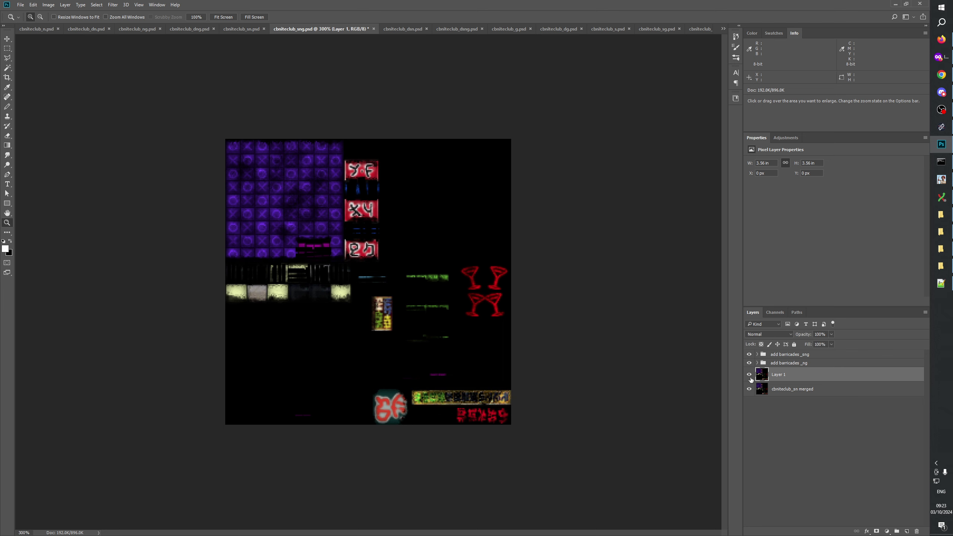
Merge the new layer down into cbniteclub_sn merged, save the file and select the add barricades _ng group
{"action": "key", "text": "ctrl+e"}
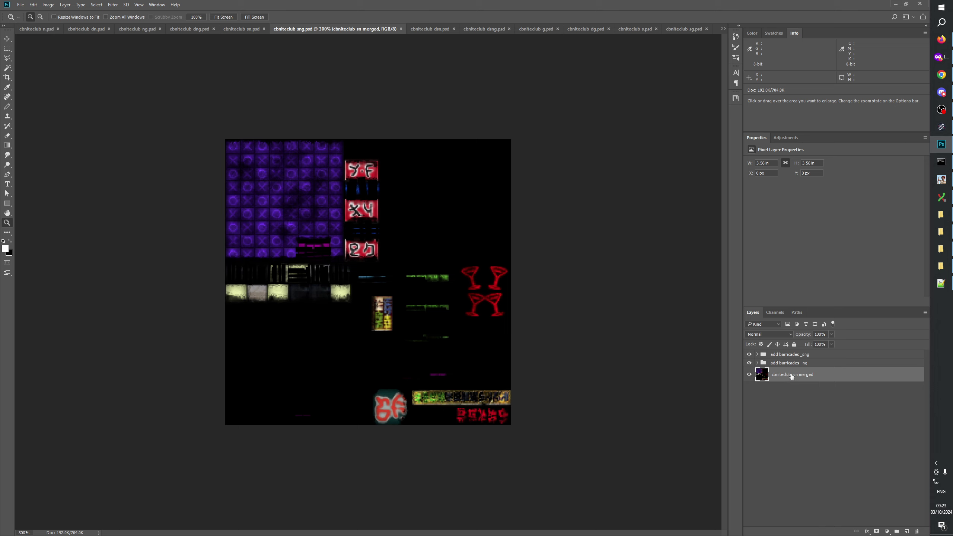
{"action": "left_click", "coordinate": [784, 364]}
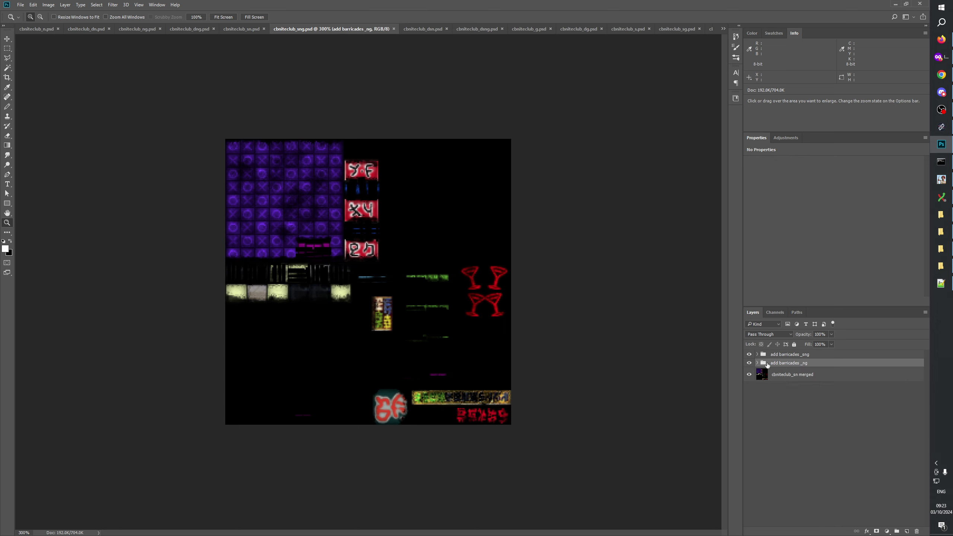
Duplicate the barricades _ng group from cbniteclub_ng.psd into cbniteclub_sng.psd and place it directly above cbniteclub_sn merged
{"action": "left_click", "coordinate": [137, 29]}
{"action": "right_click", "coordinate": [782, 356]}
{"action": "left_click", "coordinate": [802, 131]}
{"action": "left_click", "coordinate": [456, 190]}
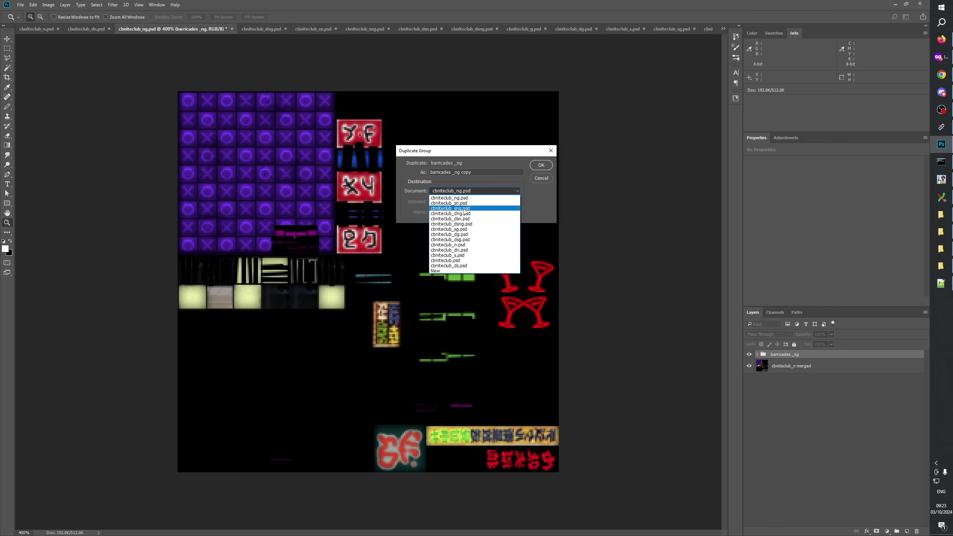
{"action": "left_click", "coordinate": [458, 208]}
{"action": "key", "text": "Return"}
{"action": "left_click", "coordinate": [365, 29]}
{"action": "left_click_drag", "start_coordinate": [794, 364], "coordinate": [793, 375]}
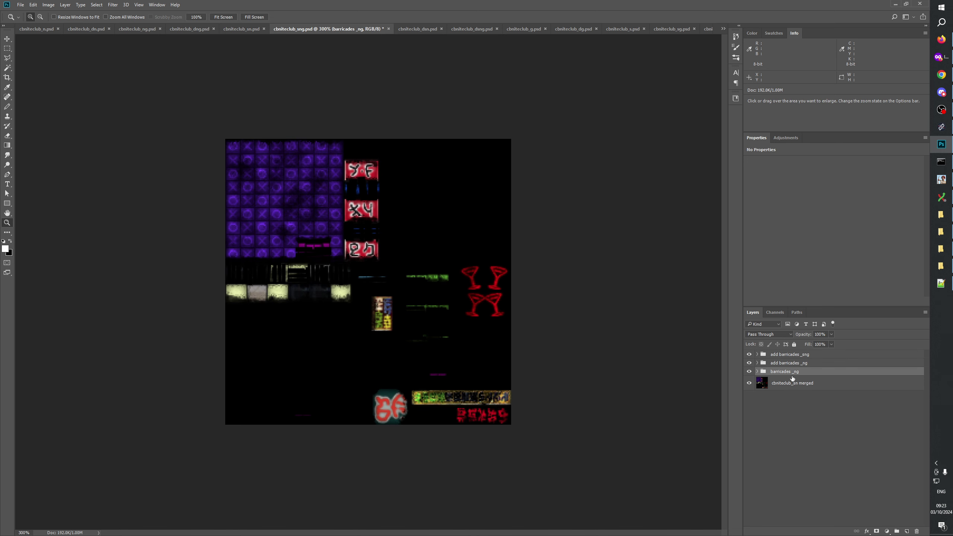
Hide the add barricades _ng group and check the contents and effect of the add barricades _sng group
{"action": "left_click", "coordinate": [771, 416]}
{"action": "left_click", "coordinate": [748, 363]}
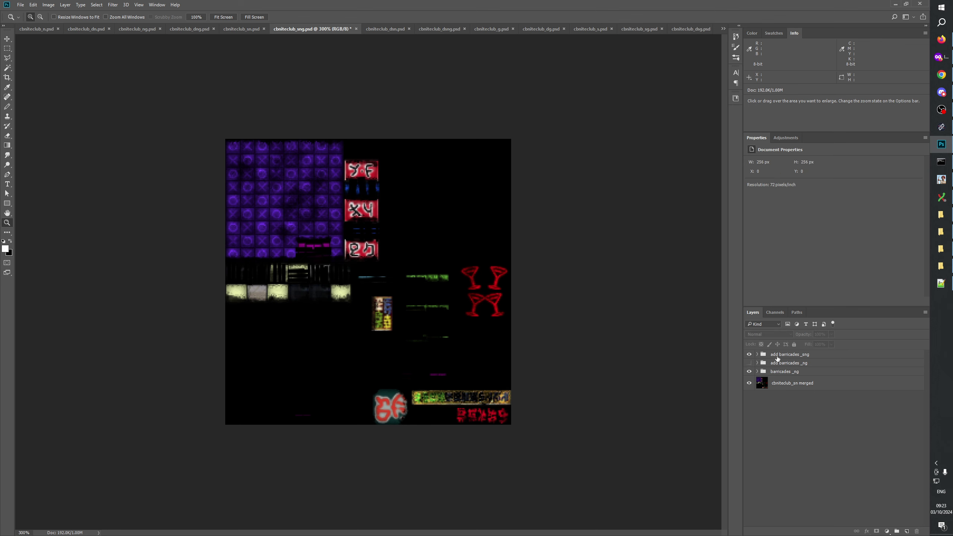
{"action": "left_click", "coordinate": [757, 354]}
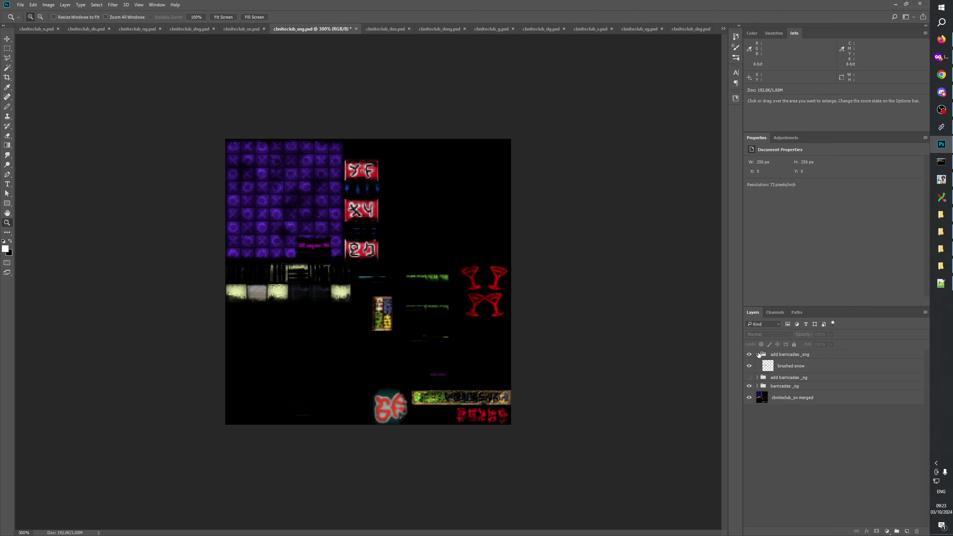
{"action": "left_click", "coordinate": [757, 354]}
{"action": "left_click", "coordinate": [749, 355]}
{"action": "left_click", "coordinate": [749, 354]}
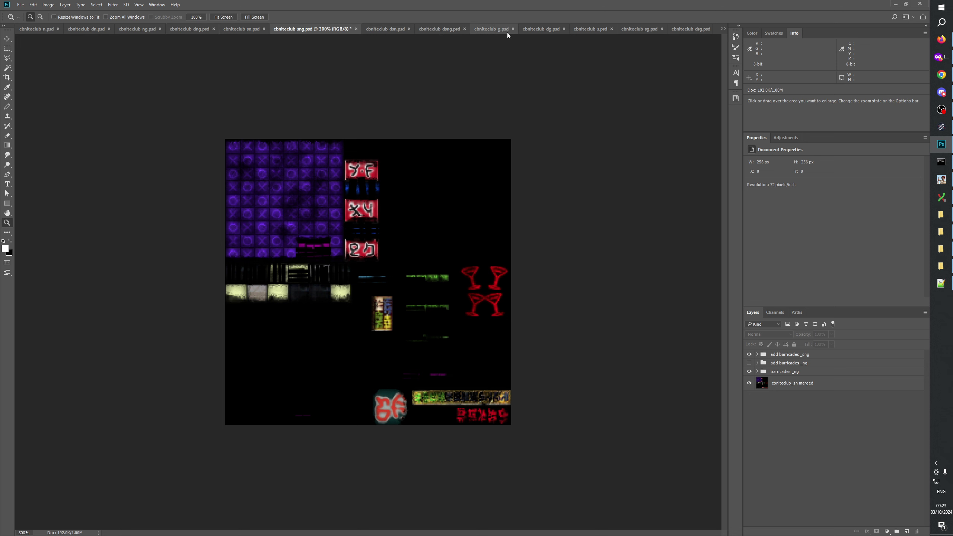
Duplicate the barricades alpha _sg group with its Hue/Saturation 1 and Levels 1 layers from cbniteclub_sg.psd into another document
{"action": "left_click", "coordinate": [639, 29]}
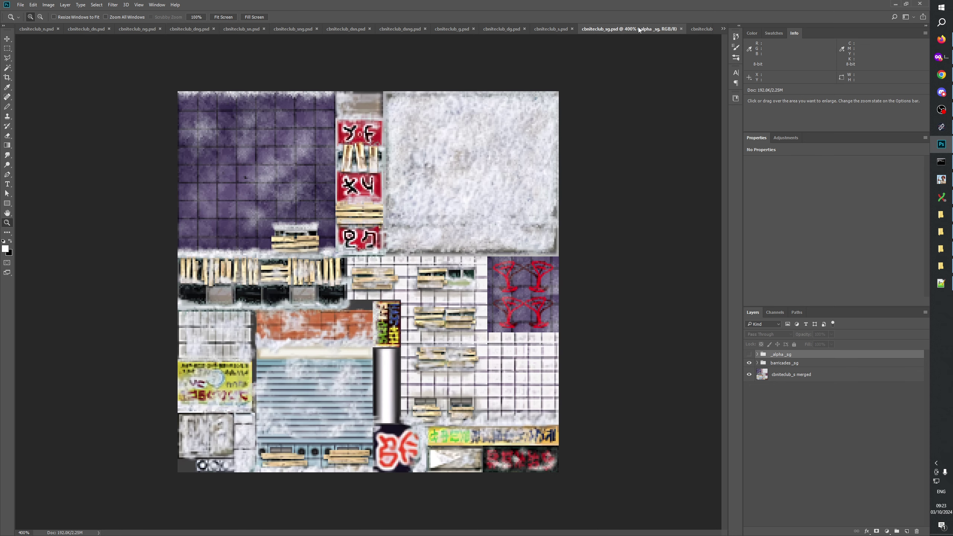
{"action": "left_click", "coordinate": [756, 355]}
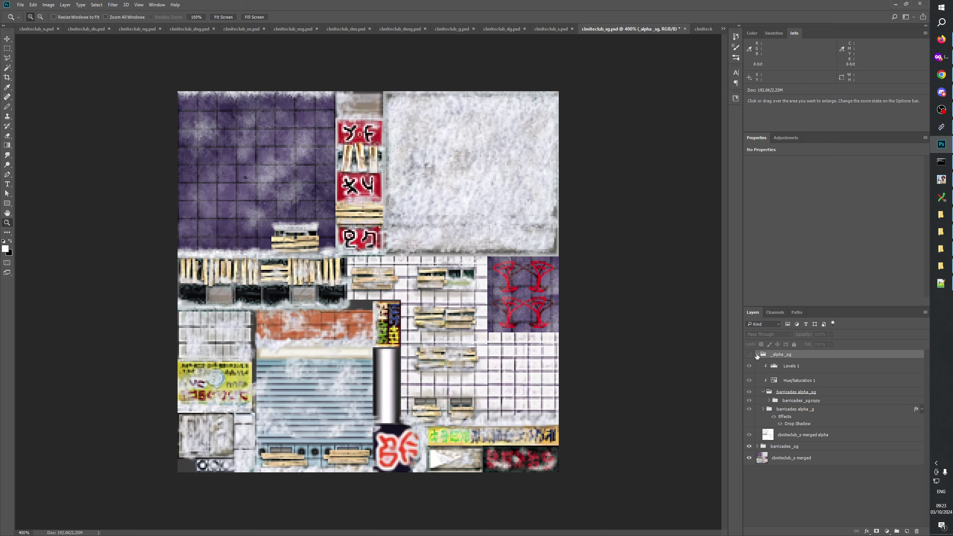
{"action": "left_click", "coordinate": [786, 392]}
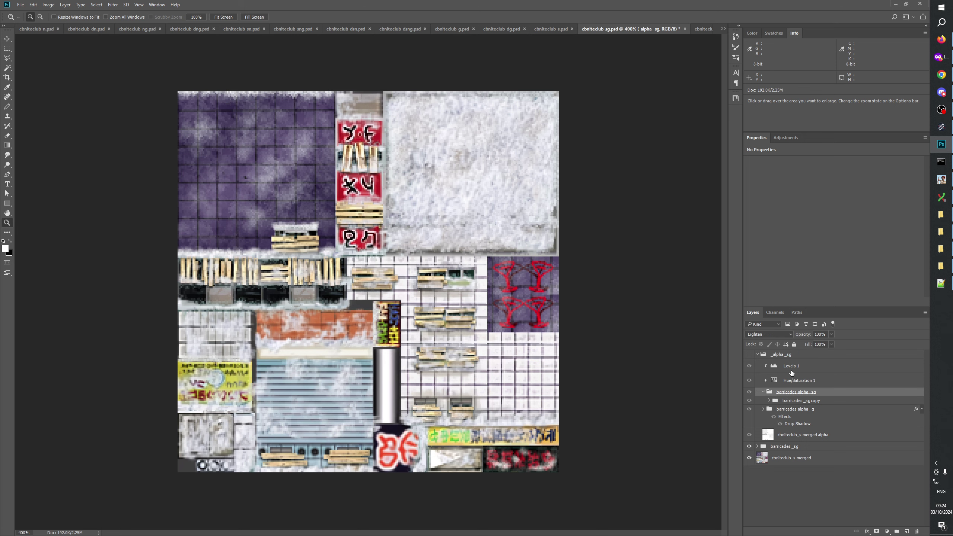
{"action": "left_click", "coordinate": [791, 365], "text": "shift"}
{"action": "right_click", "coordinate": [790, 366]}
{"action": "left_click", "coordinate": [823, 57]}
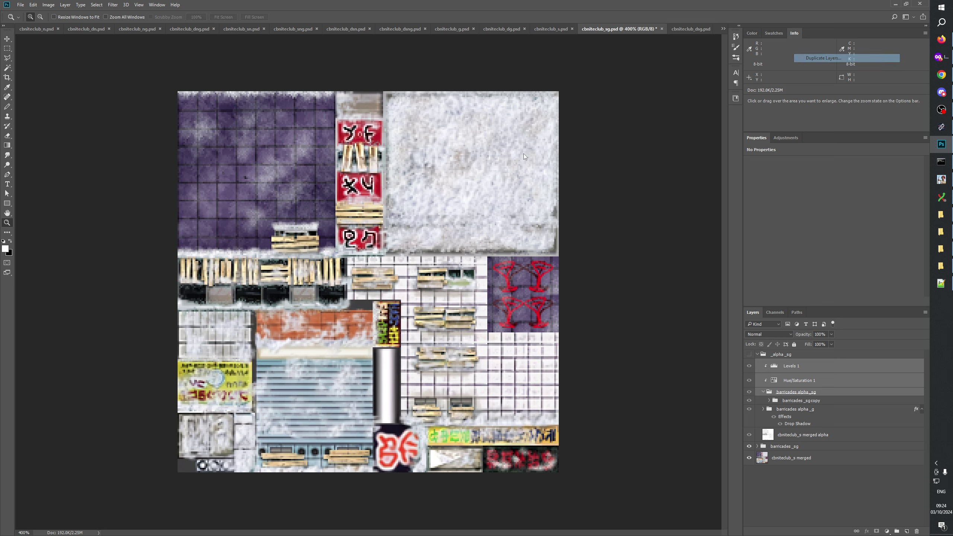
{"action": "left_click", "coordinate": [462, 190]}
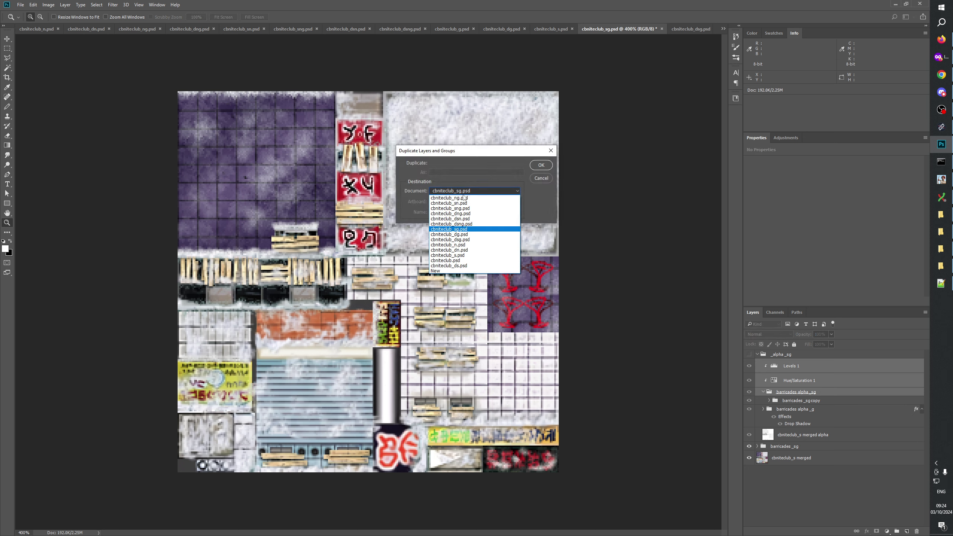
Duplicate the selected Levels 1, Hue/Saturation 1 and barricades alpha _sg layers into cbniteclub_sng.psd, and save the source document with its _alpha_sg group collapsed
{"action": "left_click", "coordinate": [449, 208]}
{"action": "left_click", "coordinate": [543, 167]}
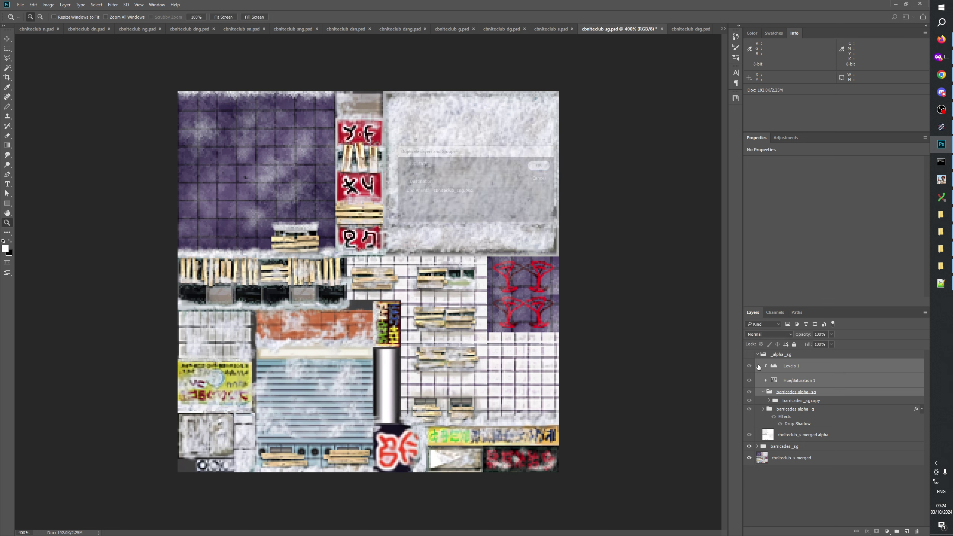
{"action": "left_click", "coordinate": [757, 354]}
{"action": "key", "text": "ctrl+s"}
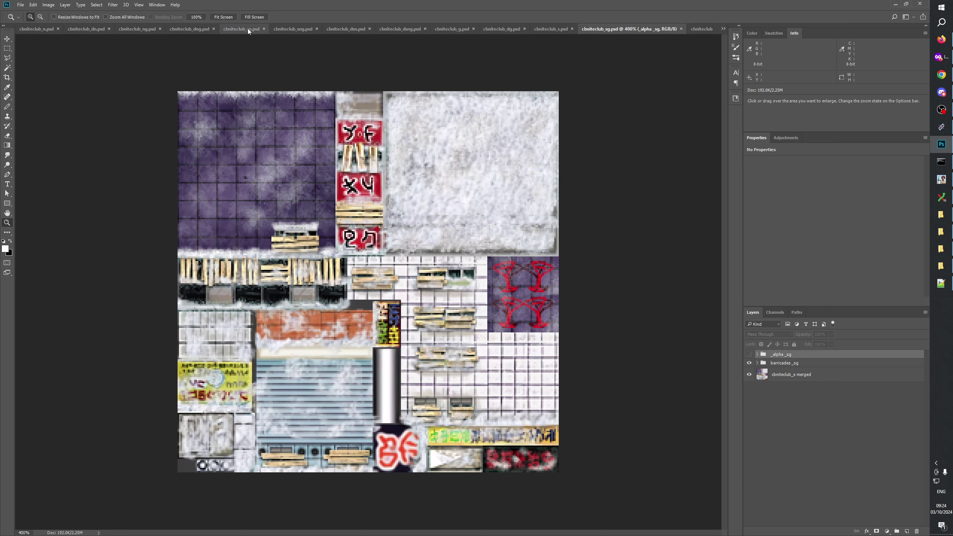
In cbniteclub_sng.psd, hide the "add barricades _sng" group and copy its name
{"action": "left_click", "coordinate": [286, 29]}
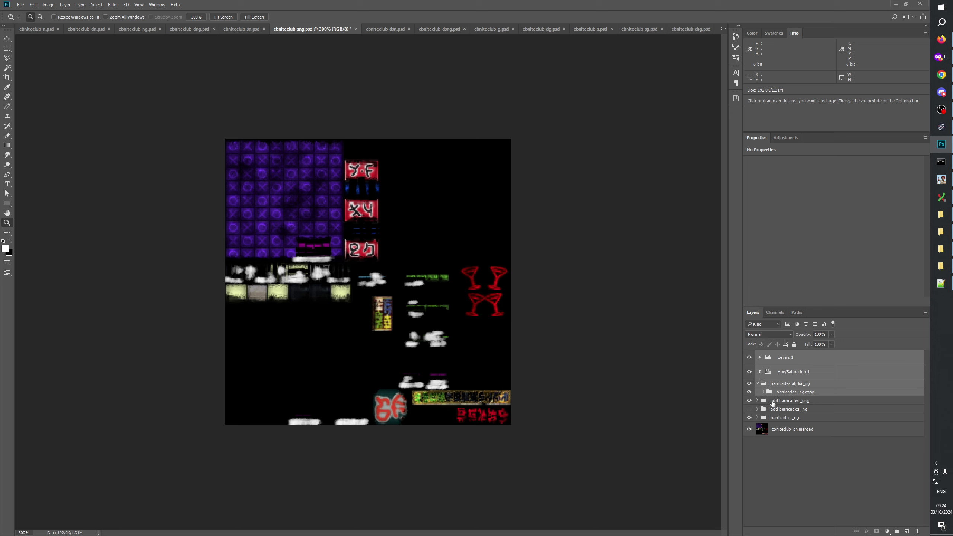
{"action": "left_click", "coordinate": [749, 401]}
{"action": "double_click", "coordinate": [803, 401]}
Create a new group above Levels 1 and name it "barricades _sng"
{"action": "left_click", "coordinate": [788, 362]}
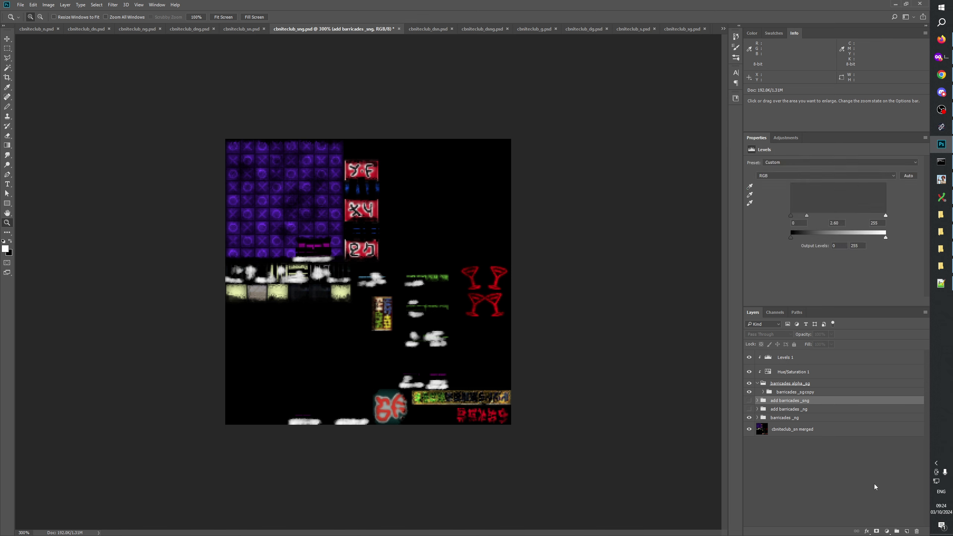
{"action": "left_click", "coordinate": [896, 531]}
{"action": "double_click", "coordinate": [783, 354]}
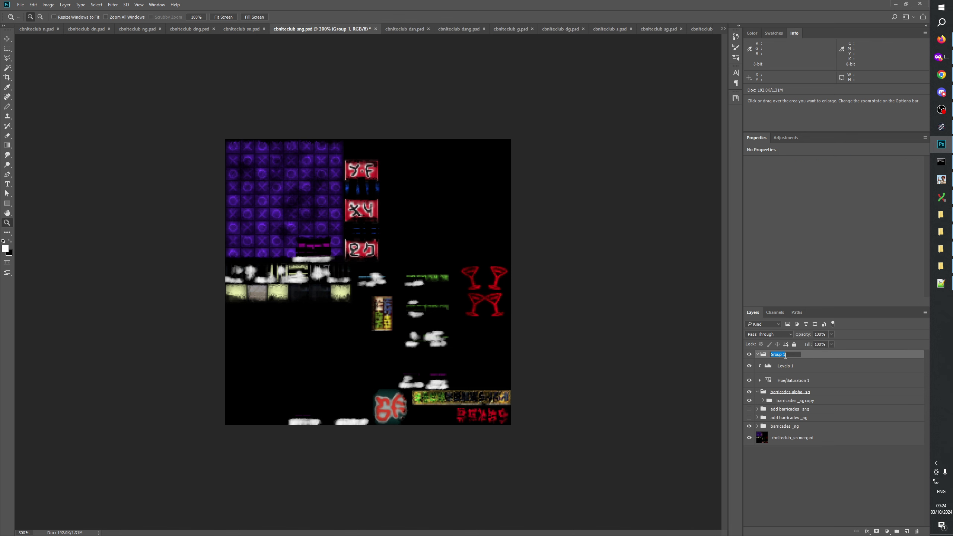
{"action": "key", "text": "ctrl+v"}
{"action": "left_click", "coordinate": [778, 354]}
{"action": "key", "text": "BackSpace"}
{"action": "key", "text": "BackSpace"}
{"action": "key", "text": "BackSpace"}
{"action": "key", "text": "BackSpace"}
{"action": "key", "text": "Return"}
Move Levels 1, Hue/Saturation 1 and the barricades alpha _sg group into the barricades _sng group
{"action": "key", "text": "alt+["}
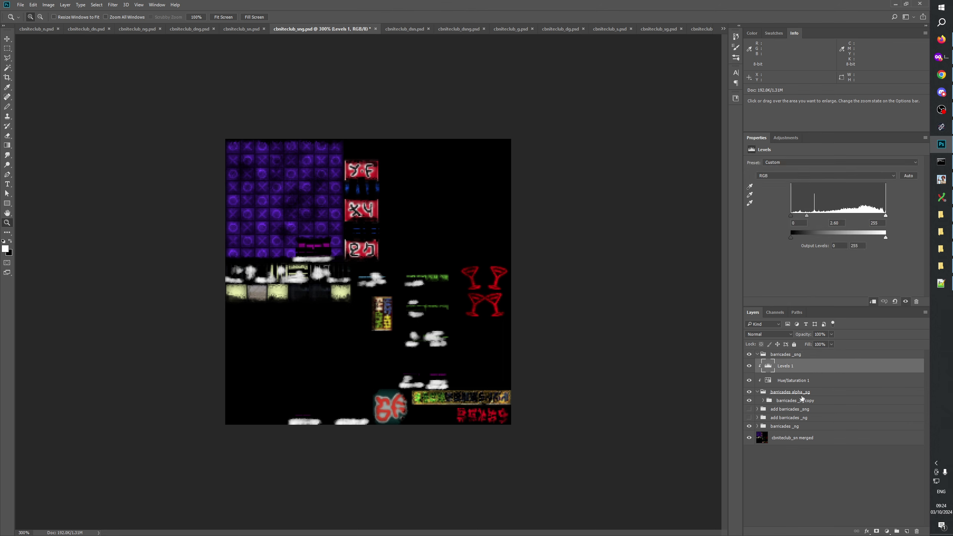
{"action": "left_click", "coordinate": [793, 392], "text": "shift"}
{"action": "left_click_drag", "start_coordinate": [786, 367], "coordinate": [788, 357]}
{"action": "left_click", "coordinate": [808, 462]}
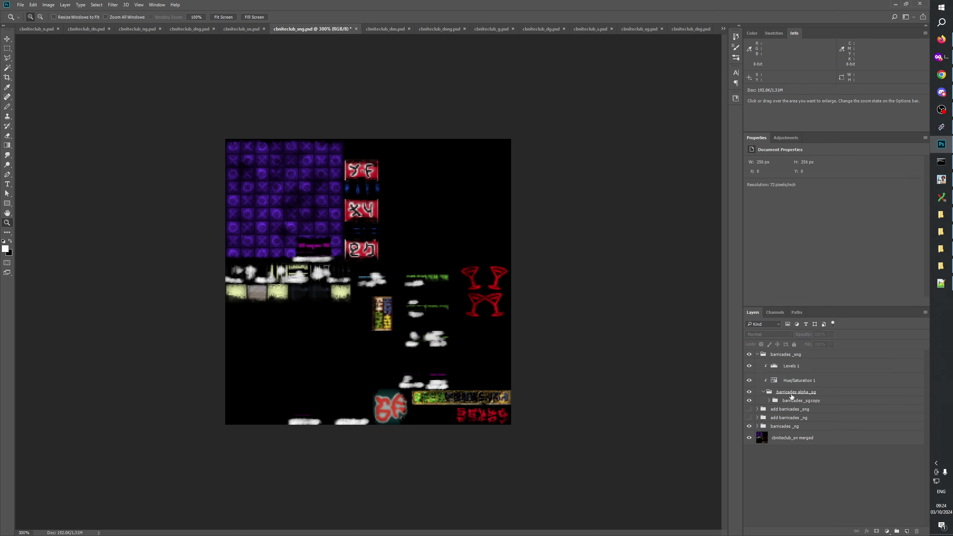
Add a clipped Invert adjustment layer above Hue/Saturation 1 and delete its layer mask
{"action": "left_click", "coordinate": [798, 369]}
{"action": "left_click", "coordinate": [799, 379]}
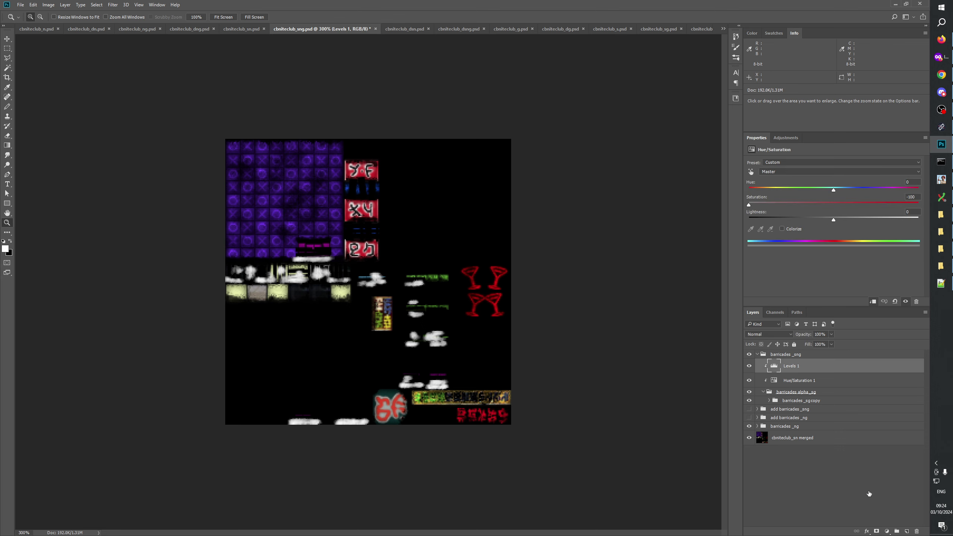
{"action": "left_click", "coordinate": [886, 531]}
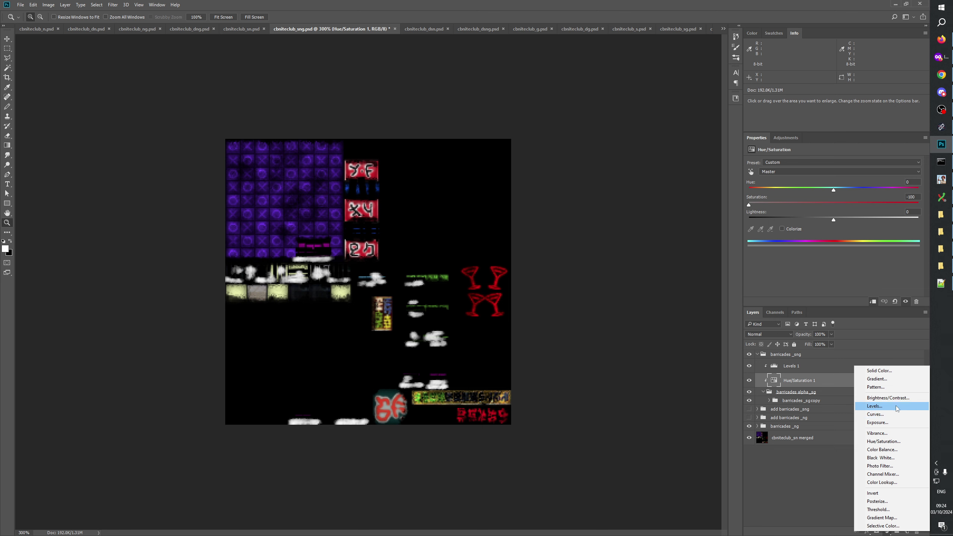
{"action": "left_click", "coordinate": [876, 494]}
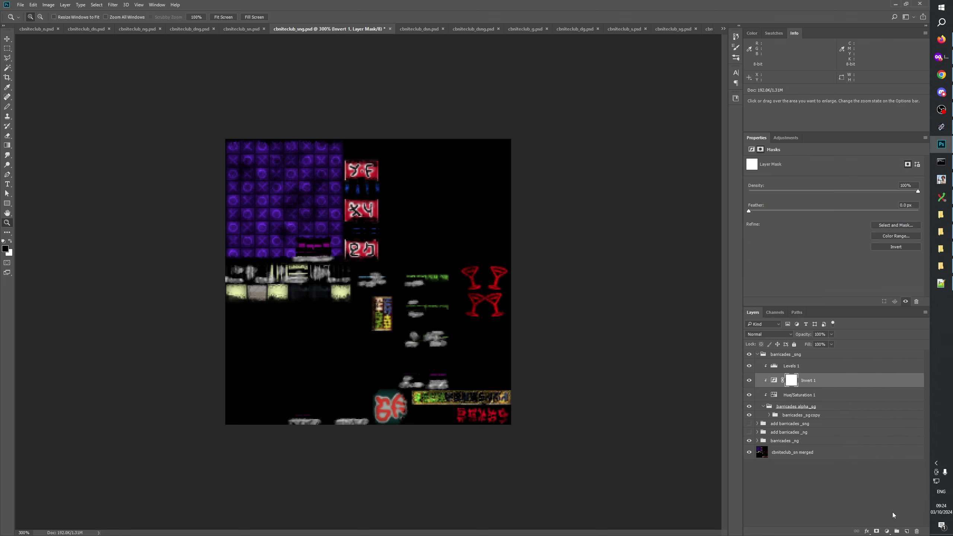
{"action": "left_click", "coordinate": [917, 531]}
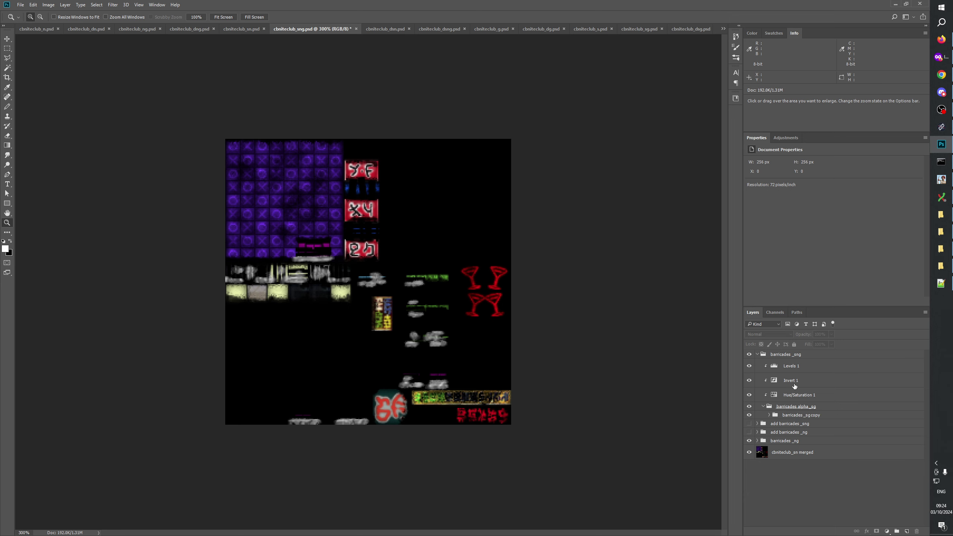
Try the Darken blend mode on the barricades alpha _sg group and settle on Multiply
{"action": "left_click", "coordinate": [793, 406]}
{"action": "left_click", "coordinate": [760, 335]}
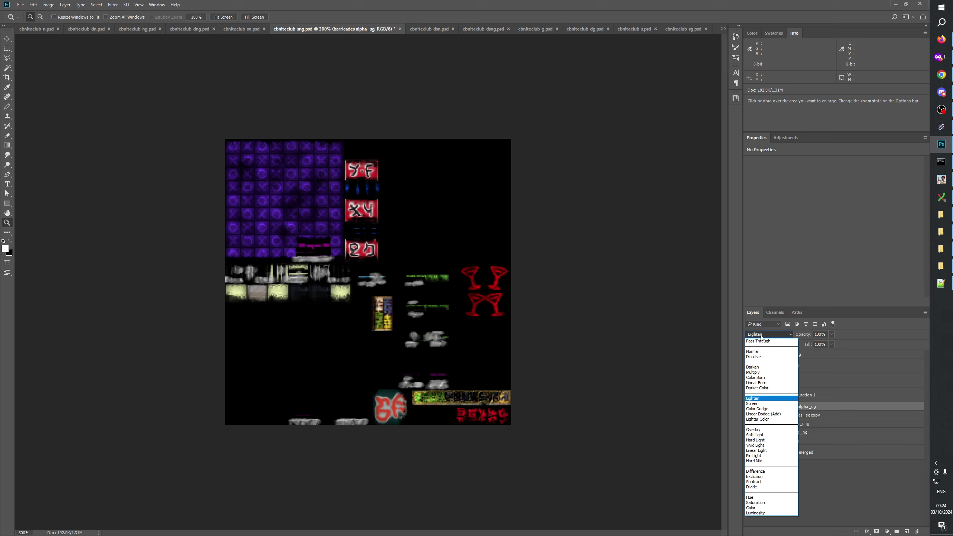
{"action": "left_click", "coordinate": [751, 368]}
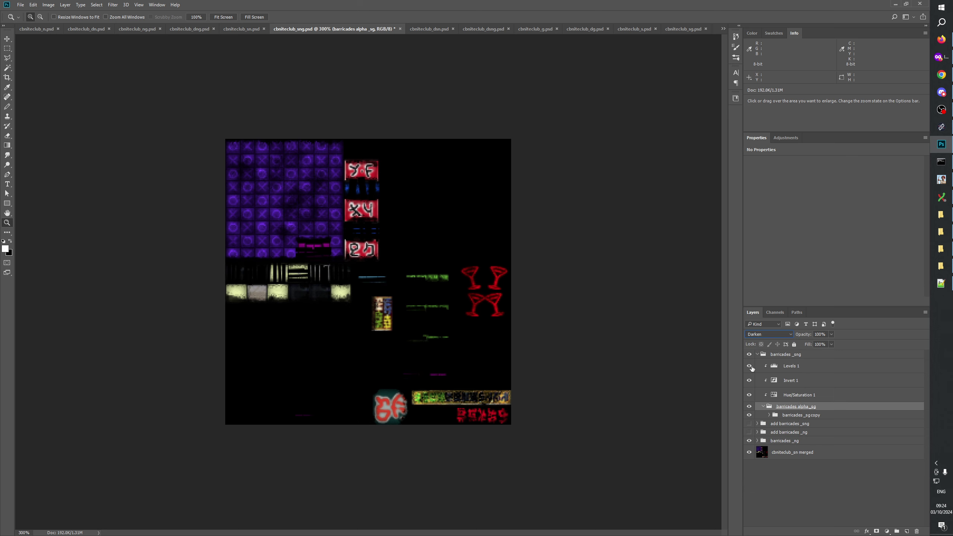
{"action": "left_click", "coordinate": [763, 335]}
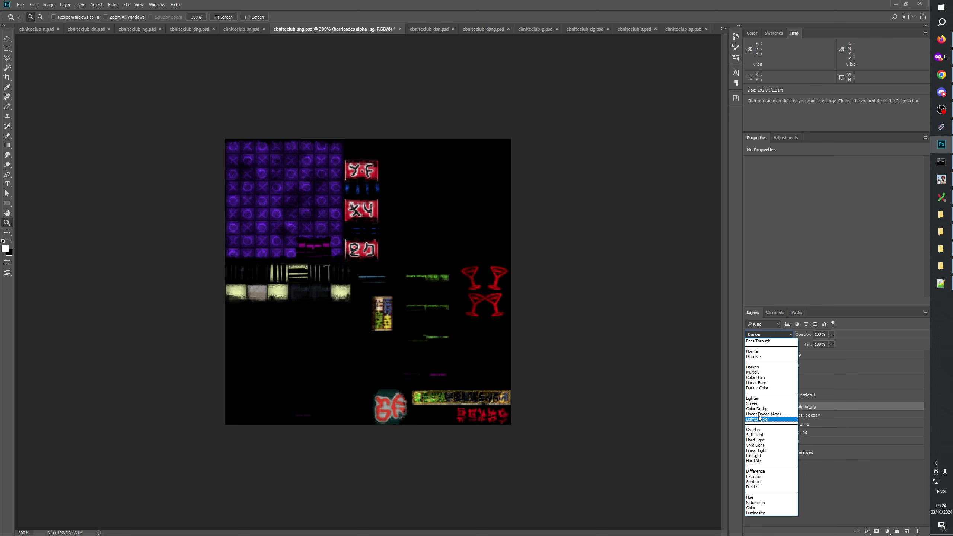
{"action": "left_click", "coordinate": [755, 372]}
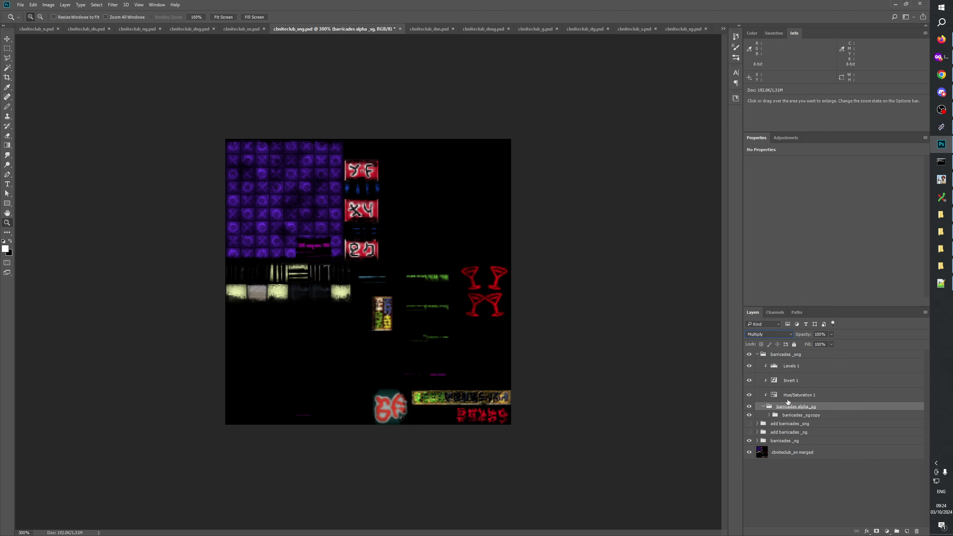
{"action": "left_click", "coordinate": [749, 406]}
Switch to Calculator and divide 1 by 2.6, the midtone value of Levels 1, to get its inverse
{"action": "left_click", "coordinate": [776, 367]}
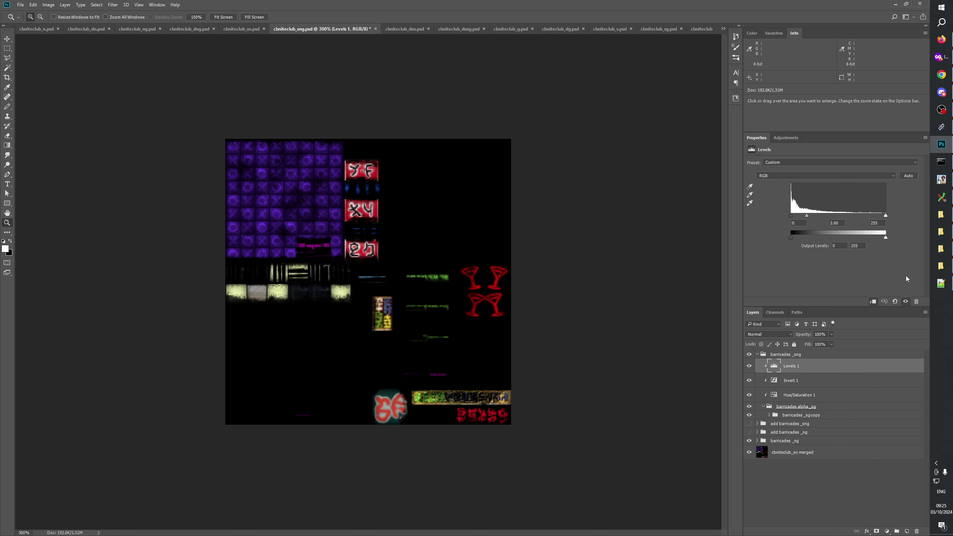
{"action": "left_click", "coordinate": [949, 6]}
{"action": "type", "text": "ca"}
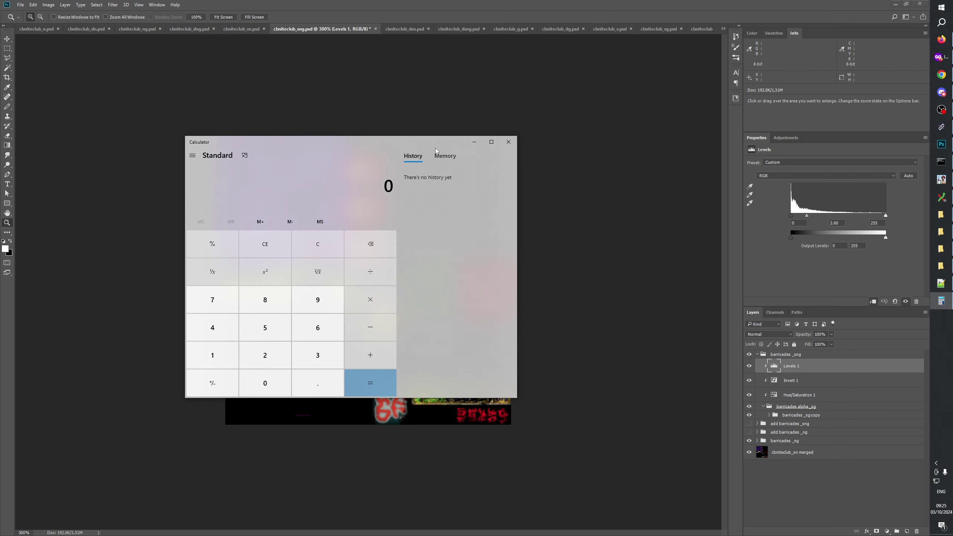
{"action": "left_click", "coordinate": [212, 355]}
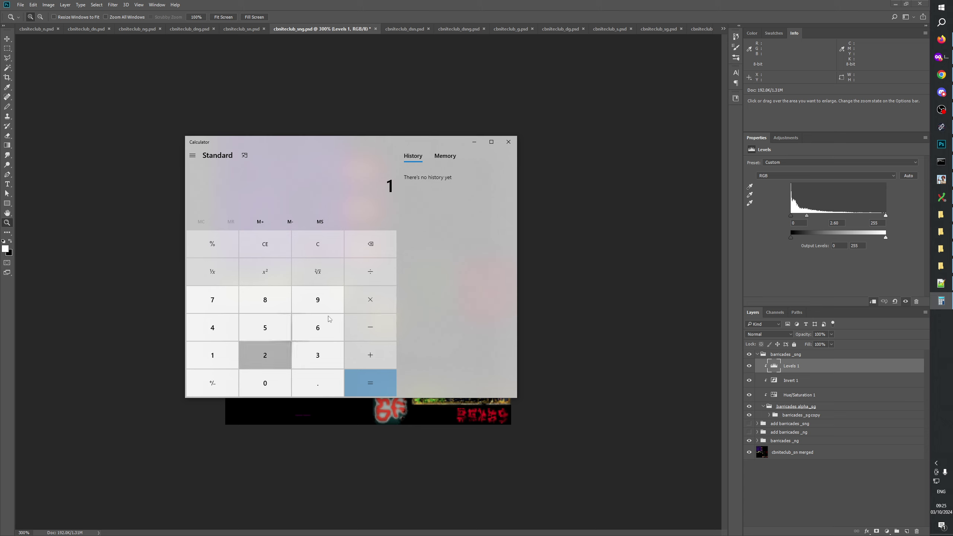
{"action": "left_click", "coordinate": [370, 271]}
{"action": "left_click", "coordinate": [265, 355]}
{"action": "left_click", "coordinate": [302, 380]}
{"action": "left_click", "coordinate": [310, 330]}
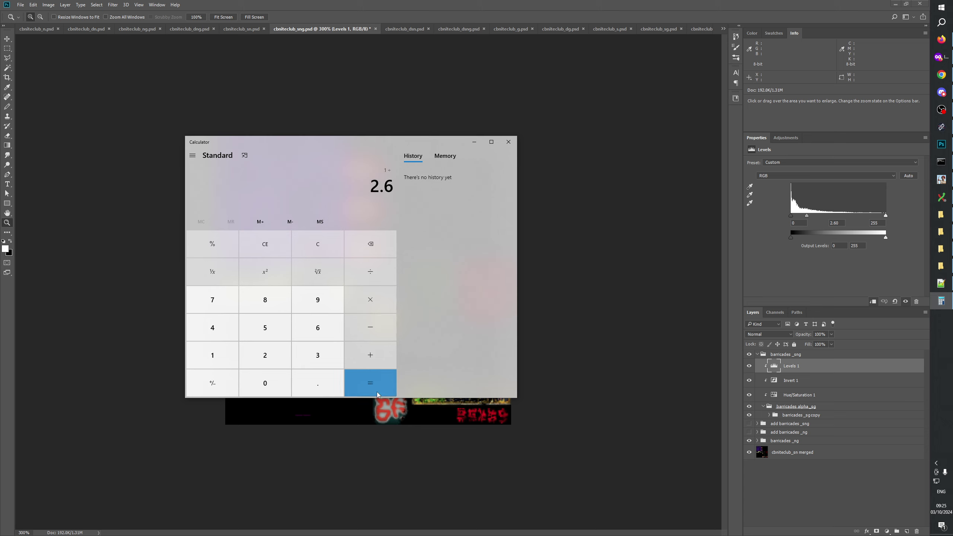
{"action": "left_click", "coordinate": [378, 393]}
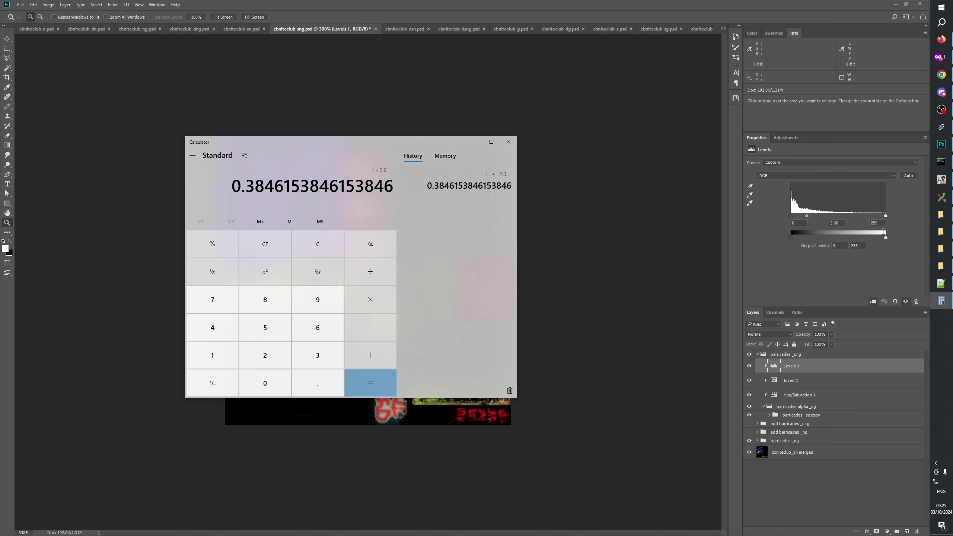
Set the midtone input level of Levels 1 to 0.38
{"action": "left_click", "coordinate": [836, 223]}
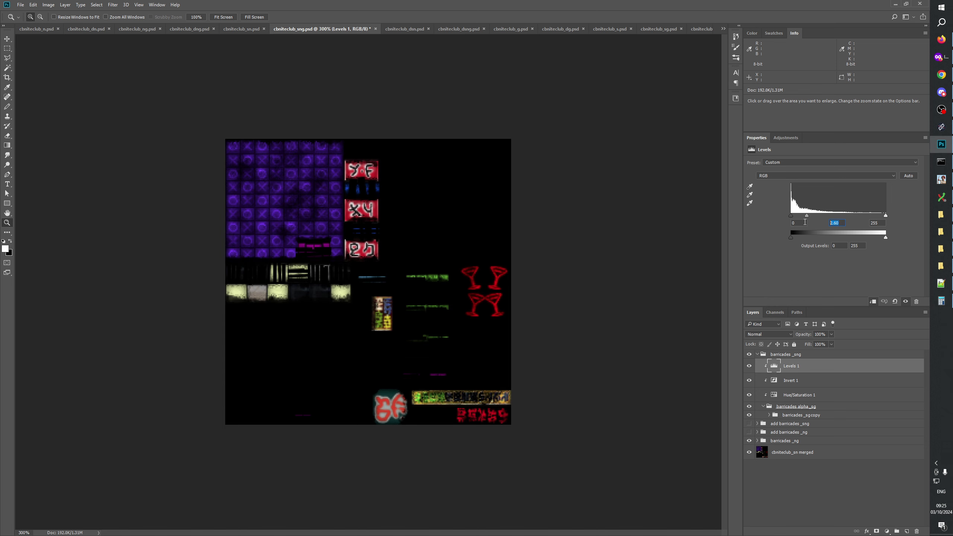
{"action": "type", "text": "0.38"}
{"action": "left_click", "coordinate": [786, 473]}
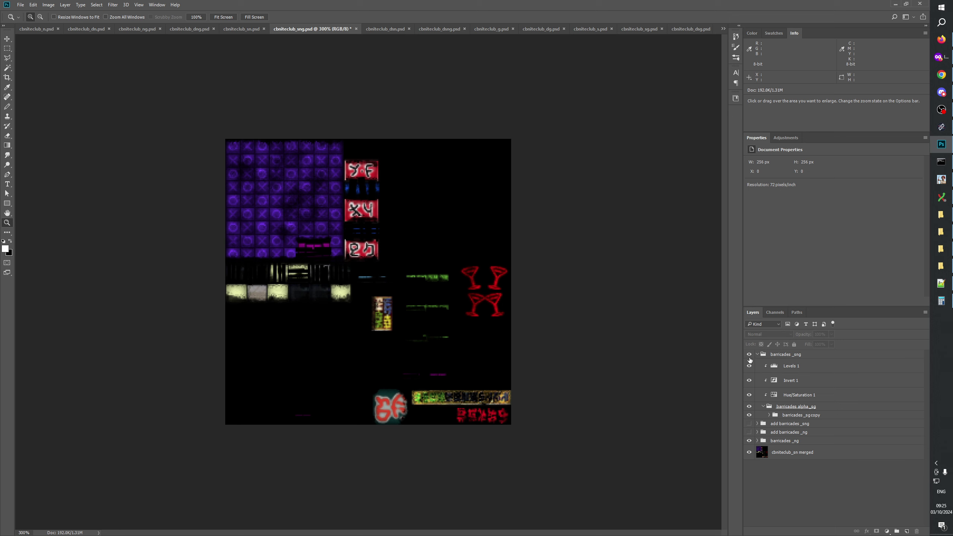
Rename the barricades alpha _sg group as "container"
{"action": "double_click", "coordinate": [804, 408]}
{"action": "type", "text": "container"}
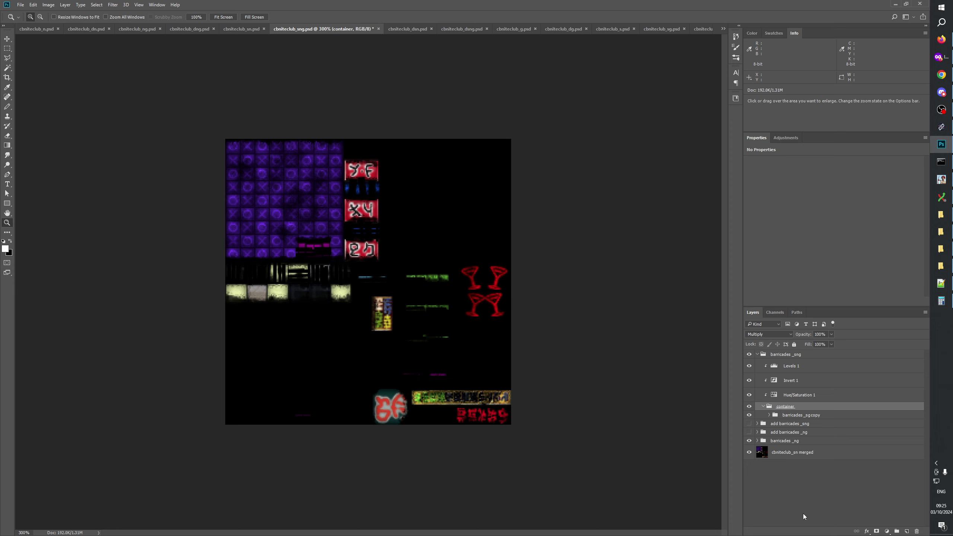
{"action": "left_click", "coordinate": [780, 486]}
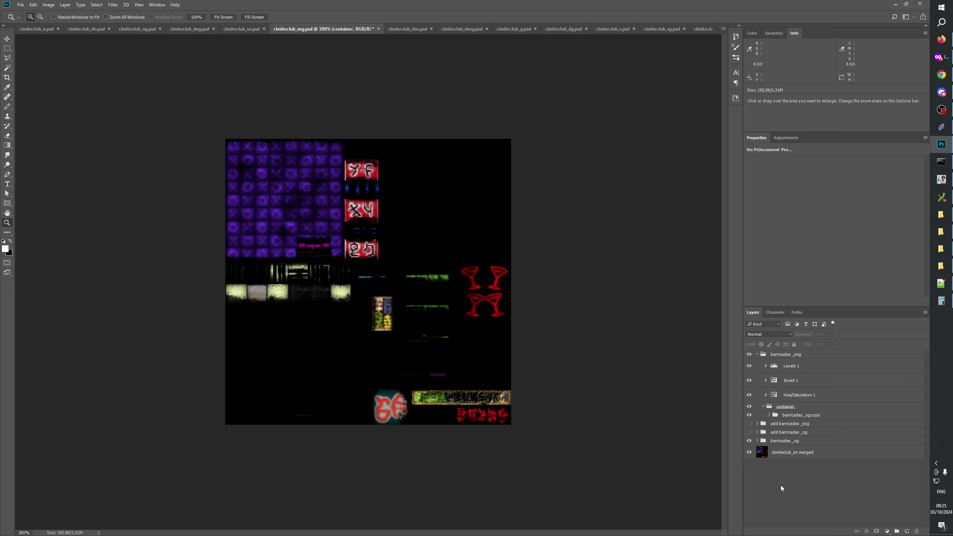
Toggle the visibility of the barricades _sng group repeatedly to compare the texture with and without its shading
{"action": "double_click", "coordinate": [748, 355]}
{"action": "left_click", "coordinate": [748, 355]}
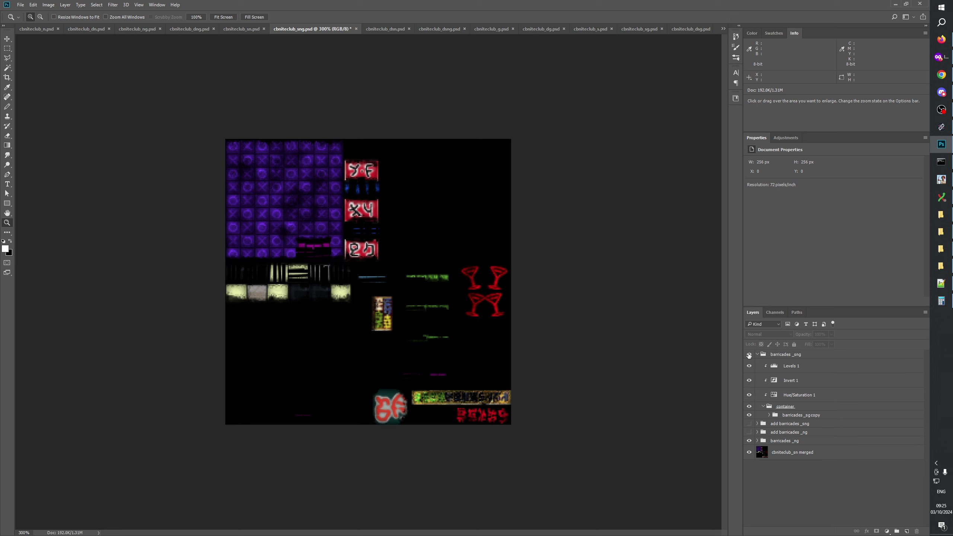
{"action": "left_click", "coordinate": [749, 355]}
{"action": "double_click", "coordinate": [749, 355]}
{"action": "double_click", "coordinate": [748, 355]}
{"action": "double_click", "coordinate": [748, 355]}
{"action": "left_click", "coordinate": [749, 355]}
{"action": "left_click", "coordinate": [749, 355]}
Collapse the barricades _sng group and compare its effect with that of the "add barricades _sng" group by showing each in turn
{"action": "left_click", "coordinate": [757, 354]}
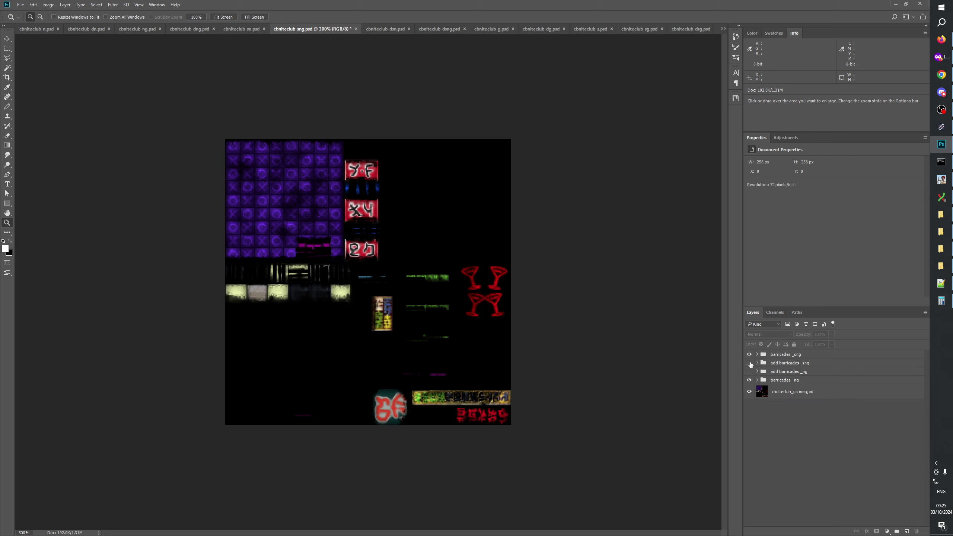
{"action": "left_click", "coordinate": [749, 355]}
{"action": "left_click", "coordinate": [748, 363]}
{"action": "left_click", "coordinate": [749, 362]}
{"action": "left_click", "coordinate": [748, 354]}
{"action": "left_click", "coordinate": [748, 354]}
{"action": "left_click", "coordinate": [748, 363]}
{"action": "left_click", "coordinate": [748, 363]}
{"action": "left_click", "coordinate": [749, 354]}
{"action": "left_click", "coordinate": [748, 354]}
{"action": "left_click", "coordinate": [748, 363]}
{"action": "left_click", "coordinate": [748, 363]}
{"action": "left_click", "coordinate": [749, 354]}
Examine the barricades _sng group's effect on the texture at 500% zoom by hiding and showing the group
{"action": "left_click", "coordinate": [321, 298]}
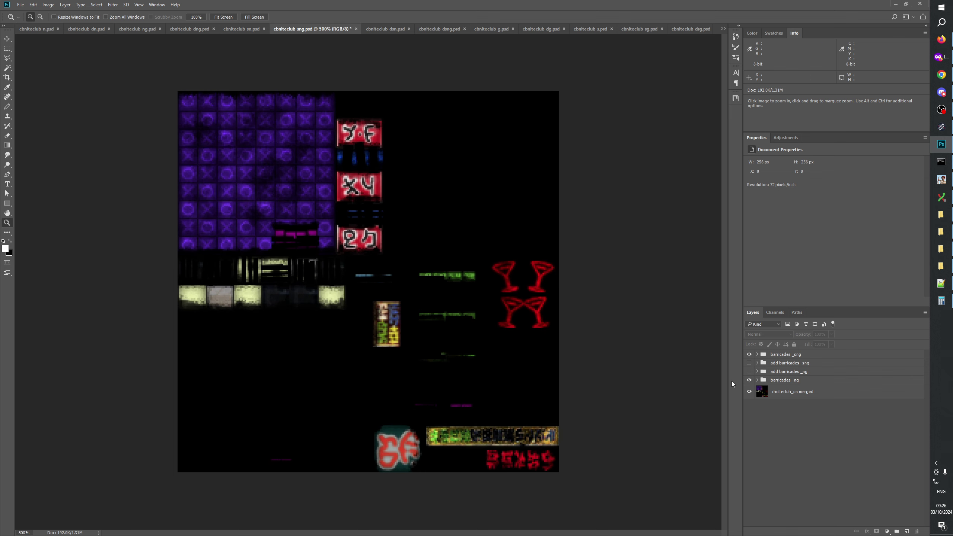
{"action": "left_click", "coordinate": [748, 355]}
{"action": "left_click", "coordinate": [748, 355]}
{"action": "left_click", "coordinate": [748, 355]}
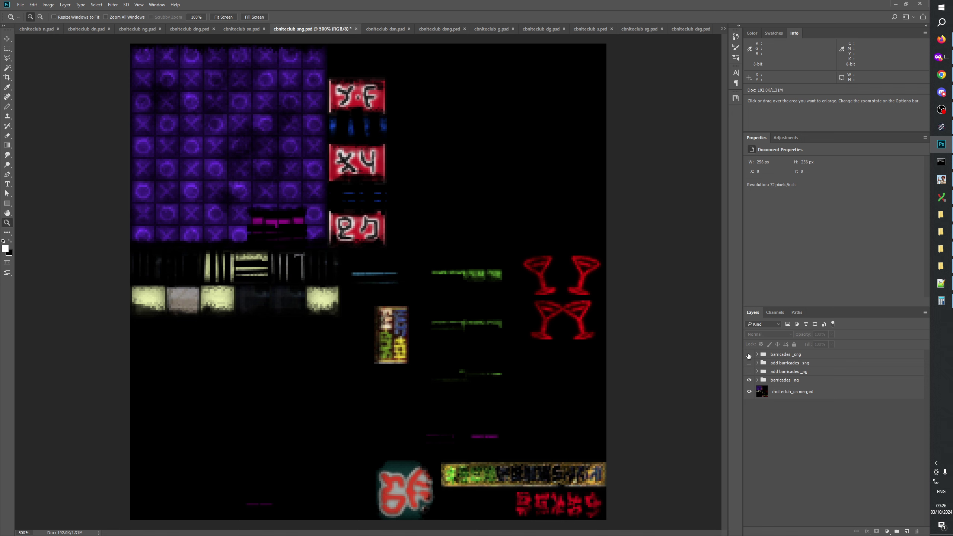
{"action": "left_click", "coordinate": [748, 355]}
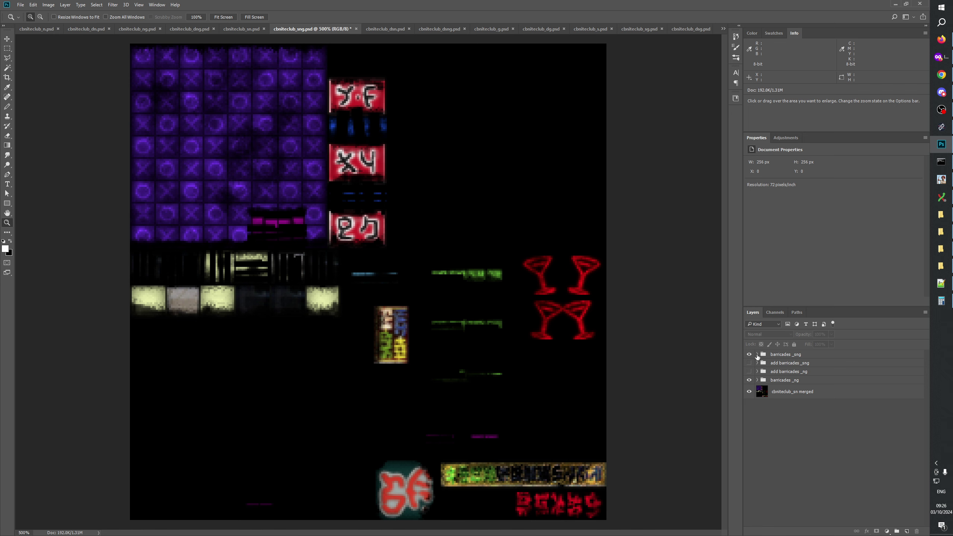
Raise the midtone input level of Levels 1 in the barricades _sng group to lighten the multiplied shading
{"action": "left_click", "coordinate": [756, 355]}
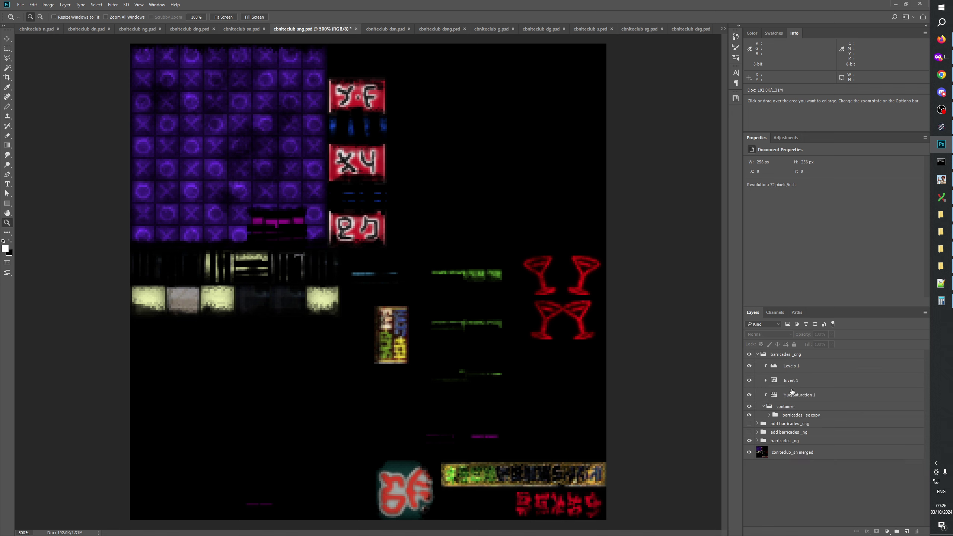
{"action": "left_click", "coordinate": [792, 365]}
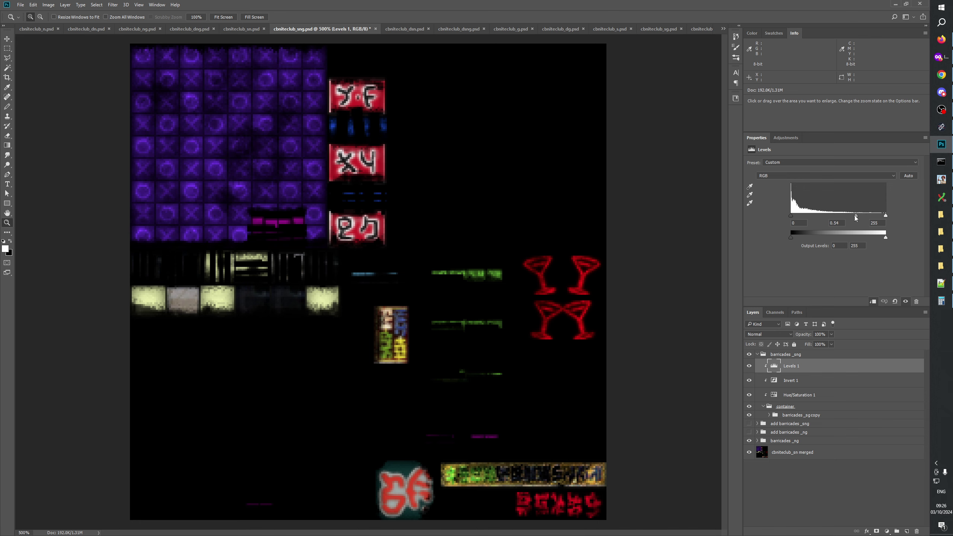
{"action": "left_click_drag", "start_coordinate": [855, 216], "coordinate": [849, 215]}
{"action": "left_click", "coordinate": [758, 386]}
Compare the texture with and without the adjusted Levels result by toggling the barricades _sng group's visibility
{"action": "left_click", "coordinate": [750, 355]}
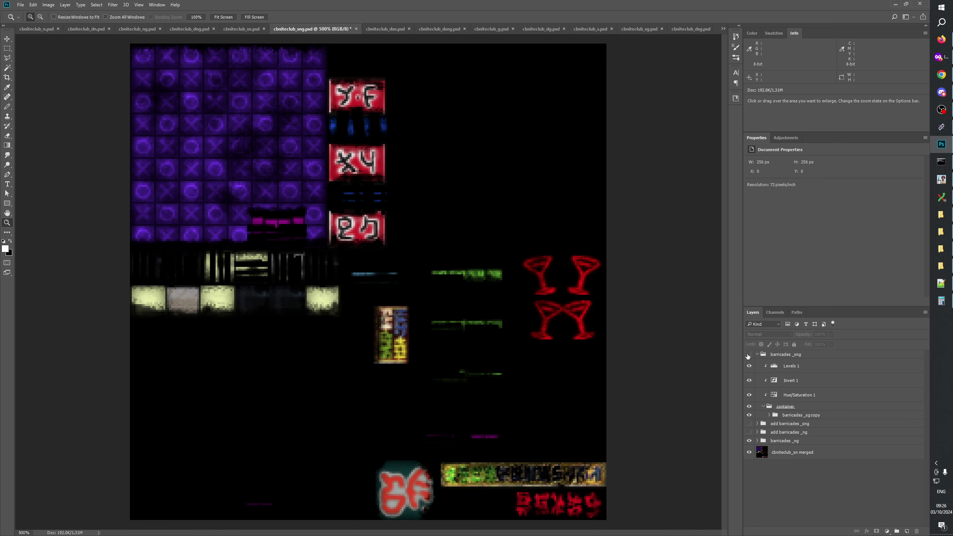
{"action": "left_click", "coordinate": [749, 355]}
{"action": "left_click", "coordinate": [748, 355]}
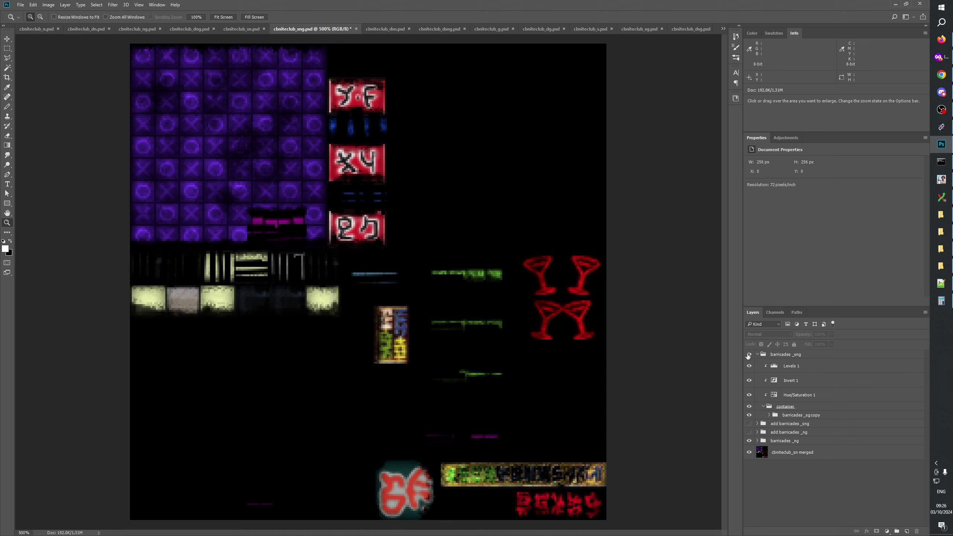
{"action": "left_click", "coordinate": [749, 355]}
{"action": "left_click", "coordinate": [749, 355]}
{"action": "left_click", "coordinate": [748, 355]}
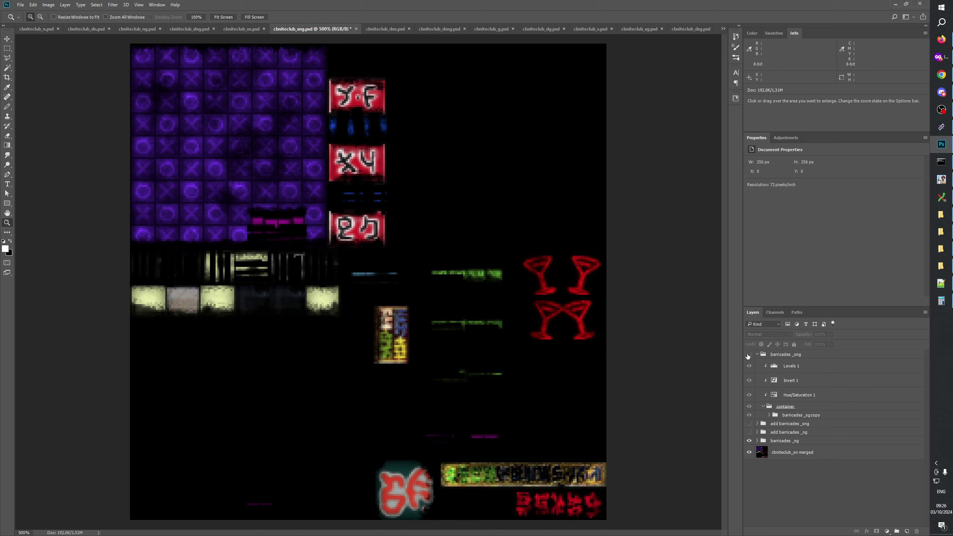
{"action": "left_click", "coordinate": [748, 355]}
{"action": "left_click", "coordinate": [748, 355]}
{"action": "left_click", "coordinate": [749, 355]}
{"action": "left_click", "coordinate": [748, 355]}
{"action": "left_click", "coordinate": [748, 355]}
{"action": "left_click", "coordinate": [748, 355]}
{"action": "left_click", "coordinate": [748, 355]}
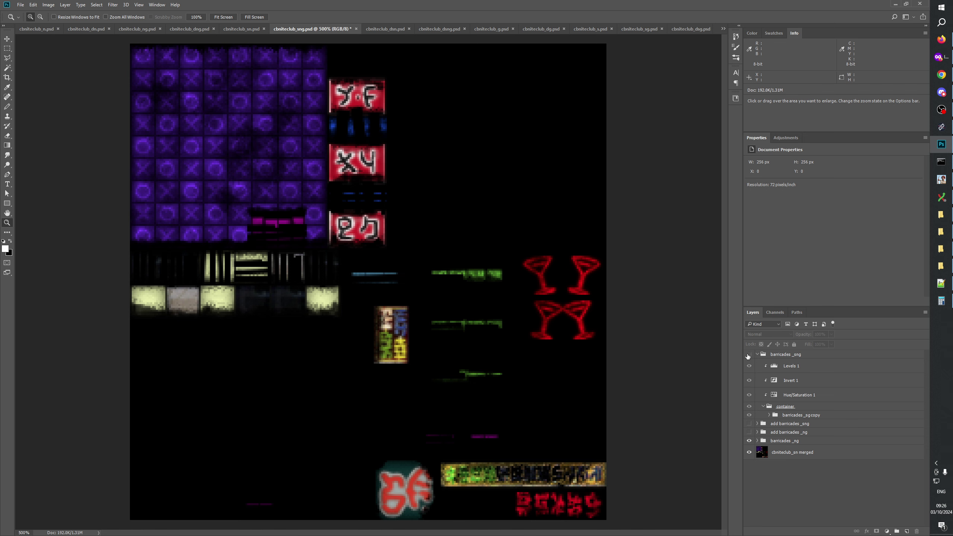
Examine how the barricades _sng group darkens the texture by repeatedly hiding and showing the group
{"action": "left_click", "coordinate": [748, 355]}
{"action": "left_click", "coordinate": [748, 355]}
{"action": "left_click", "coordinate": [748, 355]}
{"action": "left_click", "coordinate": [748, 355]}
{"action": "left_click", "coordinate": [748, 355]}
{"action": "left_click", "coordinate": [748, 355]}
{"action": "left_click", "coordinate": [748, 355]}
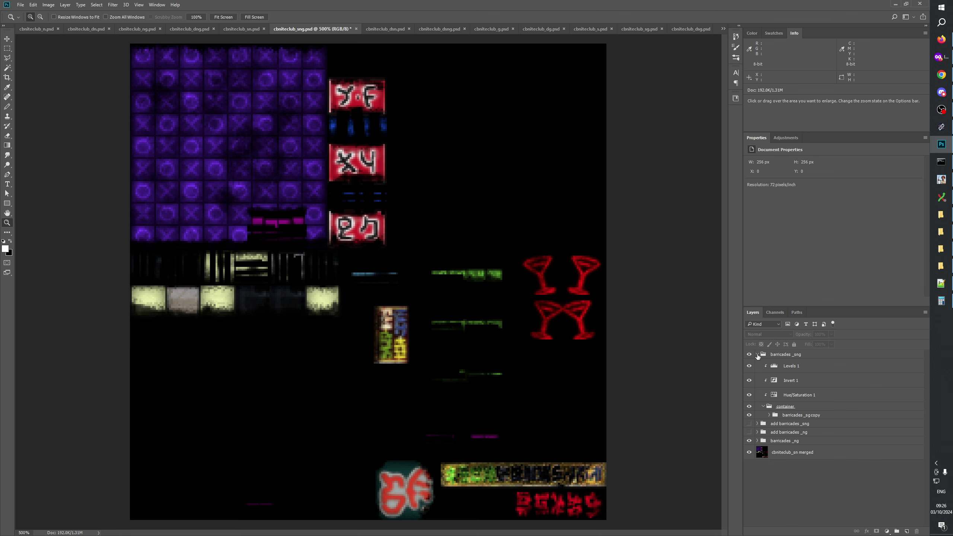
Collapse the barricades _sng group and move the add barricades _sng and add barricades _ng groups directly above the merged base layer
{"action": "left_click", "coordinate": [757, 355]}
{"action": "left_click", "coordinate": [793, 363]}
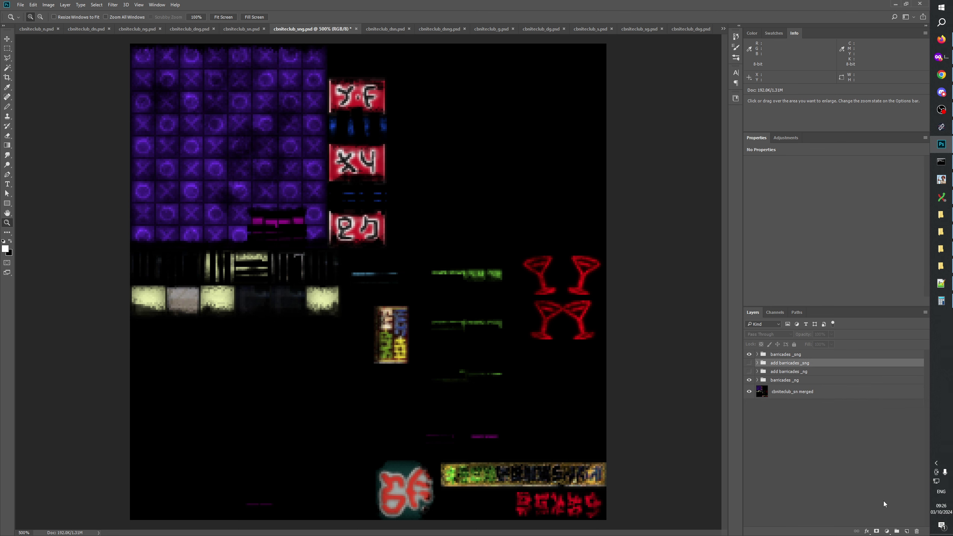
{"action": "left_click", "coordinate": [916, 531]}
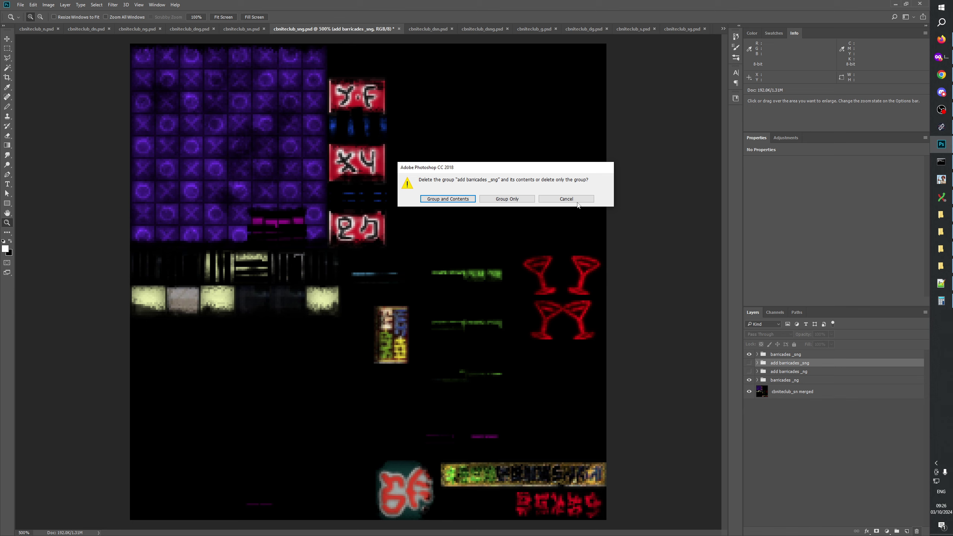
{"action": "left_click", "coordinate": [576, 199]}
{"action": "left_click", "coordinate": [790, 371], "text": "shift"}
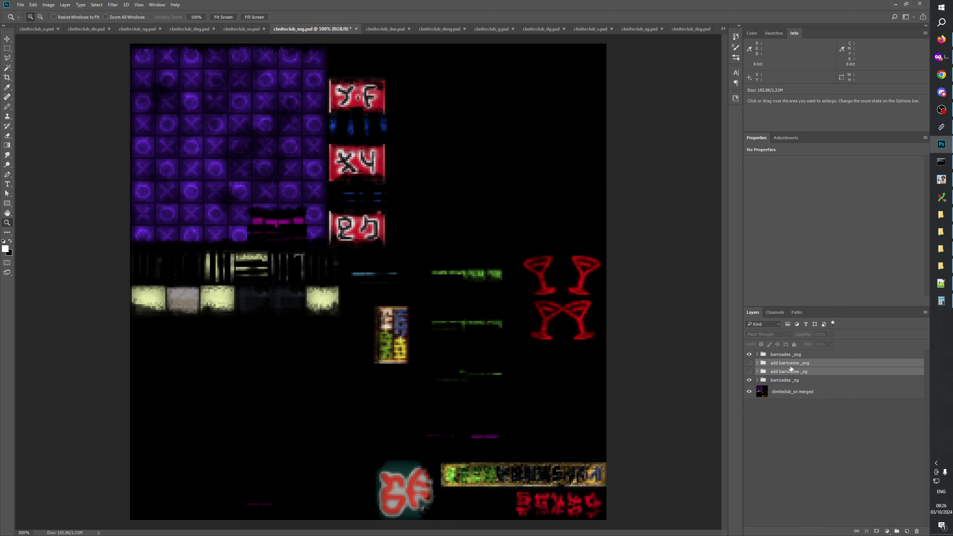
{"action": "left_click_drag", "start_coordinate": [790, 369], "coordinate": [784, 387]}
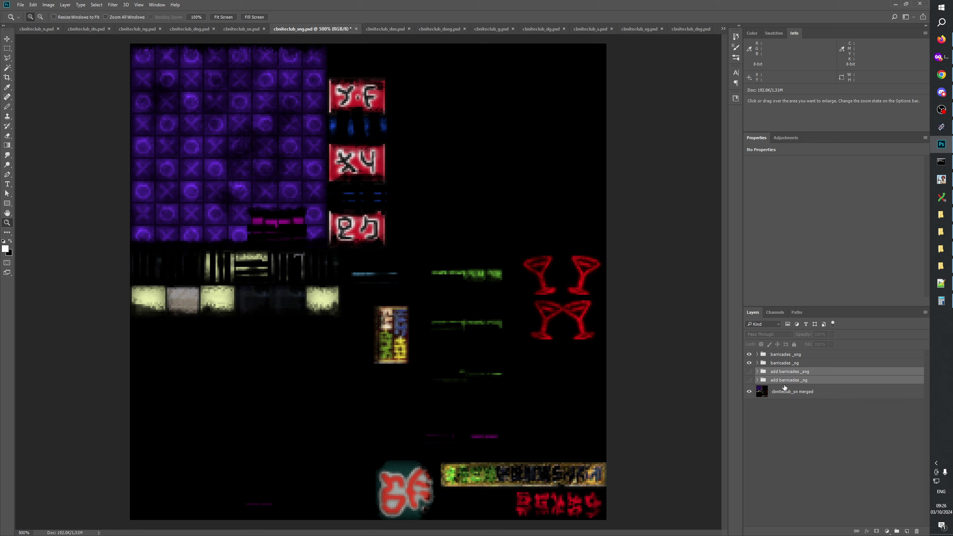
Compare the two barricades groups with the two add barricades groups by showing each pair in turn
{"action": "left_click", "coordinate": [783, 458]}
{"action": "left_click", "coordinate": [748, 362]}
{"action": "left_click", "coordinate": [748, 355]}
{"action": "left_click", "coordinate": [748, 354]}
{"action": "left_click", "coordinate": [749, 354]}
{"action": "left_click", "coordinate": [749, 371]}
{"action": "left_click", "coordinate": [749, 380]}
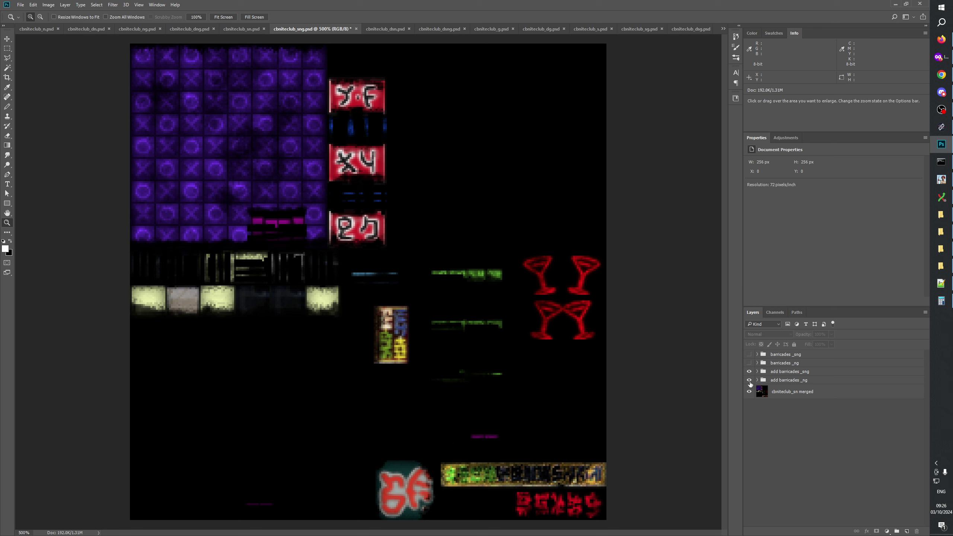
{"action": "left_click", "coordinate": [749, 380]}
{"action": "left_click", "coordinate": [749, 371]}
{"action": "left_click", "coordinate": [749, 354]}
{"action": "left_click", "coordinate": [749, 363]}
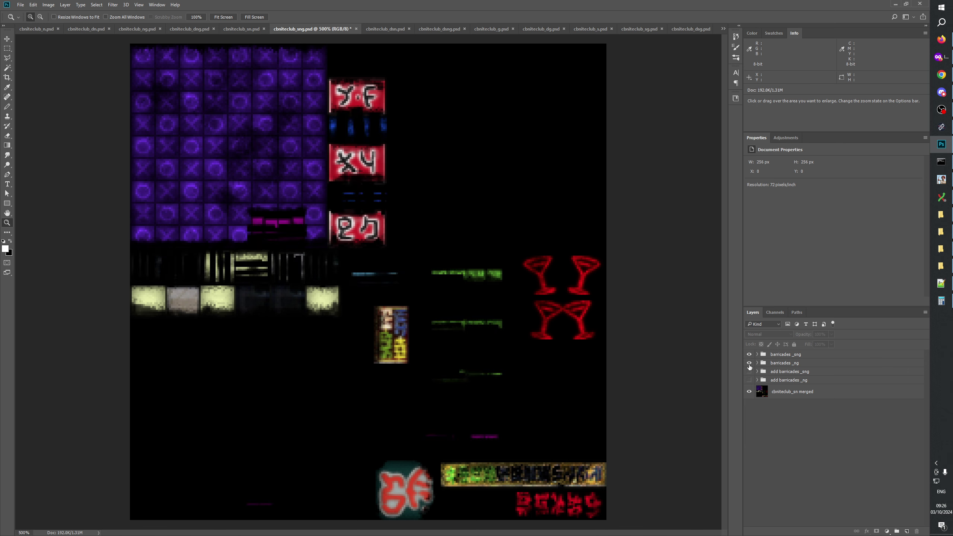
Delete the add barricades _sng and add barricades _ng groups and save cbniteclub_sng.psd
{"action": "left_click", "coordinate": [795, 371]}
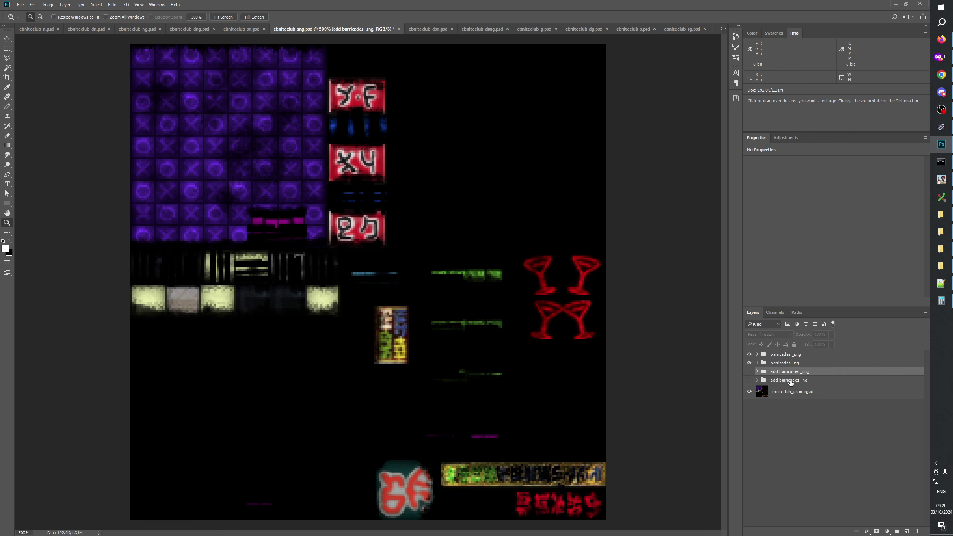
{"action": "left_click", "coordinate": [795, 380], "text": "shift"}
{"action": "left_click", "coordinate": [916, 531]}
{"action": "left_click", "coordinate": [819, 464]}
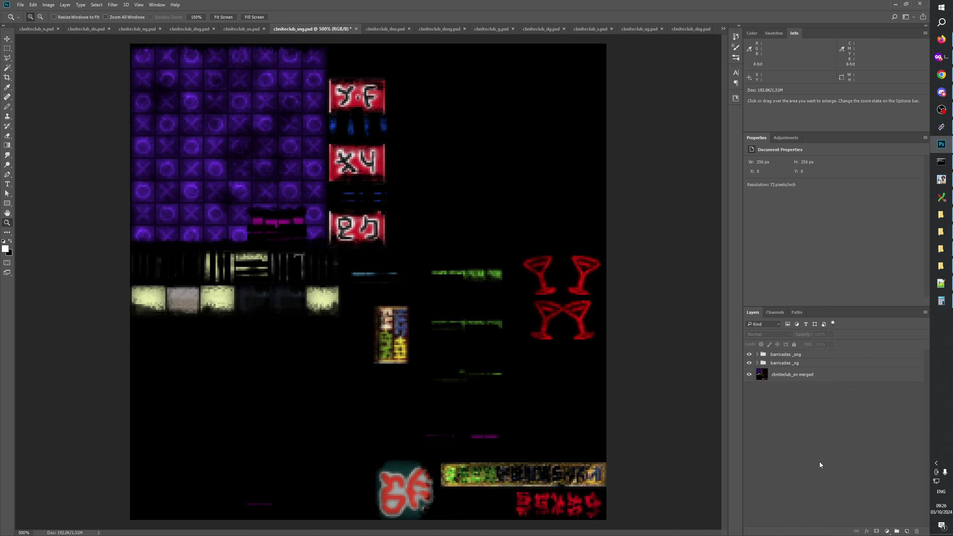
{"action": "right_click", "coordinate": [300, 281]}
{"action": "left_click", "coordinate": [321, 296]}
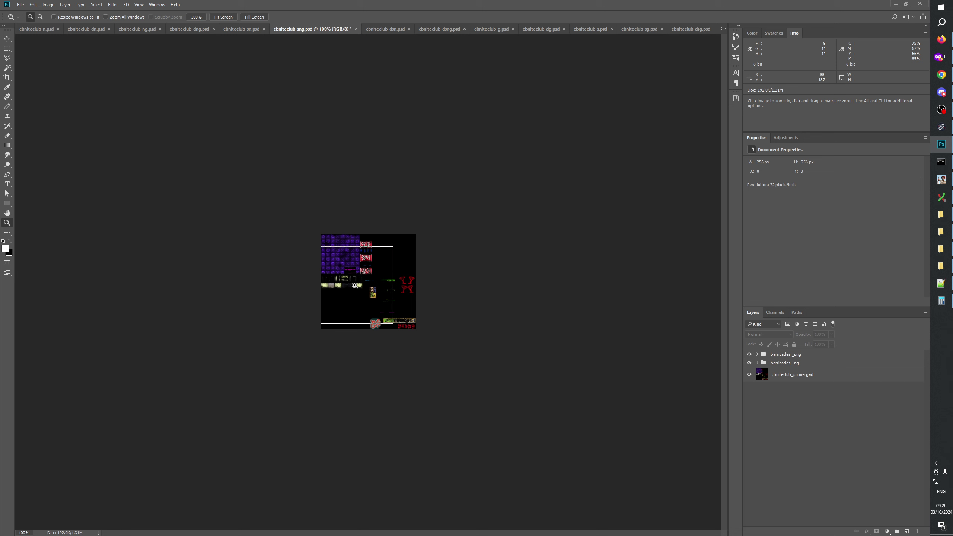
{"action": "left_click", "coordinate": [366, 279]}
{"action": "left_click", "coordinate": [354, 286]}
{"action": "left_click", "coordinate": [429, 203]}
{"action": "key", "text": "ctrl+s"}
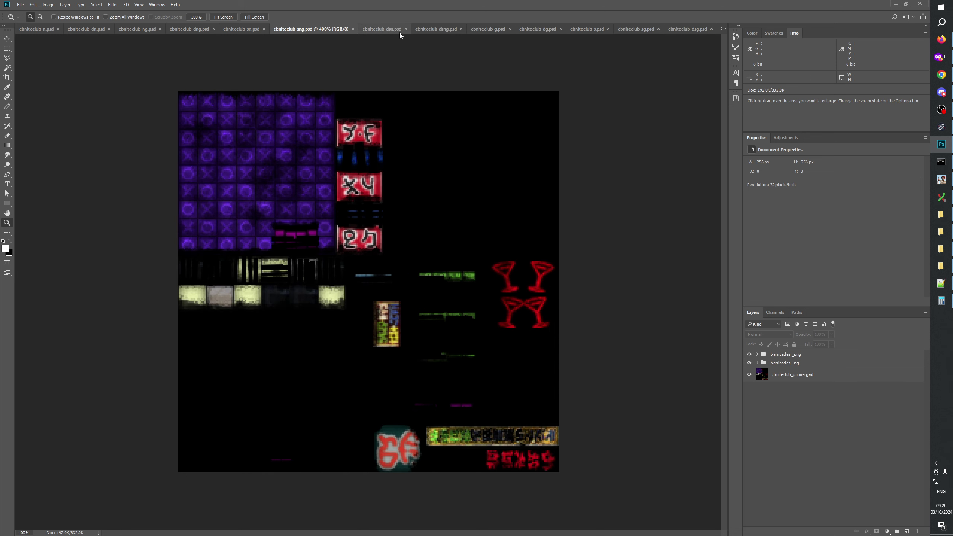
Switch to cbniteclub_dsn.psd and expand its snow _dsn group
{"action": "left_click", "coordinate": [386, 29]}
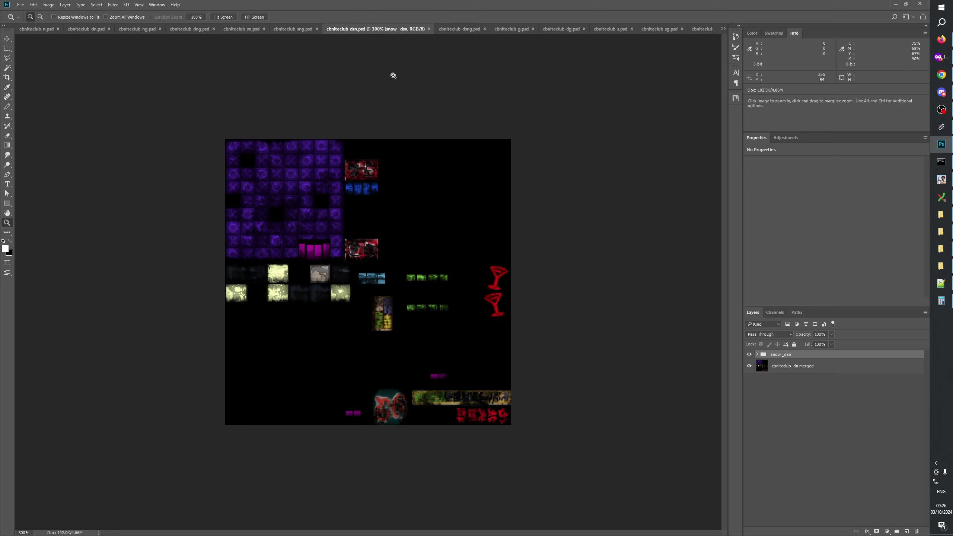
{"action": "left_click", "coordinate": [98, 31]}
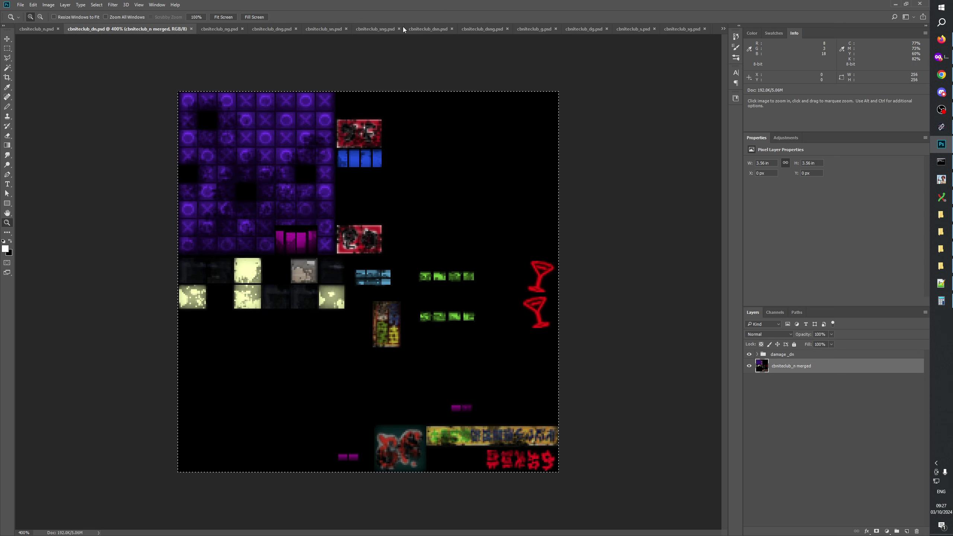
{"action": "left_click", "coordinate": [436, 28]}
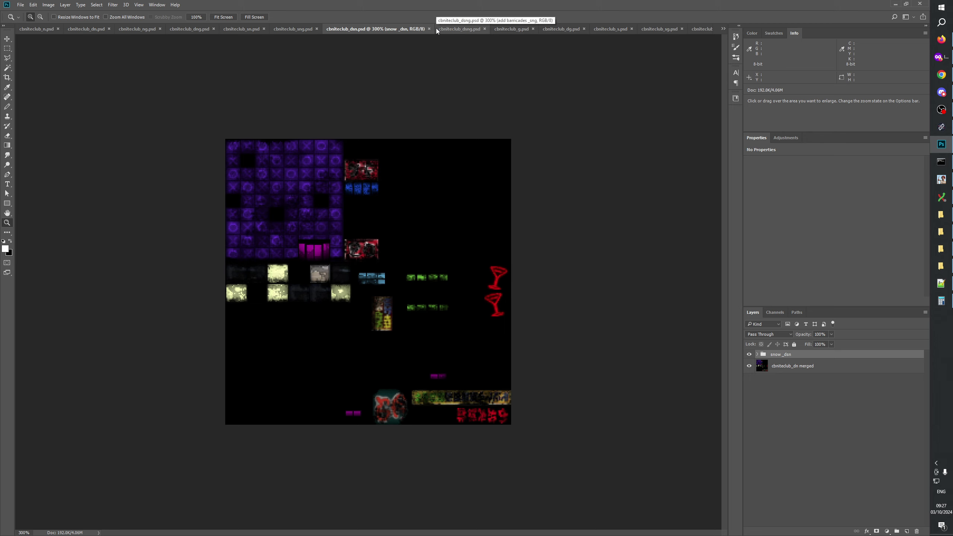
{"action": "left_click", "coordinate": [757, 354]}
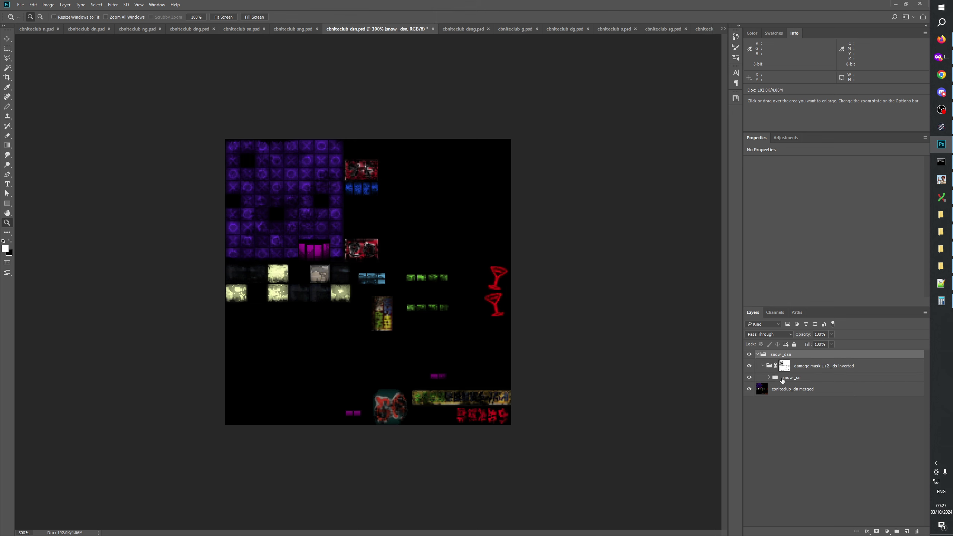
Duplicate the snow _sn group from cbniteclub_sn.psd into cbniteclub_dsn.psd under the name "snow _sn"
{"action": "left_click", "coordinate": [250, 28]}
{"action": "key", "text": "ctrl+a"}
{"action": "left_click", "coordinate": [783, 355]}
{"action": "right_click", "coordinate": [783, 355]}
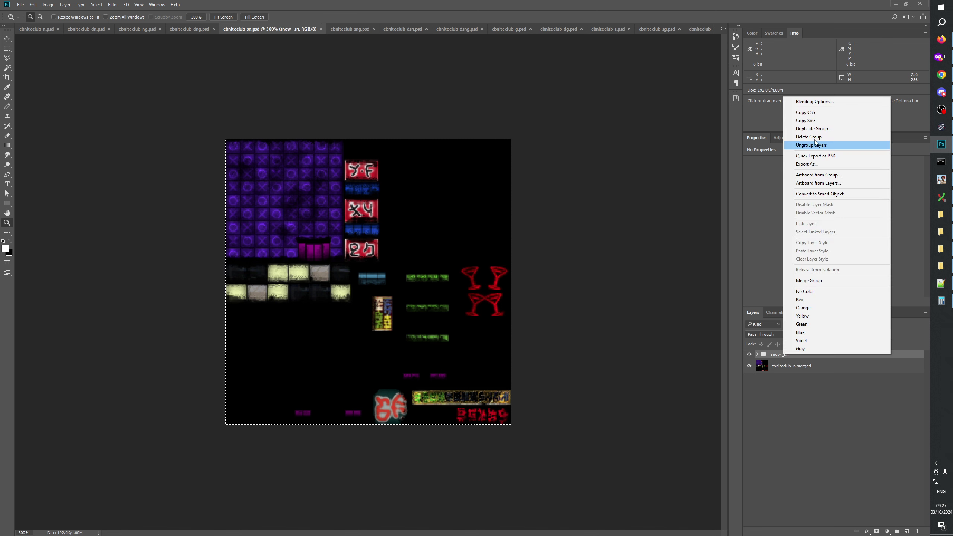
{"action": "left_click", "coordinate": [802, 129]}
{"action": "left_click", "coordinate": [458, 191]}
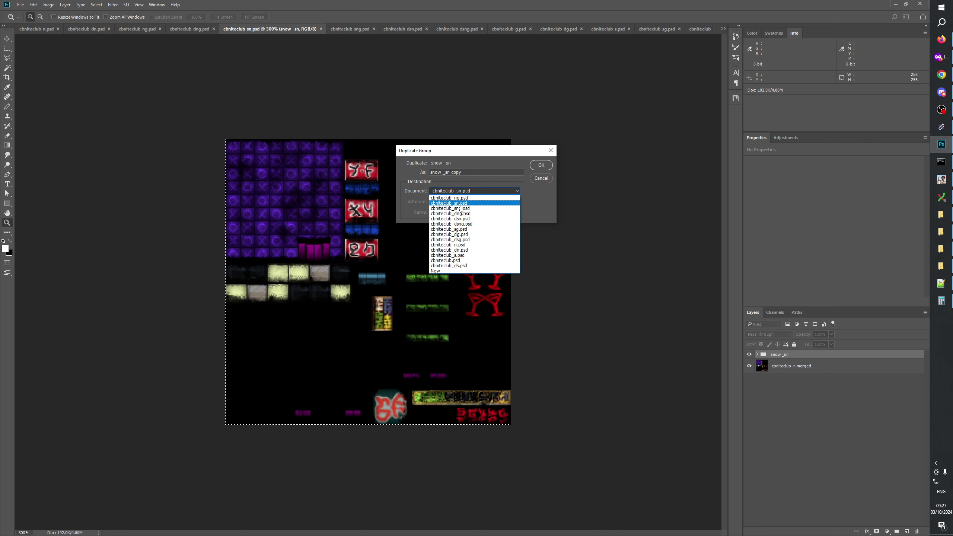
{"action": "left_click", "coordinate": [450, 218]}
{"action": "left_click", "coordinate": [541, 165]}
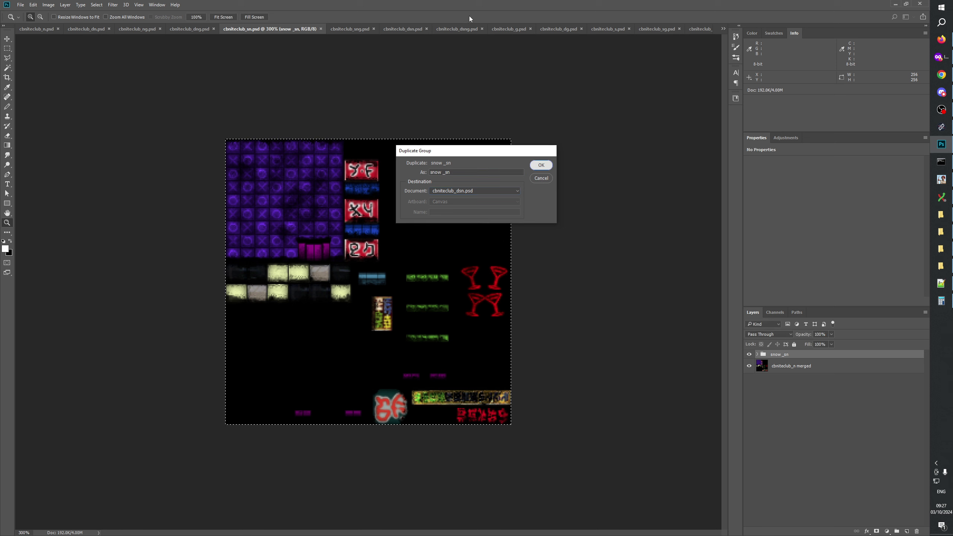
In cbniteclub_dsn.psd, place the duplicated snow _sn group inside the "damage mask 1+2 _ds inverted" group and hide the older snow _sn group
{"action": "left_click", "coordinate": [404, 29]}
{"action": "left_click_drag", "start_coordinate": [783, 355], "coordinate": [786, 383]}
{"action": "left_click", "coordinate": [749, 387]}
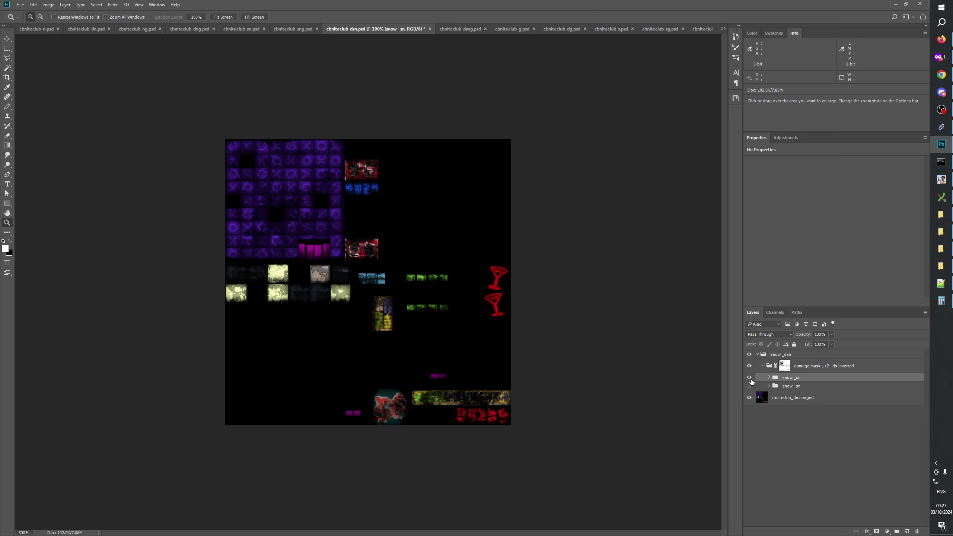
Compare the damaged texture with and without the new snow by toggling the snow _sn and snow _dsn groups
{"action": "left_click", "coordinate": [750, 380]}
{"action": "left_click", "coordinate": [750, 379]}
{"action": "left_click", "coordinate": [749, 355]}
{"action": "left_click", "coordinate": [749, 354]}
{"action": "left_click", "coordinate": [750, 355]}
{"action": "left_click", "coordinate": [750, 355]}
{"action": "left_click", "coordinate": [750, 356]}
{"action": "left_click", "coordinate": [750, 356]}
{"action": "left_click", "coordinate": [749, 355]}
{"action": "left_click", "coordinate": [749, 355]}
{"action": "left_click", "coordinate": [749, 355]}
{"action": "left_click", "coordinate": [749, 355]}
{"action": "left_click", "coordinate": [749, 355]}
{"action": "left_click", "coordinate": [750, 355]}
{"action": "left_click", "coordinate": [749, 355]}
{"action": "left_click", "coordinate": [750, 355]}
{"action": "left_click", "coordinate": [807, 421]}
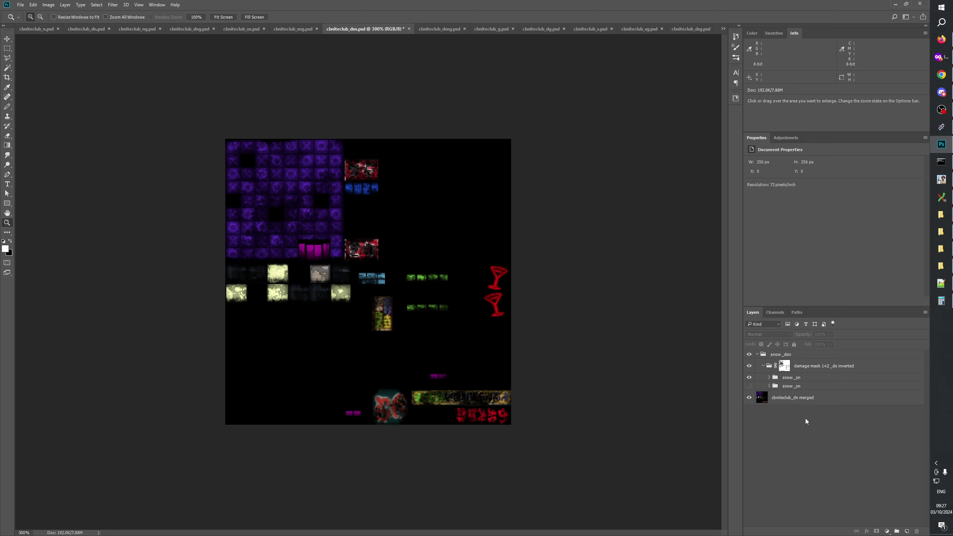
Delete the hidden older snow _sn group together with its contents
{"action": "left_click", "coordinate": [793, 387]}
{"action": "left_click", "coordinate": [917, 531]}
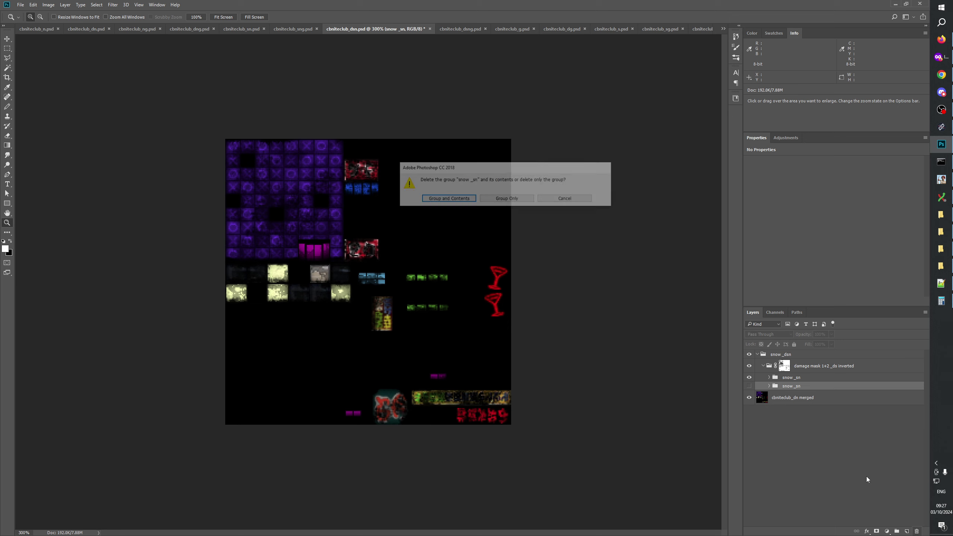
{"action": "key", "text": "Return"}
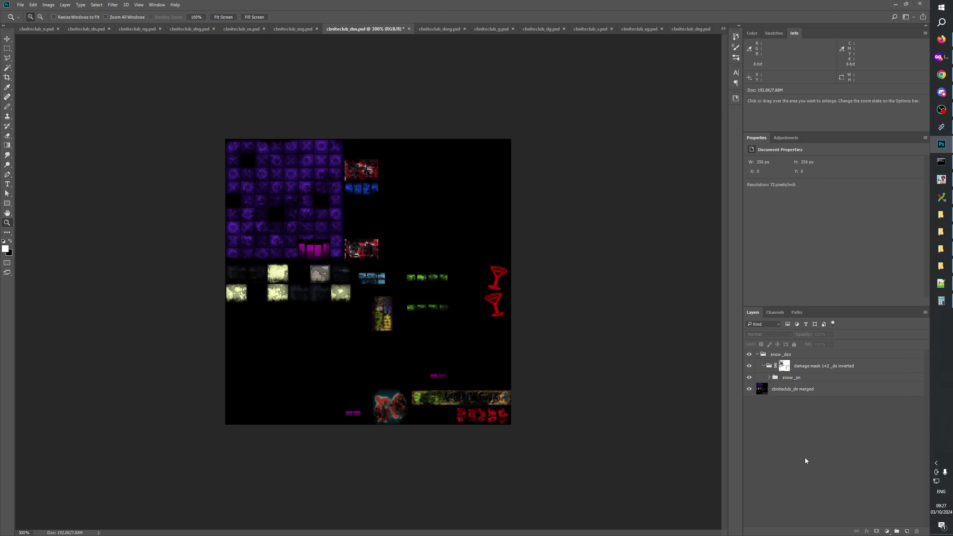
Check the remaining snow _sn group by toggling its visibility, collapse snow _dsn, and save cbniteclub_dsn.psd
{"action": "left_click", "coordinate": [749, 377]}
{"action": "left_click", "coordinate": [749, 377]}
{"action": "left_click", "coordinate": [749, 378]}
{"action": "left_click", "coordinate": [749, 377]}
{"action": "left_click", "coordinate": [749, 378]}
{"action": "left_click", "coordinate": [748, 377]}
{"action": "left_click", "coordinate": [757, 355]}
{"action": "key", "text": "ctrl+s"}
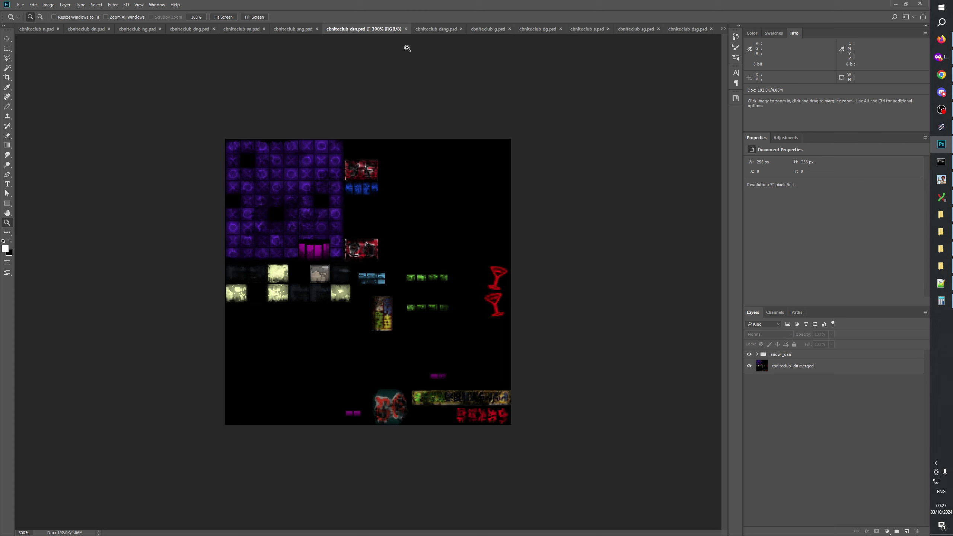
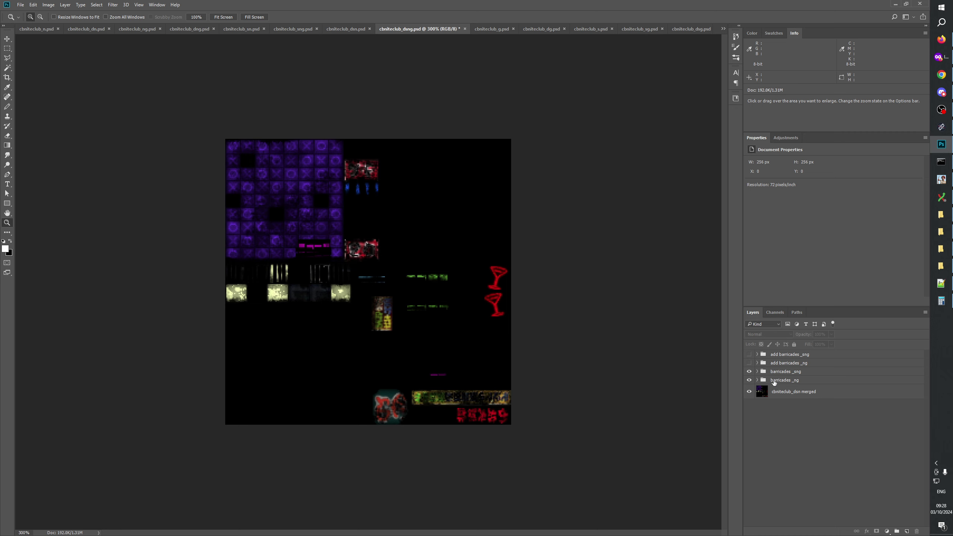
Compare the add barricades groups with the barricades _sng and _ng groups in cbniteclub_dsng.psd by toggling their visibility
{"action": "left_click_drag", "start_coordinate": [748, 362], "coordinate": [748, 355]}
{"action": "left_click_drag", "start_coordinate": [748, 358], "coordinate": [748, 363]}
{"action": "left_click", "coordinate": [749, 380]}
{"action": "left_click", "coordinate": [749, 371]}
Delete the add barricades _sng and add barricades _ng groups from cbniteclub_dsng.psd and save the document
{"action": "left_click", "coordinate": [797, 362]}
{"action": "left_click", "coordinate": [797, 354], "text": "shift"}
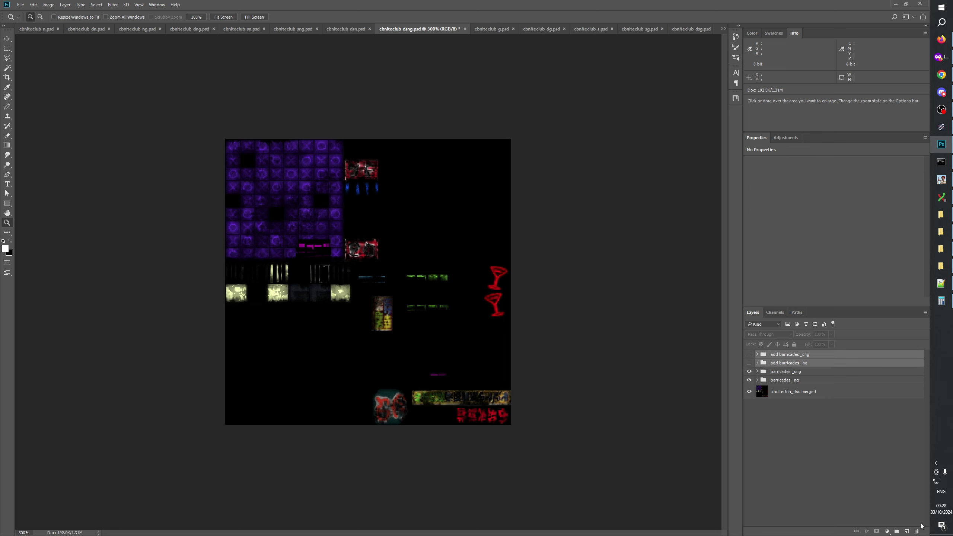
{"action": "key", "text": "Delete"}
{"action": "left_click", "coordinate": [854, 466]}
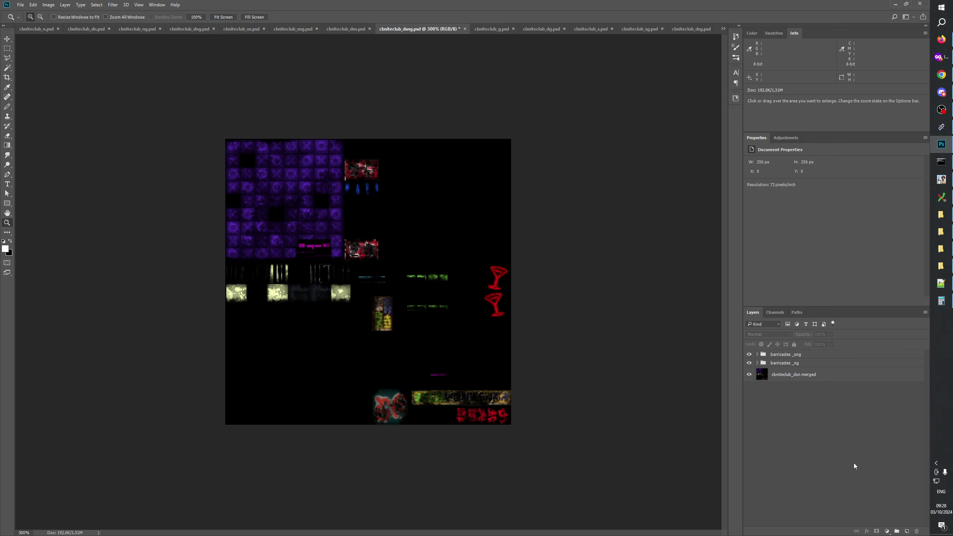
{"action": "key", "text": "ctrl+s"}
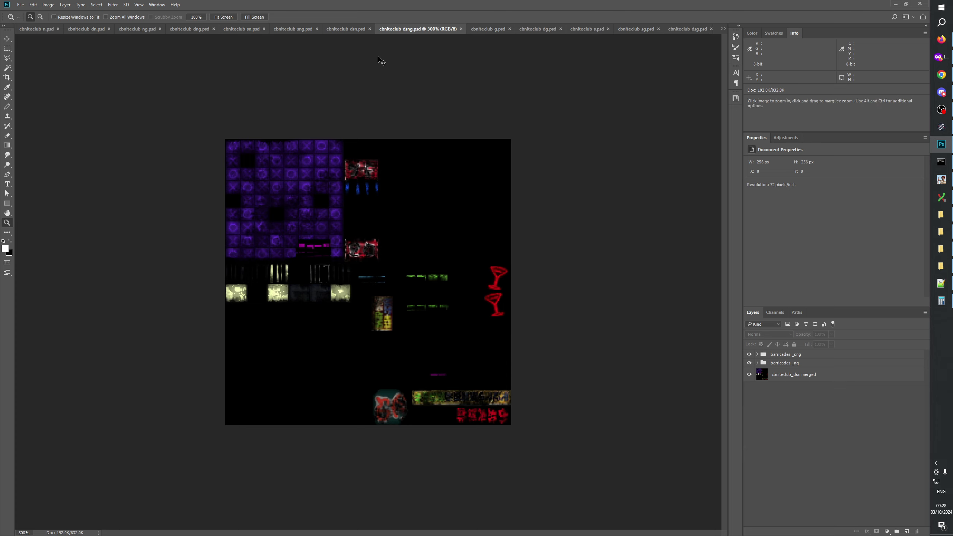
Review the cbniteclub_dsn, cbniteclub_sng, cbniteclub_sn and cbniteclub_s documents in turn
{"action": "left_click", "coordinate": [347, 30]}
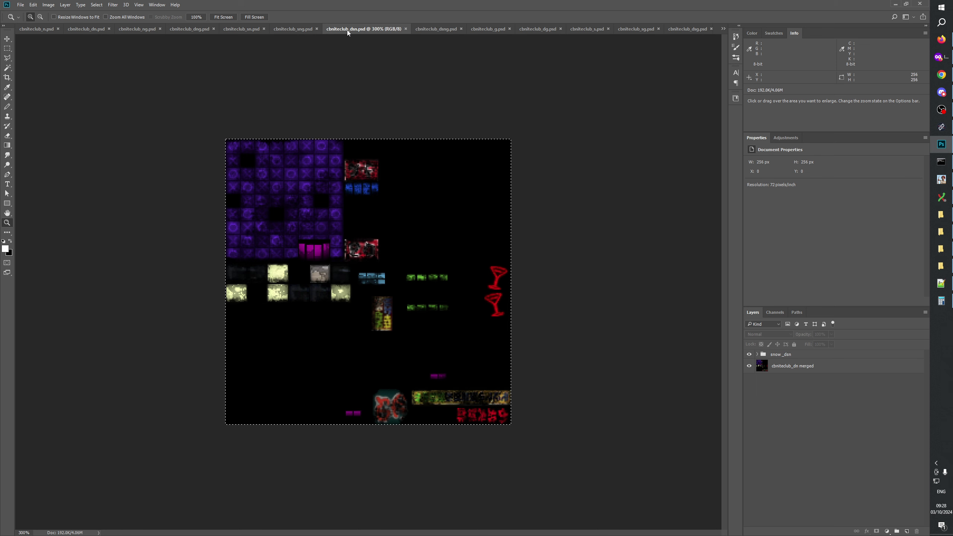
{"action": "left_click", "coordinate": [299, 30]}
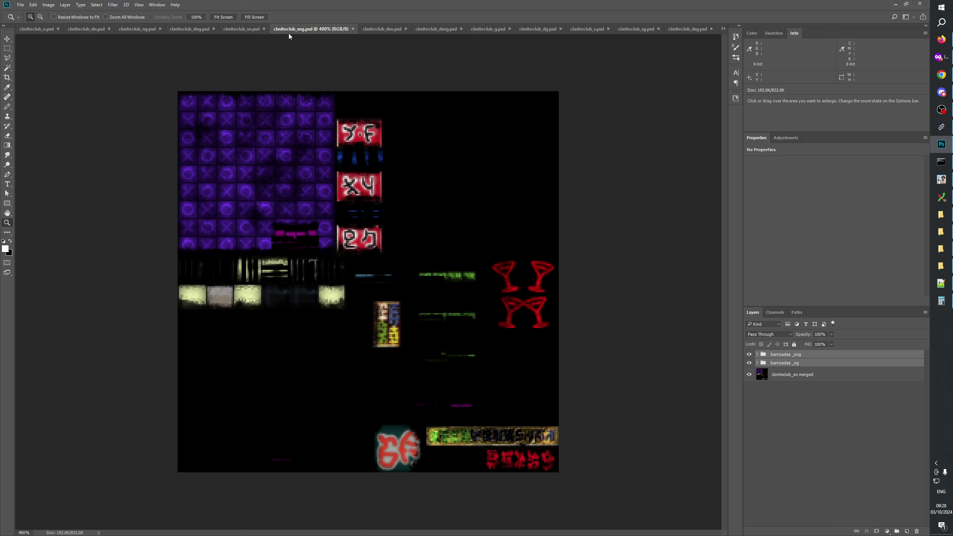
{"action": "left_click", "coordinate": [241, 29]}
{"action": "left_click", "coordinate": [832, 418]}
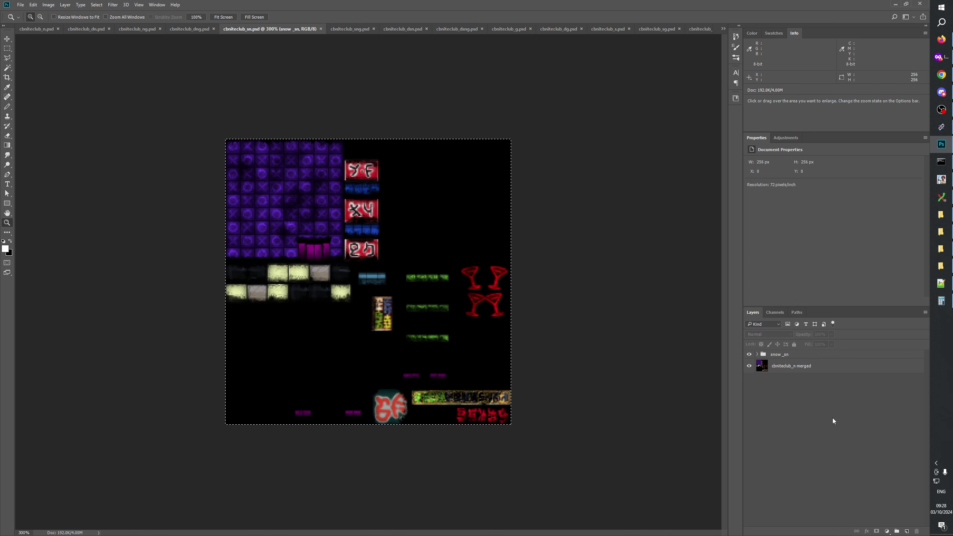
{"action": "left_click", "coordinate": [593, 29]}
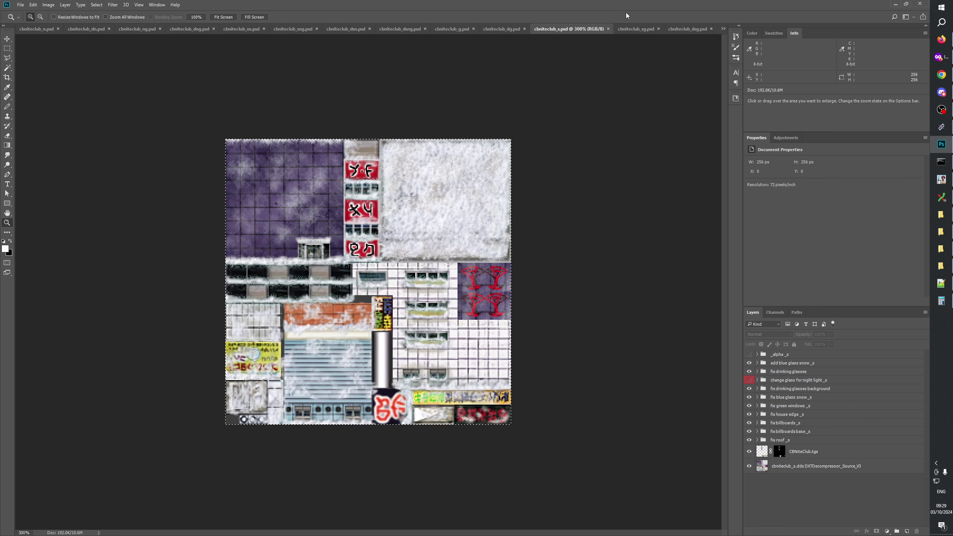
Start closing all open documents and cancel when cbniteclub_g.psd is about to be closed
{"action": "left_click", "coordinate": [945, 250]}
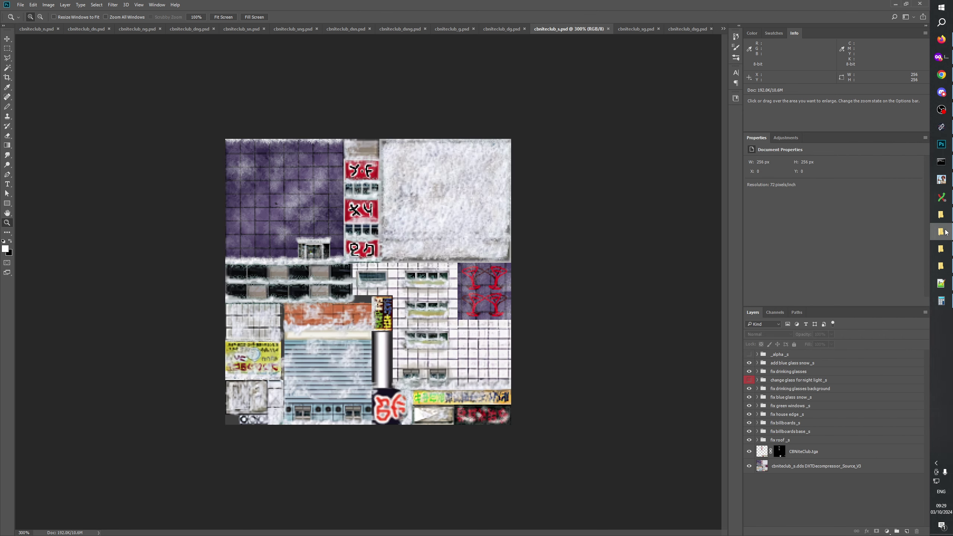
{"action": "left_click", "coordinate": [945, 217]}
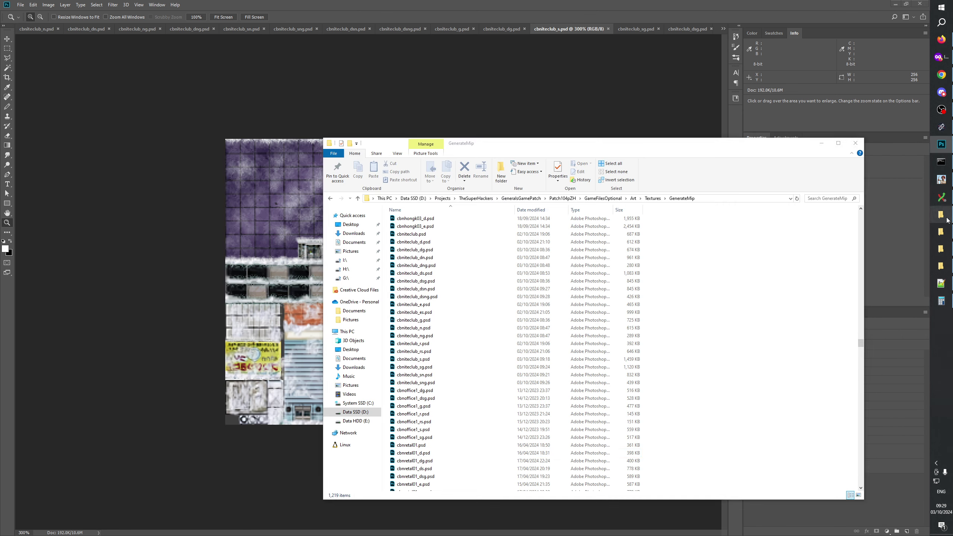
{"action": "right_click", "coordinate": [716, 29]}
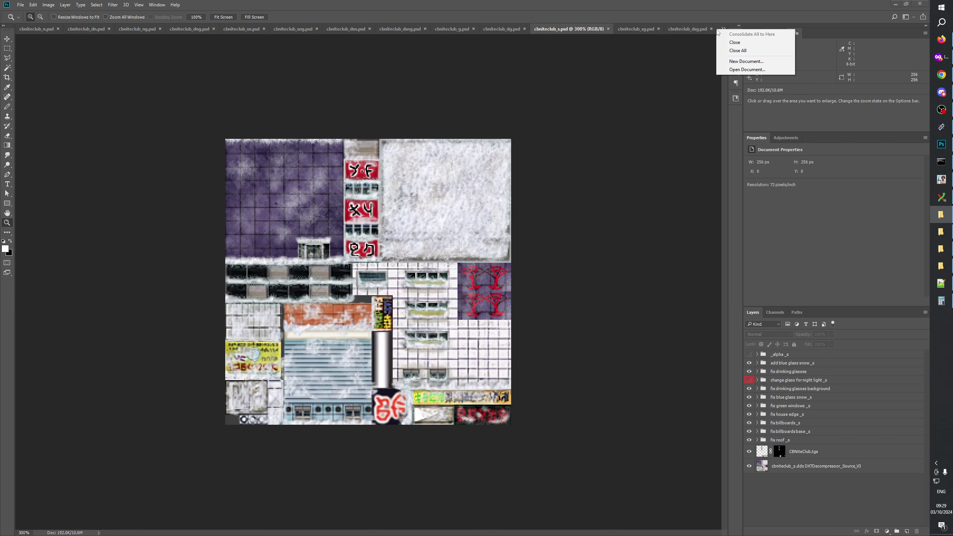
{"action": "left_click", "coordinate": [735, 51]}
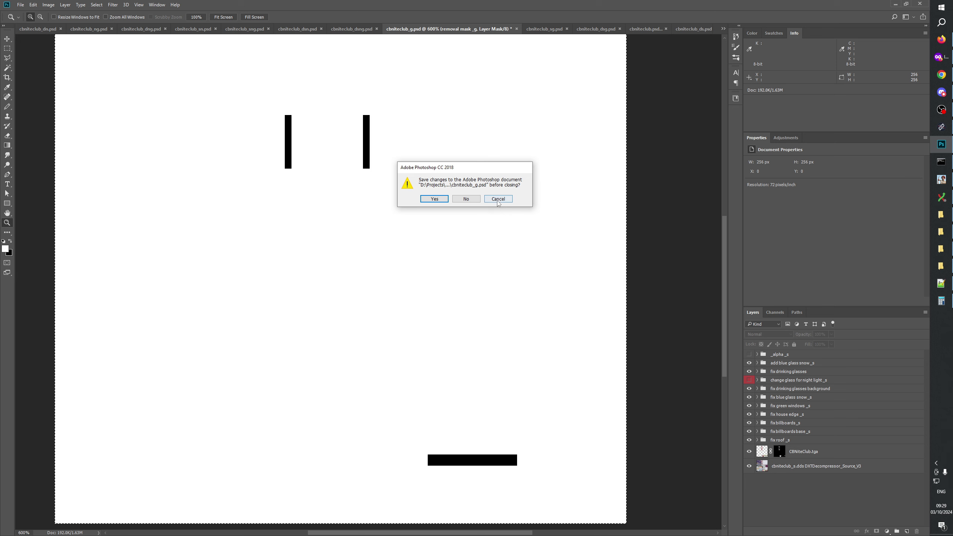
{"action": "left_click", "coordinate": [498, 199]}
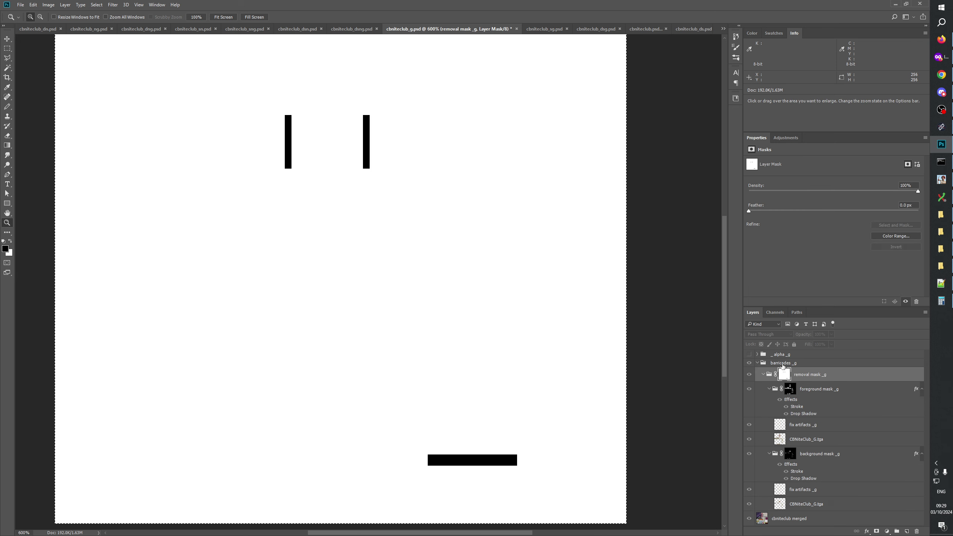
Collapse the barricades _g group in cbniteclub_g.psd, leave no layer selected, and save the document
{"action": "left_click", "coordinate": [778, 363]}
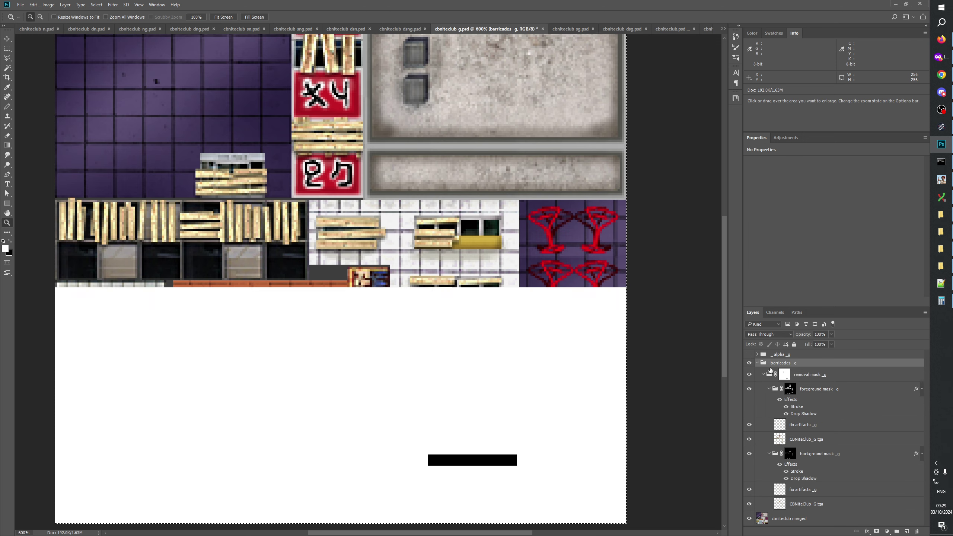
{"action": "left_click", "coordinate": [757, 363]}
{"action": "left_click", "coordinate": [784, 405]}
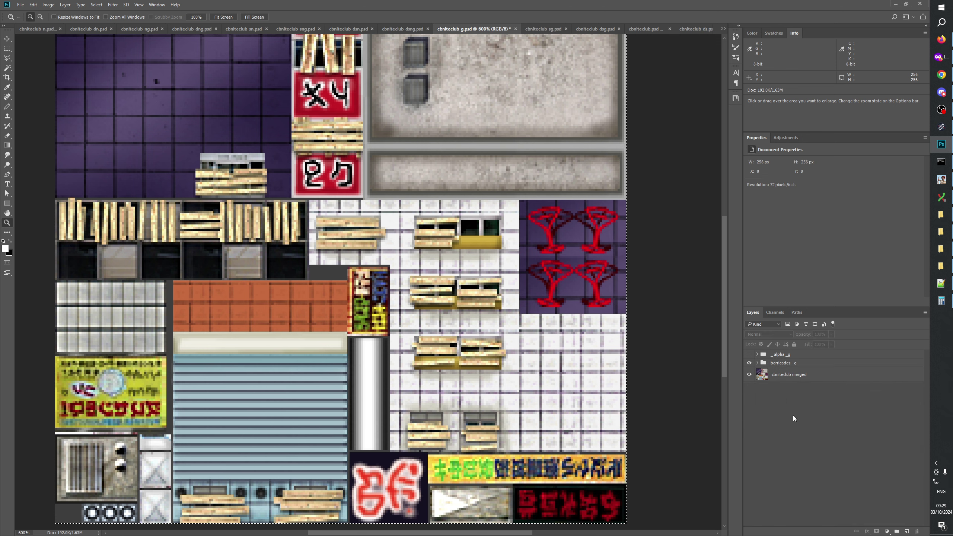
{"action": "key", "text": "ctrl+s"}
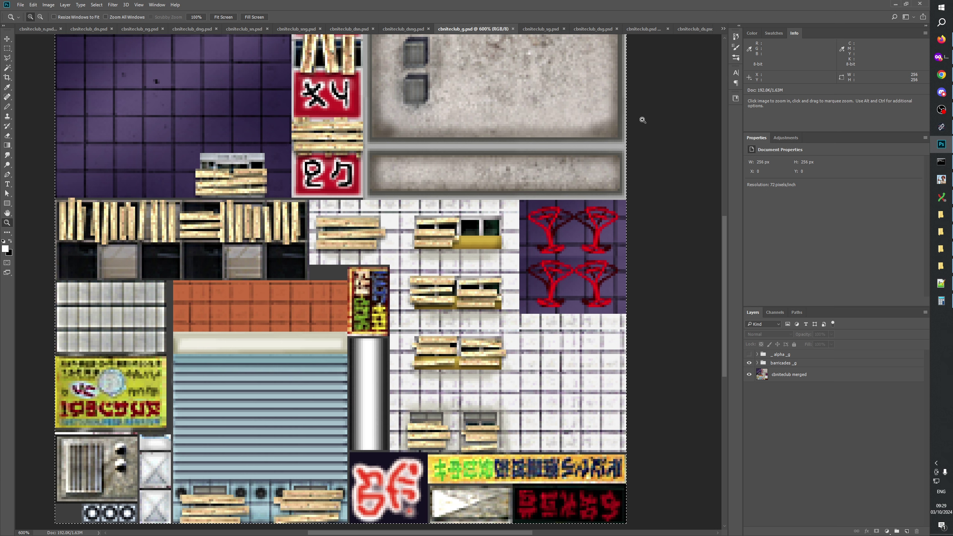
Resume closing all open documents and cancel when cbniteclub_ng.psd is about to be closed
{"action": "right_click", "coordinate": [715, 30]}
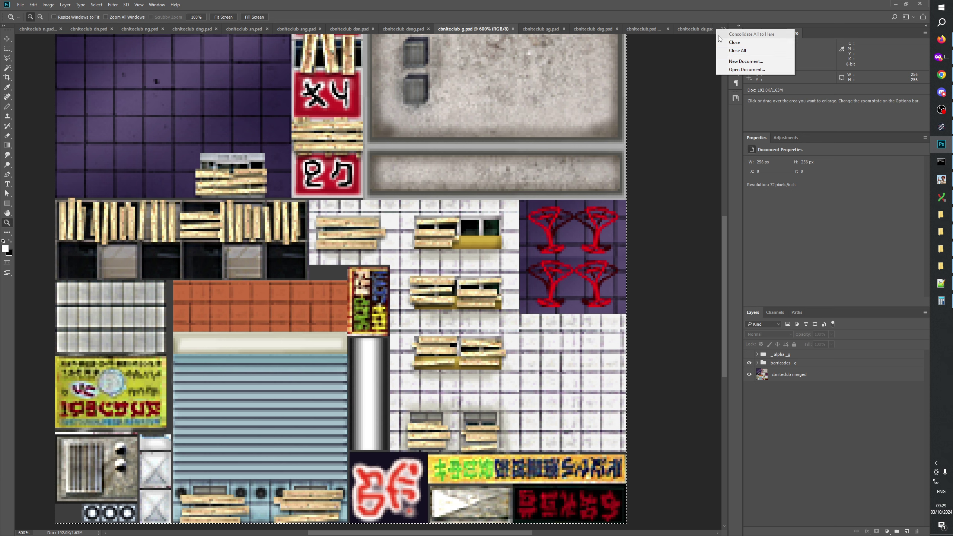
{"action": "left_click", "coordinate": [733, 52]}
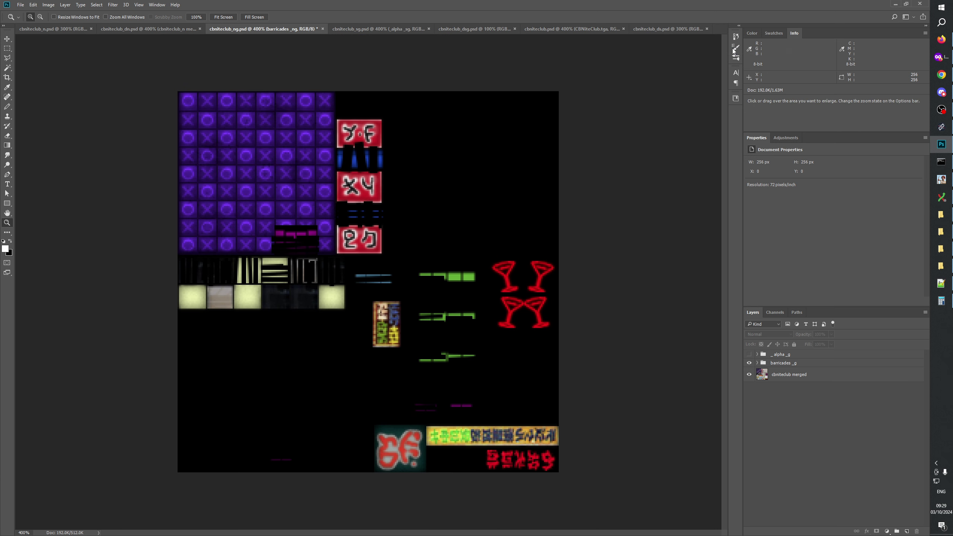
{"action": "left_click", "coordinate": [499, 200]}
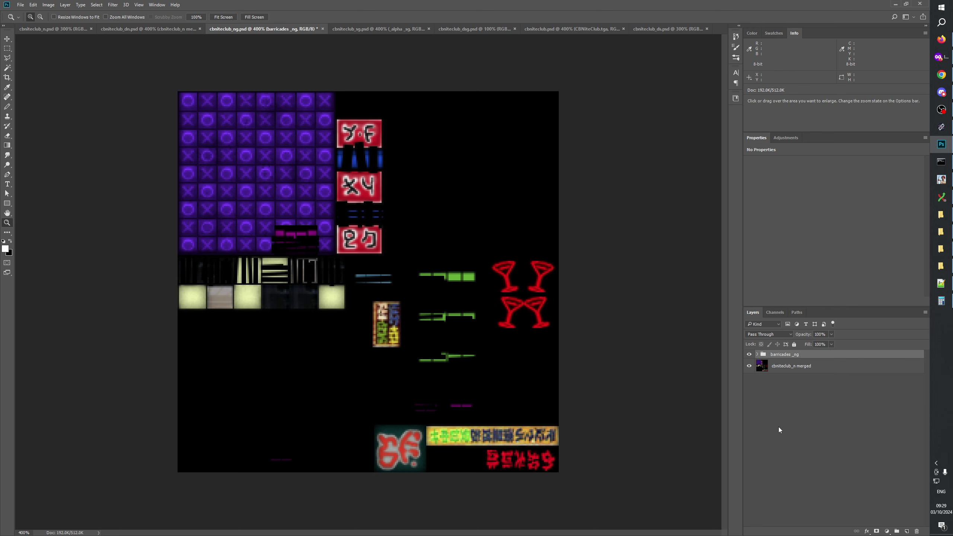
Save cbniteclub_ng.psd after checking its barricades _ng group by toggling visibility, and close all remaining documents
{"action": "left_click", "coordinate": [798, 417]}
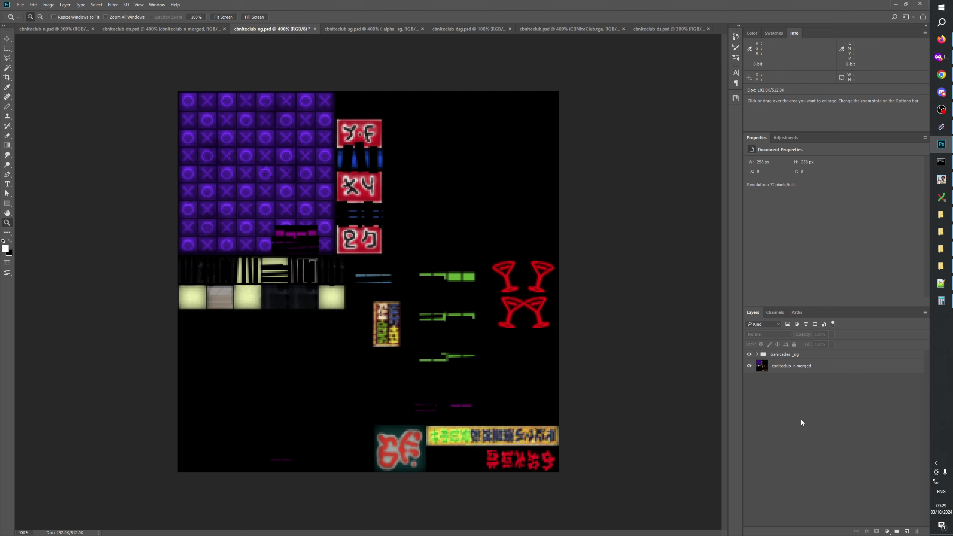
{"action": "left_click", "coordinate": [748, 356]}
{"action": "left_click", "coordinate": [748, 356]}
{"action": "key", "text": "ctrl+s"}
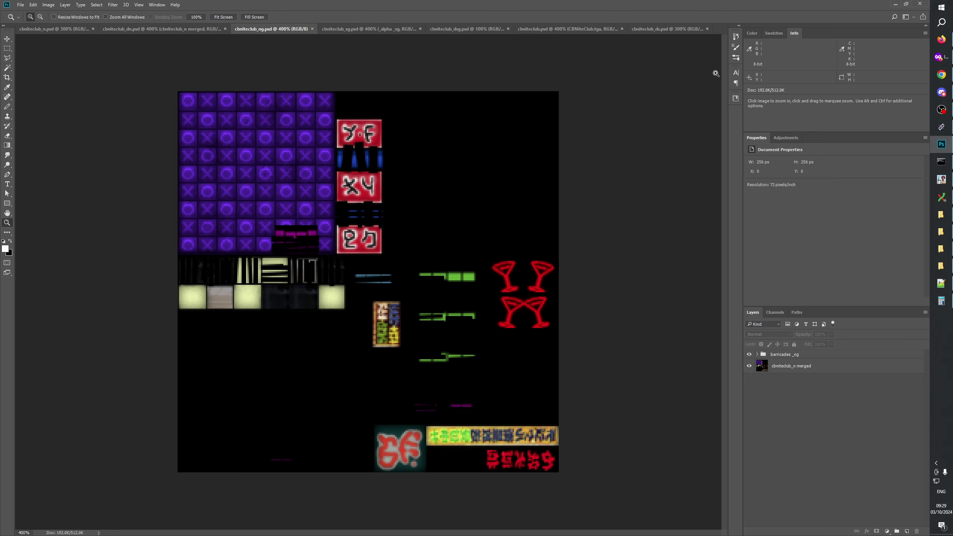
{"action": "right_click", "coordinate": [721, 29]}
{"action": "left_click", "coordinate": [741, 50]}
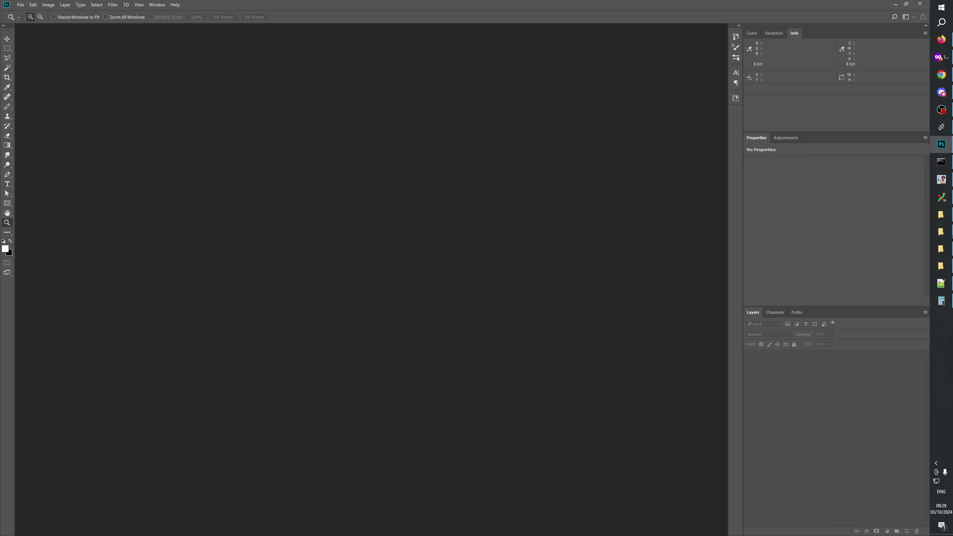
Open cbniteclub_s, _sg, _ds, _dsg, _es and _rs PSD files together from the GenerateMip folder in Photoshop
{"action": "left_click", "coordinate": [946, 230]}
{"action": "left_click", "coordinate": [946, 229]}
{"action": "left_click", "coordinate": [940, 218]}
{"action": "left_click", "coordinate": [941, 220]}
{"action": "left_click", "coordinate": [940, 219]}
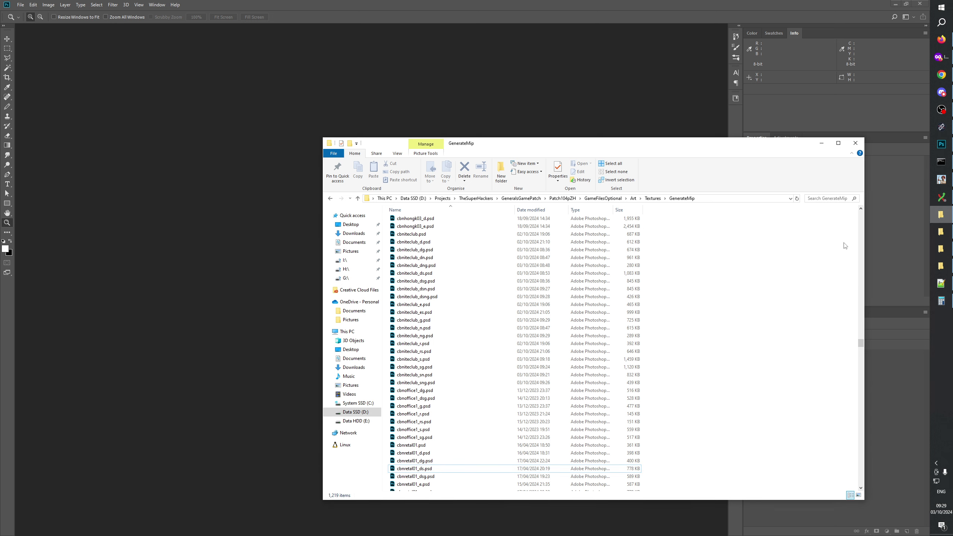
{"action": "left_click", "coordinate": [424, 359]}
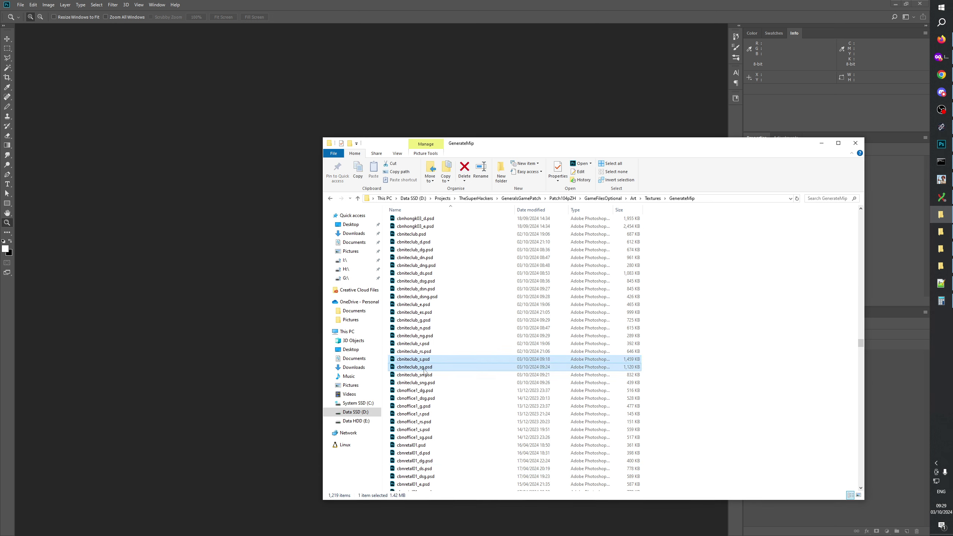
{"action": "left_click", "coordinate": [424, 367], "text": "ctrl"}
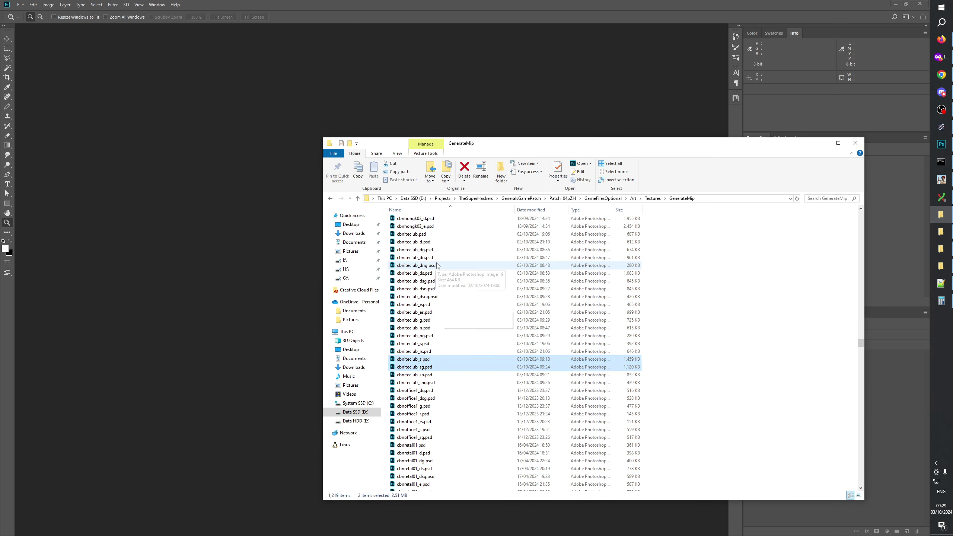
{"action": "left_click", "coordinate": [428, 273], "text": "ctrl"}
{"action": "left_click", "coordinate": [431, 281], "text": "ctrl"}
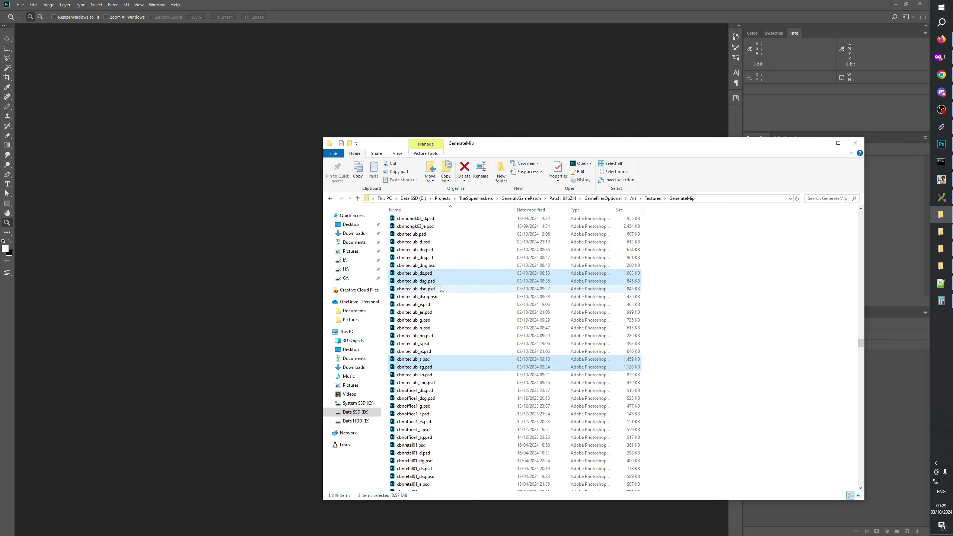
{"action": "left_click", "coordinate": [429, 312], "text": "ctrl"}
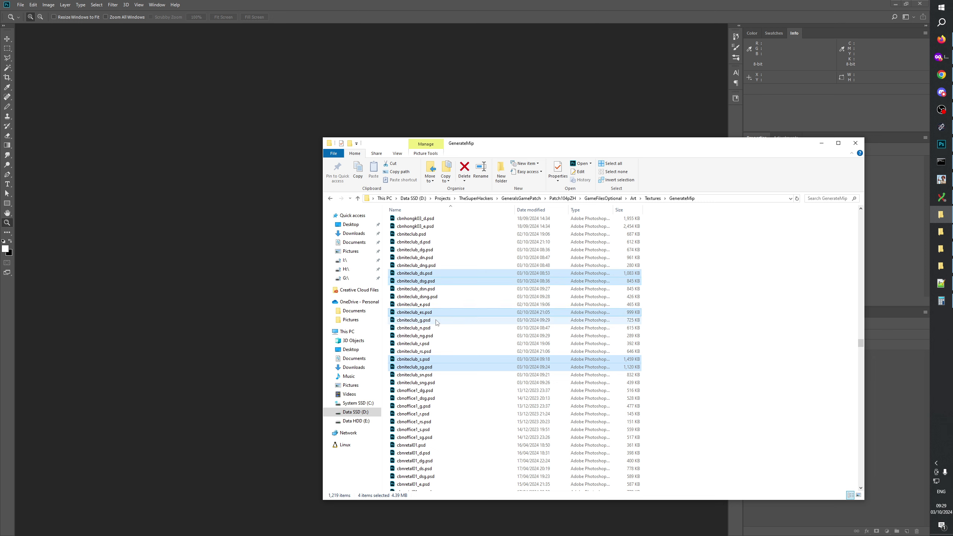
{"action": "left_click", "coordinate": [431, 352], "text": "ctrl"}
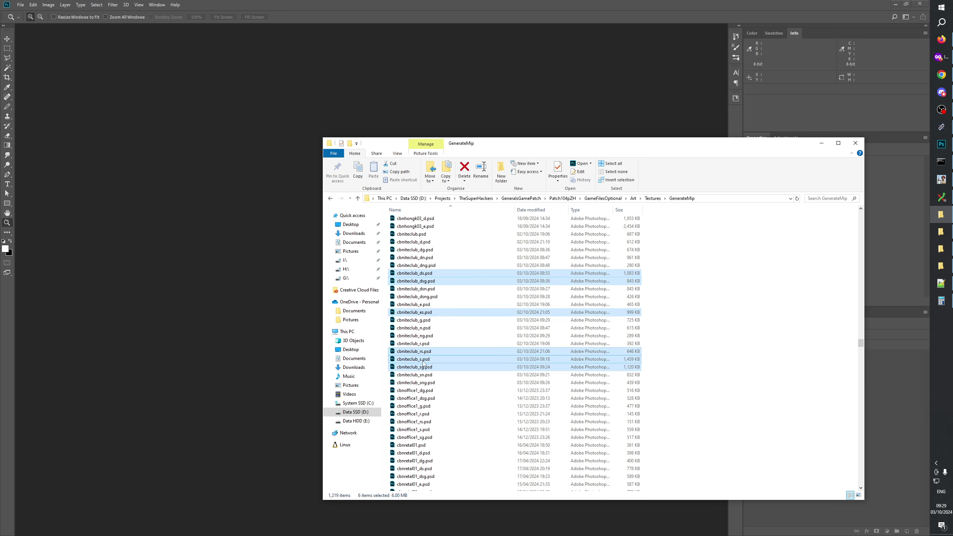
{"action": "left_click_drag", "start_coordinate": [422, 363], "coordinate": [231, 261]}
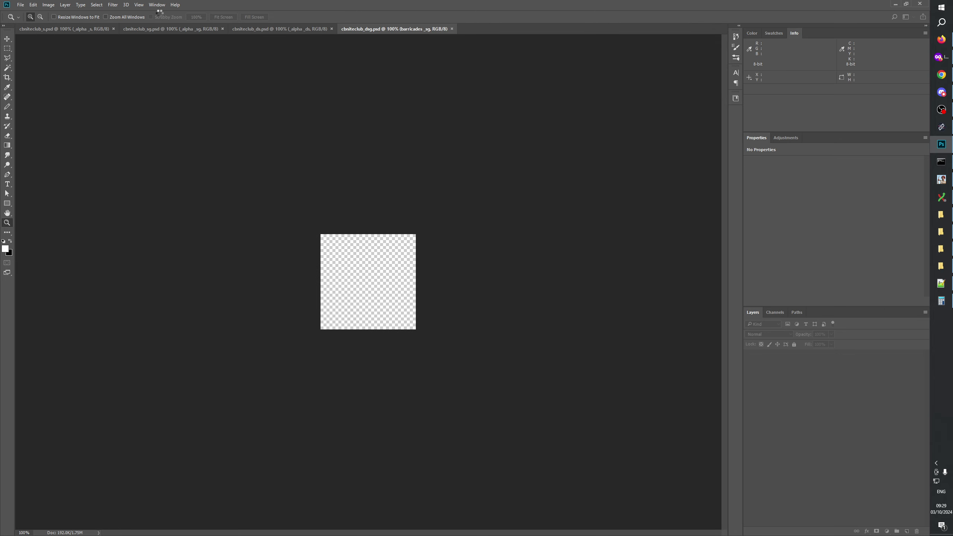
Copy the full merged image of cbniteclub_s.psd and paste it above the cbniteclub_s merged layer in cbniteclub_sg.psd
{"action": "left_click", "coordinate": [54, 28]}
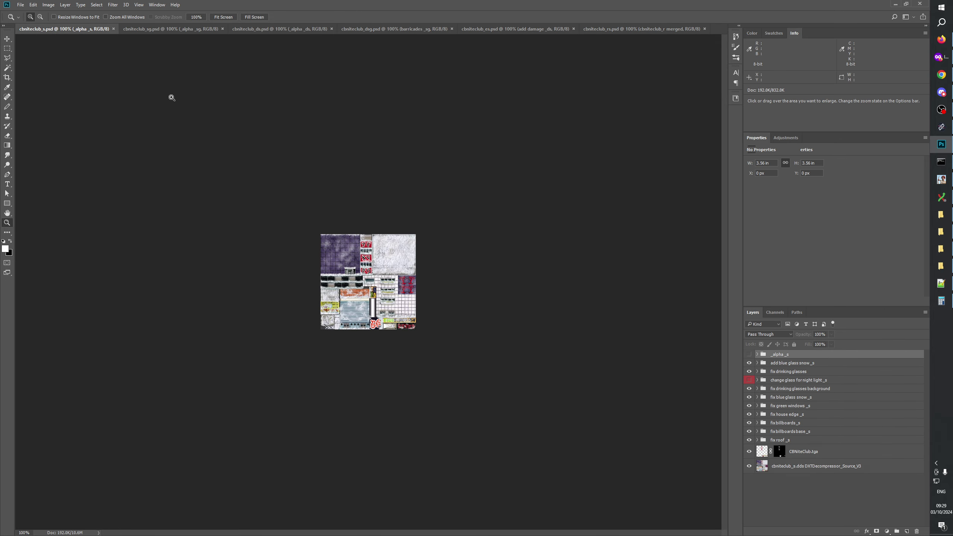
{"action": "left_click", "coordinate": [358, 285]}
{"action": "left_click", "coordinate": [358, 285]}
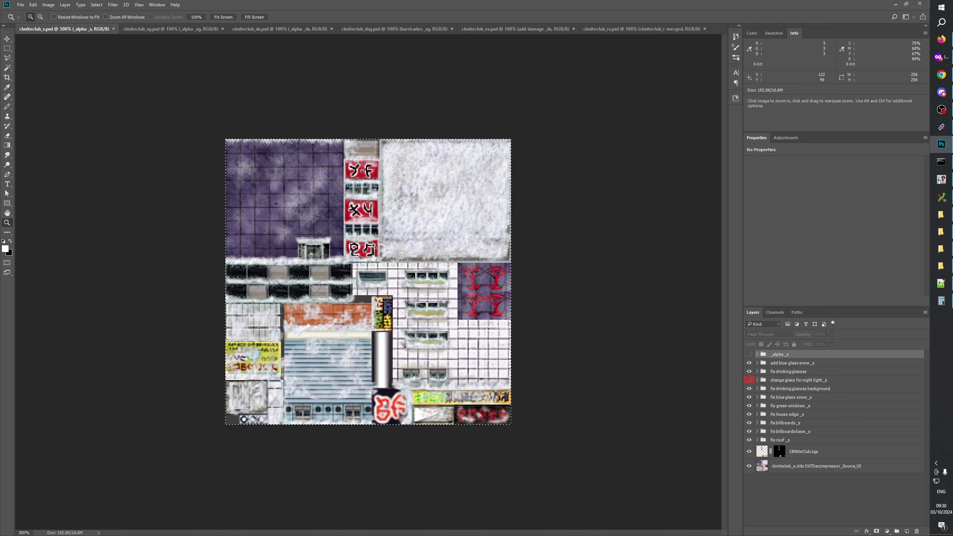
{"action": "left_click", "coordinate": [168, 29]}
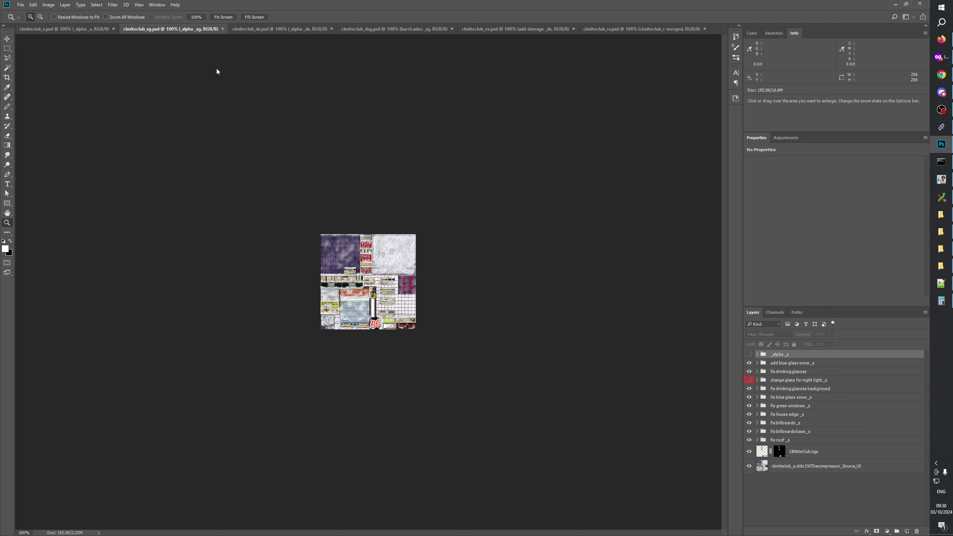
{"action": "left_click", "coordinate": [381, 288]}
{"action": "left_click", "coordinate": [817, 377]}
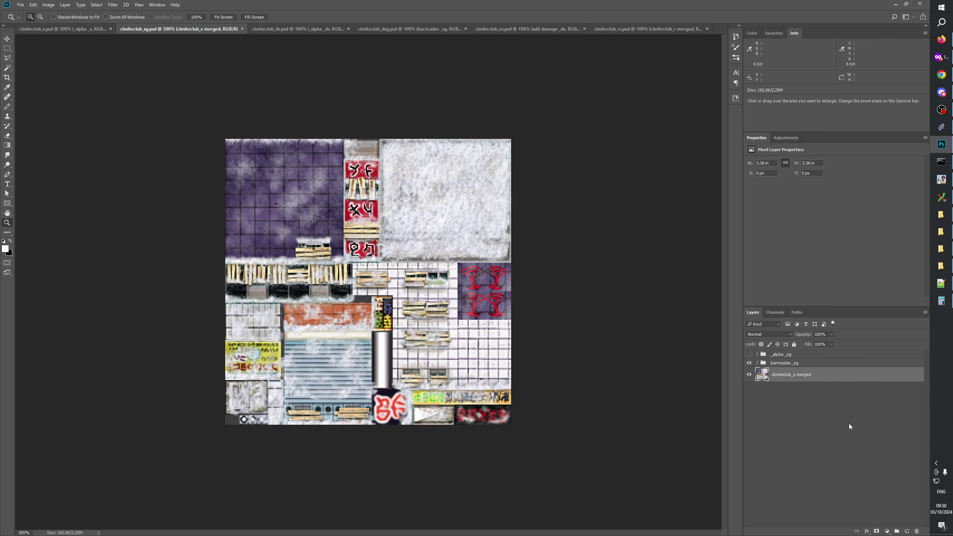
{"action": "left_click", "coordinate": [907, 530]}
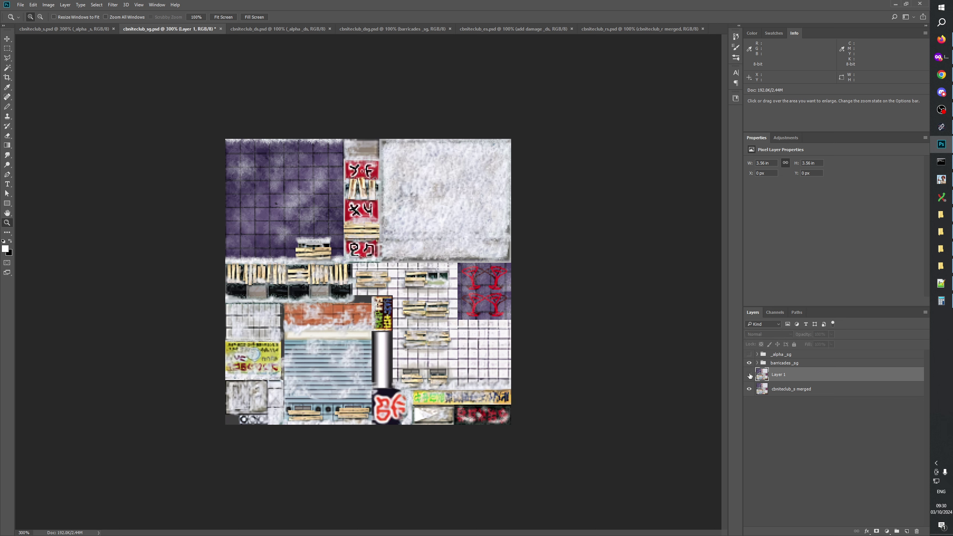
Compare the pasted layer with the cbniteclub_s merged layer by repeatedly toggling its visibility
{"action": "left_click", "coordinate": [749, 375]}
{"action": "left_click", "coordinate": [749, 375]}
{"action": "left_click", "coordinate": [749, 374]}
{"action": "left_click", "coordinate": [749, 375]}
{"action": "left_click", "coordinate": [749, 375]}
{"action": "left_click", "coordinate": [749, 375]}
{"action": "left_click", "coordinate": [749, 375]}
{"action": "left_click", "coordinate": [749, 374]}
{"action": "left_click", "coordinate": [749, 374]}
{"action": "left_click", "coordinate": [749, 375]}
{"action": "left_click", "coordinate": [749, 374]}
{"action": "left_click", "coordinate": [749, 374]}
{"action": "left_click", "coordinate": [749, 375]}
{"action": "left_click", "coordinate": [749, 374]}
{"action": "left_click", "coordinate": [749, 374]}
{"action": "left_click", "coordinate": [749, 374]}
{"action": "left_click", "coordinate": [749, 375]}
{"action": "left_click", "coordinate": [749, 375]}
{"action": "left_click", "coordinate": [749, 375]}
Merge the pasted layer down into cbniteclub_s merged and save cbniteclub_sg.psd
{"action": "key", "text": "ctrl+e"}
{"action": "key", "text": "ctrl+s"}
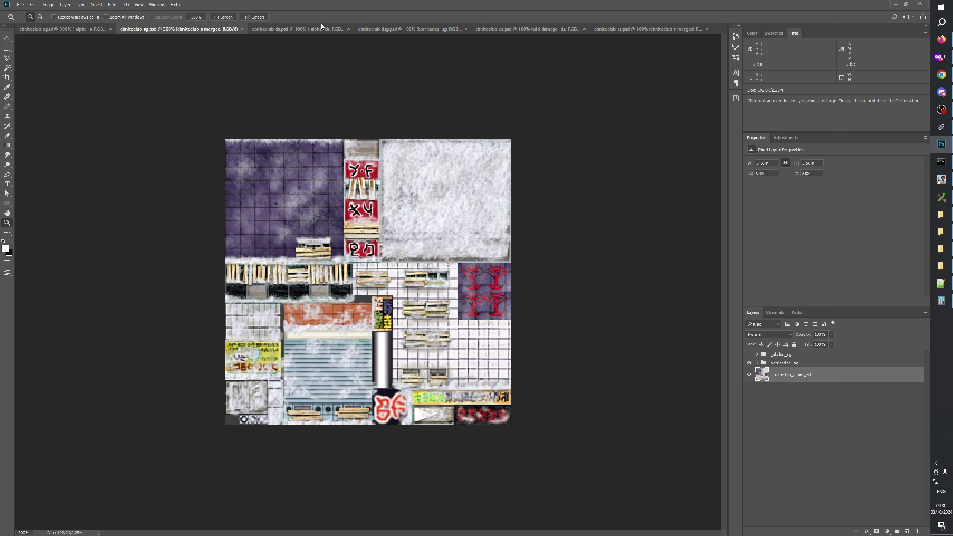
Duplicate the masked CBNiteClub.tga layer from cbniteclub_s.psd into cbniteclub_ds.psd, directly above its DXTDecompressor base layer
{"action": "left_click", "coordinate": [306, 29]}
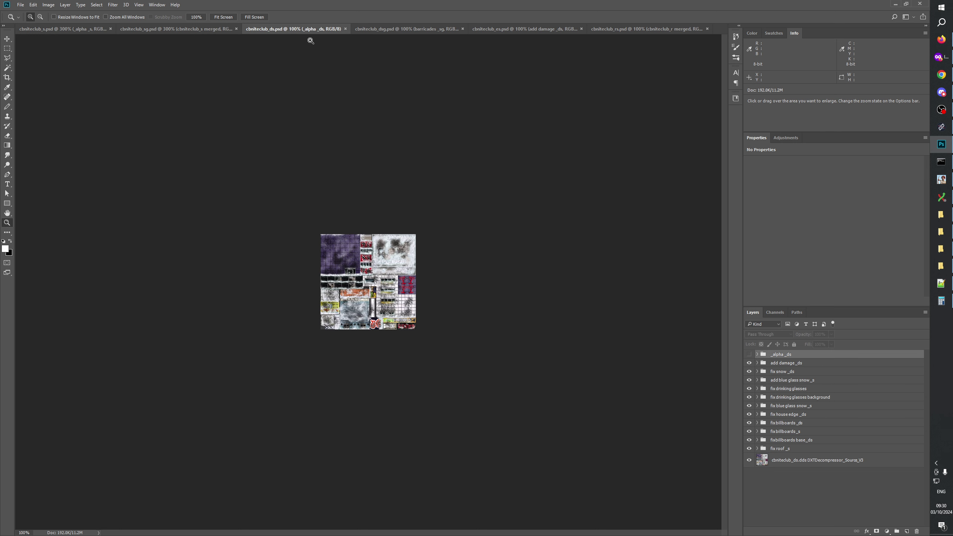
{"action": "left_click", "coordinate": [387, 302]}
{"action": "left_click", "coordinate": [386, 302]}
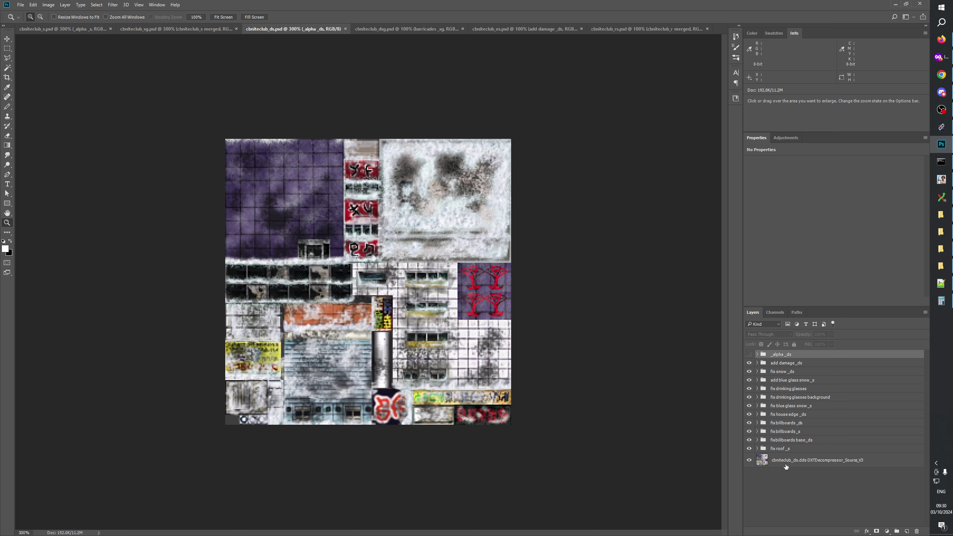
{"action": "left_click", "coordinate": [807, 461]}
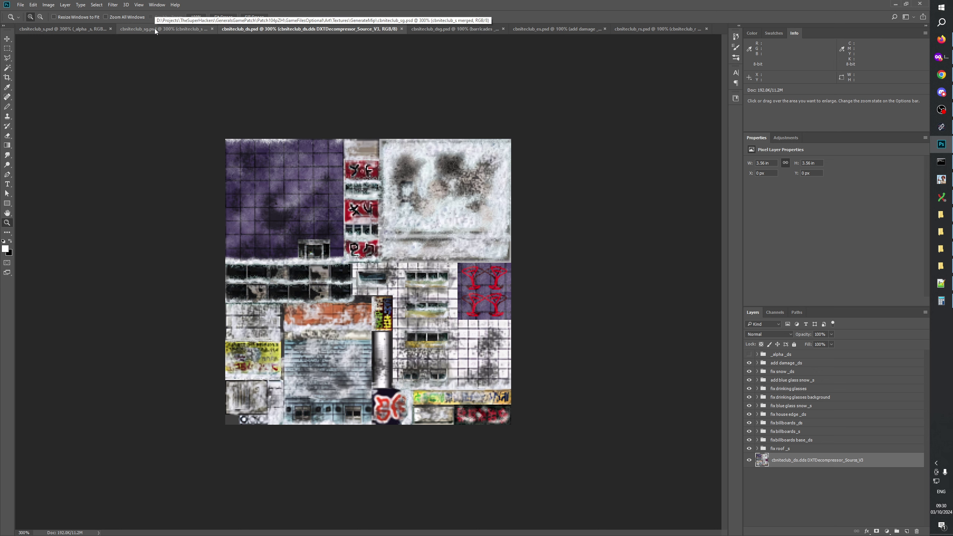
{"action": "left_click", "coordinate": [66, 28]}
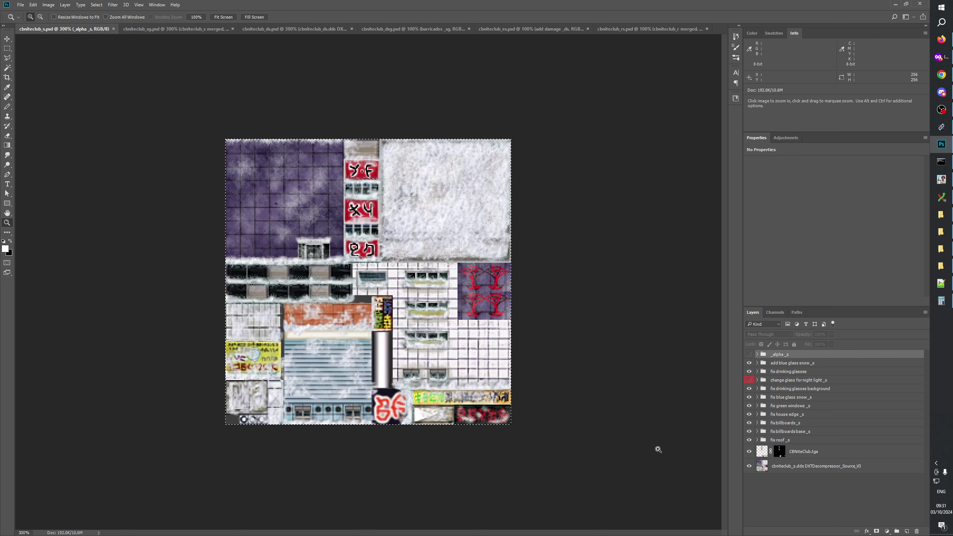
{"action": "left_click", "coordinate": [803, 452]}
{"action": "right_click", "coordinate": [801, 454]}
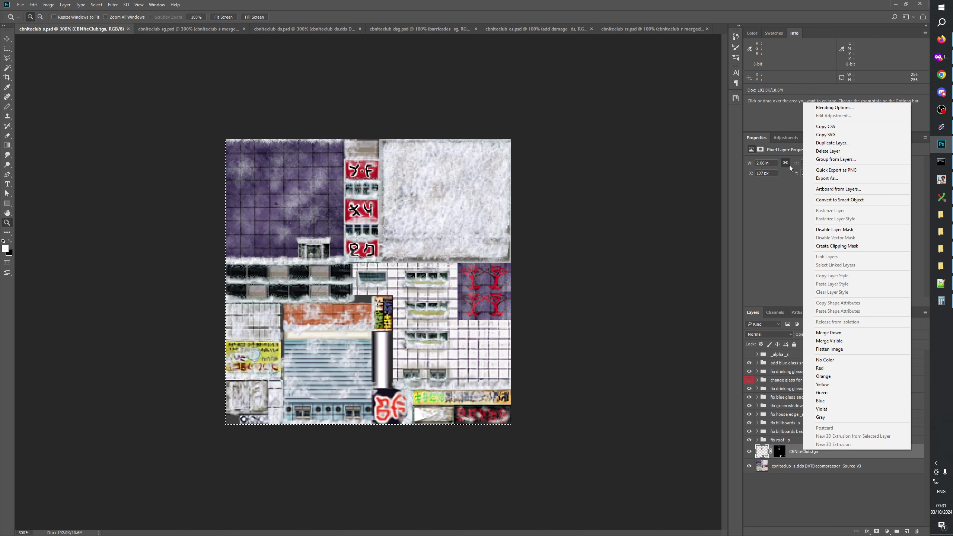
{"action": "left_click", "coordinate": [825, 143]}
{"action": "left_click", "coordinate": [465, 190]}
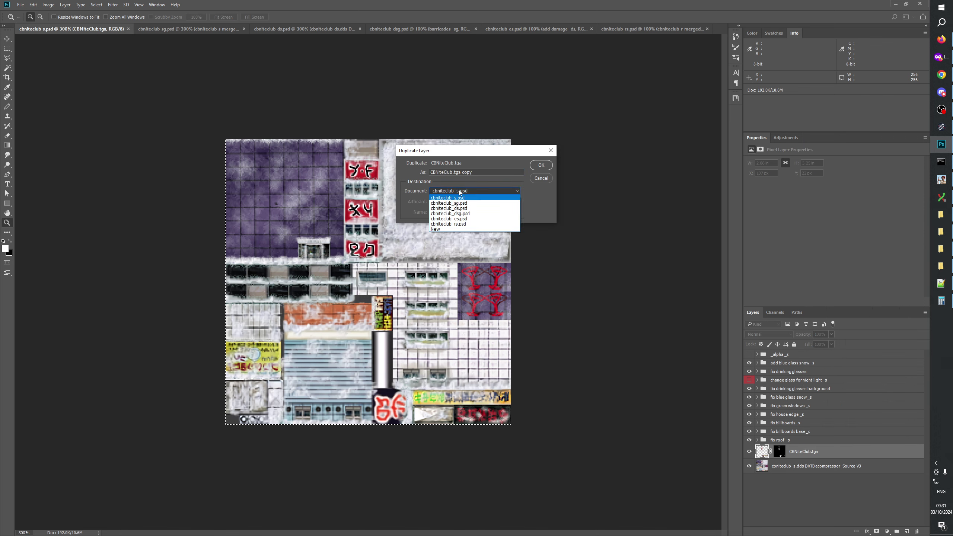
{"action": "left_click", "coordinate": [465, 209]}
{"action": "left_click", "coordinate": [541, 165]}
{"action": "left_click", "coordinate": [302, 29]}
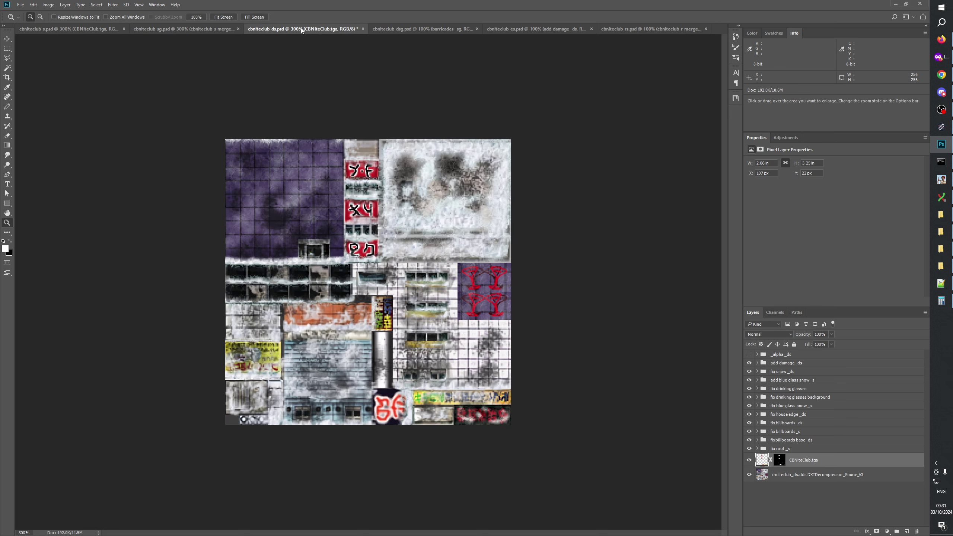
{"action": "left_click", "coordinate": [182, 28]}
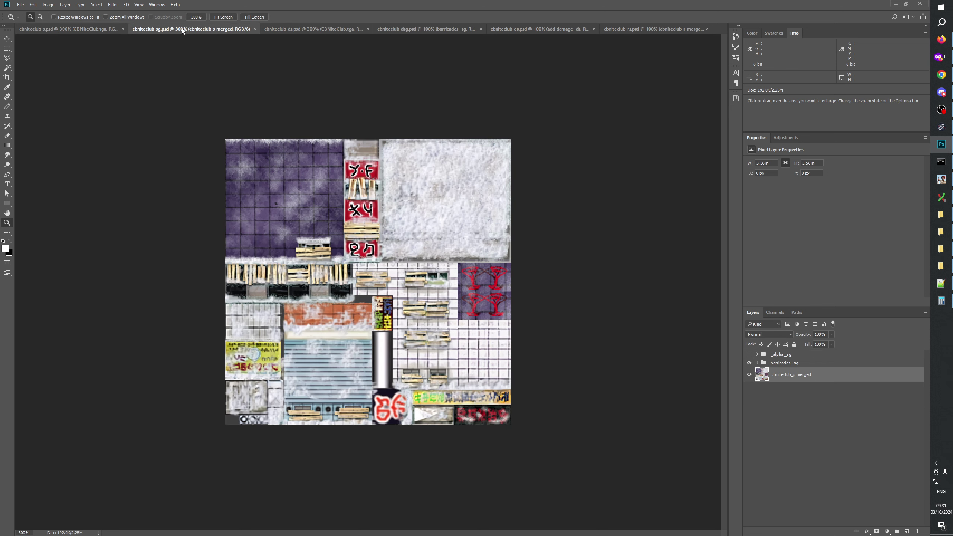
Find cbniteclub_d.psd in the GenerateMip textures folder and open it in Photoshop as a separate document
{"action": "left_click", "coordinate": [308, 30]}
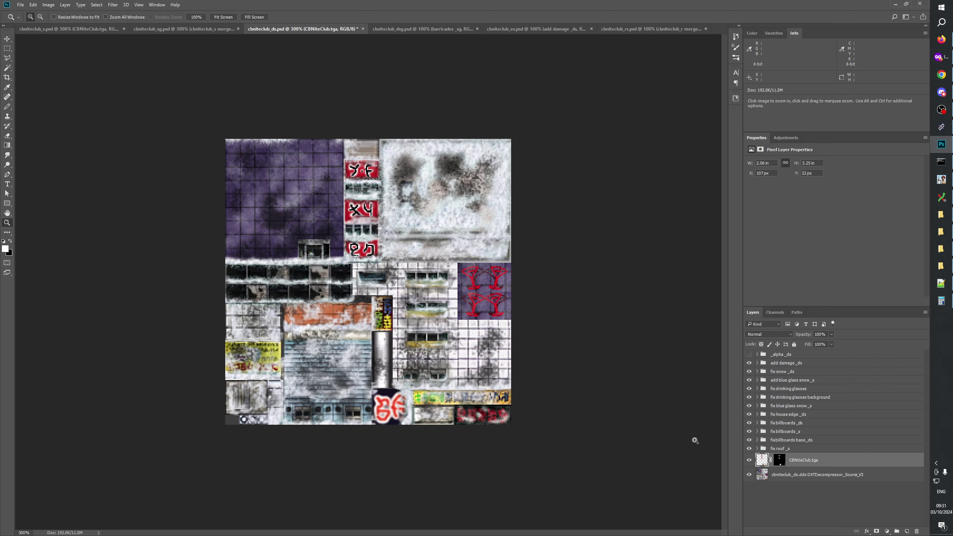
{"action": "left_click", "coordinate": [941, 266]}
{"action": "left_click", "coordinate": [941, 267]}
{"action": "left_click", "coordinate": [941, 232]}
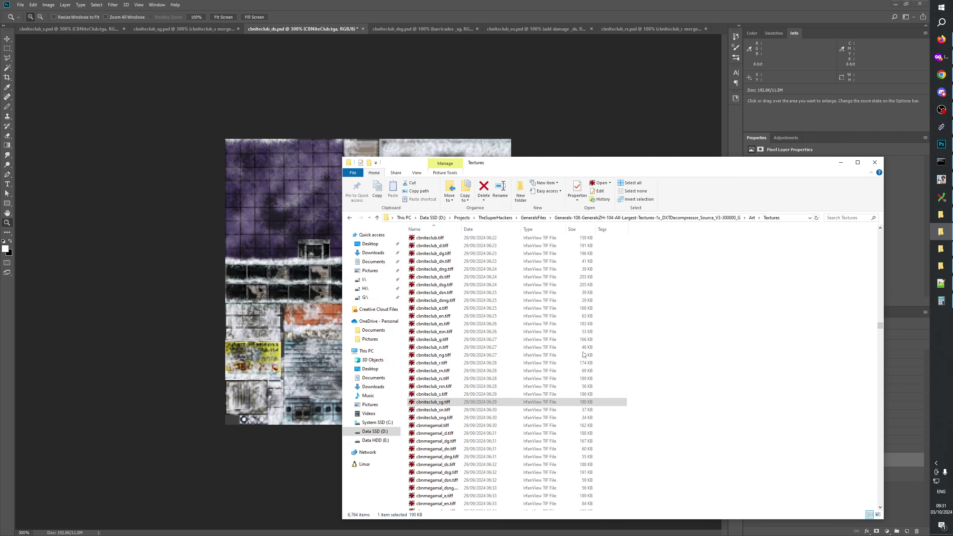
{"action": "left_click", "coordinate": [437, 247]}
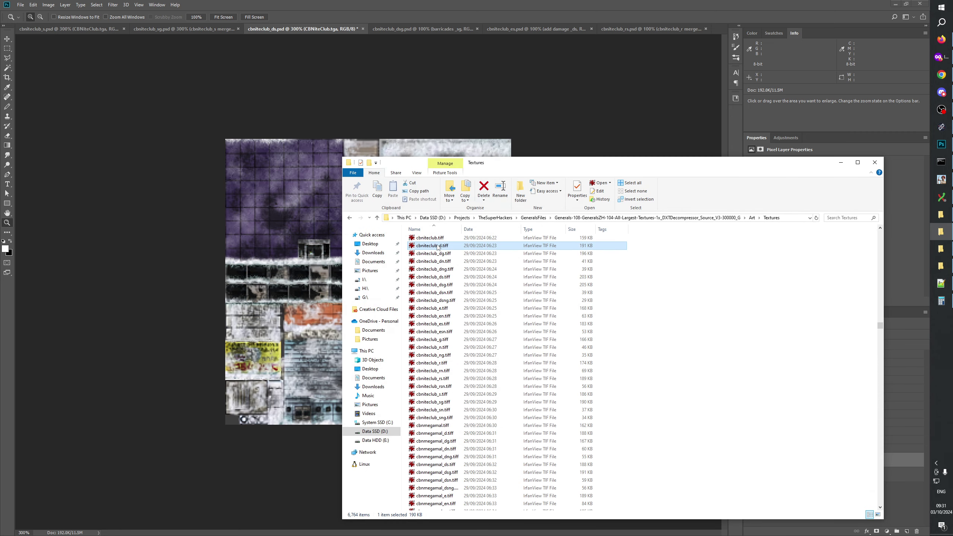
{"action": "left_click", "coordinate": [941, 214]}
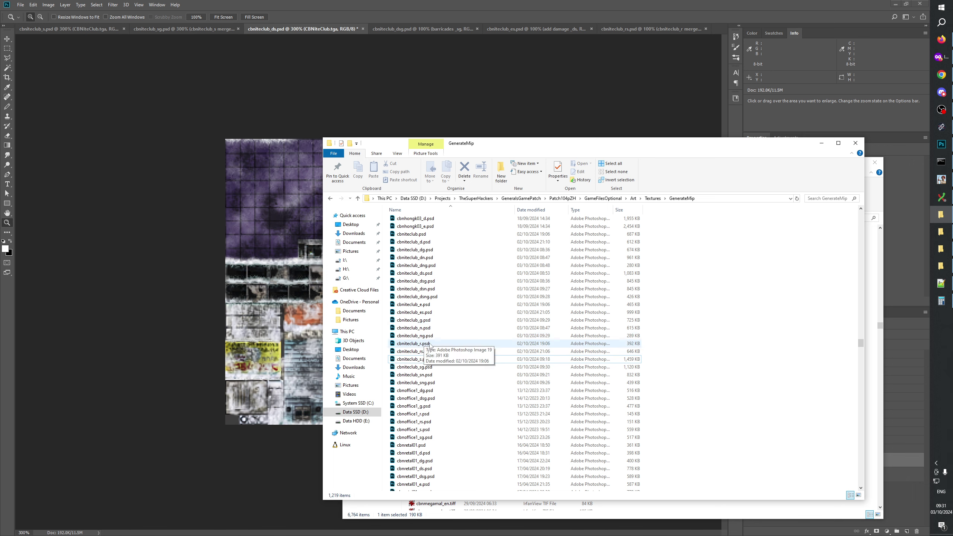
{"action": "left_click", "coordinate": [417, 242]}
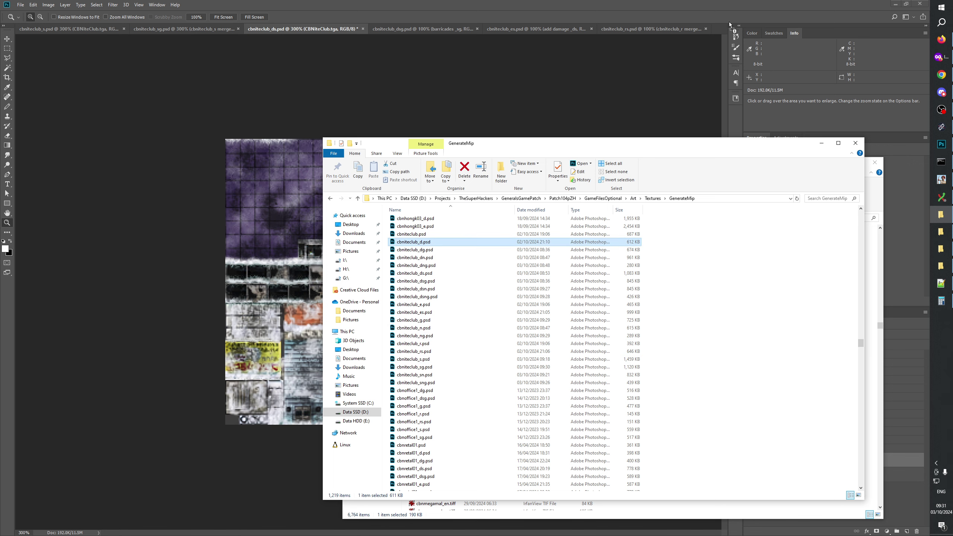
{"action": "left_click_drag", "start_coordinate": [729, 24], "coordinate": [729, 25]}
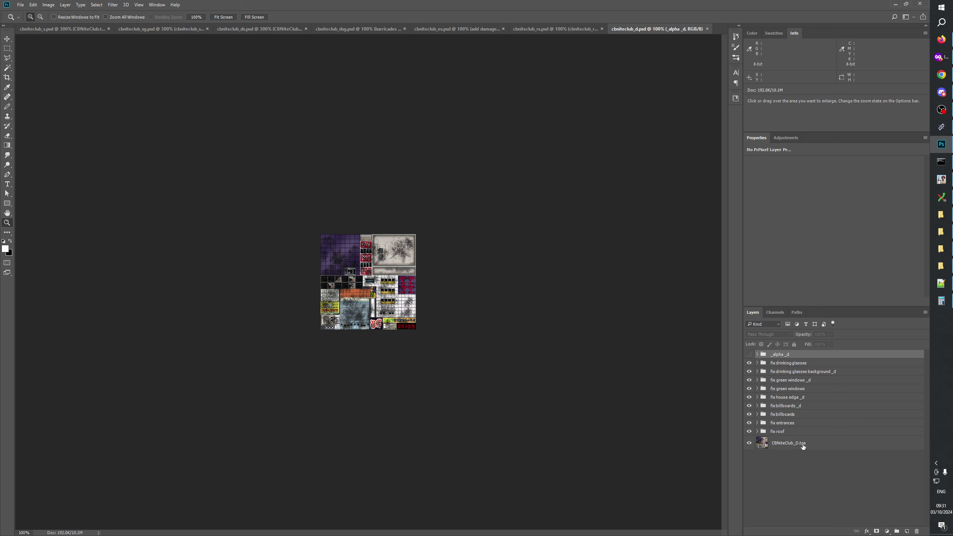
Copy the whole CBNiteClub_D.tga base layer from cbniteclub_d.psd and paste it above the CBNiteClub.tga layer in cbniteclub_ds.psd
{"action": "left_click", "coordinate": [788, 443]}
{"action": "key", "text": "ctrl+a"}
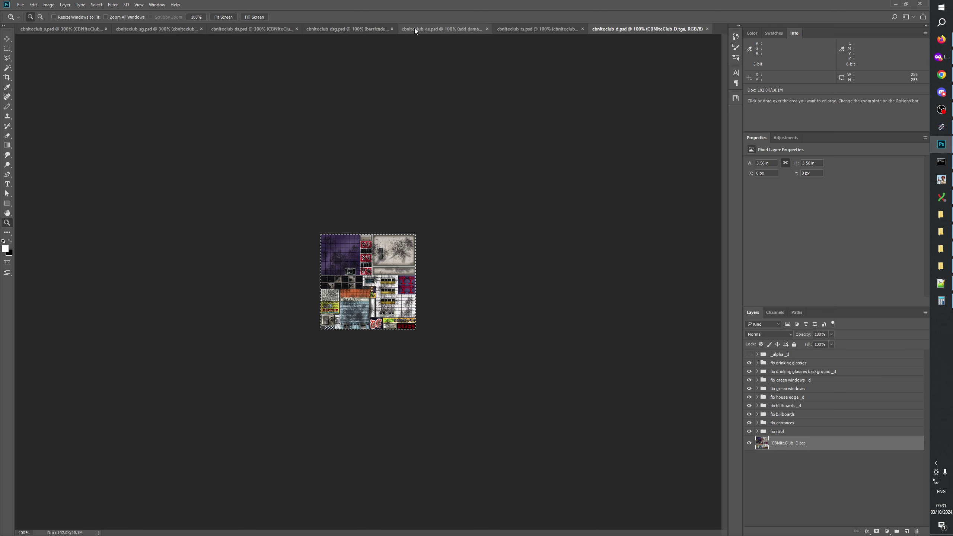
{"action": "left_click", "coordinate": [251, 28]}
{"action": "left_click", "coordinate": [792, 461]}
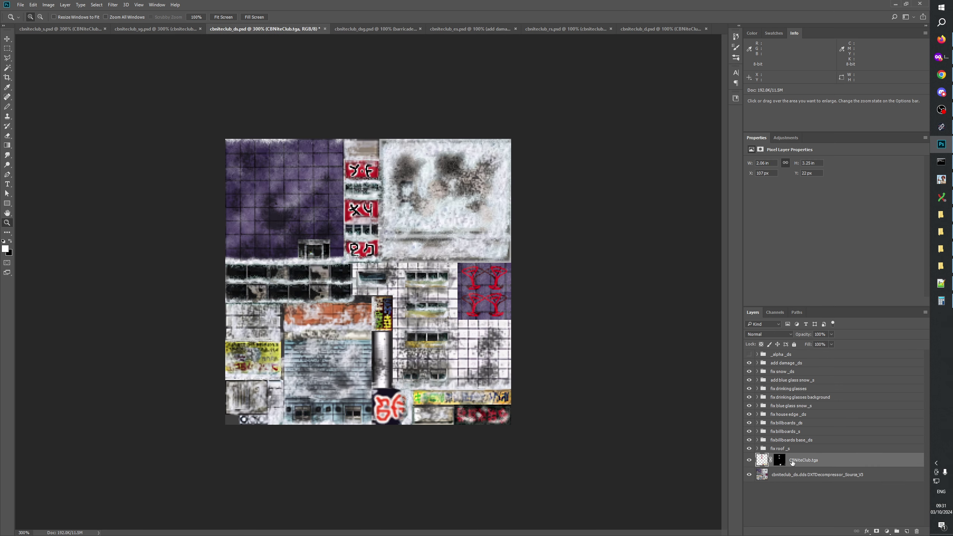
{"action": "left_click", "coordinate": [906, 531]}
{"action": "key", "text": "ctrl+v"}
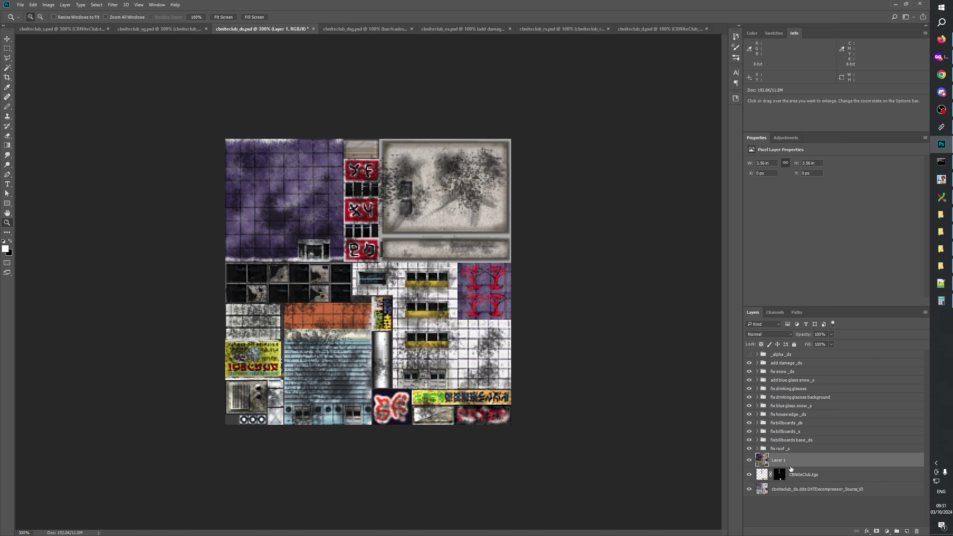
Crop the pasted layer with the CBNiteClub.tga layer's mask shape, apply that mask, and merge it down while preserving the underlying mask
{"action": "left_click", "coordinate": [765, 478], "text": "ctrl"}
{"action": "left_click", "coordinate": [876, 531]}
{"action": "right_click", "coordinate": [784, 461]}
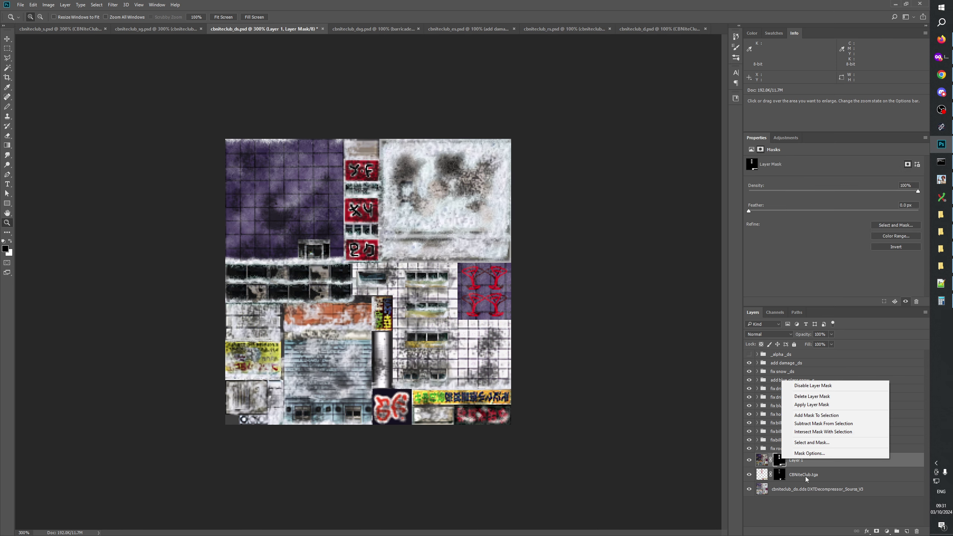
{"action": "left_click", "coordinate": [810, 403]}
{"action": "key", "text": "ctrl+e"}
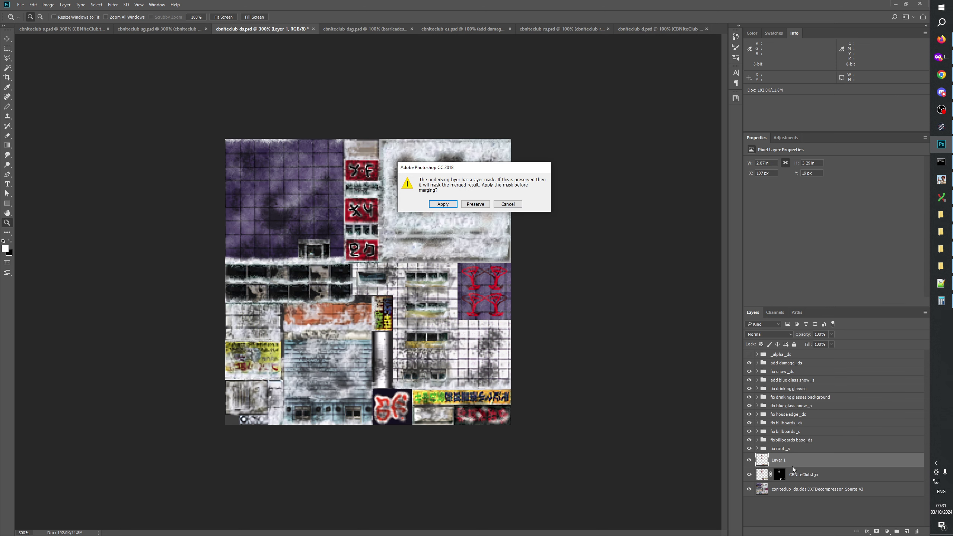
{"action": "left_click", "coordinate": [476, 204]}
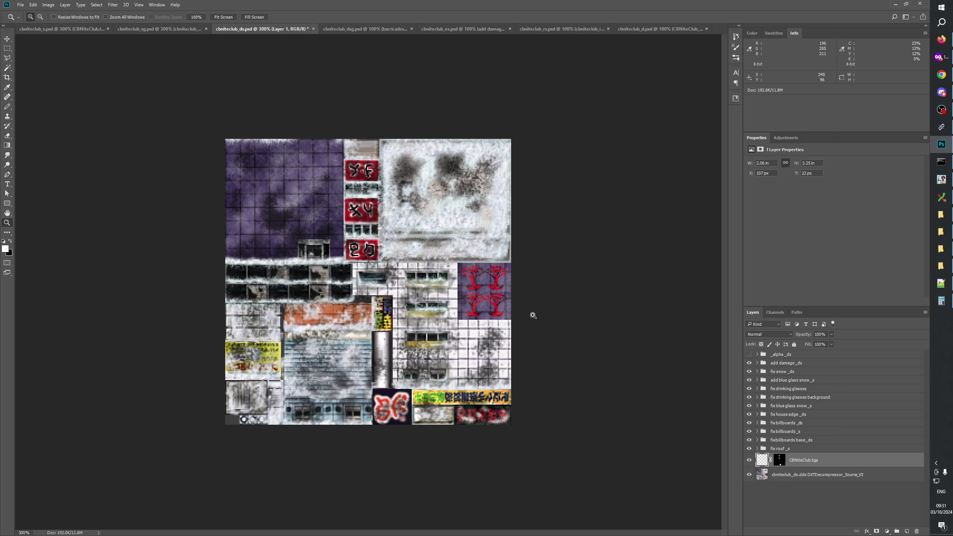
Compare the merged CBNiteClub.tga layer with the underlying snow texture by repeatedly toggling its visibility
{"action": "left_click", "coordinate": [749, 460]}
{"action": "left_click", "coordinate": [749, 462]}
{"action": "left_click", "coordinate": [749, 462]}
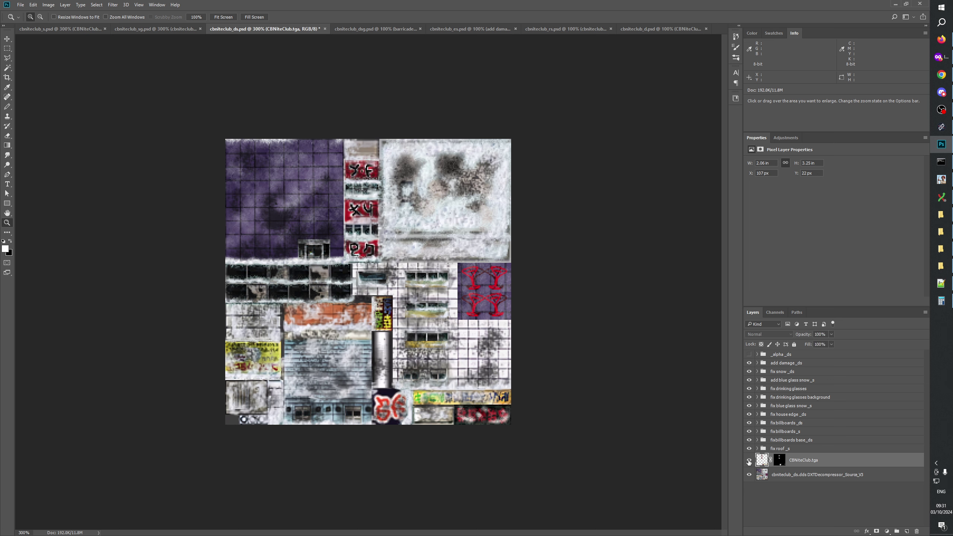
{"action": "left_click", "coordinate": [749, 462]}
{"action": "left_click", "coordinate": [749, 462]}
{"action": "left_click", "coordinate": [749, 461]}
{"action": "left_click", "coordinate": [749, 462]}
{"action": "left_click", "coordinate": [749, 461]}
{"action": "left_click", "coordinate": [749, 461]}
{"action": "left_click", "coordinate": [749, 461]}
{"action": "left_click", "coordinate": [749, 461]}
{"action": "left_click", "coordinate": [749, 461]}
{"action": "left_click", "coordinate": [749, 461]}
{"action": "left_click", "coordinate": [749, 461]}
{"action": "left_click", "coordinate": [749, 461]}
{"action": "left_click", "coordinate": [749, 461]}
{"action": "left_click", "coordinate": [749, 461]}
{"action": "left_click", "coordinate": [793, 489]}
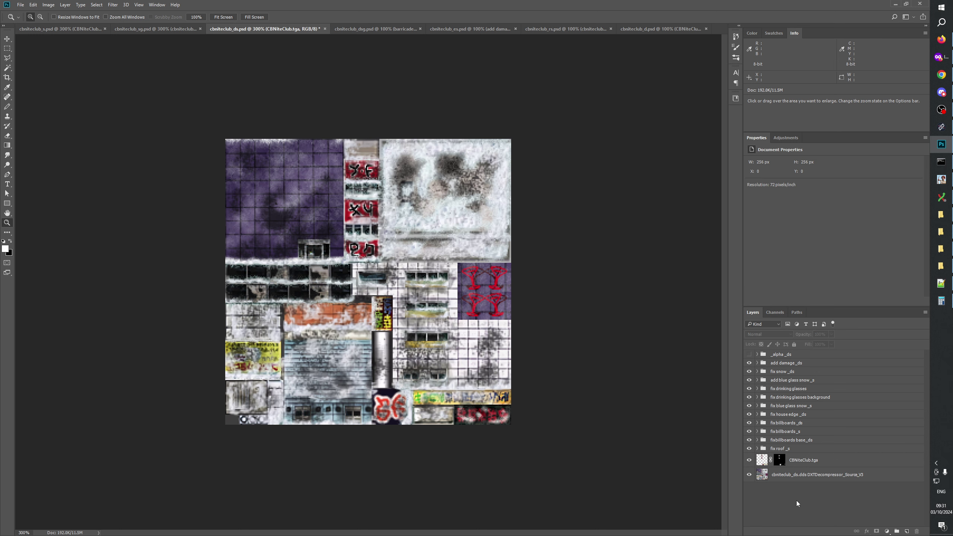
{"action": "left_click", "coordinate": [783, 460]}
{"action": "right_click", "coordinate": [784, 462]}
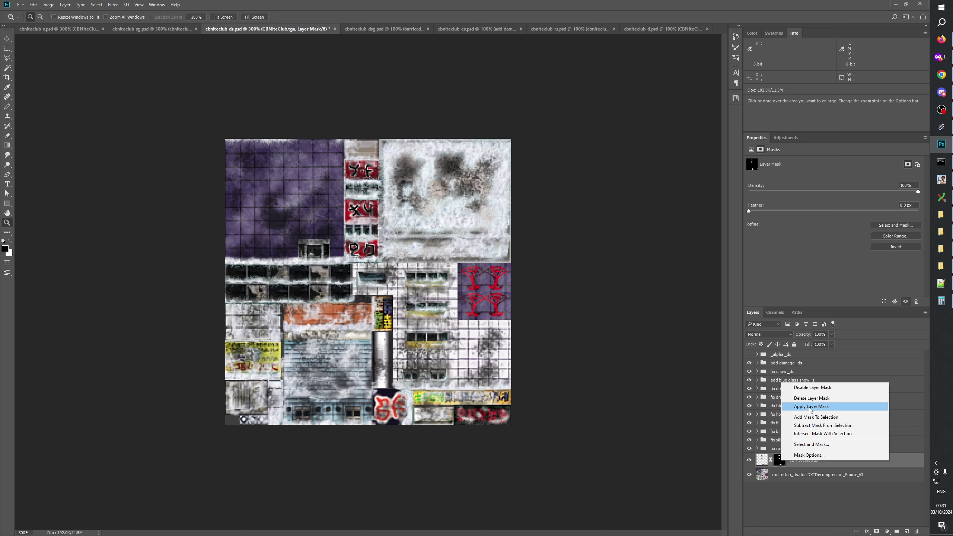
{"action": "left_click", "coordinate": [794, 487]}
{"action": "left_click", "coordinate": [799, 499]}
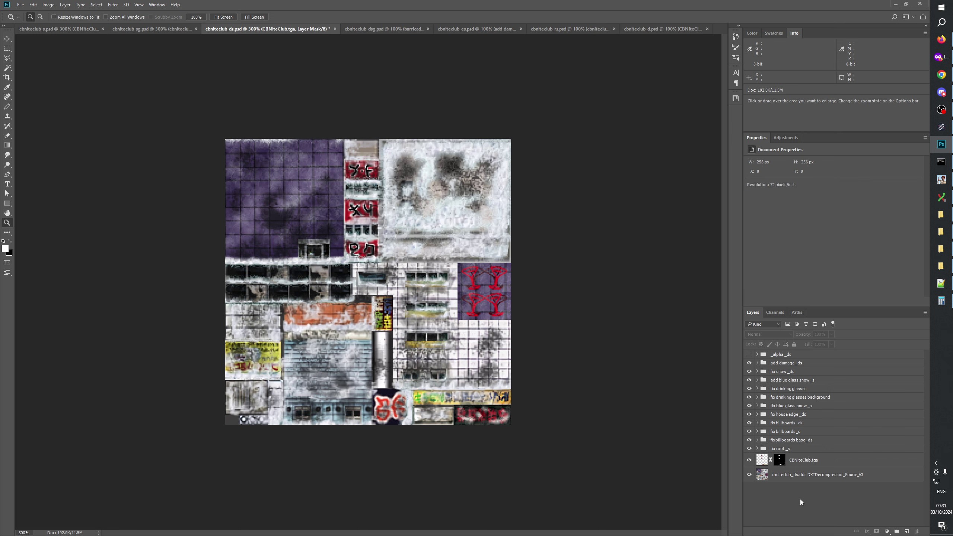
Rename the masked CBNiteClub.tga layer in cbniteclub_ds.psd to CBNiteClub_D.tga
{"action": "double_click", "coordinate": [811, 459]}
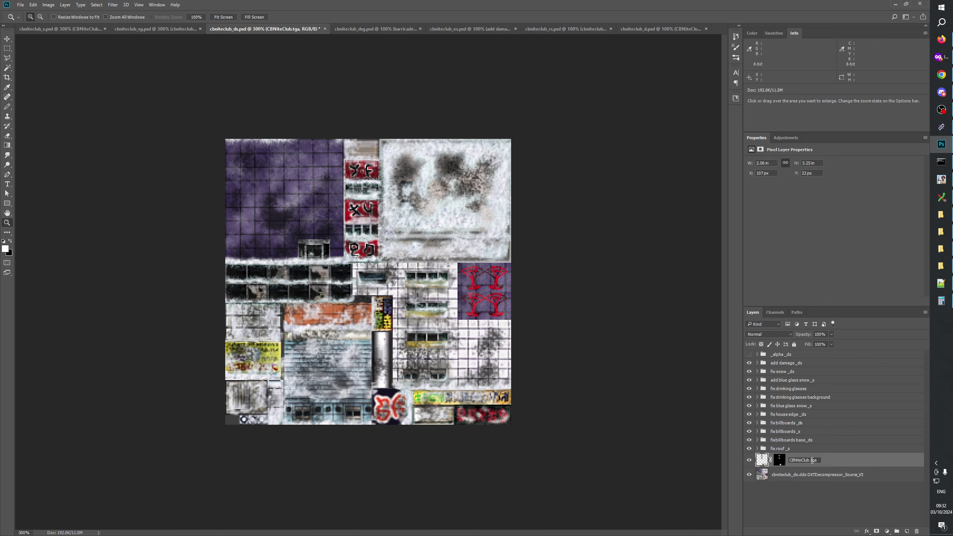
{"action": "type", "text": "_D"}
{"action": "key", "text": "Return"}
{"action": "left_click", "coordinate": [815, 505]}
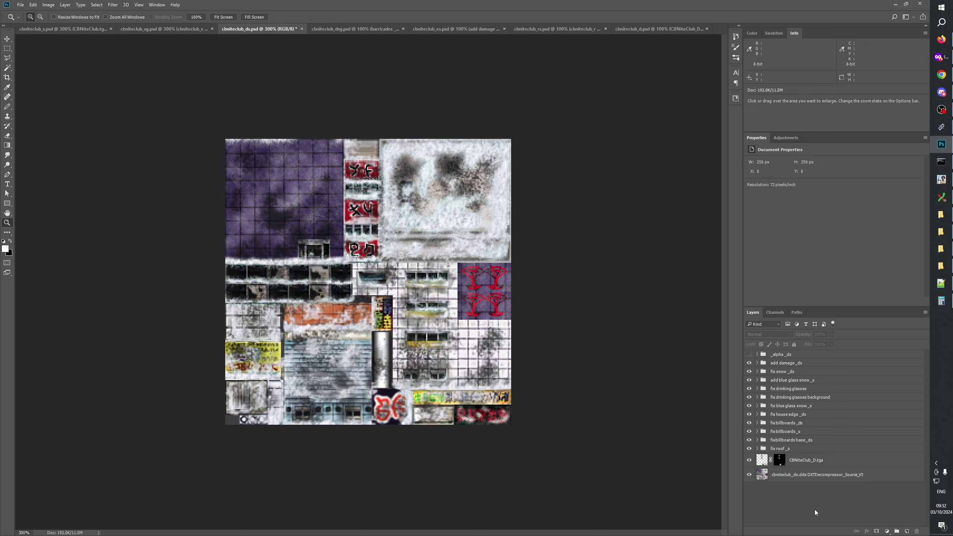
Copy the full merged image of cbniteclub_ds.psd and paste it above the cbniteclub_ds merged layer in cbniteclub_dsg.psd
{"action": "key", "text": "ctrl+a"}
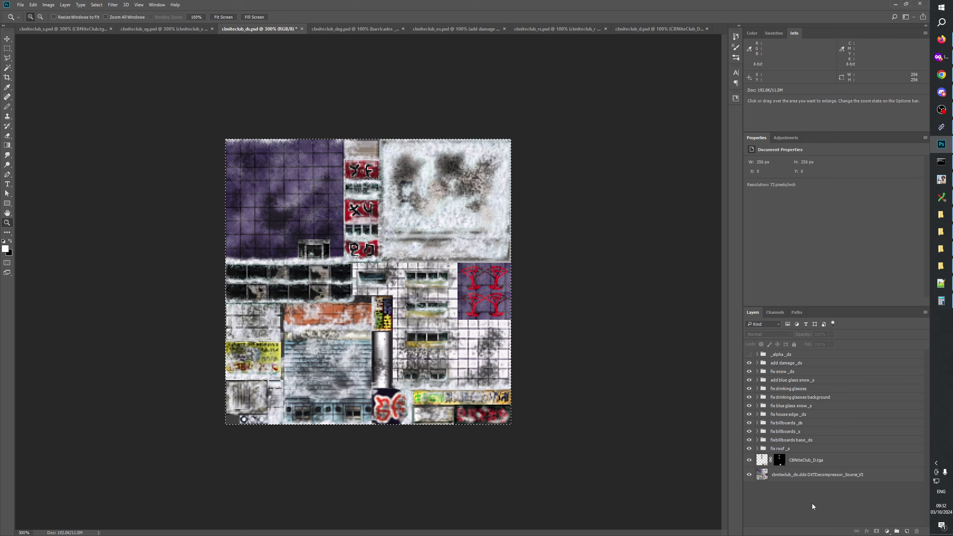
{"action": "left_click", "coordinate": [345, 31]}
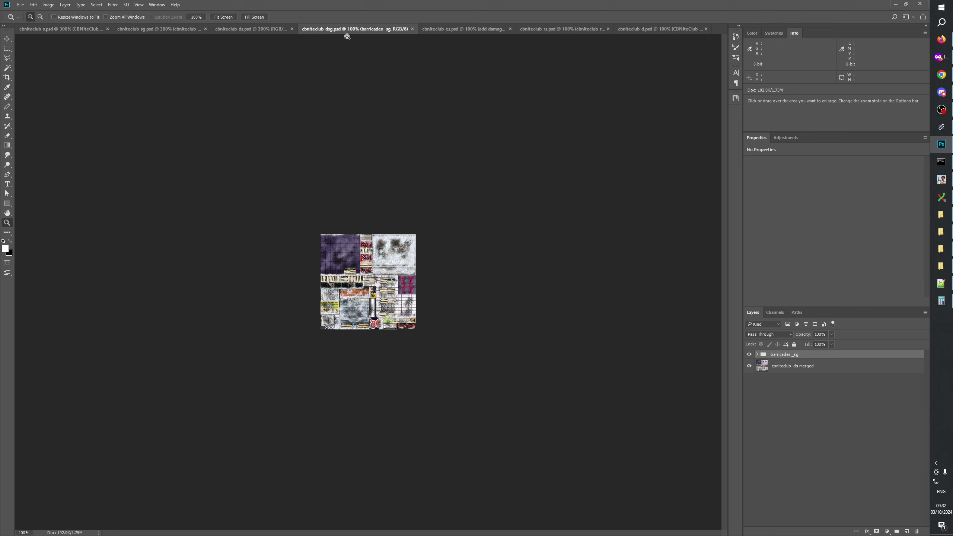
{"action": "left_click", "coordinate": [798, 365]}
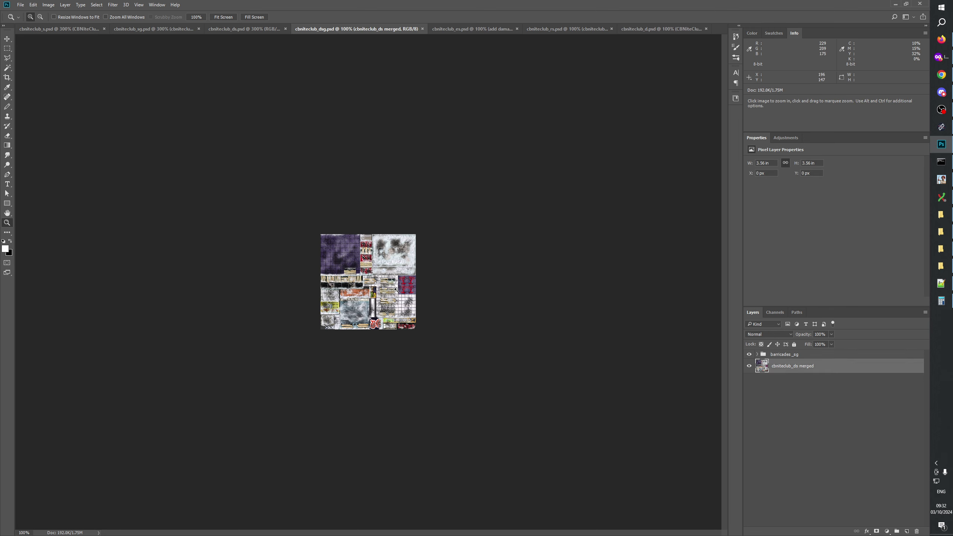
{"action": "left_click", "coordinate": [582, 363]}
{"action": "key", "text": "ctrl+j"}
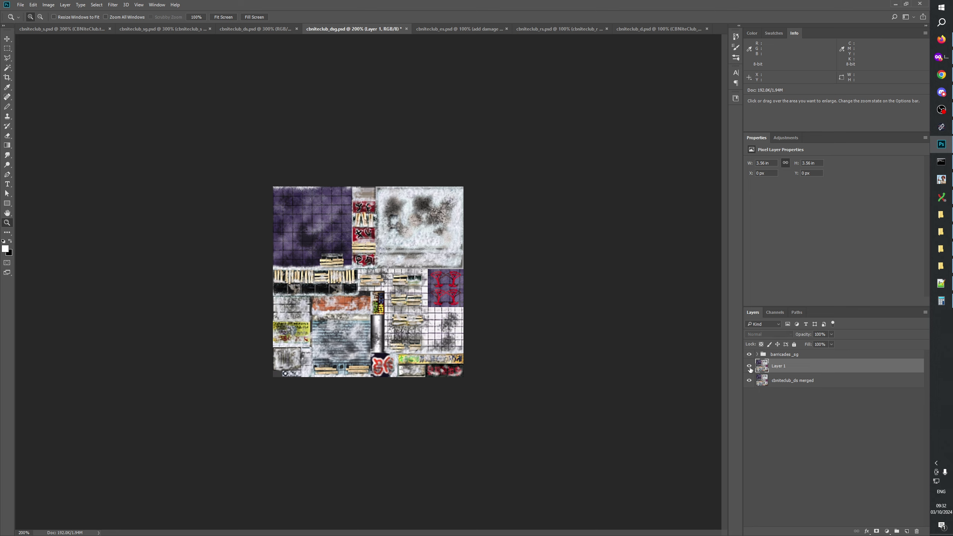
Merge the pasted layer down into cbniteclub_ds merged and save both cbniteclub_dsg.psd and cbniteclub_ds.psd
{"action": "key", "text": "ctrl+e"}
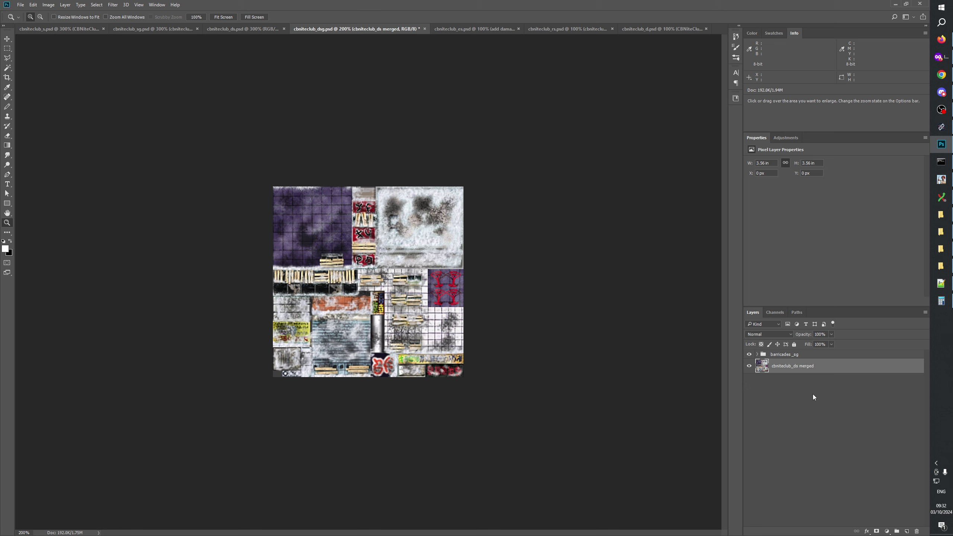
{"action": "left_click", "coordinate": [252, 28]}
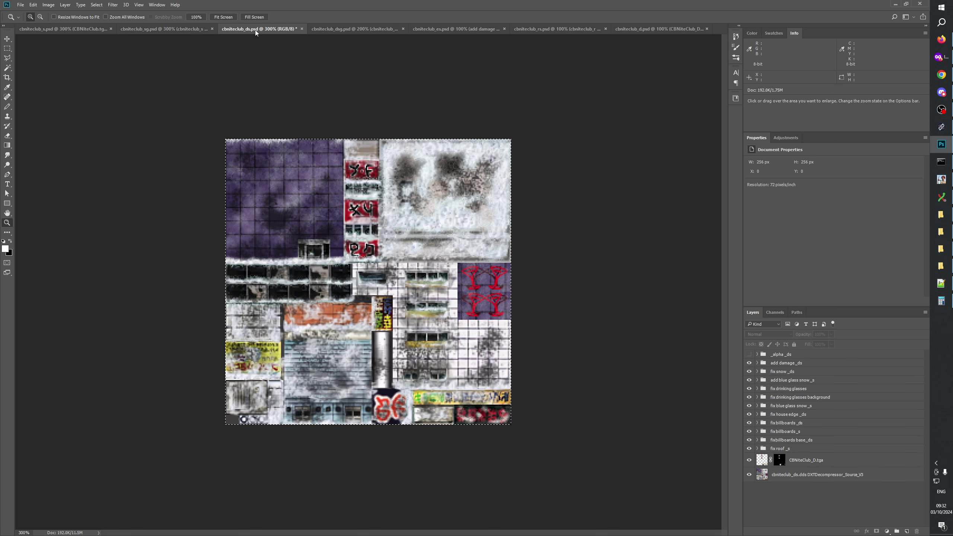
{"action": "left_click", "coordinate": [363, 30]}
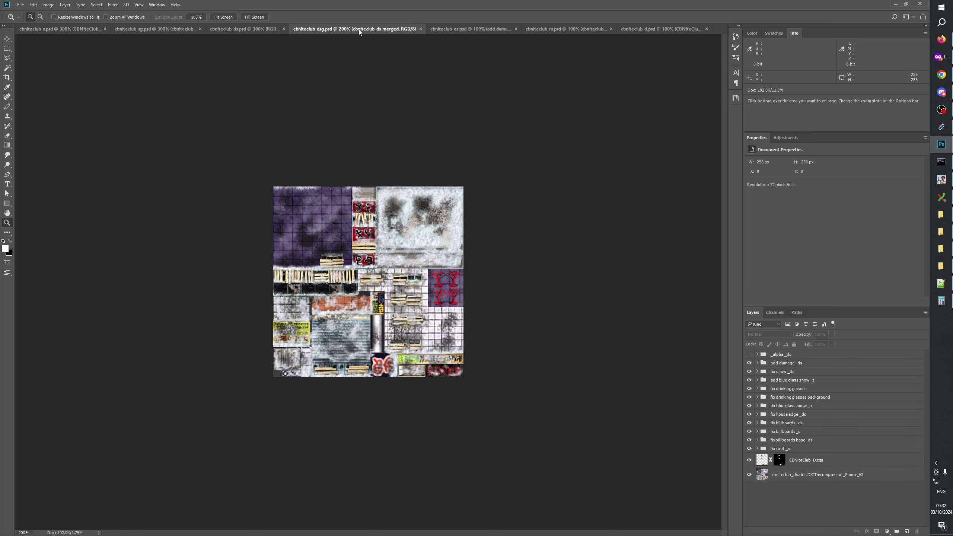
Duplicate the masked CBNiteClub_D.tga layer from cbniteclub_ds.psd into cbniteclub_es.psd
{"action": "left_click", "coordinate": [481, 28]}
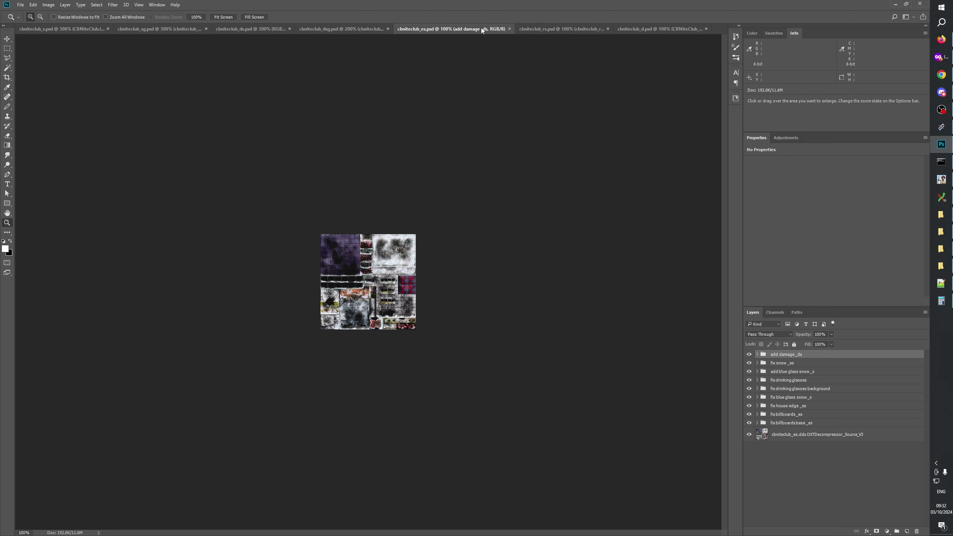
{"action": "left_click", "coordinate": [256, 30]}
{"action": "right_click", "coordinate": [816, 459]}
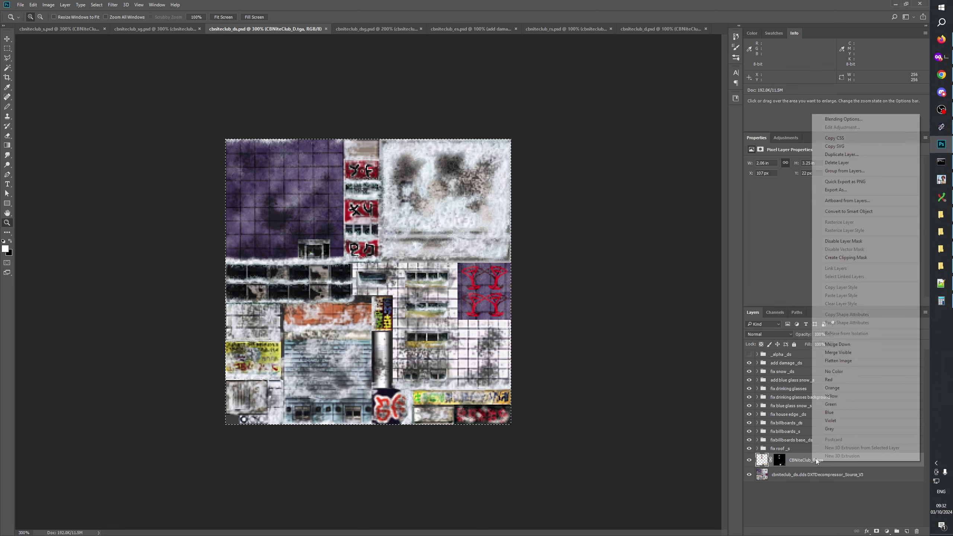
{"action": "left_click", "coordinate": [840, 154]}
{"action": "left_click", "coordinate": [460, 191]}
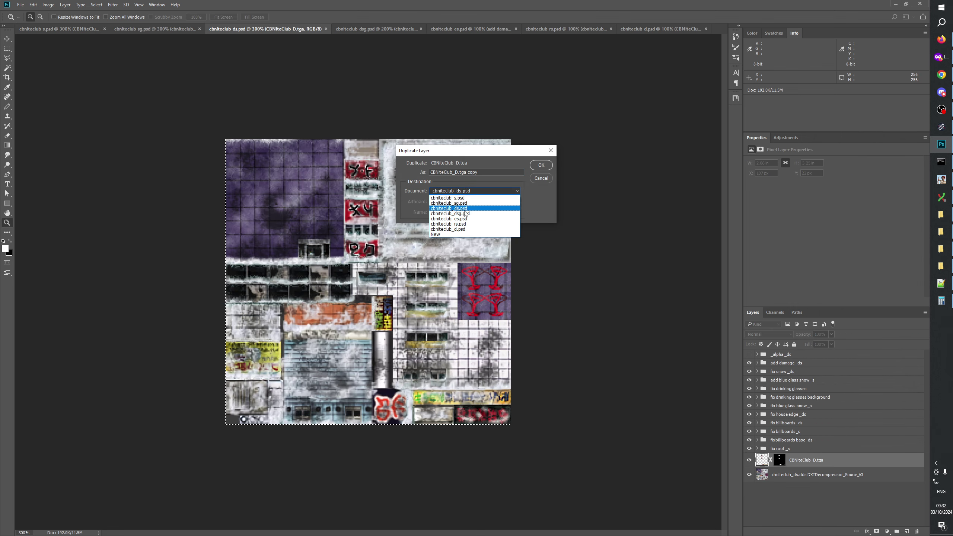
{"action": "left_click", "coordinate": [464, 218]}
{"action": "key", "text": "Return"}
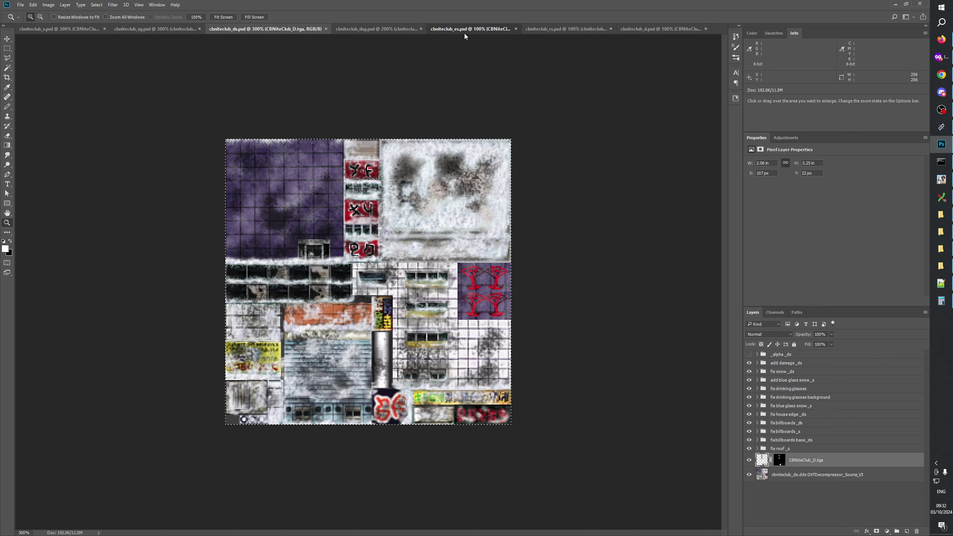
In cbniteclub_es.psd, move the duplicated layer directly above the DXTDecompressor base layer and rename it CBNiteClub_E.tga
{"action": "left_click", "coordinate": [464, 30]}
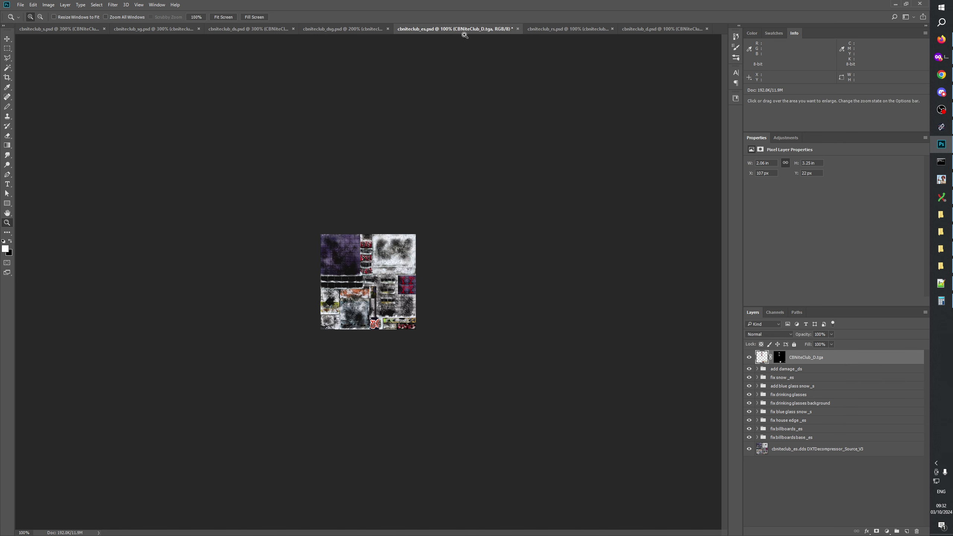
{"action": "left_click", "coordinate": [371, 287]}
{"action": "left_click", "coordinate": [371, 287]}
{"action": "left_click_drag", "start_coordinate": [805, 358], "coordinate": [809, 444]}
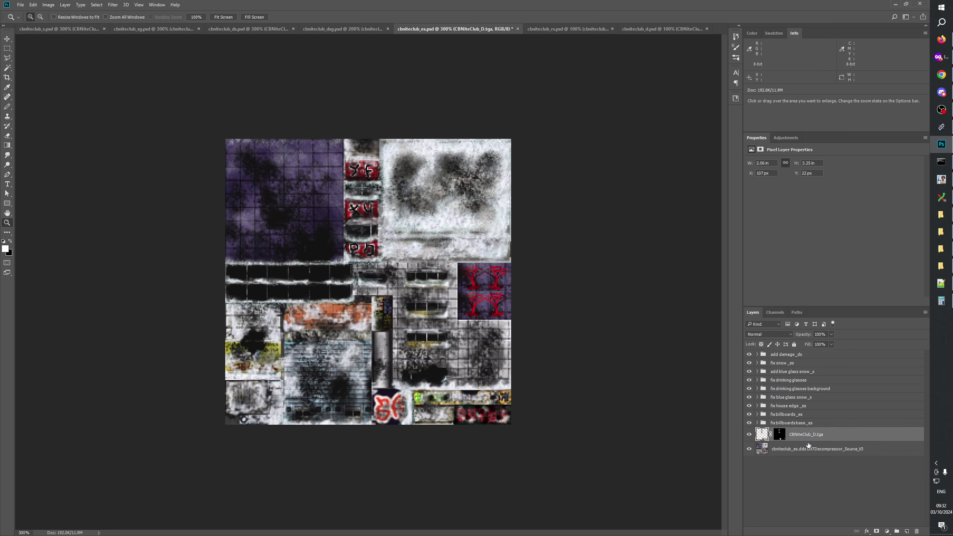
{"action": "double_click", "coordinate": [806, 436]}
{"action": "type", "text": "E"}
{"action": "key", "text": "Return"}
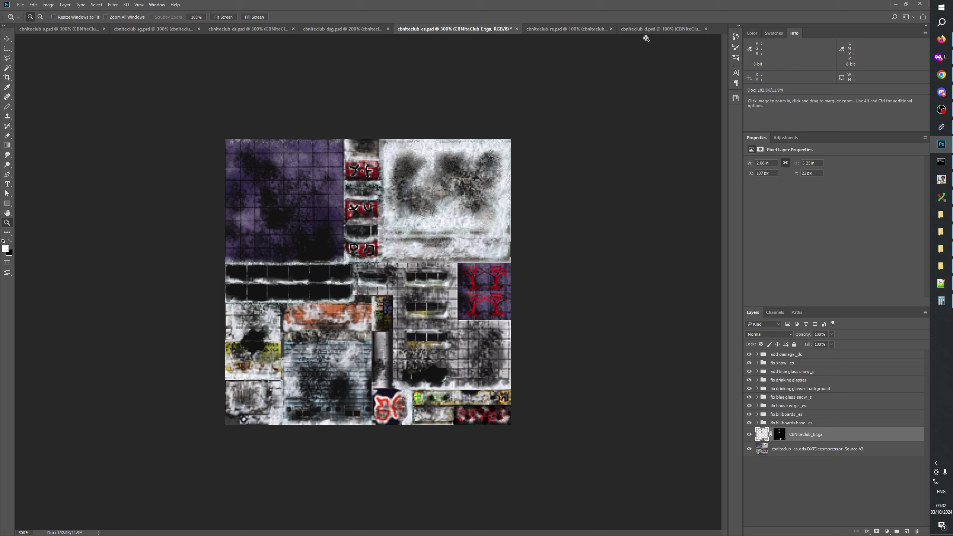
Open cbniteclub_e.psd and paste its CBNiteClub_E.tga base image above the masked CBNiteClub_E.tga layer in cbniteclub_es.psd
{"action": "left_click", "coordinate": [940, 215]}
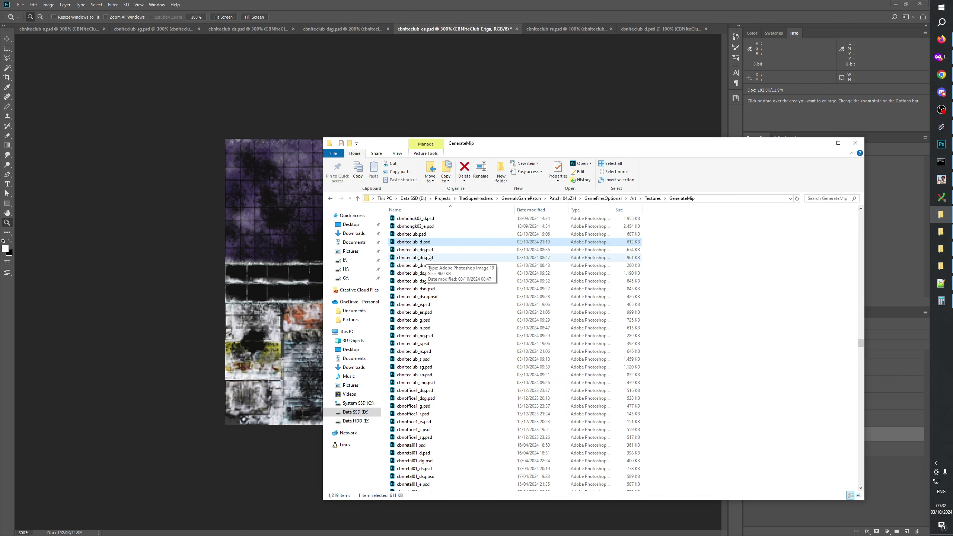
{"action": "left_click_drag", "start_coordinate": [420, 305], "coordinate": [716, 33]}
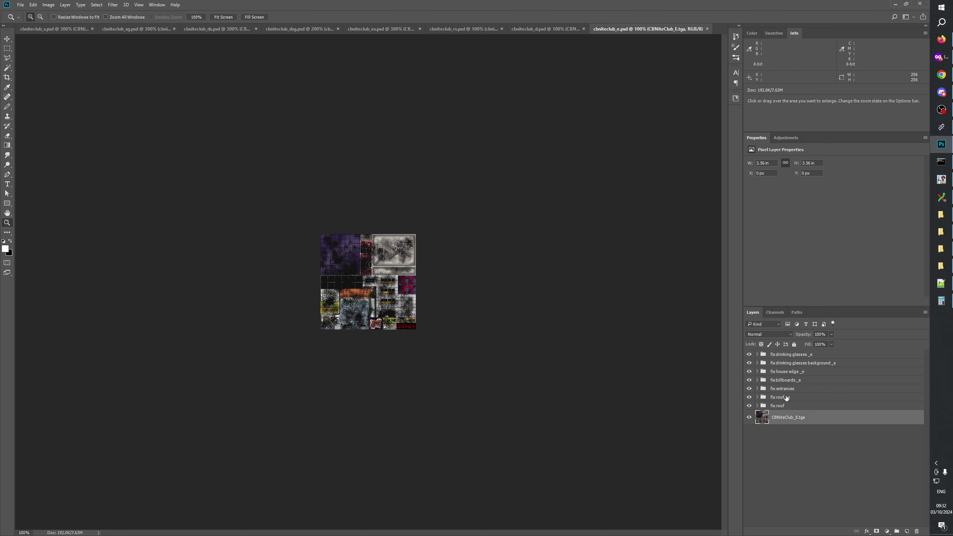
{"action": "left_click", "coordinate": [397, 30]}
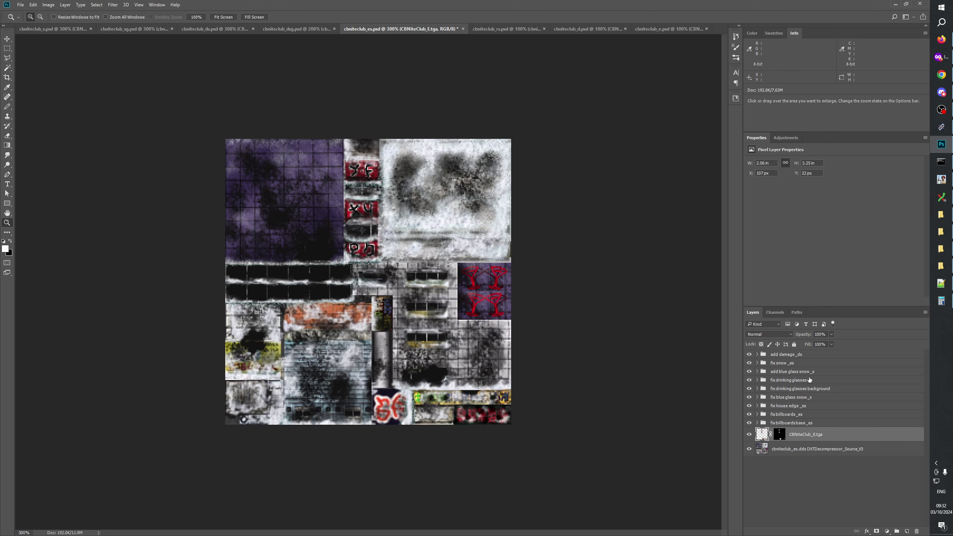
{"action": "key", "text": "ctrl+v"}
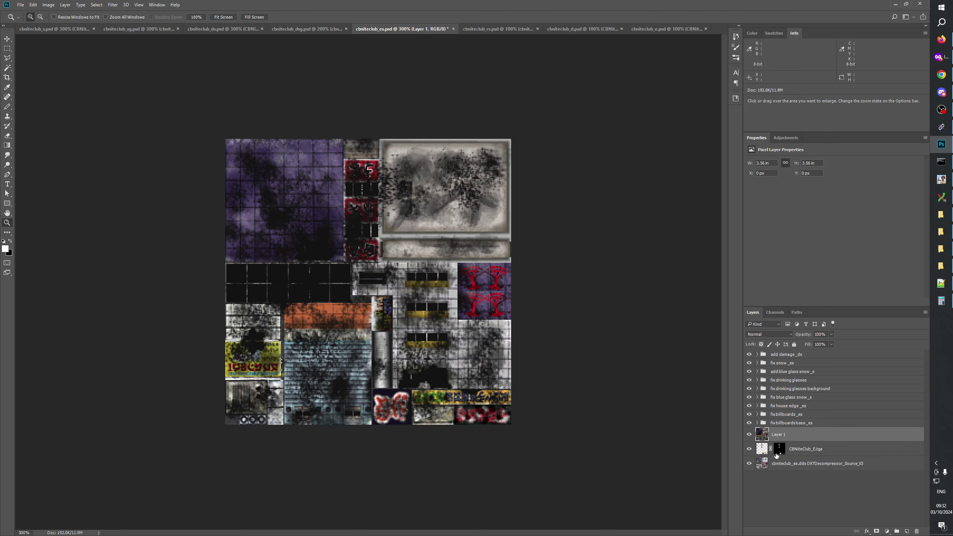
Copy the layer mask onto the pasted layer, apply it, and merge down into CBNiteClub_E.tga while preserving the lower layer's mask
{"action": "left_click_drag", "start_coordinate": [779, 448], "coordinate": [792, 429]}
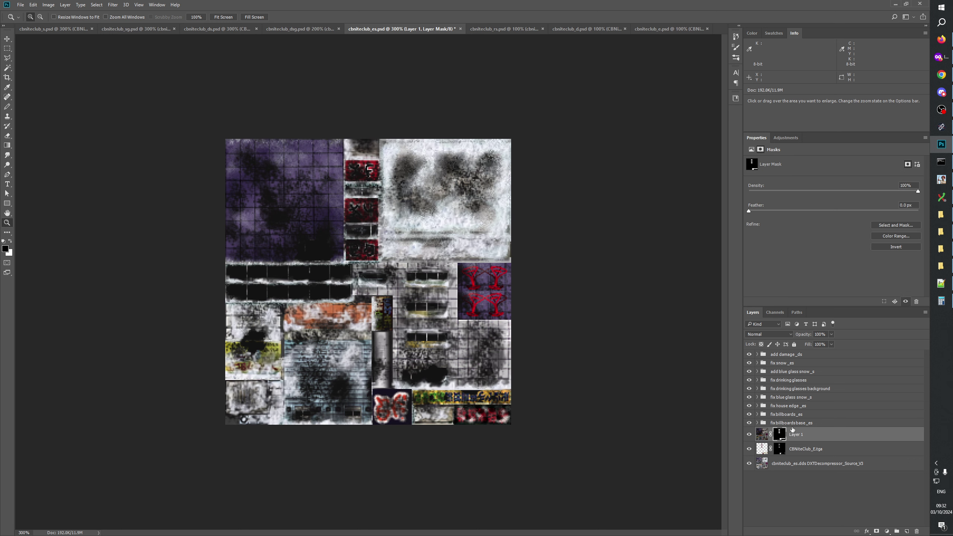
{"action": "right_click", "coordinate": [806, 438]}
{"action": "key", "text": "Escape"}
{"action": "right_click", "coordinate": [780, 434]}
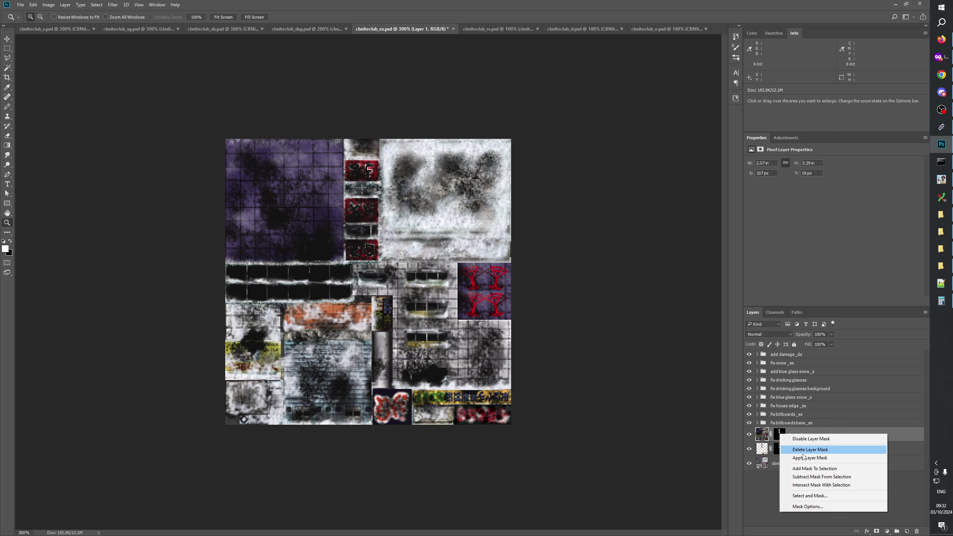
{"action": "left_click", "coordinate": [809, 457]}
{"action": "key", "text": "ctrl+e"}
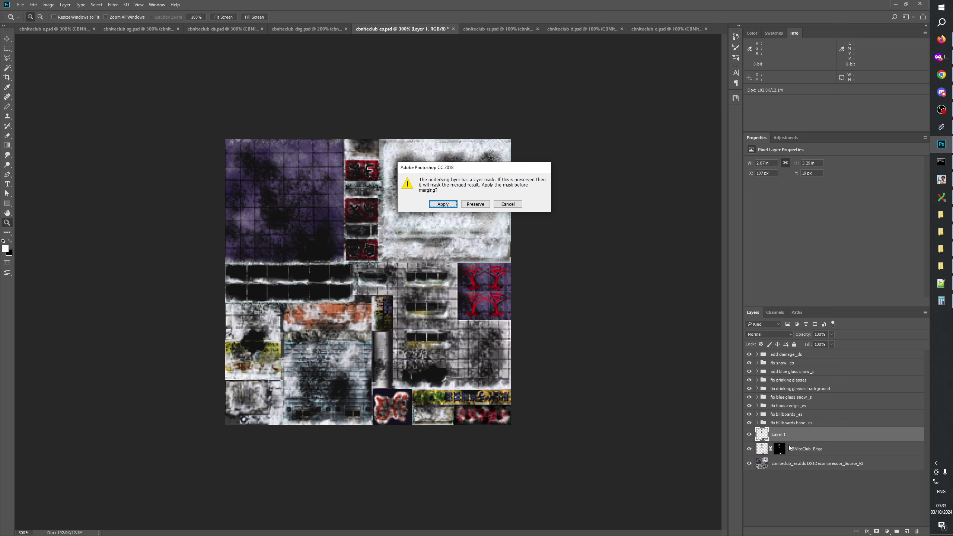
{"action": "left_click", "coordinate": [484, 205]}
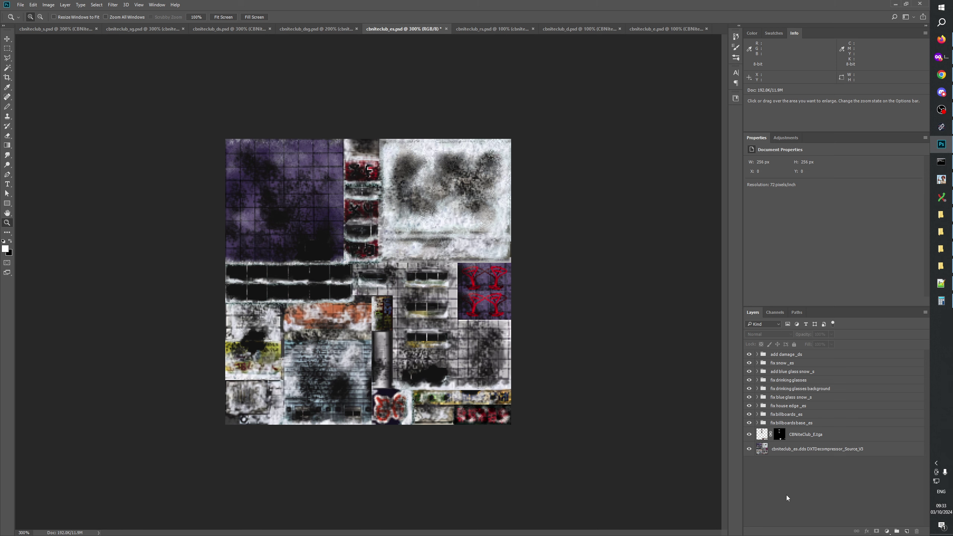
Copy the full merged image of cbniteclub_es.psd and paste it above the cbniteclub_es merged layer in cbniteclub_rs.psd
{"action": "key", "text": "ctrl+a"}
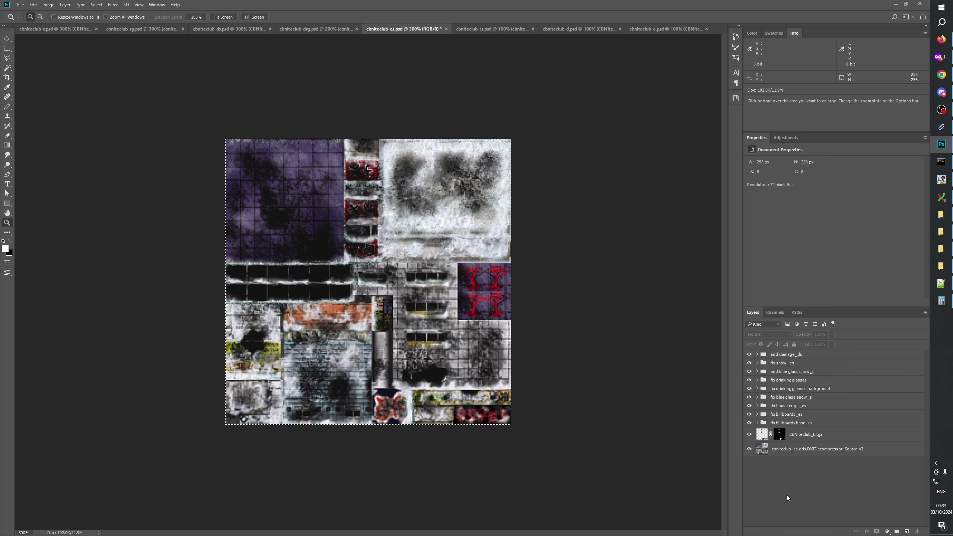
{"action": "left_click", "coordinate": [495, 30]}
{"action": "left_click", "coordinate": [807, 388]}
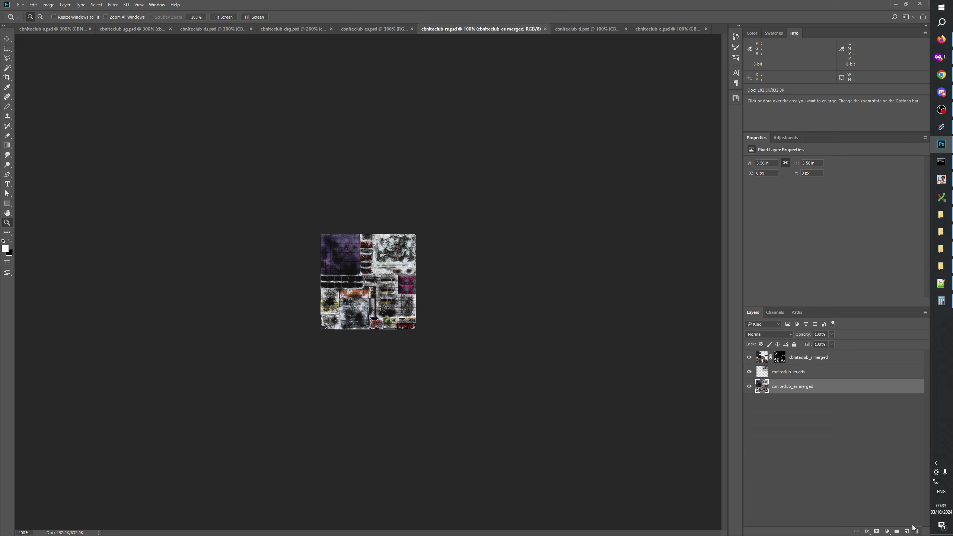
{"action": "key", "text": "ctrl+v"}
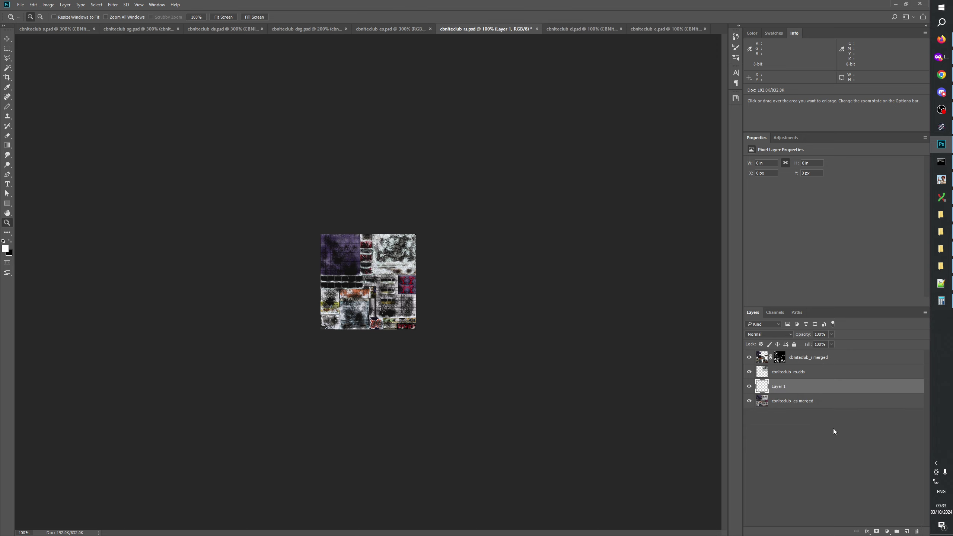
{"action": "key", "text": "ctrl+plus"}
{"action": "key", "text": "ctrl+plus"}
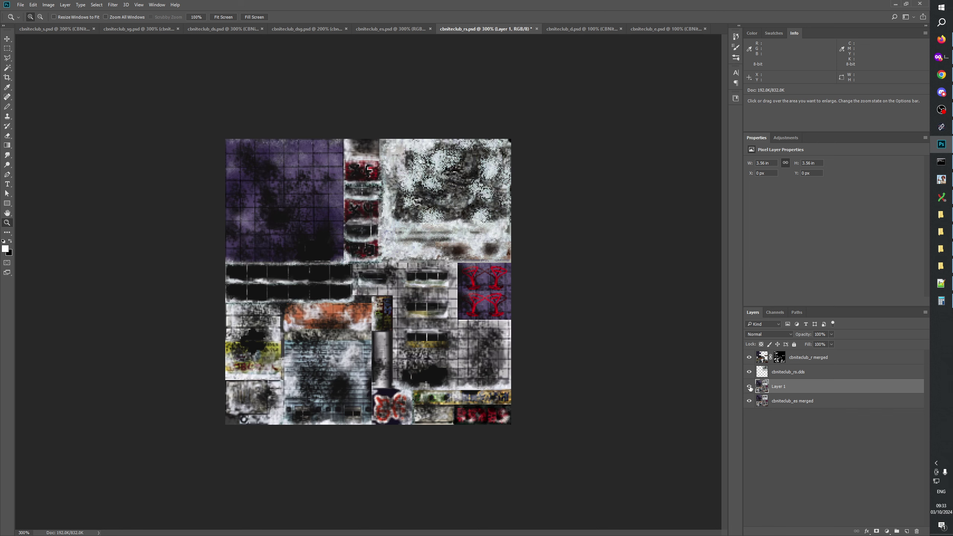
Compare the pasted layer by toggling its visibility, merge it down into cbniteclub_es merged, and save cbniteclub_rs.psd and cbniteclub_es.psd
{"action": "left_click", "coordinate": [748, 386]}
{"action": "left_click", "coordinate": [749, 387]}
{"action": "left_click", "coordinate": [749, 386]}
{"action": "key", "text": "ctrl+z"}
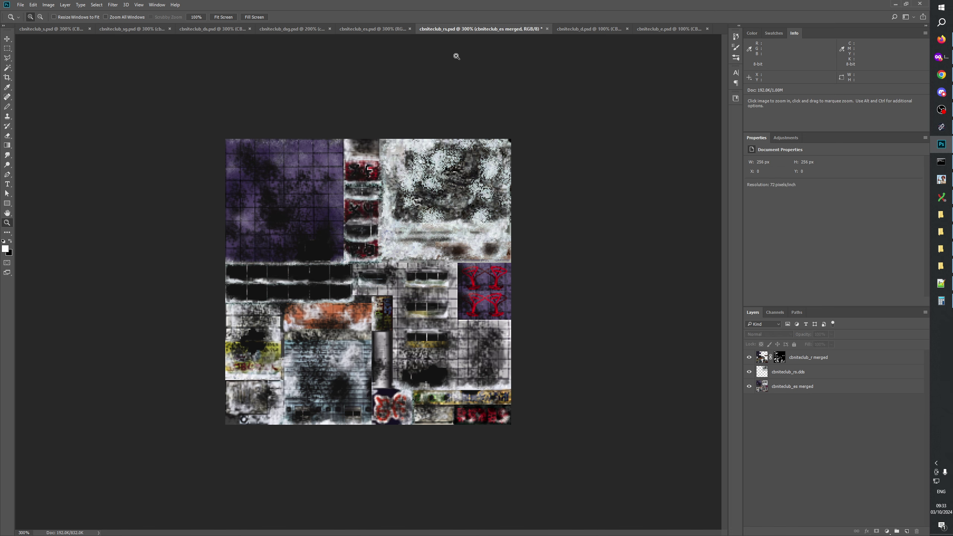
{"action": "left_click", "coordinate": [407, 31]}
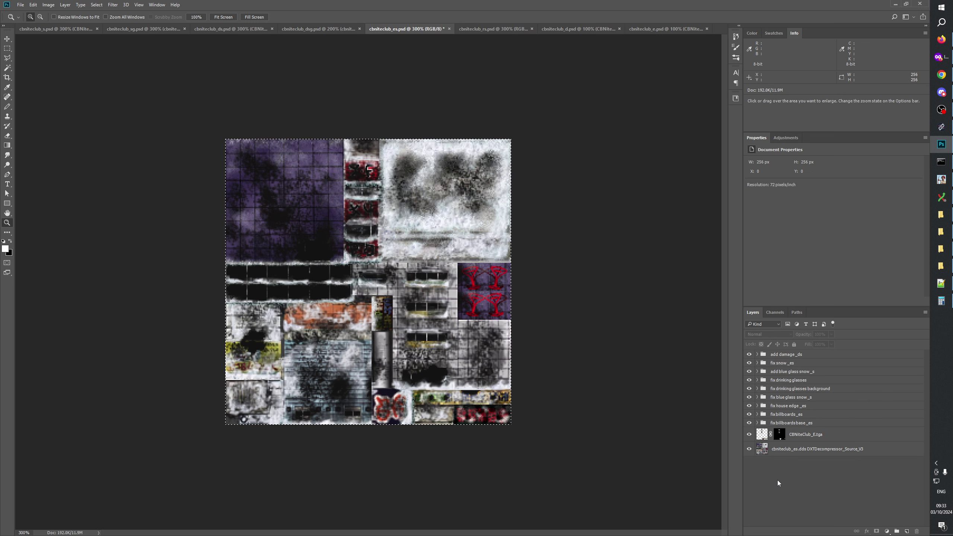
Paste the merged image of cbniteclub_ds.psd above the cbniteclub_ds merged layer in cbniteclub_dsg.psd and merge it down
{"action": "left_click", "coordinate": [310, 30]}
{"action": "left_click", "coordinate": [814, 438]}
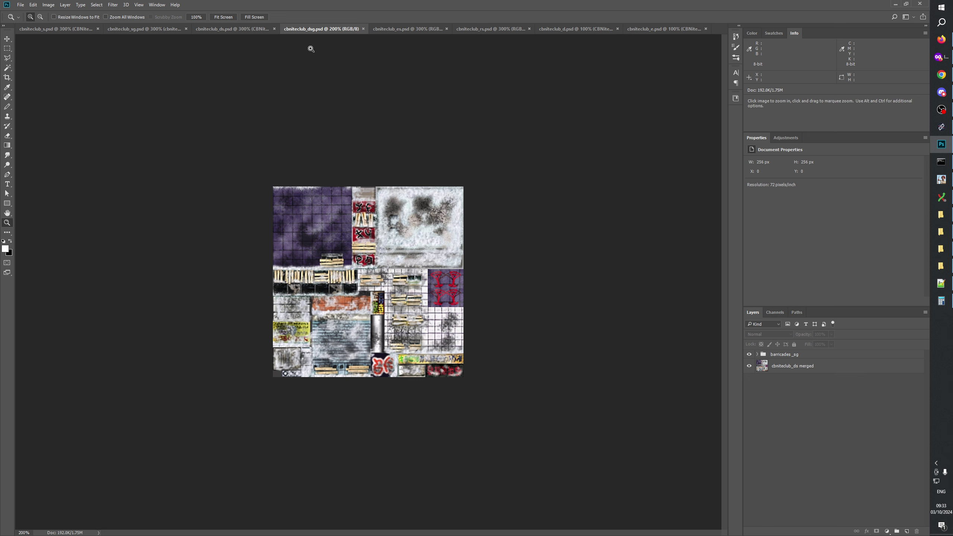
{"action": "left_click", "coordinate": [413, 301]}
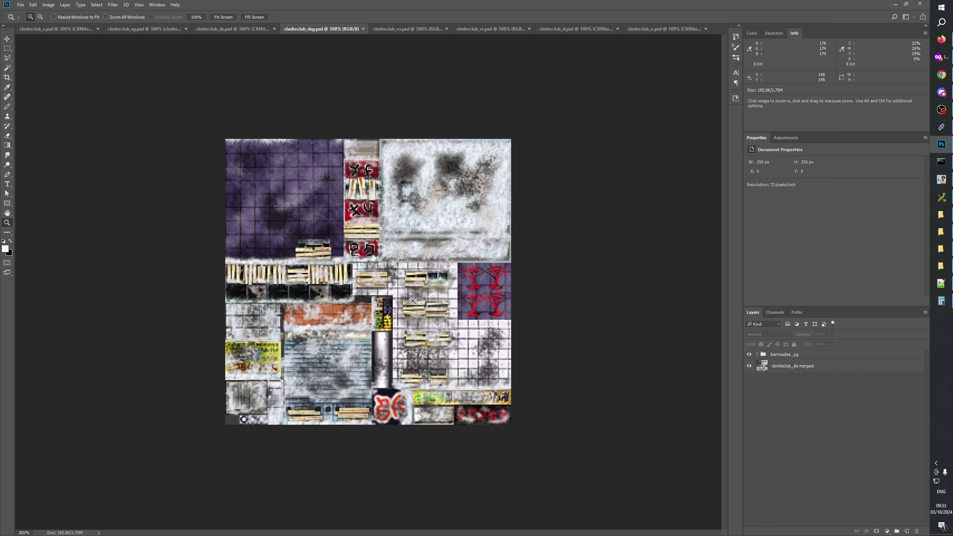
{"action": "left_click", "coordinate": [230, 29]}
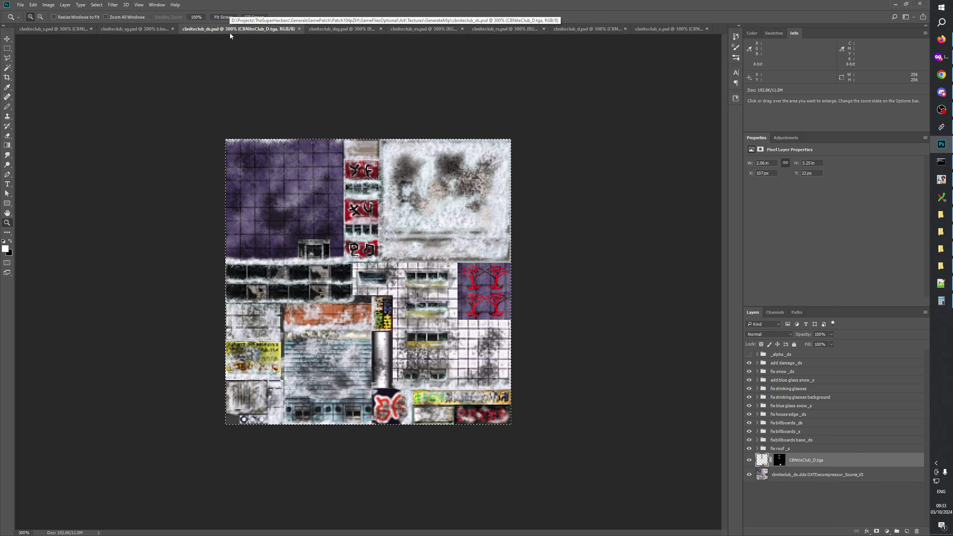
{"action": "left_click", "coordinate": [332, 29]}
{"action": "left_click", "coordinate": [791, 363]}
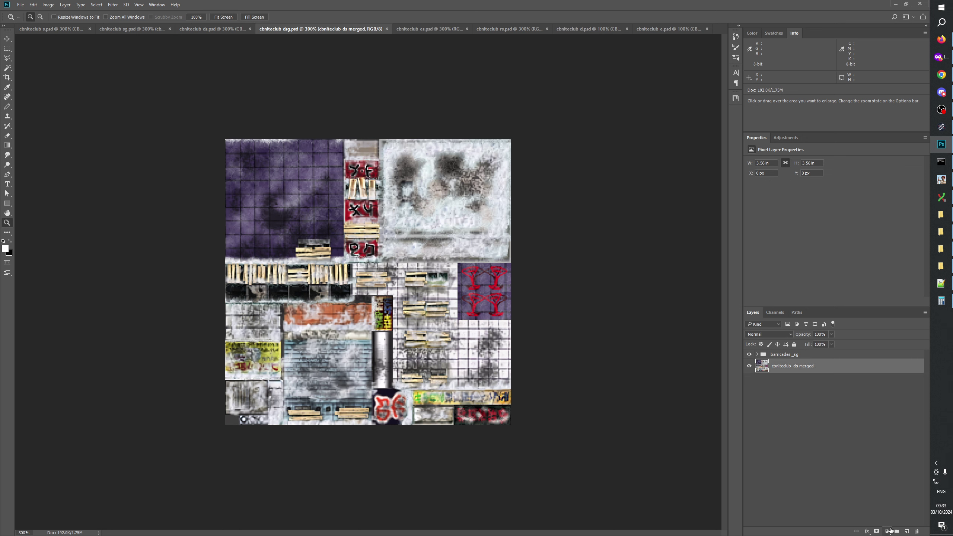
{"action": "key", "text": "ctrl+j"}
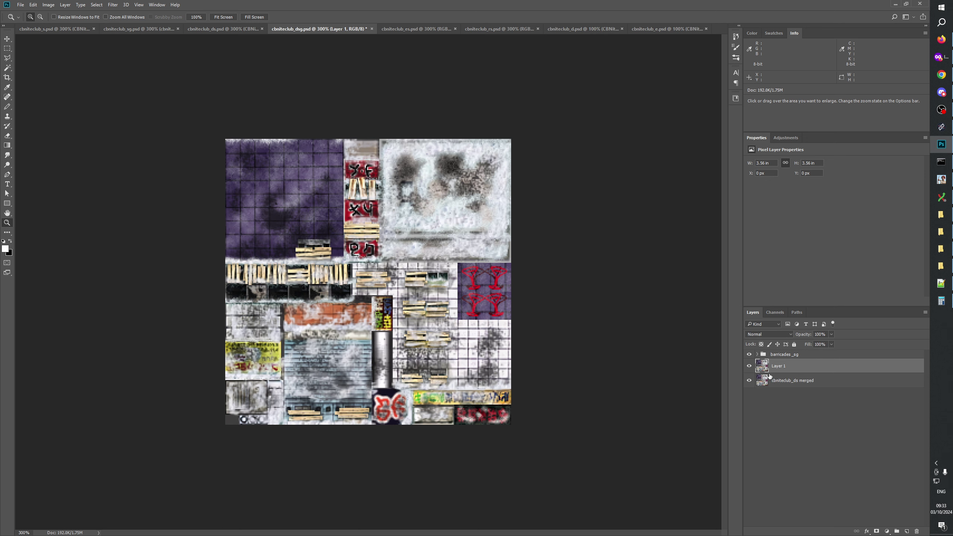
Check the contents of the add damage_ds and _alpha_ds groups in cbniteclub_ds.psd and save the file
{"action": "left_click", "coordinate": [200, 26]}
{"action": "left_click", "coordinate": [844, 499]}
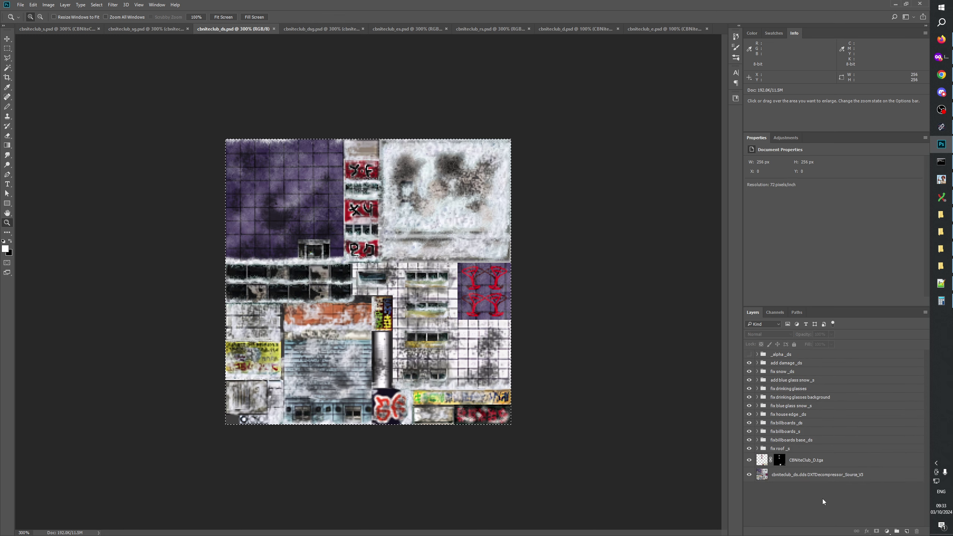
{"action": "left_click", "coordinate": [757, 362]}
{"action": "left_click", "coordinate": [757, 362]}
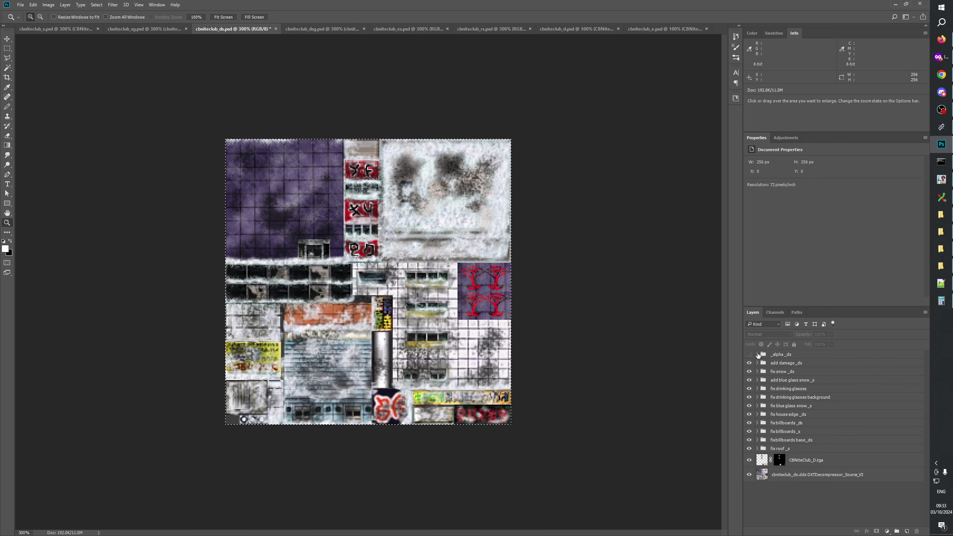
{"action": "left_click", "coordinate": [757, 354]}
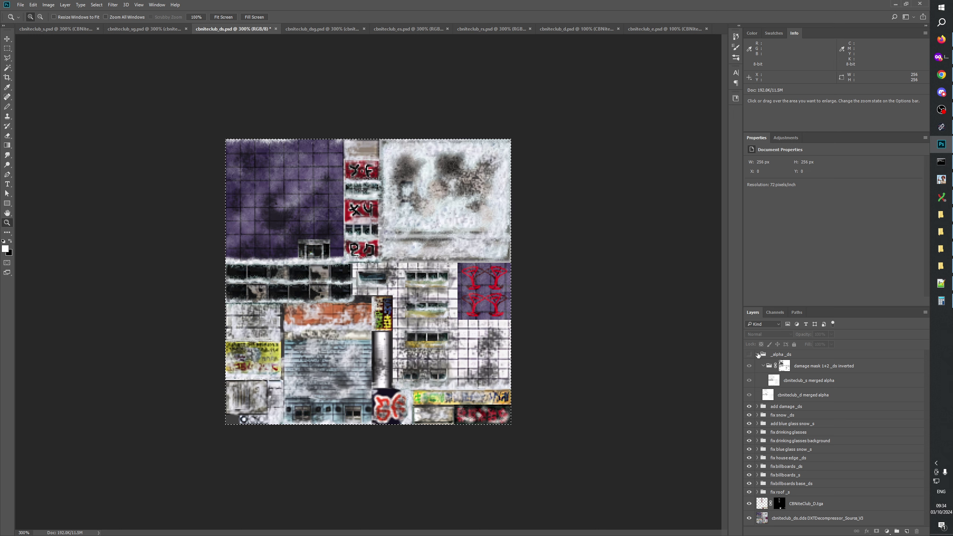
{"action": "left_click", "coordinate": [756, 354]}
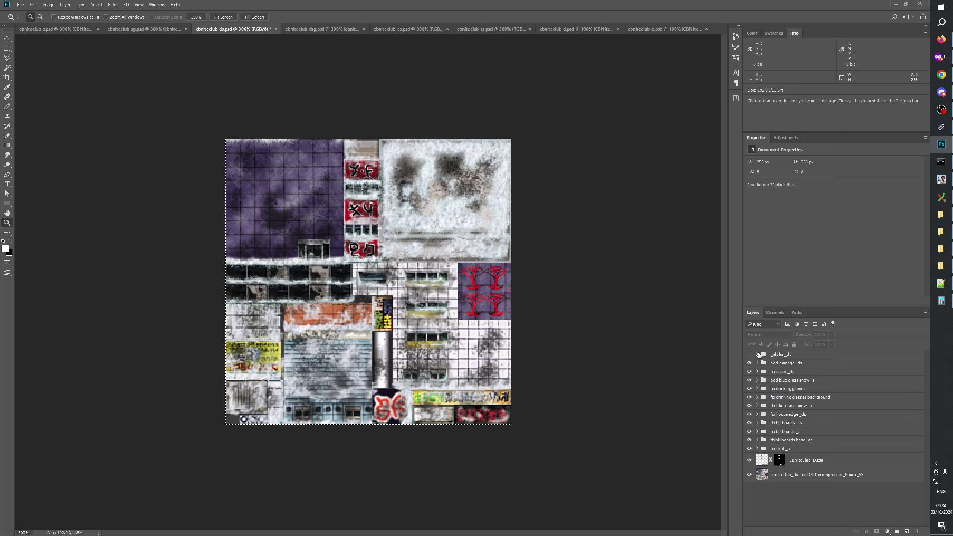
{"action": "key", "text": "ctrl+s"}
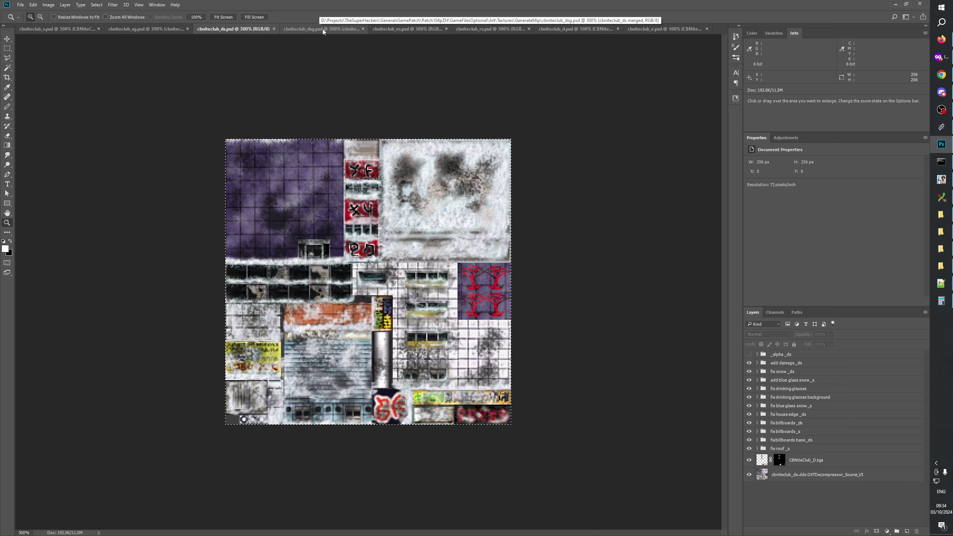
Open cbniteclub_dn.psd from the GenerateMip folder, inspect its damage_dn group, and close the file without saving
{"action": "left_click", "coordinate": [944, 233]}
{"action": "left_click", "coordinate": [945, 234]}
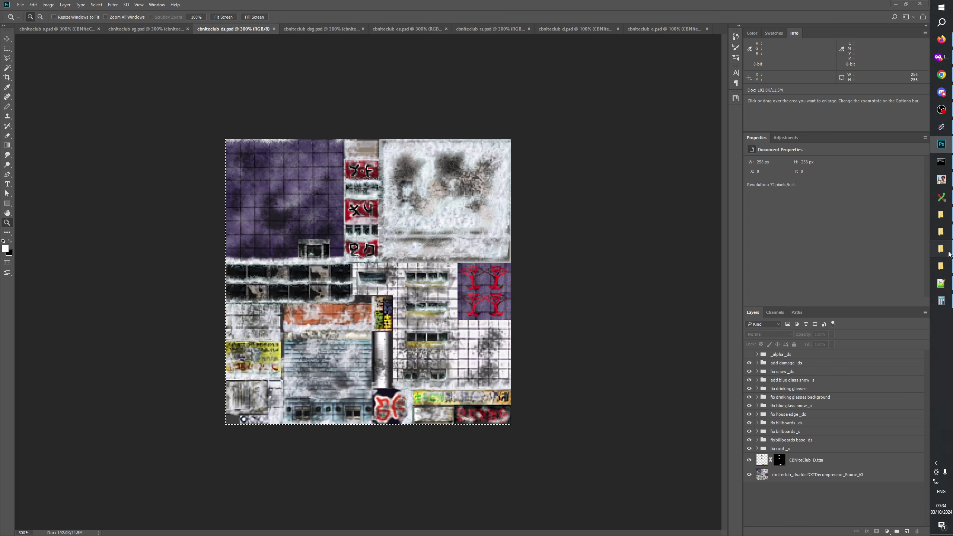
{"action": "left_click", "coordinate": [948, 252]}
{"action": "left_click", "coordinate": [948, 252]}
{"action": "left_click", "coordinate": [942, 216]}
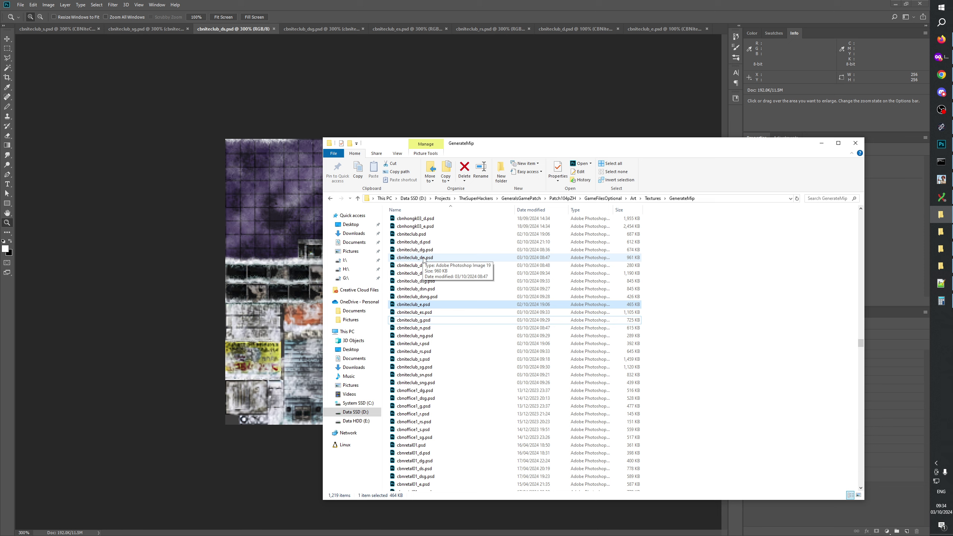
{"action": "double_click", "coordinate": [423, 258]}
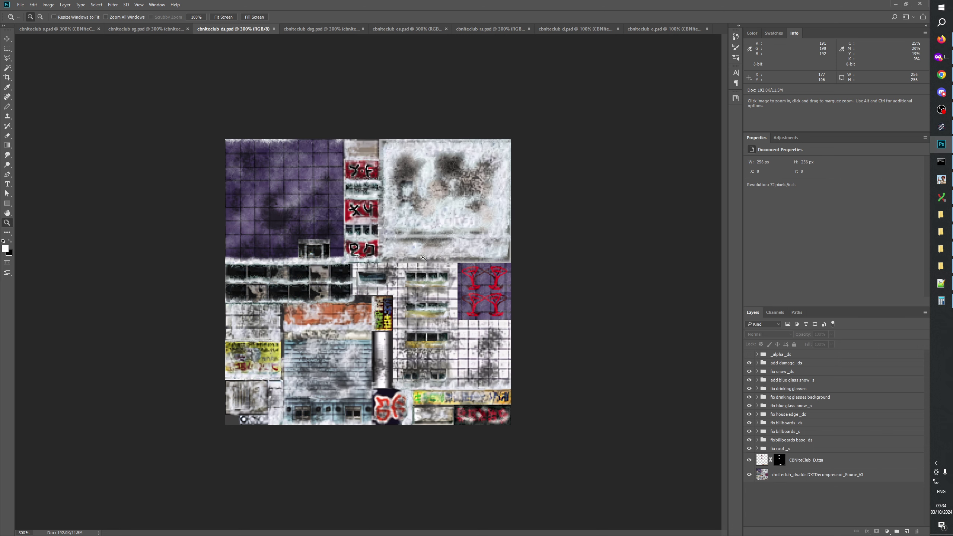
{"action": "left_click", "coordinate": [758, 354]}
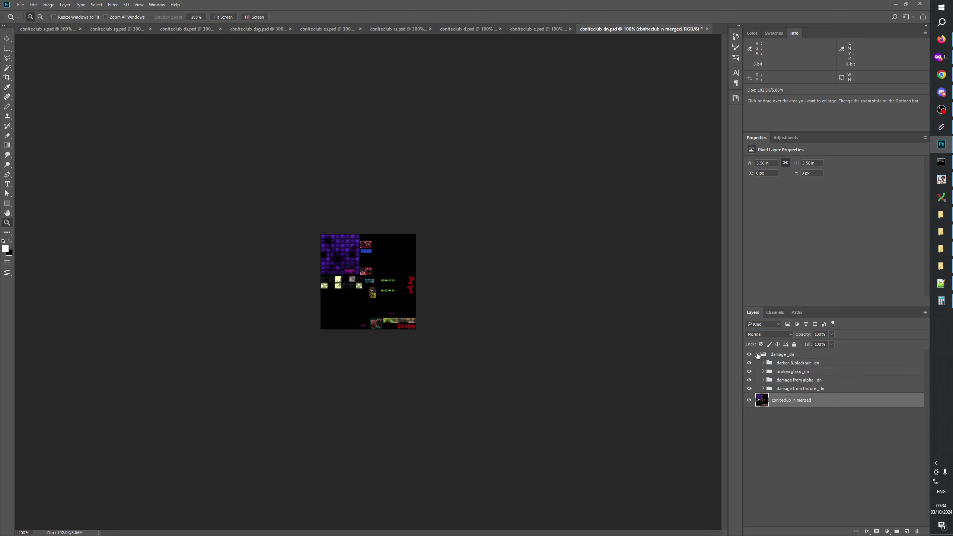
{"action": "left_click", "coordinate": [757, 354]}
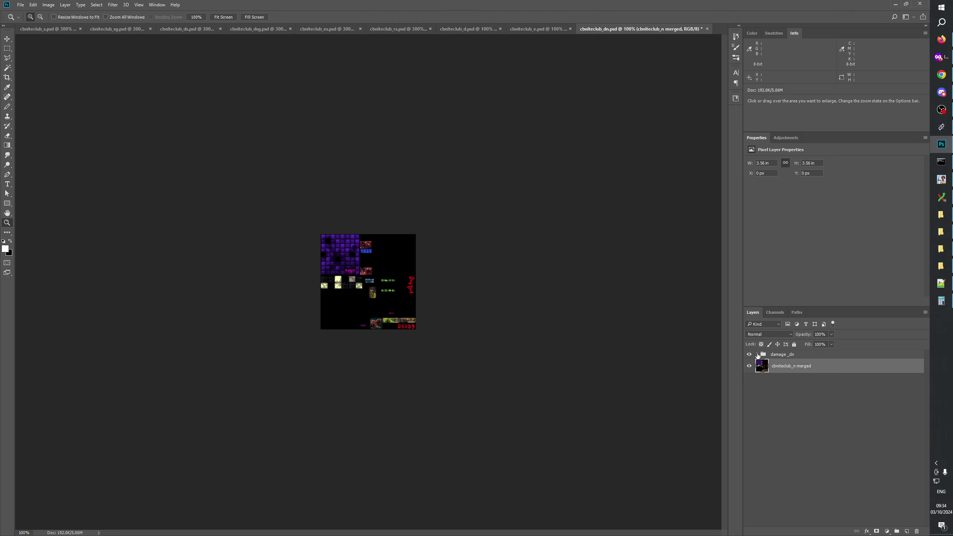
{"action": "left_click", "coordinate": [707, 28]}
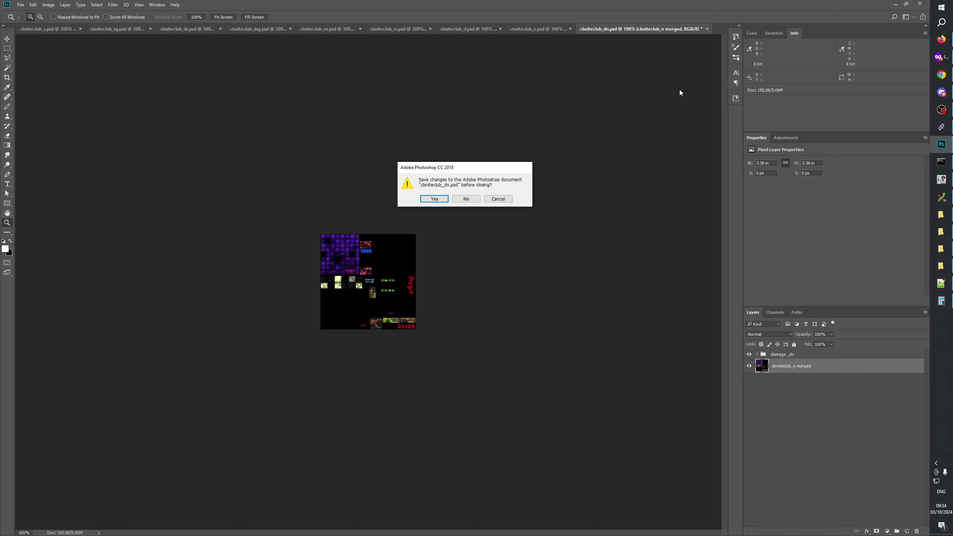
{"action": "left_click", "coordinate": [475, 202]}
Open cbniteclub_dsn.psd from the GenerateMip folder, inspect its snow_dsn group, and close the file without saving
{"action": "key", "text": "alt+Tab"}
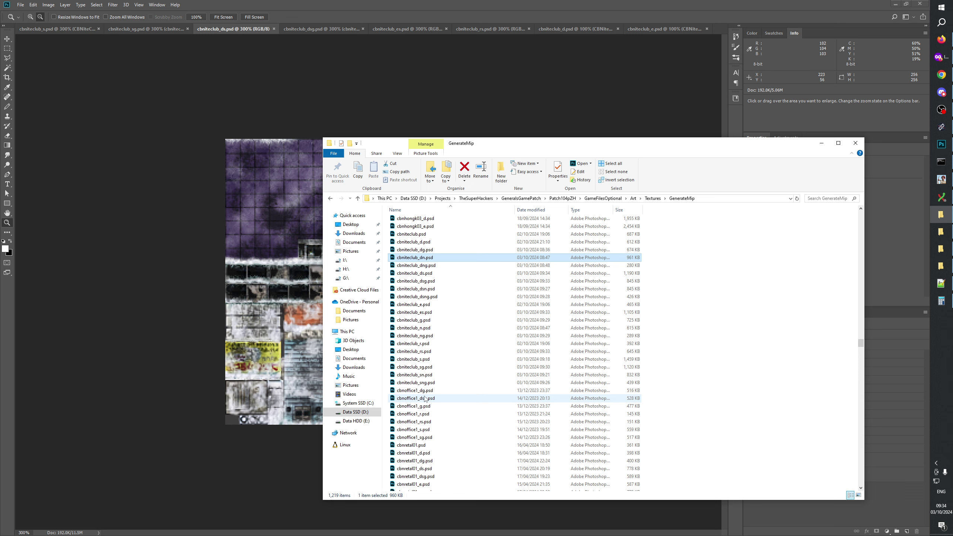
{"action": "left_click", "coordinate": [419, 291]}
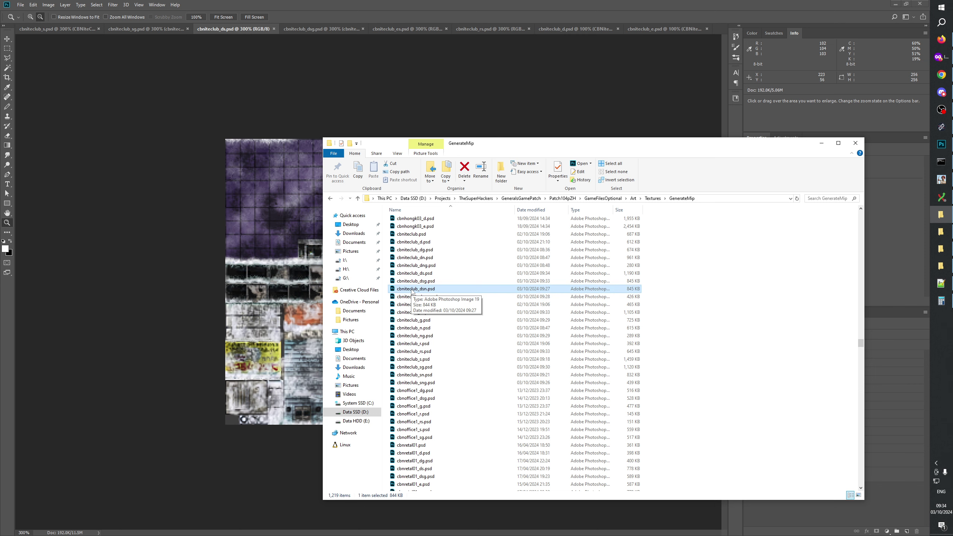
{"action": "double_click", "coordinate": [411, 291]}
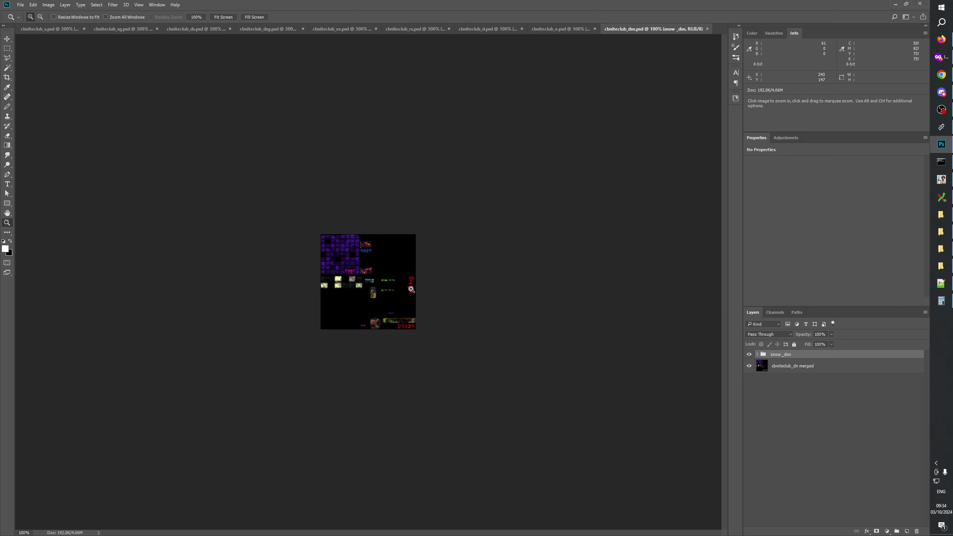
{"action": "left_click", "coordinate": [758, 354]}
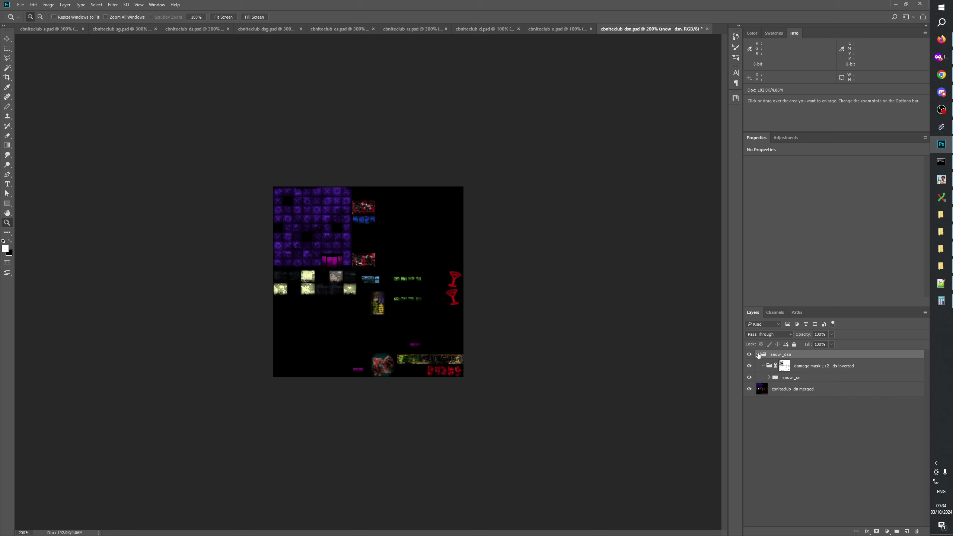
{"action": "left_click", "coordinate": [757, 354]}
{"action": "left_click", "coordinate": [707, 28]}
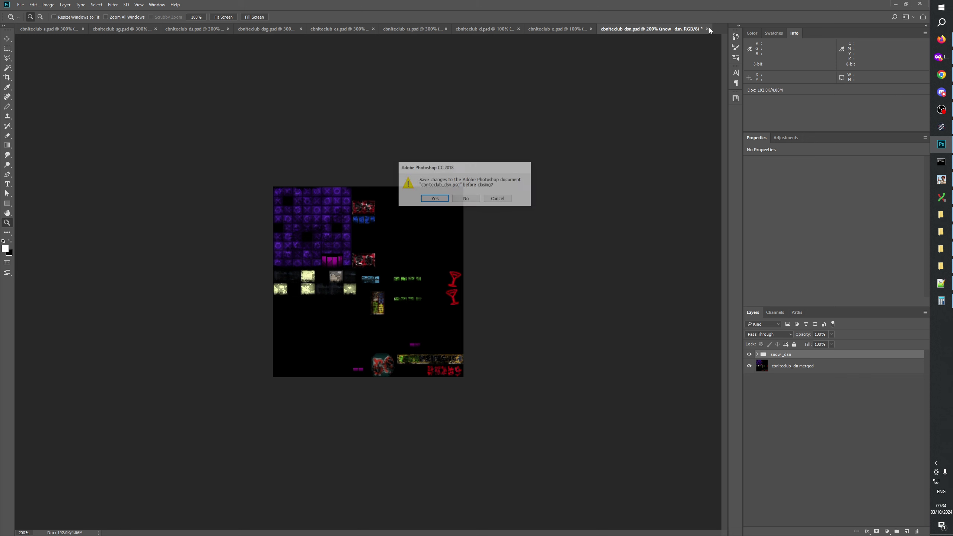
{"action": "left_click", "coordinate": [472, 197]}
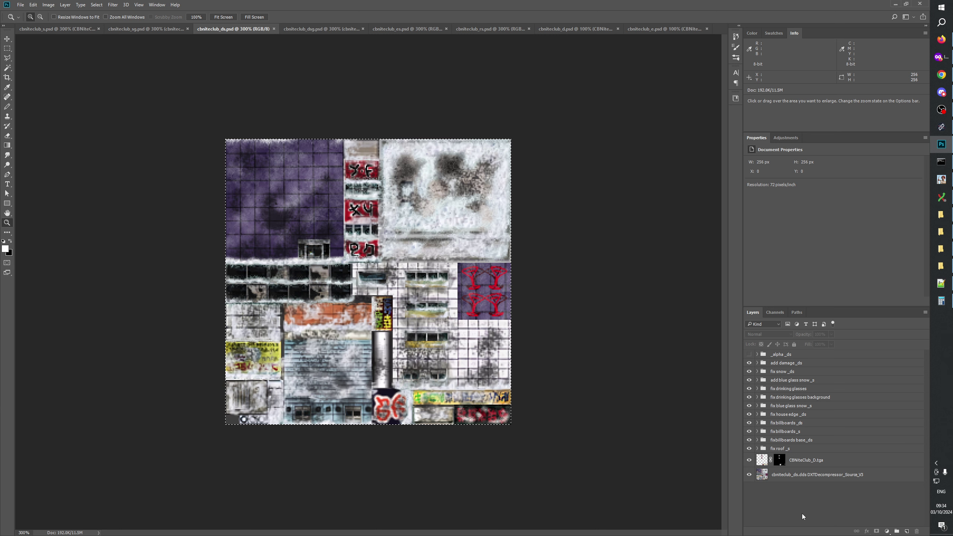
Compare the open snow textures cbniteclub_s, _sg, _ds, _dsg, _es and _rs one after another
{"action": "left_click", "coordinate": [34, 29]}
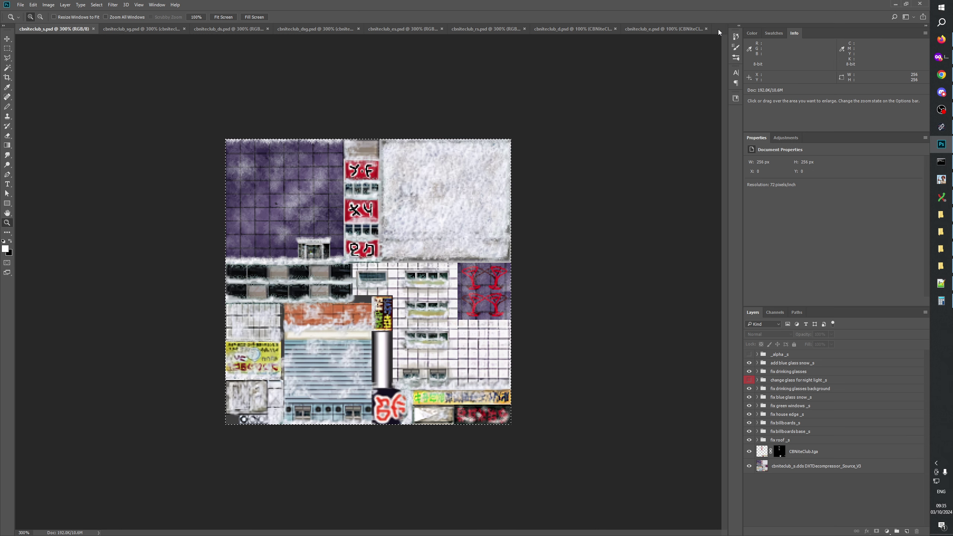
{"action": "left_click", "coordinate": [171, 29]}
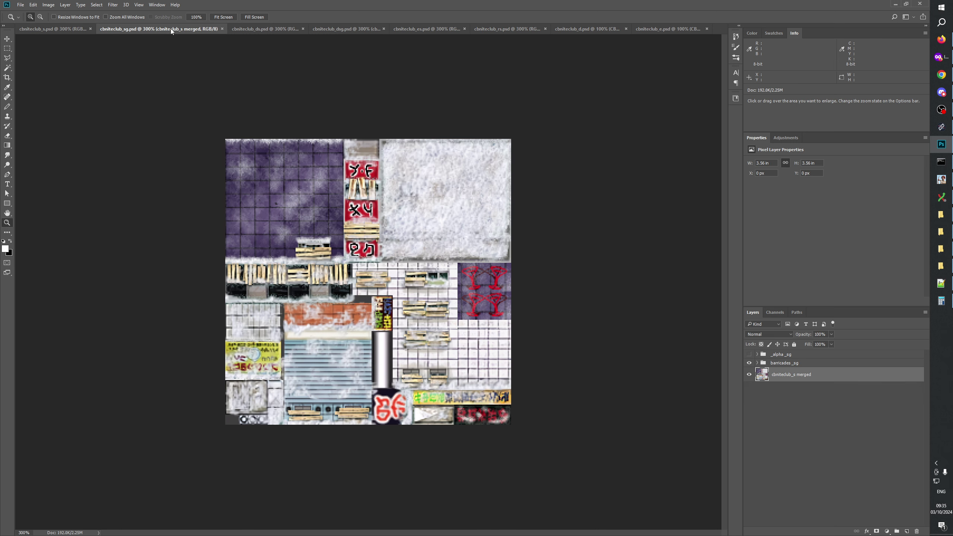
{"action": "left_click", "coordinate": [247, 30]}
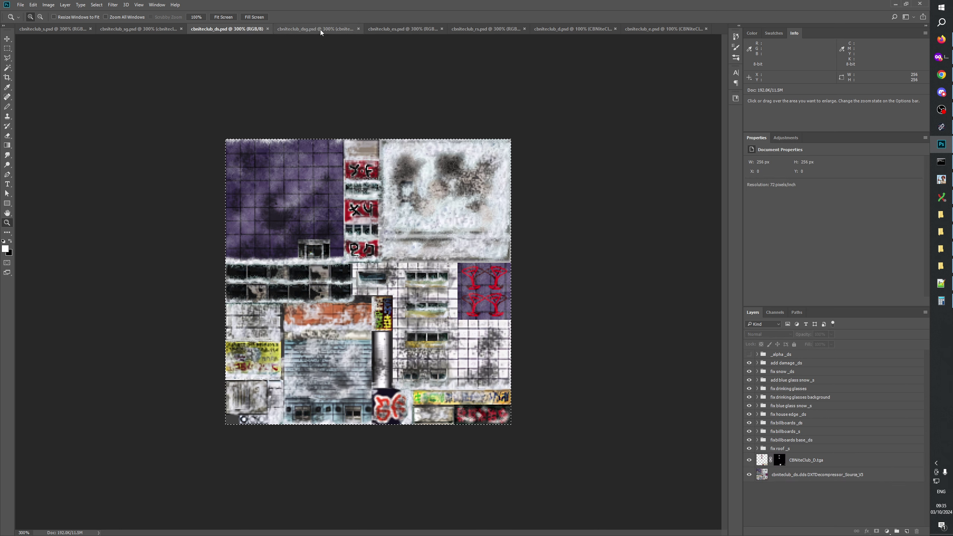
{"action": "left_click", "coordinate": [320, 29]}
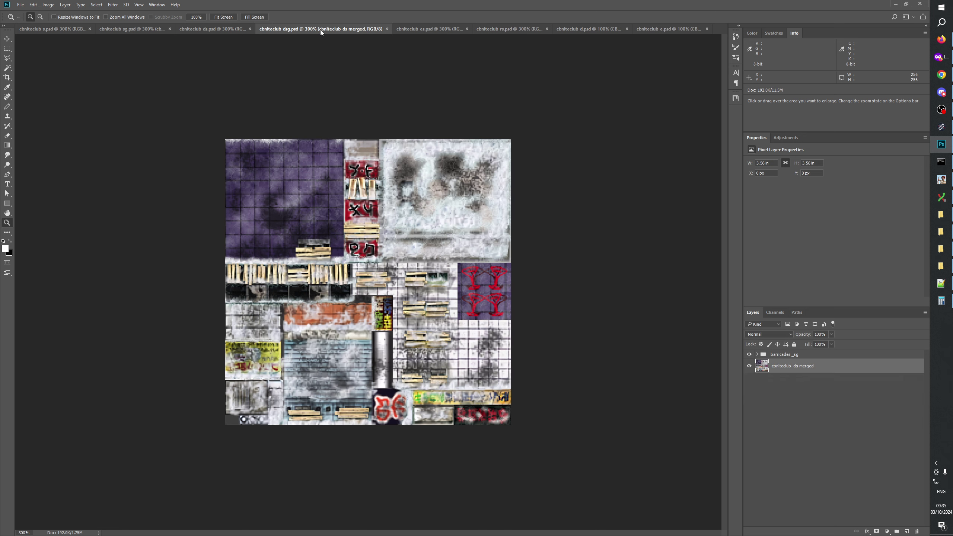
{"action": "left_click", "coordinate": [414, 30]}
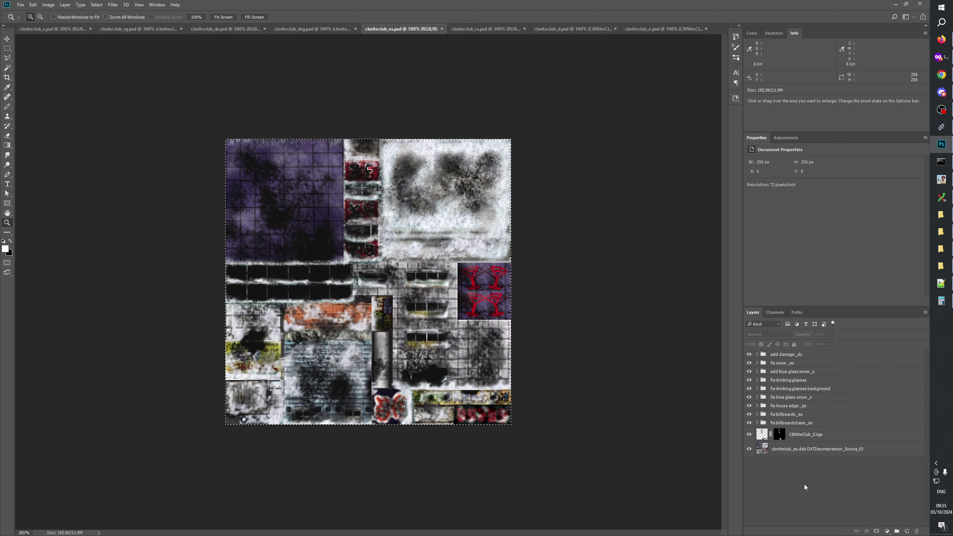
{"action": "left_click", "coordinate": [483, 30]}
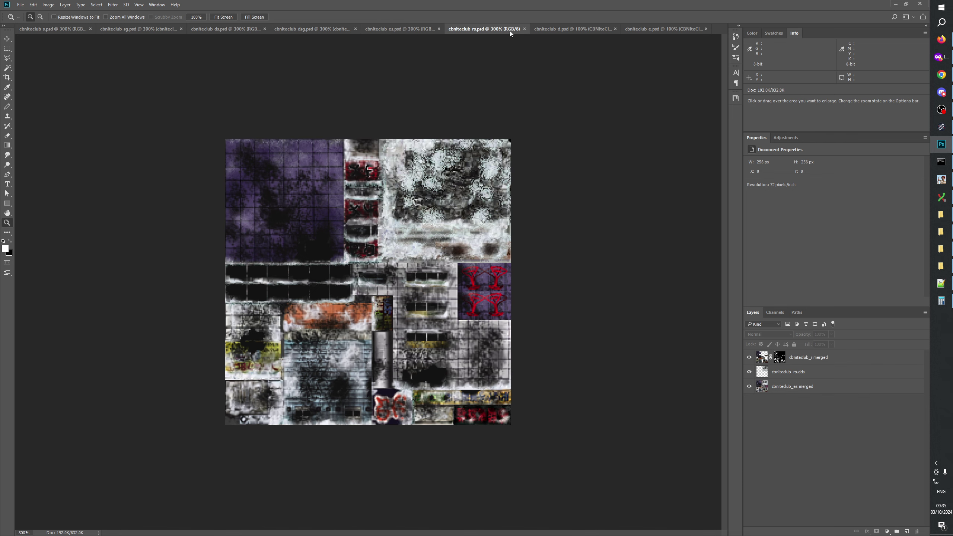
Close the non-snow source documents cbniteclub_d.psd and cbniteclub_e.psd
{"action": "left_click", "coordinate": [564, 30]}
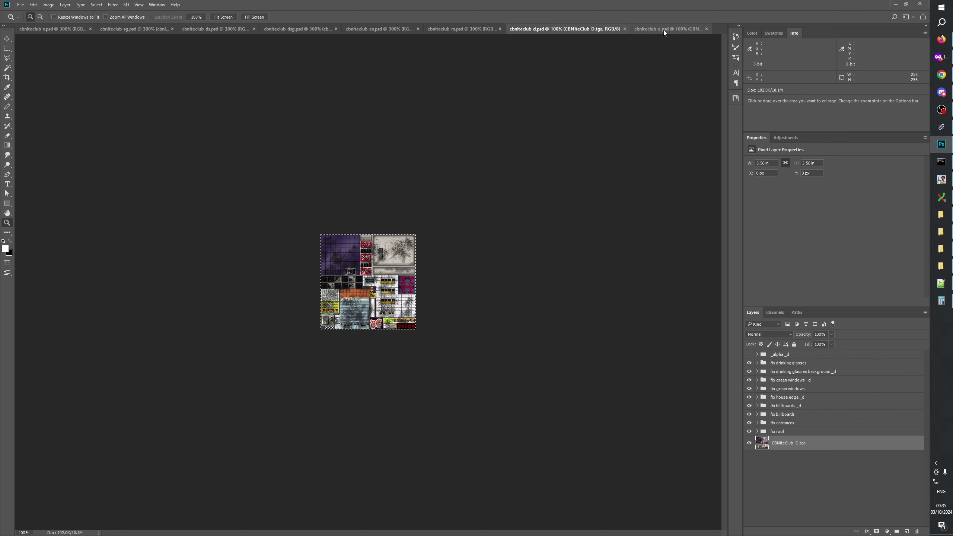
{"action": "left_click", "coordinate": [625, 28]}
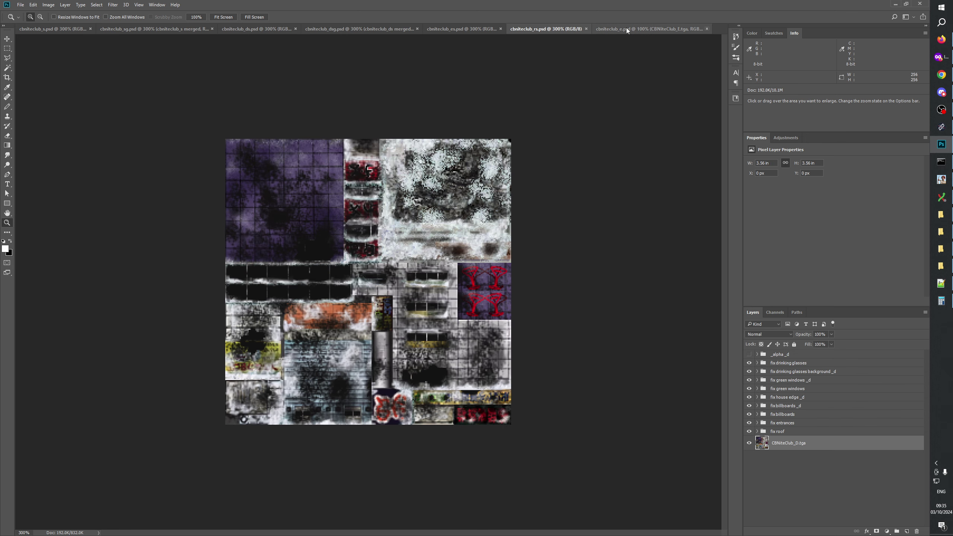
{"action": "left_click", "coordinate": [675, 30]}
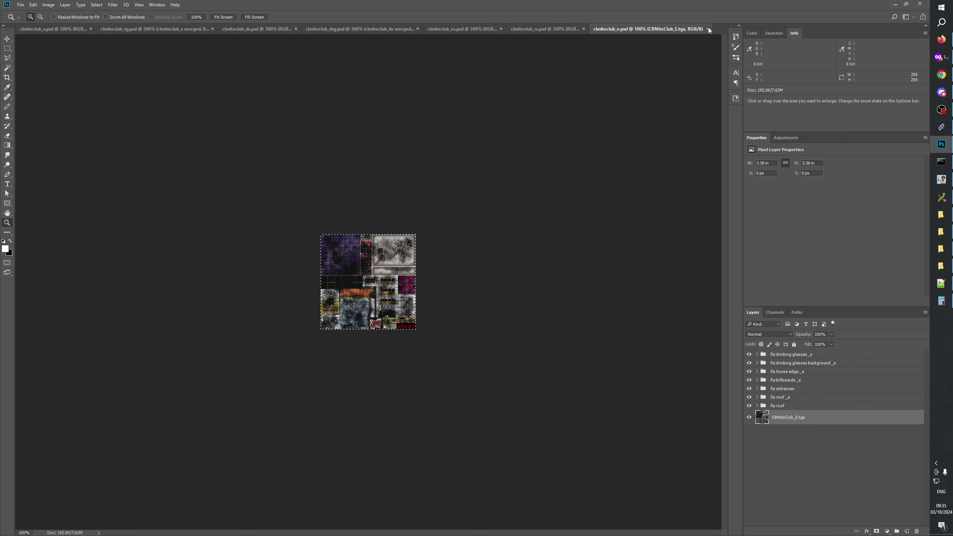
{"action": "left_click", "coordinate": [707, 28]}
Review the six remaining snow documents, from cbniteclub_s.psd through cbniteclub_rs.psd, twice more for consistency
{"action": "left_click", "coordinate": [46, 28]}
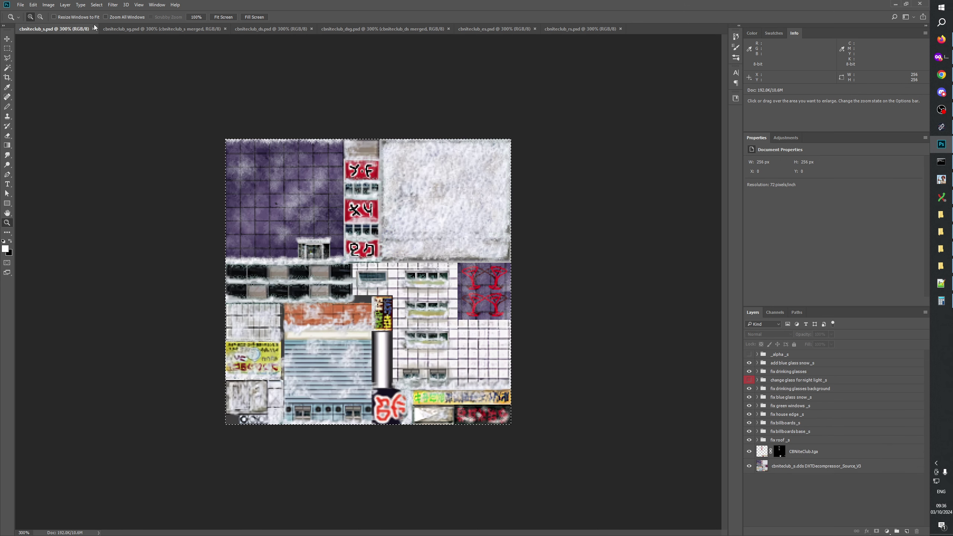
{"action": "left_click", "coordinate": [210, 28]}
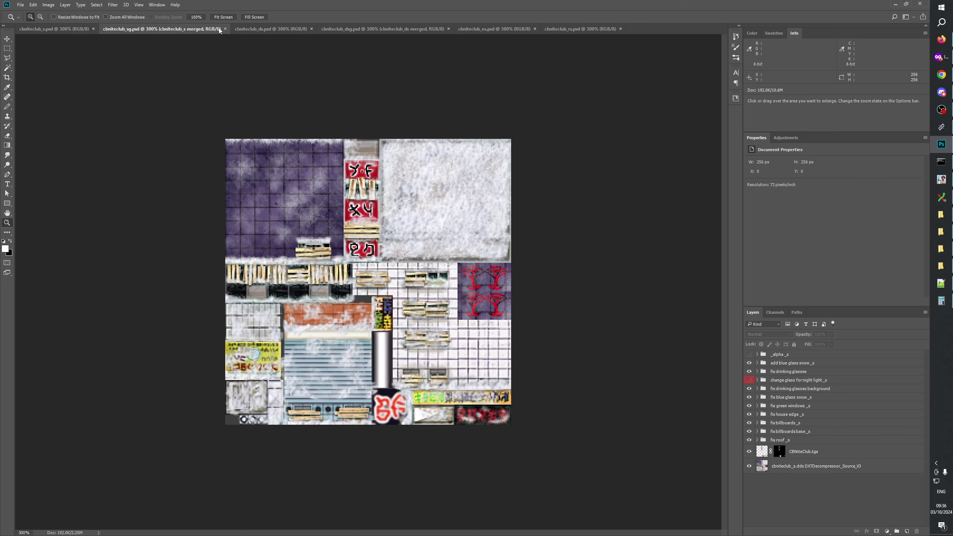
{"action": "left_click", "coordinate": [276, 28]}
{"action": "left_click", "coordinate": [375, 28]}
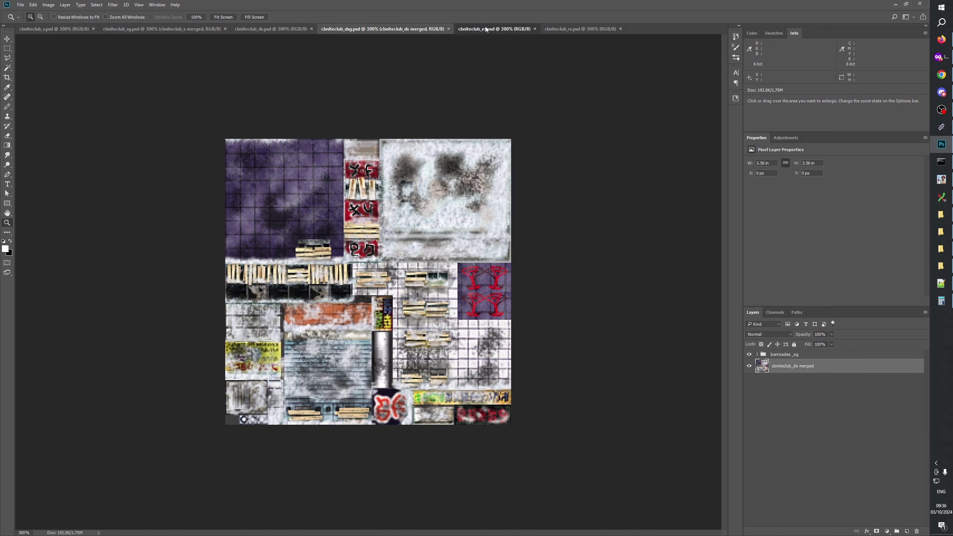
{"action": "left_click", "coordinate": [485, 27]}
{"action": "left_click", "coordinate": [576, 26]}
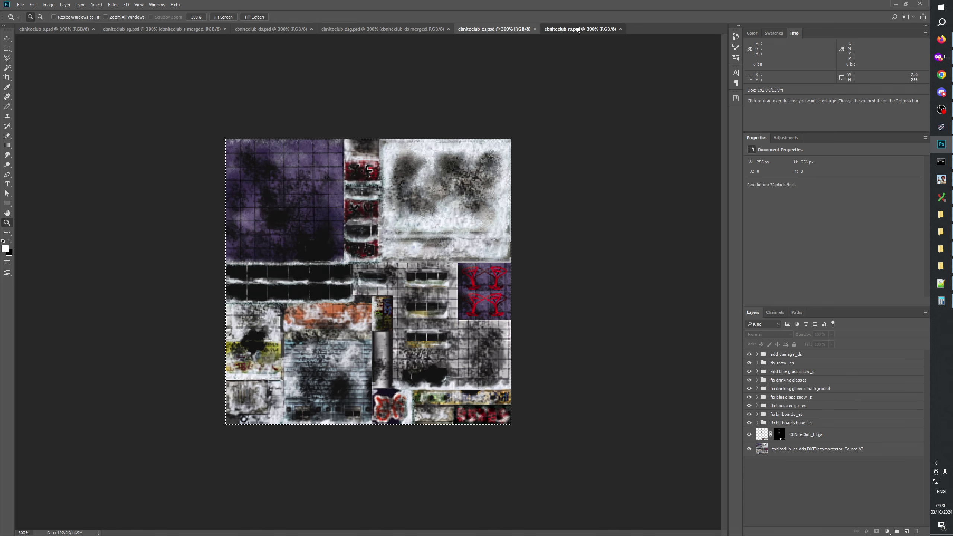
{"action": "right_click", "coordinate": [666, 28]}
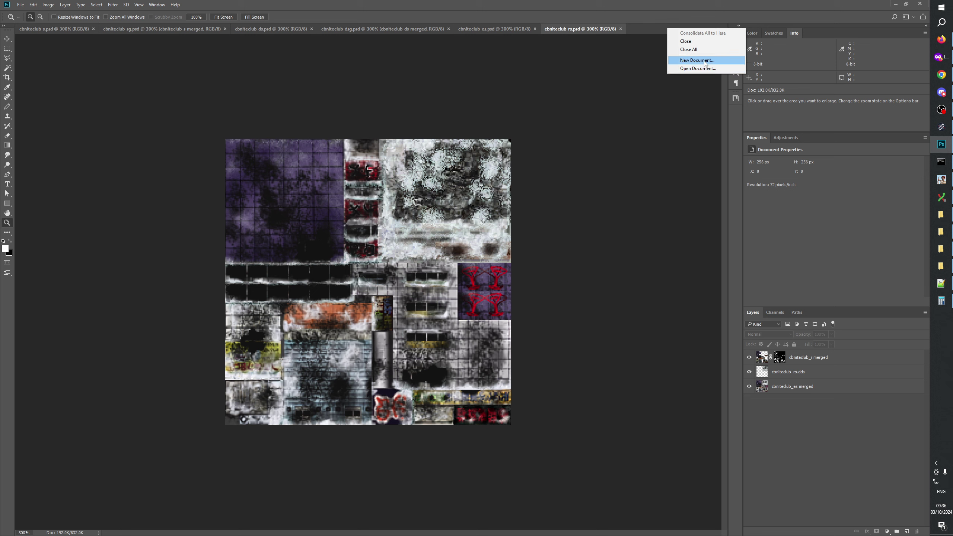
{"action": "left_click", "coordinate": [843, 419]}
{"action": "left_click", "coordinate": [54, 29]}
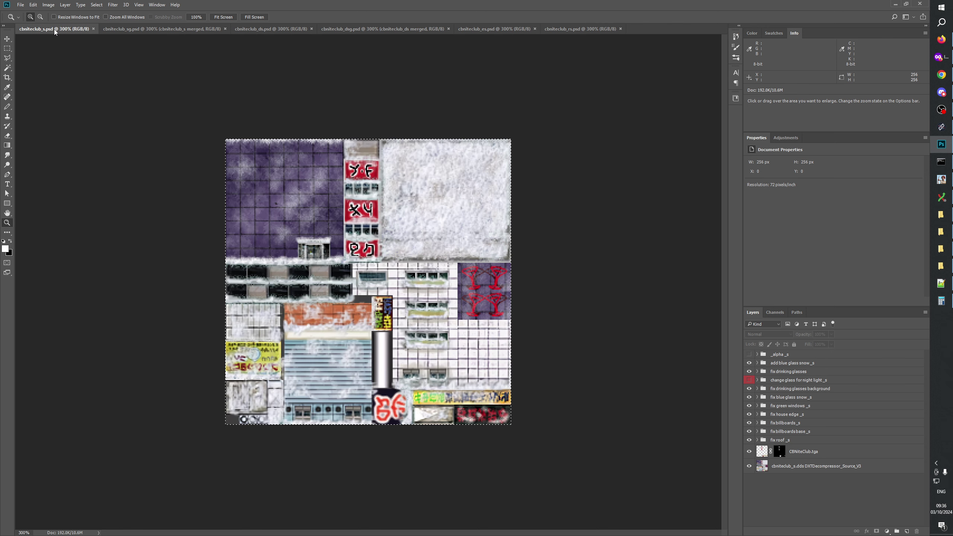
{"action": "left_click", "coordinate": [152, 29]}
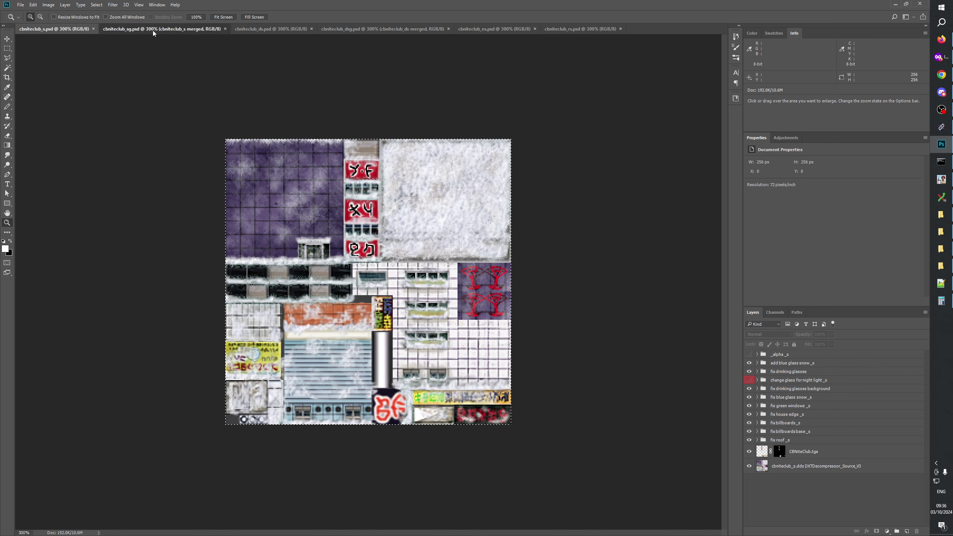
{"action": "left_click", "coordinate": [279, 30]}
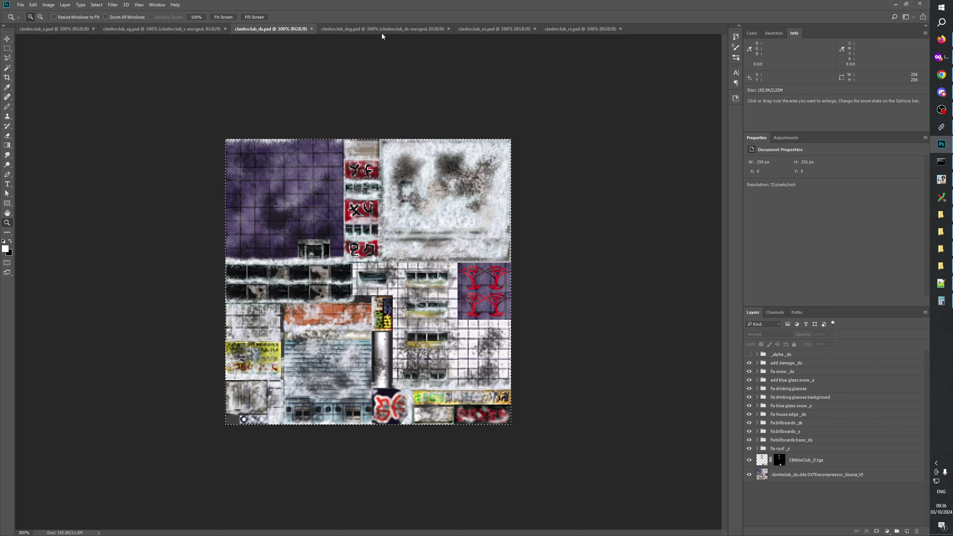
{"action": "left_click", "coordinate": [374, 29]}
{"action": "left_click", "coordinate": [505, 28]}
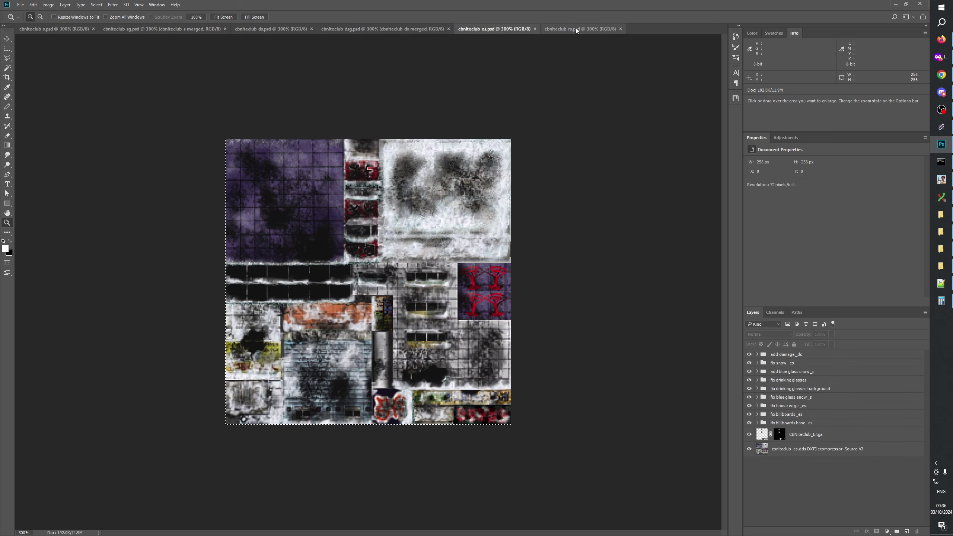
{"action": "left_click", "coordinate": [582, 29]}
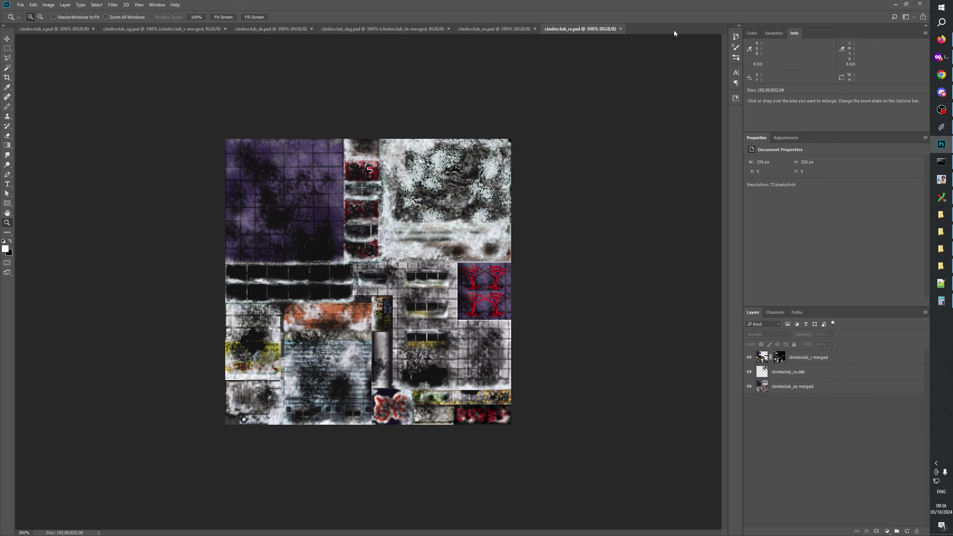
{"action": "right_click", "coordinate": [662, 30]}
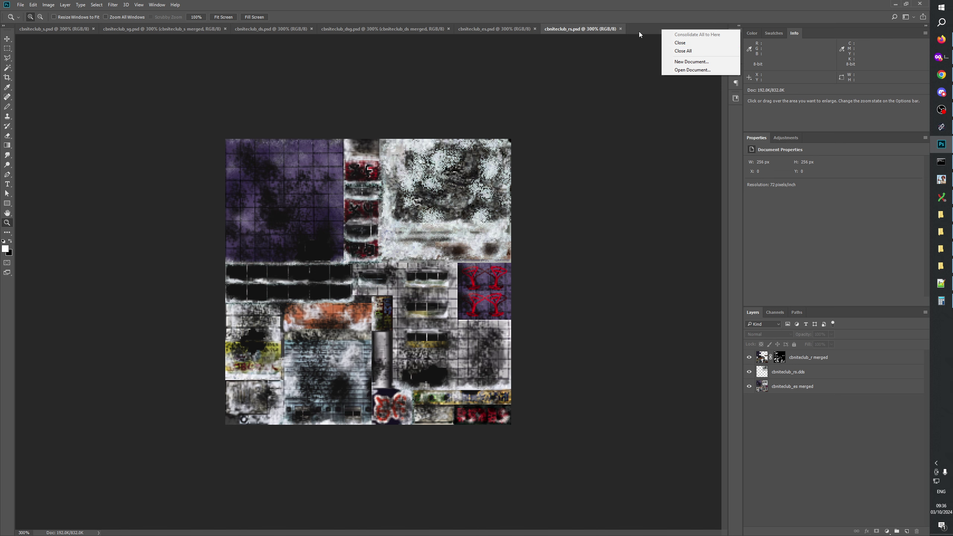
{"action": "key", "text": "Escape"}
Check the cbniteclub snow variants one last time and close all open documents
{"action": "left_click", "coordinate": [75, 29]}
{"action": "left_click", "coordinate": [140, 26]}
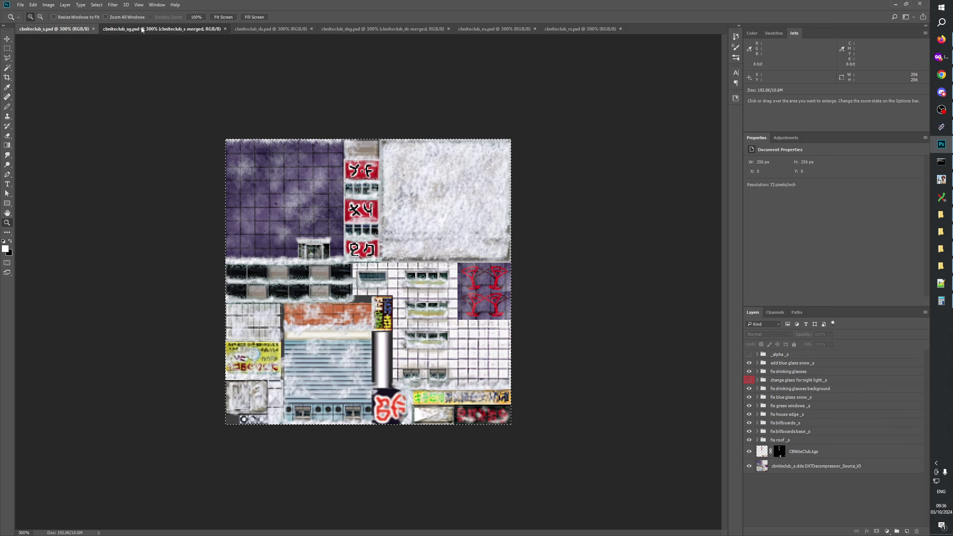
{"action": "left_click", "coordinate": [277, 30]}
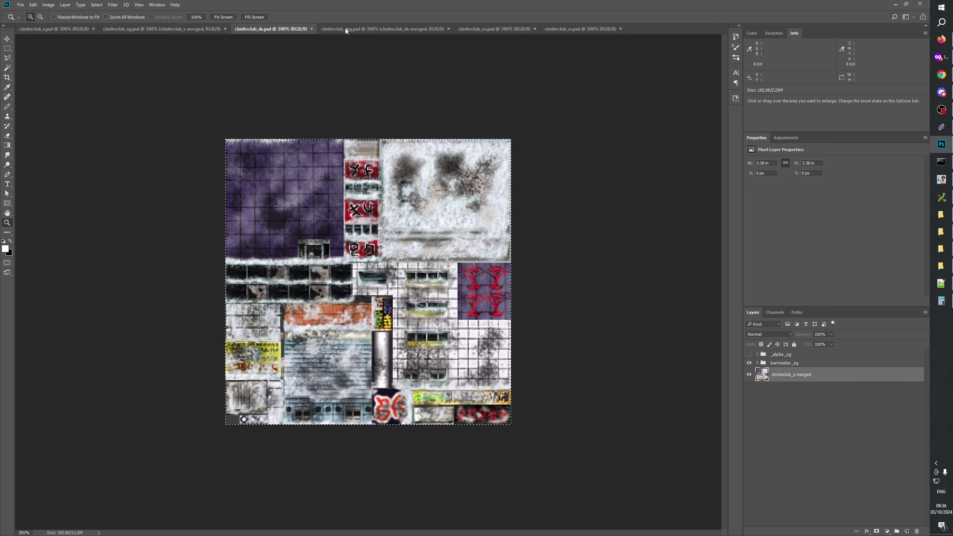
{"action": "left_click", "coordinate": [387, 27]}
{"action": "left_click", "coordinate": [493, 28]}
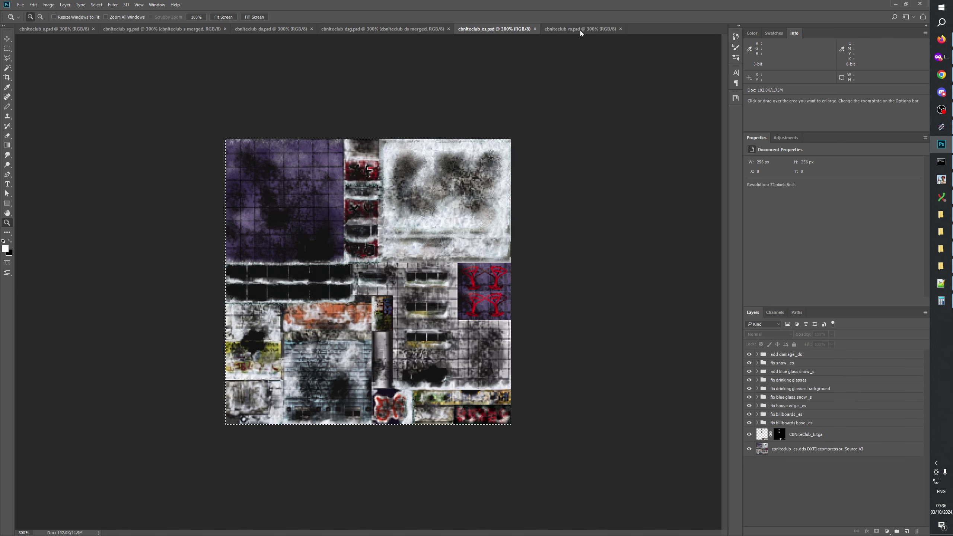
{"action": "left_click", "coordinate": [579, 30]}
{"action": "right_click", "coordinate": [668, 27]}
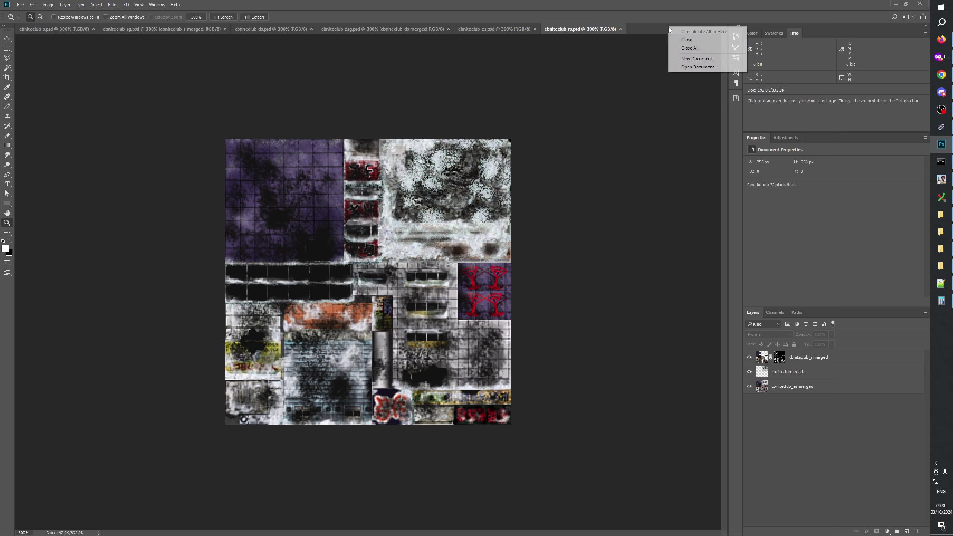
{"action": "left_click", "coordinate": [688, 48]}
Open cbniteclub_sn.psd from the GenerateMip folder
{"action": "left_click", "coordinate": [945, 225]}
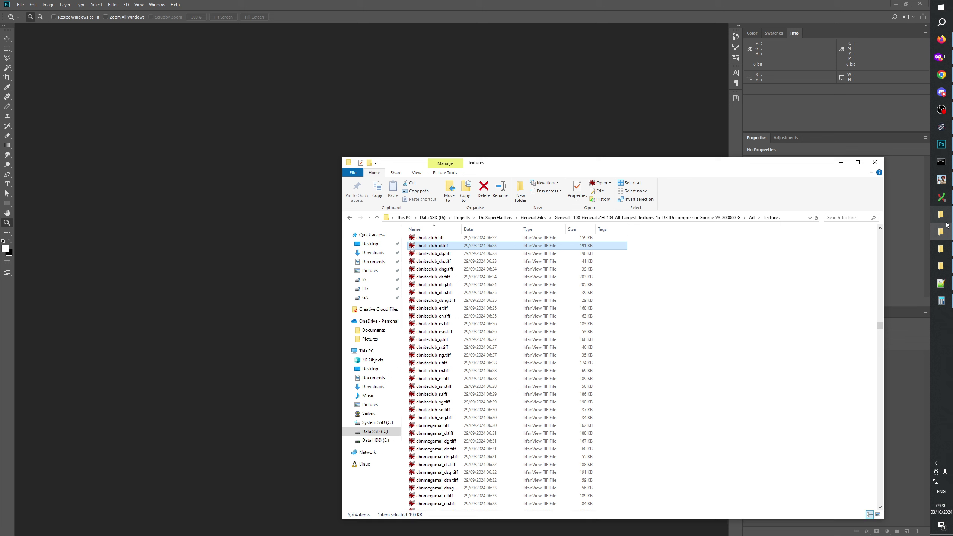
{"action": "left_click", "coordinate": [943, 217]}
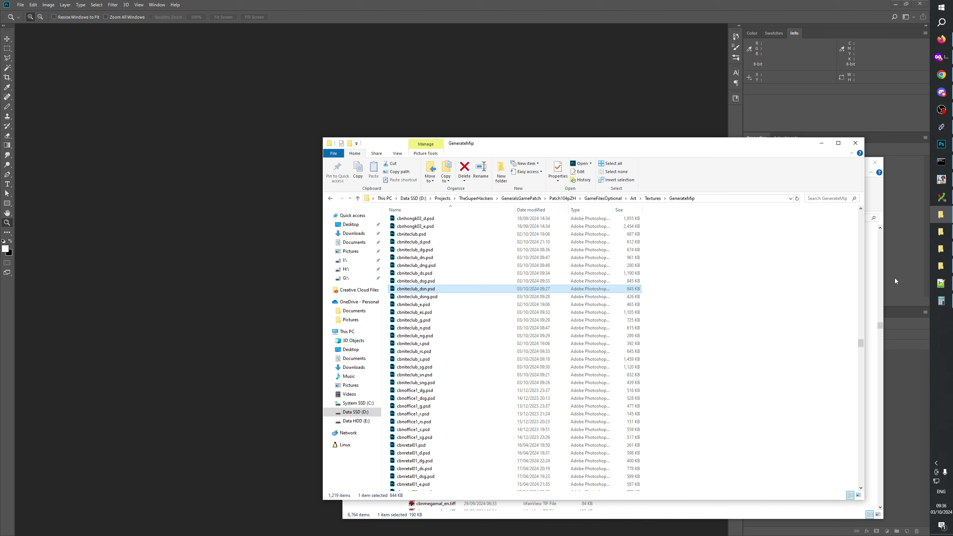
{"action": "left_click", "coordinate": [742, 294]}
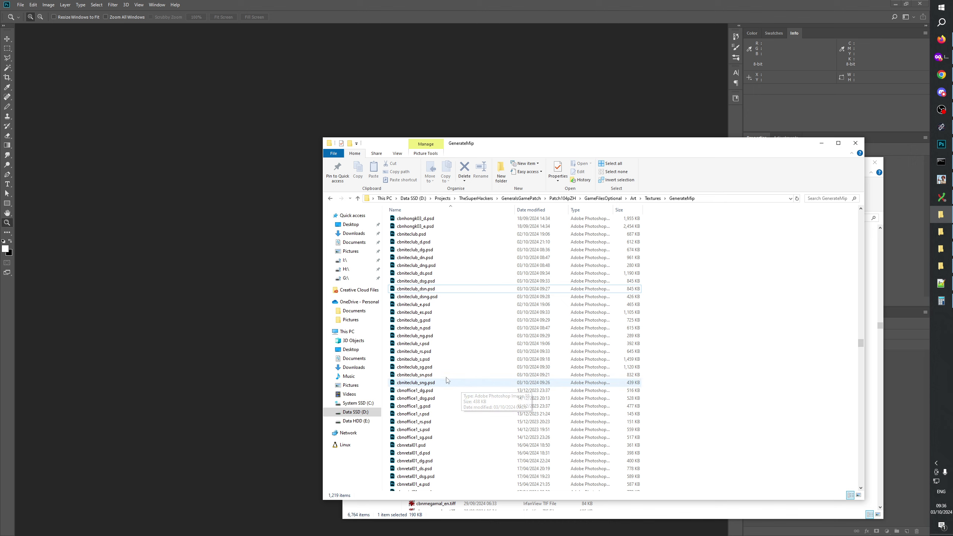
{"action": "left_click", "coordinate": [428, 375]}
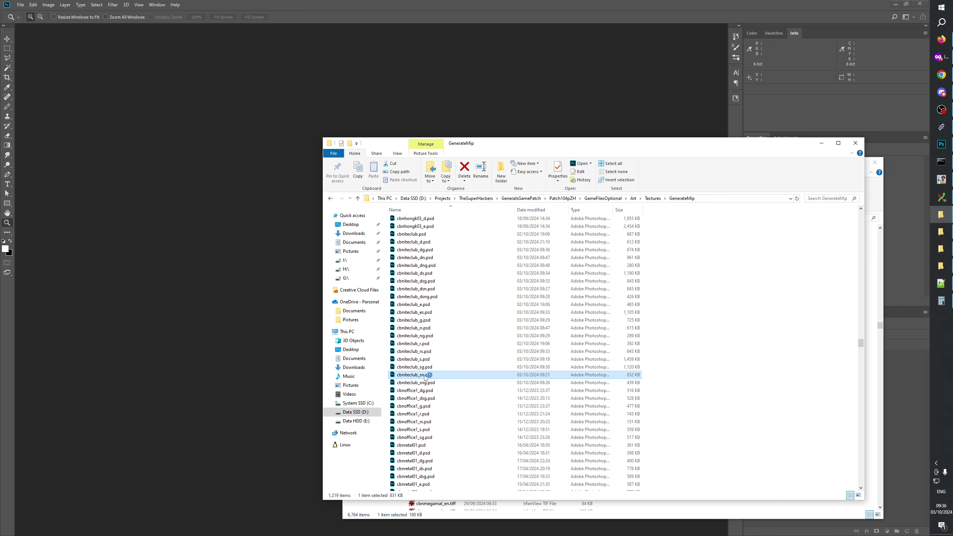
{"action": "double_click", "coordinate": [425, 376]}
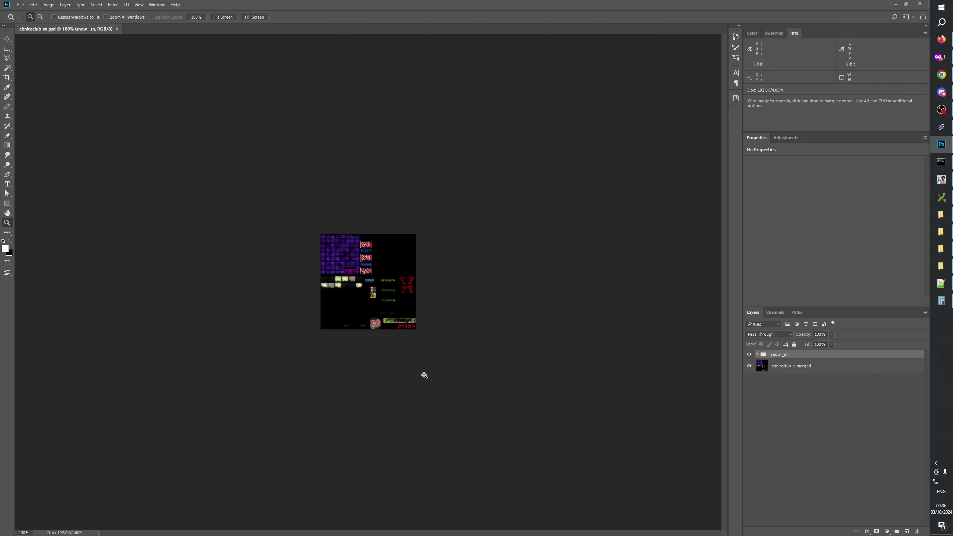
Inspect the blue glass, windows and billboards subgroups of the snow _sn group, and close cbniteclub_sn.psd without saving
{"action": "left_click", "coordinate": [757, 354]}
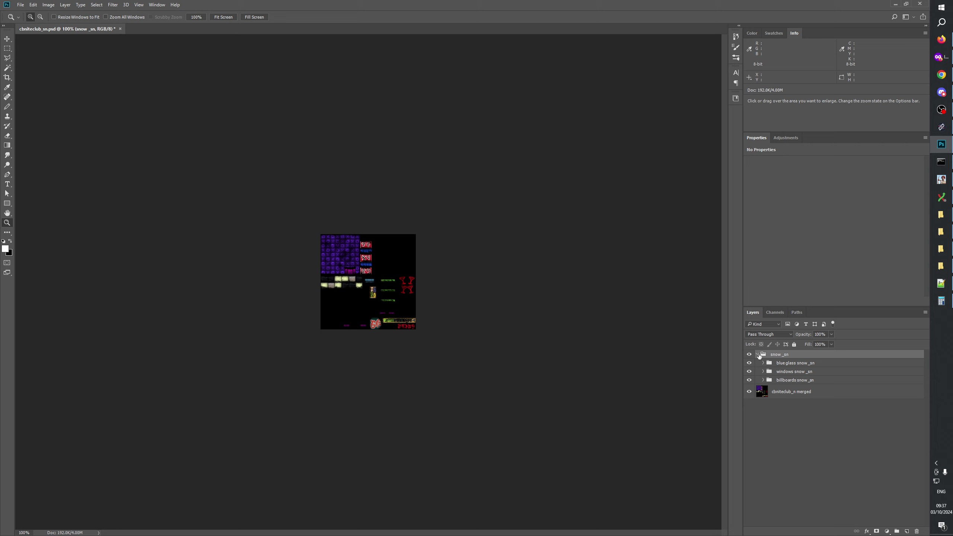
{"action": "left_click", "coordinate": [762, 371]}
{"action": "left_click", "coordinate": [762, 372]}
{"action": "left_click", "coordinate": [762, 371]}
{"action": "left_click", "coordinate": [763, 372]}
{"action": "left_click", "coordinate": [763, 363]}
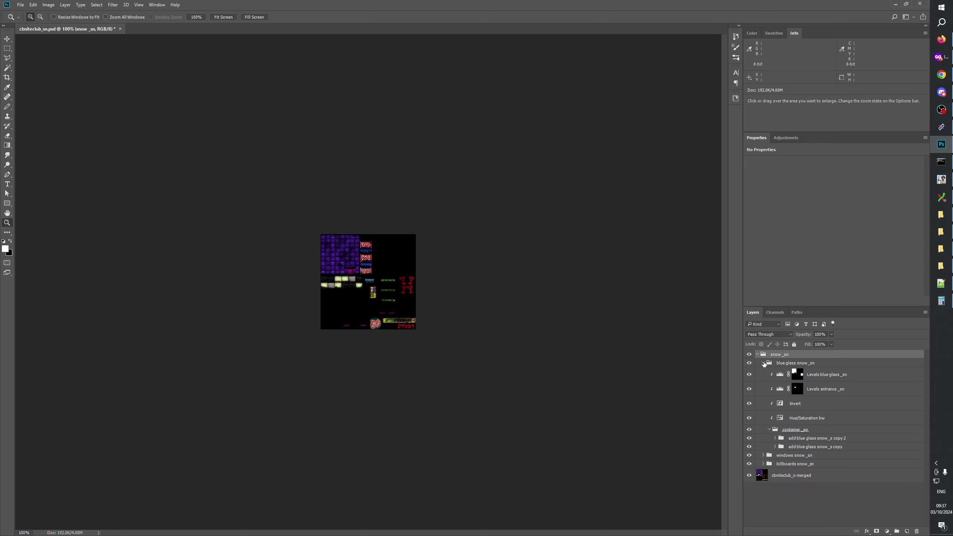
{"action": "left_click", "coordinate": [763, 363]}
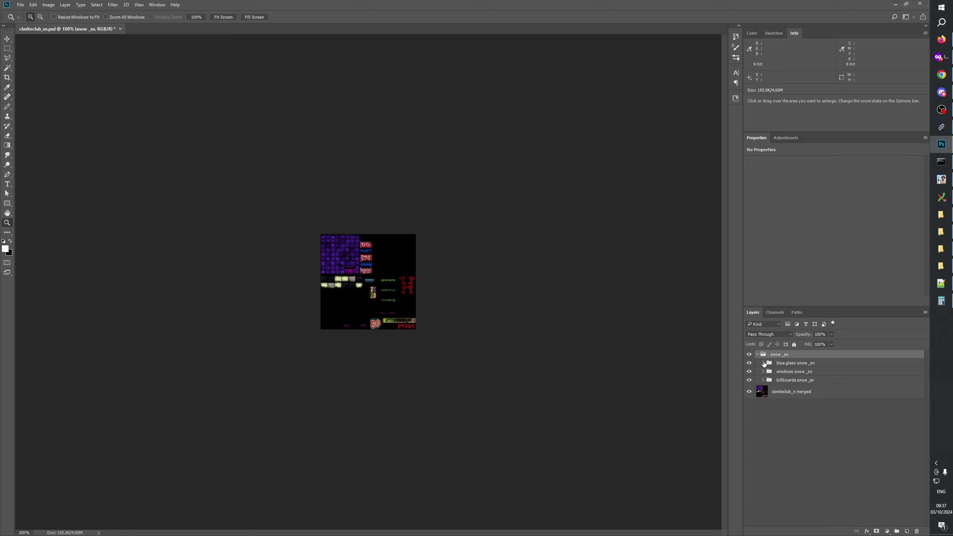
{"action": "left_click", "coordinate": [120, 29]}
{"action": "left_click", "coordinate": [473, 200]}
{"action": "key", "text": "alt+Tab"}
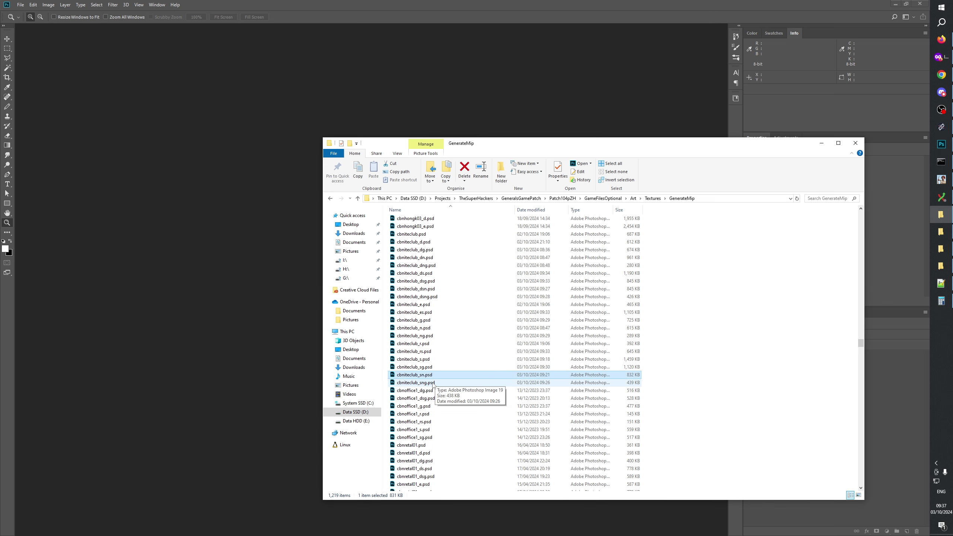
{"action": "left_click", "coordinate": [941, 180]}
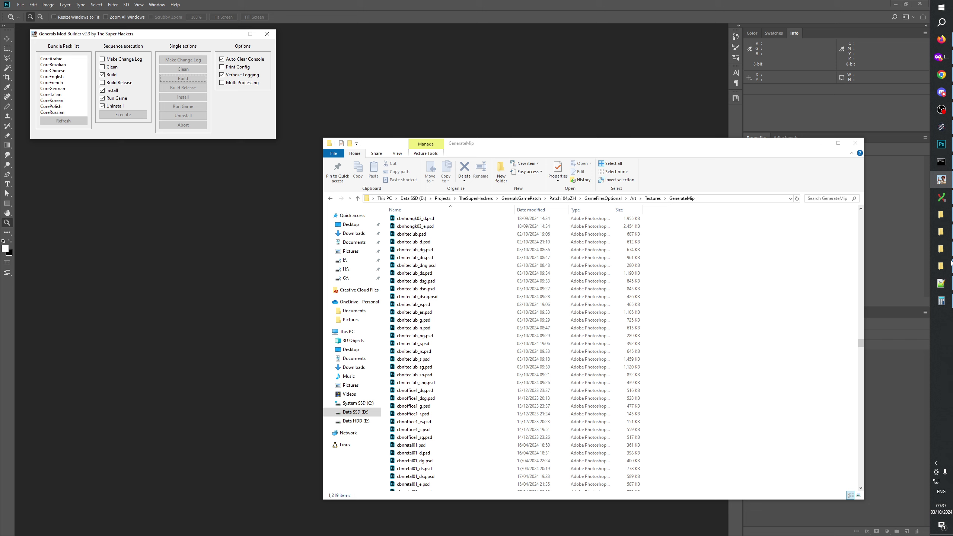
{"action": "mouse_move", "coordinate": [945, 202]}
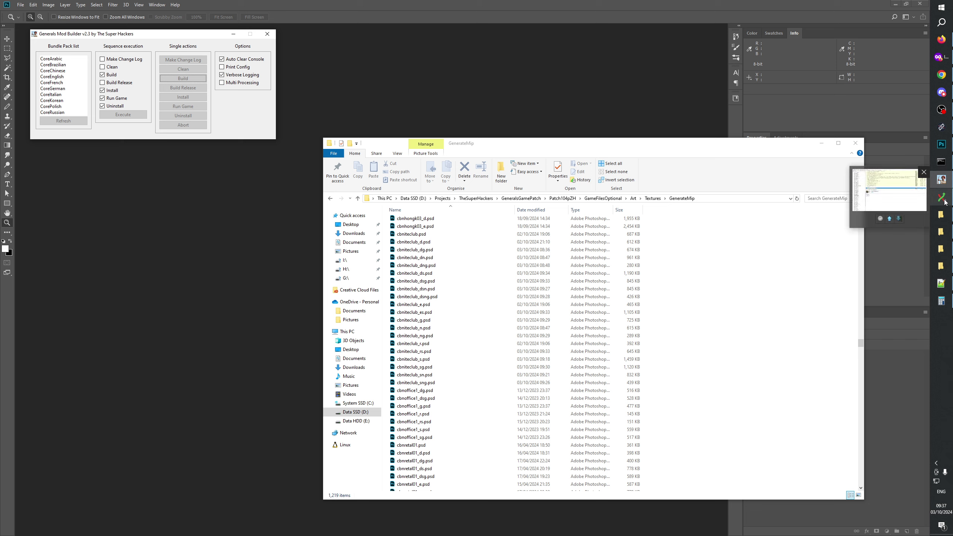
Launch Visual Studio 2022 and open the recent solution thyme.sln
{"action": "left_click", "coordinate": [941, 7]}
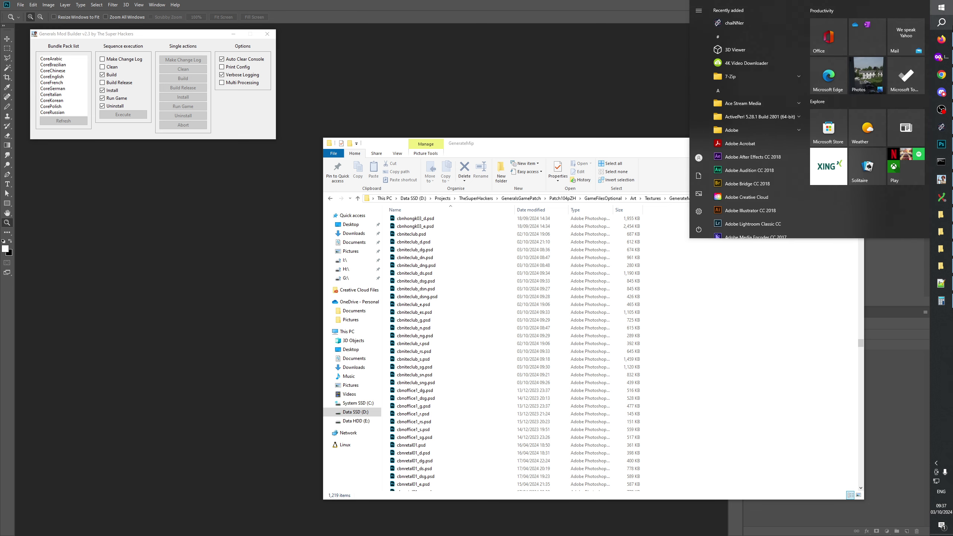
{"action": "type", "text": "Vis"}
{"action": "key", "text": "Down"}
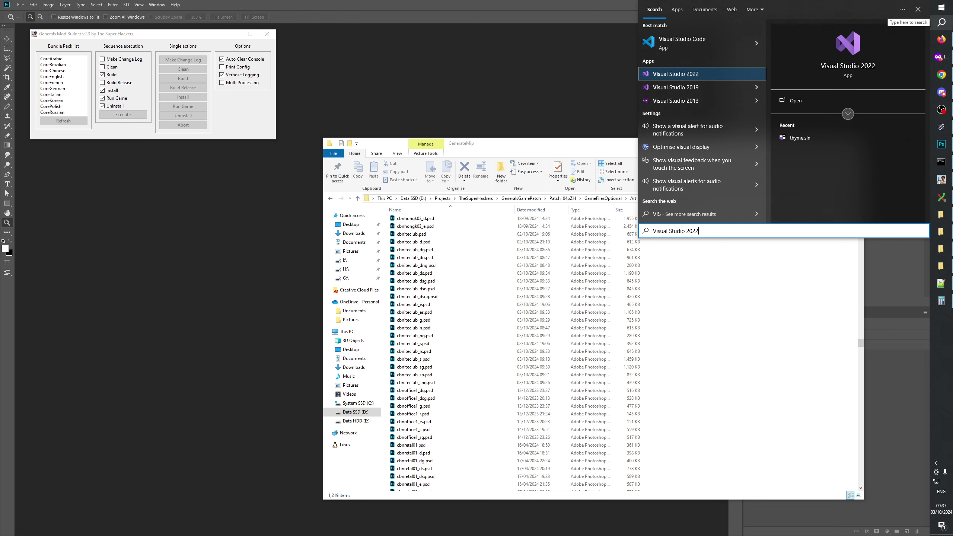
{"action": "key", "text": "Return"}
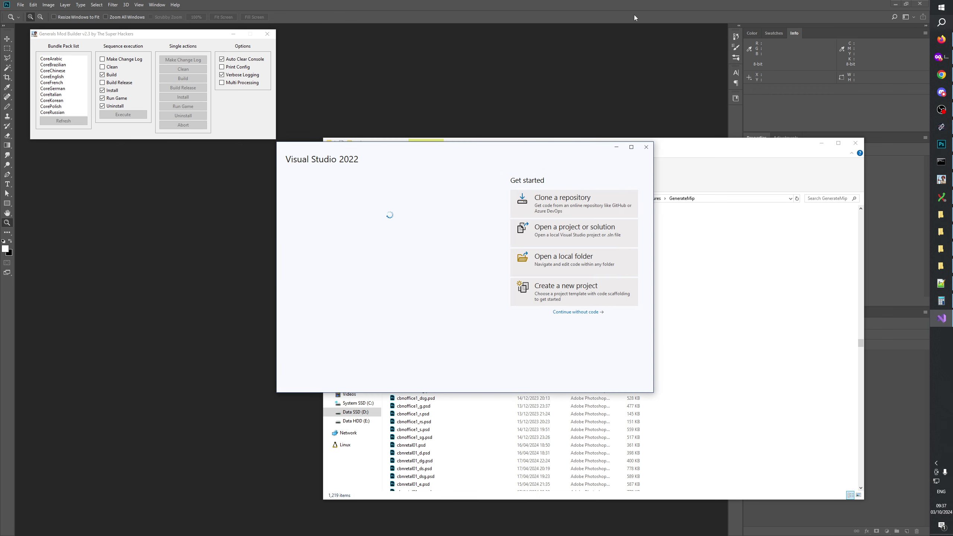
{"action": "left_click", "coordinate": [364, 234]}
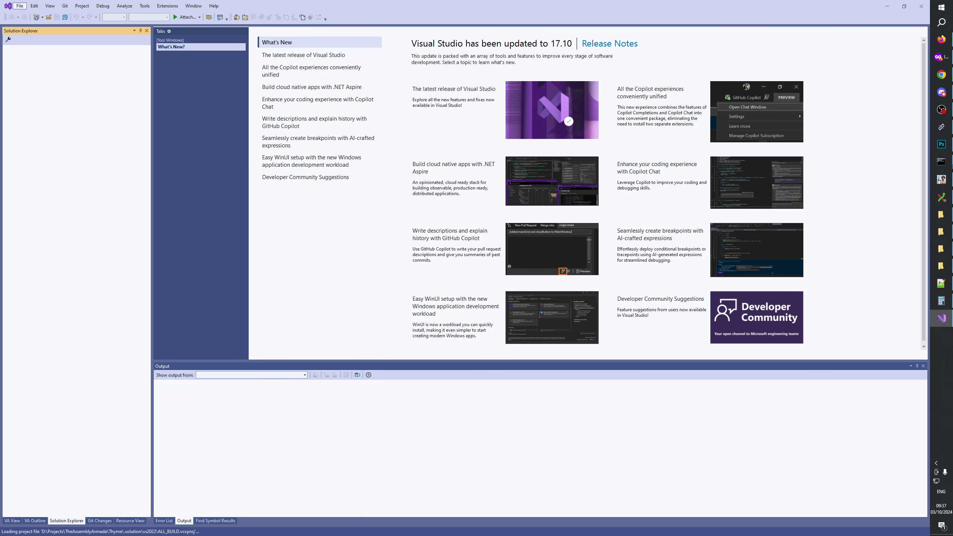
{"action": "left_click", "coordinate": [942, 143]}
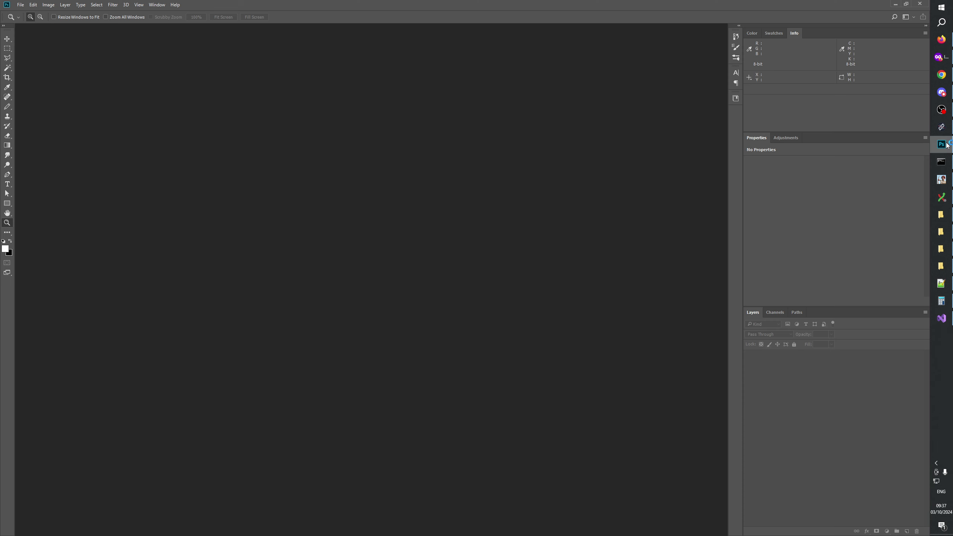
{"action": "left_click", "coordinate": [942, 214]}
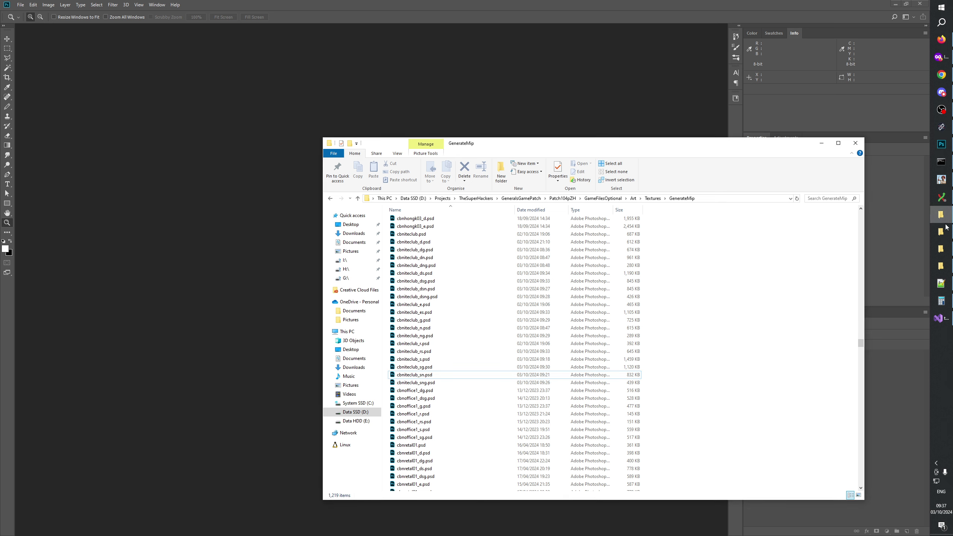
{"action": "left_click", "coordinate": [421, 328]}
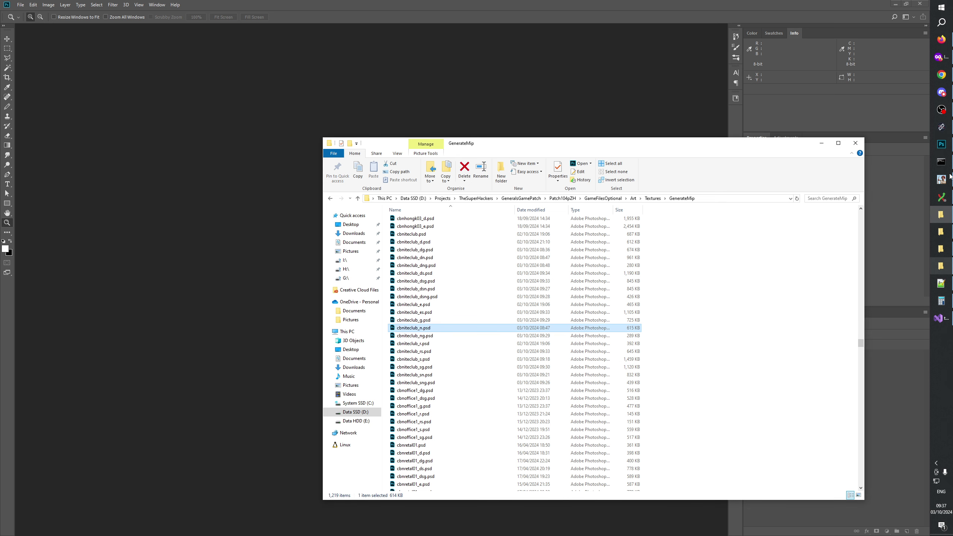
Switch to the Git Extensions commit window and stage the cbniteclub PSD files with suffixes _n, _ng, _sn, _sng, _dsn and _dsng
{"action": "left_click", "coordinate": [942, 198]}
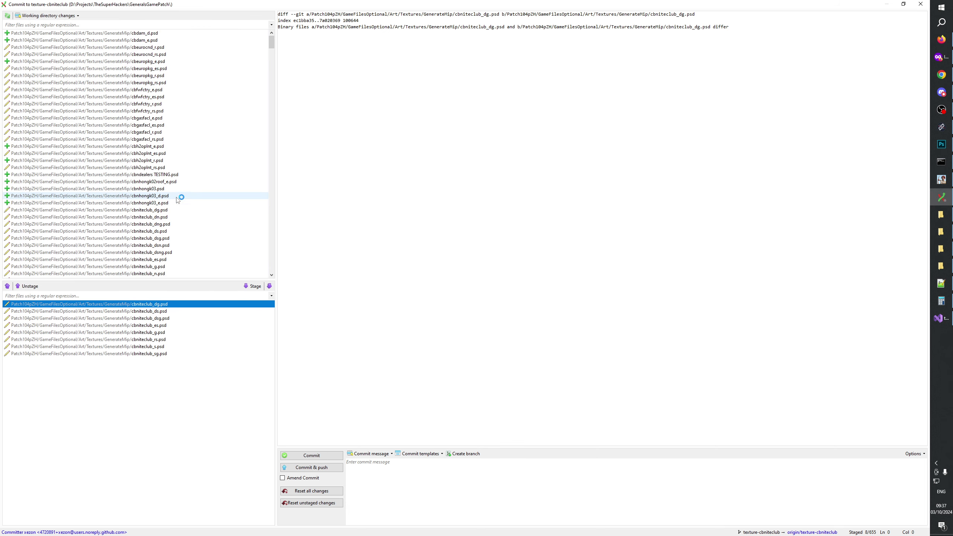
{"action": "scroll", "coordinate": [189, 199], "scroll_direction": "down", "scroll_amount": 4}
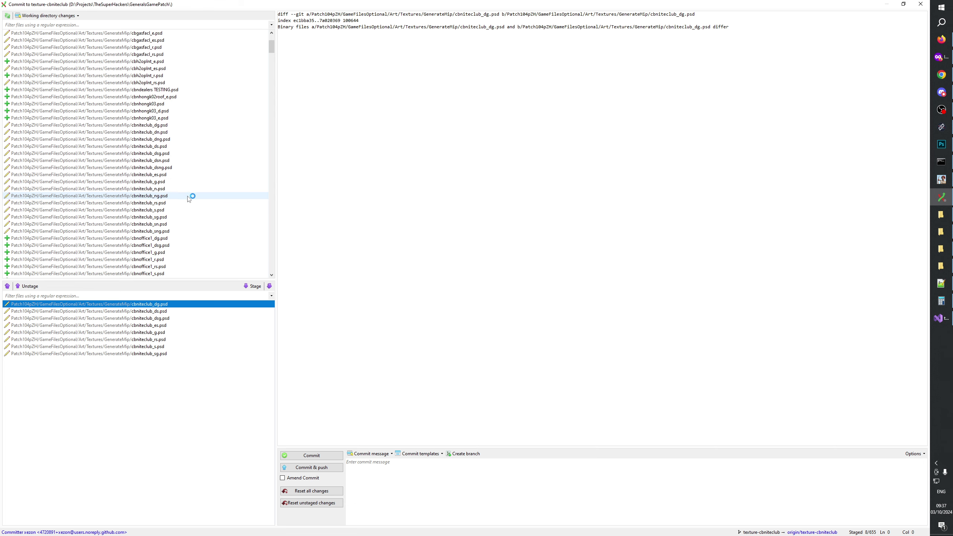
{"action": "left_click", "coordinate": [163, 231]}
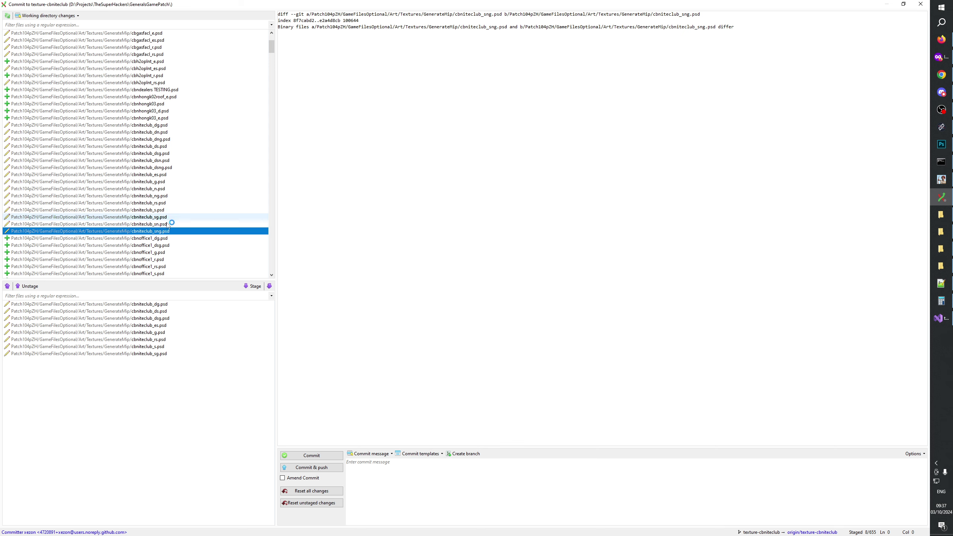
{"action": "left_click", "coordinate": [167, 225], "text": "shift"}
{"action": "left_click", "coordinate": [167, 189], "text": "ctrl"}
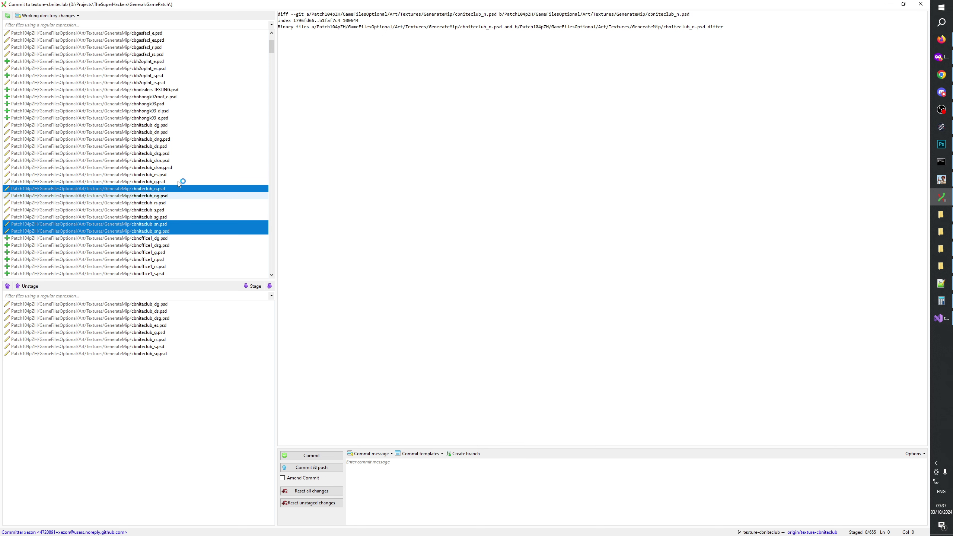
{"action": "left_click", "coordinate": [169, 168], "text": "ctrl"}
{"action": "left_click", "coordinate": [165, 160], "text": "ctrl"}
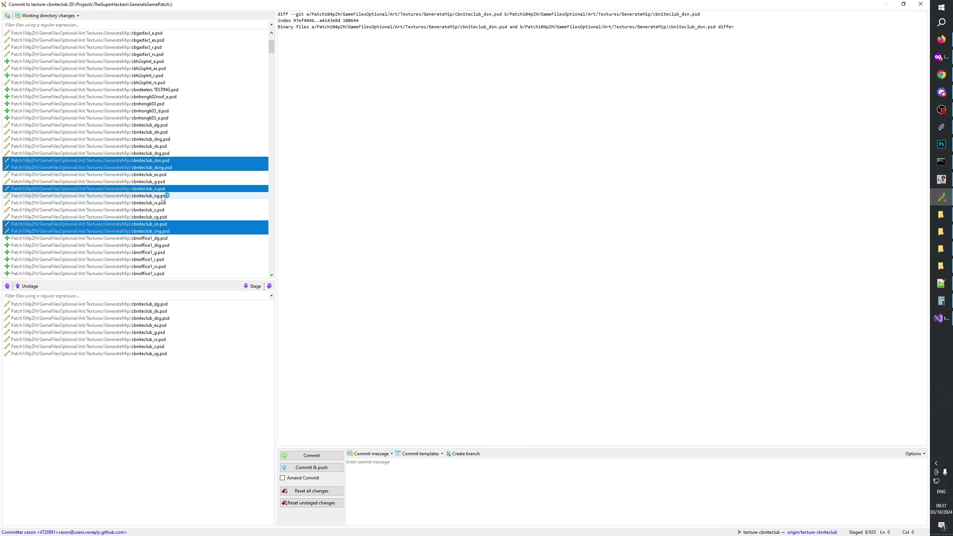
{"action": "left_click", "coordinate": [167, 195], "text": "ctrl"}
{"action": "left_click", "coordinate": [255, 286]}
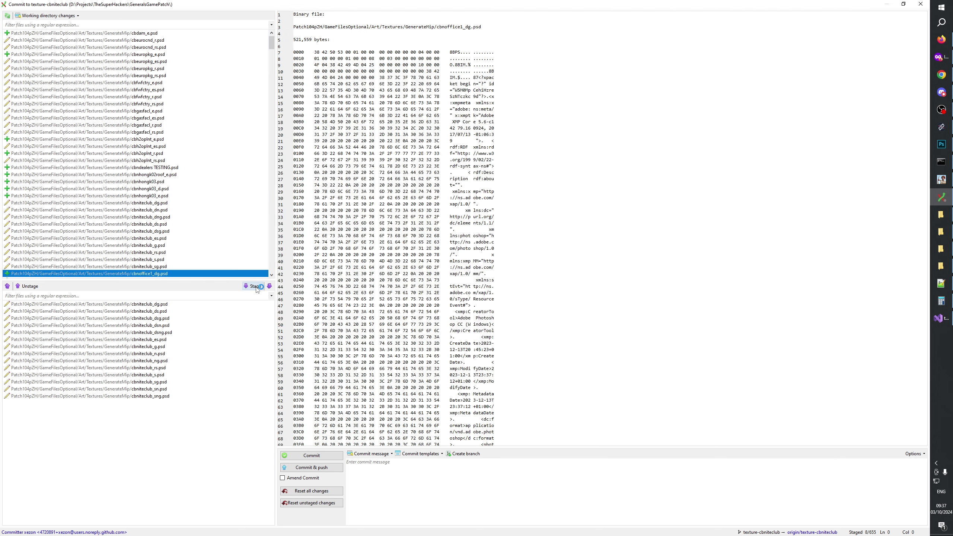
Stage the changed files cbniteclub_dn.psd and cbniteclub_dng.psd
{"action": "left_click", "coordinate": [161, 209]}
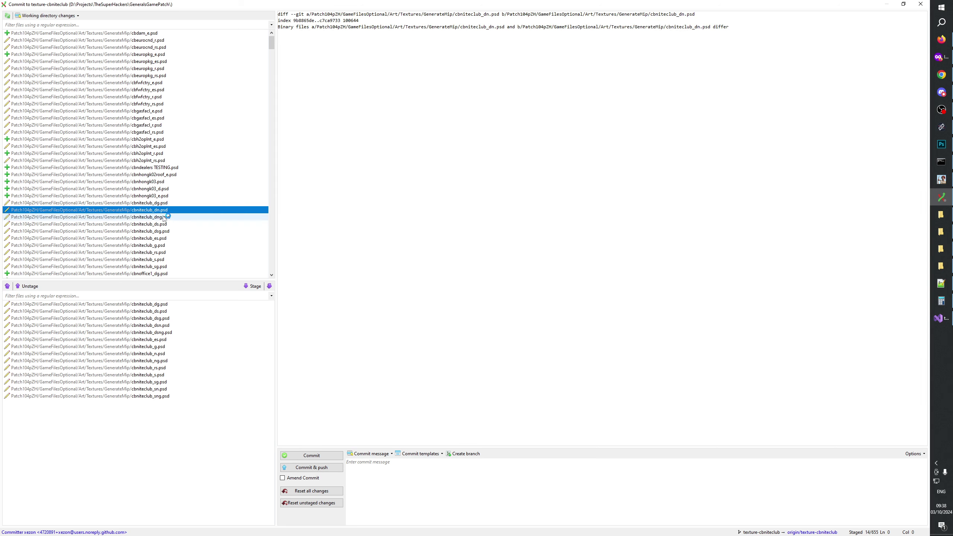
{"action": "left_click", "coordinate": [167, 217], "text": "ctrl"}
{"action": "left_click", "coordinate": [255, 286]}
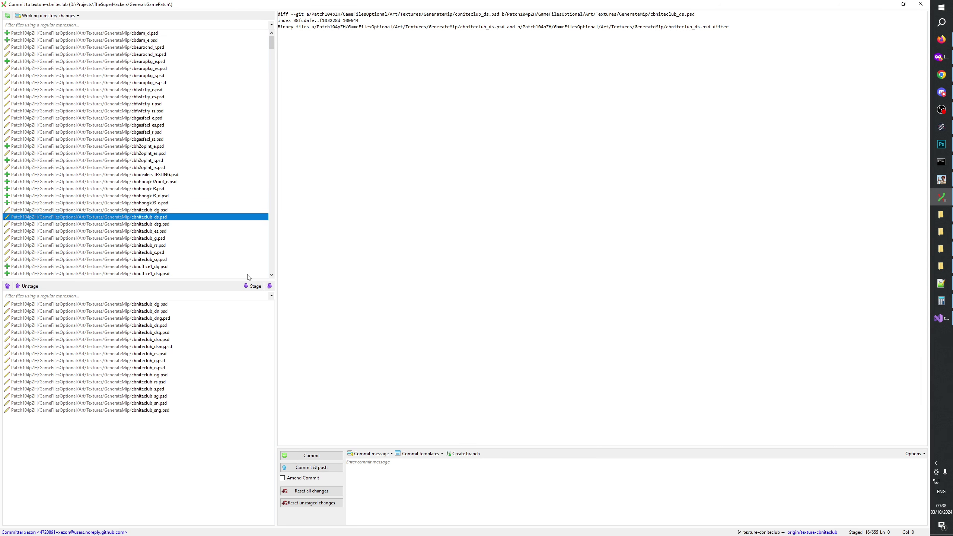
Stage the remaining changes to the cbniteclub PSD files with suffixes _dg, _g, _ds, _dsg, _es, _rs, _s and _sg
{"action": "left_click", "coordinate": [164, 211]}
{"action": "left_click", "coordinate": [169, 238], "text": "ctrl"}
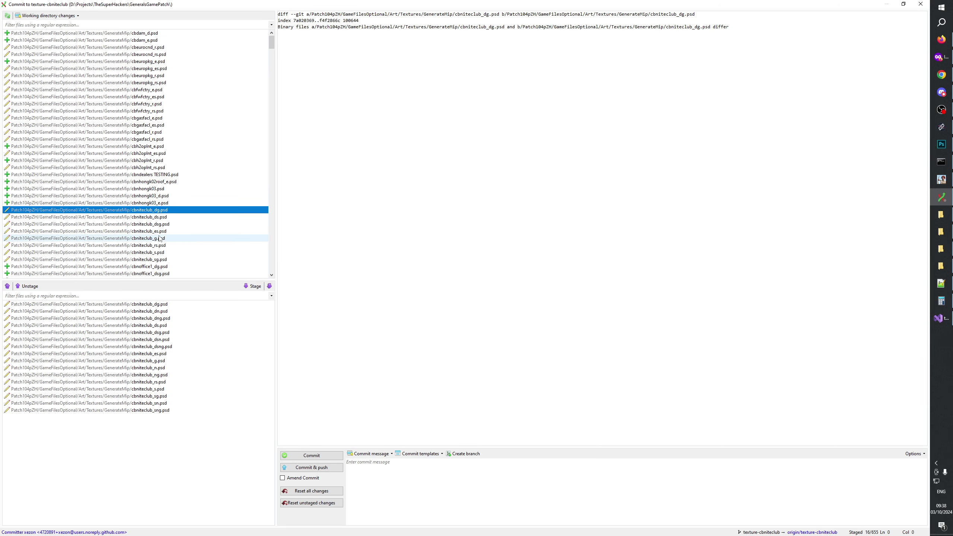
{"action": "left_click", "coordinate": [253, 288]}
{"action": "left_click", "coordinate": [162, 211]}
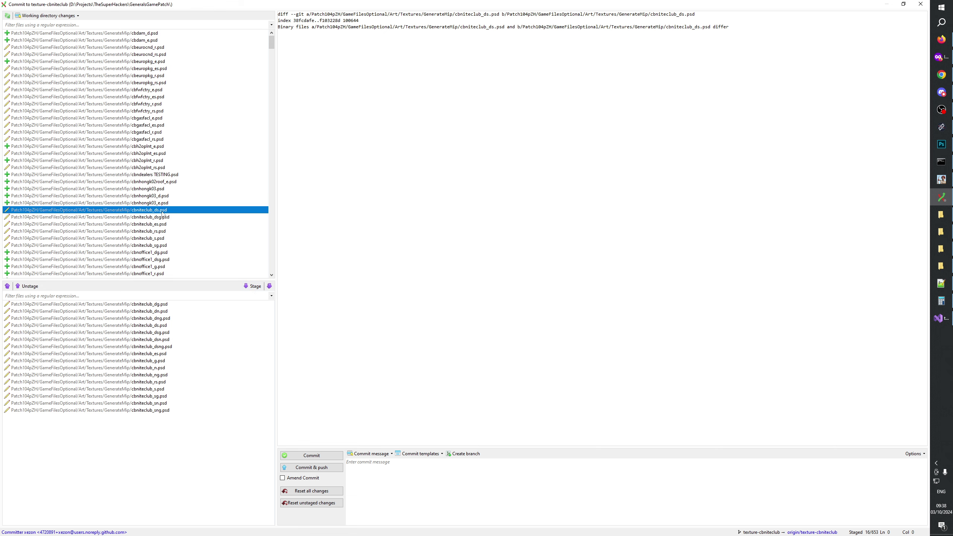
{"action": "left_click", "coordinate": [164, 246], "text": "shift"}
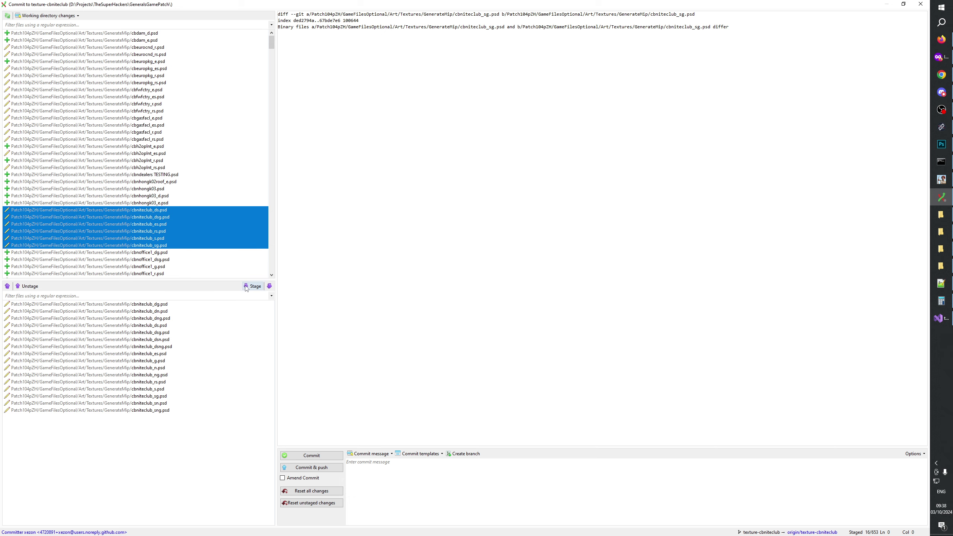
{"action": "left_click", "coordinate": [254, 287]}
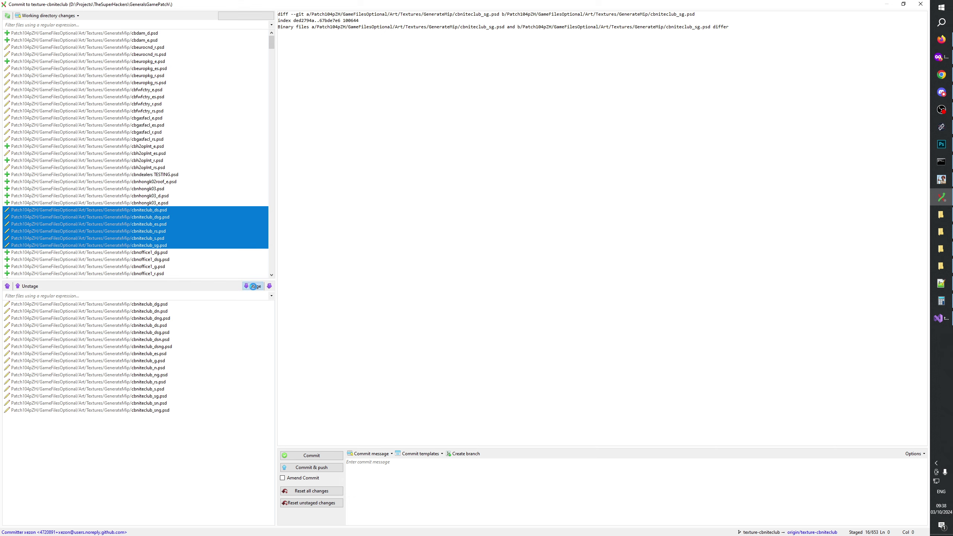
{"action": "left_click", "coordinate": [139, 461]}
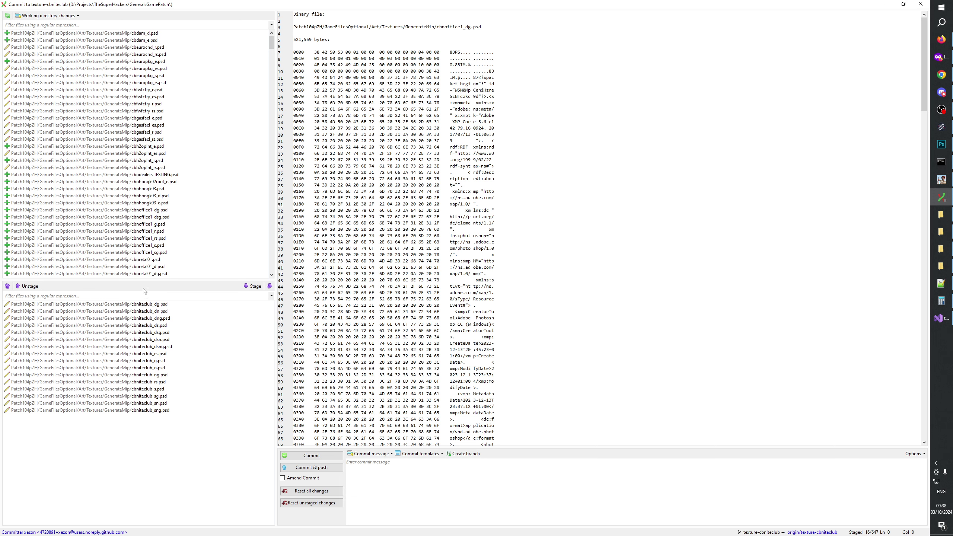
Go through the staged cbniteclub files from cbniteclub_dg.psd to cbniteclub_sng.psd, checking their diffs
{"action": "left_click", "coordinate": [147, 304]}
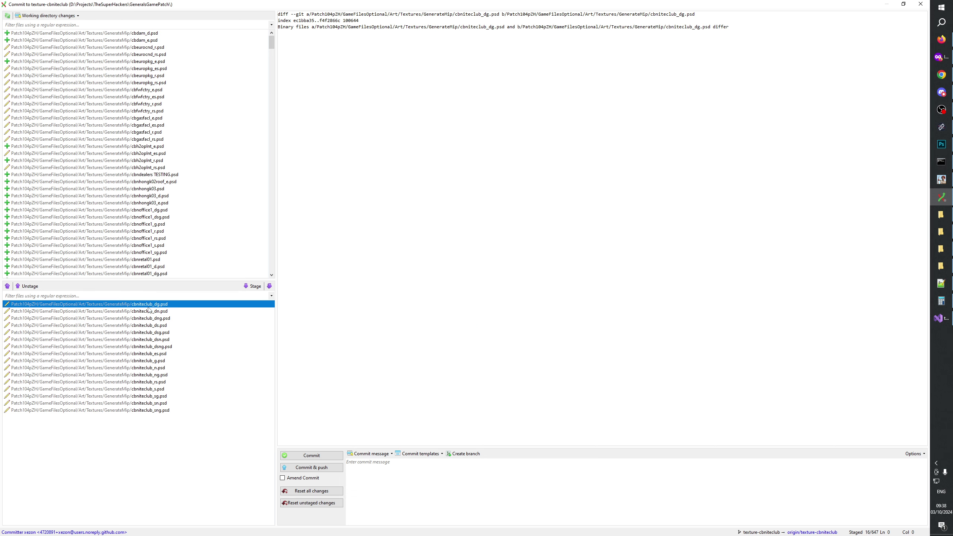
{"action": "left_click", "coordinate": [149, 311]}
{"action": "left_click", "coordinate": [148, 317]}
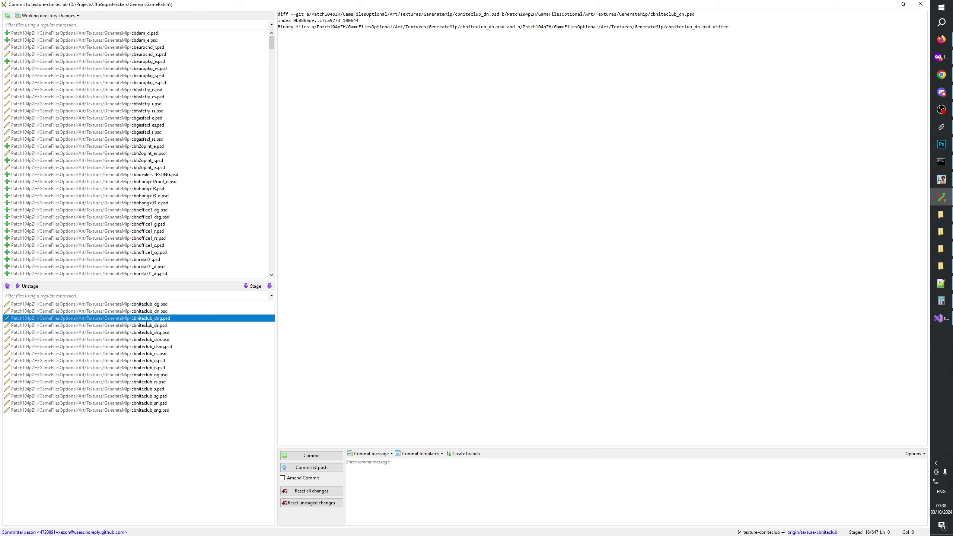
{"action": "left_click", "coordinate": [147, 332]}
{"action": "left_click", "coordinate": [145, 339]}
{"action": "left_click", "coordinate": [145, 346]}
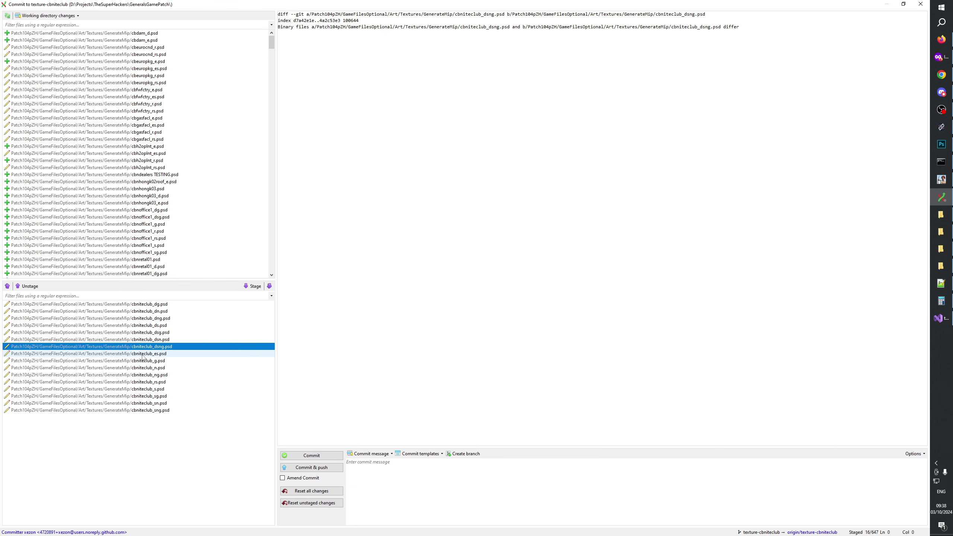
{"action": "left_click", "coordinate": [144, 353]}
{"action": "left_click", "coordinate": [144, 367]}
{"action": "left_click", "coordinate": [143, 381]}
{"action": "left_click", "coordinate": [144, 389]}
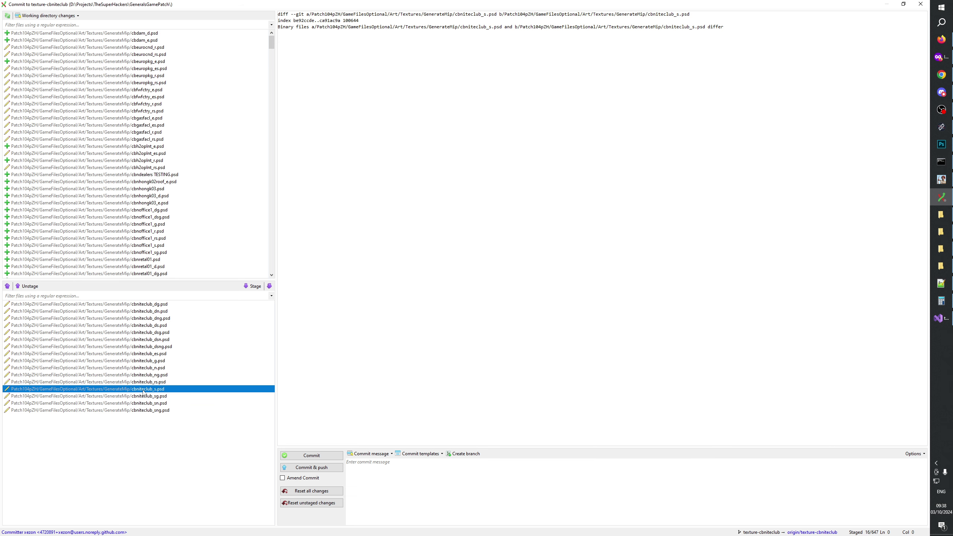
{"action": "left_click", "coordinate": [144, 396]}
{"action": "left_click", "coordinate": [143, 403]}
{"action": "left_click", "coordinate": [144, 409]}
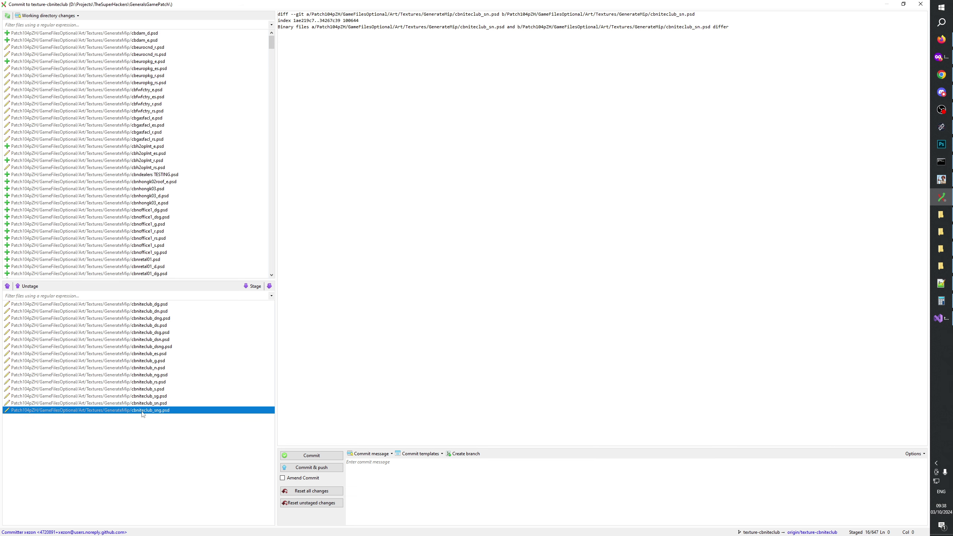
{"action": "left_click", "coordinate": [144, 382]}
Write the commit message "Improve garrison barricade visuals, use decompressed dds textures"
{"action": "left_click", "coordinate": [454, 501]}
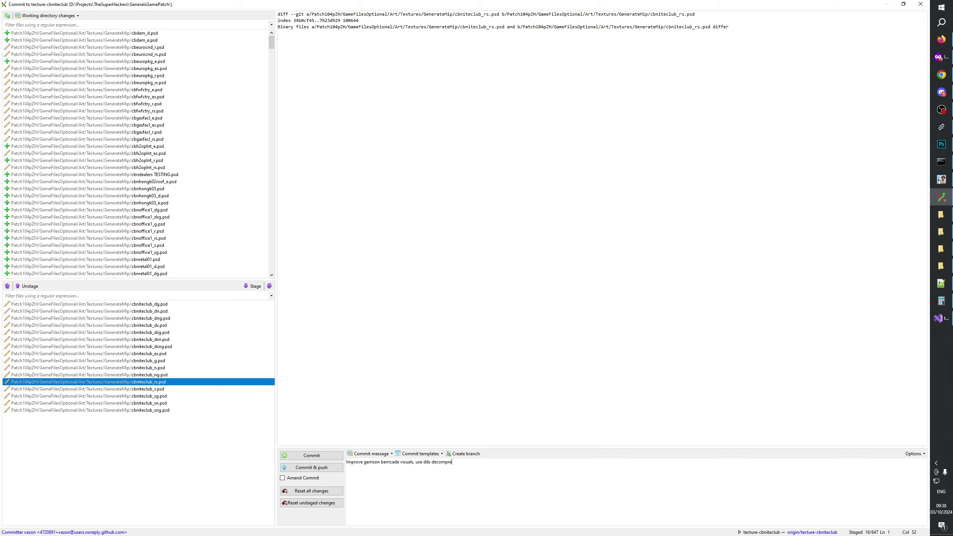
{"action": "type", "text": "es"}
{"action": "double_click", "coordinate": [427, 462]}
{"action": "key", "text": "BackSpace"}
{"action": "type", "text": "dds textures a"}
{"action": "left_click_drag", "start_coordinate": [532, 473], "coordinate": [426, 467]}
{"action": "key", "text": "BackSpace"}
{"action": "key", "text": "End"}
{"action": "key", "text": "BackSpace"}
{"action": "key", "text": "BackSpace"}
{"action": "key", "text": "BackSpace"}
{"action": "key", "text": "BackSpace"}
{"action": "key", "text": "BackSpace"}
{"action": "key", "text": "BackSpace"}
{"action": "key", "text": "BackSpace"}
{"action": "key", "text": "BackSpace"}
Switch to Discord and open the direct message conversation with the newest unread message
{"action": "mouse_move", "coordinate": [942, 325]}
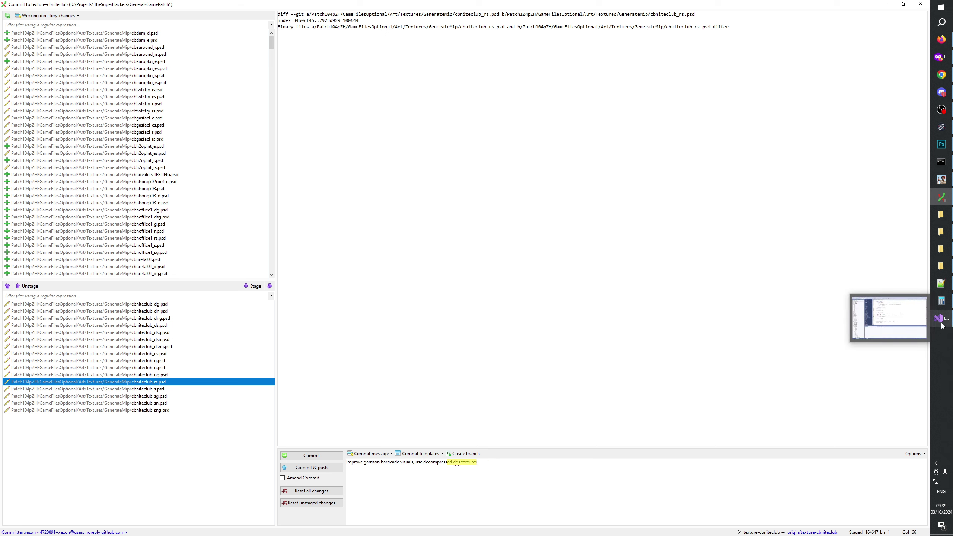
{"action": "left_click", "coordinate": [940, 93]}
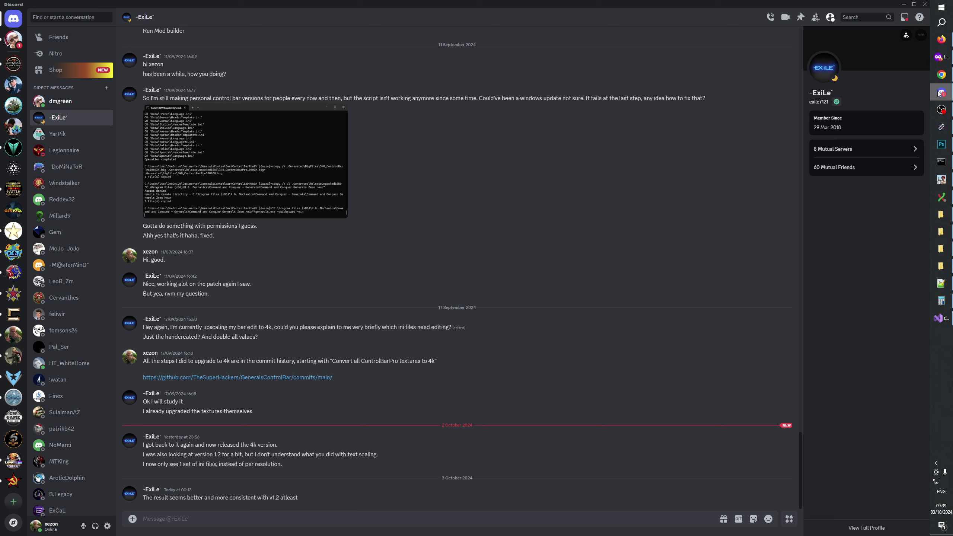
{"action": "left_click", "coordinate": [59, 108]}
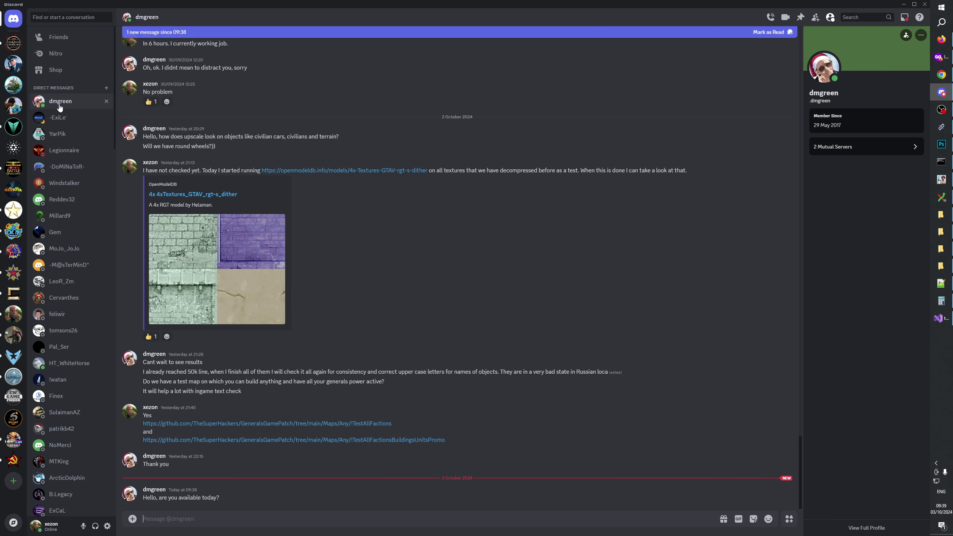
Send the reply "Yes" in the open direct message conversation and minimize Discord
{"action": "type", "text": "Yes"}
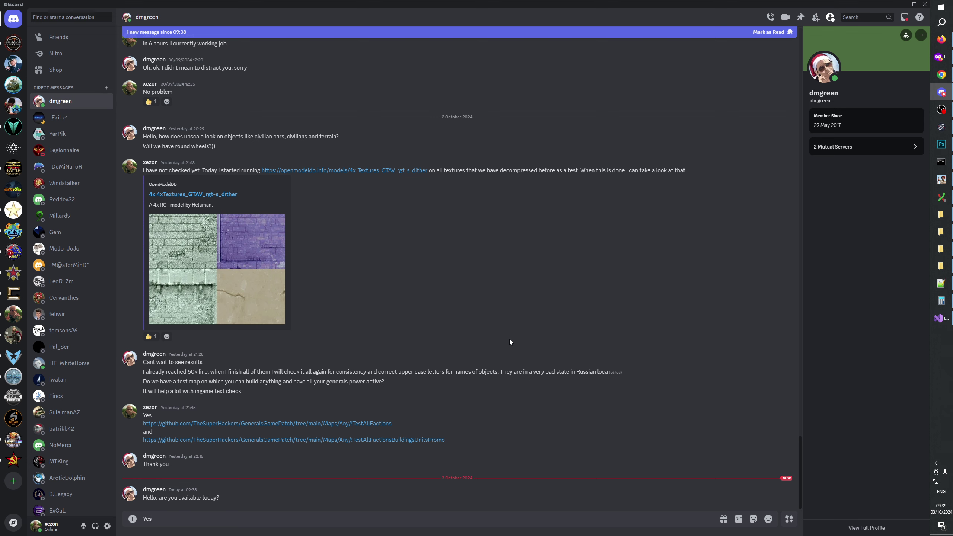
{"action": "key", "text": "Return"}
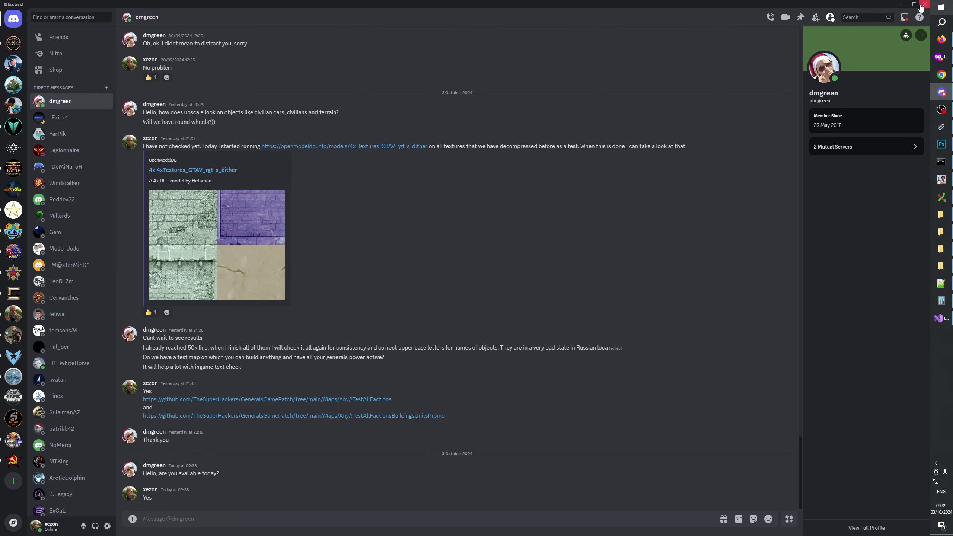
{"action": "left_click", "coordinate": [904, 4]}
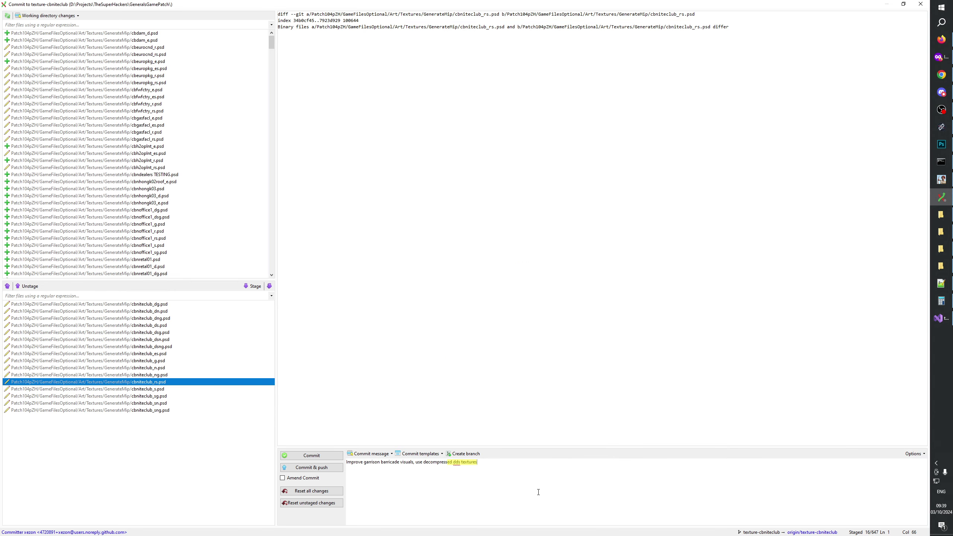
Recheck the diffs of several staged cbniteclub PSD files, from cbniteclub_sng.psd back to cbniteclub_dg.psd
{"action": "left_click", "coordinate": [142, 403]}
{"action": "left_click", "coordinate": [142, 410]}
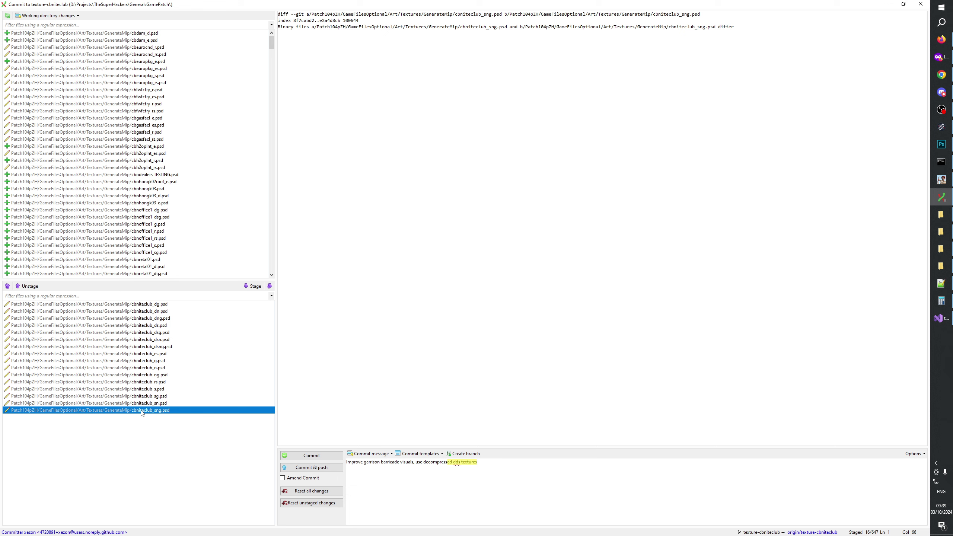
{"action": "left_click", "coordinate": [143, 404]}
{"action": "left_click", "coordinate": [143, 389]}
{"action": "left_click", "coordinate": [144, 346]}
{"action": "left_click", "coordinate": [145, 318]}
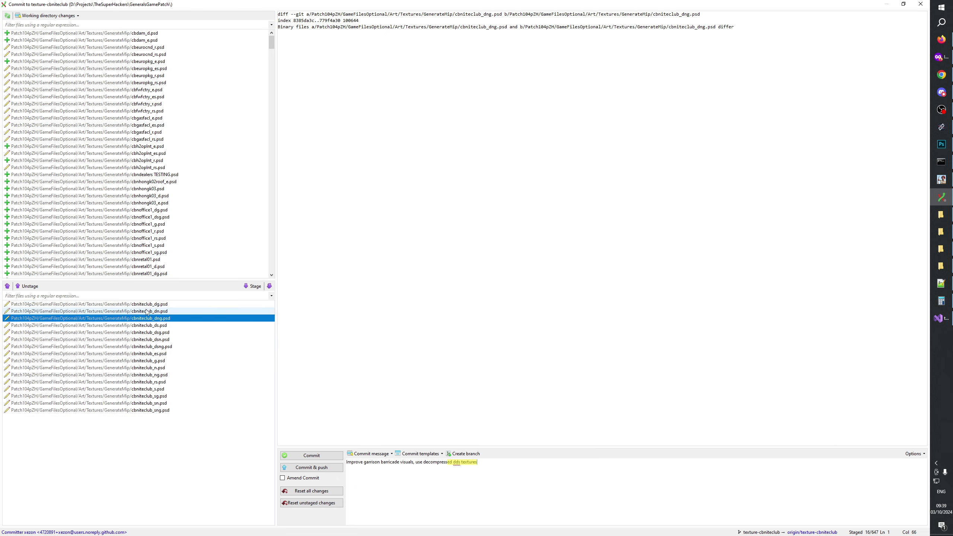
{"action": "left_click", "coordinate": [147, 304]}
{"action": "left_click", "coordinate": [144, 435]}
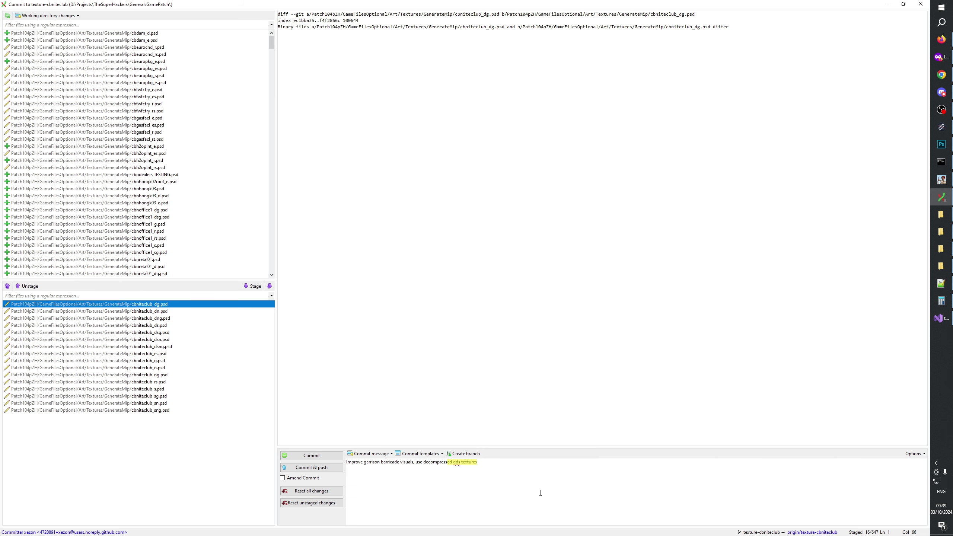
Switch to Visual Studio and start debugging w3dview.exe to launch W3D Viewer
{"action": "key", "text": "alt+Tab"}
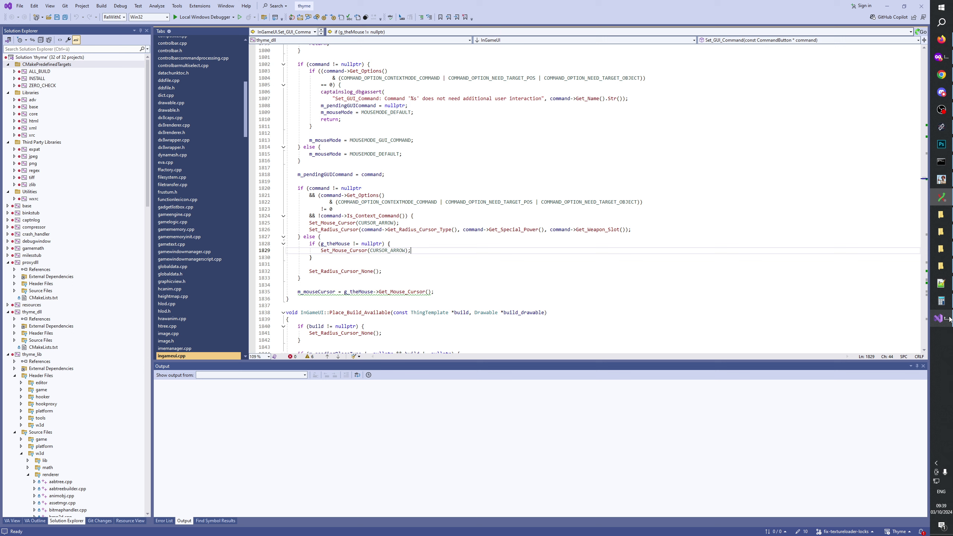
{"action": "left_click", "coordinate": [449, 291]}
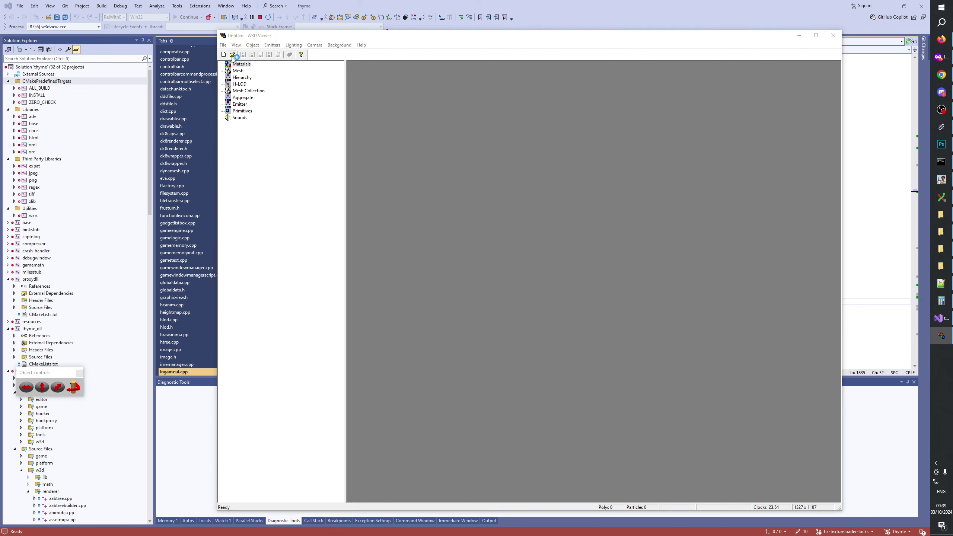
Open all CBNiteClub models in W3D Viewer, from CBNiteClub.W3D through CBNiteClub_SNG.W3D in the Art\W3D folder
{"action": "key", "text": "ctrl+o"}
{"action": "left_click", "coordinate": [506, 314]}
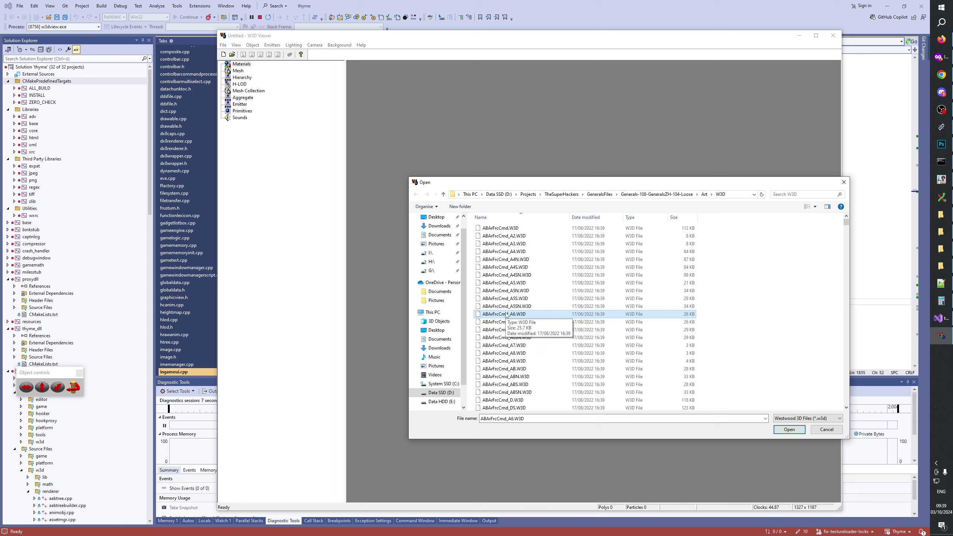
{"action": "type", "text": "cb"}
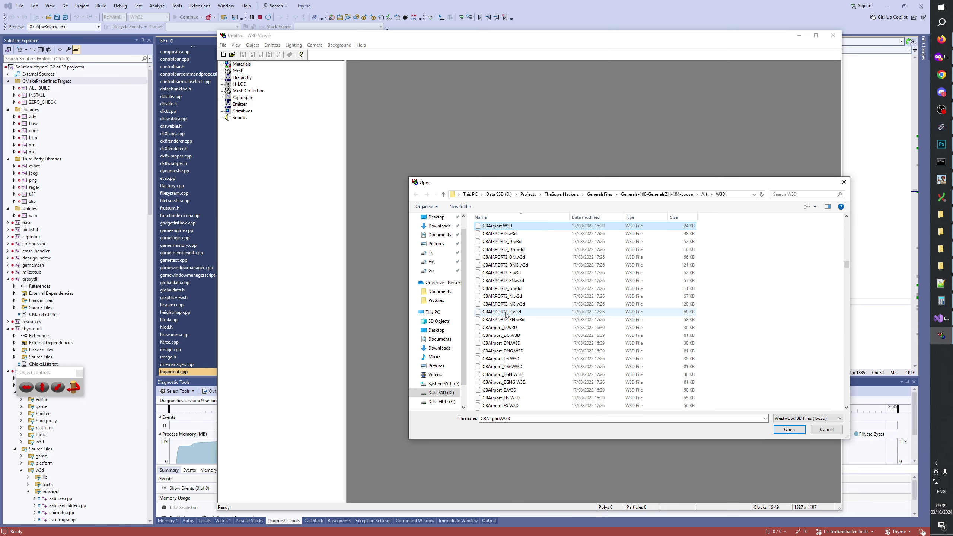
{"action": "key", "text": "Down"}
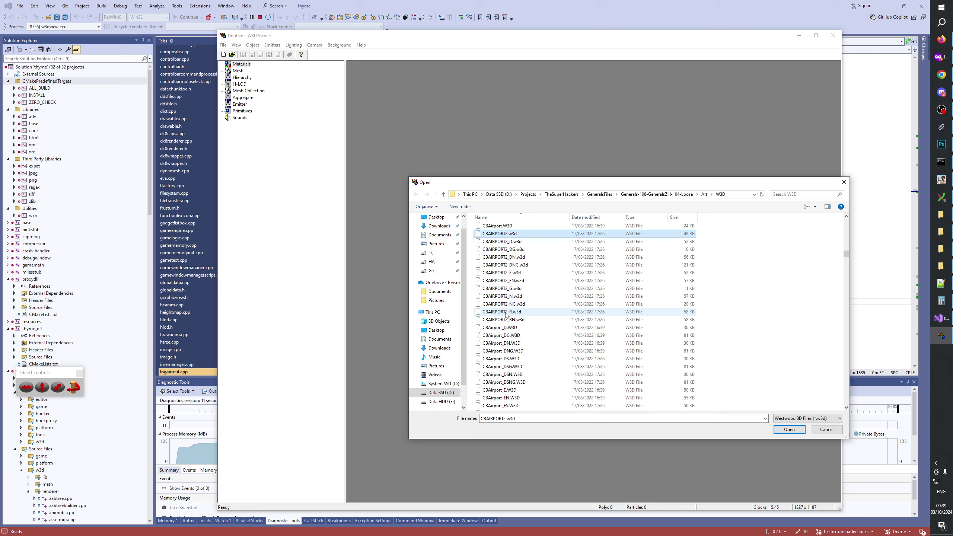
{"action": "type", "text": "cbninf"}
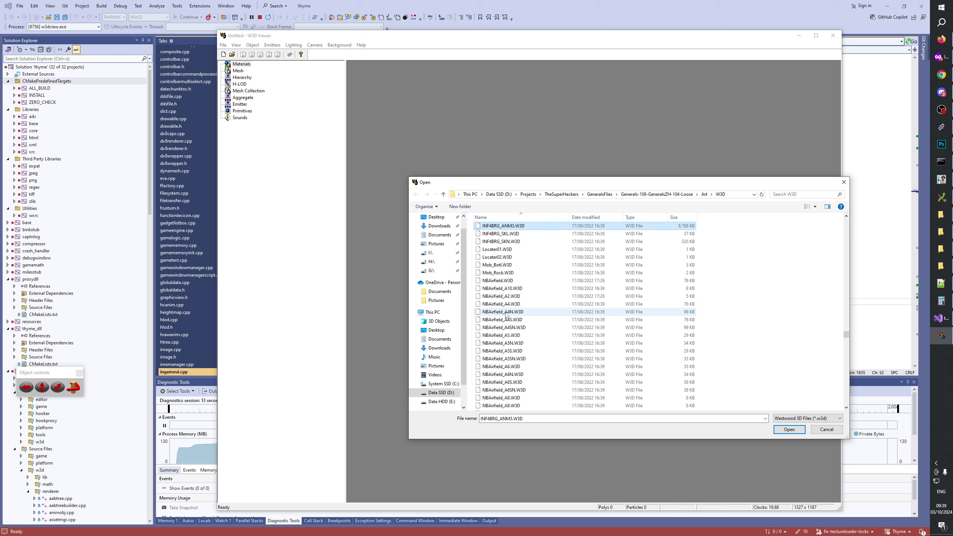
{"action": "type", "text": "cbni"}
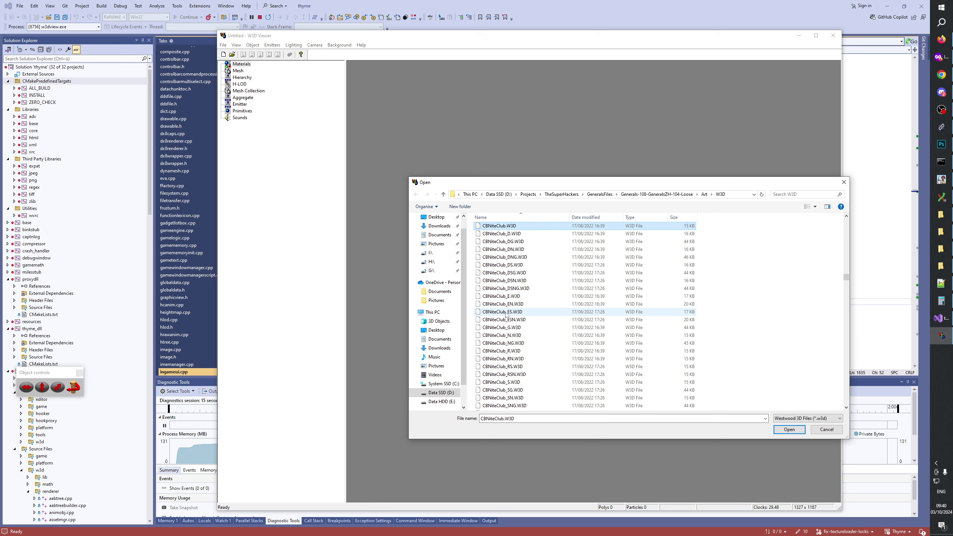
{"action": "scroll", "coordinate": [505, 315], "scroll_direction": "down", "scroll_amount": 2}
{"action": "left_click", "coordinate": [525, 359], "text": "shift"}
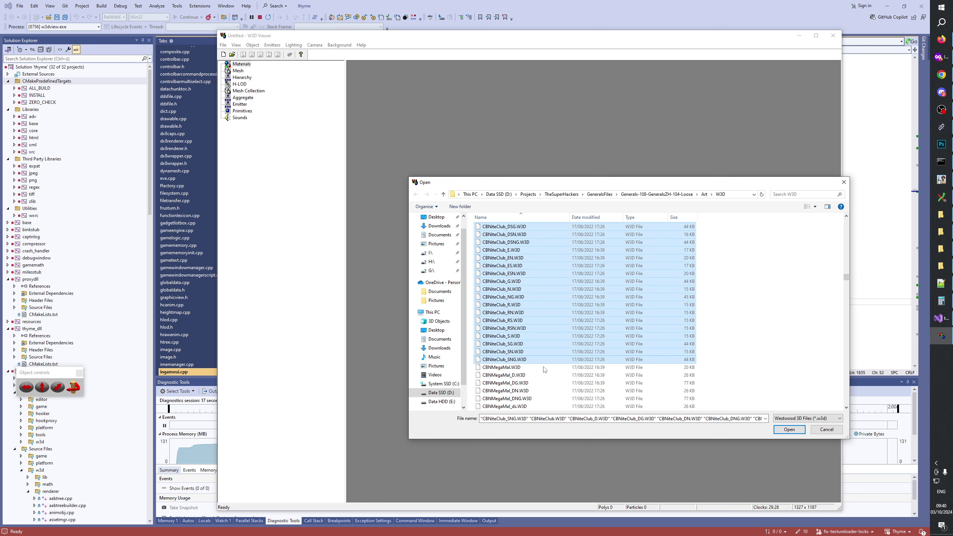
{"action": "left_click", "coordinate": [789, 429]}
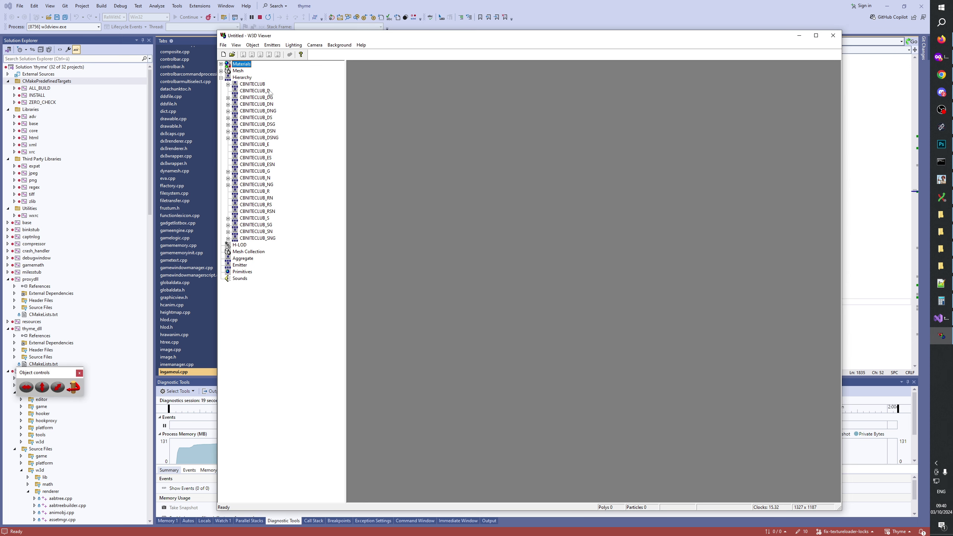
Inspect the textures of CBNITECLUB and its damaged variants _D, _DG, _DN and _DNG from several sides
{"action": "left_click", "coordinate": [260, 86]}
{"action": "mouse_move", "coordinate": [546, 245]}
{"action": "left_mouse_down"}
{"action": "mouse_move", "coordinate": [596, 285]}
{"action": "mouse_move", "coordinate": [575, 289]}
{"action": "mouse_move", "coordinate": [591, 303]}
{"action": "mouse_move", "coordinate": [488, 289]}
{"action": "mouse_move", "coordinate": [510, 325]}
{"action": "mouse_move", "coordinate": [732, 311]}
{"action": "mouse_move", "coordinate": [634, 339]}
{"action": "mouse_move", "coordinate": [688, 336]}
{"action": "left_mouse_up"}
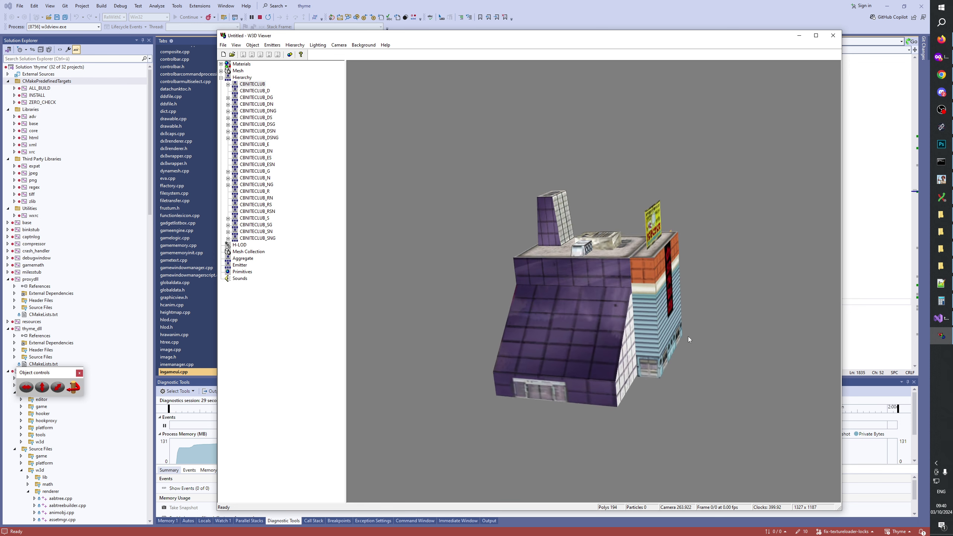
{"action": "left_click", "coordinate": [258, 91]}
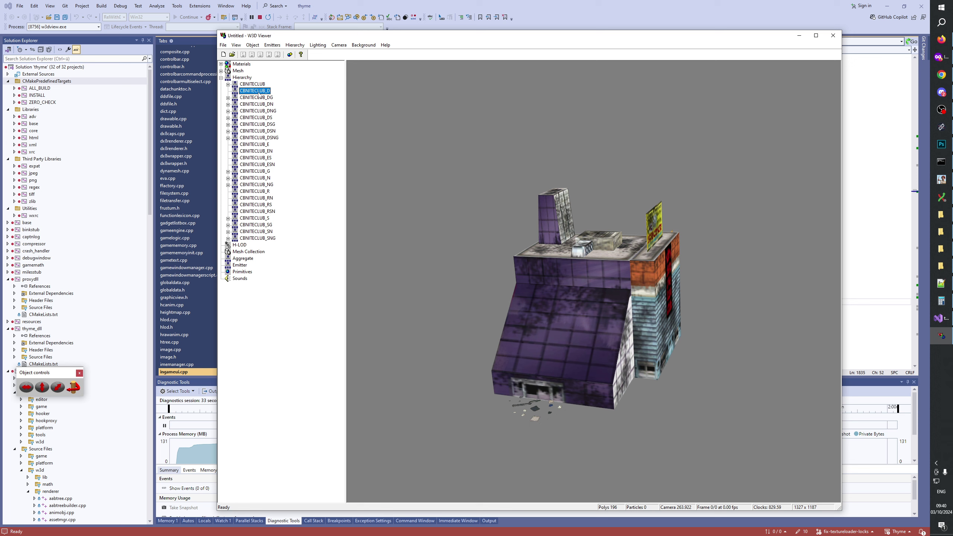
{"action": "left_click", "coordinate": [259, 97]}
{"action": "left_click", "coordinate": [259, 104]}
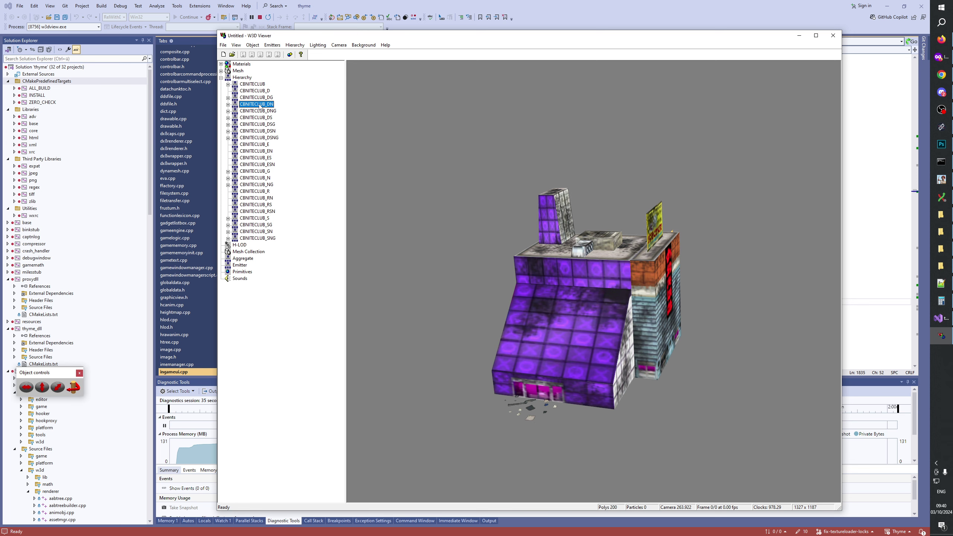
{"action": "left_click", "coordinate": [259, 111]}
{"action": "left_click_drag", "start_coordinate": [579, 215], "coordinate": [432, 285]}
Look through the snow and heavily damaged variants CBNITECLUB_DS, _DSN, _E, _ES and _ESN
{"action": "left_click", "coordinate": [271, 117]}
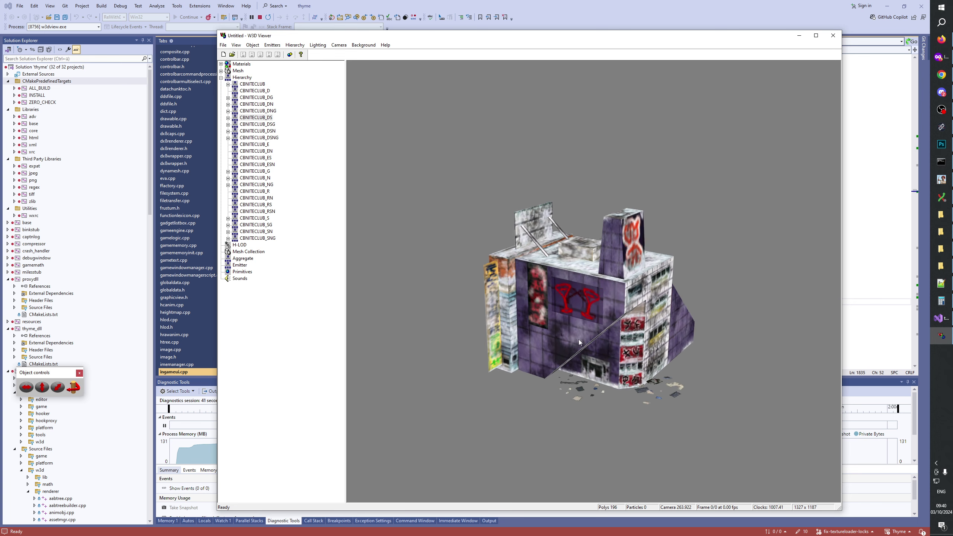
{"action": "left_click", "coordinate": [267, 131]}
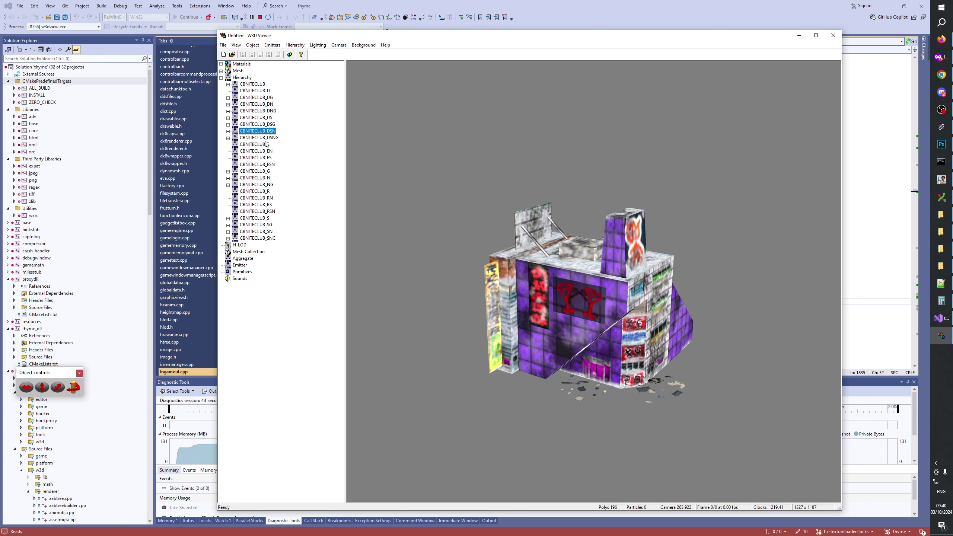
{"action": "left_click", "coordinate": [262, 145]}
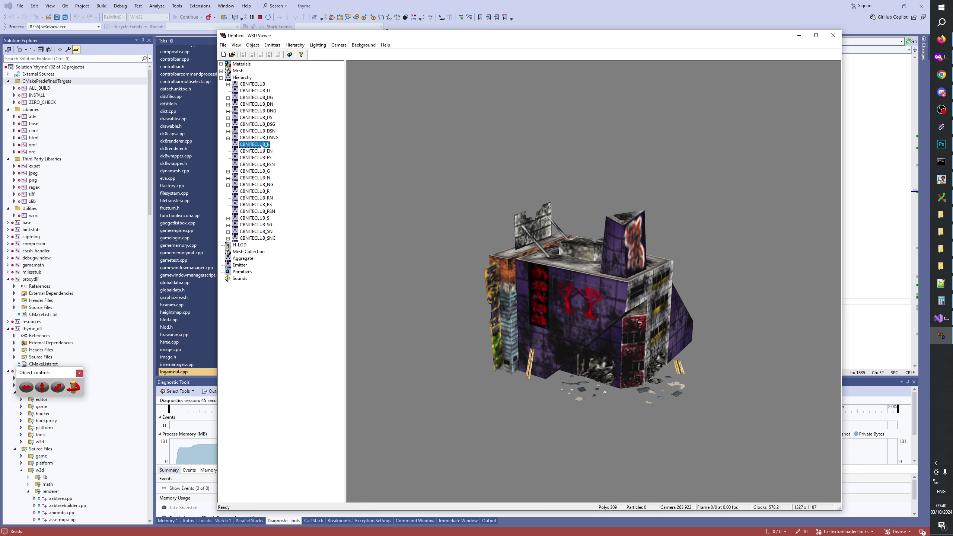
{"action": "left_click", "coordinate": [262, 157]}
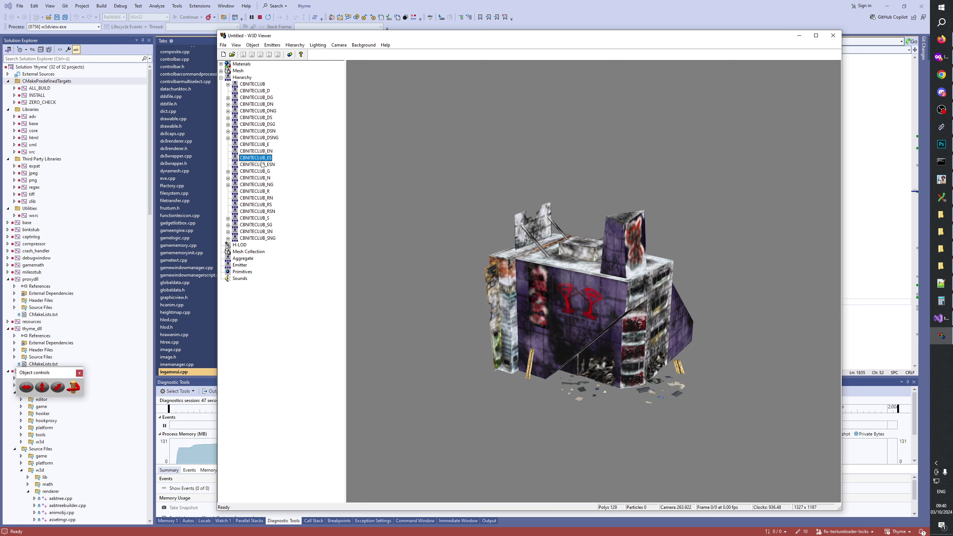
{"action": "left_click", "coordinate": [261, 165]}
Examine the garrison barricades on CBNITECLUB_G from different angles and distances
{"action": "left_click", "coordinate": [261, 171]}
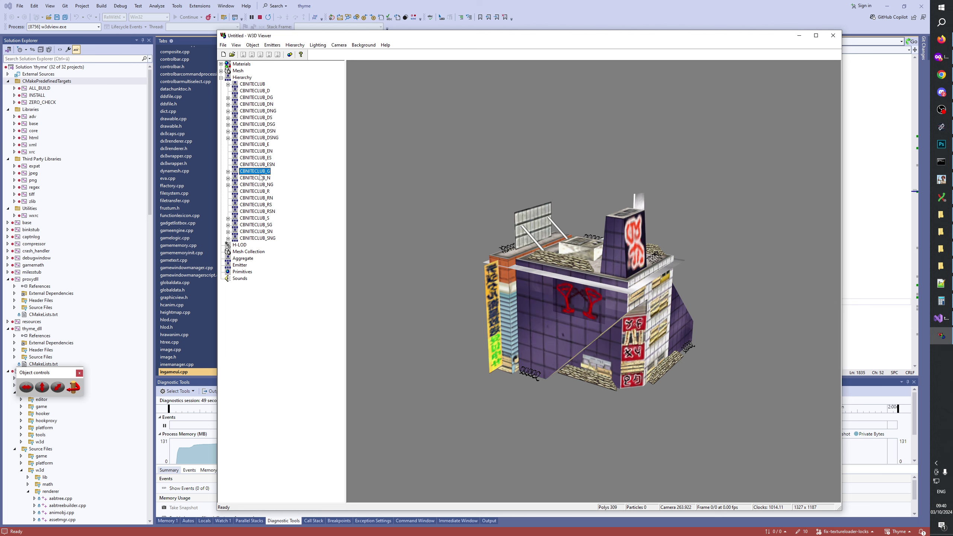
{"action": "left_click_drag", "start_coordinate": [623, 308], "coordinate": [682, 328]}
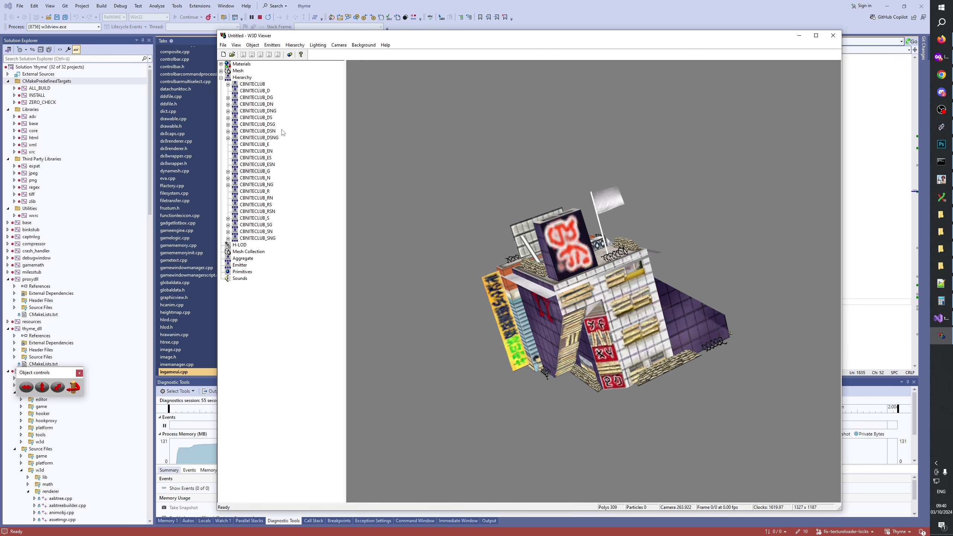
{"action": "scroll", "coordinate": [613, 296], "scroll_direction": "up", "scroll_amount": 5}
{"action": "left_click_drag", "start_coordinate": [614, 300], "coordinate": [592, 330]}
{"action": "scroll", "coordinate": [542, 311], "scroll_direction": "down", "scroll_amount": 5}
{"action": "scroll", "coordinate": [610, 357], "scroll_direction": "up", "scroll_amount": 5}
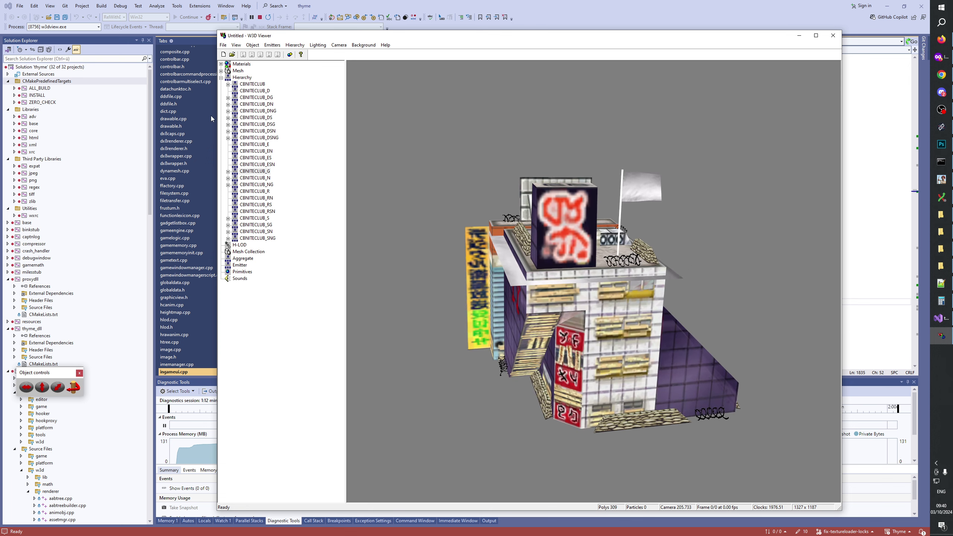
Check the night variants CBNITECLUB_N and _NG and the rubble variants _R, _RN, _RS and _RSN
{"action": "left_click", "coordinate": [259, 177]}
{"action": "left_click_drag", "start_coordinate": [550, 269], "coordinate": [599, 303]}
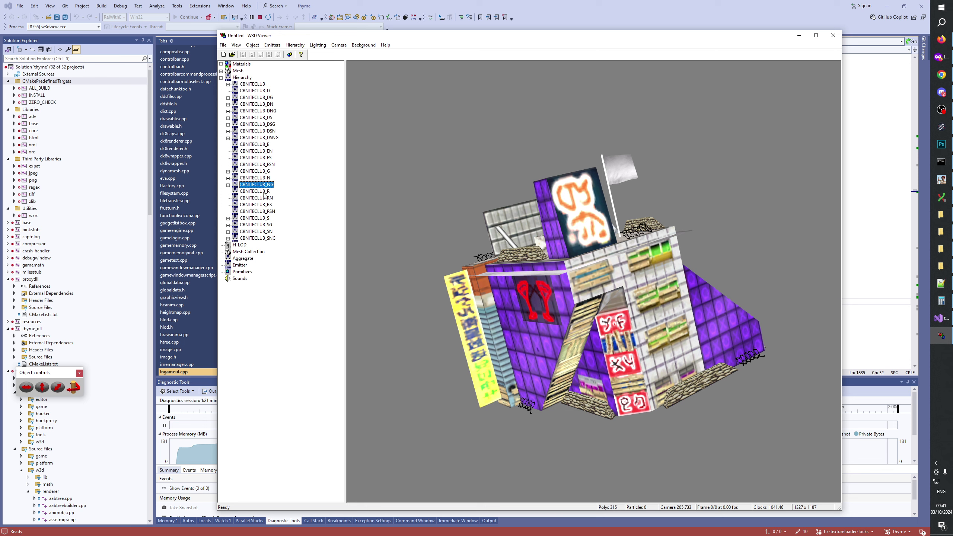
{"action": "left_click", "coordinate": [264, 192]}
{"action": "left_click", "coordinate": [265, 197]}
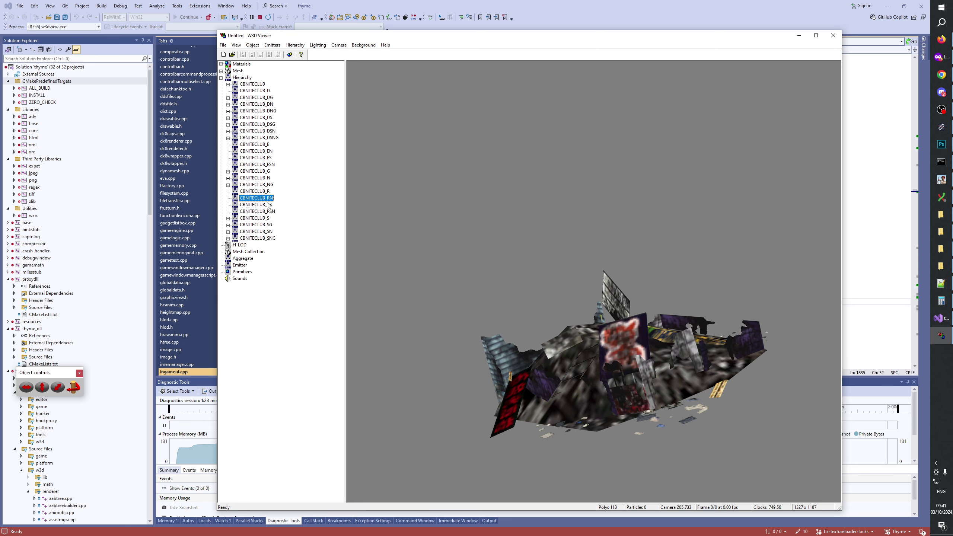
{"action": "left_click", "coordinate": [267, 205]}
{"action": "left_click", "coordinate": [268, 211]}
Compare the snow model CBNITECLUB_S with its garrisoned version CBNITECLUB_SG, examining the window barricades up close
{"action": "left_click", "coordinate": [266, 219]}
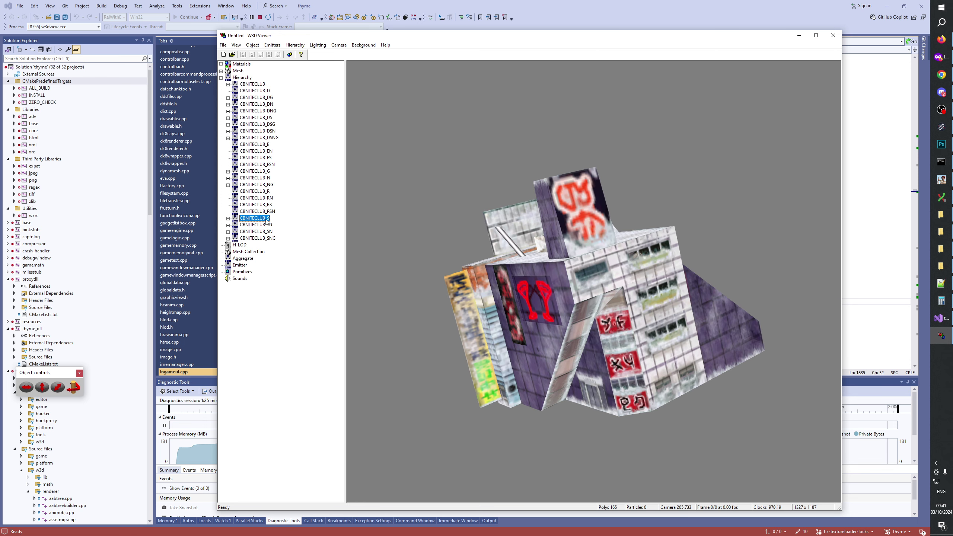
{"action": "left_click", "coordinate": [265, 231]}
{"action": "left_click", "coordinate": [265, 225]}
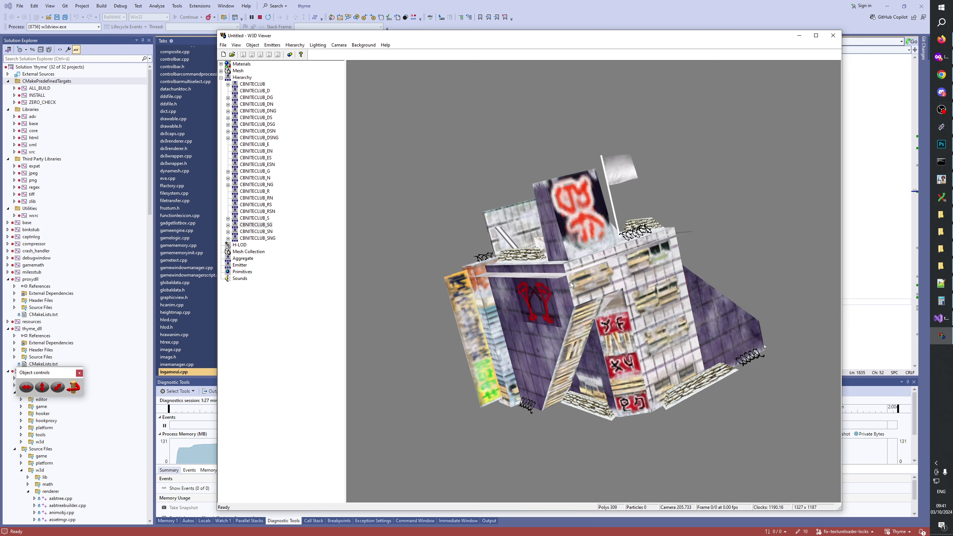
{"action": "left_click", "coordinate": [265, 218]}
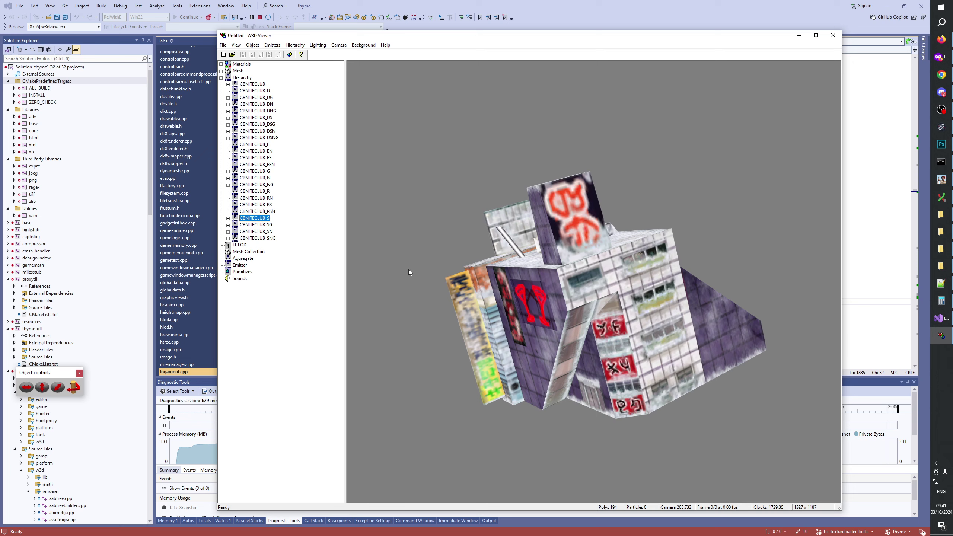
{"action": "left_click_drag", "start_coordinate": [480, 354], "coordinate": [368, 302]}
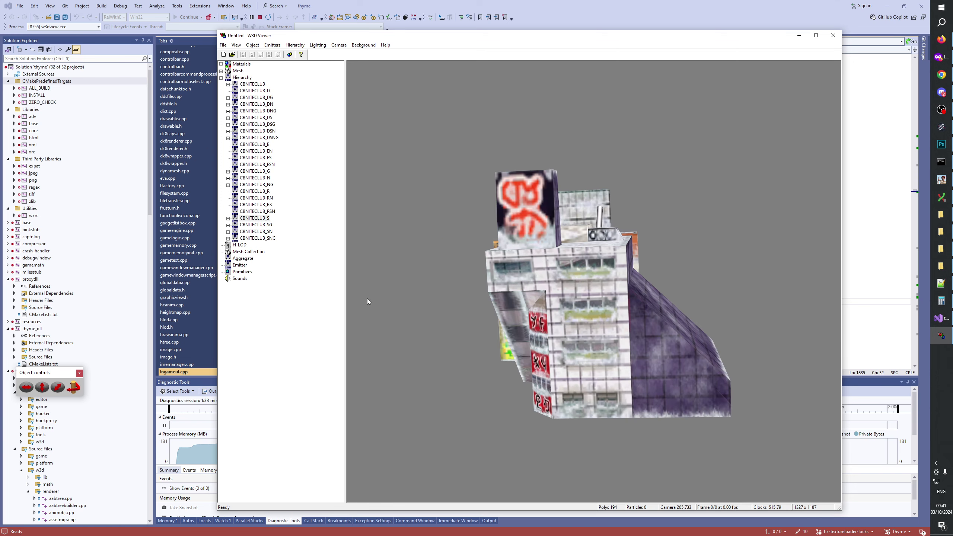
{"action": "left_click", "coordinate": [258, 224]}
{"action": "left_click_drag", "start_coordinate": [525, 300], "coordinate": [575, 289]}
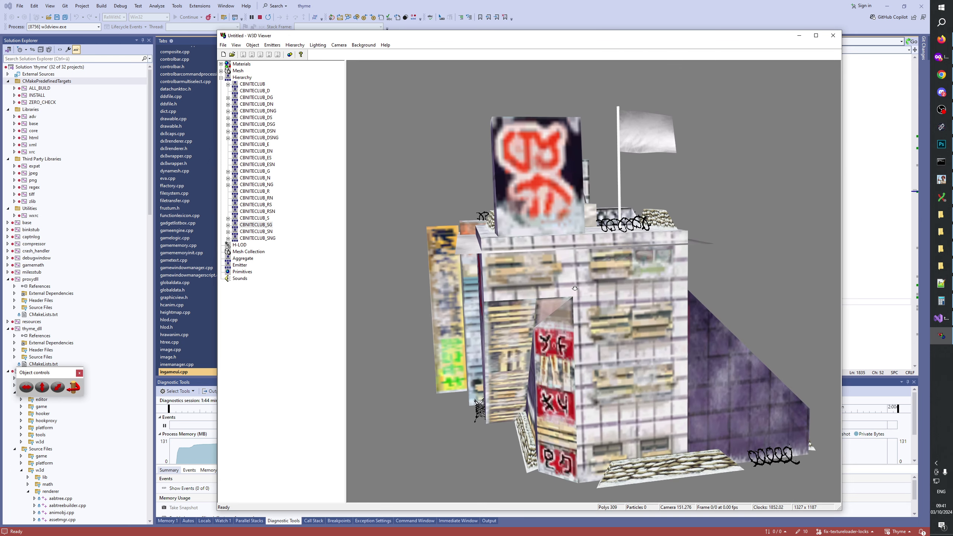
Inspect the snowy night variants CBNITECLUB_SN and CBNITECLUB_SNG, and return to Visual Studio
{"action": "left_click", "coordinate": [269, 231]}
{"action": "left_click", "coordinate": [265, 237]}
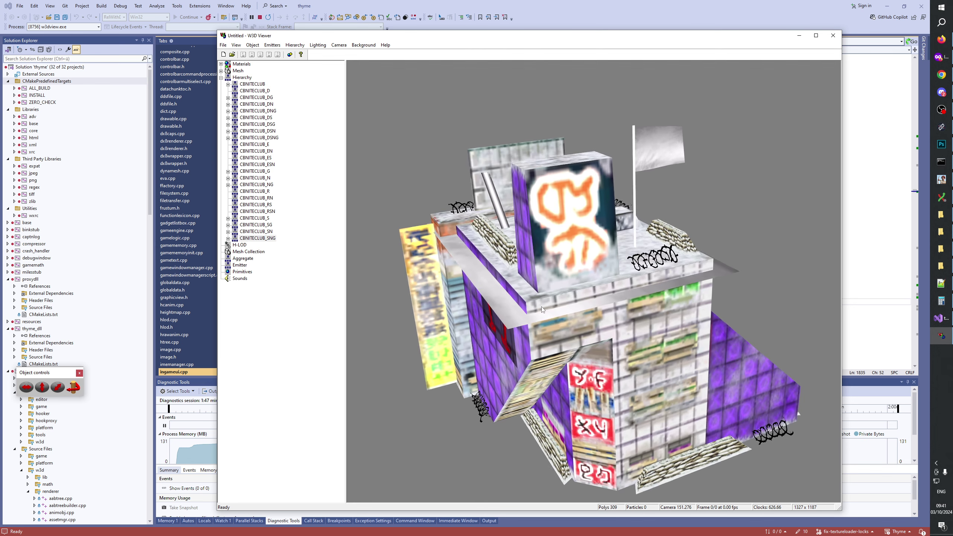
{"action": "left_click_drag", "start_coordinate": [541, 307], "coordinate": [608, 316]}
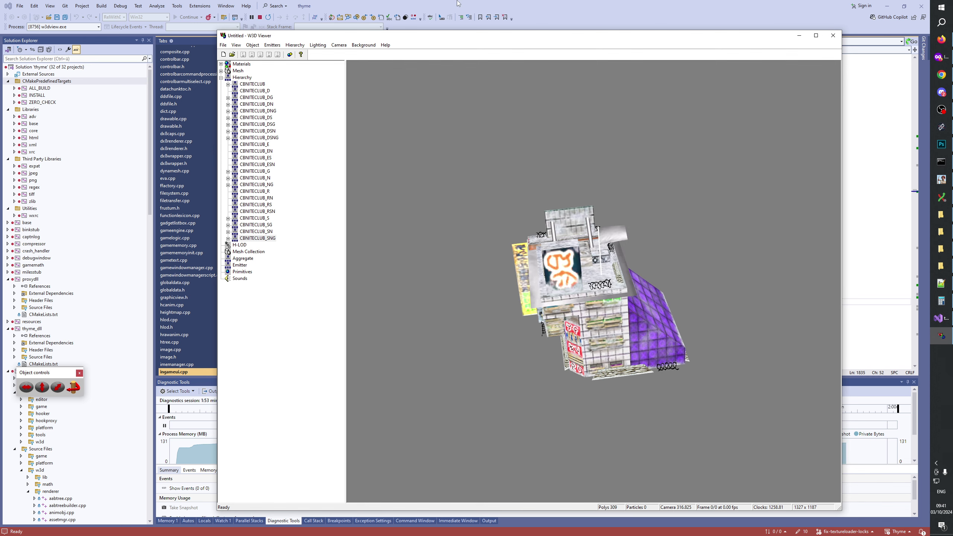
{"action": "left_click", "coordinate": [473, 4]}
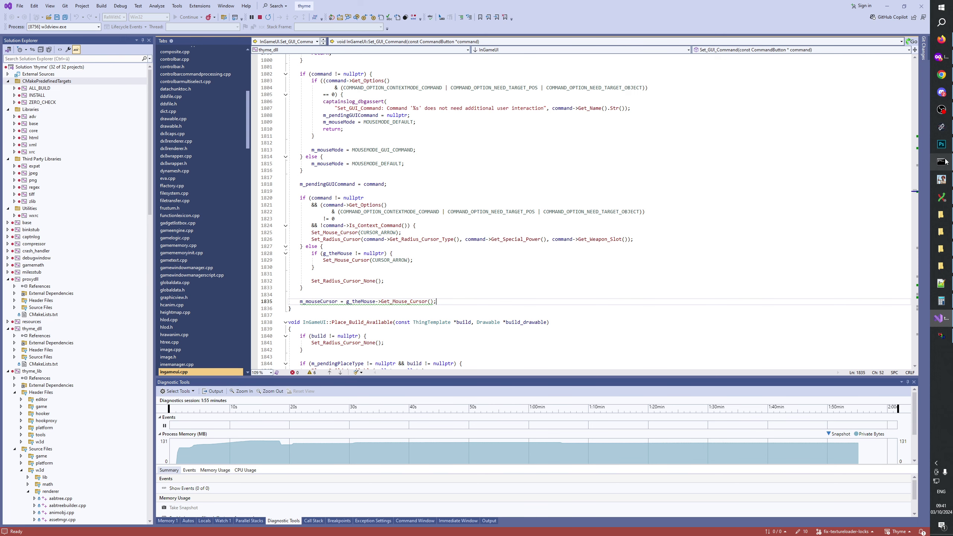
Switch to Git Extensions, commit the staged textures to the texture-cbniteclub branch, and review the remaining unstaged PSD files
{"action": "left_click", "coordinate": [941, 145]}
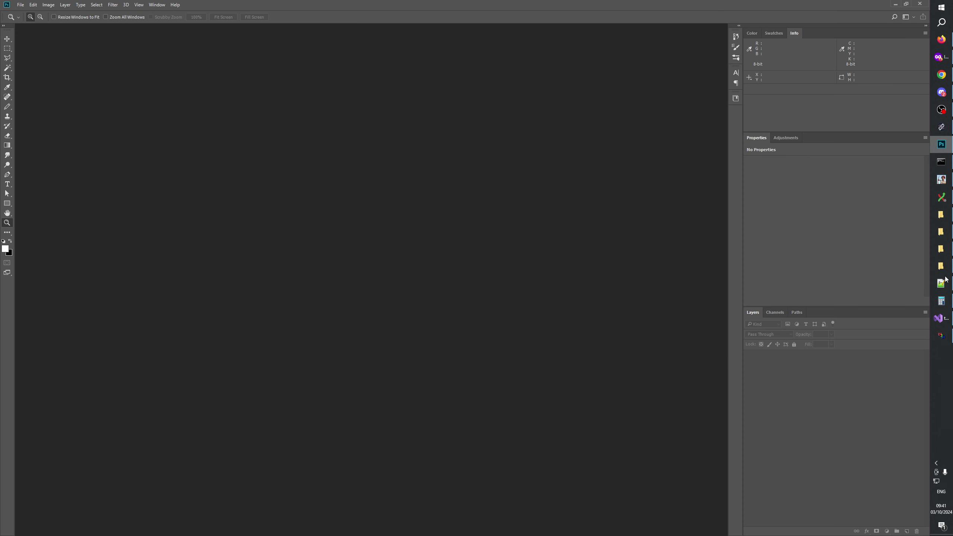
{"action": "left_click", "coordinate": [942, 198]}
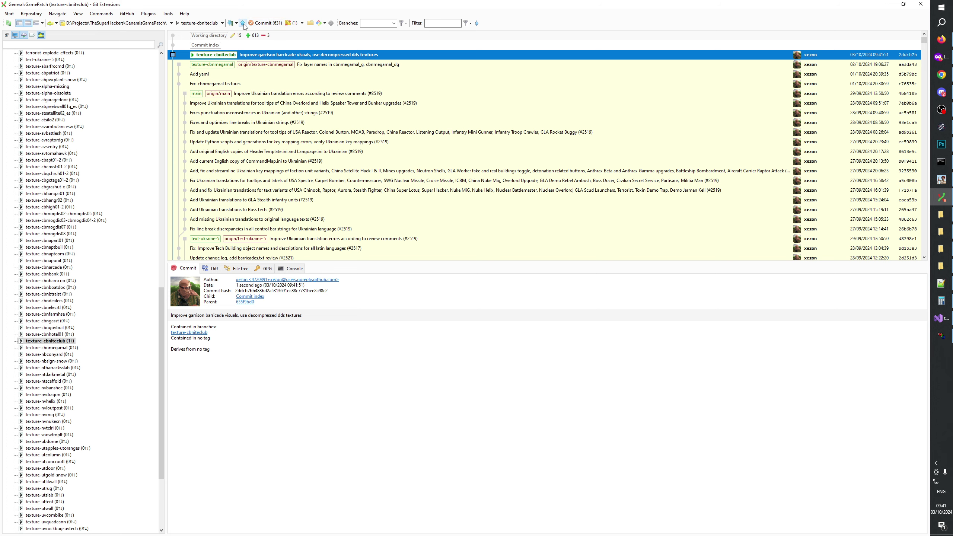
{"action": "left_click", "coordinate": [258, 26]}
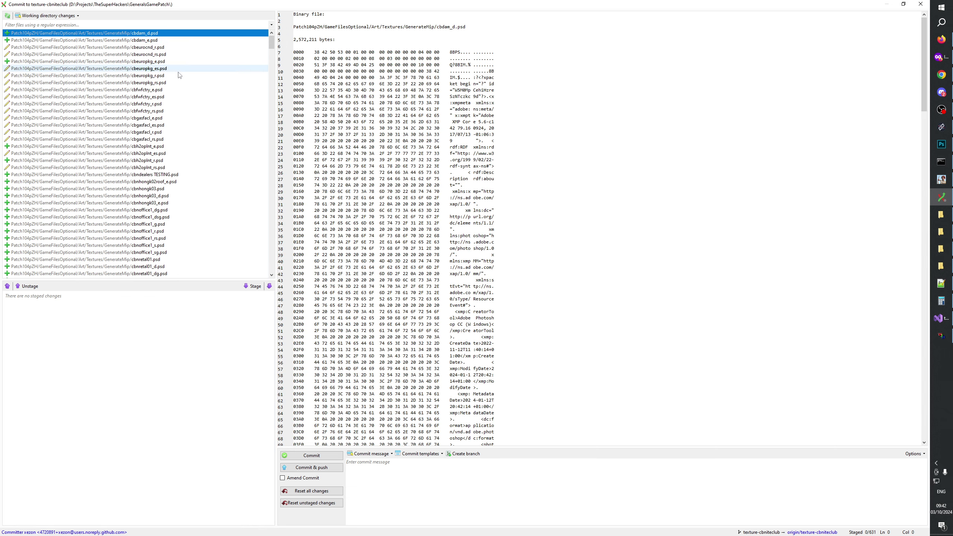
{"action": "scroll", "coordinate": [188, 94], "scroll_direction": "down", "scroll_amount": 10}
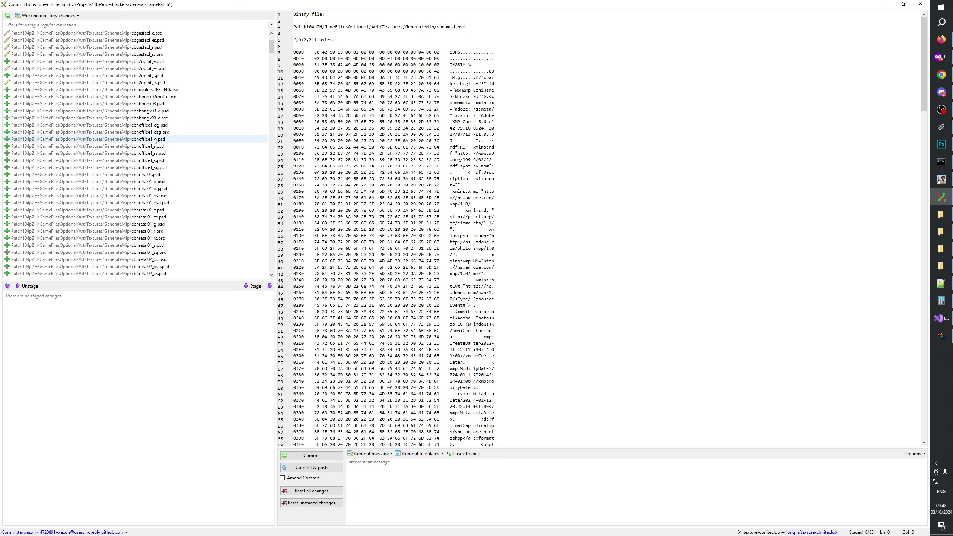
{"action": "left_click", "coordinate": [920, 4]}
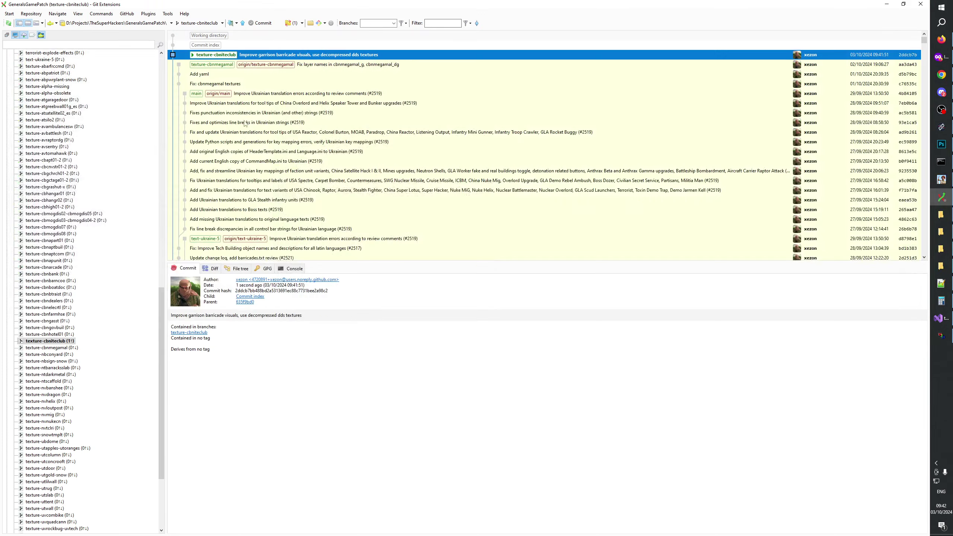
Push the texture-cbniteclub branch to origin
{"action": "left_click", "coordinate": [243, 24]}
{"action": "left_click", "coordinate": [546, 402]}
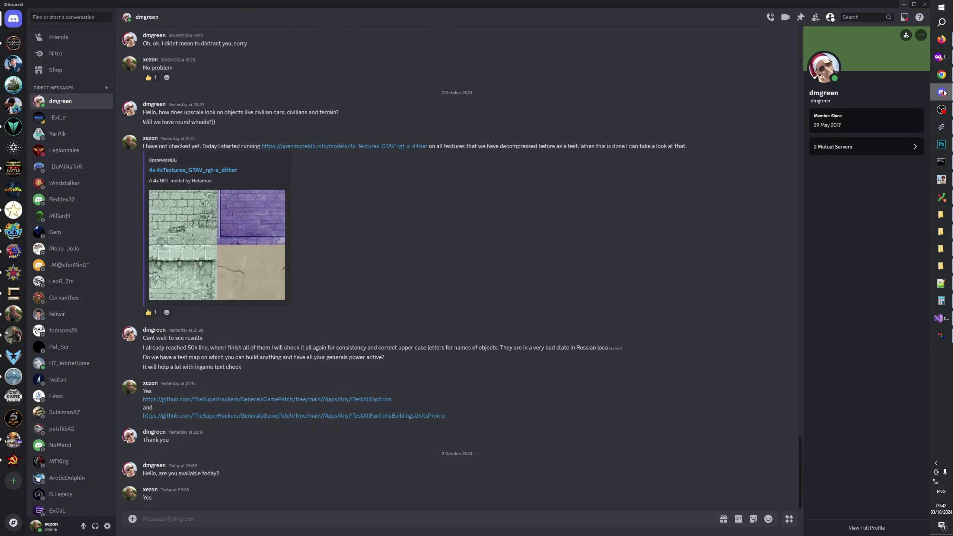
Check the open direct message conversation in Discord, and bring up OBS to check the recording
{"action": "left_click", "coordinate": [942, 92]}
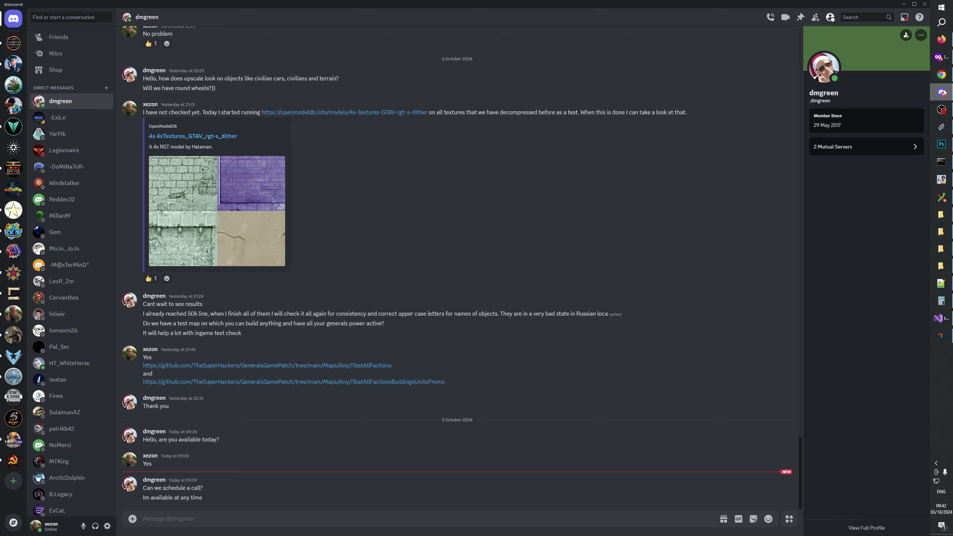
{"action": "left_click", "coordinate": [942, 92]}
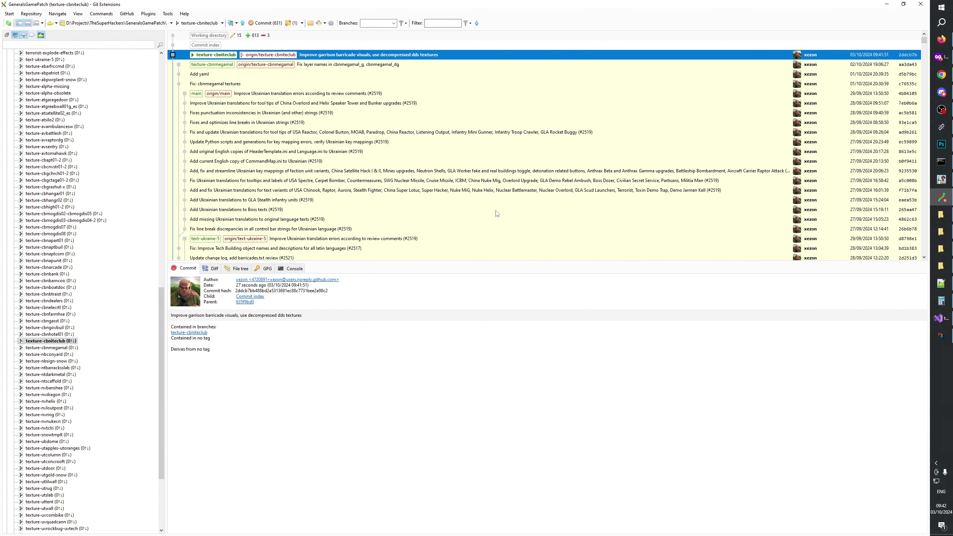
{"action": "left_click", "coordinate": [941, 110]}
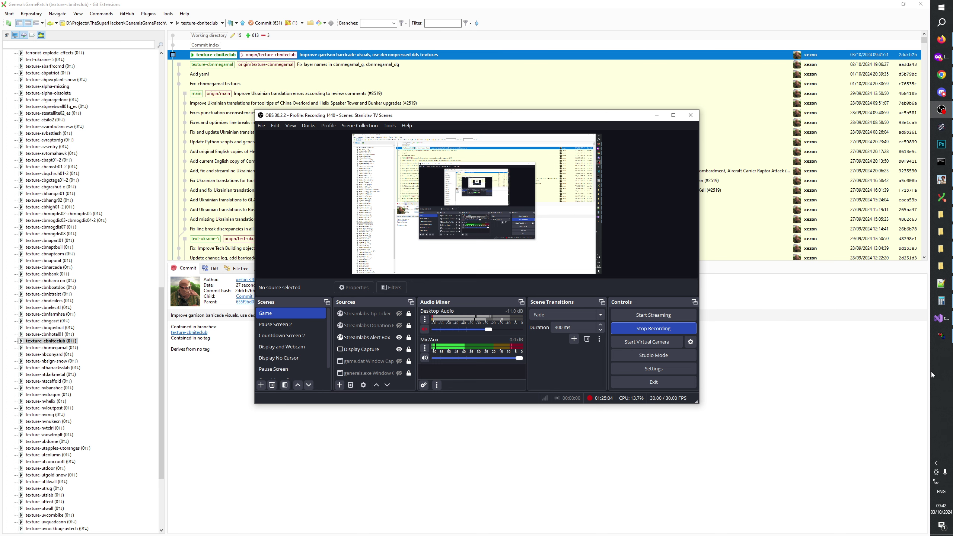
Check the upscaling run in chaiNNer and open atprisslab.tiff from the 4xTextures_GTAV_rgt-s_dither output folder
{"action": "left_click", "coordinate": [938, 128]}
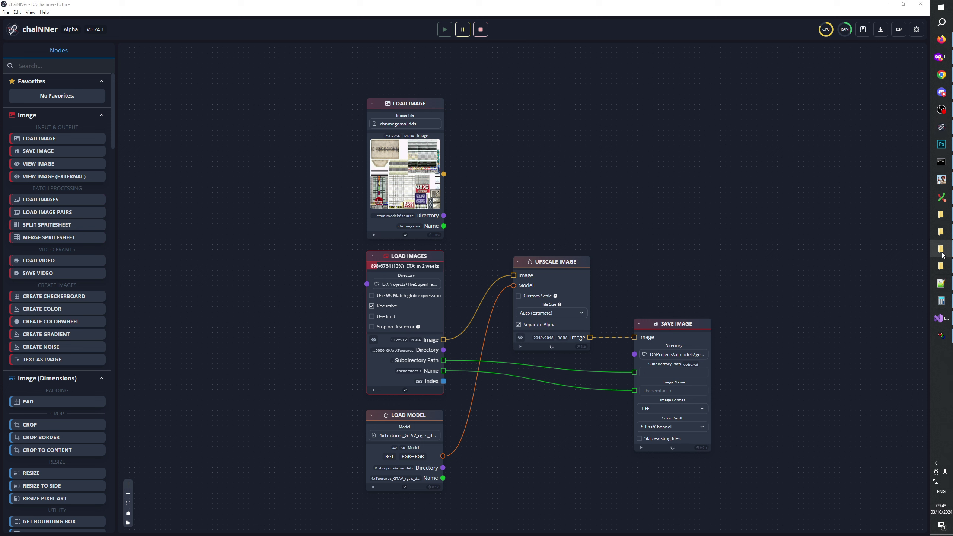
{"action": "mouse_move", "coordinate": [945, 266]}
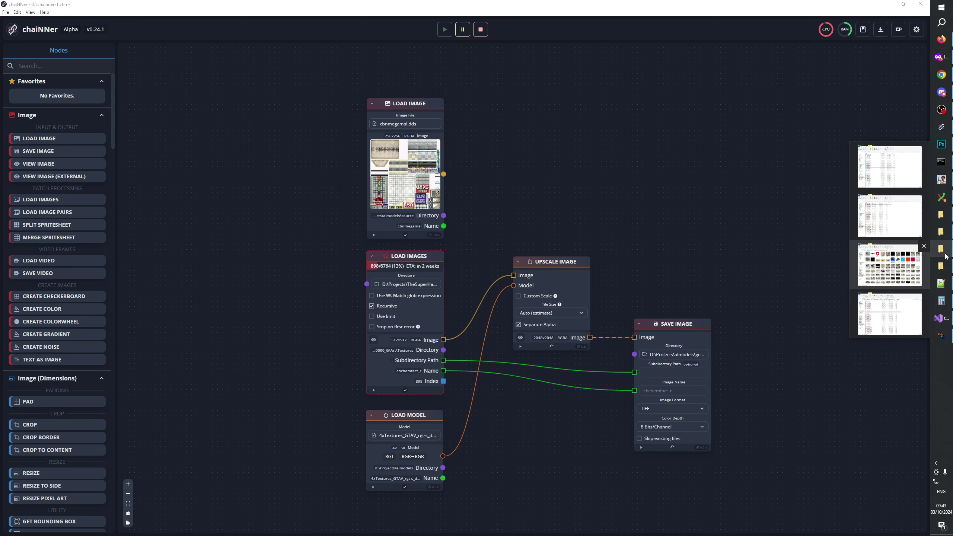
{"action": "left_click", "coordinate": [949, 267]}
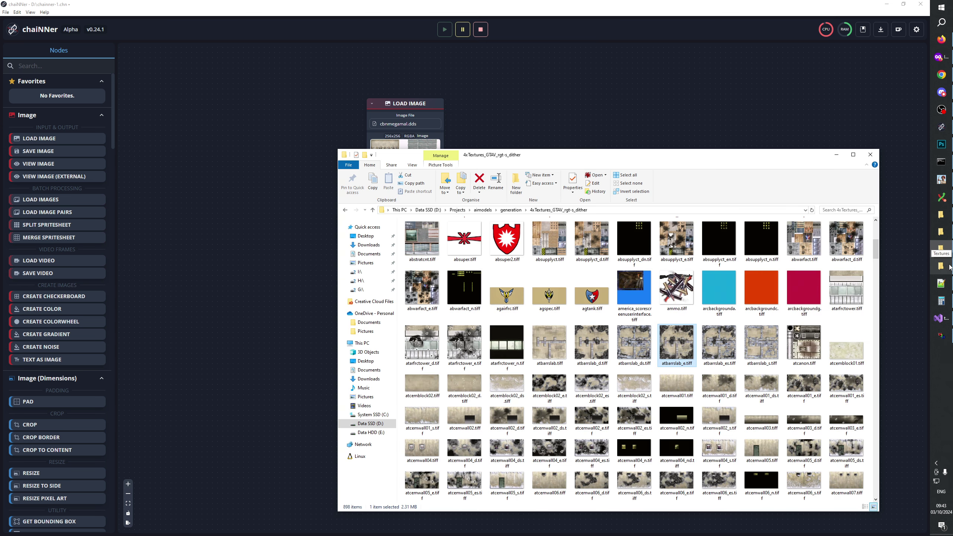
{"action": "left_click_drag", "start_coordinate": [875, 250], "coordinate": [877, 313]}
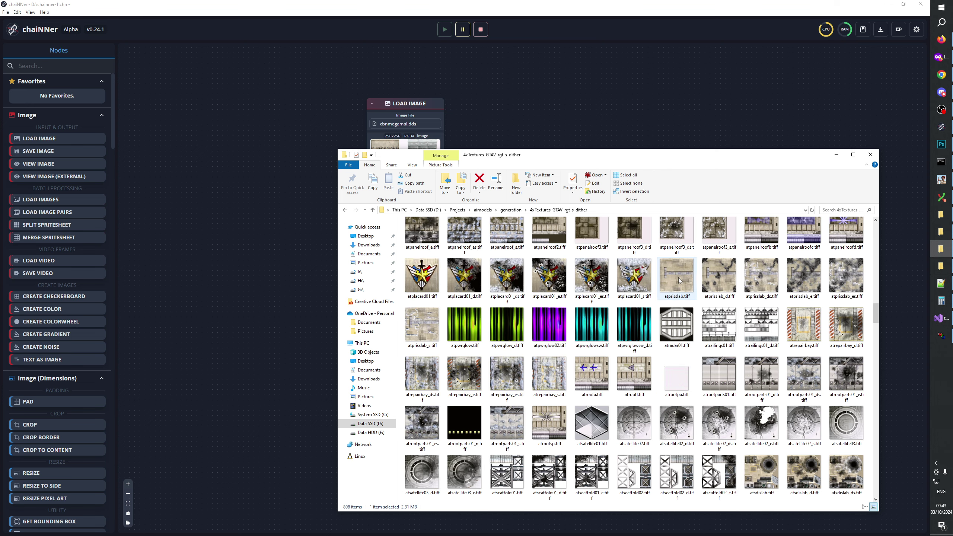
{"action": "double_click", "coordinate": [679, 280]}
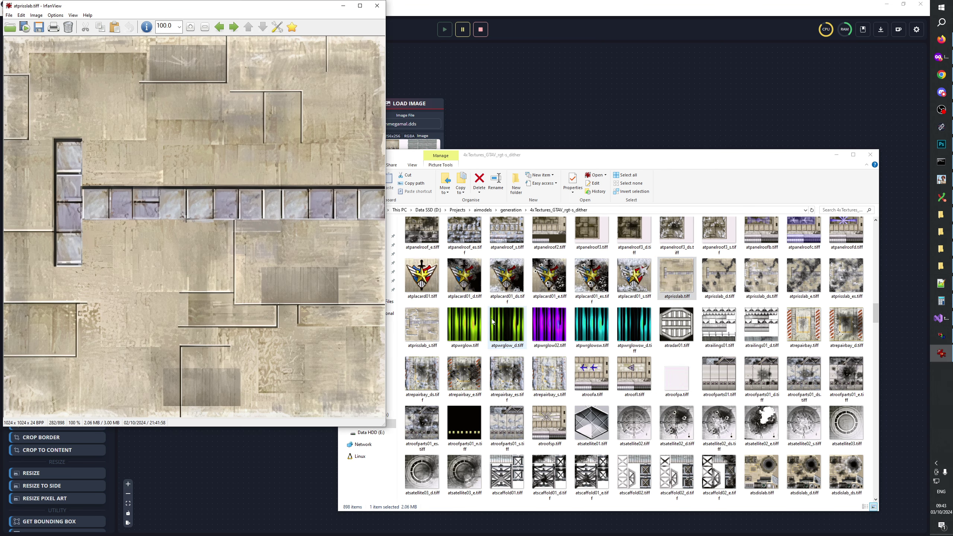
Compare the upscaled atprisslab texture variants _d, _ds, _e, _es and _s in the image viewer
{"action": "key", "text": "Right"}
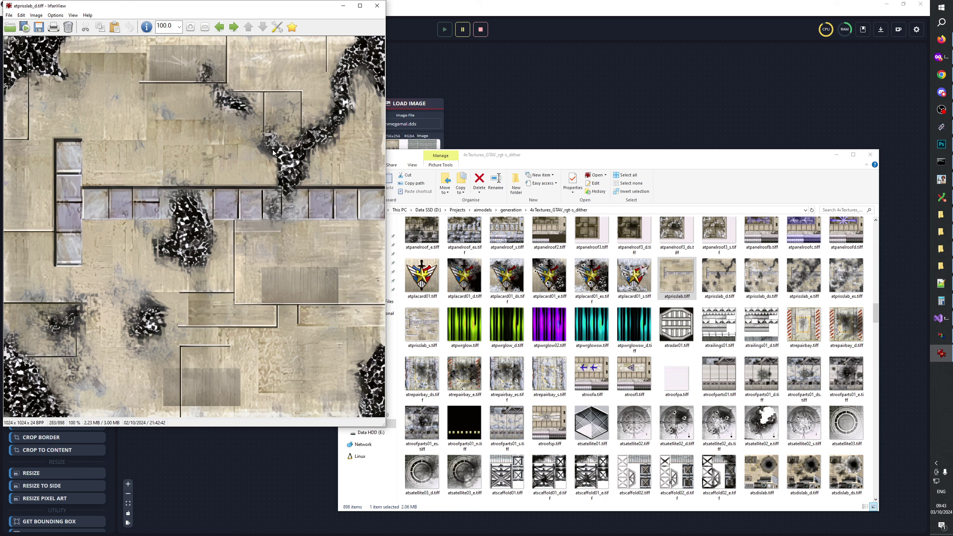
{"action": "scroll", "coordinate": [246, 277], "scroll_direction": "down", "scroll_amount": 1}
{"action": "scroll", "coordinate": [246, 274], "scroll_direction": "up", "scroll_amount": 1}
{"action": "scroll", "coordinate": [245, 272], "scroll_direction": "down", "scroll_amount": 2}
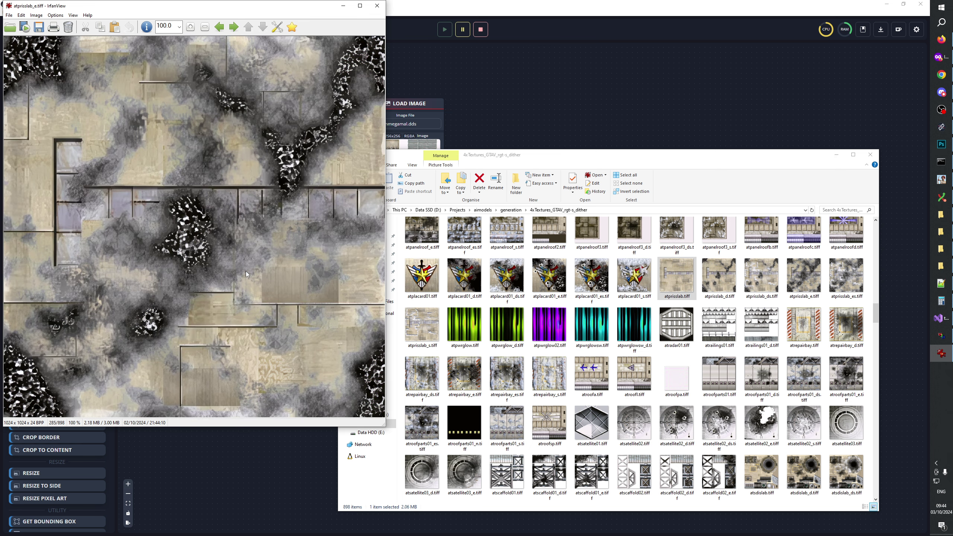
{"action": "scroll", "coordinate": [246, 271], "scroll_direction": "down", "scroll_amount": 1}
{"action": "scroll", "coordinate": [246, 271], "scroll_direction": "up", "scroll_amount": 1}
{"action": "scroll", "coordinate": [246, 270], "scroll_direction": "down", "scroll_amount": 1}
{"action": "scroll", "coordinate": [246, 271], "scroll_direction": "up", "scroll_amount": 1}
{"action": "scroll", "coordinate": [245, 270], "scroll_direction": "down", "scroll_amount": 1}
{"action": "scroll", "coordinate": [245, 270], "scroll_direction": "down", "scroll_amount": 1}
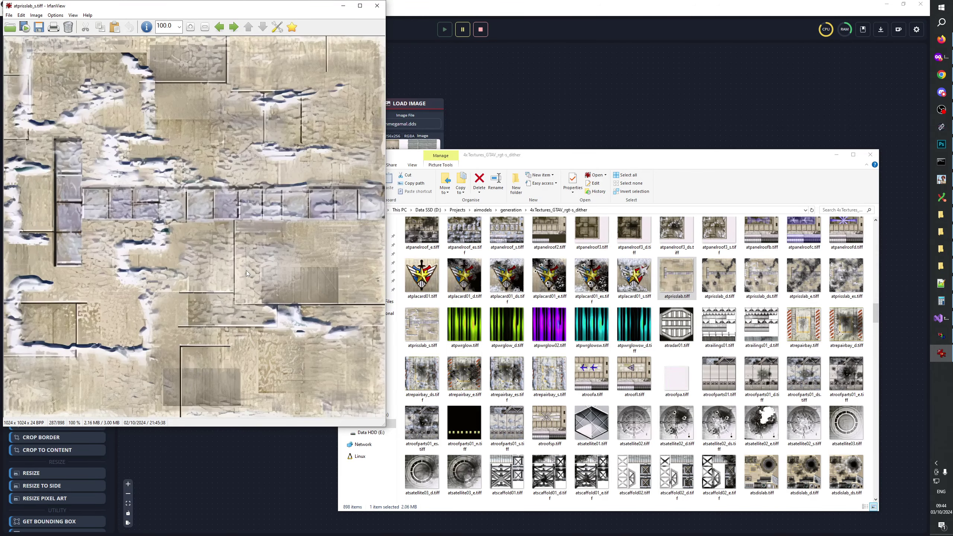
{"action": "scroll", "coordinate": [245, 270], "scroll_direction": "up", "scroll_amount": 1}
{"action": "scroll", "coordinate": [246, 270], "scroll_direction": "up", "scroll_amount": 1}
{"action": "scroll", "coordinate": [245, 270], "scroll_direction": "down", "scroll_amount": 2}
{"action": "scroll", "coordinate": [245, 270], "scroll_direction": "up", "scroll_amount": 1}
{"action": "scroll", "coordinate": [246, 270], "scroll_direction": "down", "scroll_amount": 1}
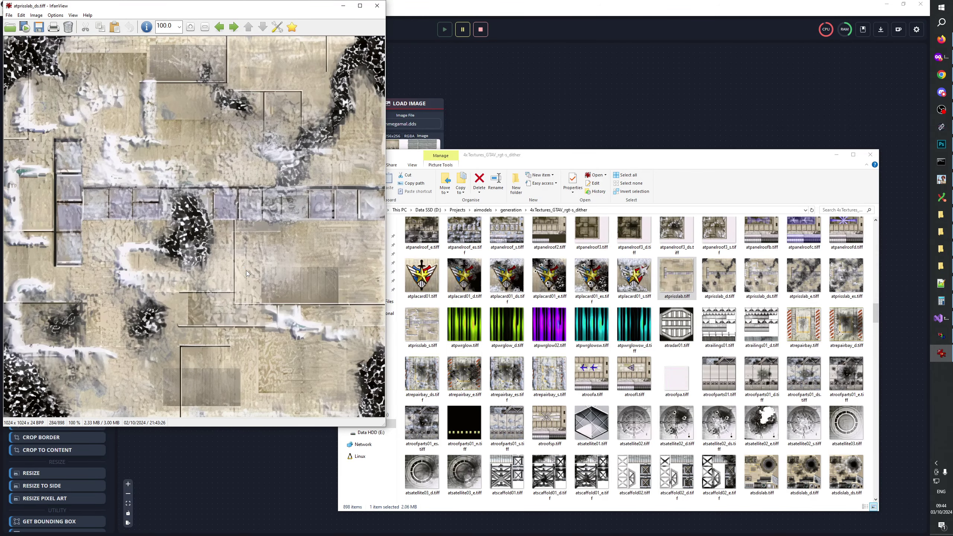
{"action": "scroll", "coordinate": [246, 270], "scroll_direction": "up", "scroll_amount": 1}
{"action": "scroll", "coordinate": [247, 269], "scroll_direction": "down", "scroll_amount": 1}
Examine the upscaled atpwrglow, atradar01 and atrailings01 textures, comparing atrailings01 with its _d variant
{"action": "scroll", "coordinate": [247, 270], "scroll_direction": "down", "scroll_amount": 1}
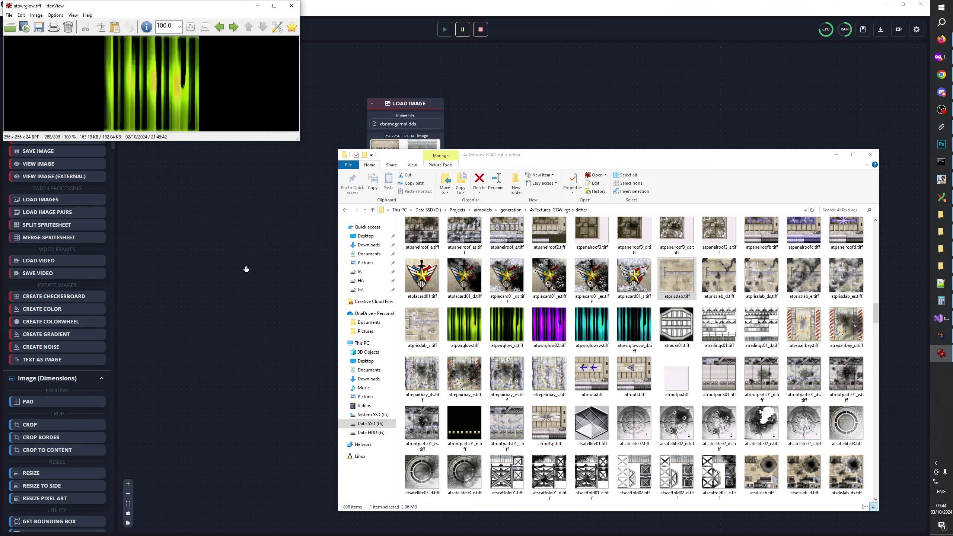
{"action": "scroll", "coordinate": [246, 269], "scroll_direction": "down", "scroll_amount": 1}
{"action": "scroll", "coordinate": [247, 268], "scroll_direction": "down", "scroll_amount": 1}
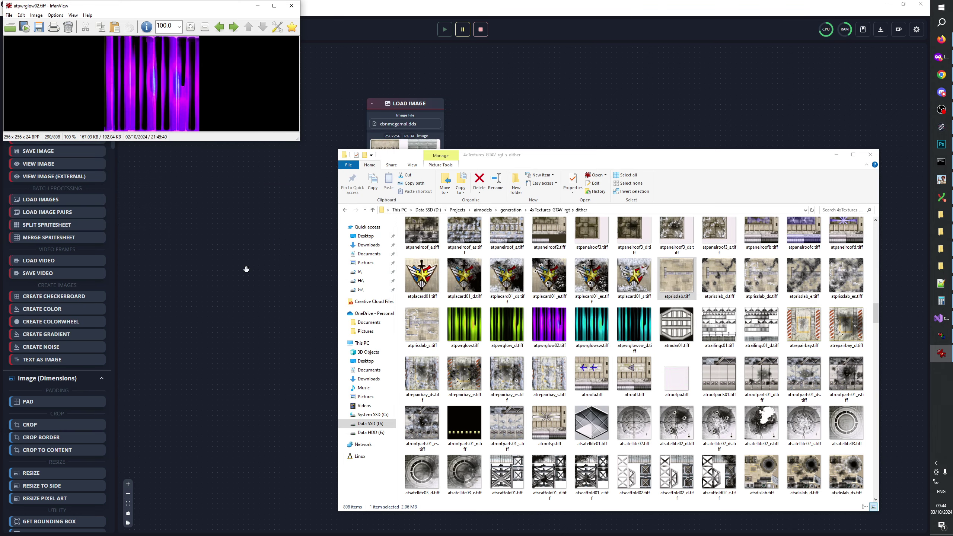
{"action": "scroll", "coordinate": [247, 268], "scroll_direction": "down", "scroll_amount": 2}
{"action": "scroll", "coordinate": [246, 269], "scroll_direction": "up", "scroll_amount": 1}
{"action": "scroll", "coordinate": [246, 268], "scroll_direction": "down", "scroll_amount": 1}
{"action": "scroll", "coordinate": [246, 269], "scroll_direction": "down", "scroll_amount": 1}
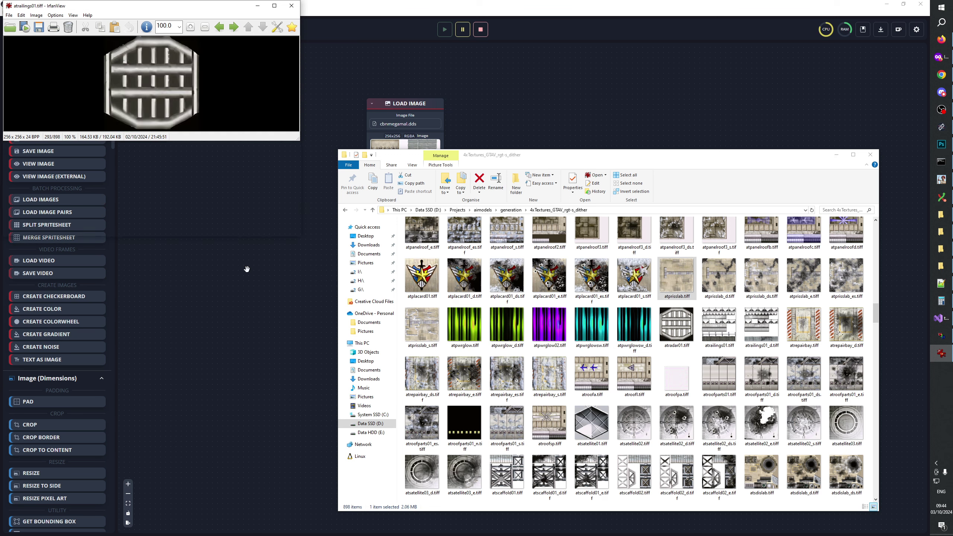
{"action": "scroll", "coordinate": [246, 269], "scroll_direction": "down", "scroll_amount": 1}
{"action": "scroll", "coordinate": [247, 269], "scroll_direction": "down", "scroll_amount": 1}
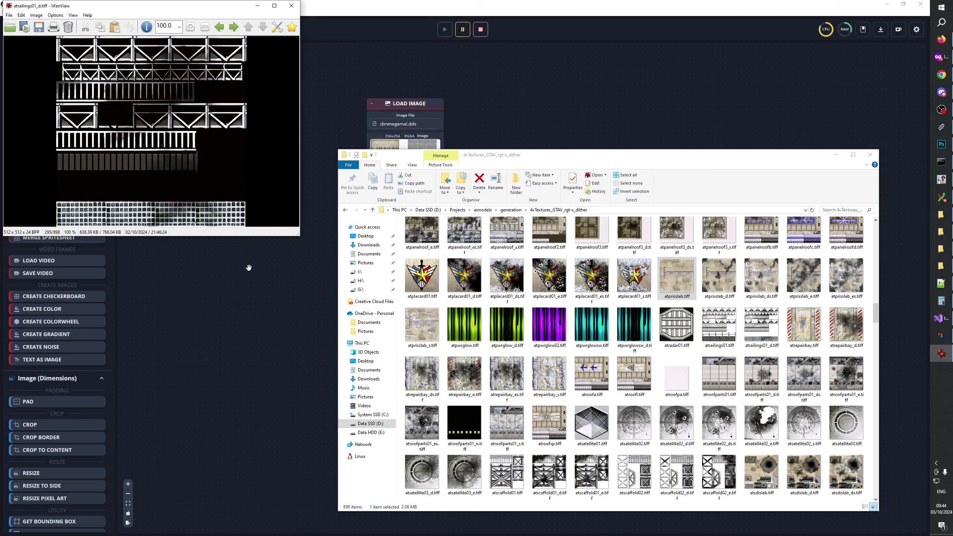
{"action": "scroll", "coordinate": [247, 268], "scroll_direction": "up", "scroll_amount": 1}
{"action": "scroll", "coordinate": [249, 268], "scroll_direction": "down", "scroll_amount": 1}
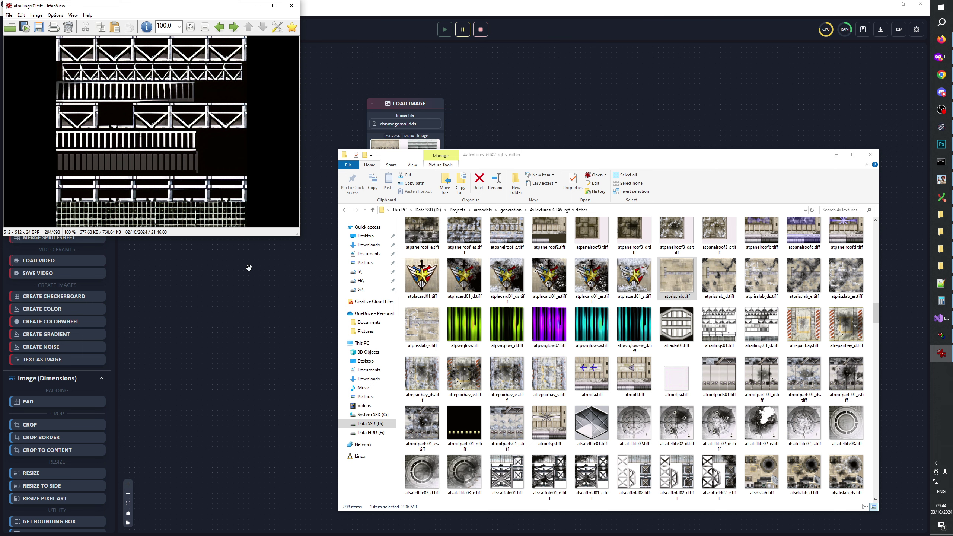
Compare the upscaled atrepairbay.tiff with its damaged variant atrepairbay_d.tiff, alternating between the two repeatedly
{"action": "scroll", "coordinate": [129, 217], "scroll_direction": "down", "scroll_amount": 1}
{"action": "scroll", "coordinate": [127, 218], "scroll_direction": "down", "scroll_amount": 1}
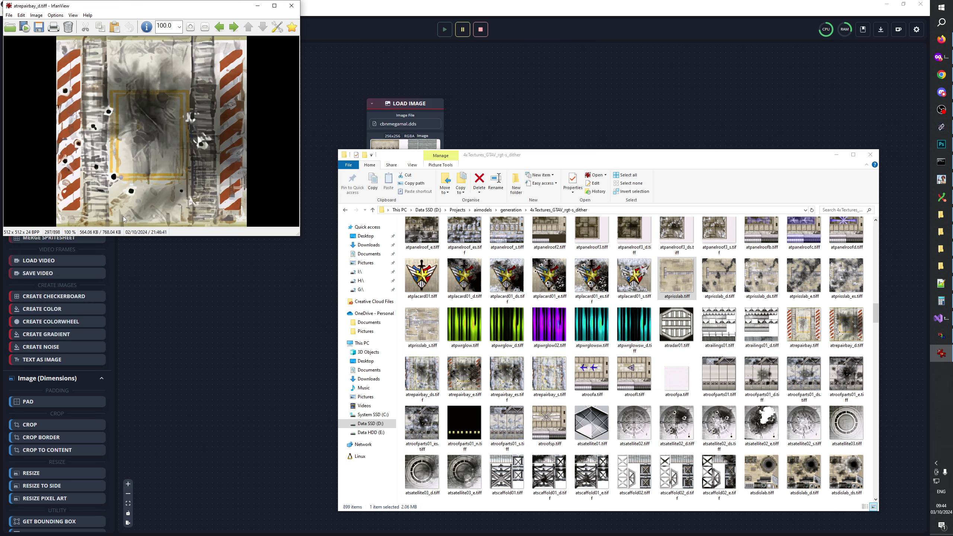
{"action": "scroll", "coordinate": [125, 218], "scroll_direction": "up", "scroll_amount": 1}
{"action": "scroll", "coordinate": [124, 219], "scroll_direction": "down", "scroll_amount": 1}
{"action": "scroll", "coordinate": [123, 219], "scroll_direction": "up", "scroll_amount": 1}
{"action": "scroll", "coordinate": [124, 220], "scroll_direction": "down", "scroll_amount": 1}
{"action": "scroll", "coordinate": [124, 219], "scroll_direction": "up", "scroll_amount": 1}
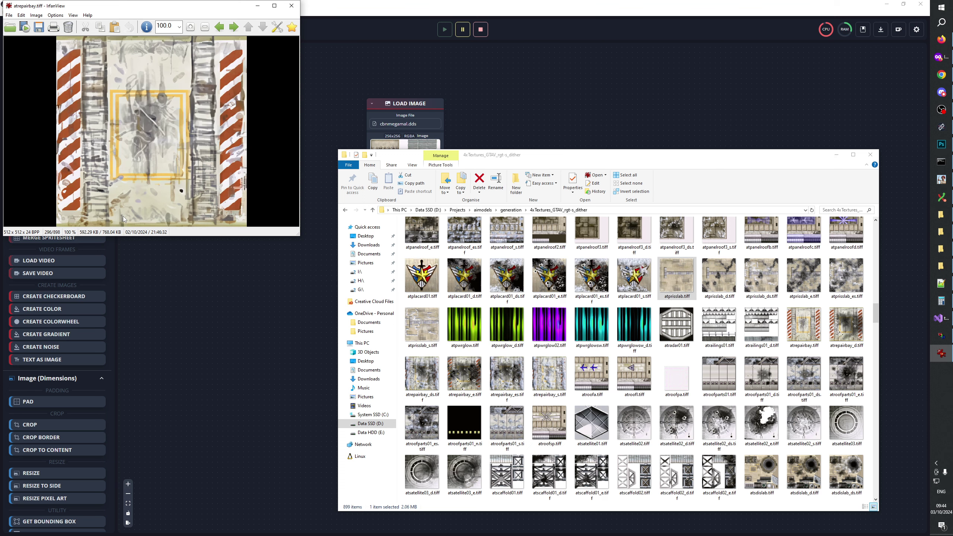
{"action": "scroll", "coordinate": [123, 220], "scroll_direction": "down", "scroll_amount": 1}
{"action": "scroll", "coordinate": [124, 220], "scroll_direction": "up", "scroll_amount": 1}
{"action": "scroll", "coordinate": [124, 220], "scroll_direction": "down", "scroll_amount": 1}
{"action": "scroll", "coordinate": [124, 220], "scroll_direction": "up", "scroll_amount": 1}
{"action": "scroll", "coordinate": [124, 219], "scroll_direction": "down", "scroll_amount": 1}
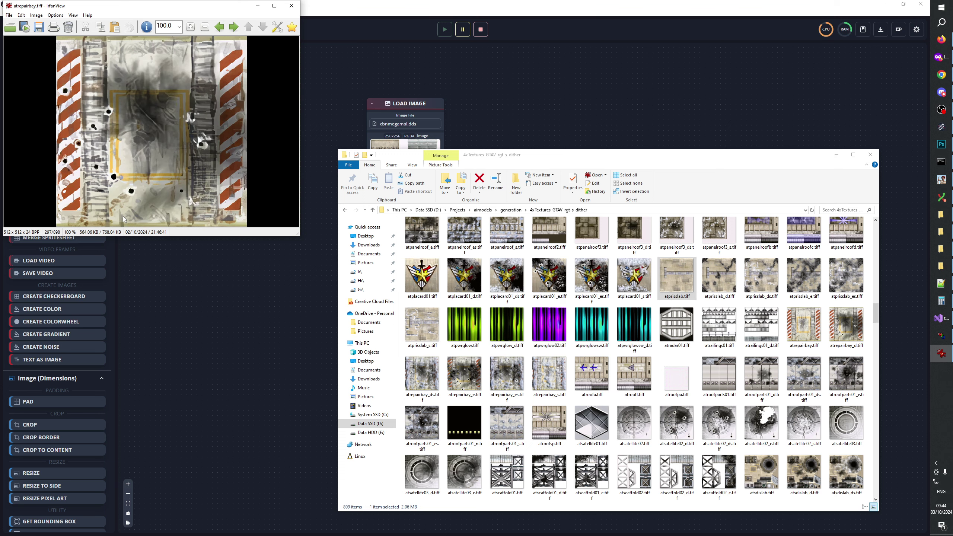
{"action": "scroll", "coordinate": [143, 214], "scroll_direction": "up", "scroll_amount": 1}
{"action": "scroll", "coordinate": [162, 209], "scroll_direction": "down", "scroll_amount": 1}
{"action": "scroll", "coordinate": [227, 175], "scroll_direction": "up", "scroll_amount": 1}
{"action": "scroll", "coordinate": [225, 171], "scroll_direction": "down", "scroll_amount": 1}
{"action": "scroll", "coordinate": [225, 168], "scroll_direction": "up", "scroll_amount": 1}
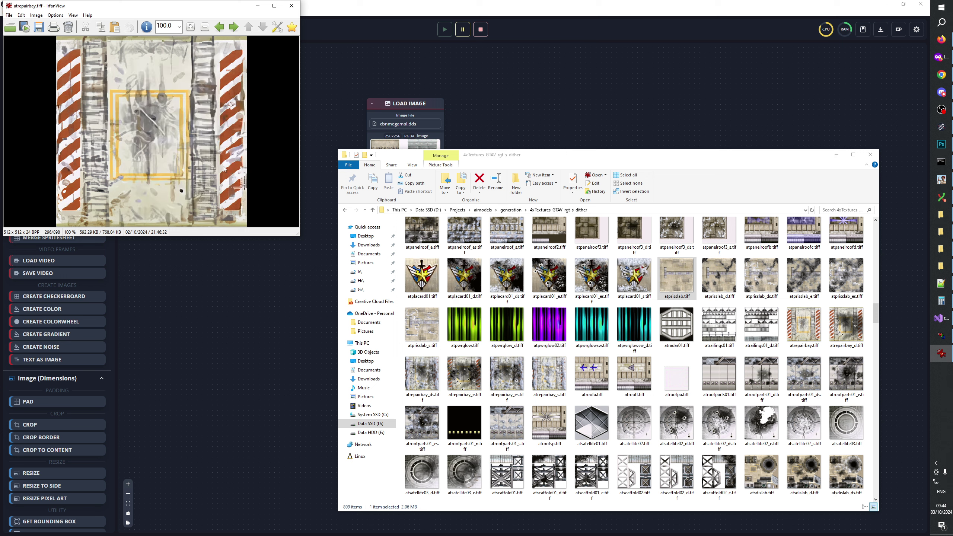
{"action": "scroll", "coordinate": [224, 164], "scroll_direction": "down", "scroll_amount": 1}
{"action": "scroll", "coordinate": [225, 157], "scroll_direction": "up", "scroll_amount": 1}
{"action": "scroll", "coordinate": [227, 151], "scroll_direction": "down", "scroll_amount": 1}
{"action": "scroll", "coordinate": [223, 148], "scroll_direction": "up", "scroll_amount": 1}
{"action": "scroll", "coordinate": [199, 143], "scroll_direction": "down", "scroll_amount": 1}
{"action": "scroll", "coordinate": [177, 137], "scroll_direction": "up", "scroll_amount": 1}
{"action": "scroll", "coordinate": [165, 134], "scroll_direction": "down", "scroll_amount": 1}
{"action": "scroll", "coordinate": [161, 143], "scroll_direction": "up", "scroll_amount": 1}
{"action": "scroll", "coordinate": [173, 162], "scroll_direction": "down", "scroll_amount": 1}
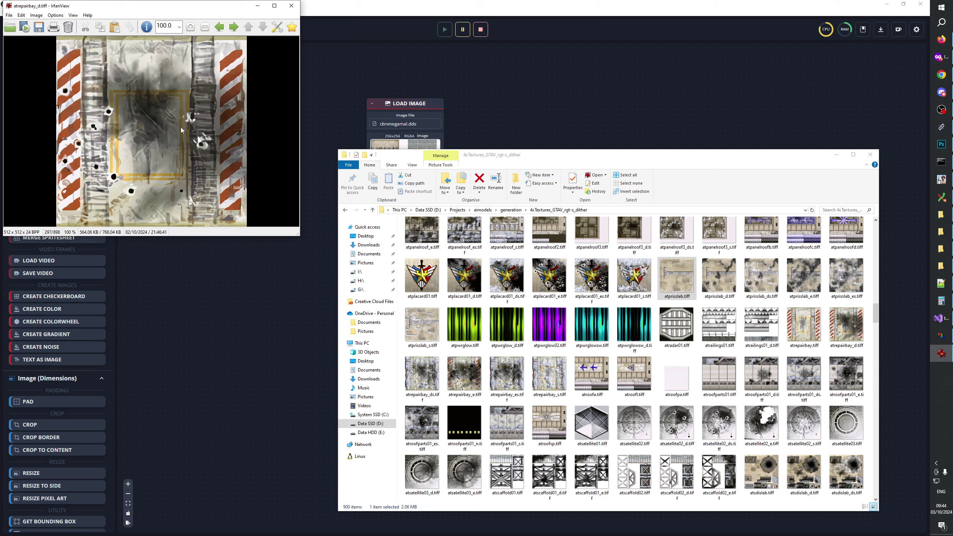
{"action": "scroll", "coordinate": [195, 188], "scroll_direction": "up", "scroll_amount": 1}
{"action": "scroll", "coordinate": [218, 214], "scroll_direction": "down", "scroll_amount": 1}
{"action": "scroll", "coordinate": [223, 225], "scroll_direction": "up", "scroll_amount": 1}
{"action": "scroll", "coordinate": [213, 227], "scroll_direction": "down", "scroll_amount": 1}
{"action": "scroll", "coordinate": [206, 203], "scroll_direction": "up", "scroll_amount": 1}
{"action": "scroll", "coordinate": [225, 157], "scroll_direction": "down", "scroll_amount": 1}
{"action": "scroll", "coordinate": [237, 114], "scroll_direction": "up", "scroll_amount": 1}
{"action": "scroll", "coordinate": [237, 114], "scroll_direction": "down", "scroll_amount": 1}
{"action": "scroll", "coordinate": [236, 115], "scroll_direction": "up", "scroll_amount": 1}
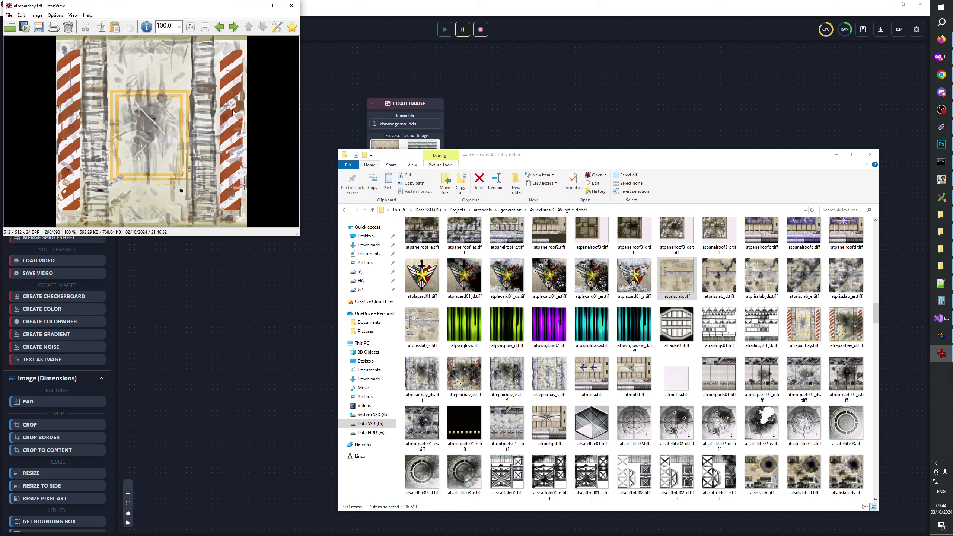
{"action": "scroll", "coordinate": [235, 114], "scroll_direction": "down", "scroll_amount": 1}
{"action": "scroll", "coordinate": [228, 151], "scroll_direction": "up", "scroll_amount": 1}
{"action": "scroll", "coordinate": [236, 162], "scroll_direction": "down", "scroll_amount": 1}
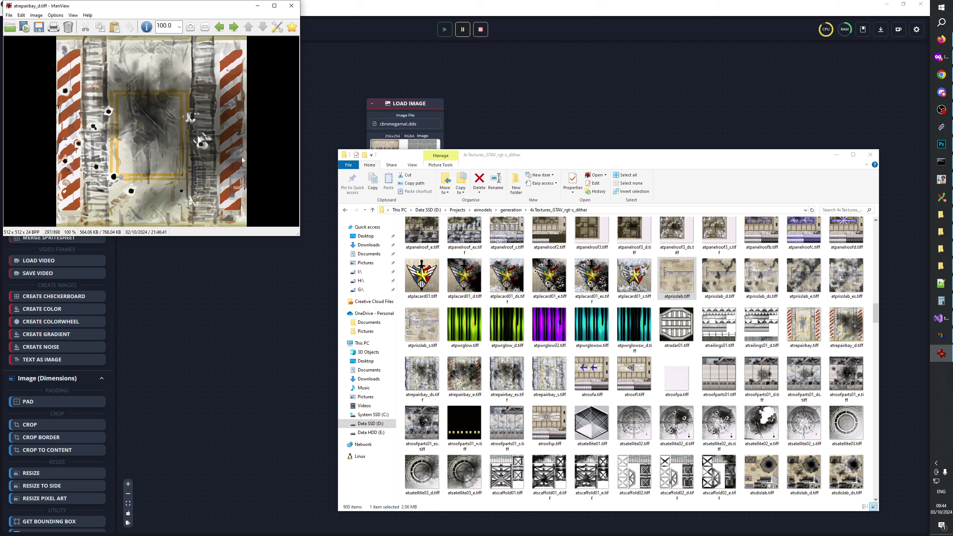
{"action": "scroll", "coordinate": [242, 161], "scroll_direction": "up", "scroll_amount": 1}
{"action": "scroll", "coordinate": [242, 162], "scroll_direction": "down", "scroll_amount": 1}
{"action": "scroll", "coordinate": [241, 161], "scroll_direction": "up", "scroll_amount": 1}
{"action": "scroll", "coordinate": [241, 162], "scroll_direction": "down", "scroll_amount": 1}
{"action": "scroll", "coordinate": [240, 163], "scroll_direction": "up", "scroll_amount": 1}
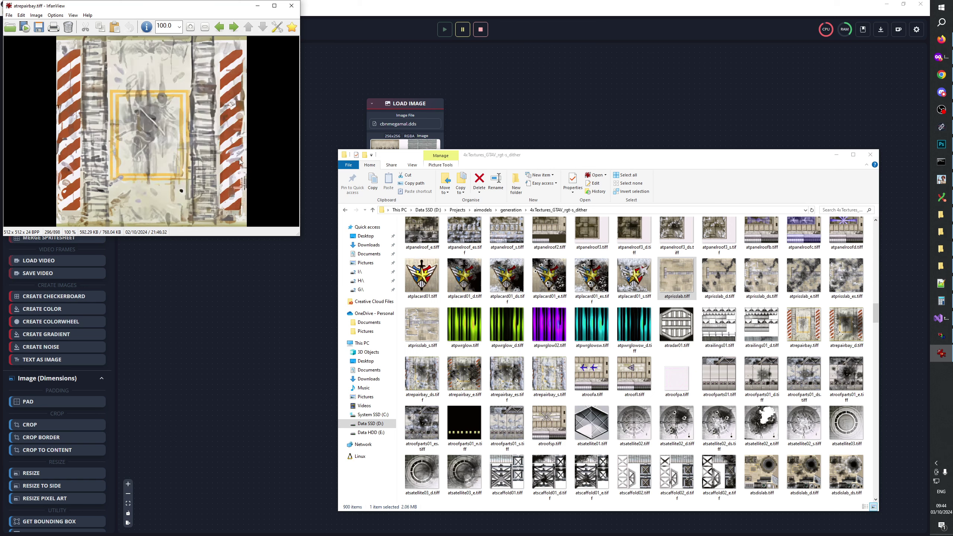
{"action": "scroll", "coordinate": [240, 162], "scroll_direction": "down", "scroll_amount": 1}
{"action": "scroll", "coordinate": [241, 162], "scroll_direction": "up", "scroll_amount": 1}
{"action": "scroll", "coordinate": [240, 162], "scroll_direction": "down", "scroll_amount": 1}
{"action": "scroll", "coordinate": [240, 162], "scroll_direction": "up", "scroll_amount": 1}
{"action": "scroll", "coordinate": [241, 163], "scroll_direction": "down", "scroll_amount": 1}
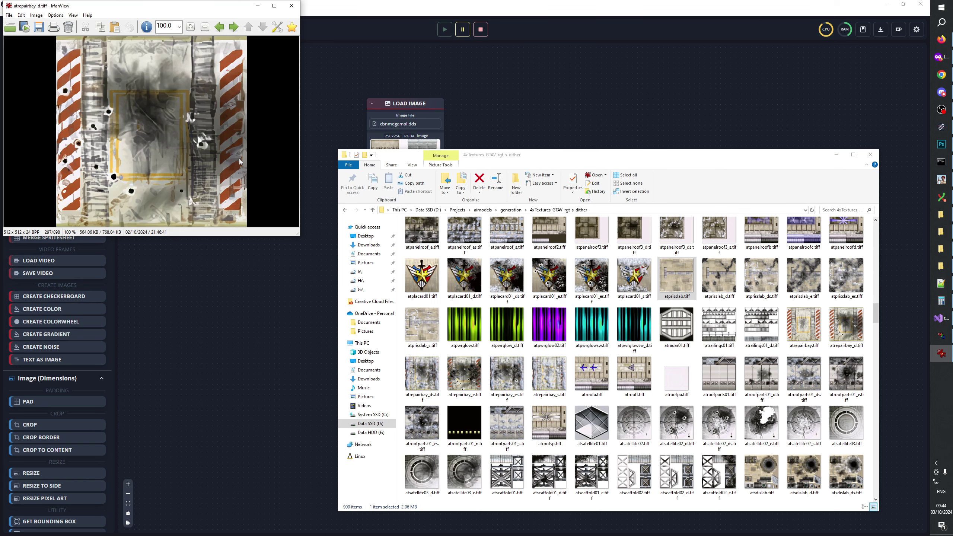
Inspect the remaining atrepairbay variants, followed by atroofa.tiff and the roof texture after it
{"action": "scroll", "coordinate": [239, 158], "scroll_direction": "down", "scroll_amount": 1}
{"action": "scroll", "coordinate": [239, 159], "scroll_direction": "down", "scroll_amount": 1}
{"action": "scroll", "coordinate": [240, 159], "scroll_direction": "up", "scroll_amount": 1}
{"action": "scroll", "coordinate": [239, 159], "scroll_direction": "down", "scroll_amount": 1}
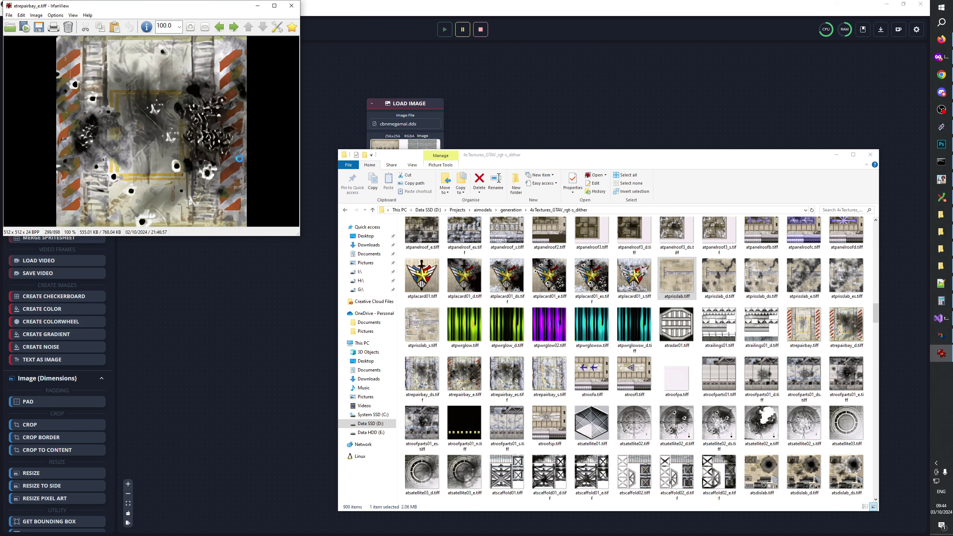
{"action": "scroll", "coordinate": [239, 158], "scroll_direction": "down", "scroll_amount": 3}
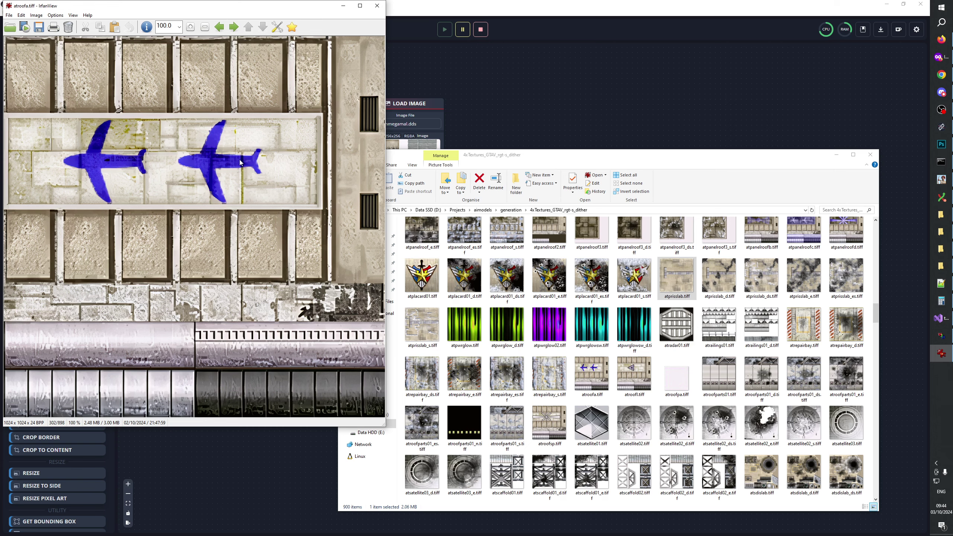
{"action": "scroll", "coordinate": [240, 166], "scroll_direction": "down", "scroll_amount": 3}
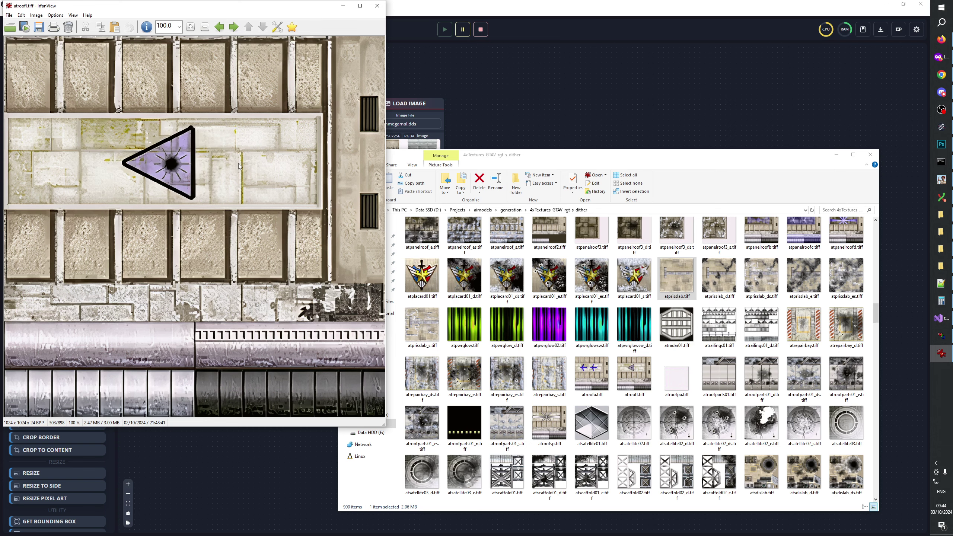